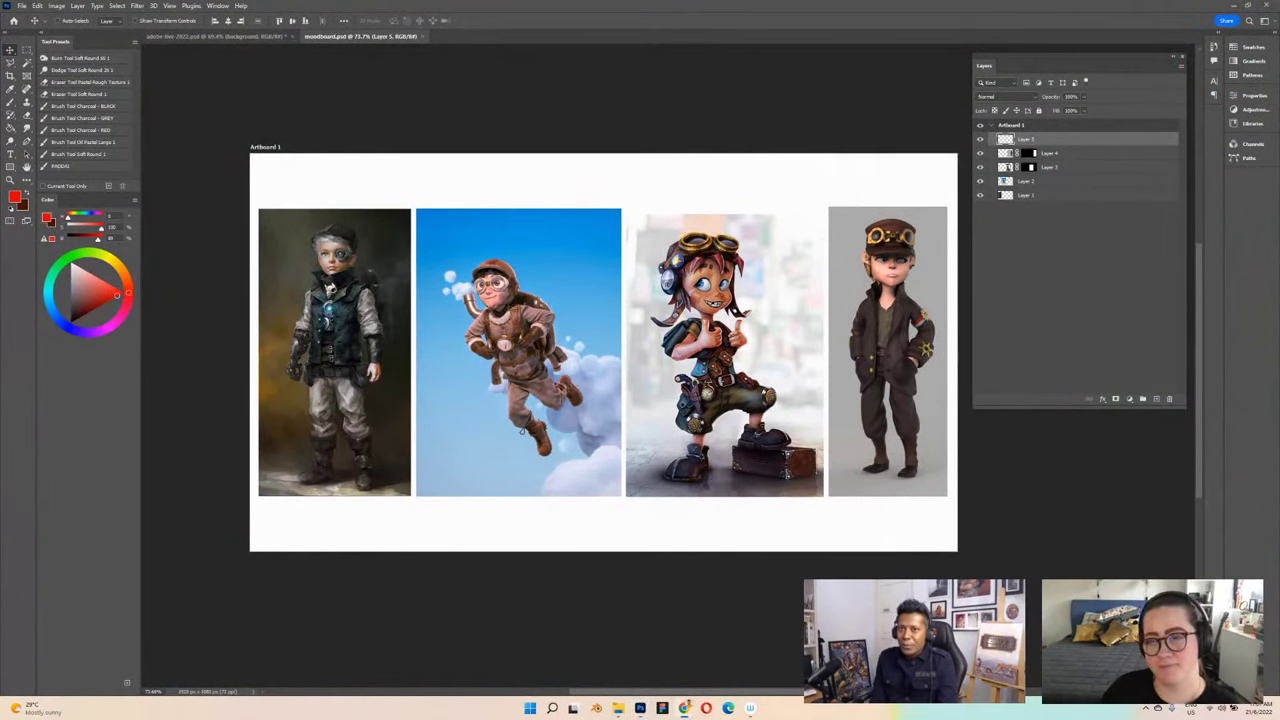
Step: Bring the Chrome window with the artist's Instagram profile in front of Photoshop
key(alt+Tab)
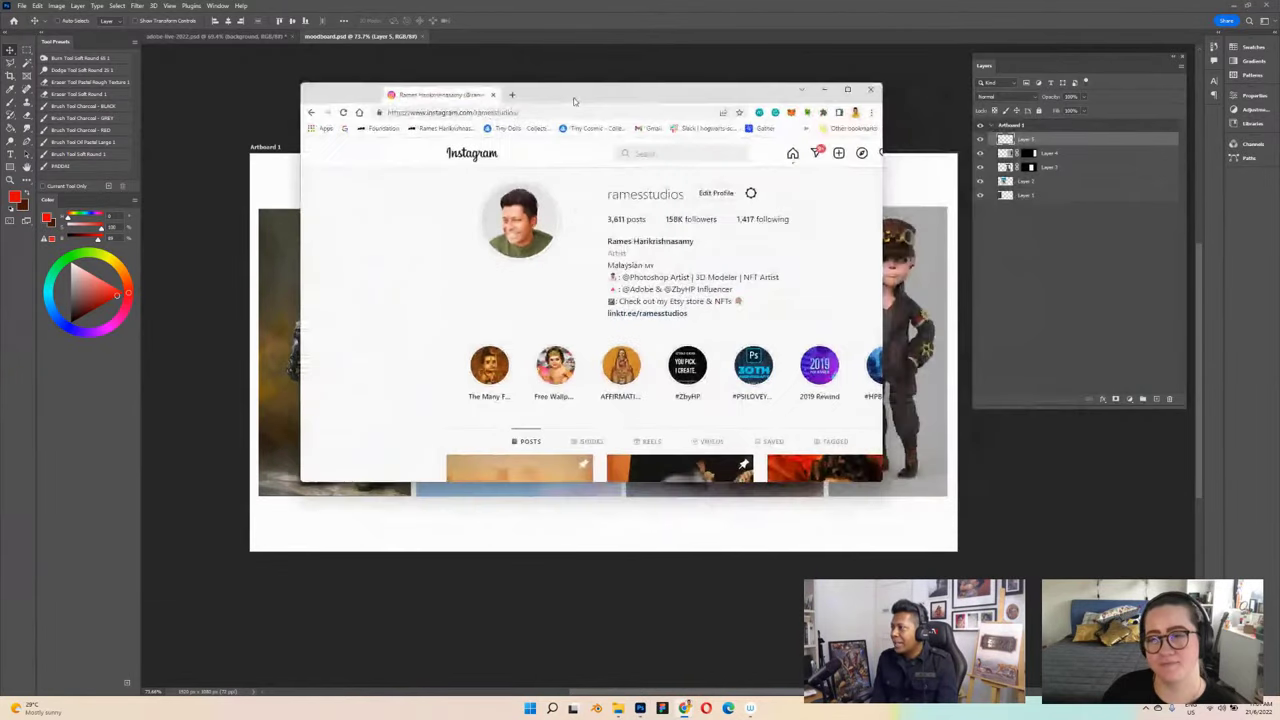
Step: Maximize the browser and scroll the profile grid down to the lotus and peacock posts
click(847, 89)
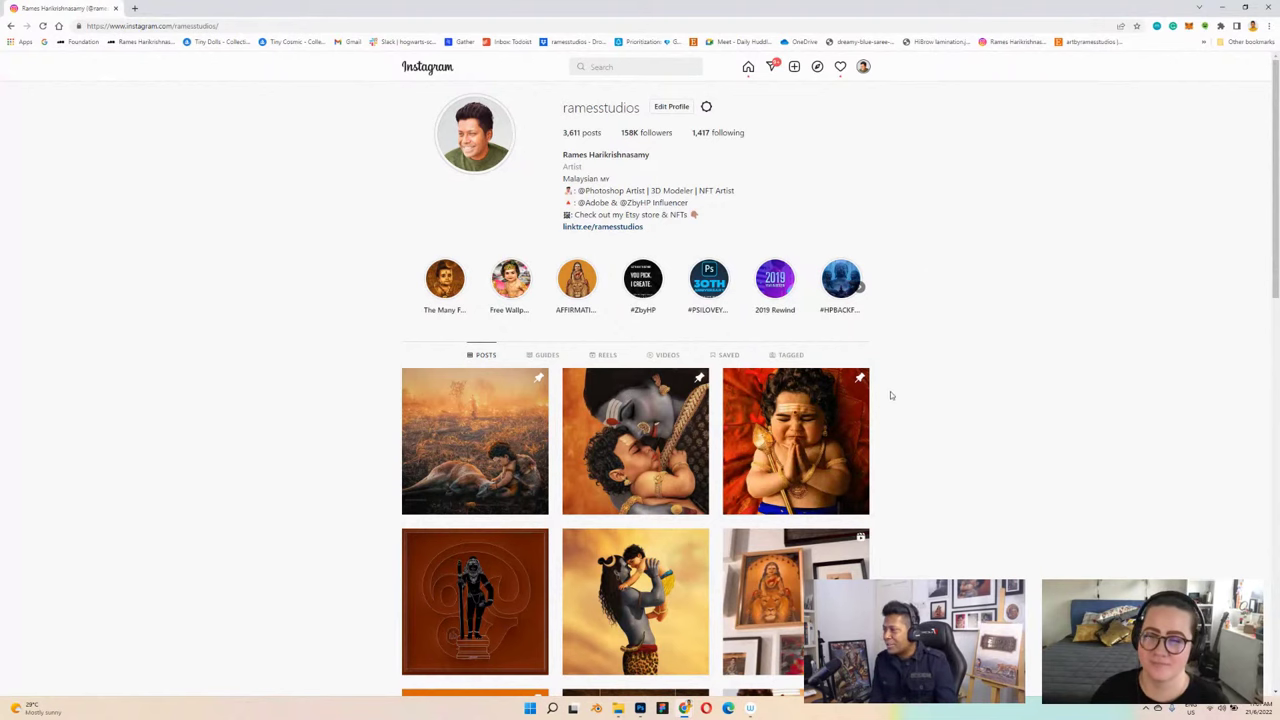
scroll(920, 399, down, 2)
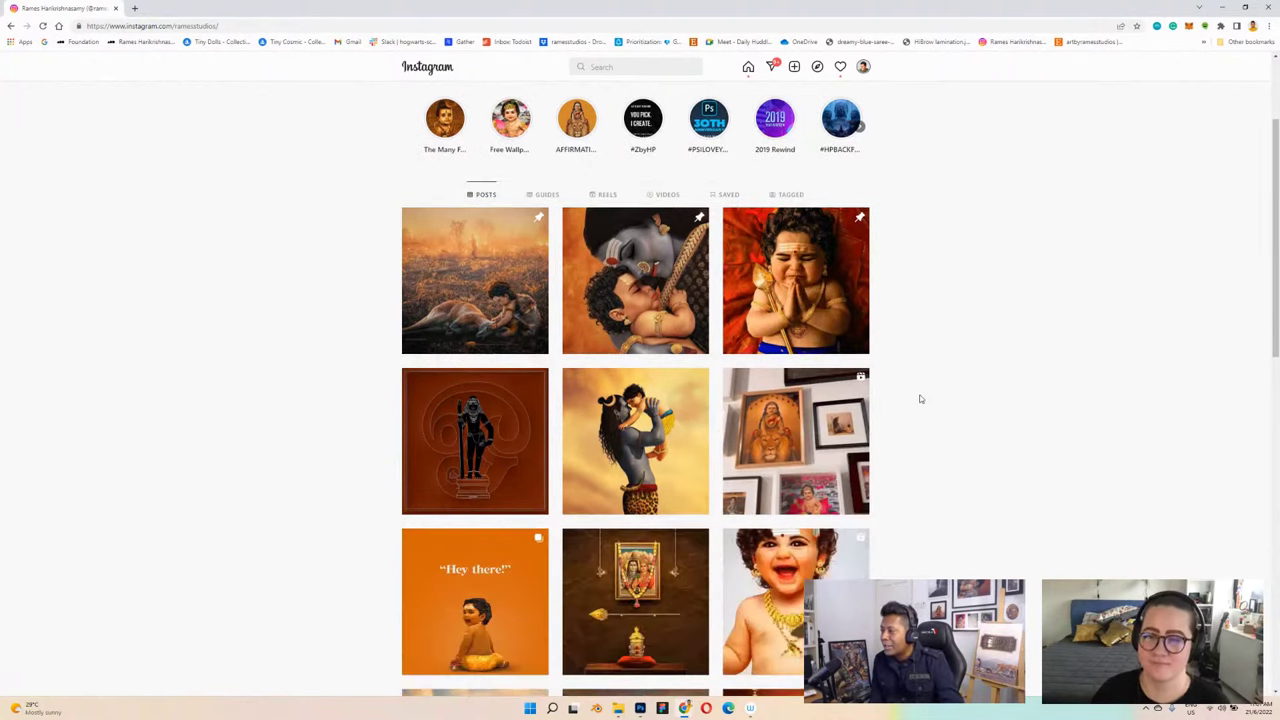
scroll(920, 399, down, 2)
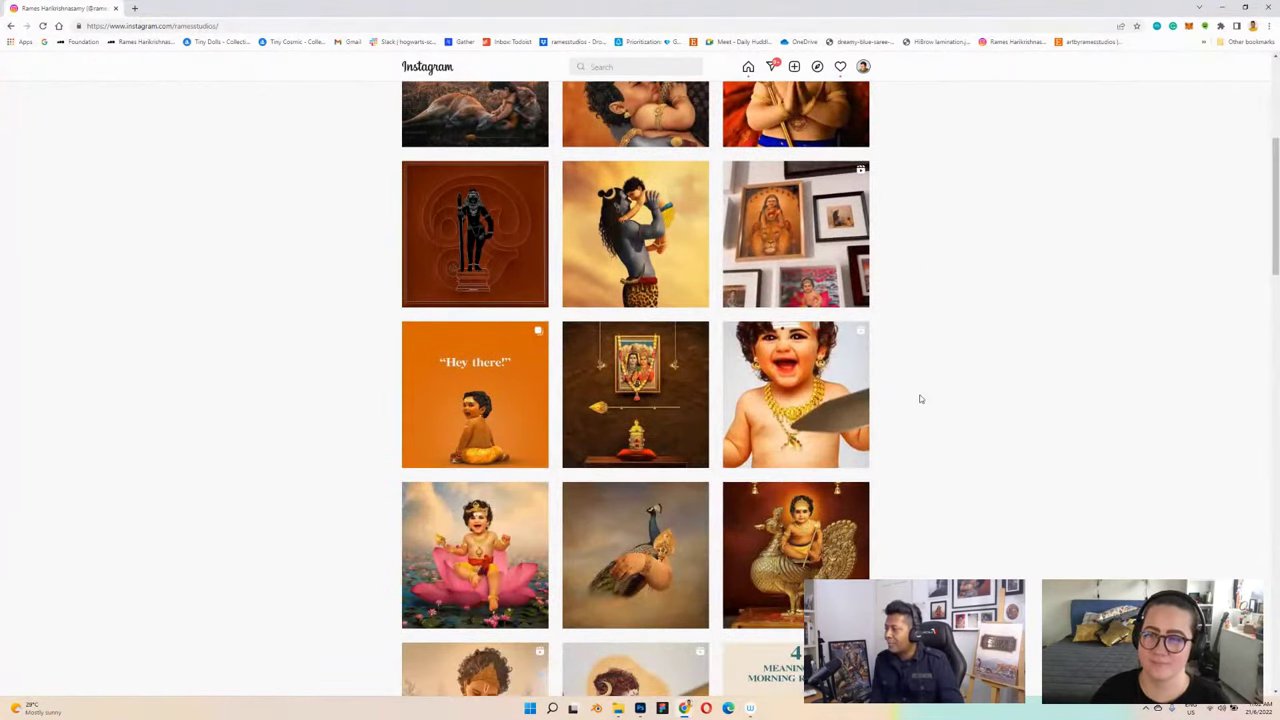
scroll(920, 399, down, 1)
scroll(920, 399, down, 3)
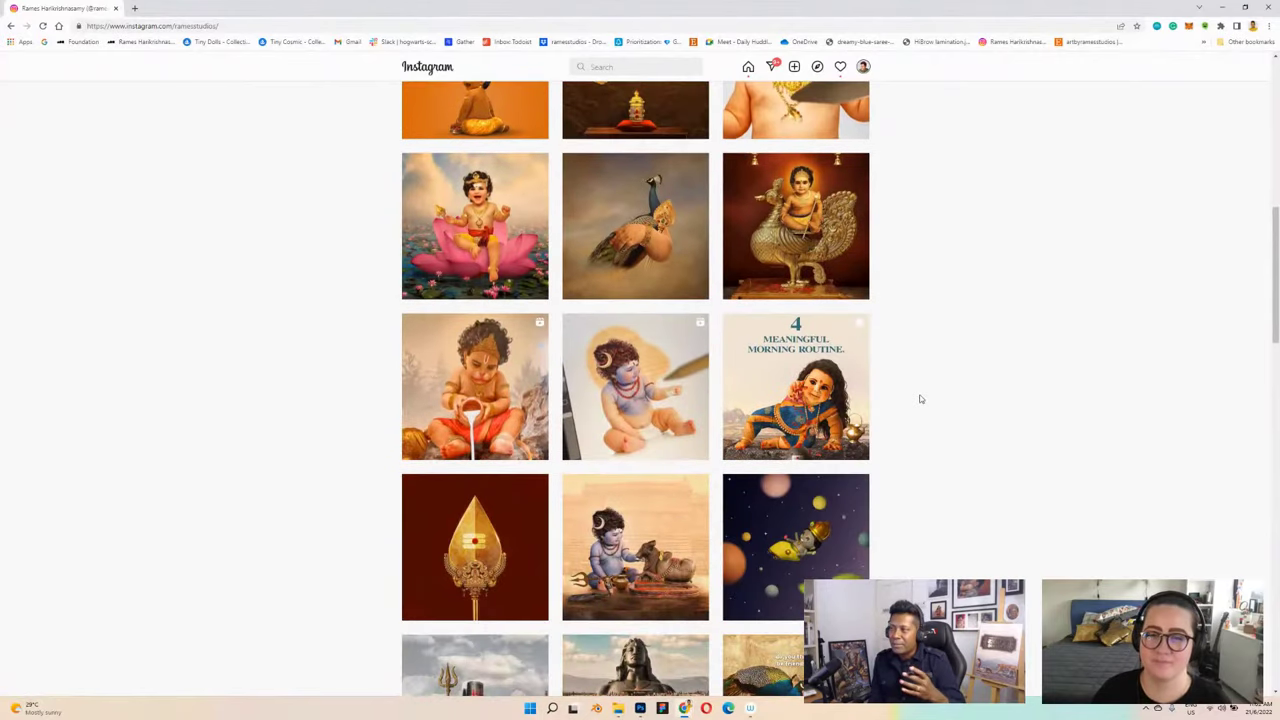
scroll(920, 399, down, 1)
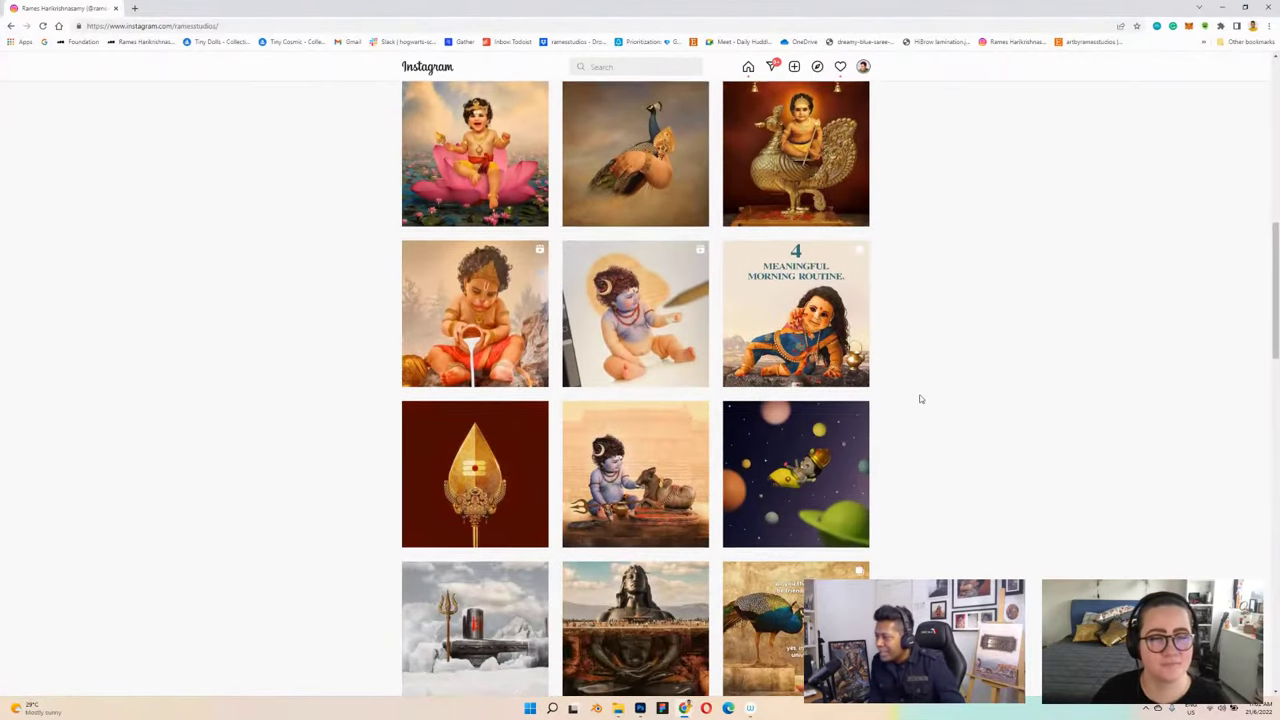
scroll(920, 399, up, 1)
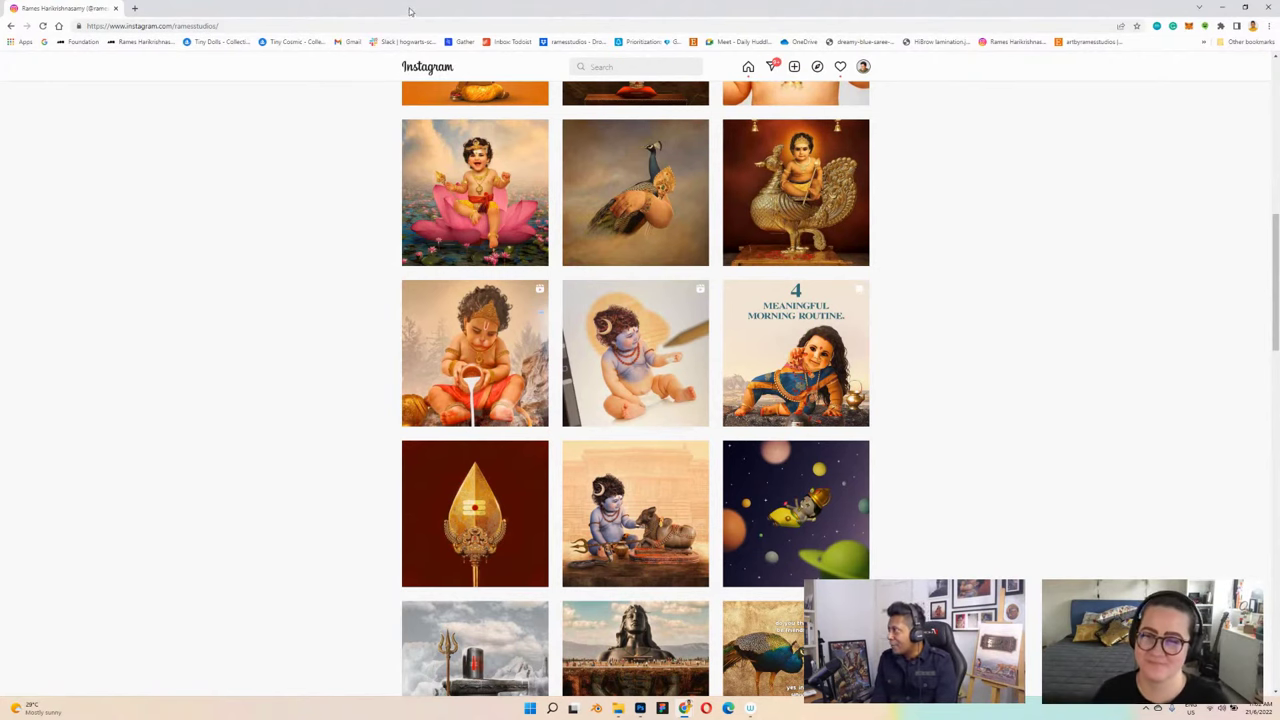
Step: Minimize the browser so the four-character Photoshop moodboard shows again
key(super+Down)
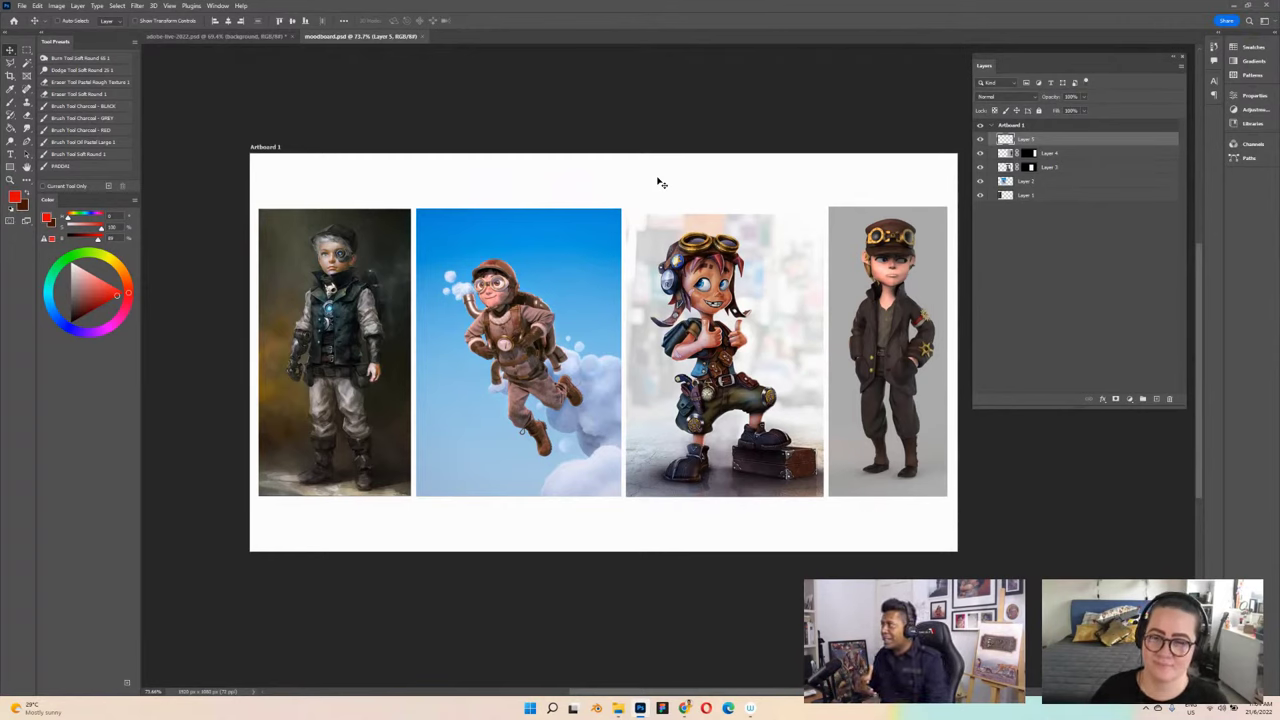
Step: Switch to the adobe-live-2022.psd document with the mossy rock jungle scene
click(219, 37)
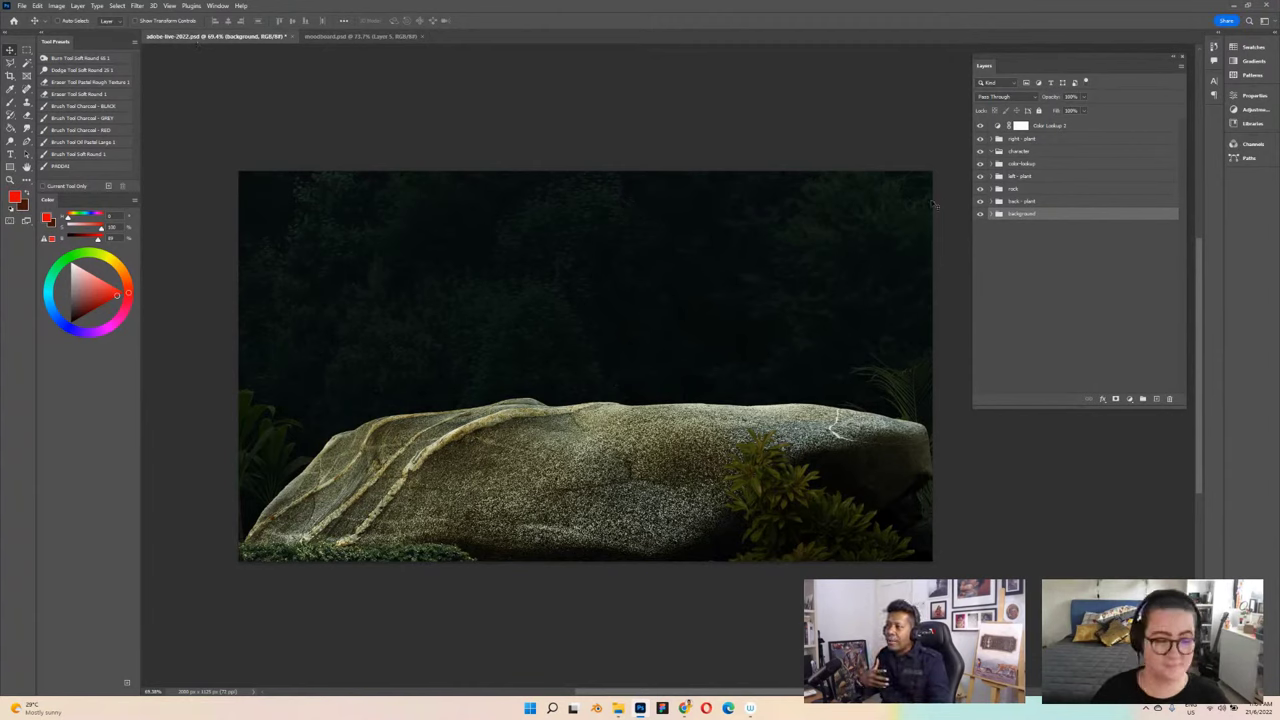
Step: Expand the background and back - plant groups, comparing the fern with Brightness/Contrast 4 on and off
click(991, 216)
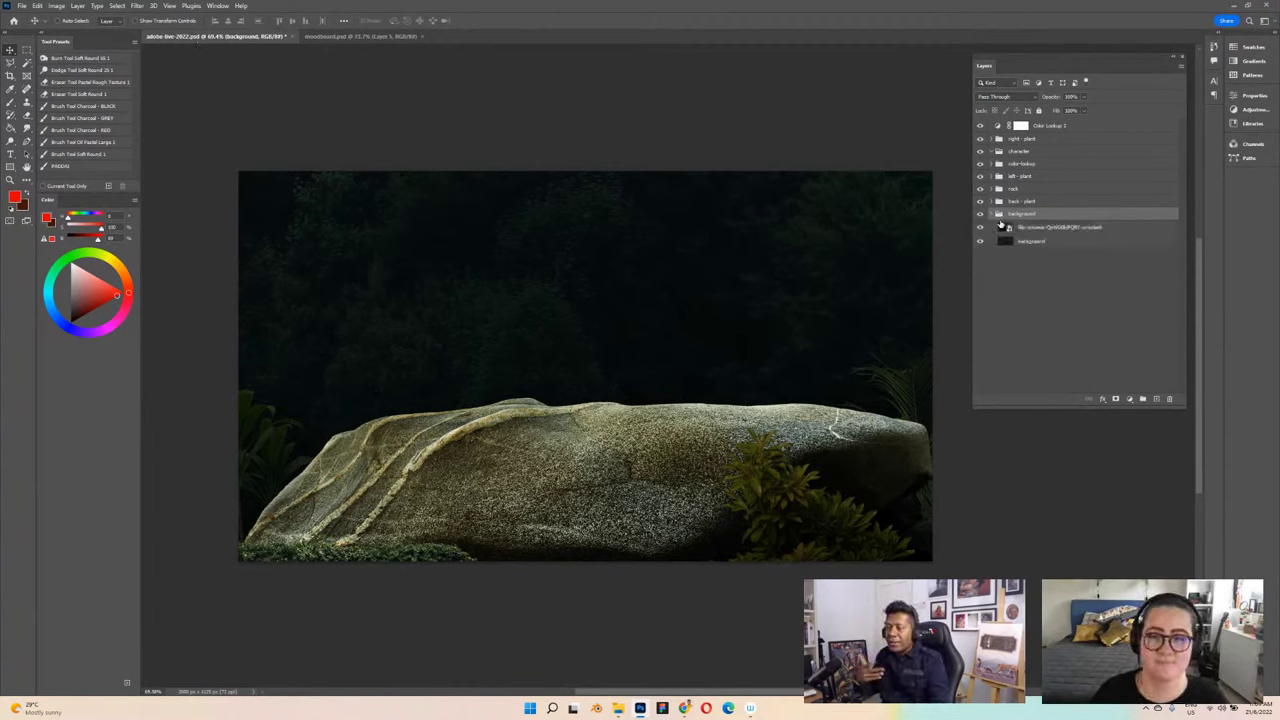
click(990, 205)
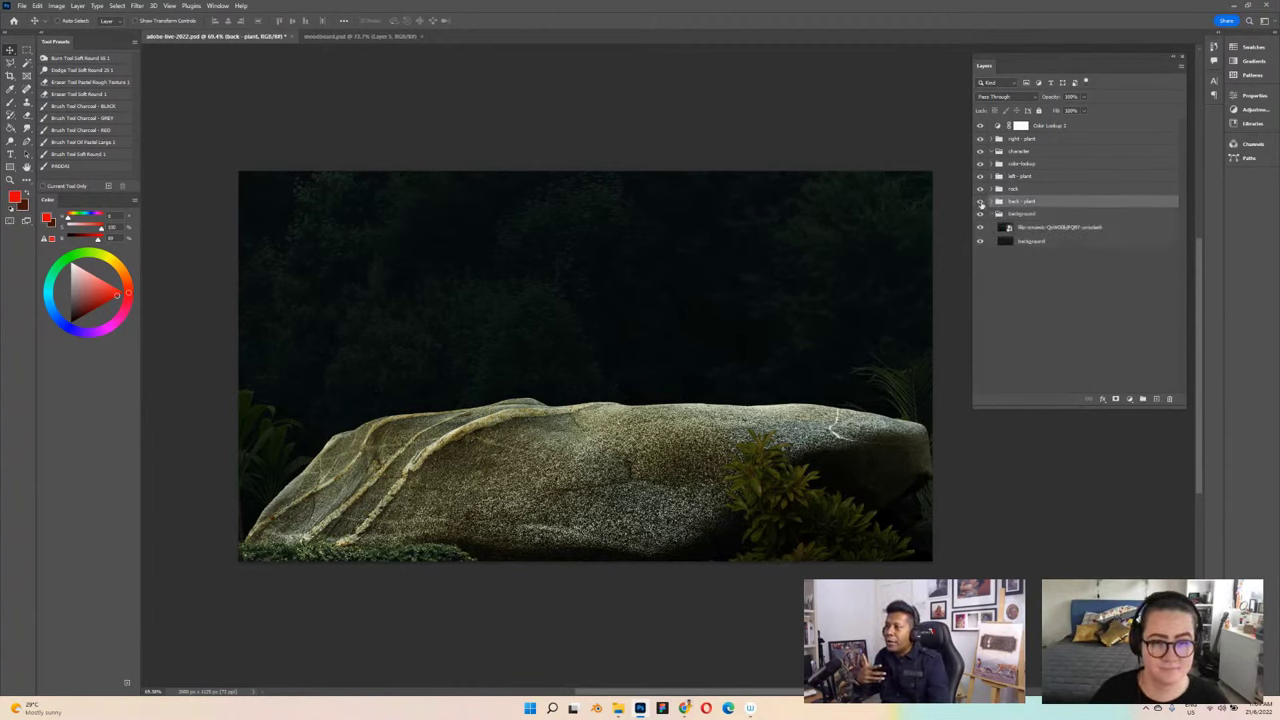
click(991, 202)
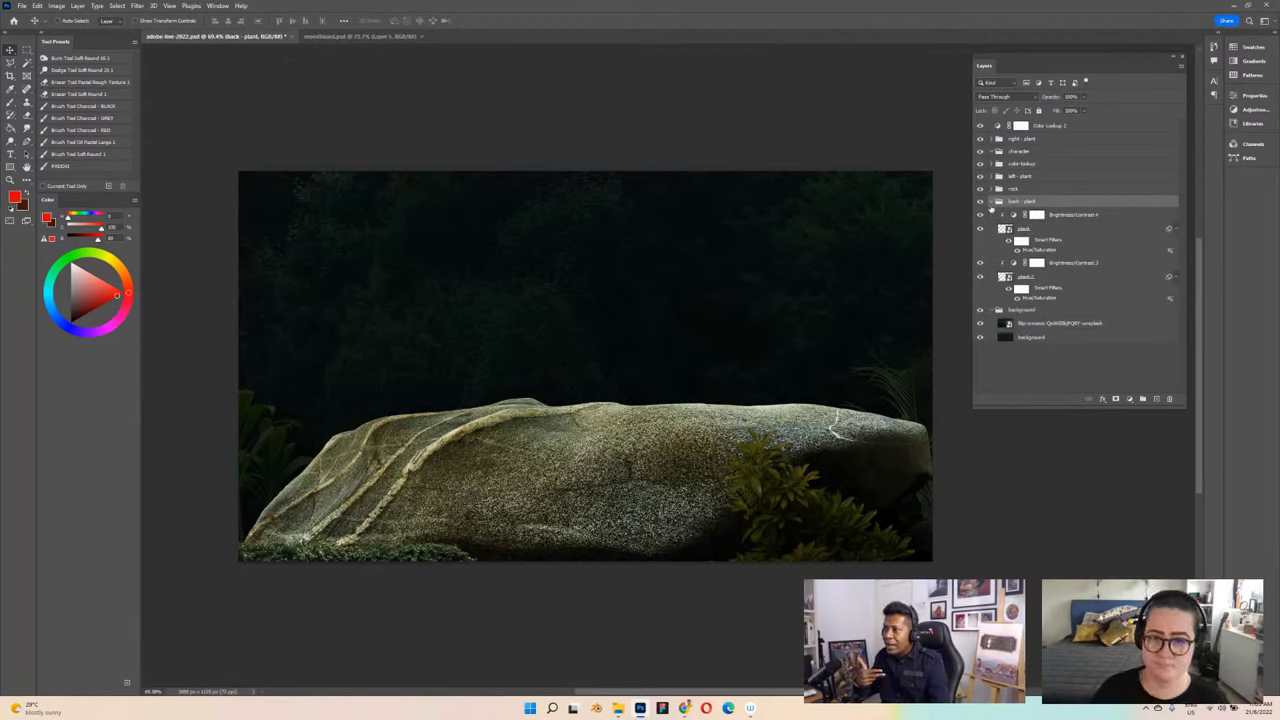
click(980, 202)
click(980, 202)
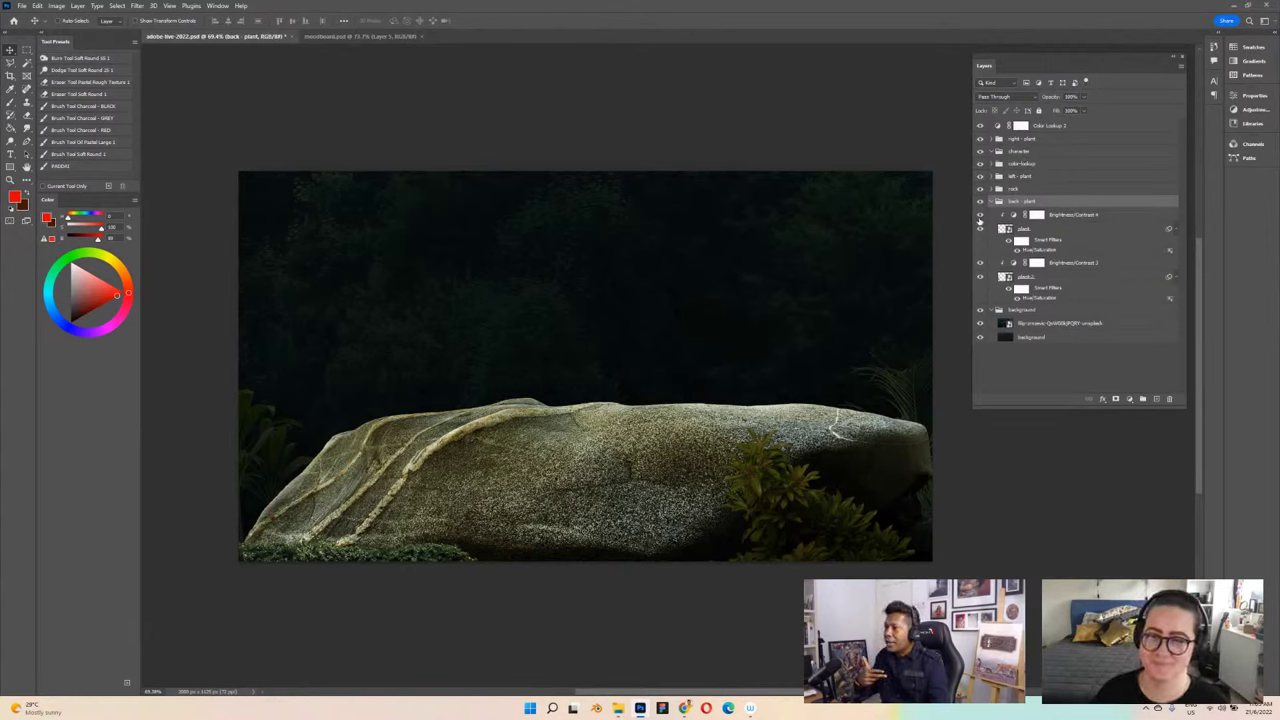
click(981, 215)
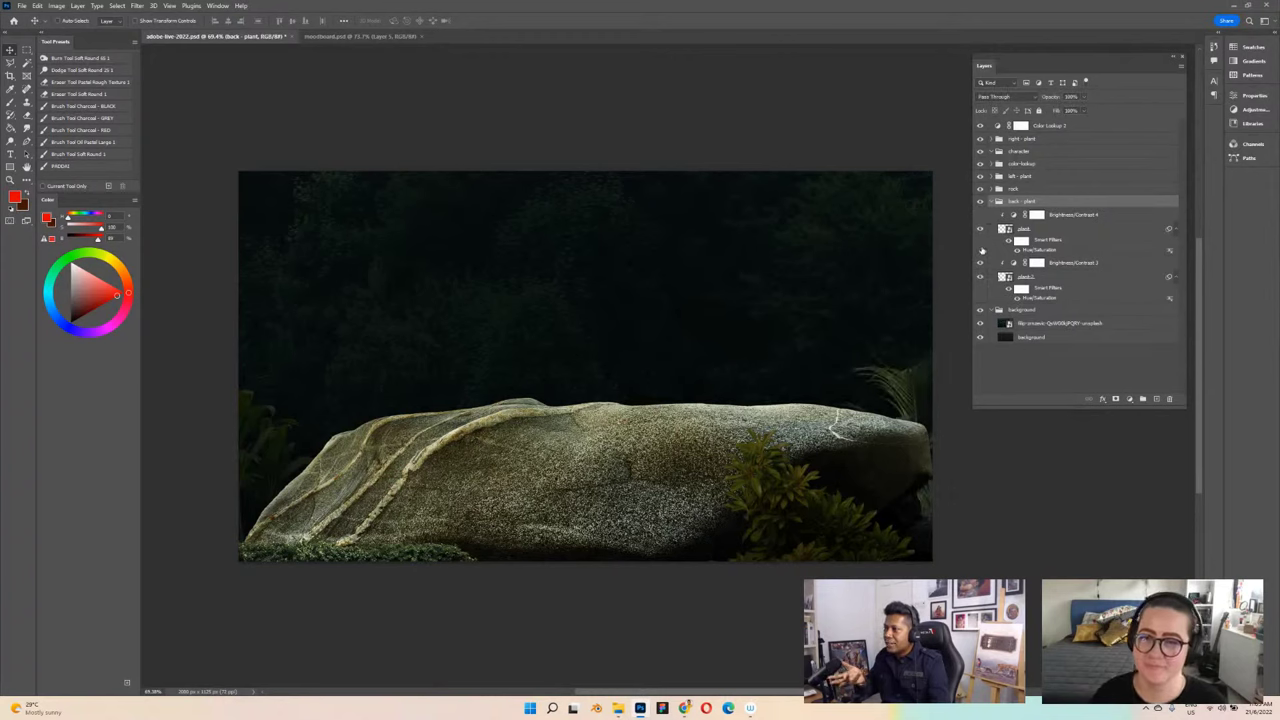
click(980, 262)
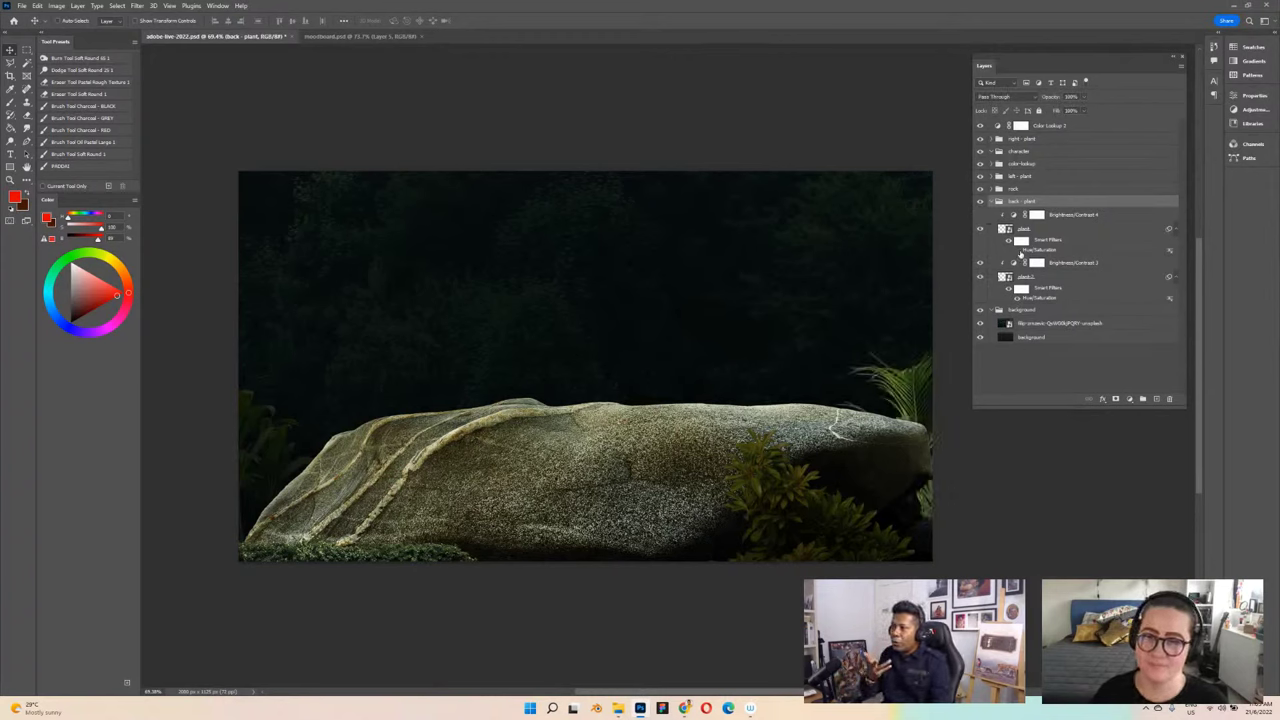
click(981, 215)
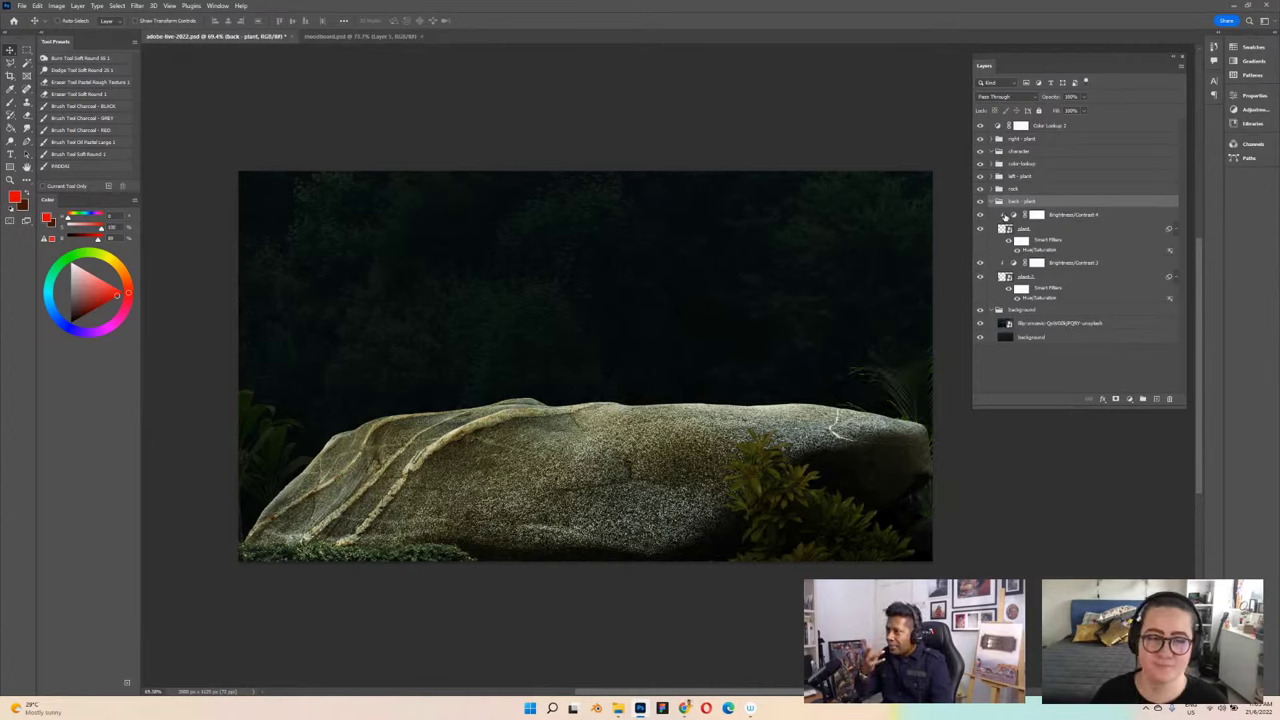
click(996, 202)
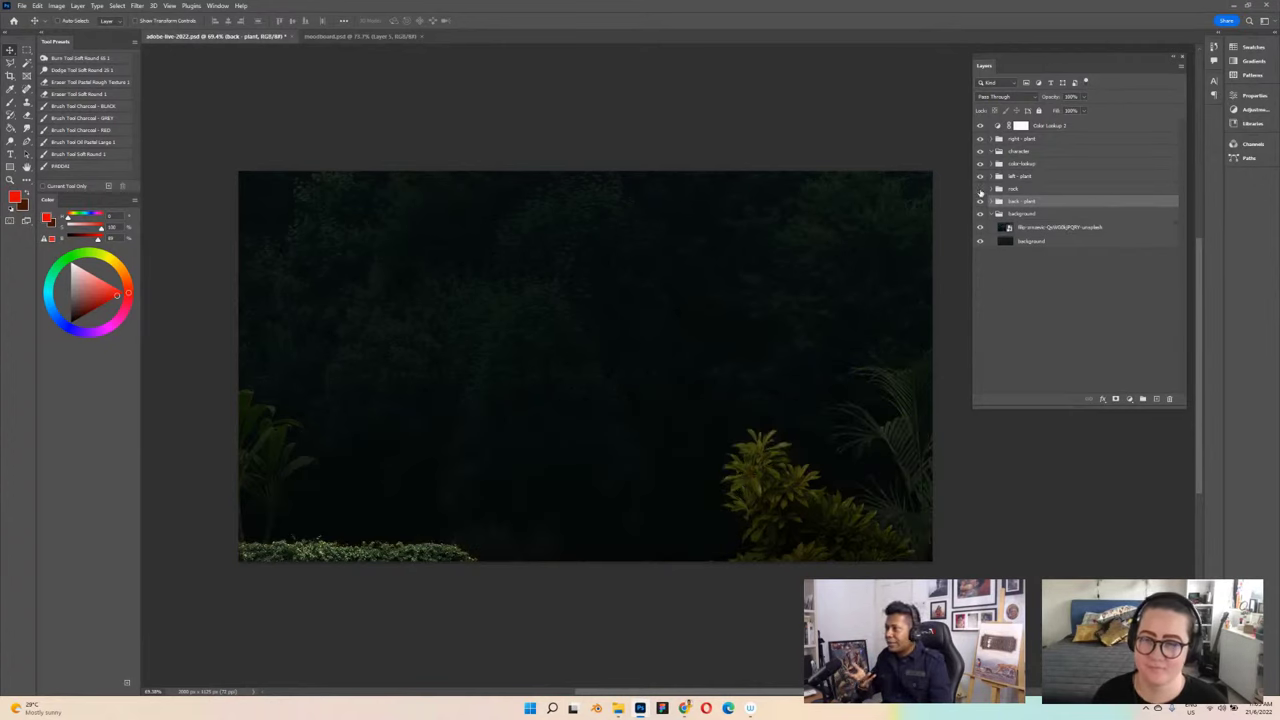
Step: Toggle the rock, left - plant, color-lookup and right - plant layers, then select the character group
click(981, 189)
click(981, 189)
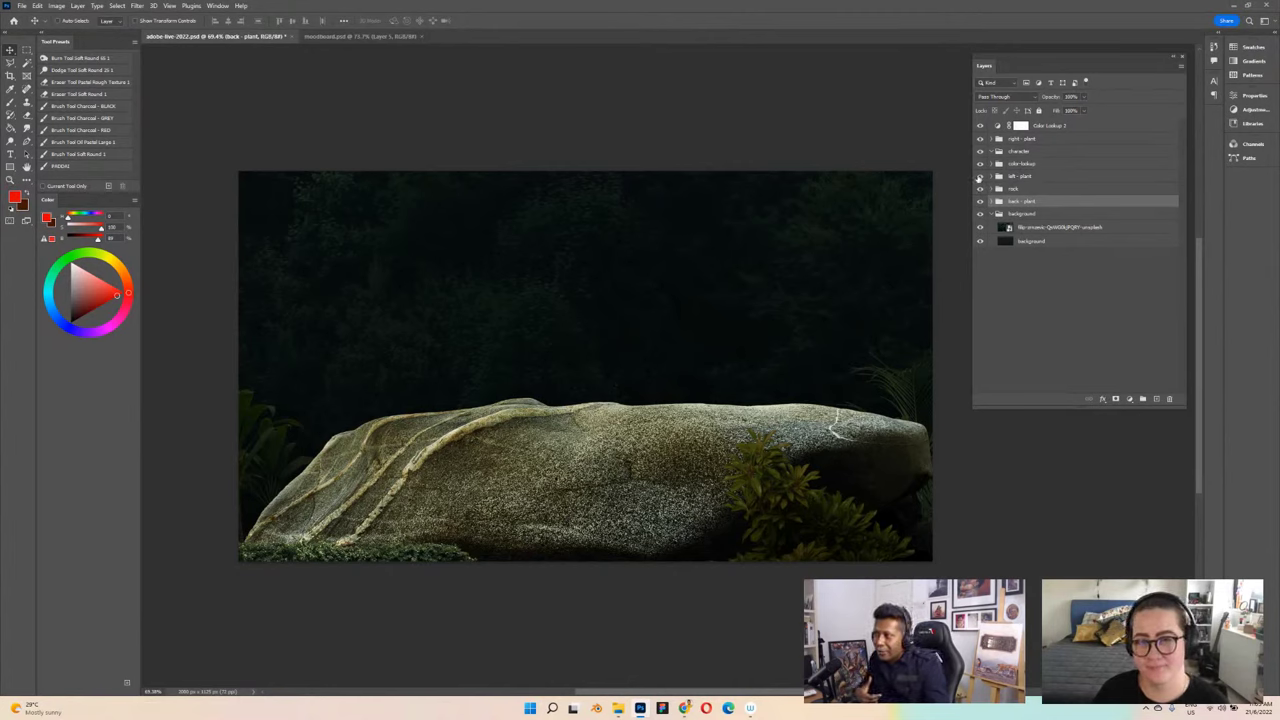
click(980, 176)
click(980, 174)
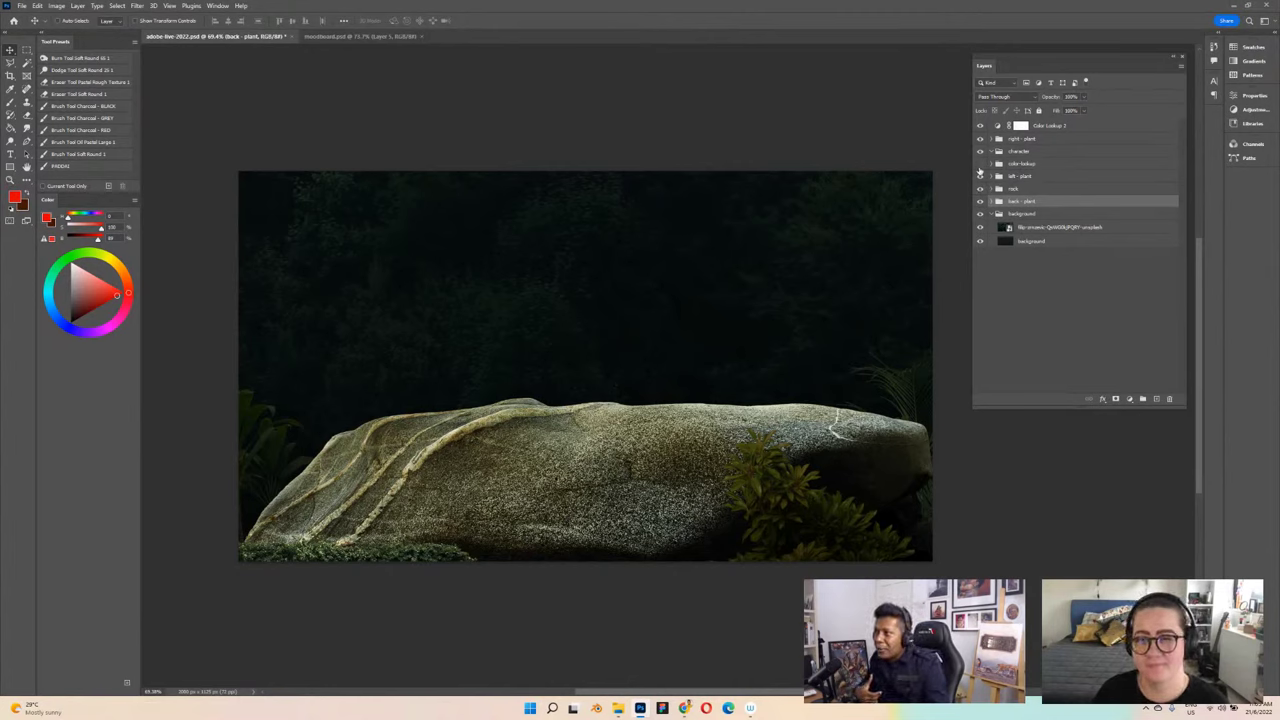
click(980, 164)
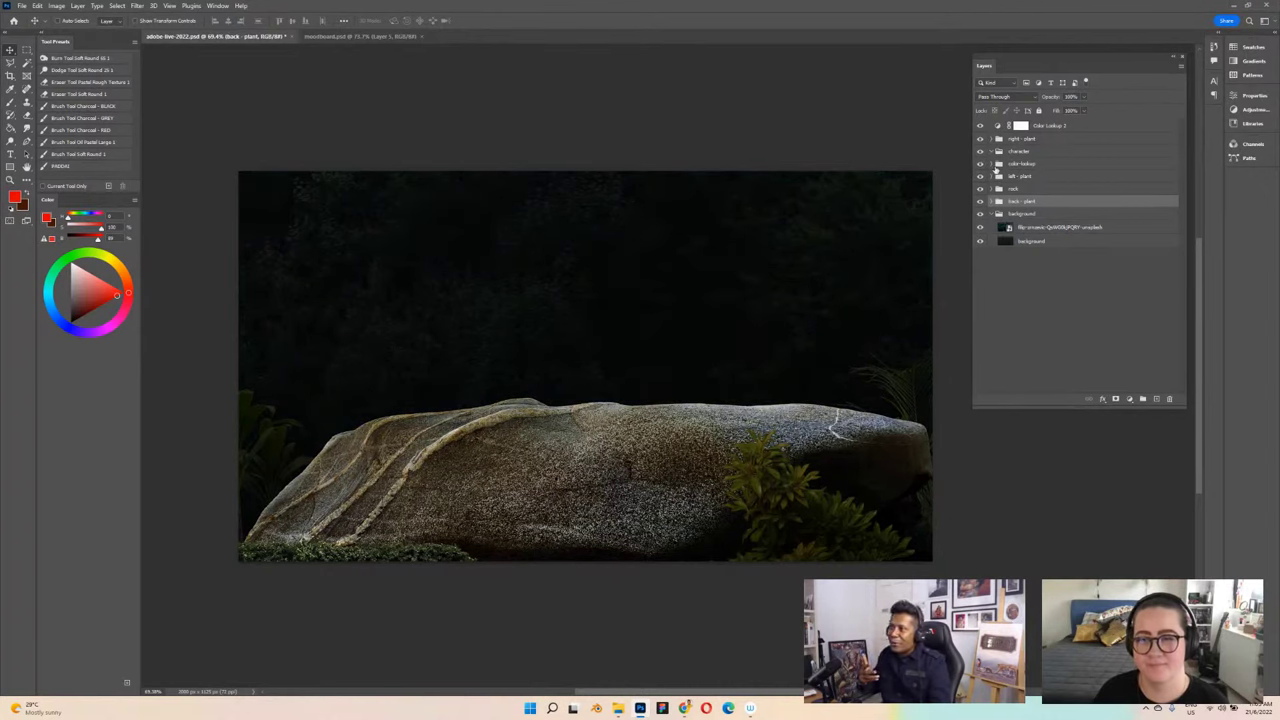
click(1052, 166)
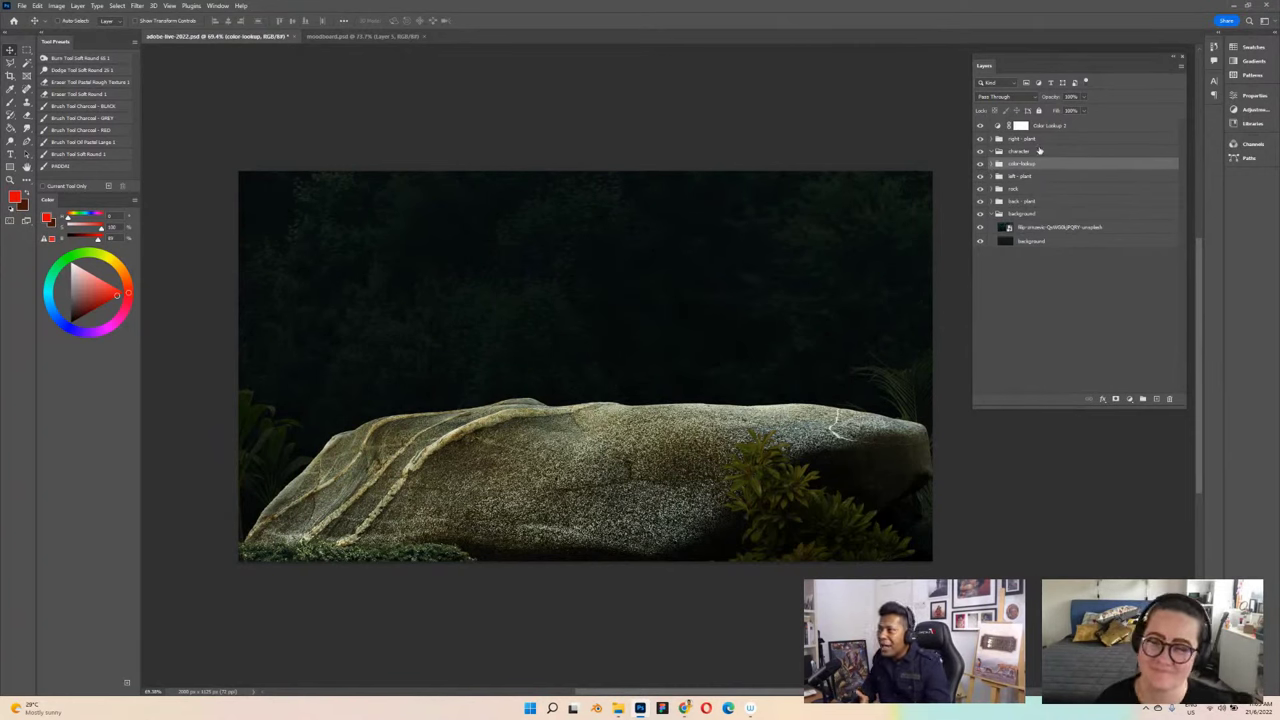
click(1037, 151)
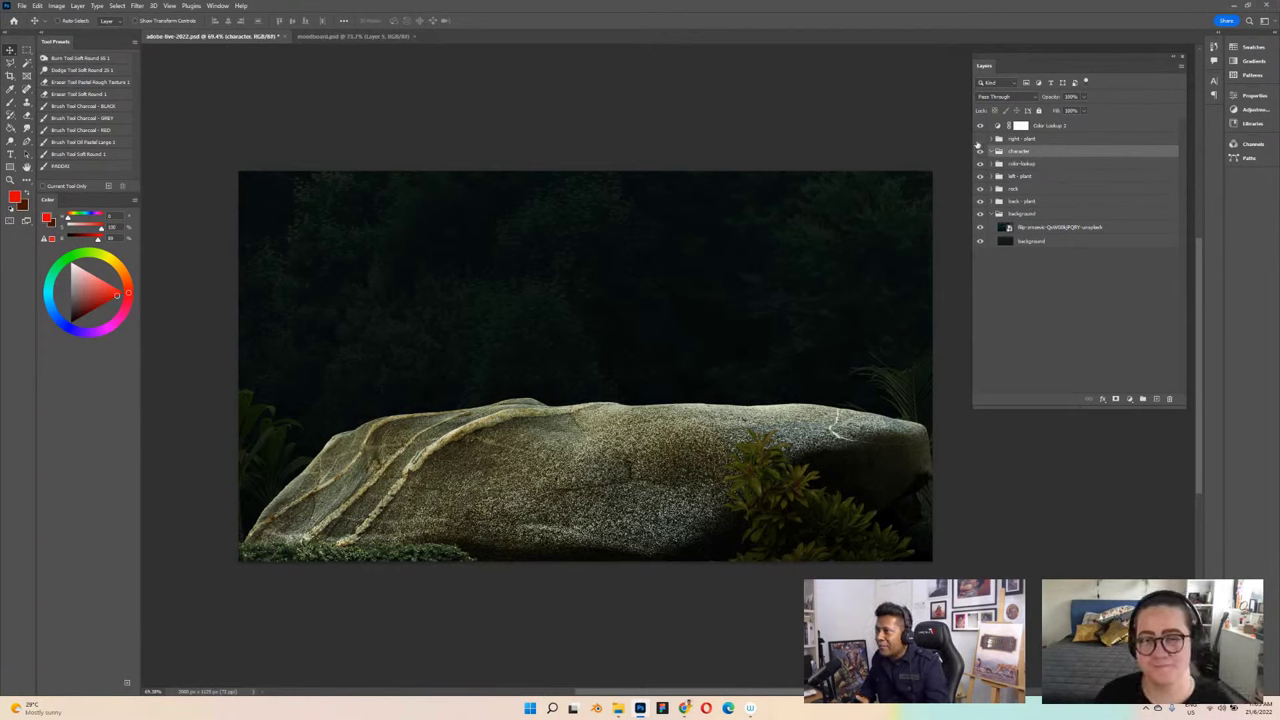
click(980, 138)
click(980, 138)
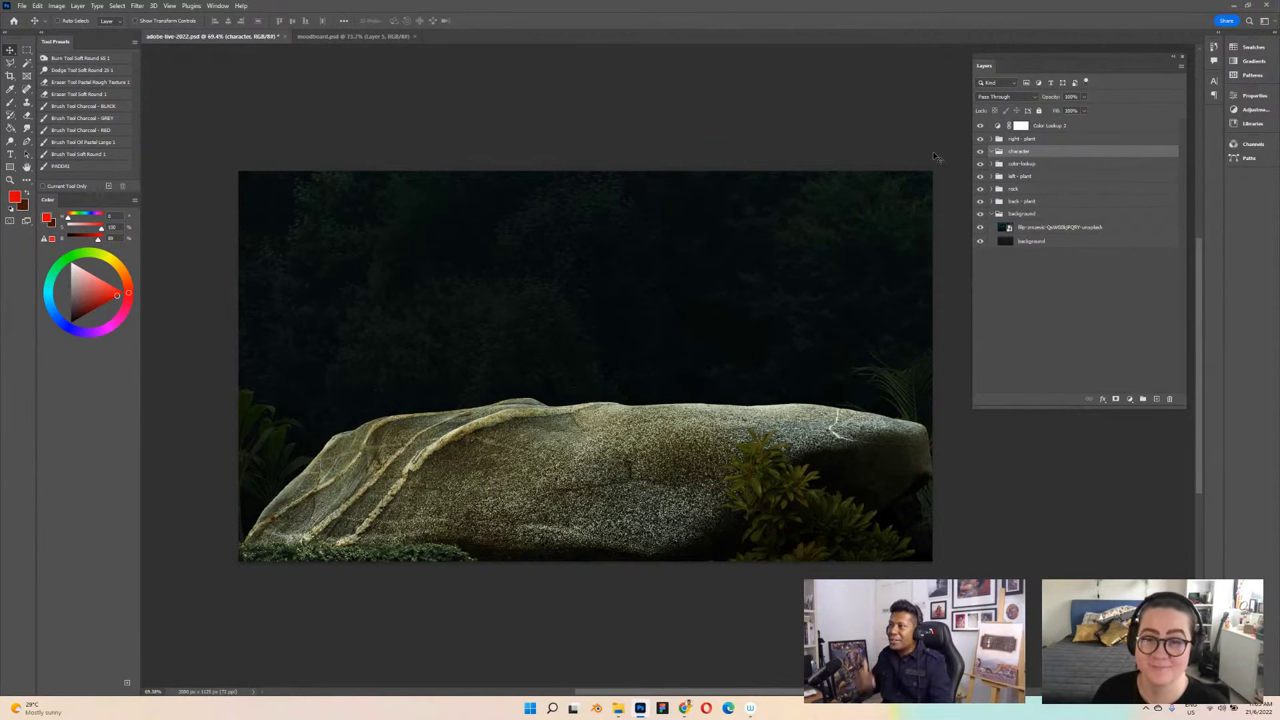
Step: Reset the tilted canvas view and add an empty Layer 1 in the character group
drag(935, 157, 1088, 251)
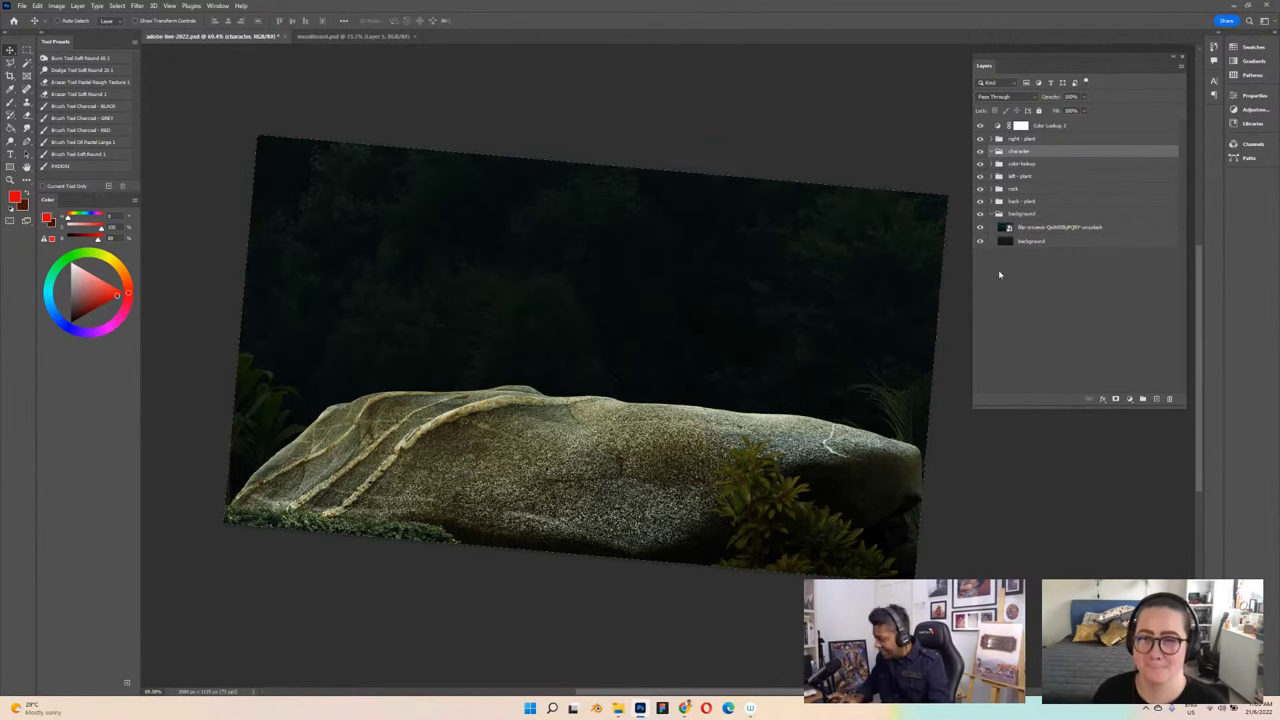
key(r)
click(155, 21)
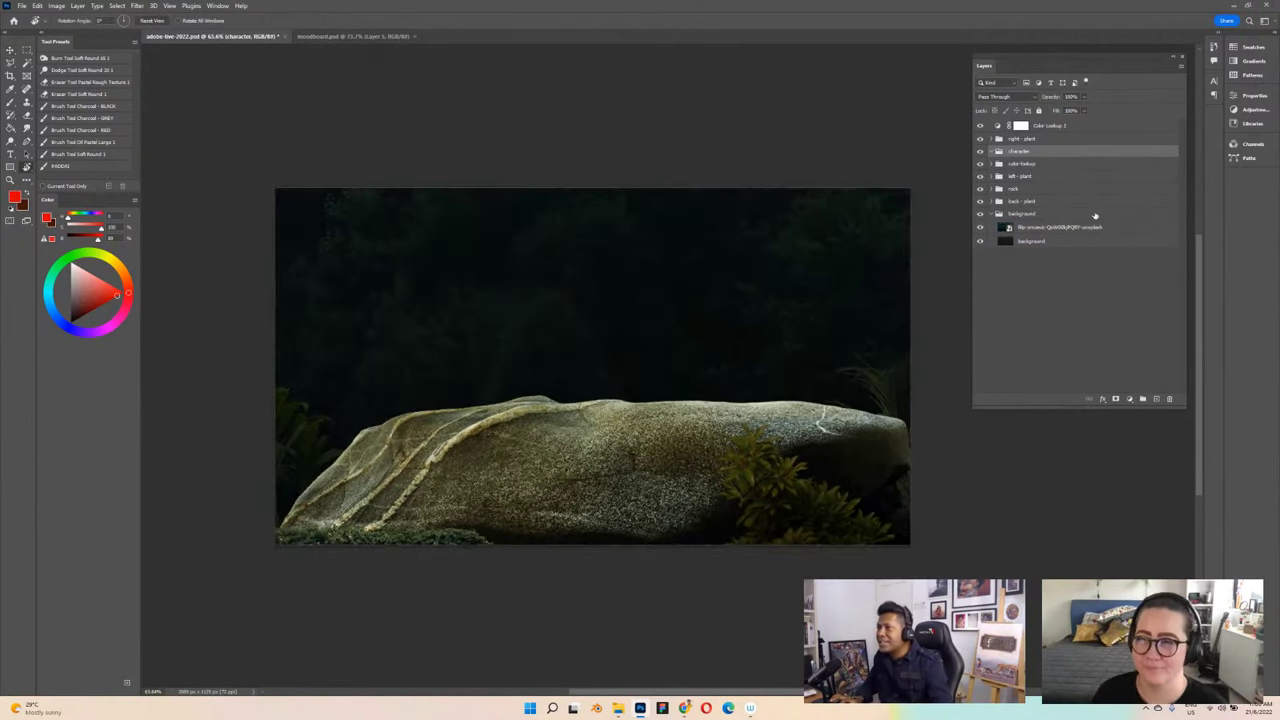
click(1156, 399)
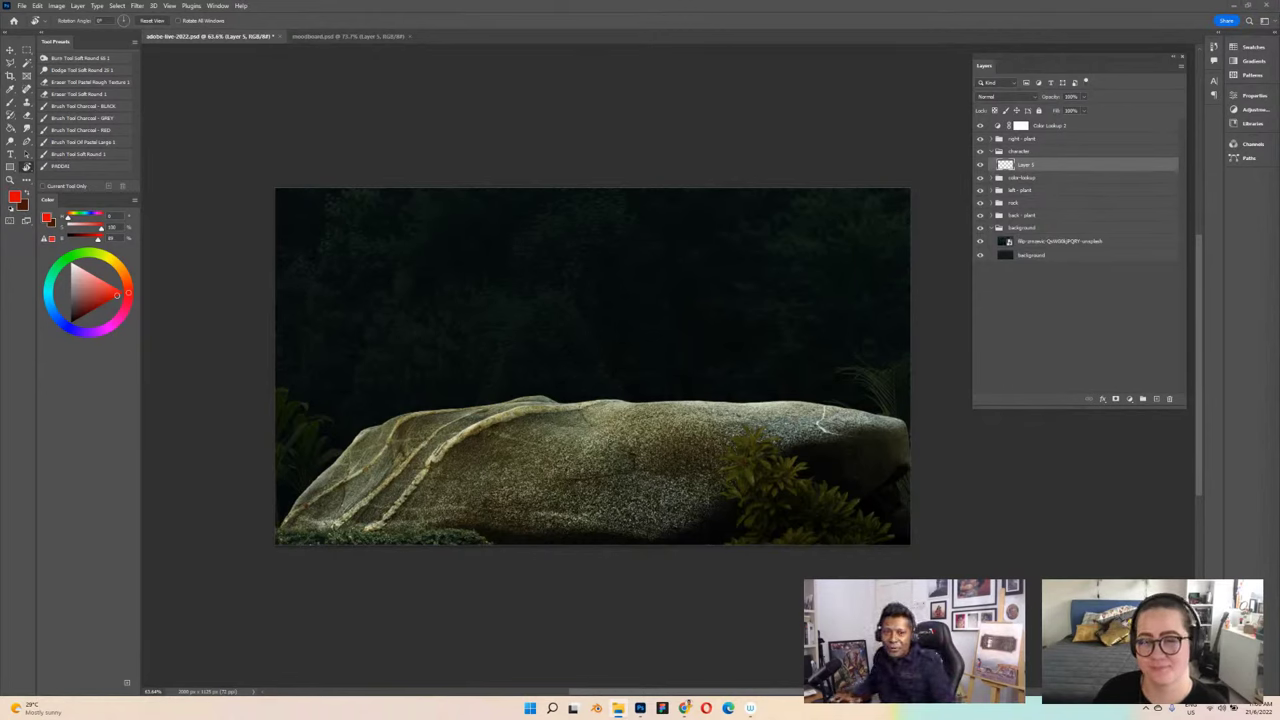
Step: Place and commit the baby photo, then position it over the rock
drag(914, 351, 620, 322)
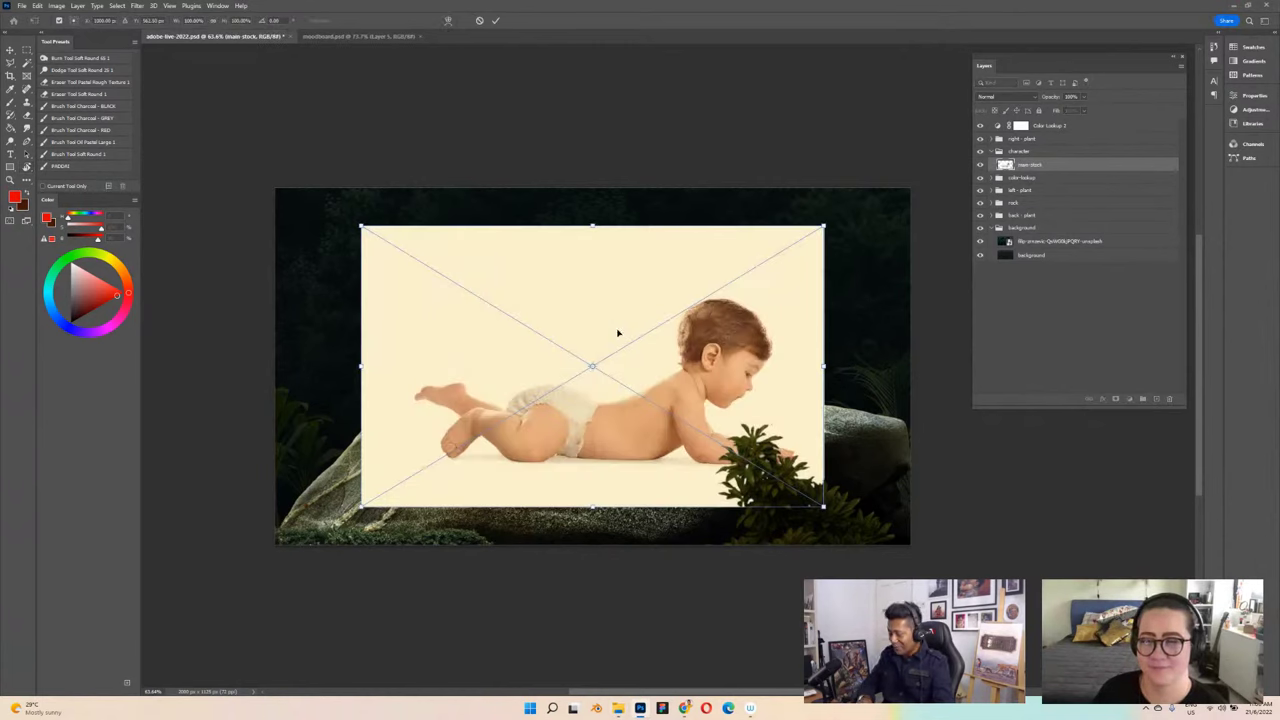
key(Return)
key(r)
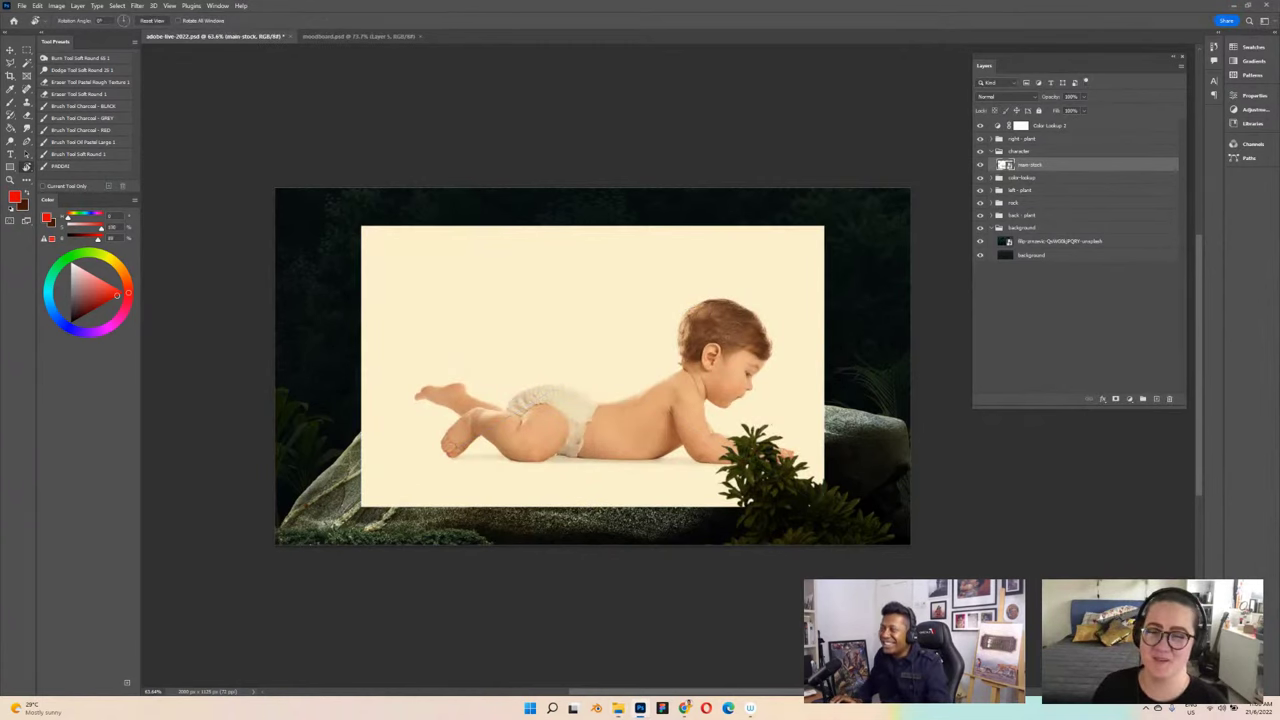
key(v)
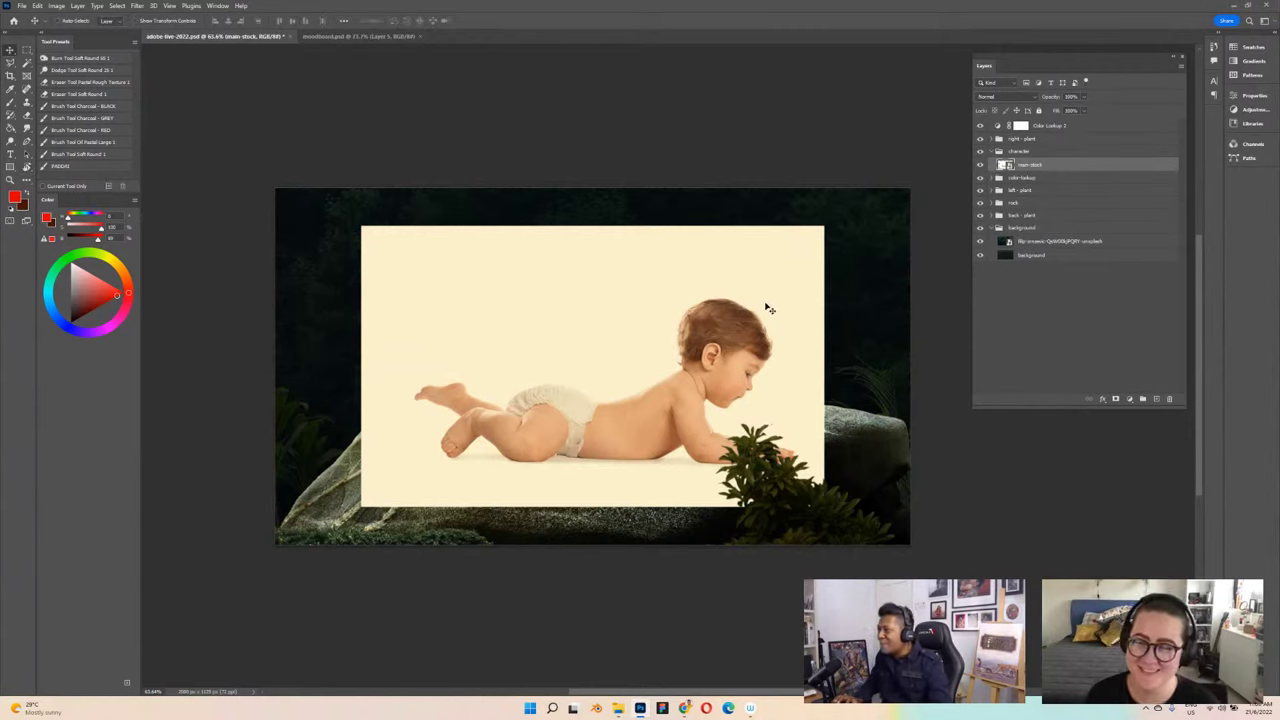
mouse_move(764, 318)
mouse_down()
mouse_move(740, 266)
mouse_move(746, 316)
mouse_up()
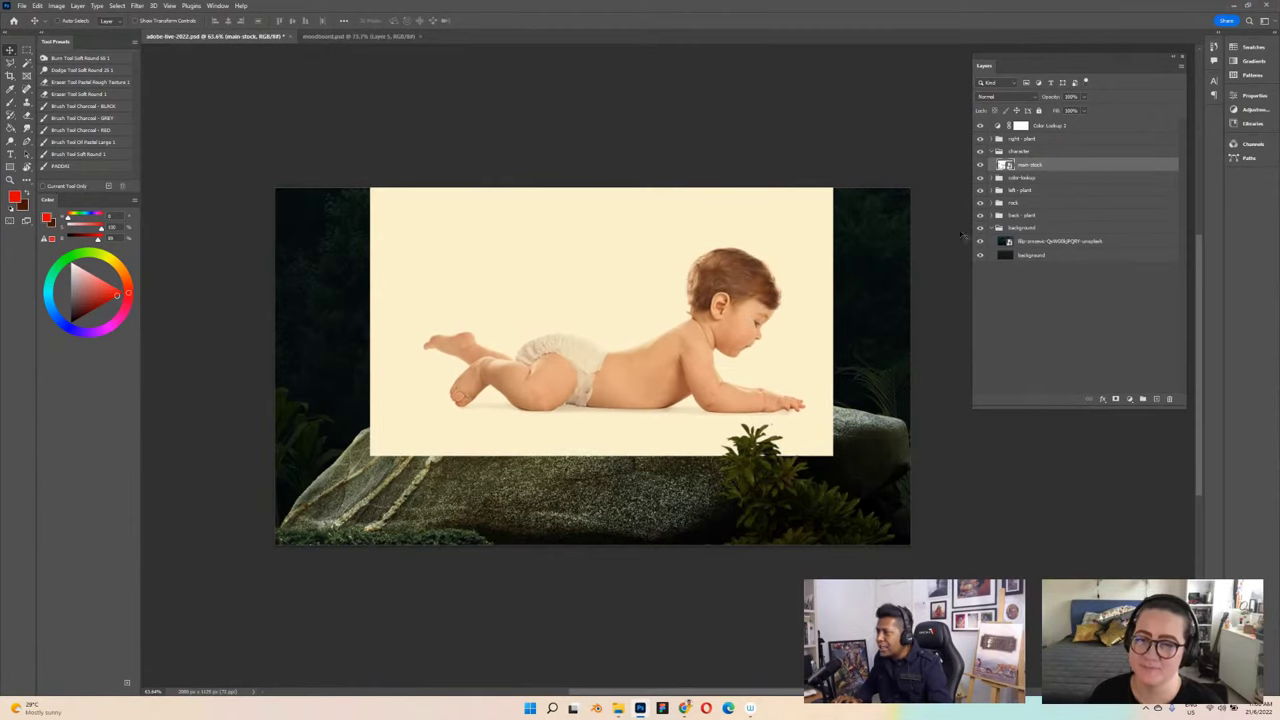
Step: Try the baby at about 82% opacity, nudge it left, then restore 100% opacity
click(1084, 97)
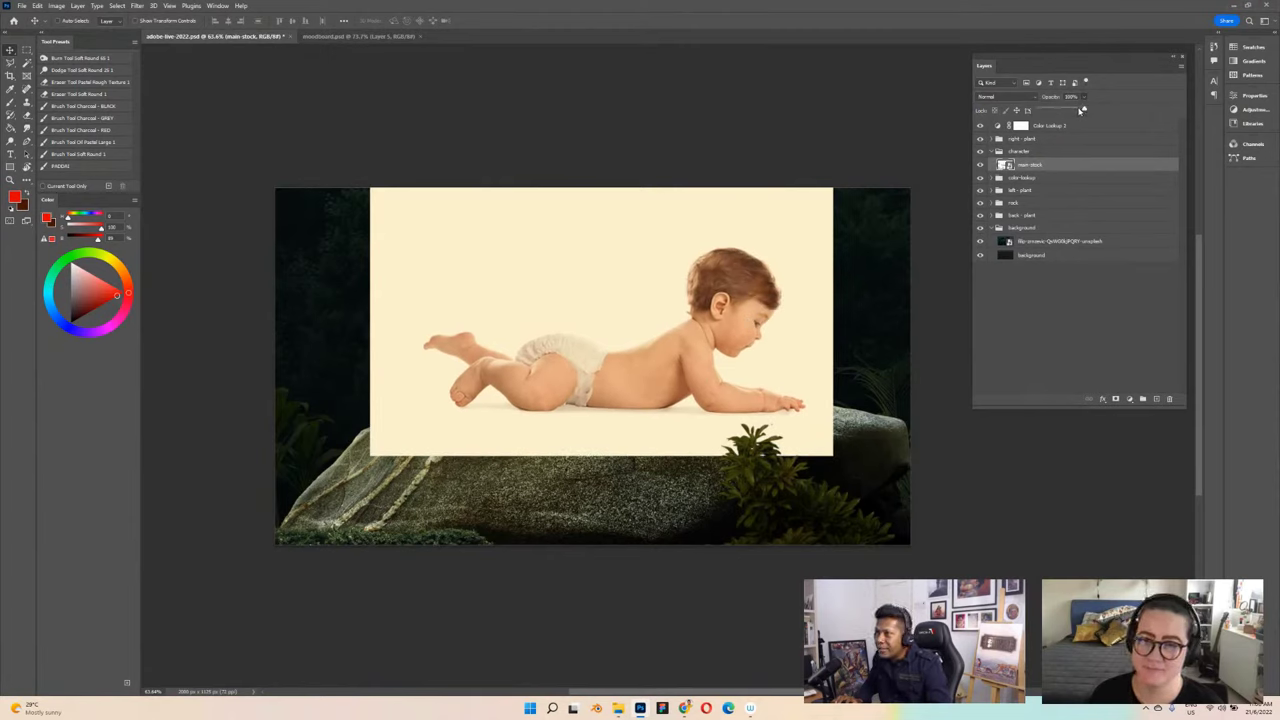
drag(1081, 110, 1068, 110)
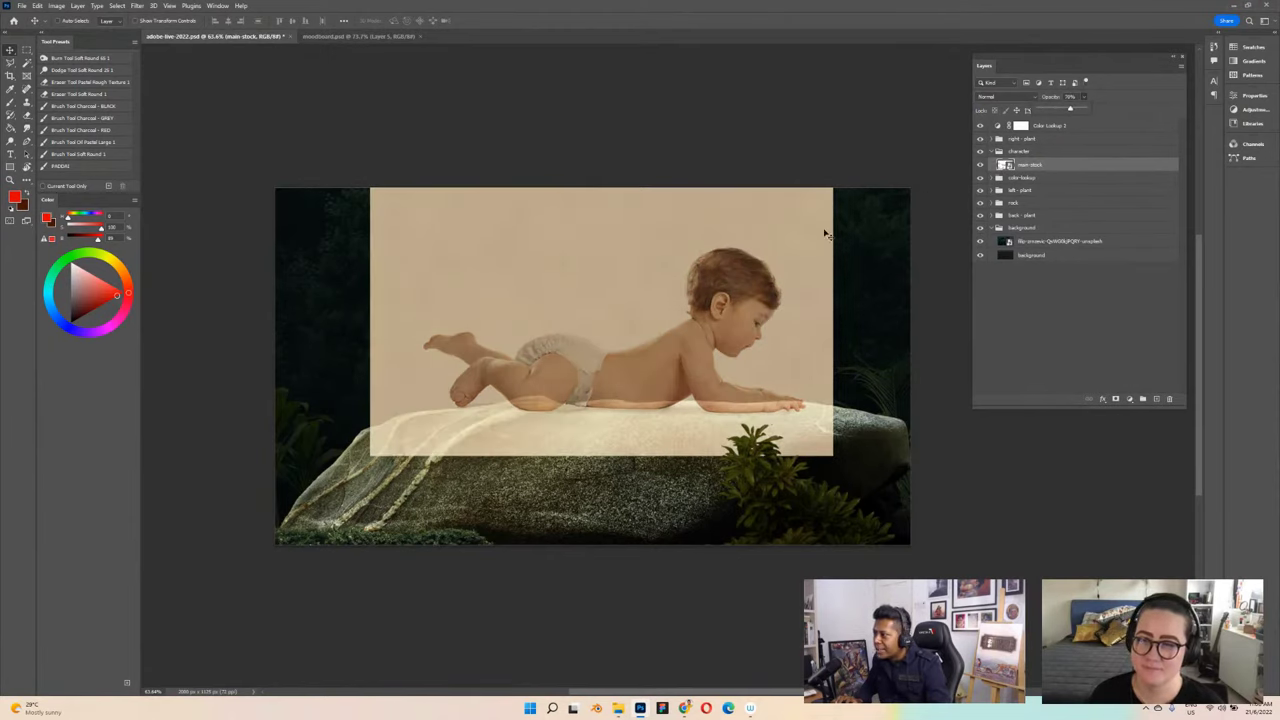
drag(733, 351, 715, 356)
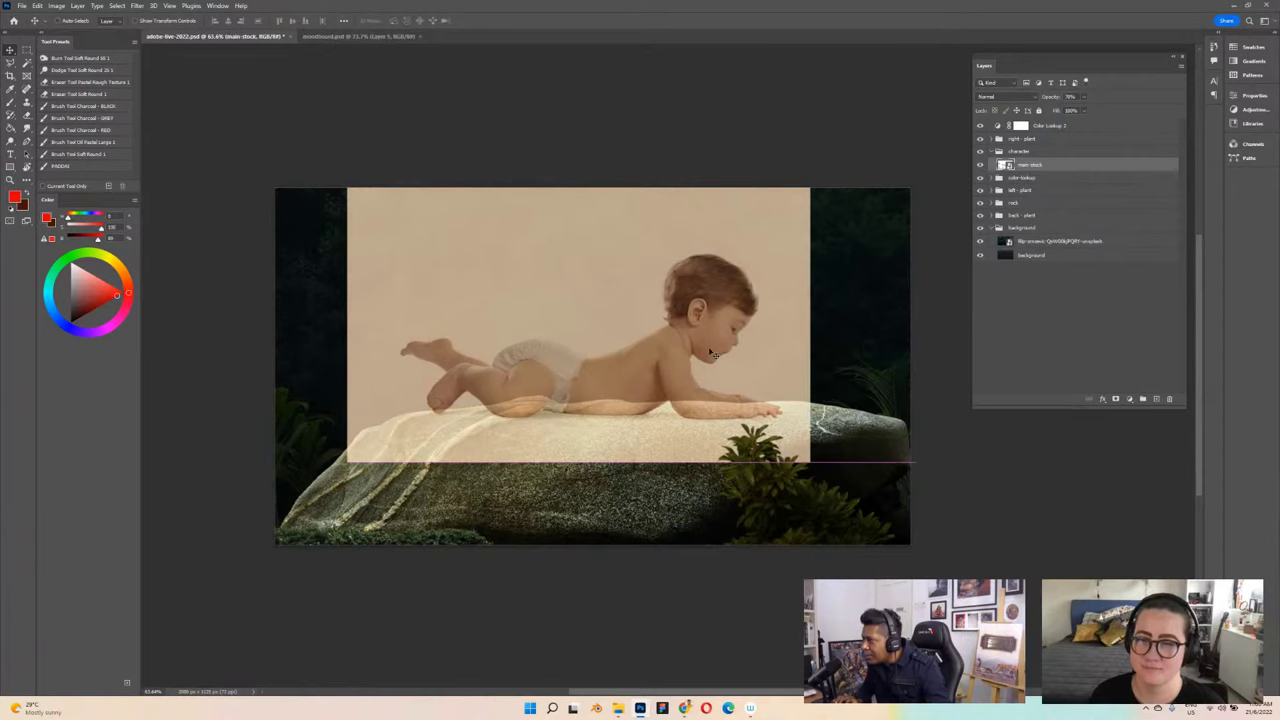
click(1085, 97)
drag(1087, 108, 1100, 108)
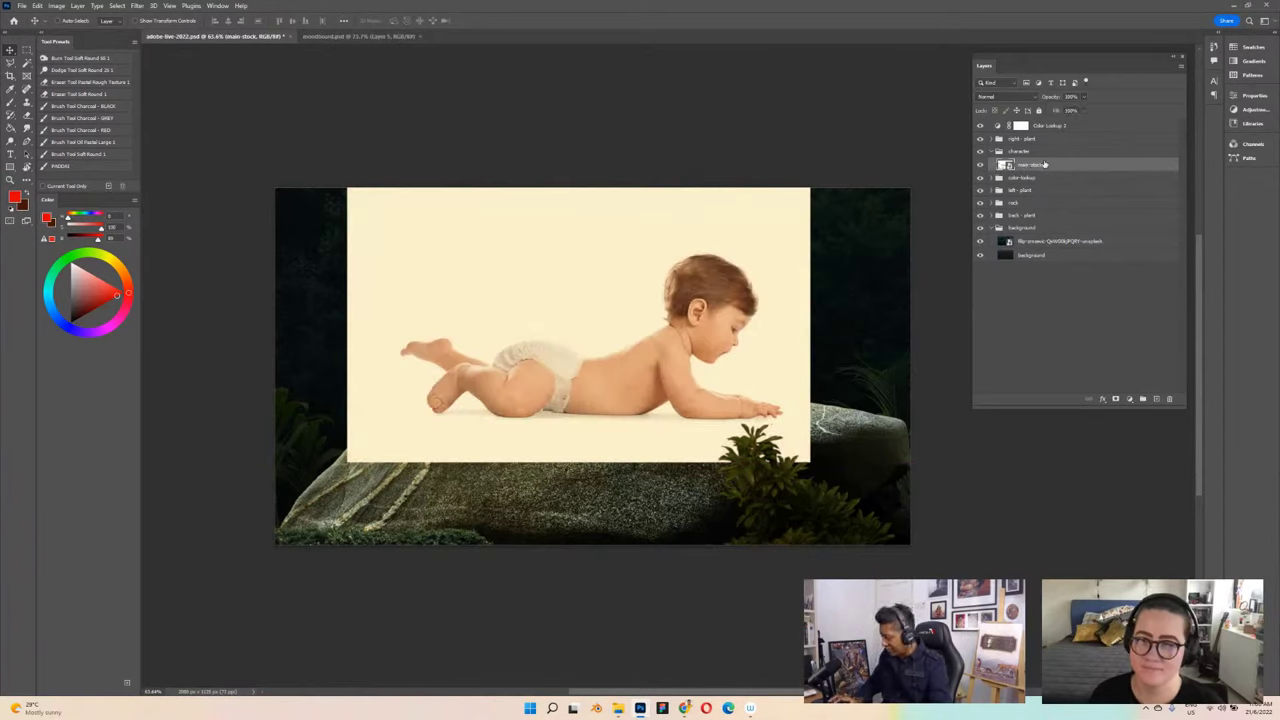
Step: Mask out the cream backdrop around the baby, save, and nudge the baby on the rock
key(w)
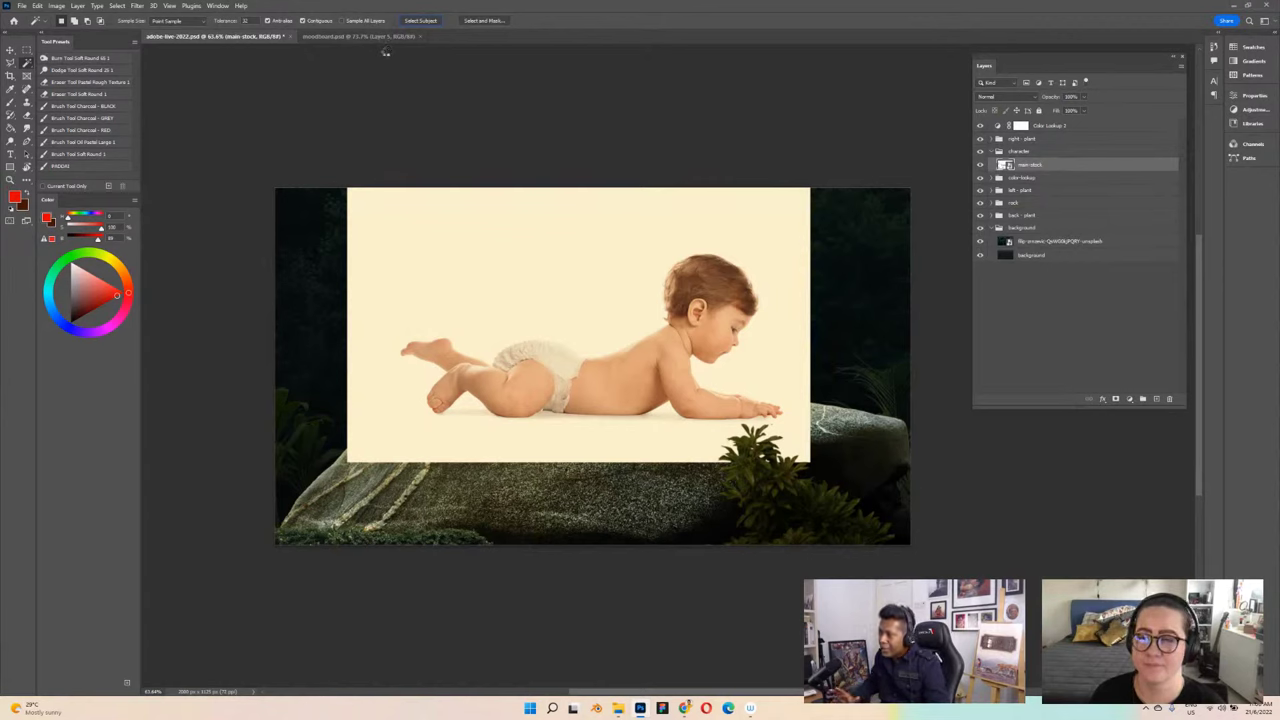
click(1116, 400)
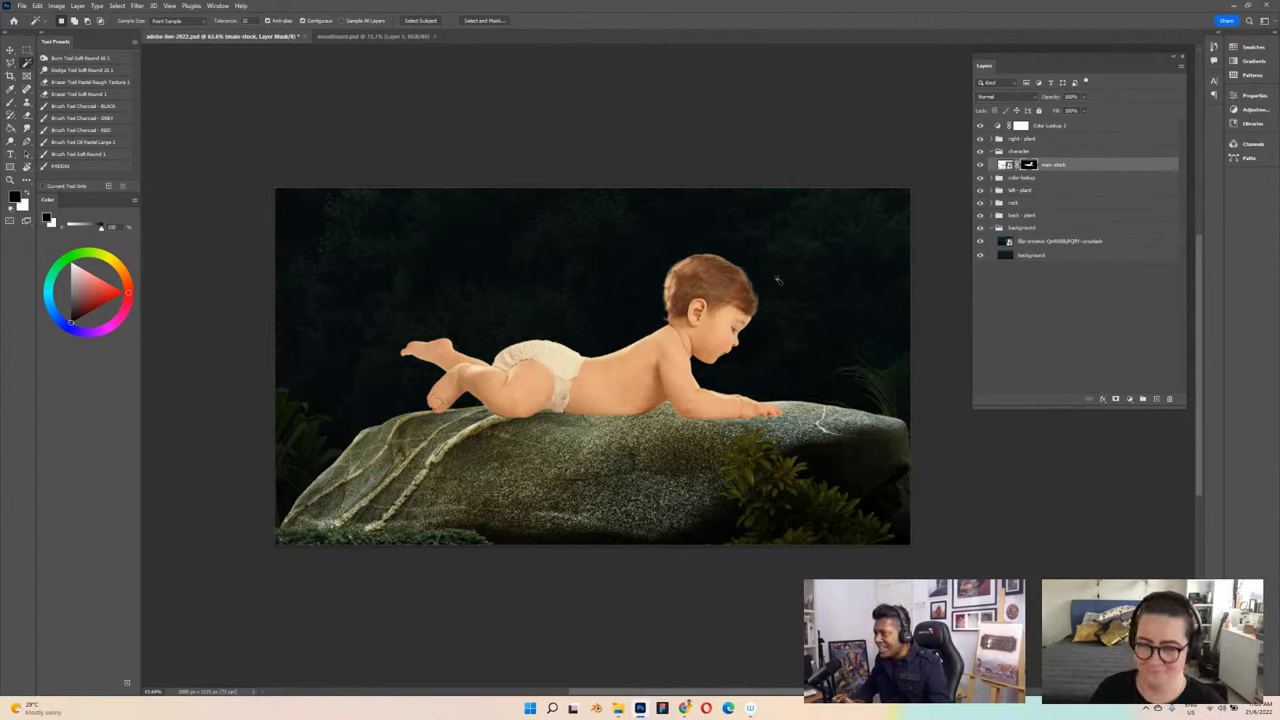
key(ctrl+s)
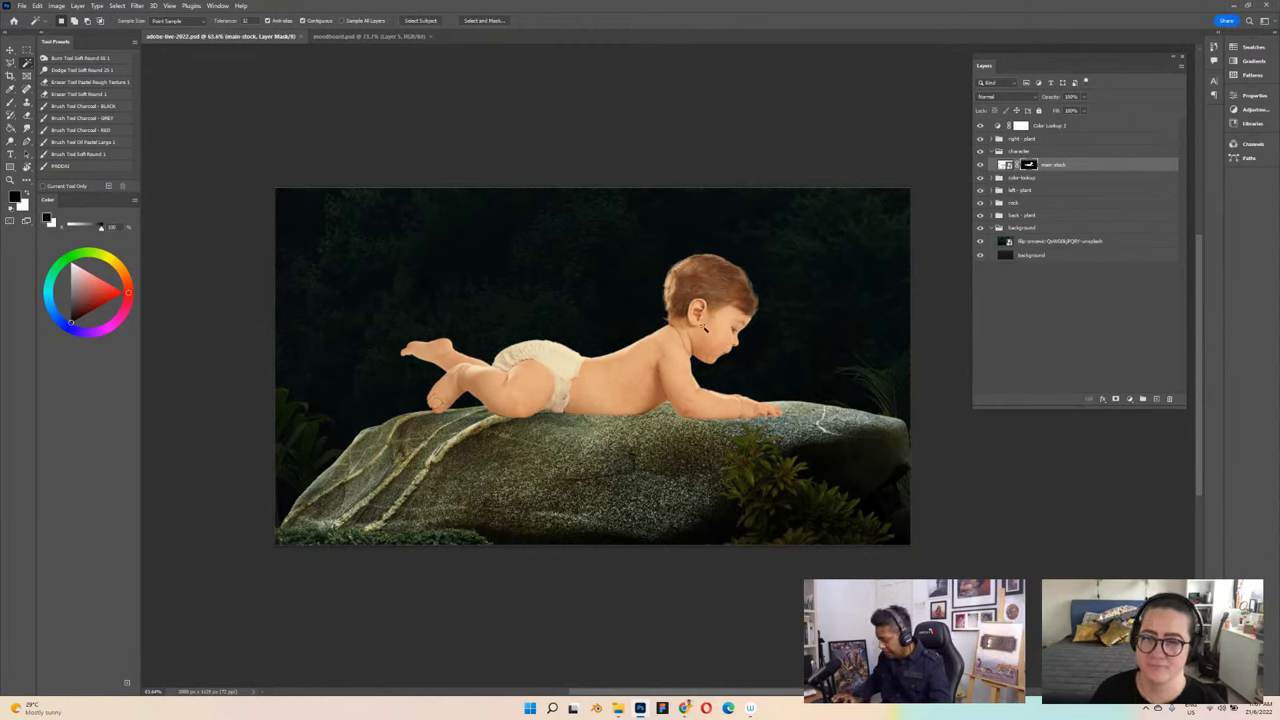
key(v)
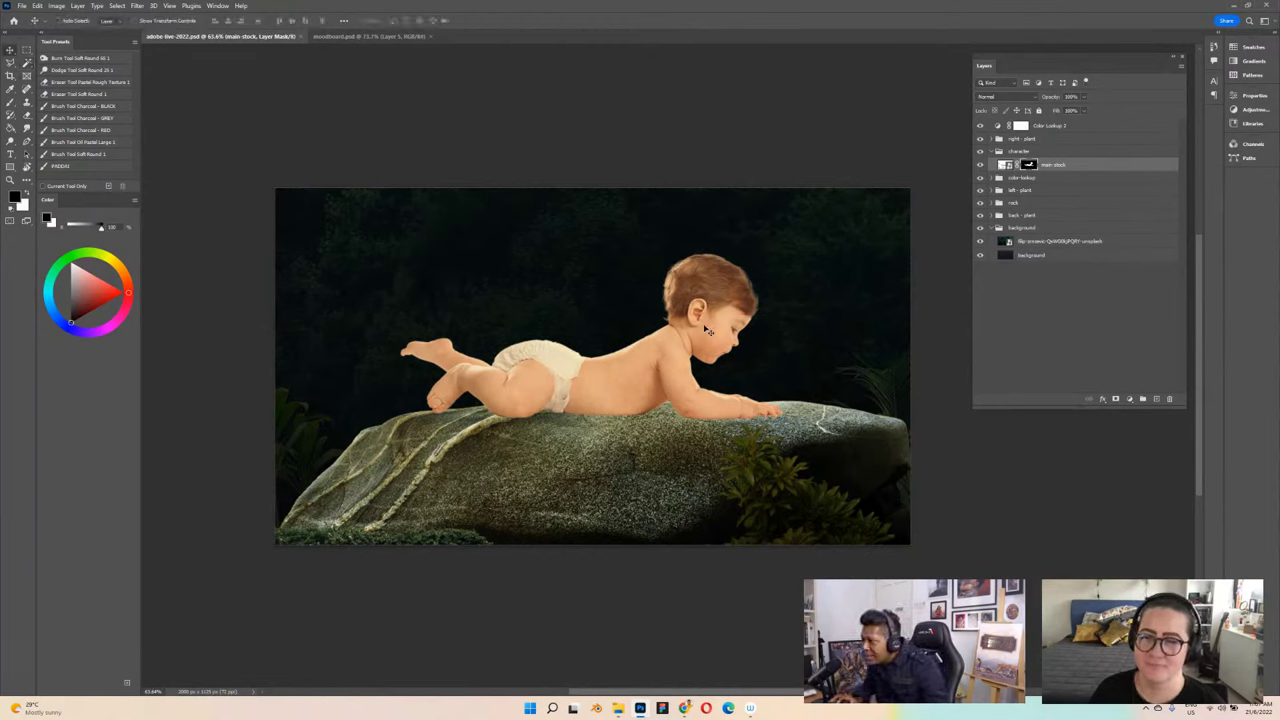
mouse_move(707, 331)
mouse_down()
mouse_move(712, 316)
mouse_move(706, 331)
mouse_up()
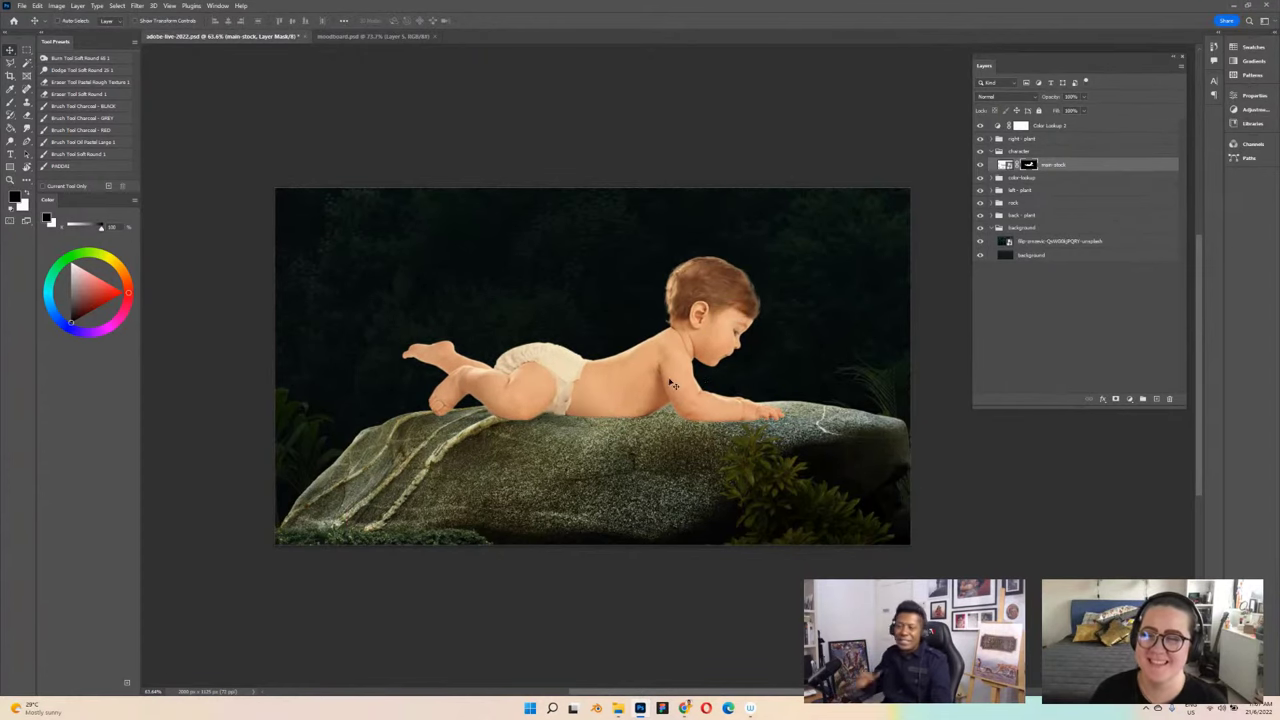
Step: On moodboard.psd, choose the Charcoal RED brush preset and frame the view
click(366, 40)
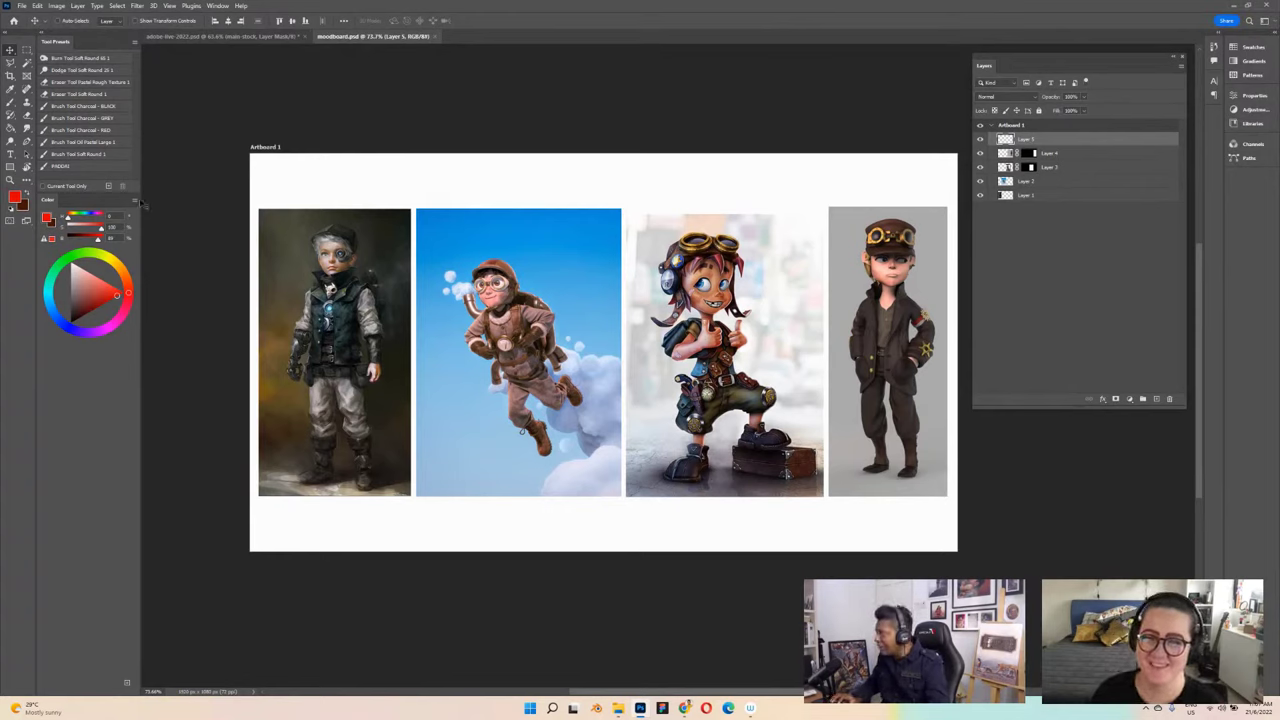
click(80, 118)
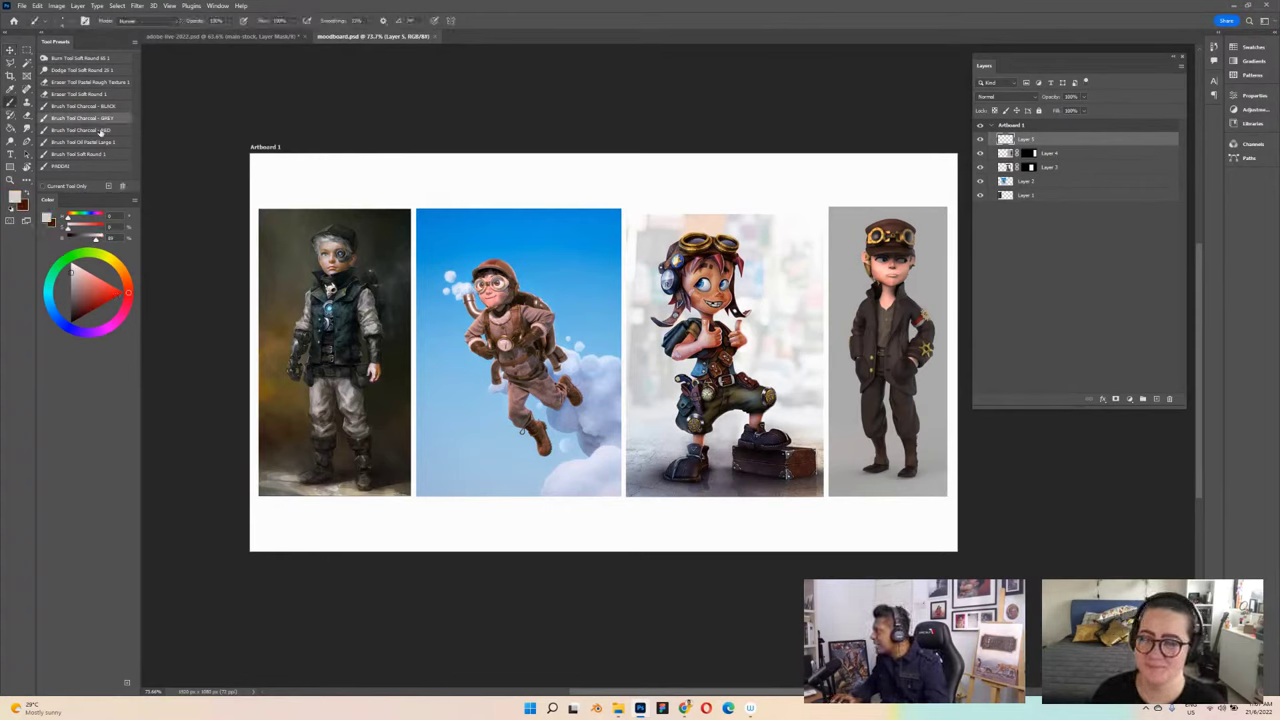
click(80, 130)
scroll(300, 312, up, 1)
scroll(295, 318, up, 2)
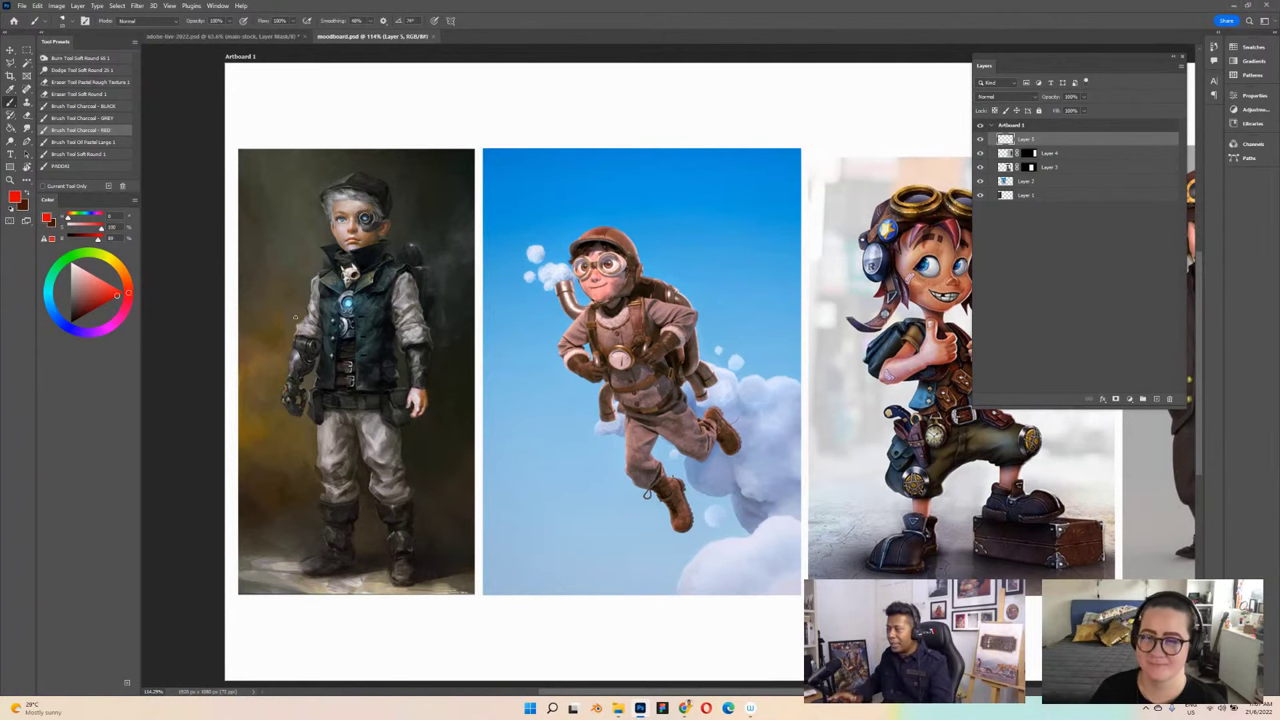
drag(484, 222, 512, 202)
Step: Circle the first character's cap and the boy's vest, torso and hand in red
mouse_move(346, 152)
mouse_down()
mouse_move(450, 185)
mouse_move(340, 155)
mouse_up()
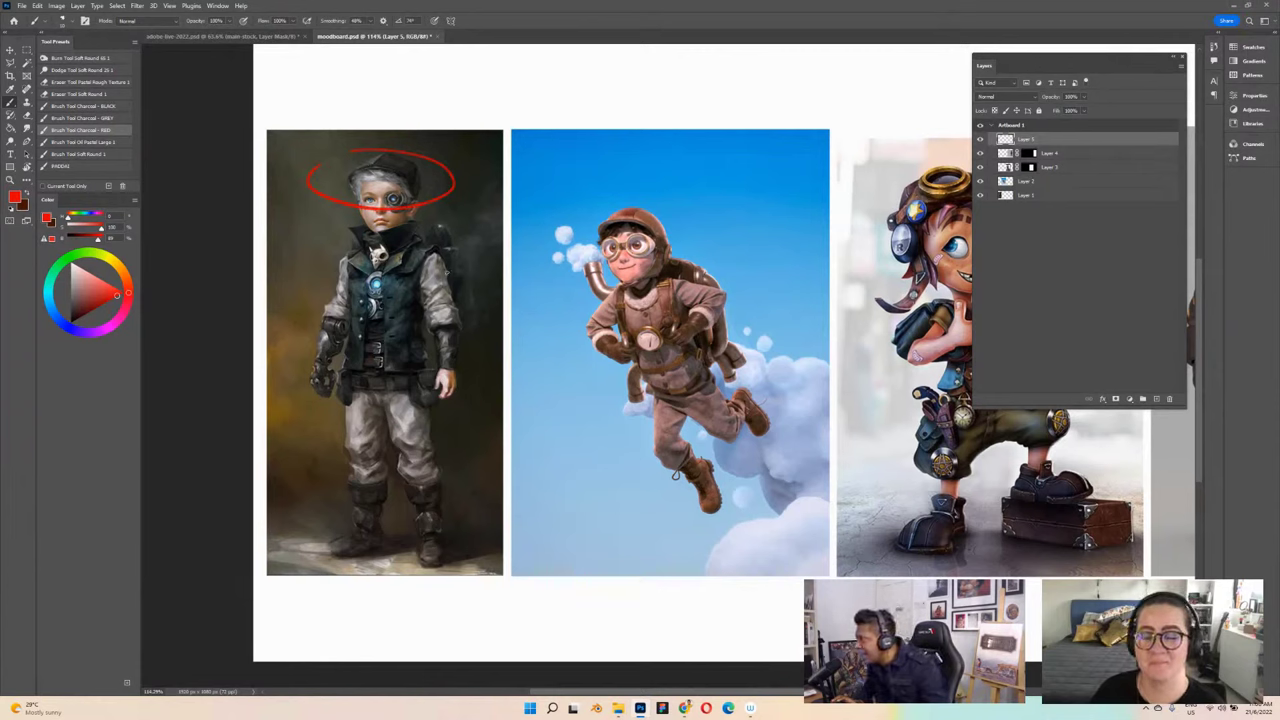
mouse_move(428, 227)
mouse_down()
mouse_move(374, 268)
mouse_move(378, 350)
mouse_move(424, 388)
mouse_move(421, 311)
mouse_move(445, 245)
mouse_up()
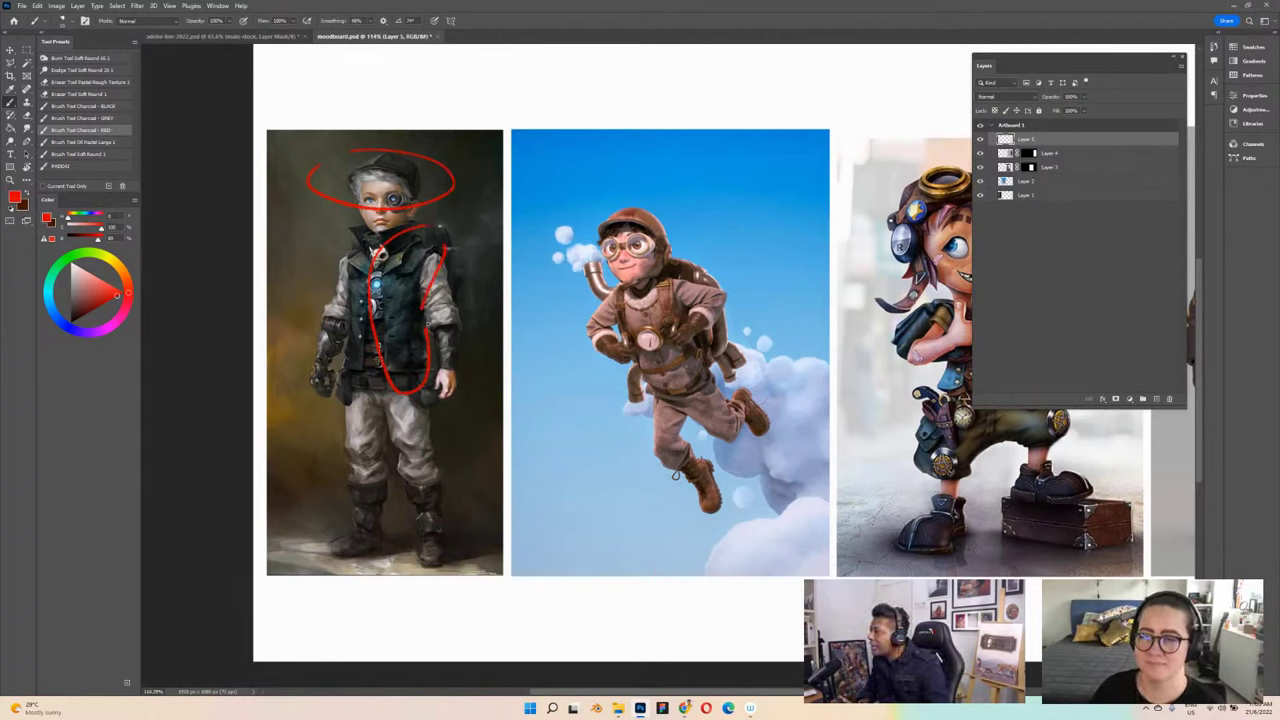
mouse_move(428, 326)
mouse_down()
mouse_move(472, 326)
mouse_move(458, 378)
mouse_move(430, 355)
mouse_move(427, 326)
mouse_up()
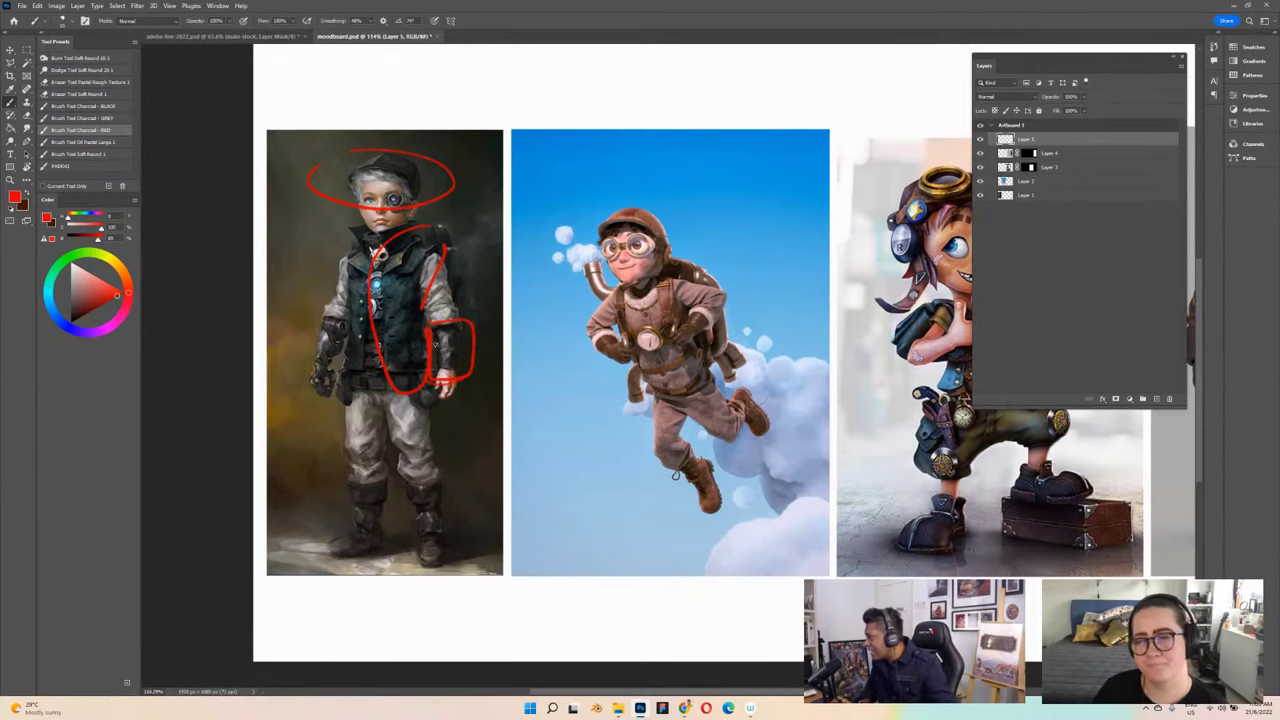
scroll(432, 340, up, 2)
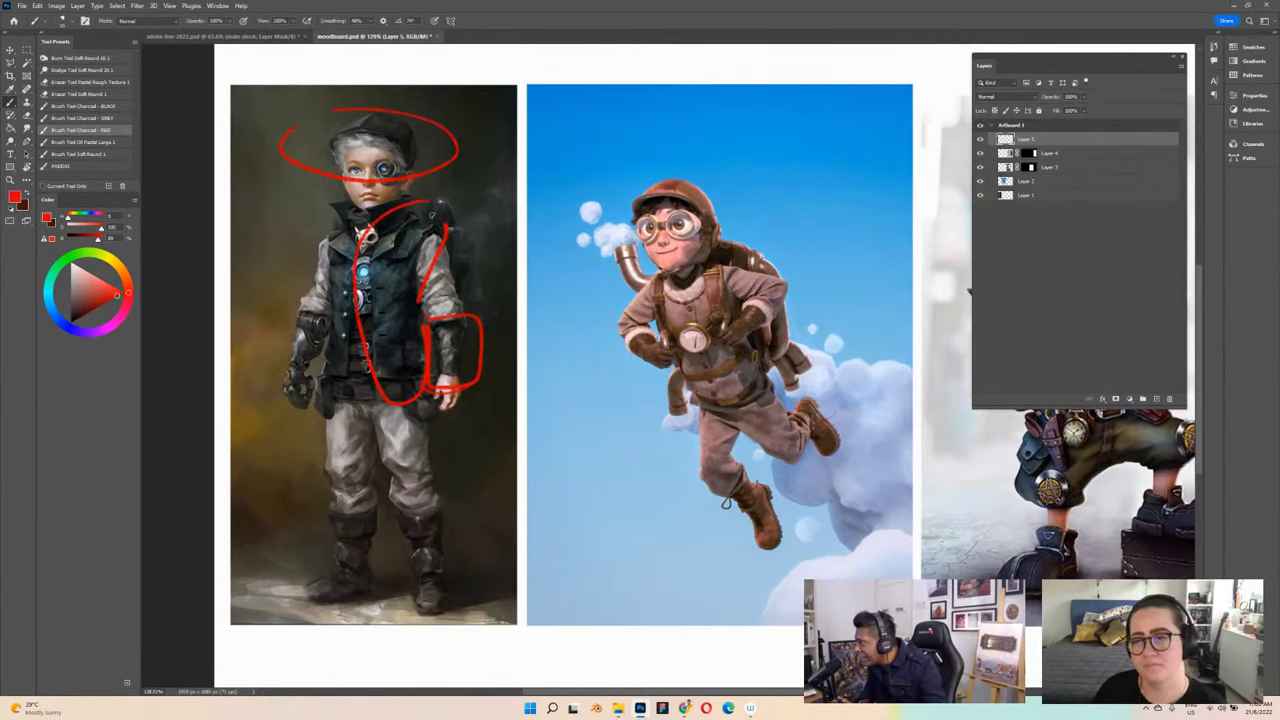
mouse_move(432, 212)
mouse_down()
mouse_move(414, 240)
mouse_move(421, 305)
mouse_move(477, 338)
mouse_move(476, 268)
mouse_move(422, 232)
mouse_up()
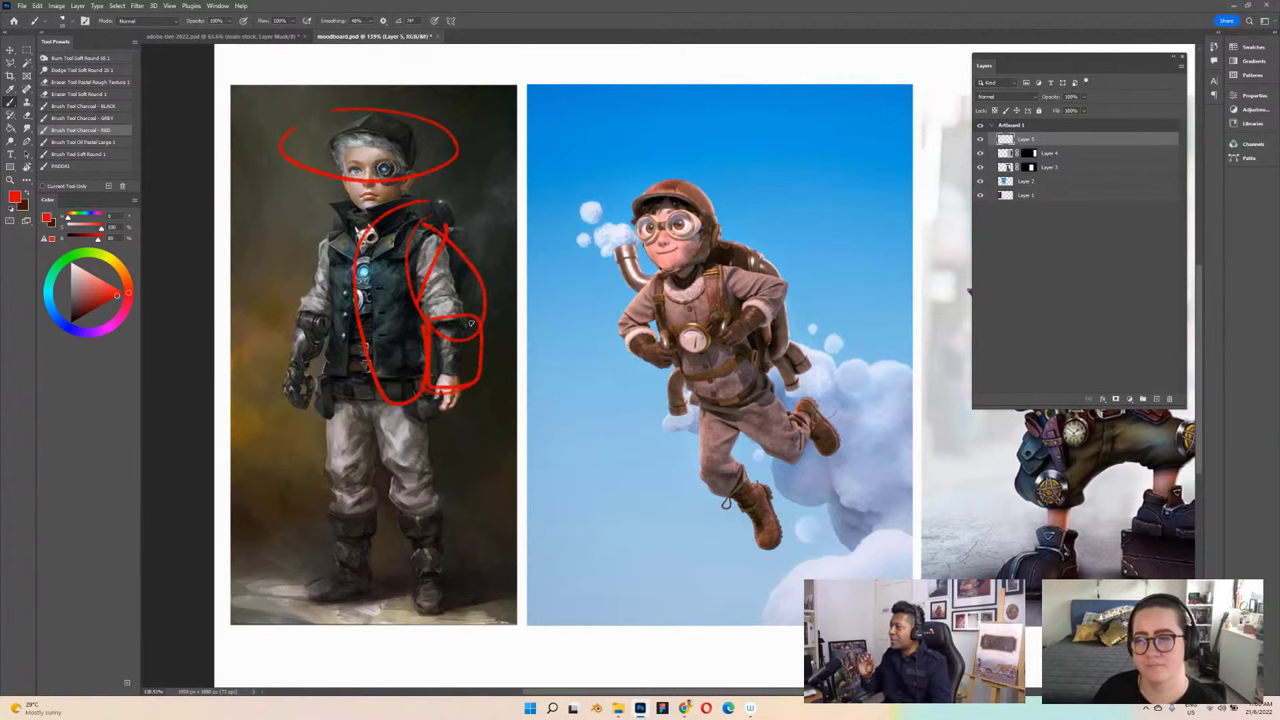
middle_click(587, 263)
click(683, 164)
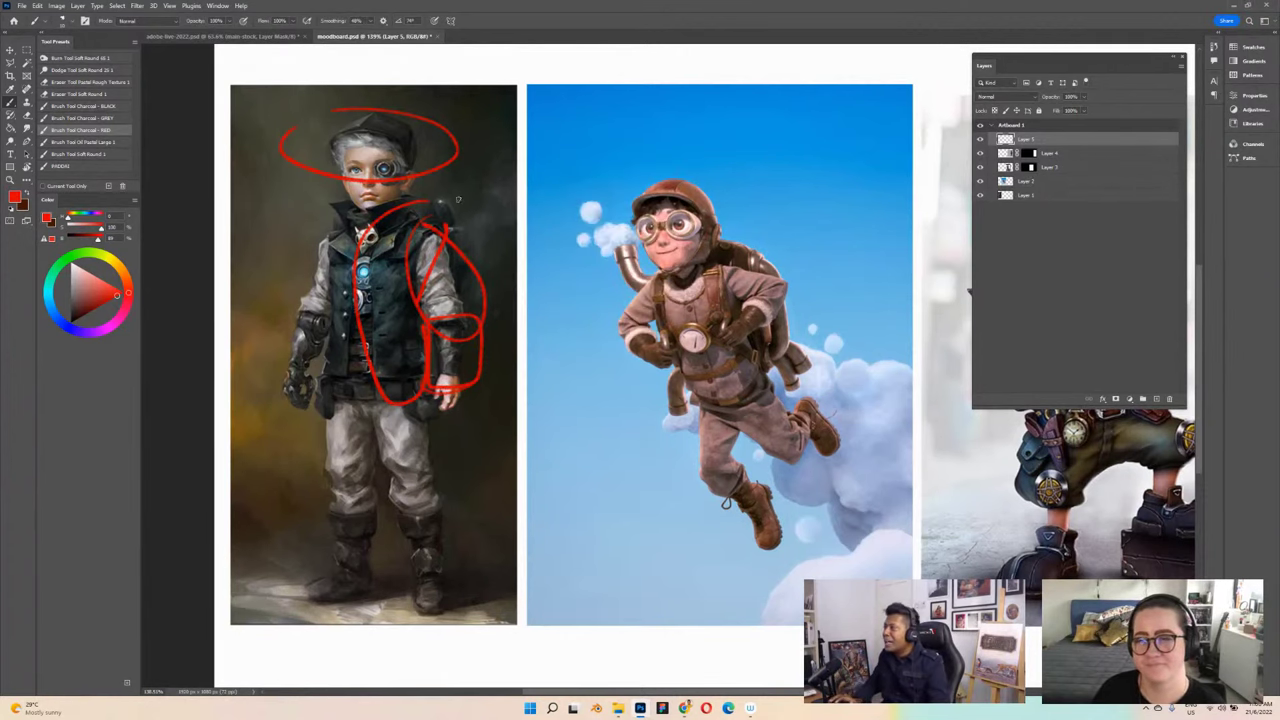
Step: Circle the pilot's goggles and the girl's legs, hips, boots and suitcase in red
scroll(658, 212, down, 2)
mouse_move(692, 206)
mouse_down()
mouse_move(635, 210)
mouse_move(613, 233)
mouse_move(703, 222)
mouse_move(673, 248)
mouse_move(539, 257)
mouse_move(503, 213)
mouse_up()
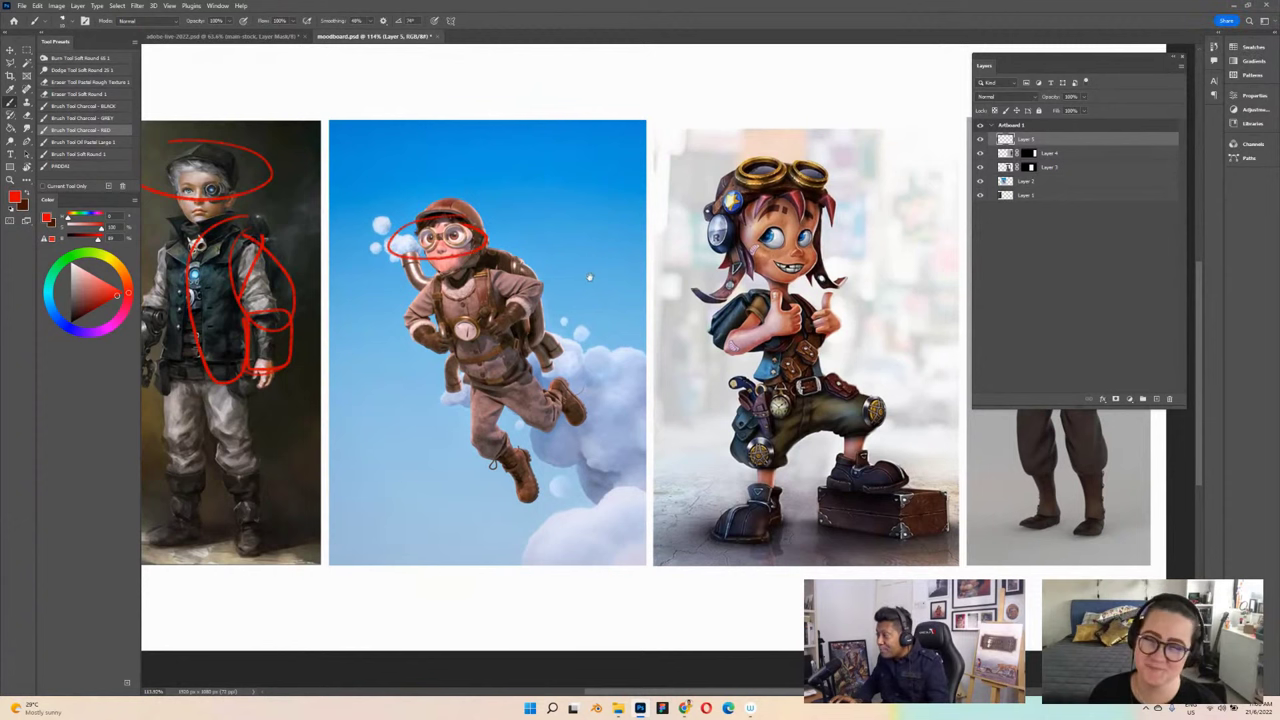
middle_click(594, 323)
scroll(608, 317, up, 3)
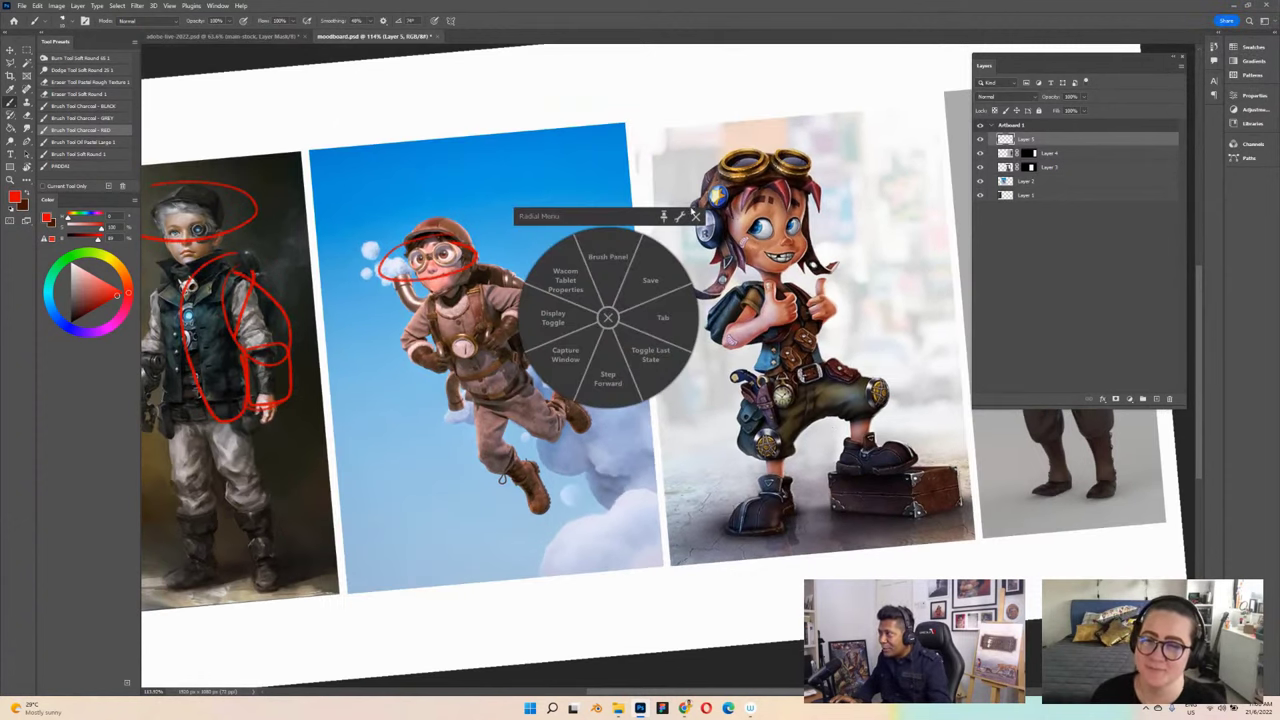
click(697, 217)
mouse_move(841, 354)
mouse_down()
mouse_move(693, 443)
mouse_move(830, 460)
mouse_move(946, 388)
mouse_move(848, 346)
mouse_up()
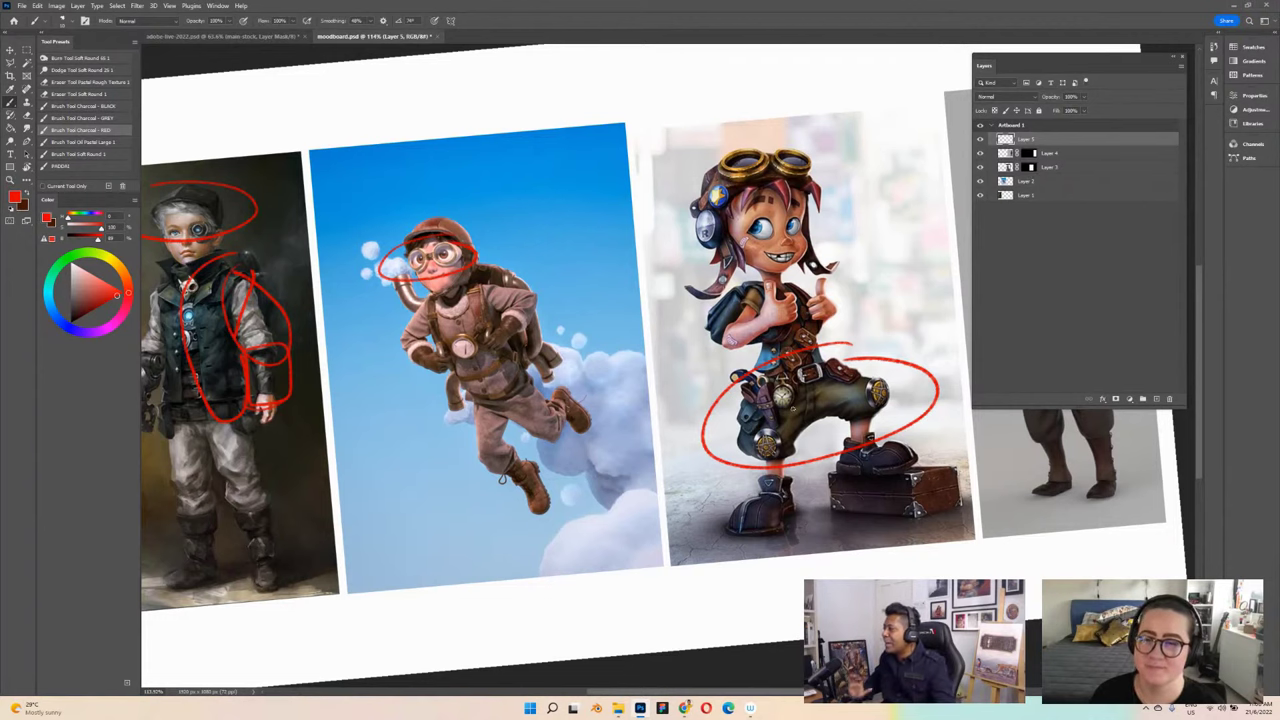
drag(383, 395, 418, 382)
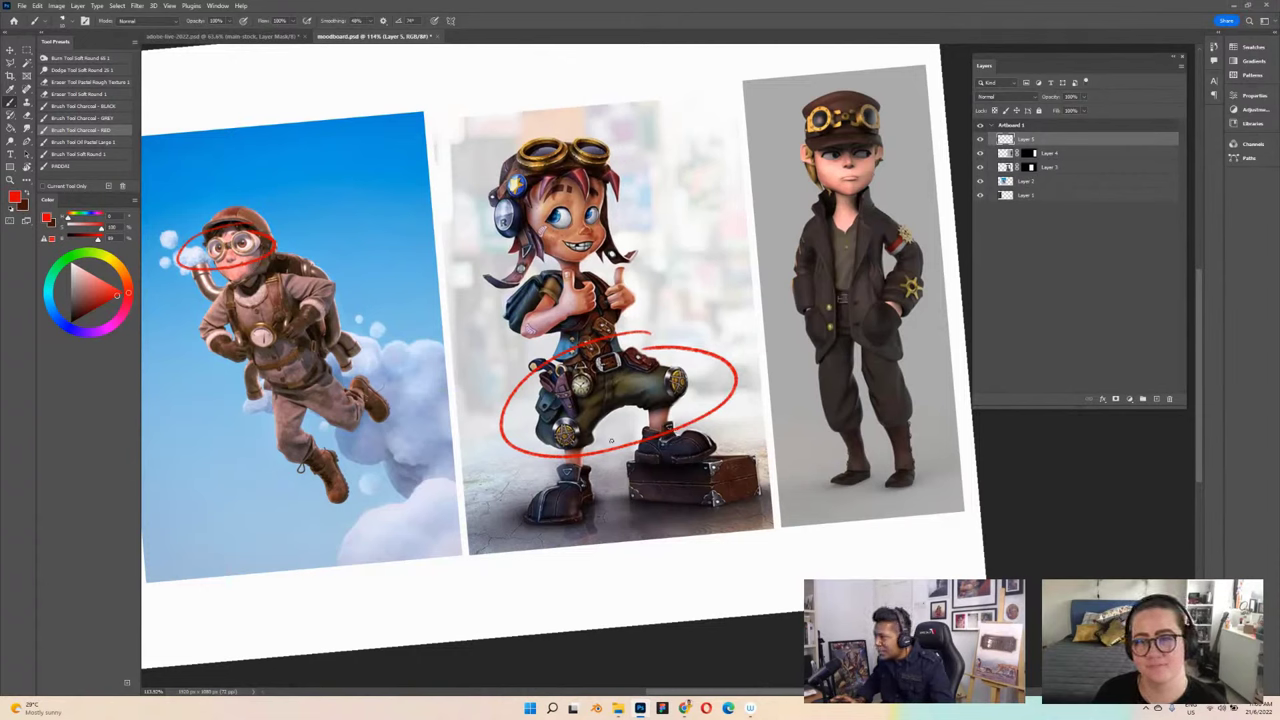
mouse_move(648, 416)
mouse_down()
mouse_move(560, 516)
mouse_move(700, 425)
mouse_up()
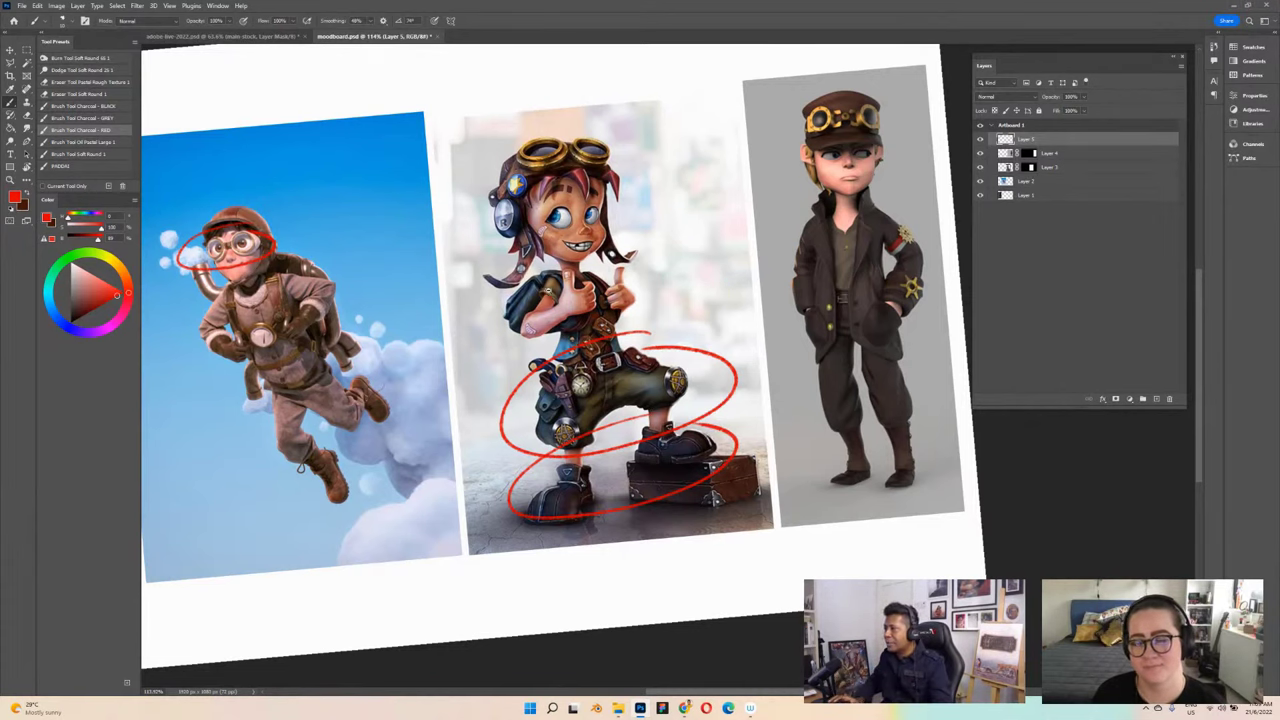
Step: Zoom the moodboard back to 100% and return to the adobe-live-2022.psd composite
scroll(550, 294, up, 10)
scroll(640, 290, down, 2)
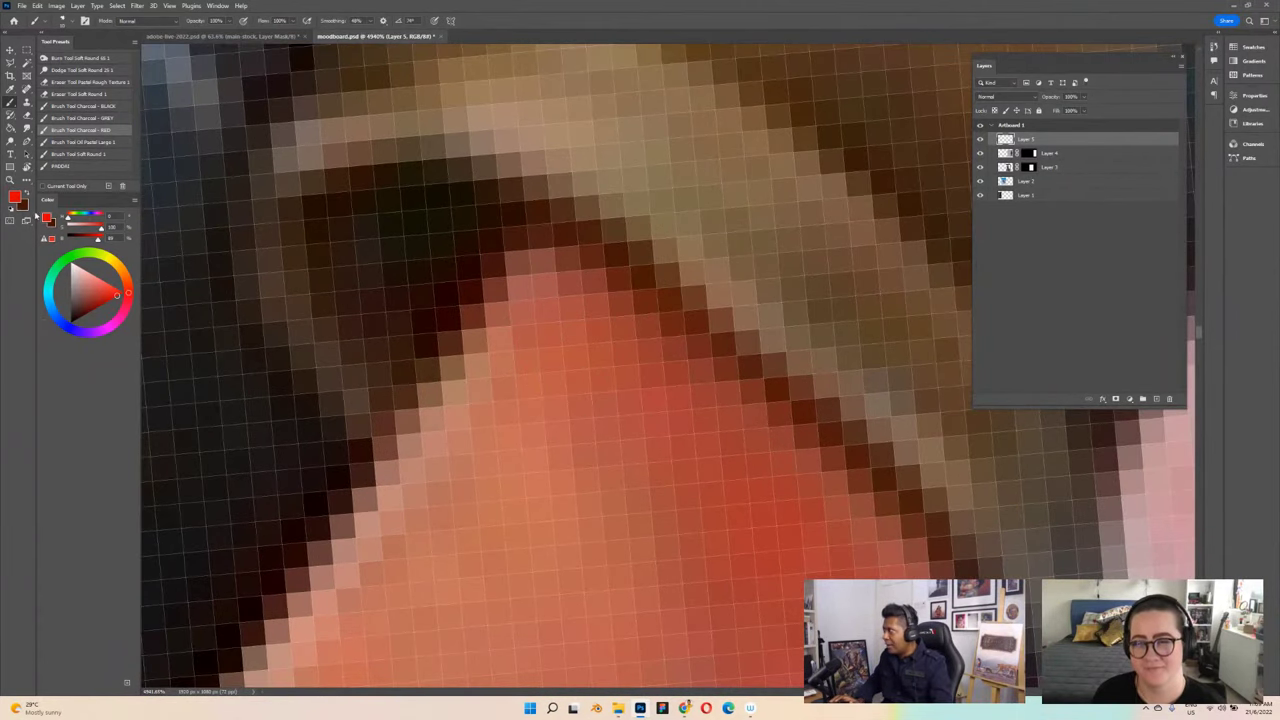
double_click(10, 178)
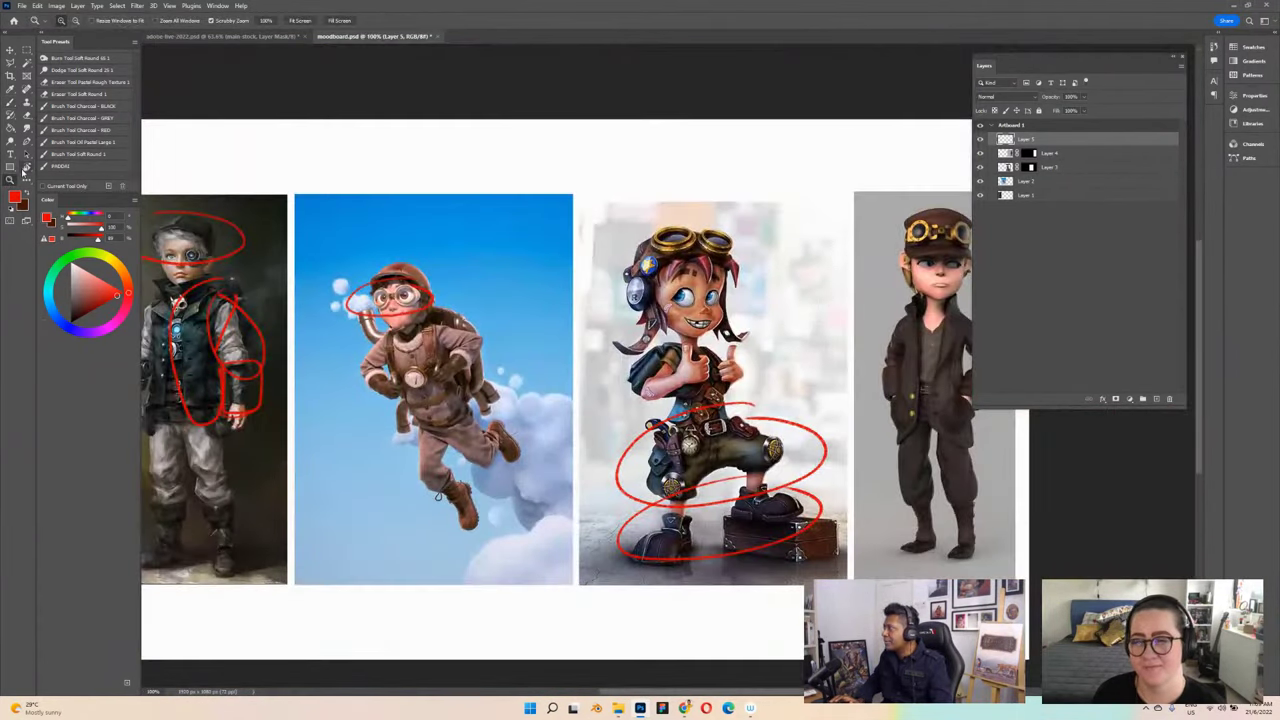
key(v)
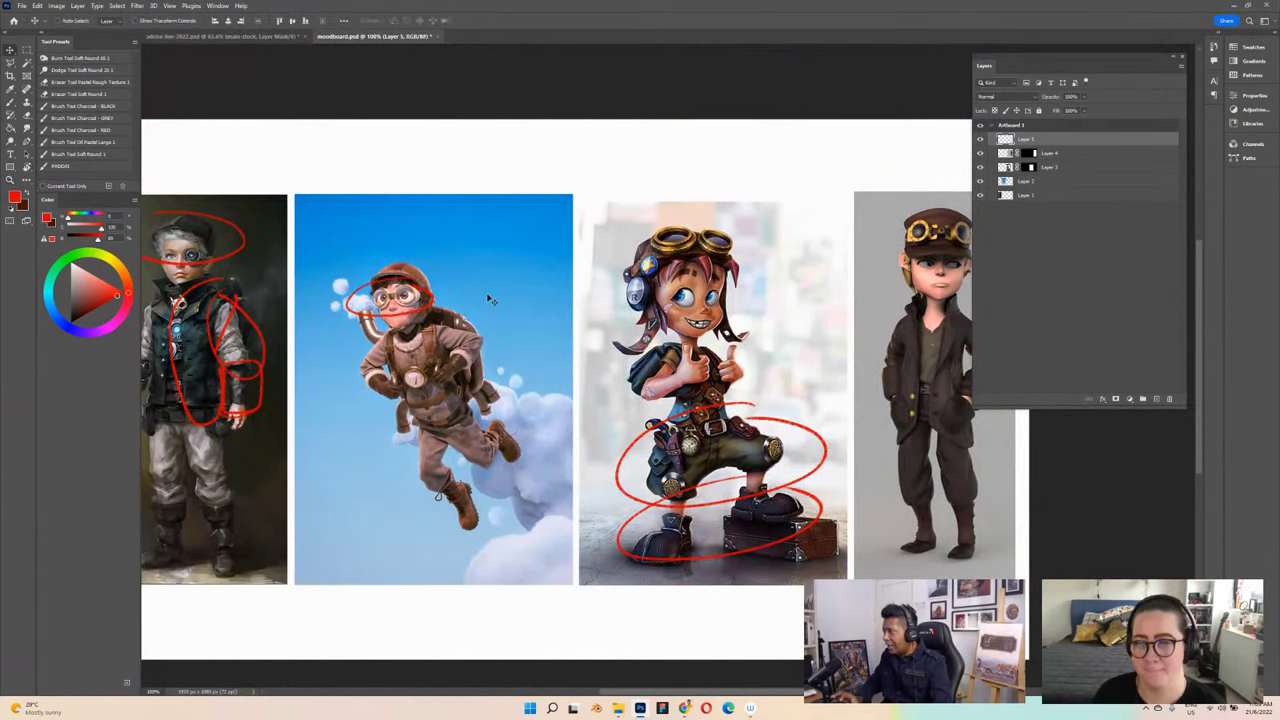
scroll(478, 295, left, 3)
scroll(485, 288, right, 2)
scroll(490, 283, right, 1)
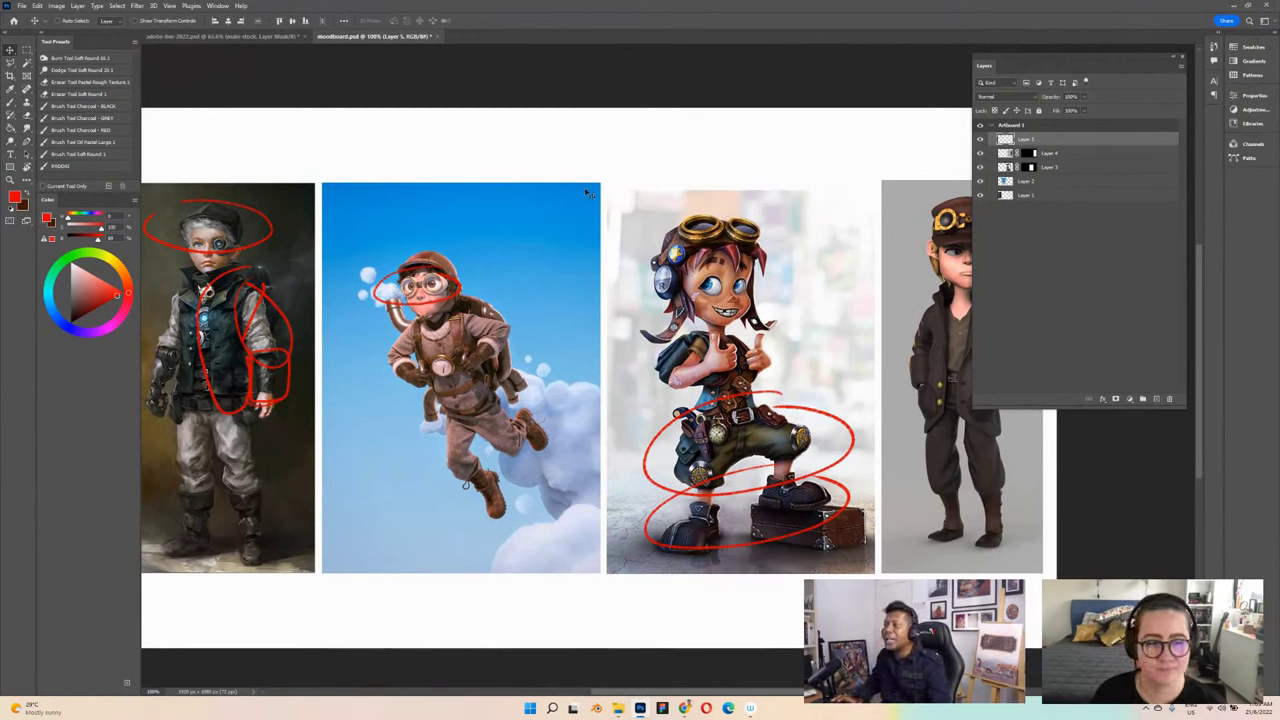
click(262, 40)
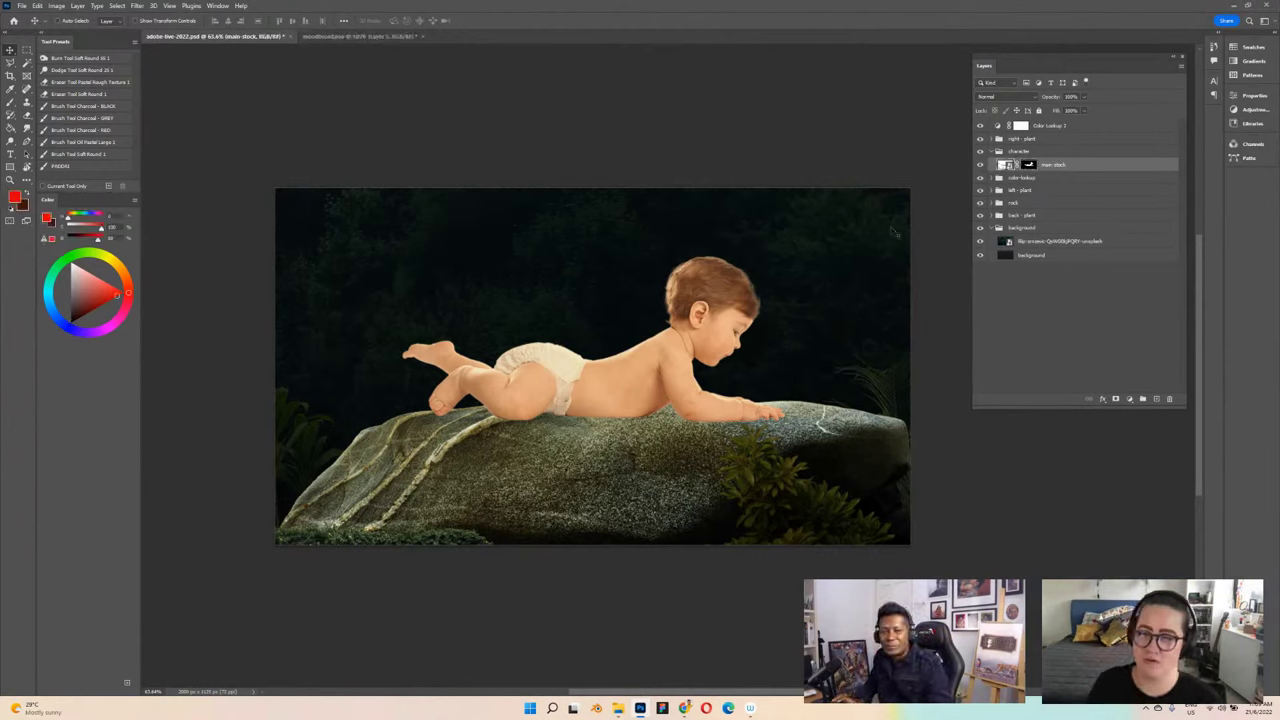
Step: Save the composite, level the rotated canvas view again, and return to the Move tool
key(ctrl+s)
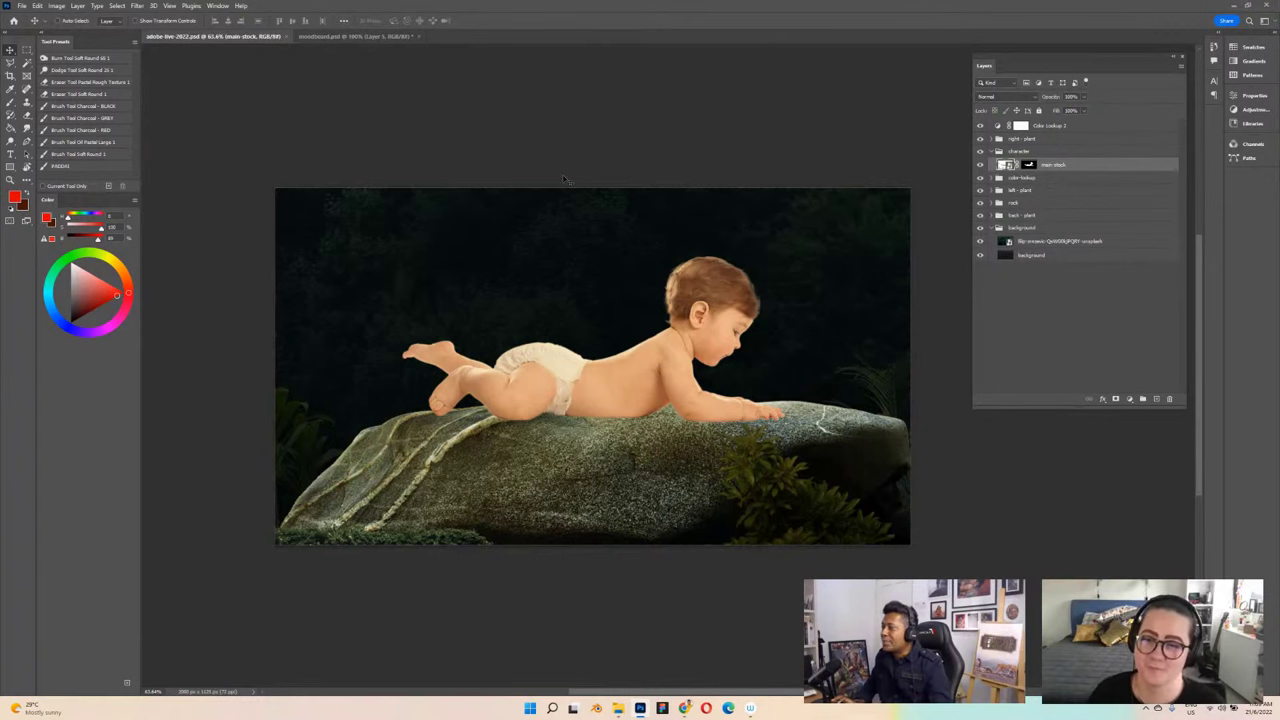
drag(673, 219, 558, 209)
key(r)
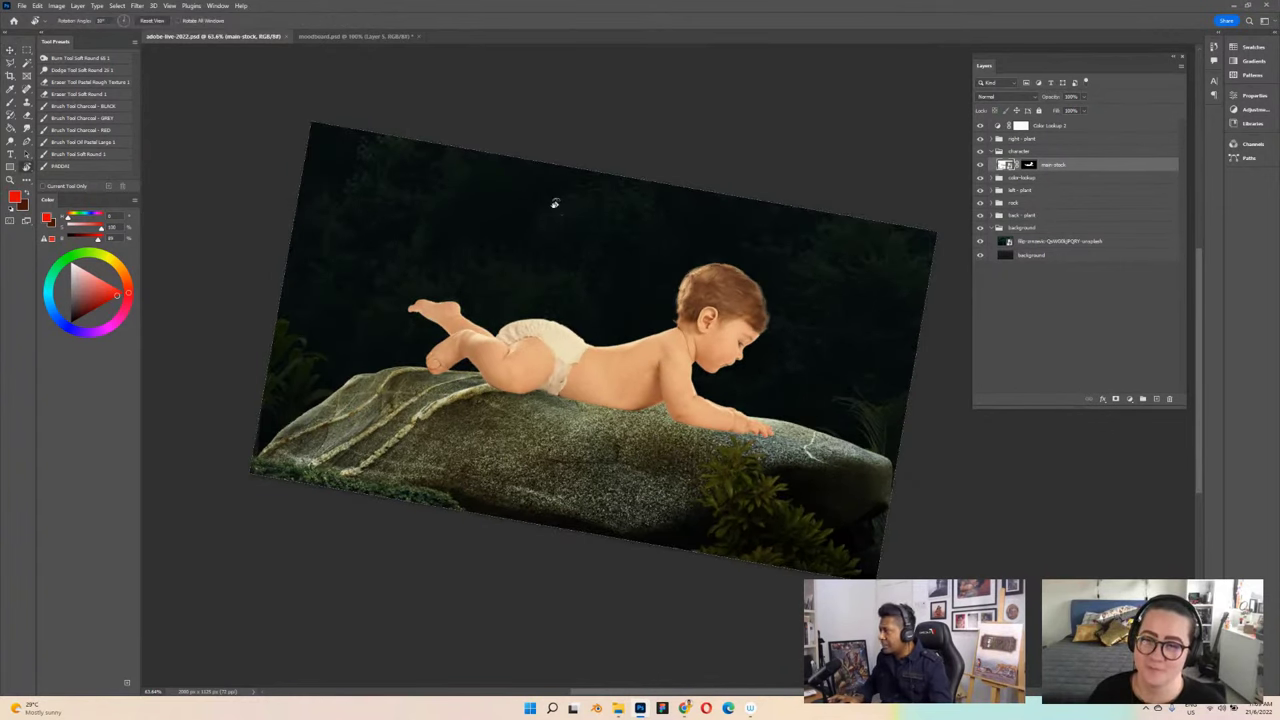
click(150, 21)
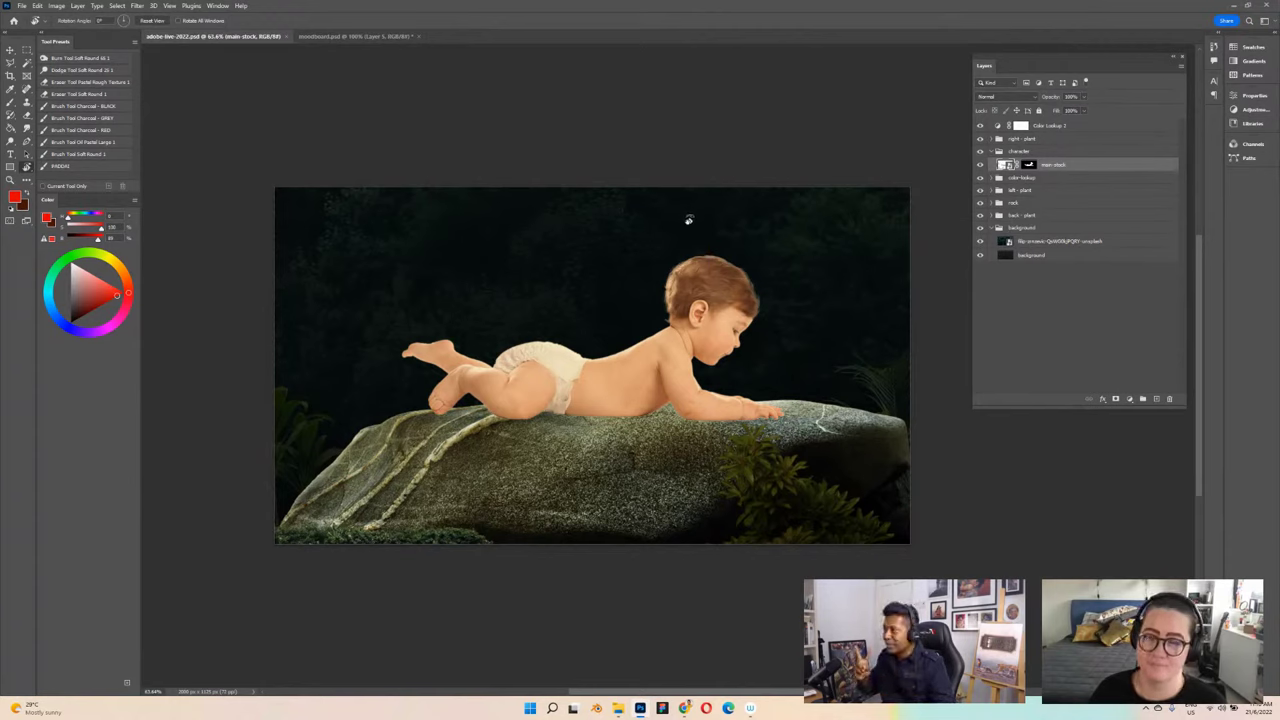
key(v)
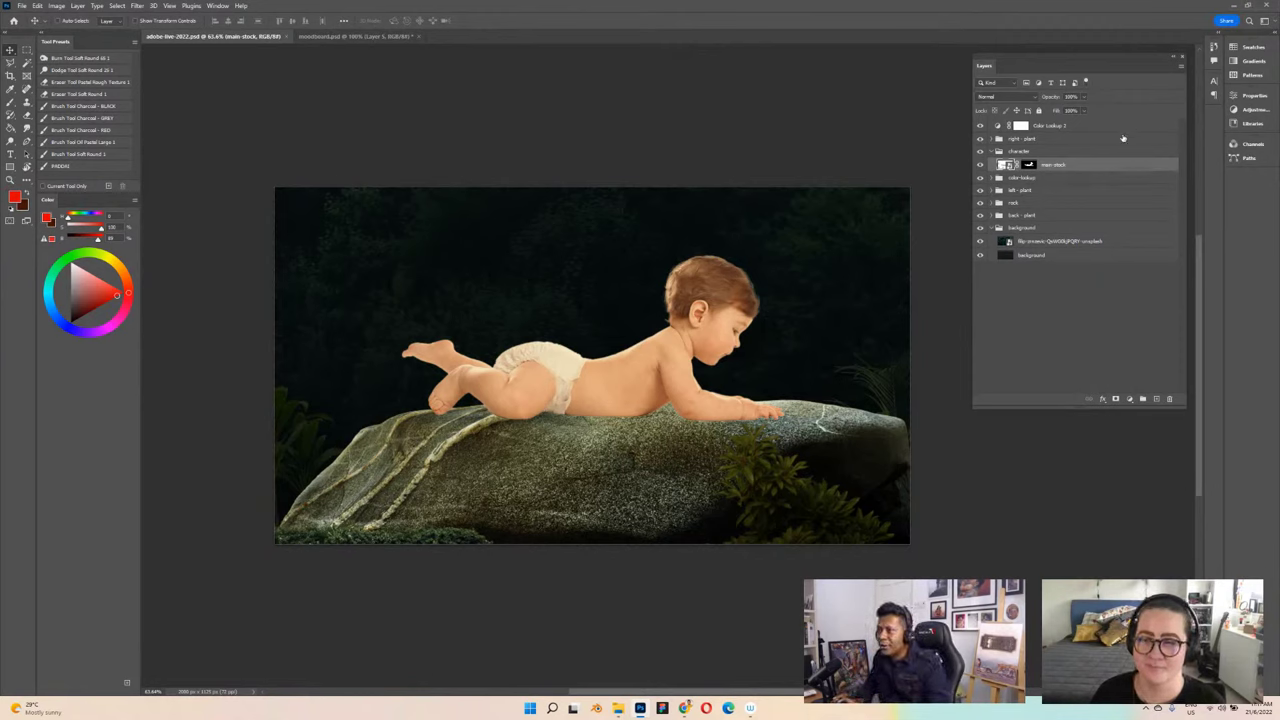
Step: Duplicate the main stock baby layer and set the copy's blend mode to Multiply
drag(1108, 165, 1156, 398)
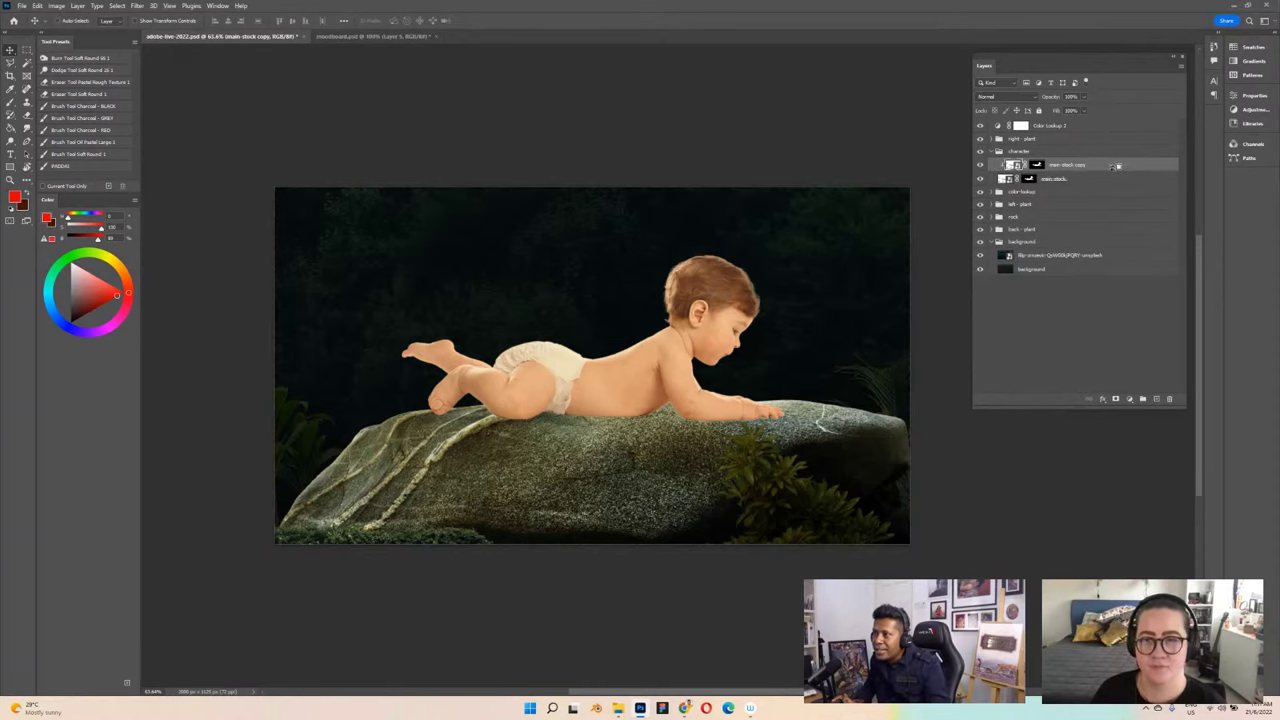
scroll(695, 338, up, 1)
scroll(695, 338, up, 1)
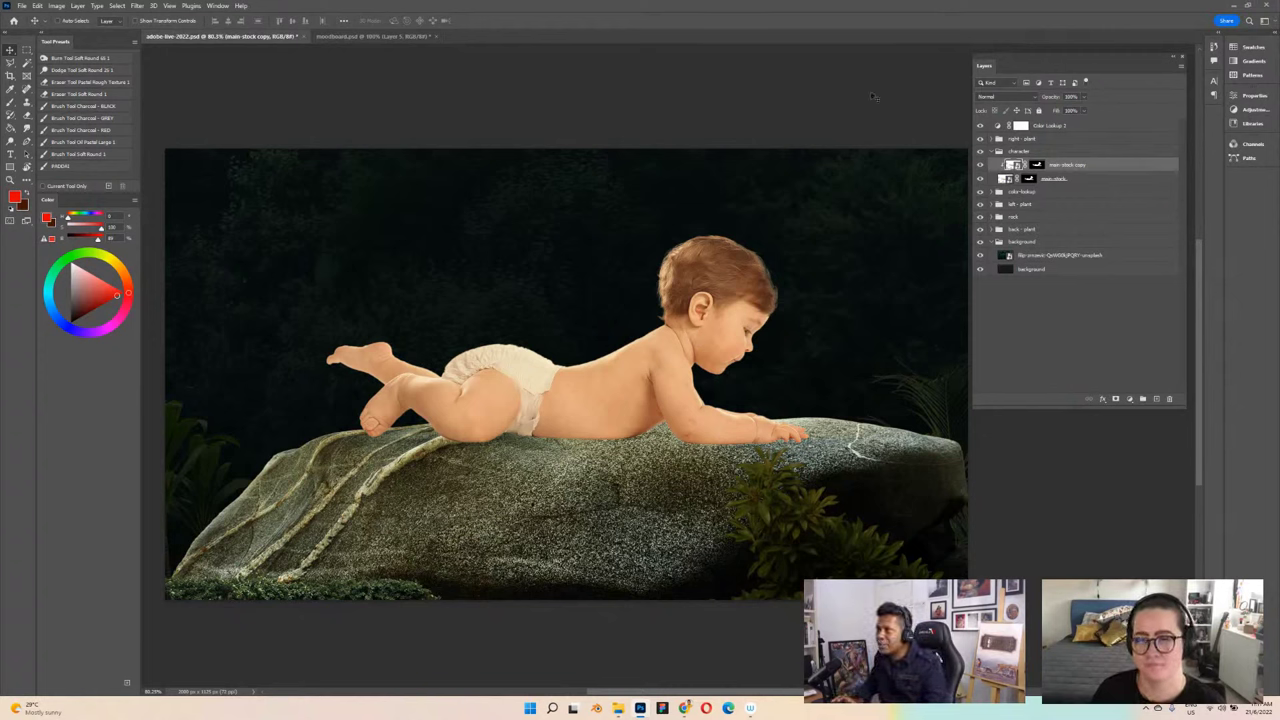
click(1008, 96)
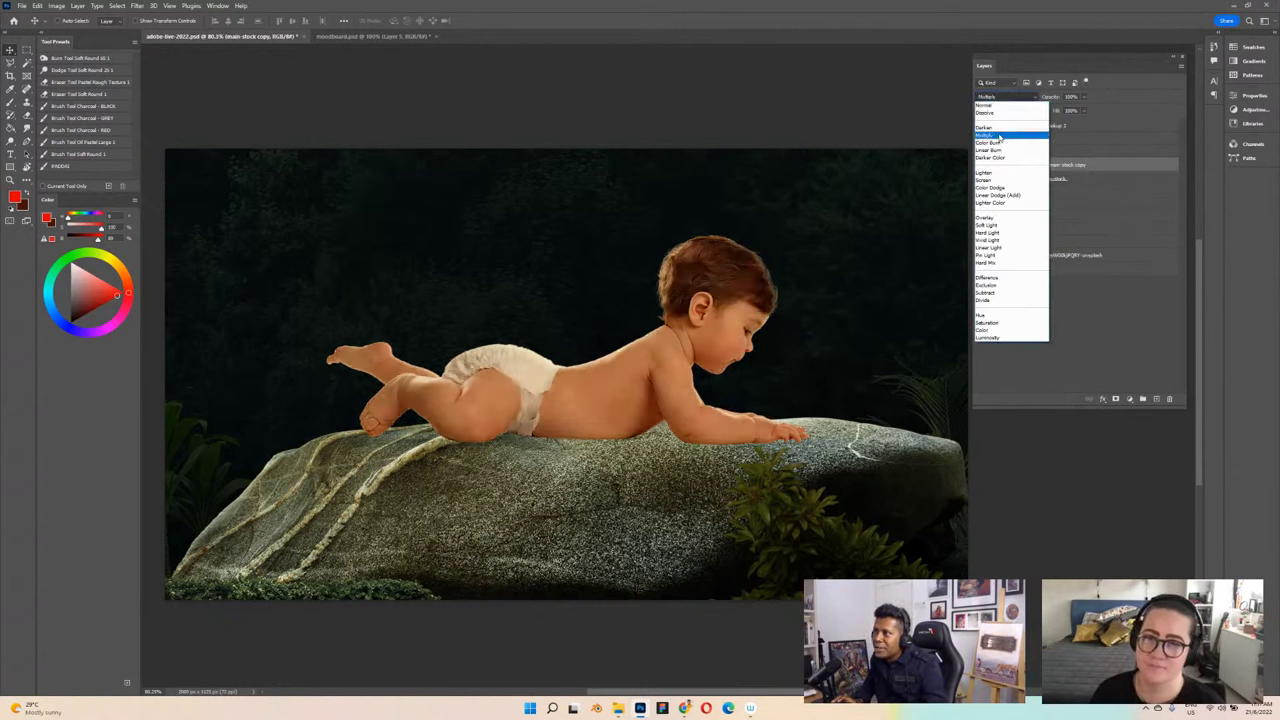
click(999, 137)
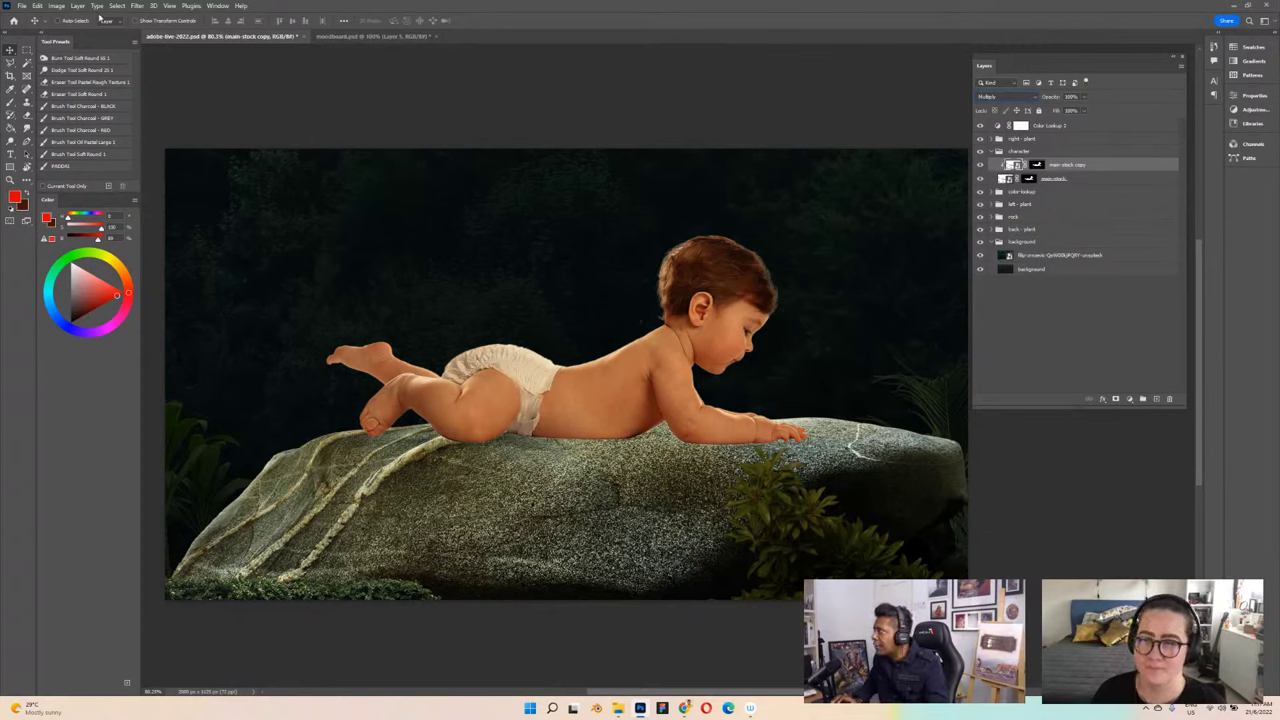
click(57, 6)
Step: Apply a Black & White filter to the Multiply baby copy, then toggle its visibility to compare
mouse_move(67, 33)
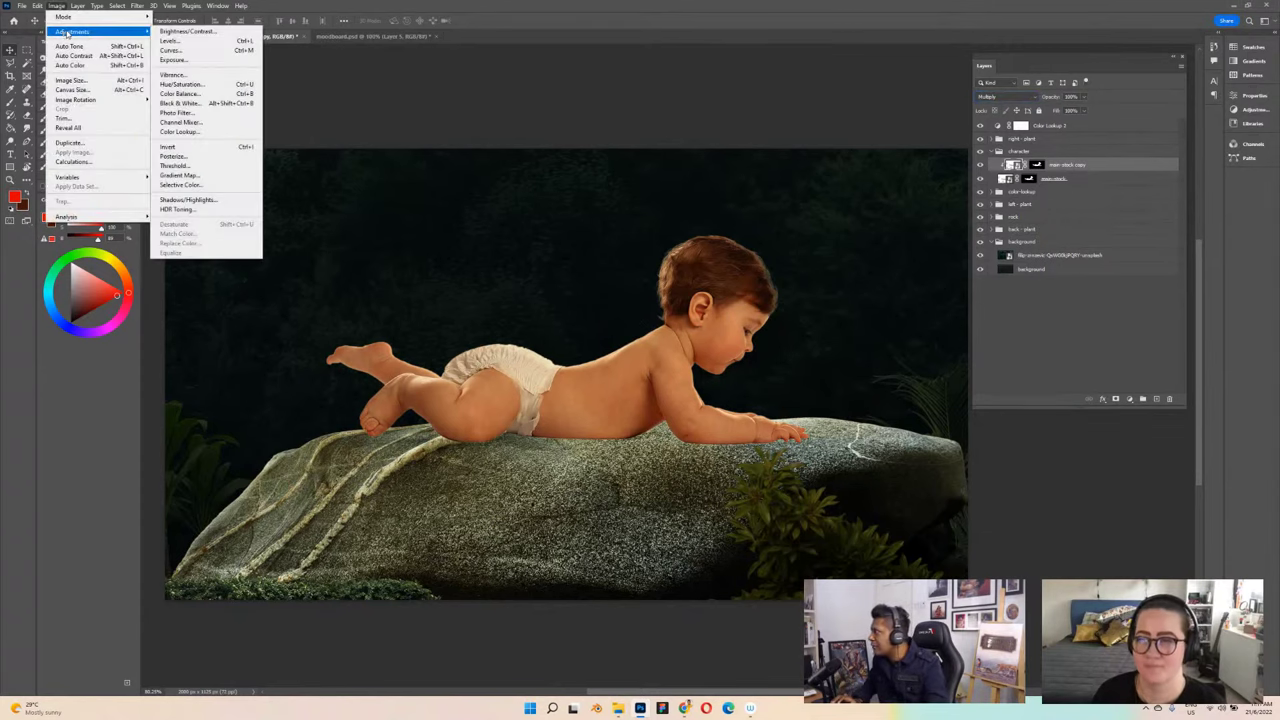
click(209, 103)
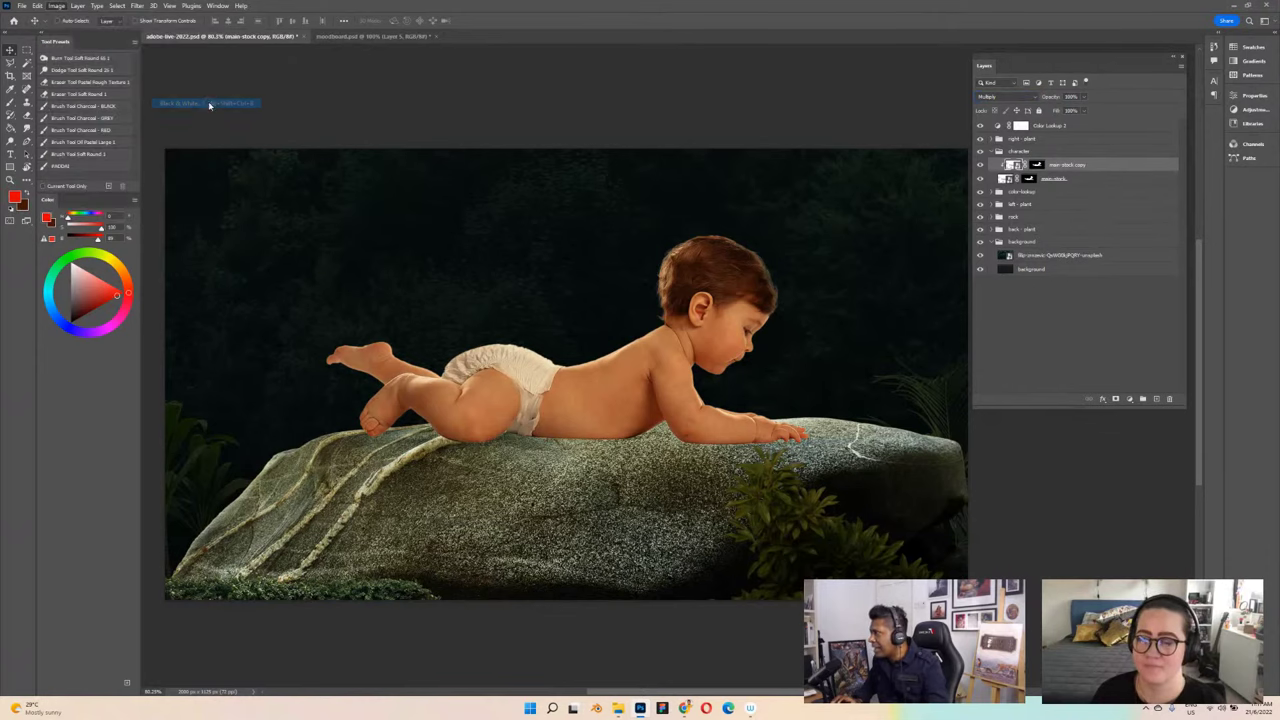
scroll(406, 364, up, 1)
drag(669, 138, 949, 135)
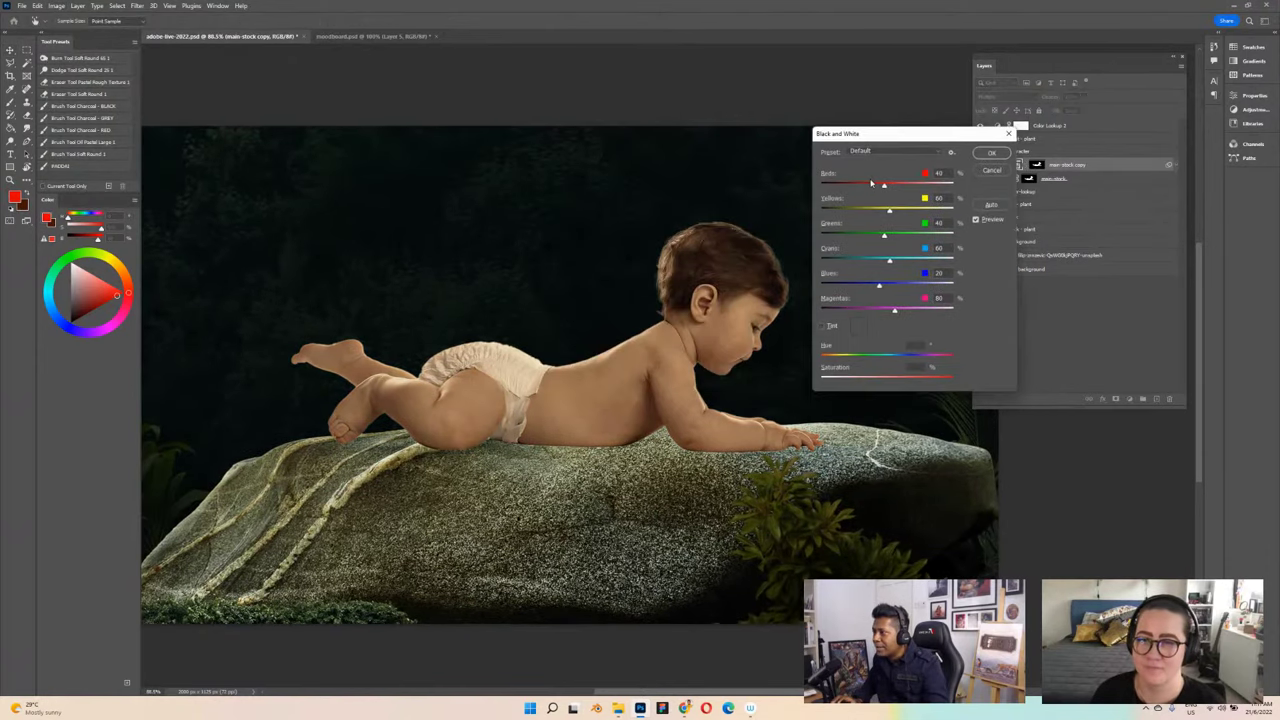
click(984, 155)
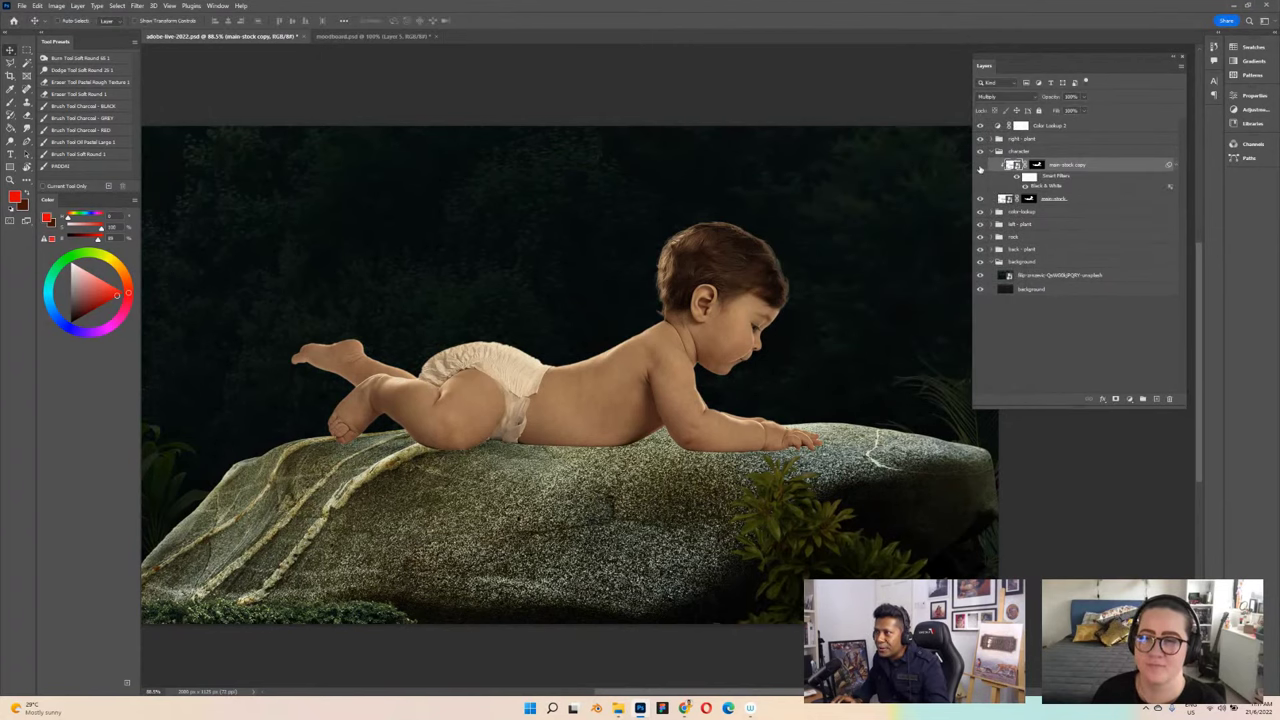
click(980, 165)
click(980, 165)
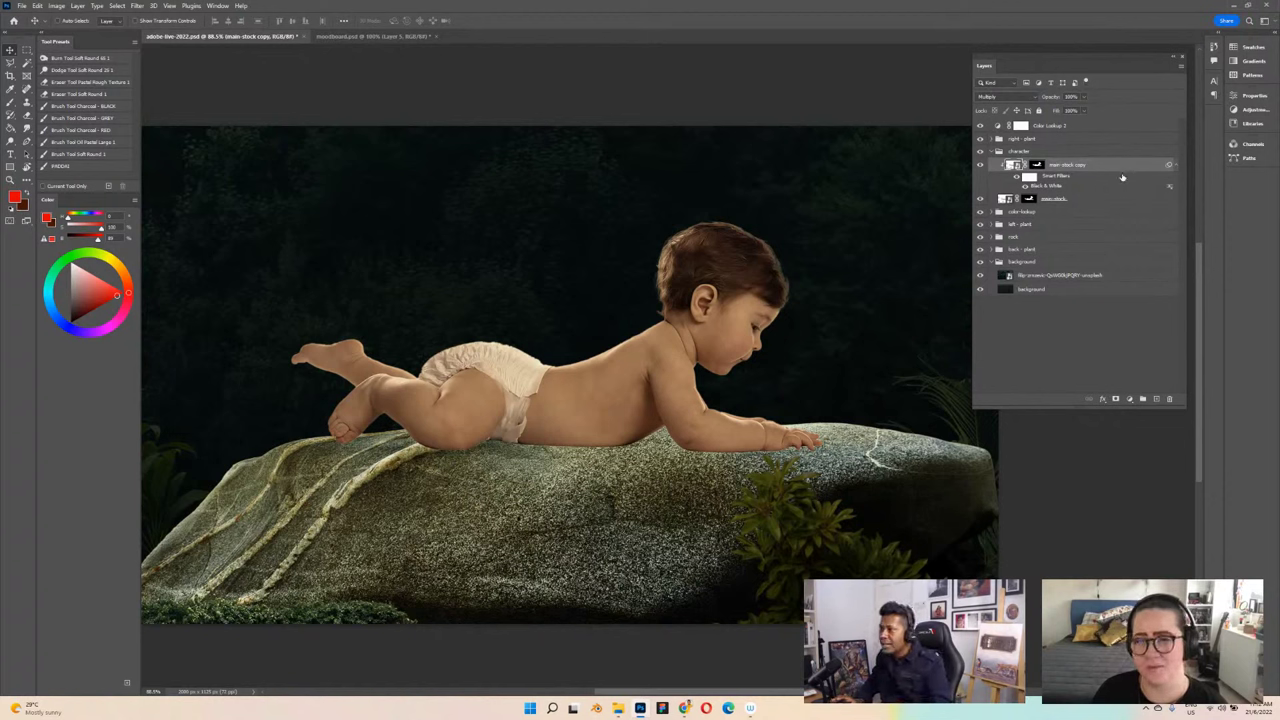
Step: Add a new empty layer and group both baby layers into a group named 'boy'
click(1156, 398)
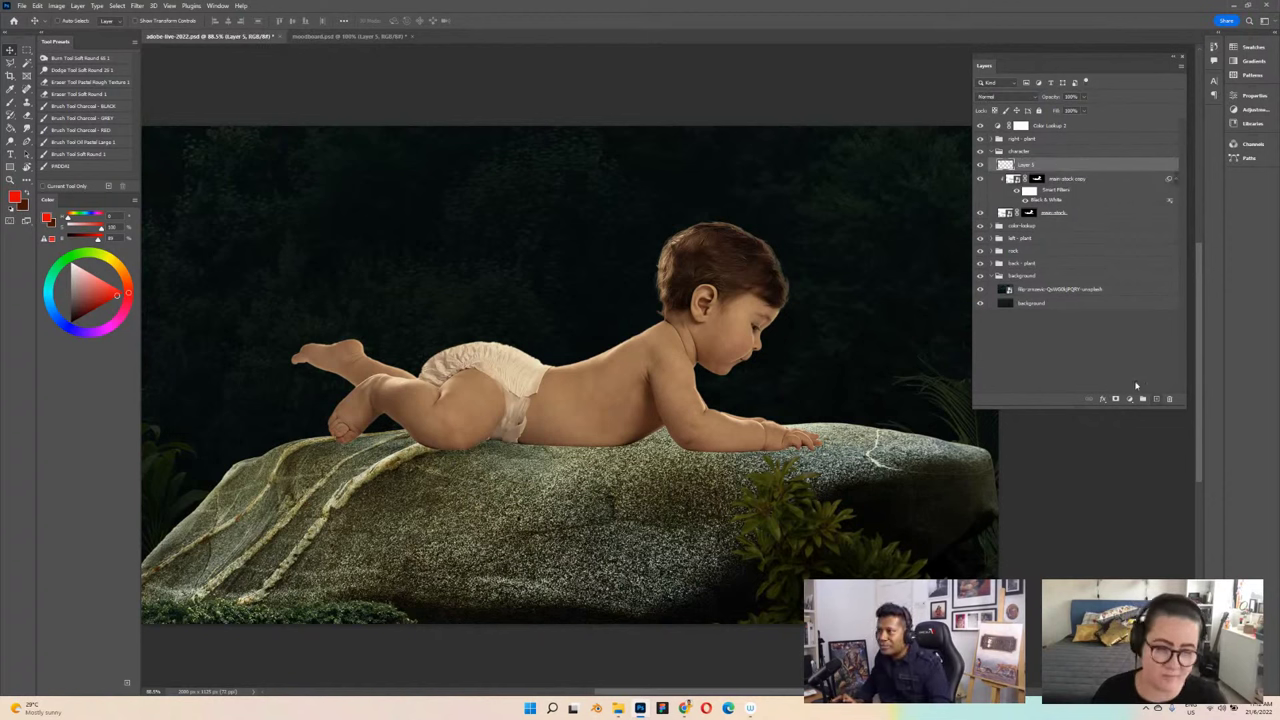
click(1100, 178)
shift+click(1097, 218)
key(ctrl+g)
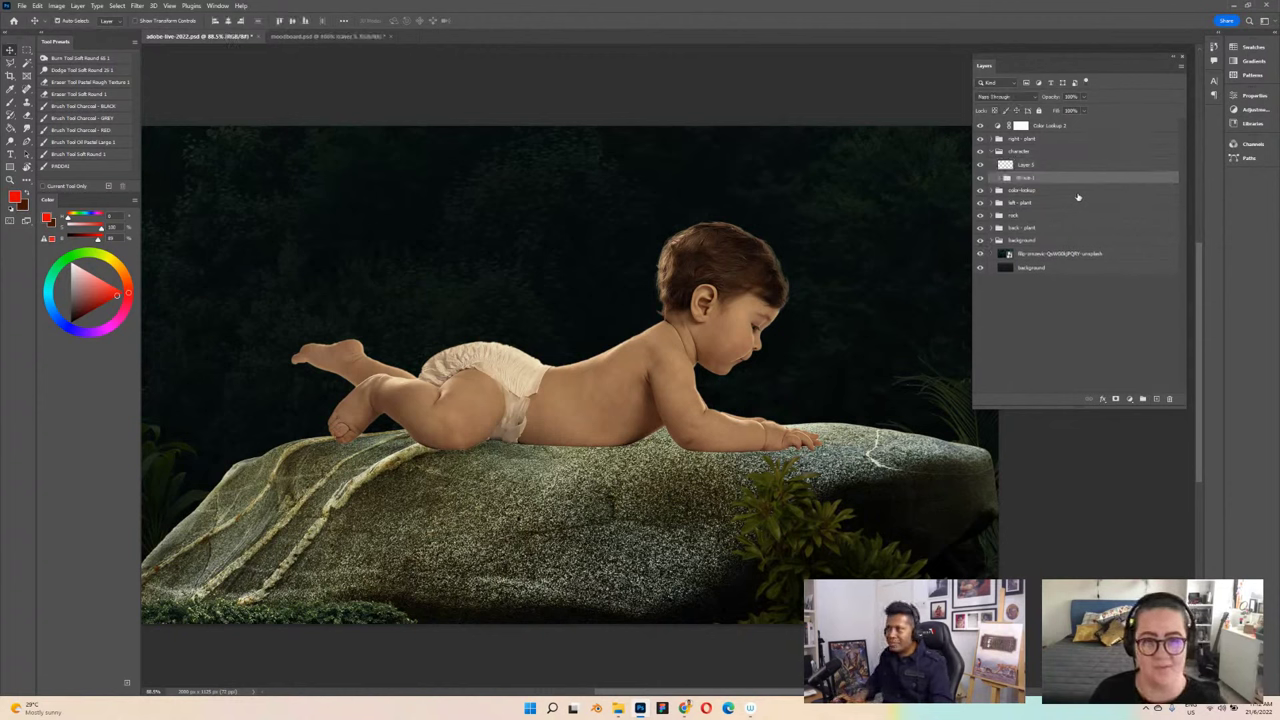
double_click(1023, 178)
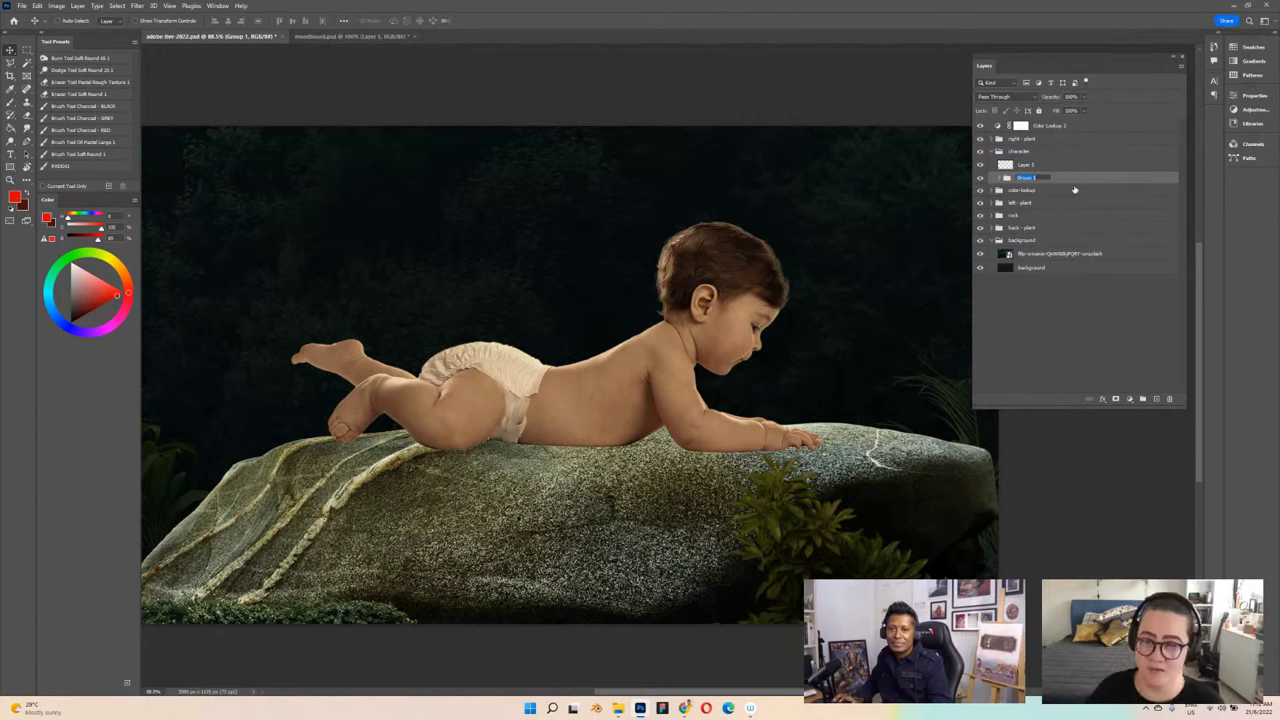
text(boy)
key(Return)
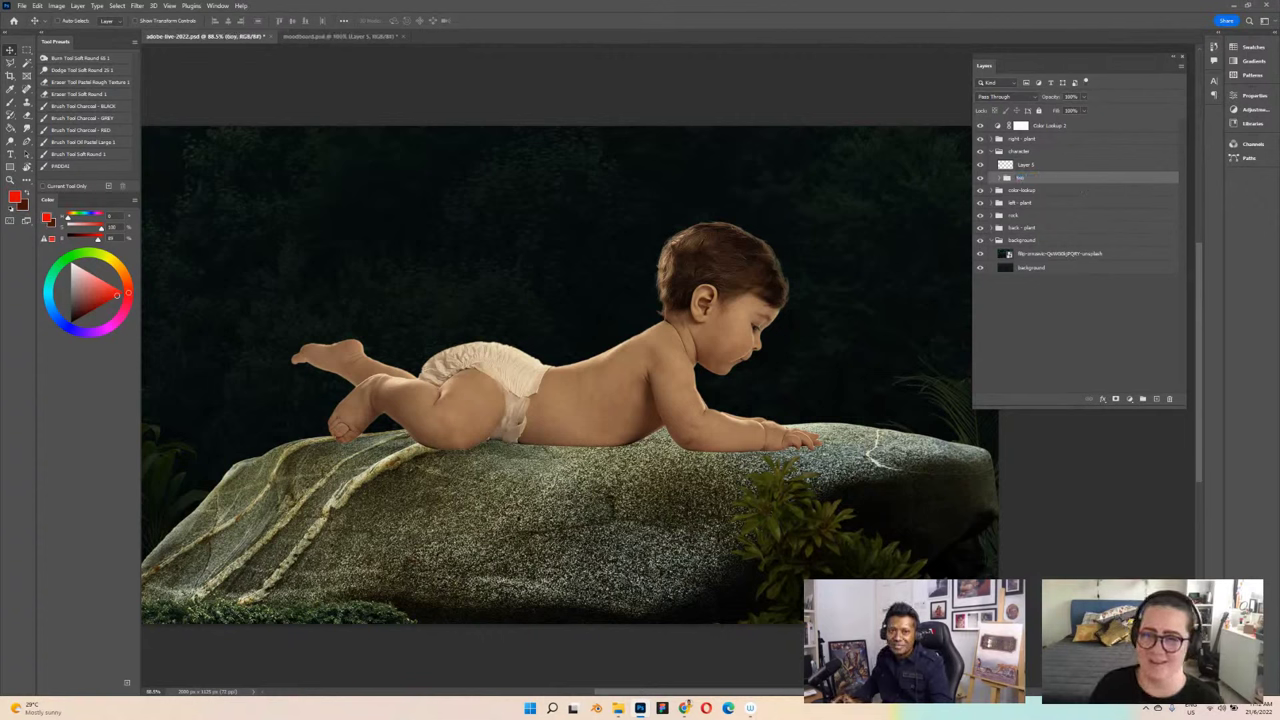
Step: Clip Layer 5 to the boy group, switch to the Gradient tool, and reset colours to black and white
click(1128, 168)
key(ctrl+alt+g)
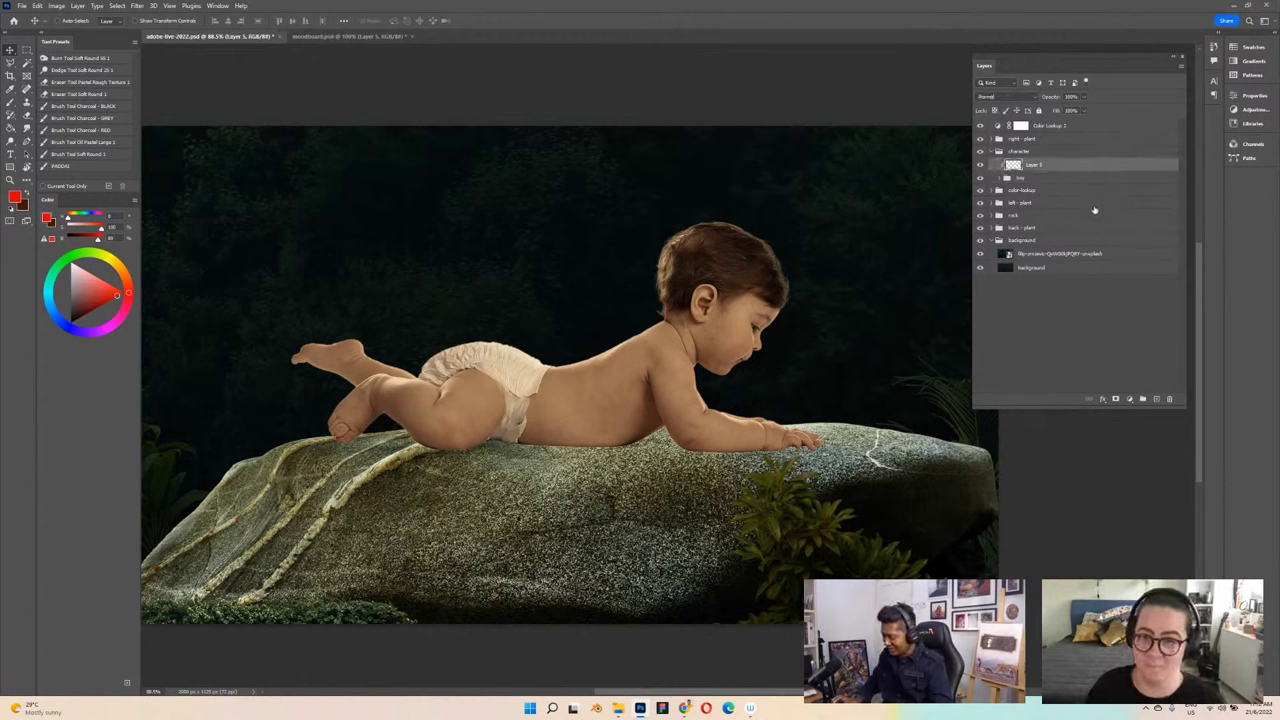
key(g)
key(shift+g)
key(shift+g)
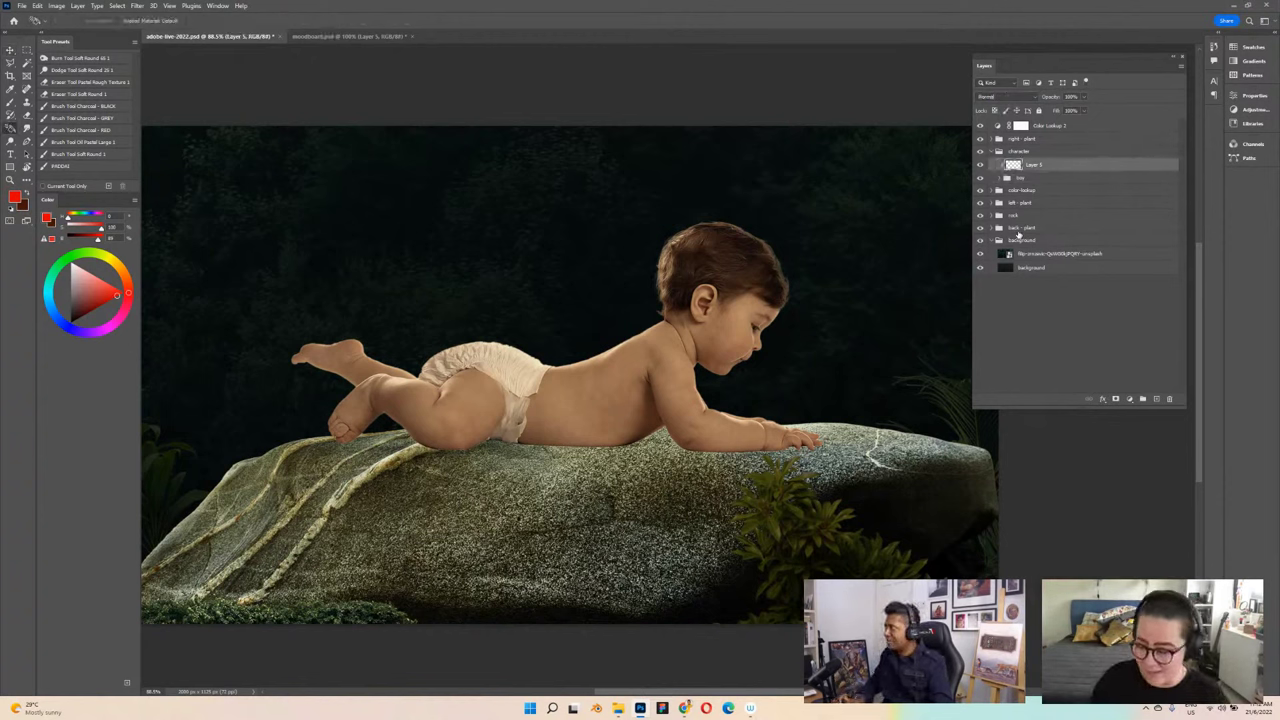
scroll(605, 279, right, 1)
key(d)
scroll(605, 279, down, 1)
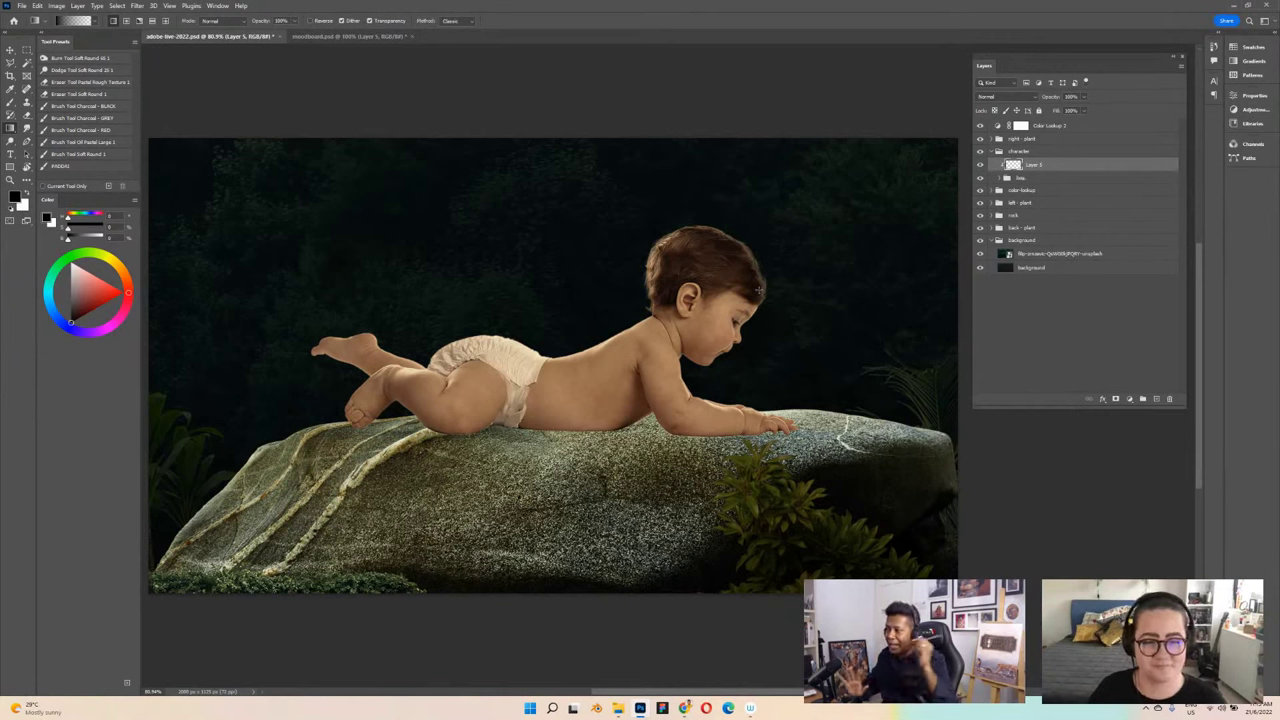
Step: Select Layer 5 and pick the Soft Round brush preset
click(1030, 151)
key(b)
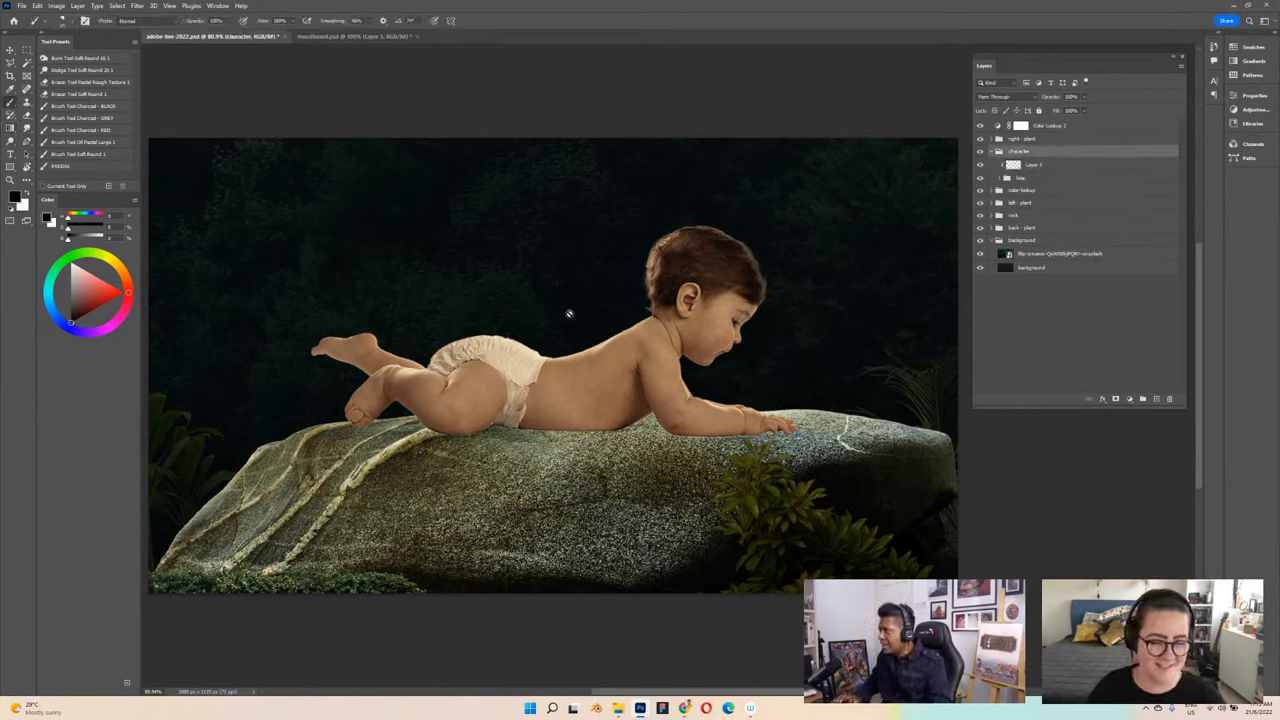
click(1052, 167)
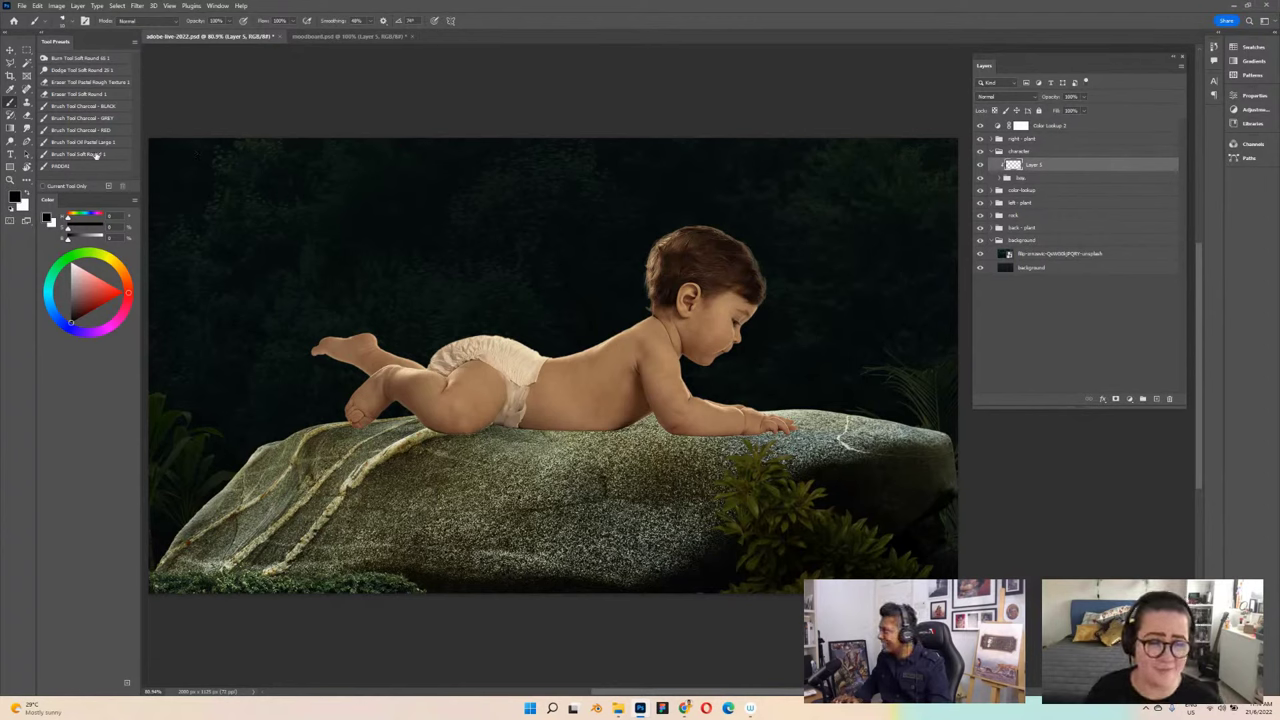
click(96, 155)
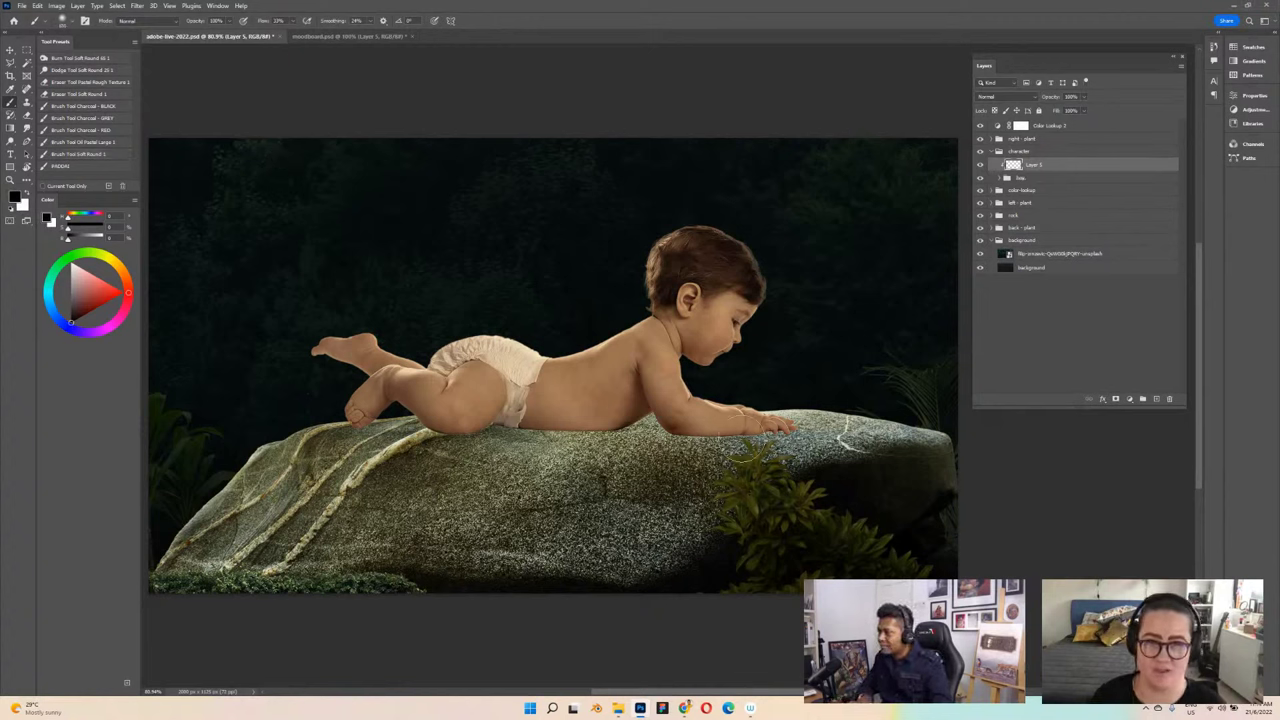
Step: Set Layer 5 to Soft Light and paint shading over the baby's thigh and bottom
click(1013, 97)
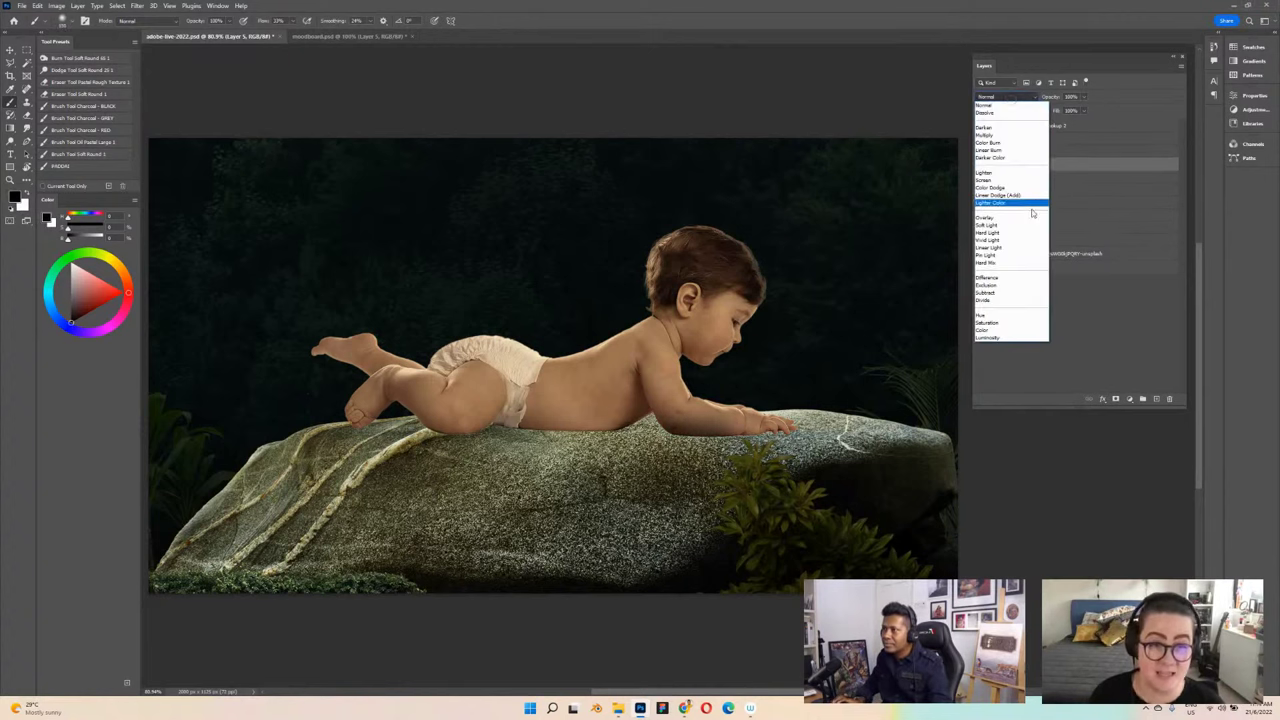
click(1012, 228)
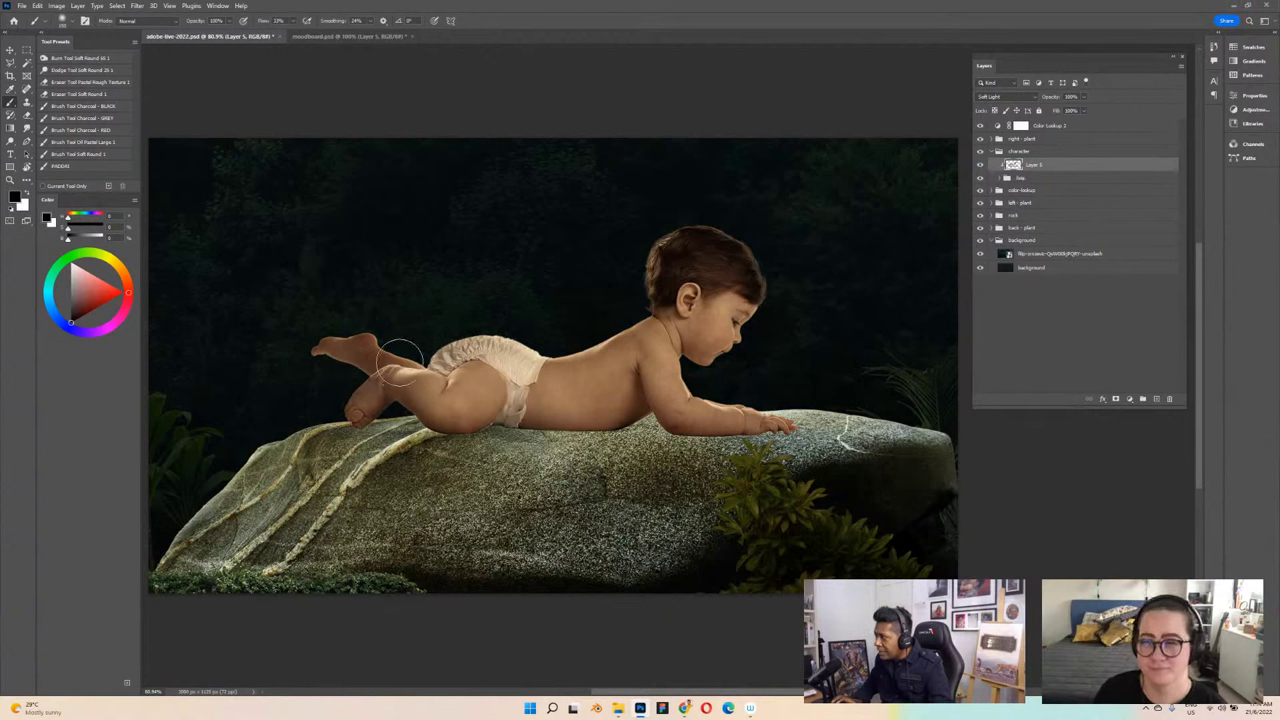
drag(390, 395, 480, 430)
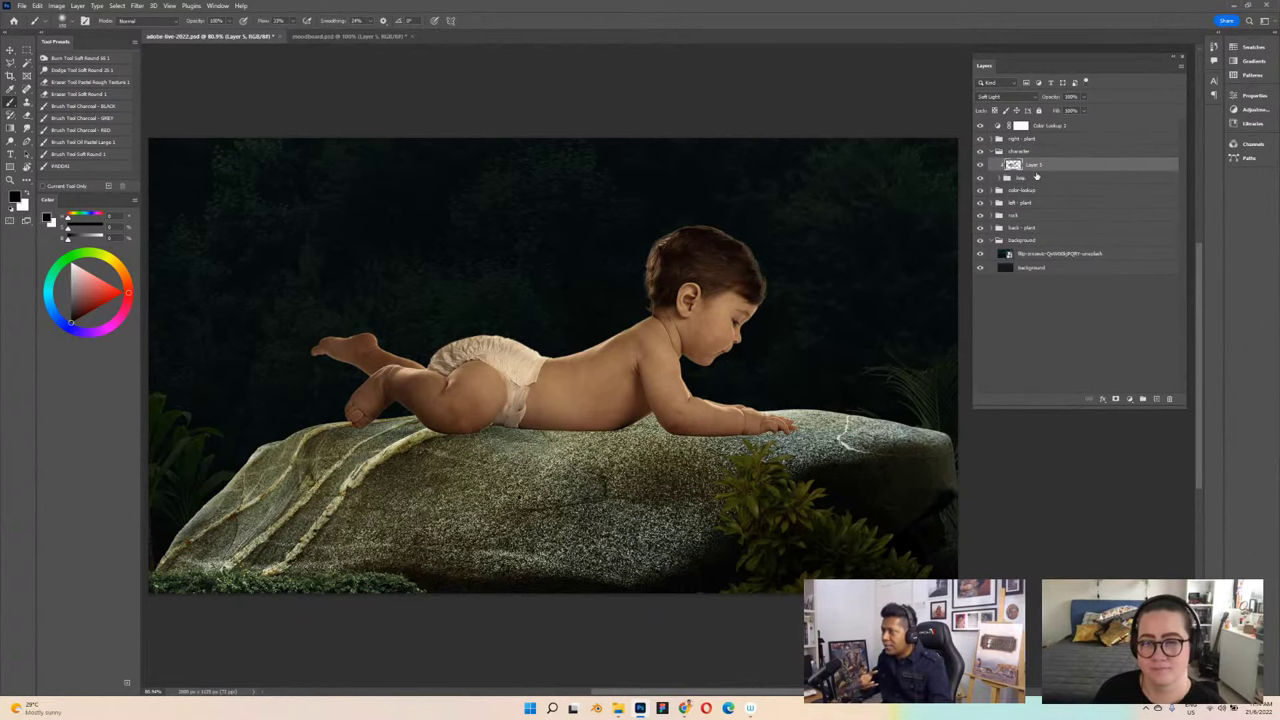
scroll(1050, 185, down, 2)
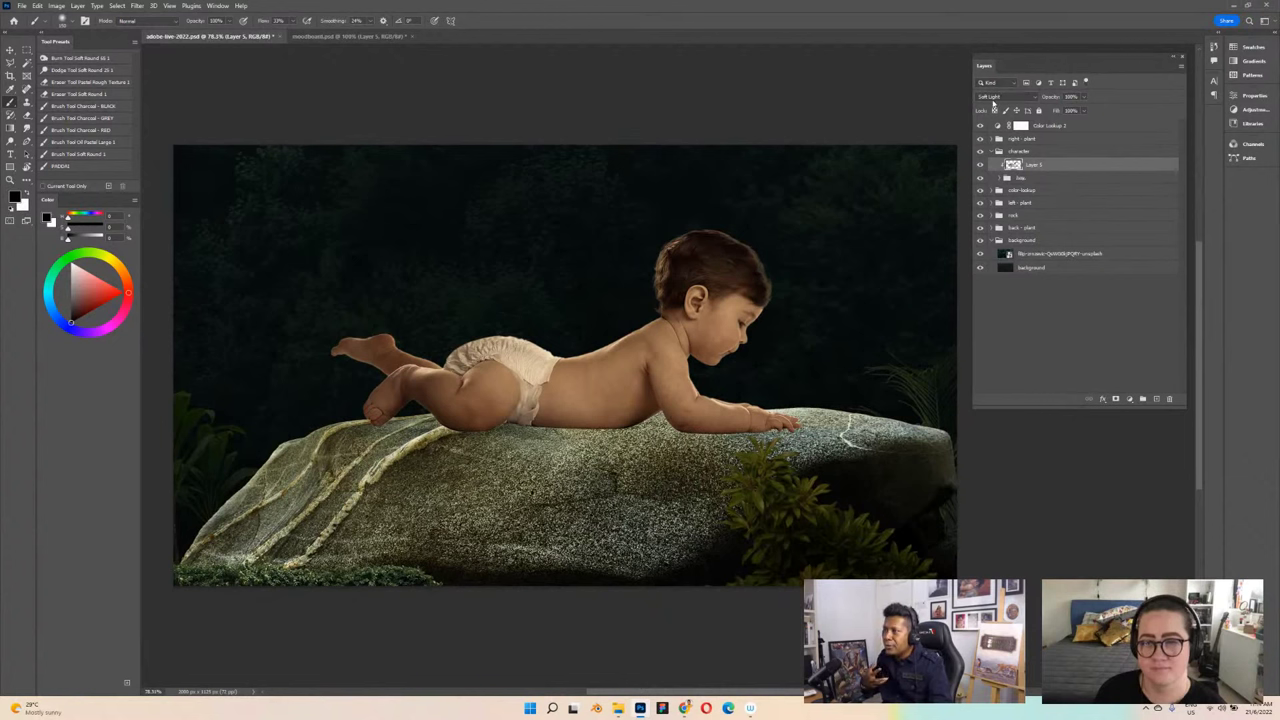
Step: Preview Layer 5 in Normal, return it to Soft Light, and expand the rock group
click(1016, 97)
click(1007, 105)
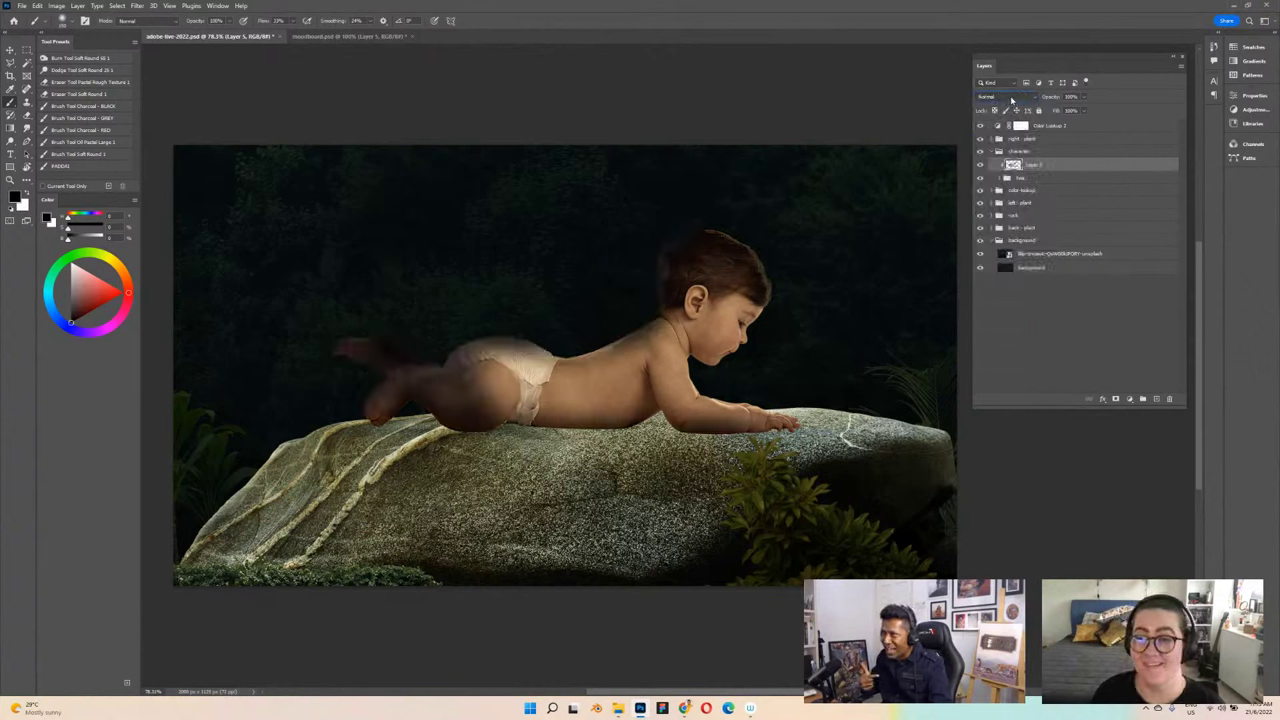
click(1007, 98)
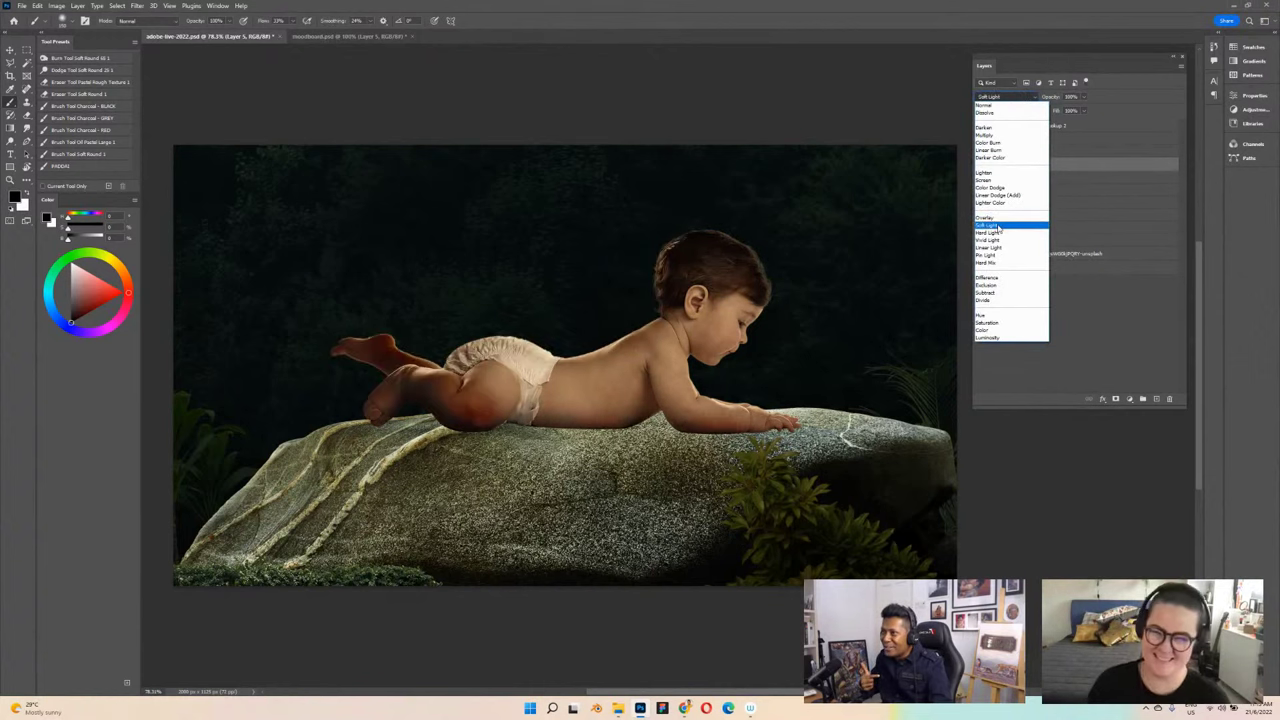
click(1000, 225)
scroll(857, 249, up, 1)
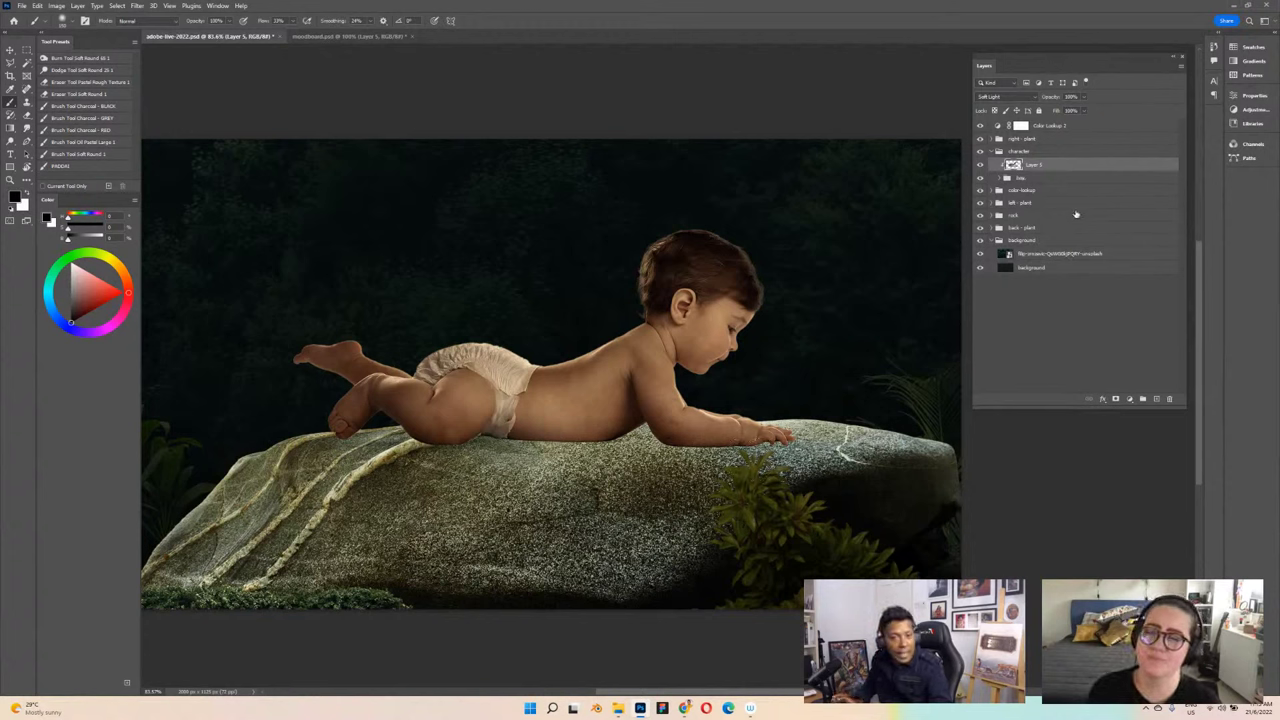
click(1020, 215)
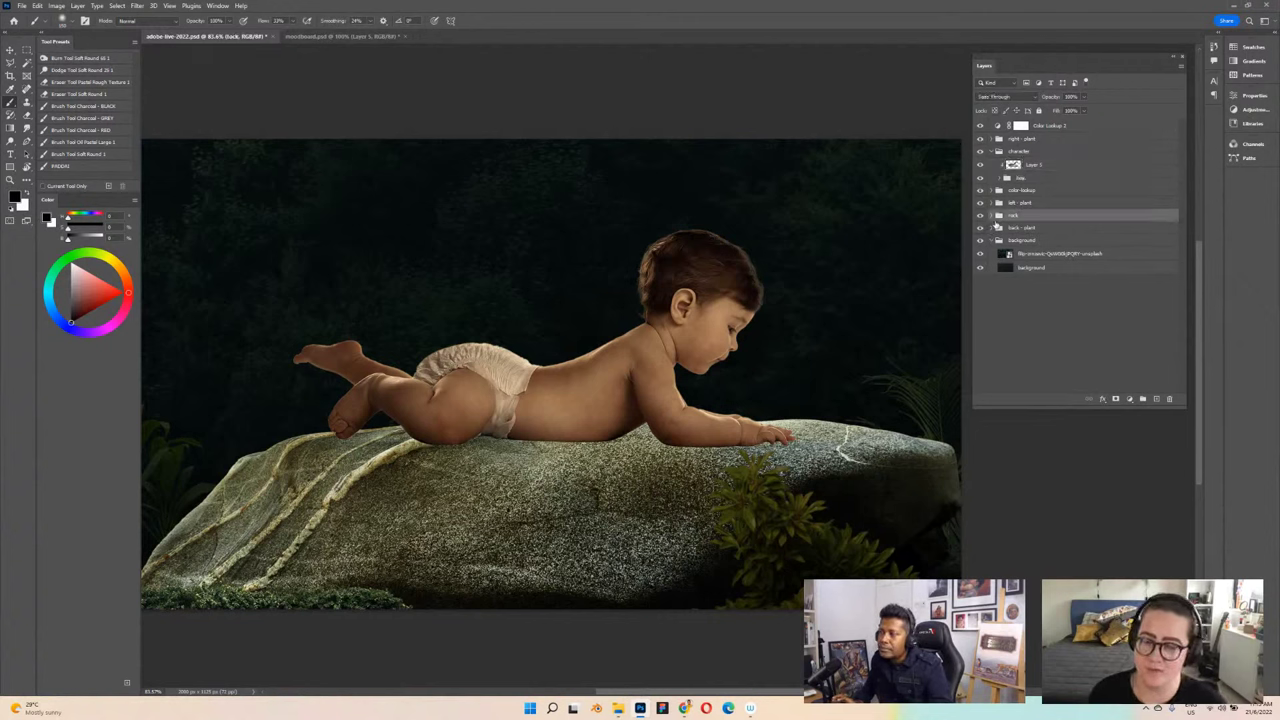
click(992, 216)
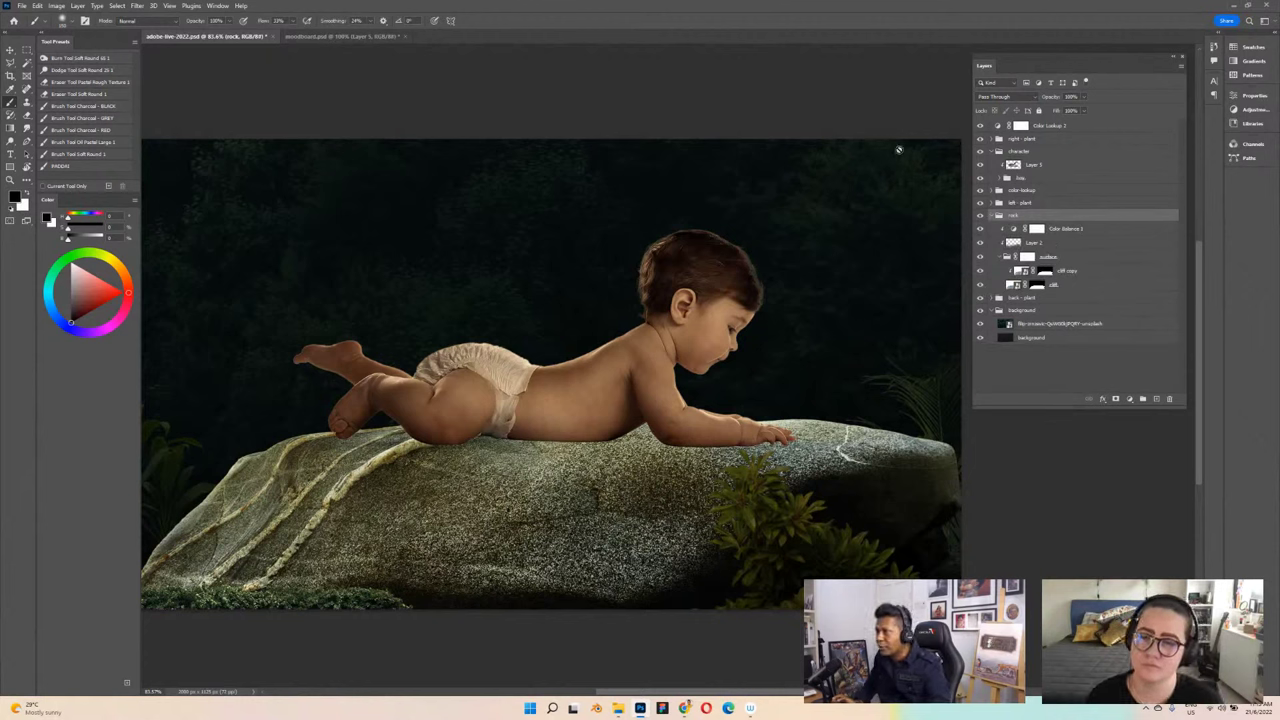
click(1065, 167)
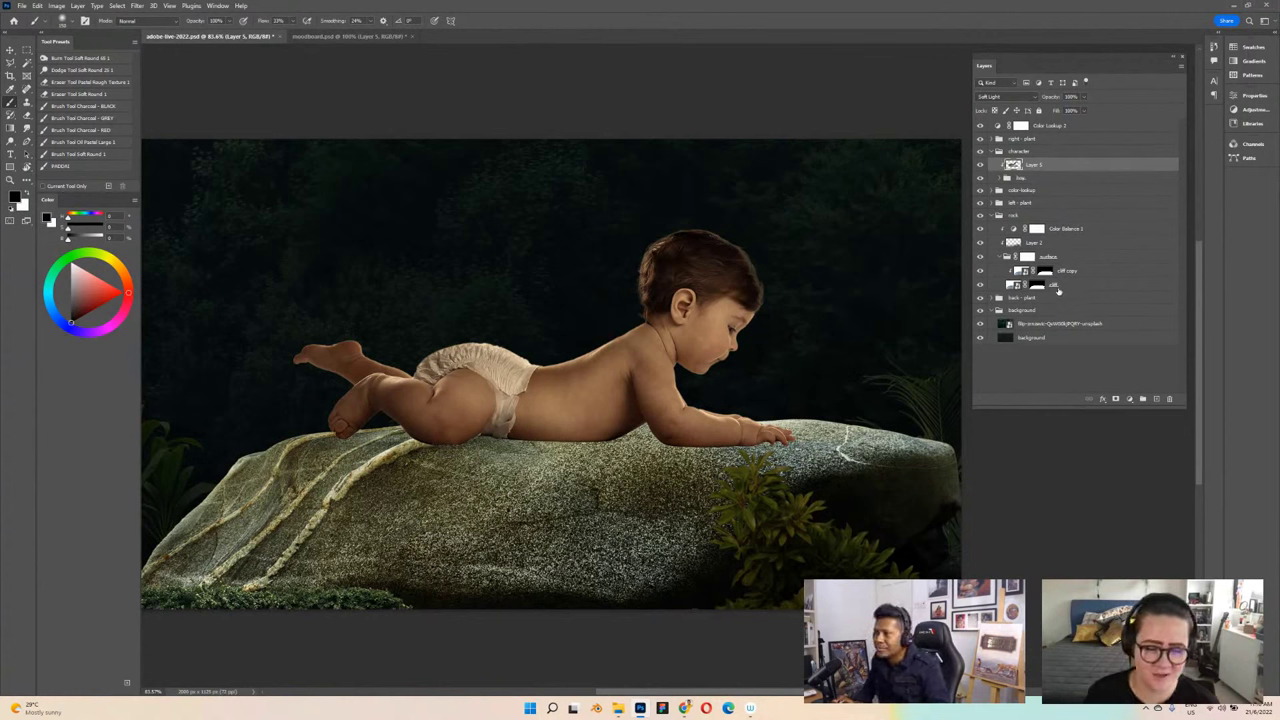
Step: Add Layer 6 above the surface group and set it to Soft Light
click(1088, 257)
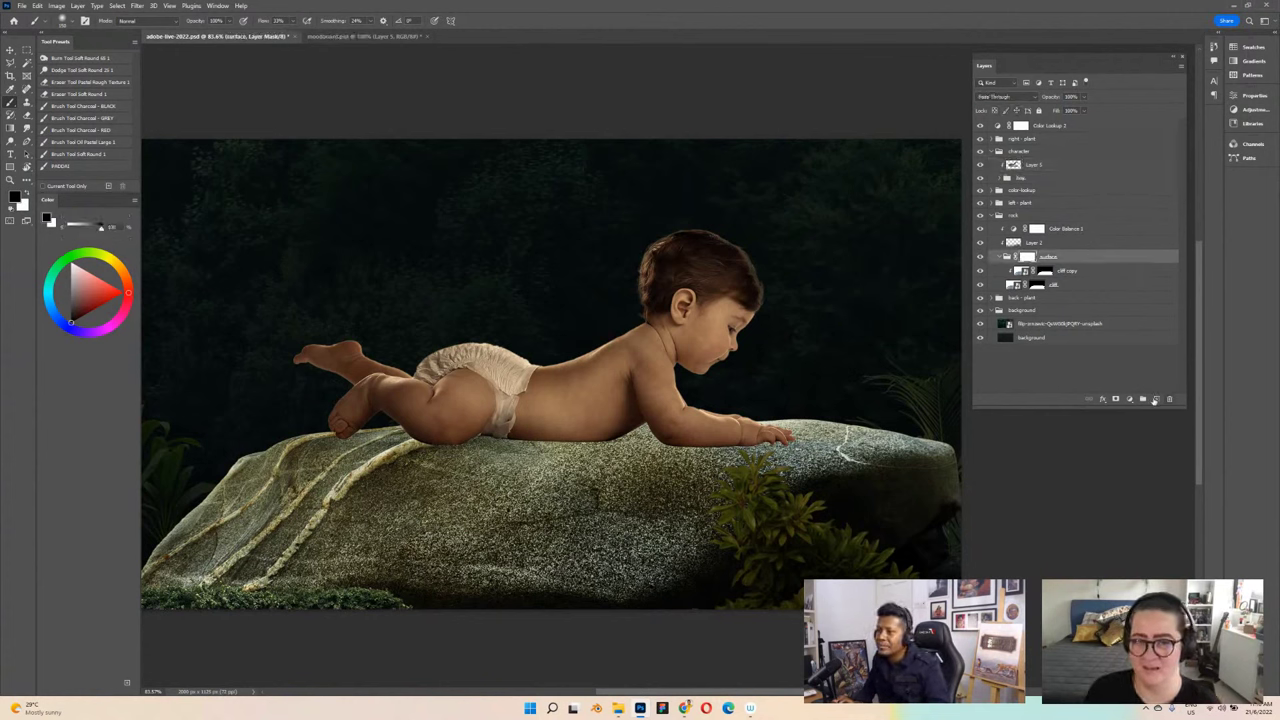
click(1155, 399)
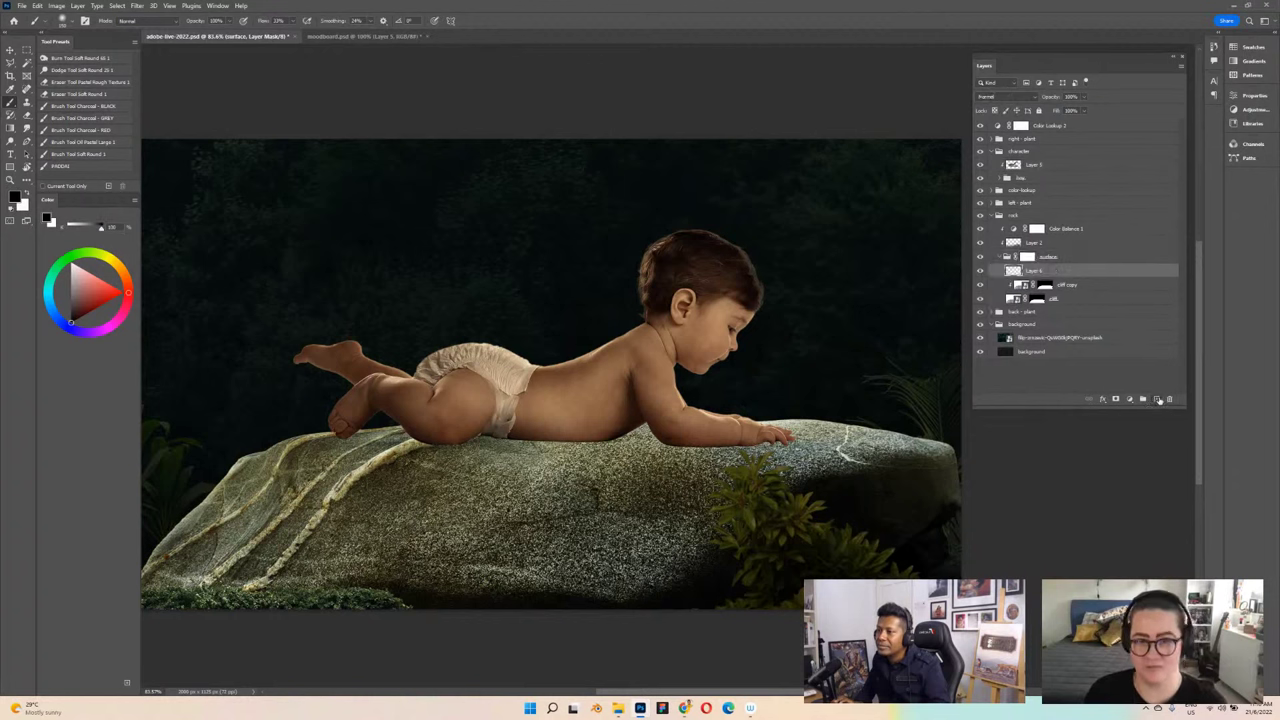
click(1069, 257)
drag(1081, 270, 1072, 249)
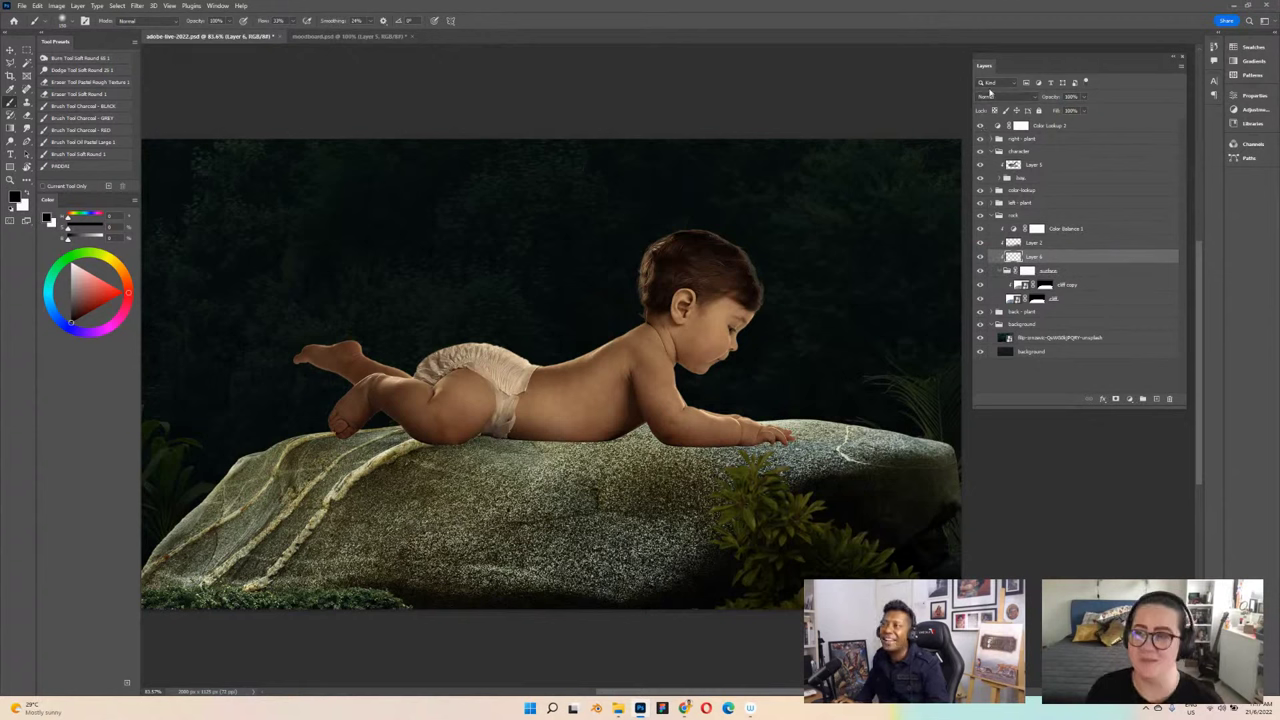
click(1001, 97)
click(1012, 222)
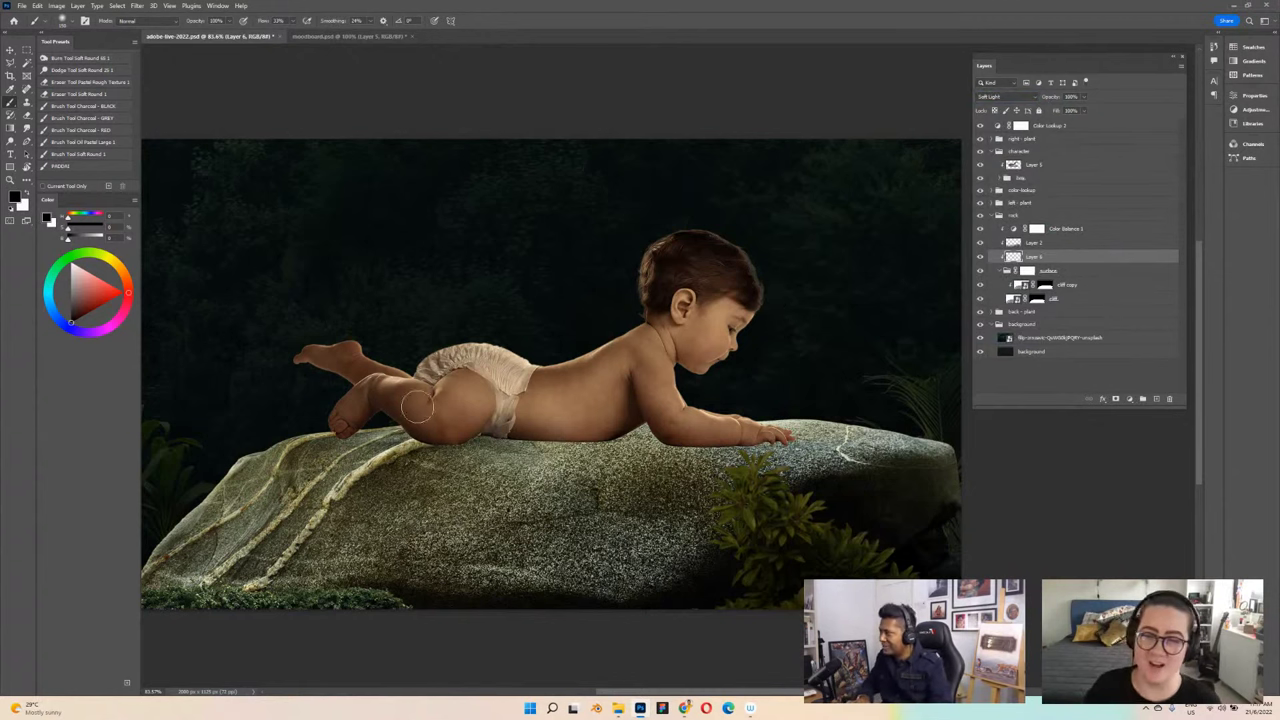
Step: Paint shadow along the baby's knee, lower leg and thigh, then save adobe-live-2022.psd
drag(352, 428, 473, 422)
mouse_move(376, 428)
mouse_down()
mouse_move(336, 430)
mouse_move(669, 427)
mouse_move(588, 428)
mouse_move(644, 428)
mouse_up()
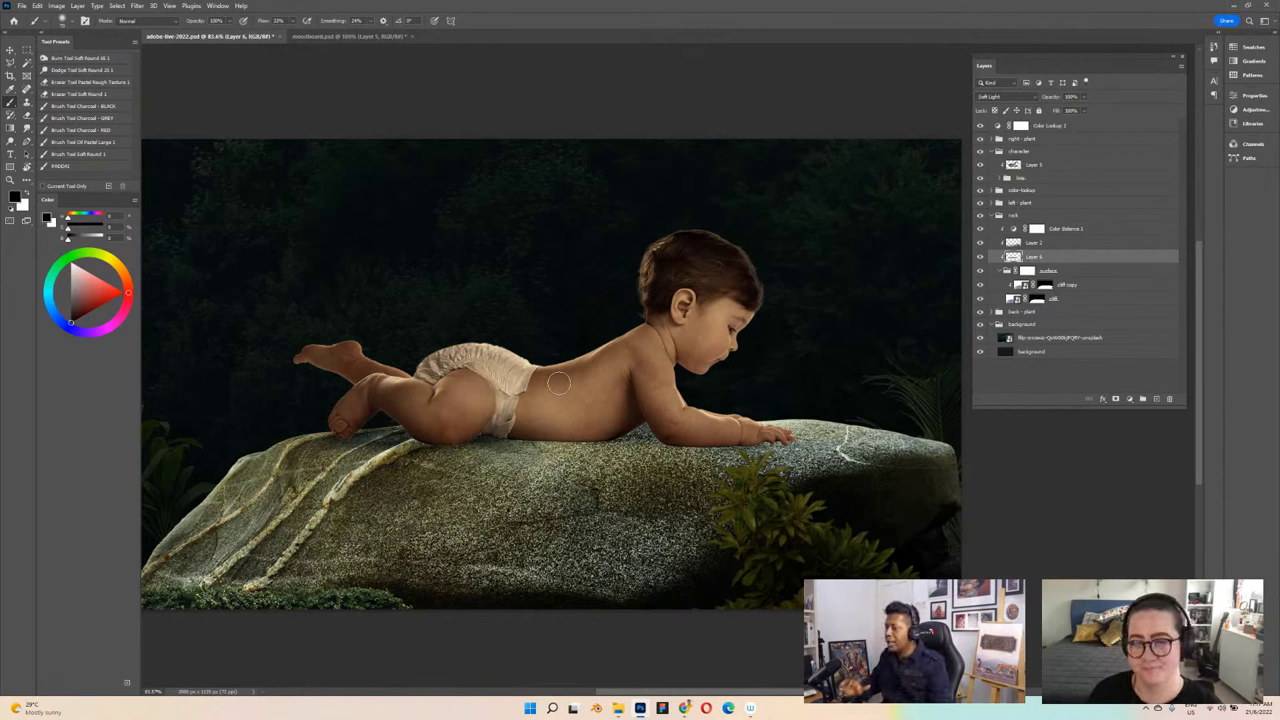
key(ctrl+s)
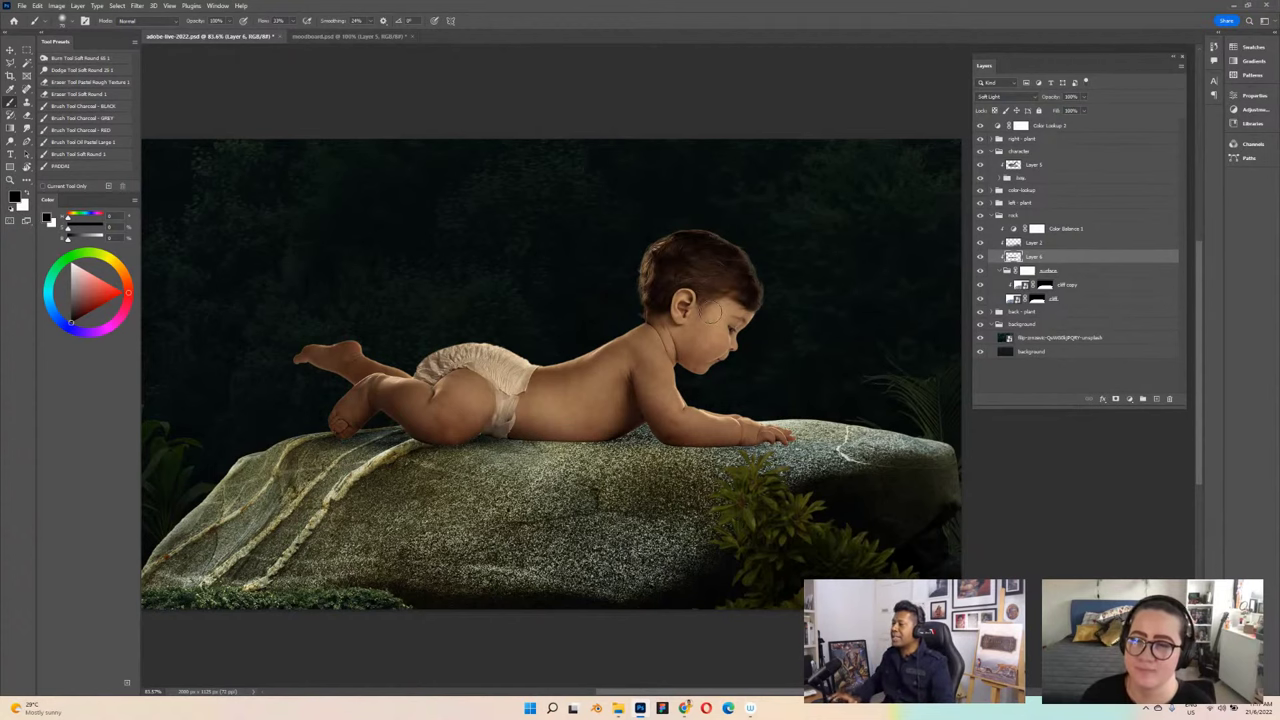
scroll(691, 371, down, 6)
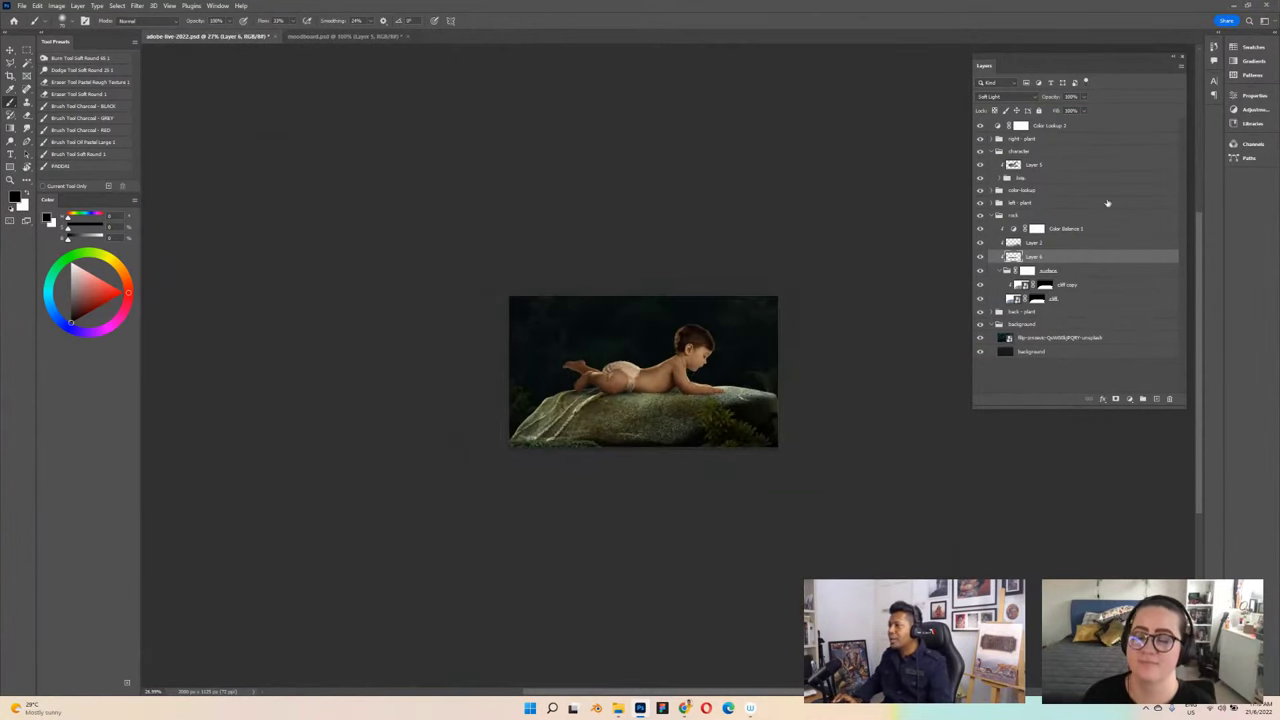
click(980, 258)
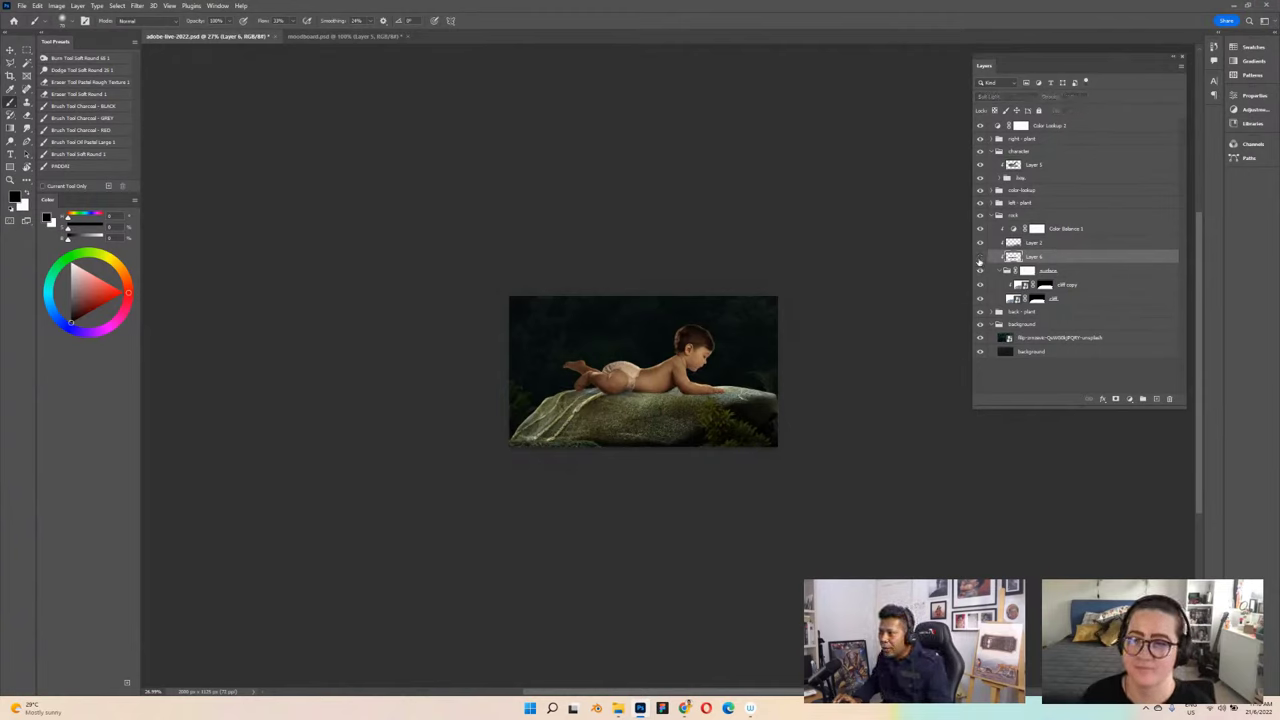
click(980, 258)
click(980, 258)
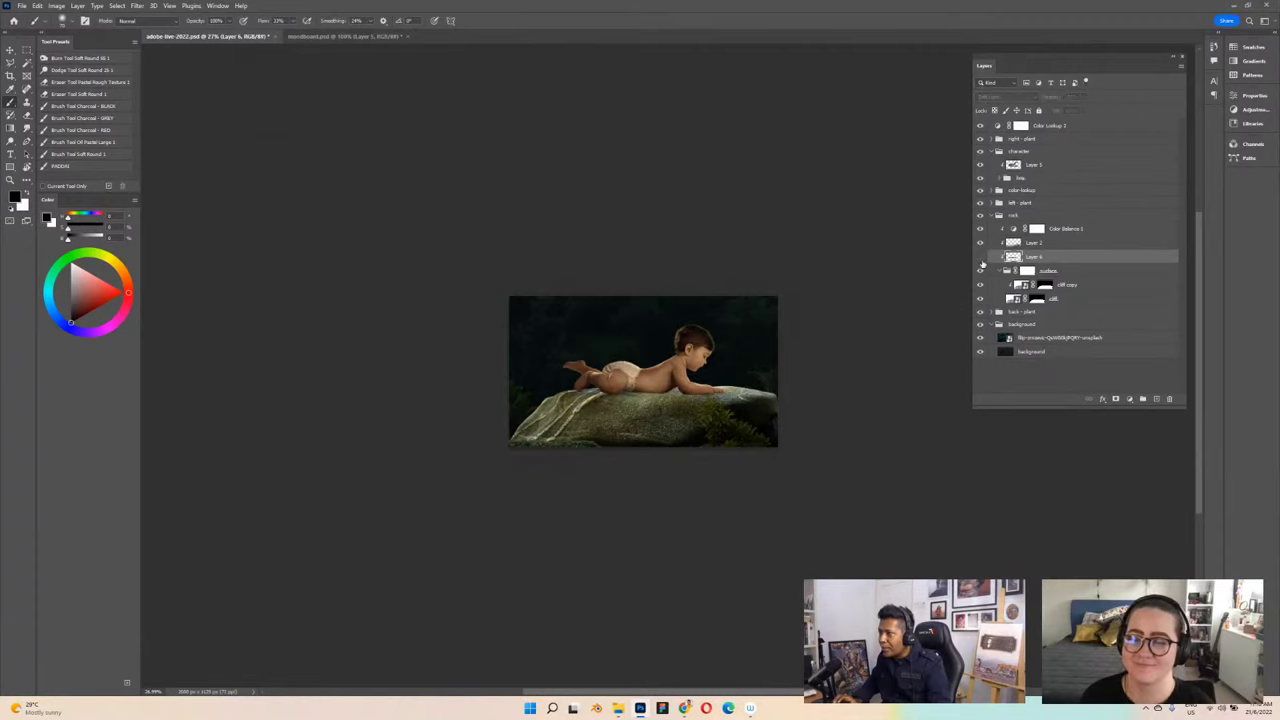
click(980, 176)
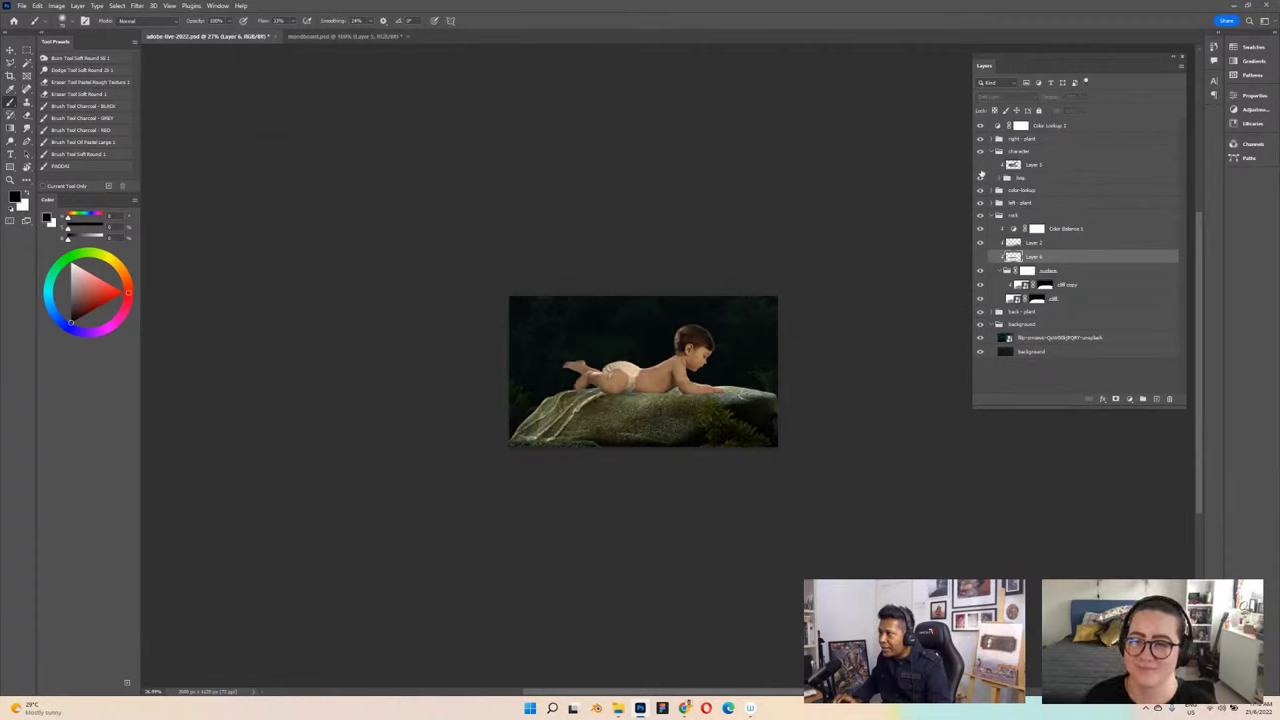
click(979, 174)
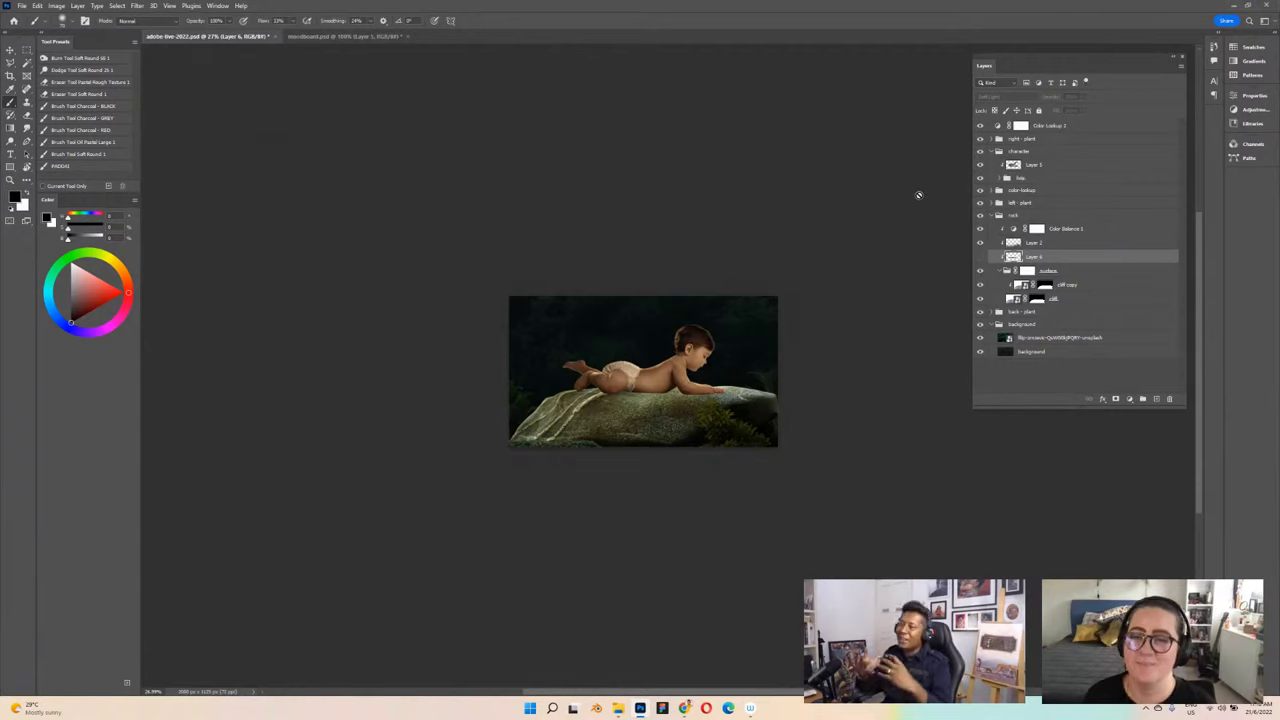
click(980, 167)
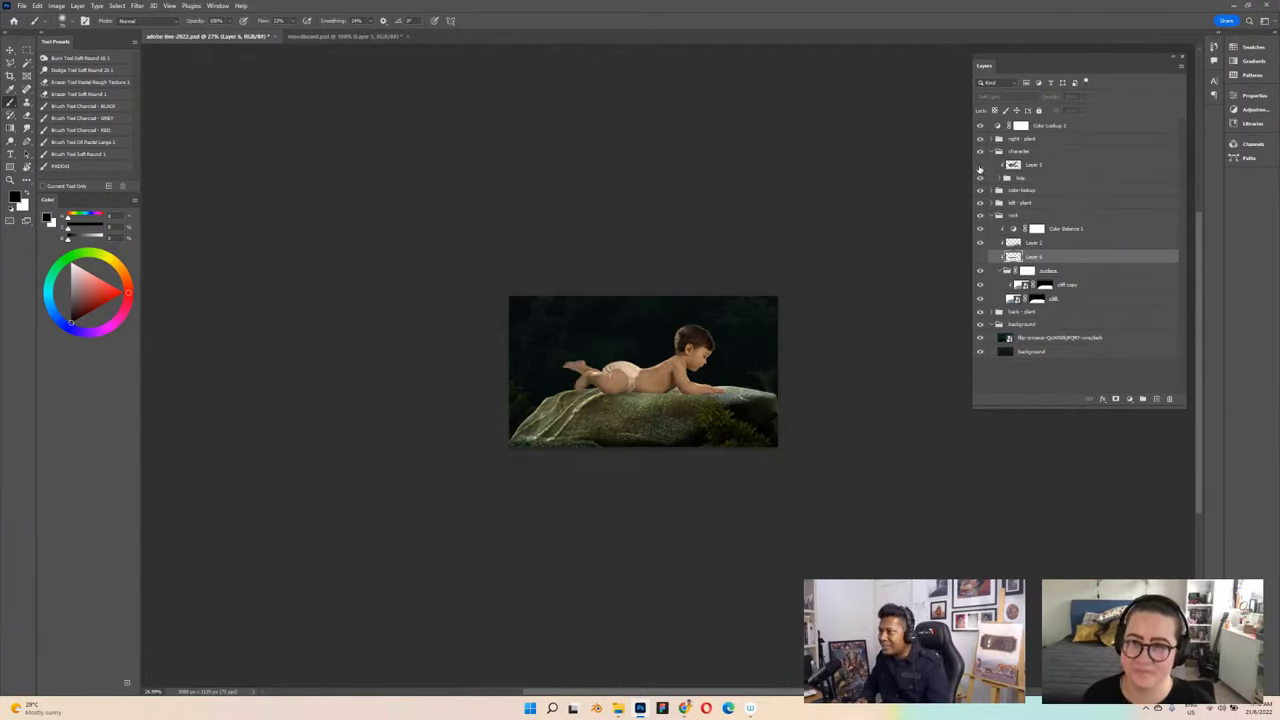
click(980, 257)
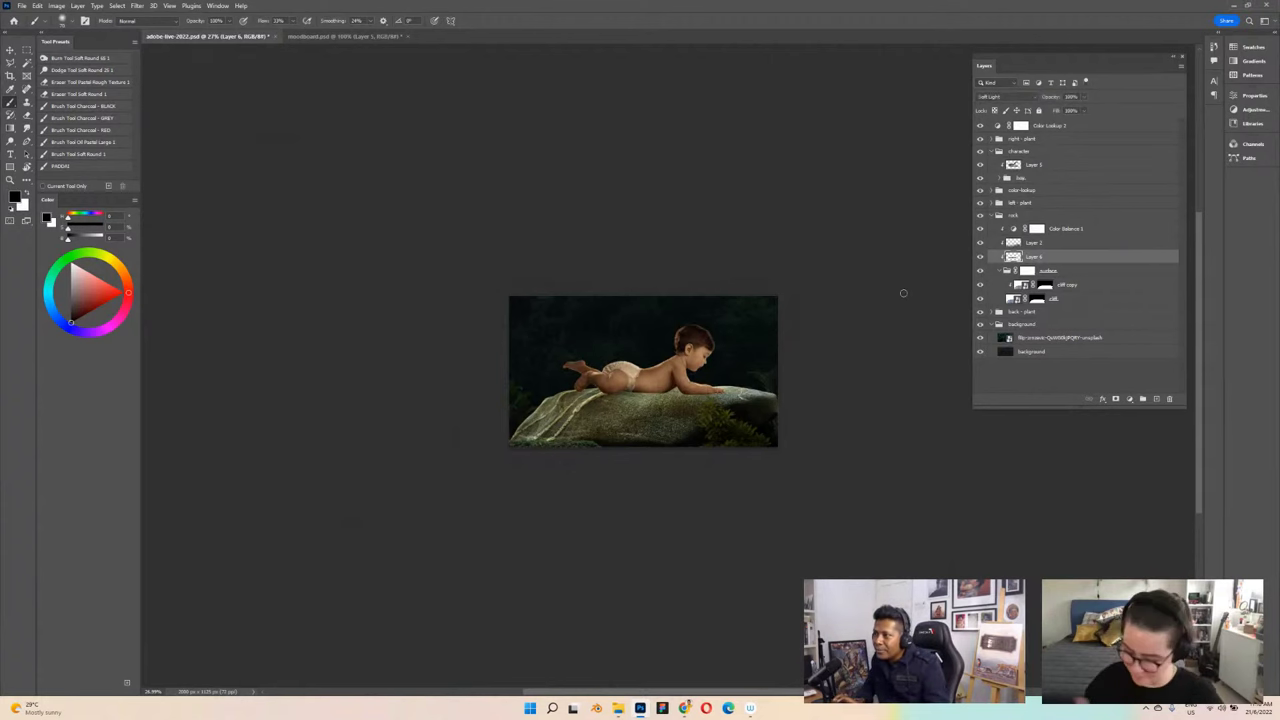
scroll(668, 359, up, 5)
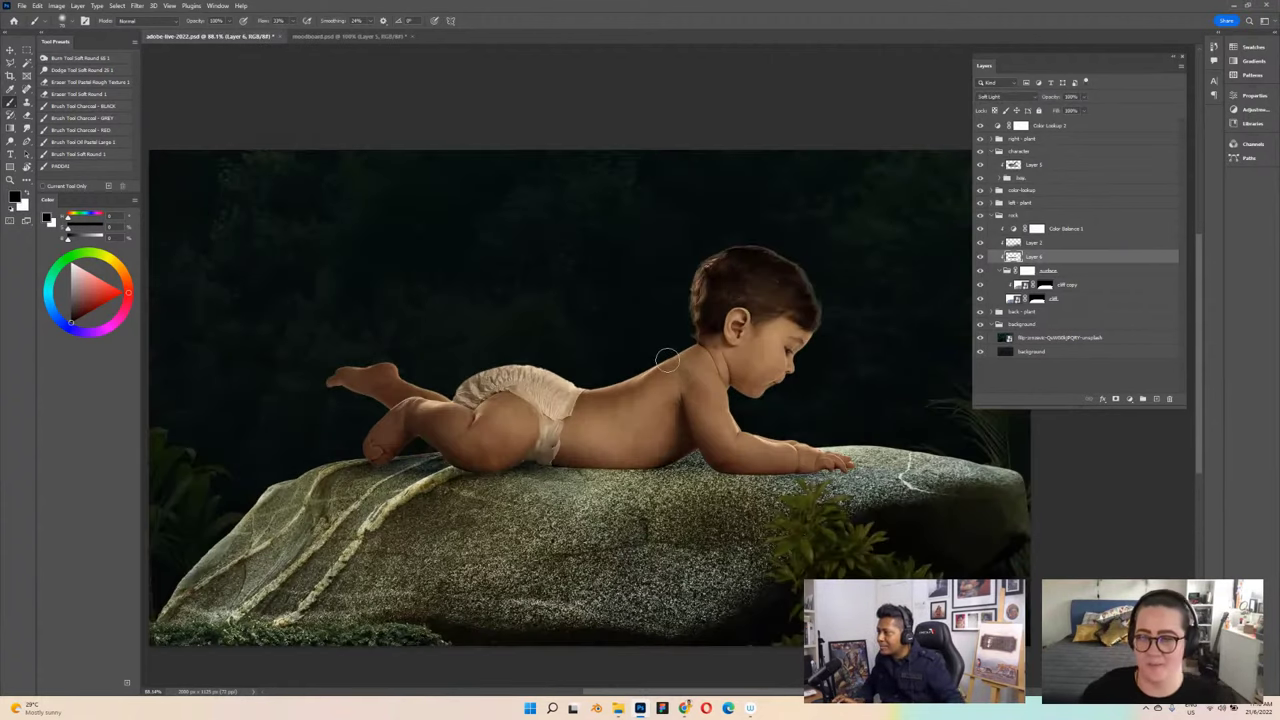
Step: Select the lines group in the character group and add a new Layer 7 above it
key(ctrl+s)
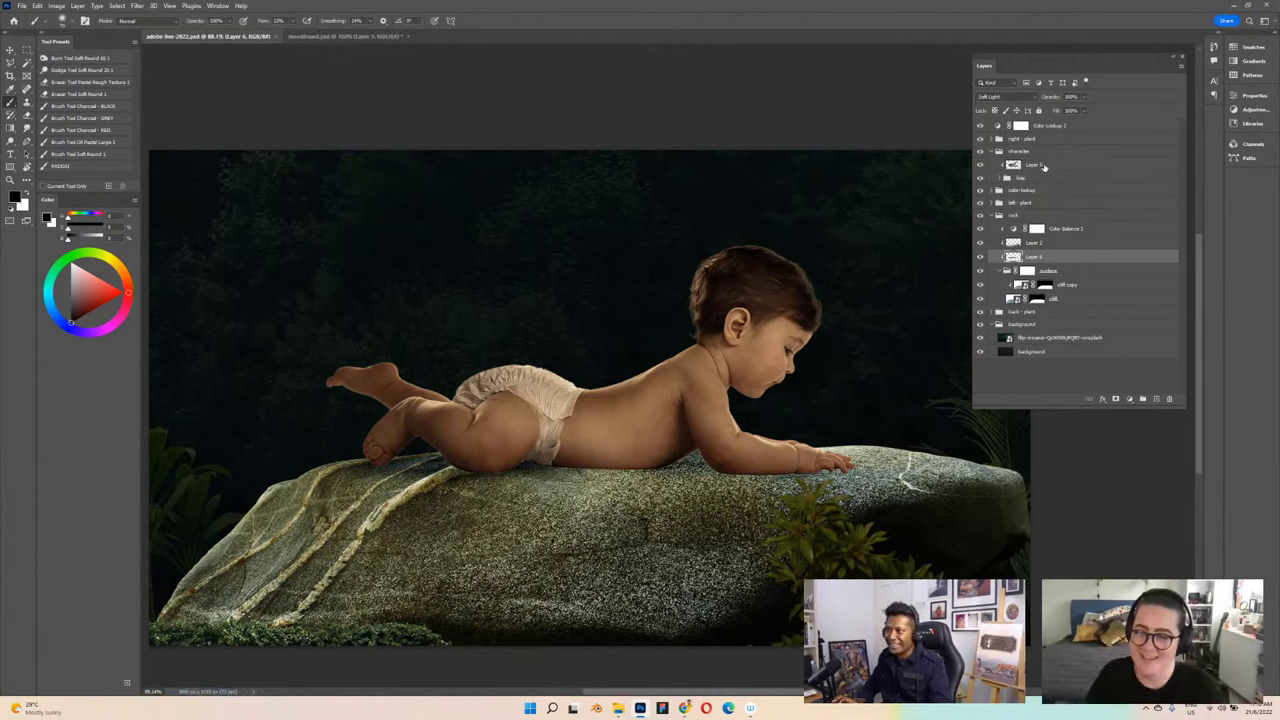
click(1044, 166)
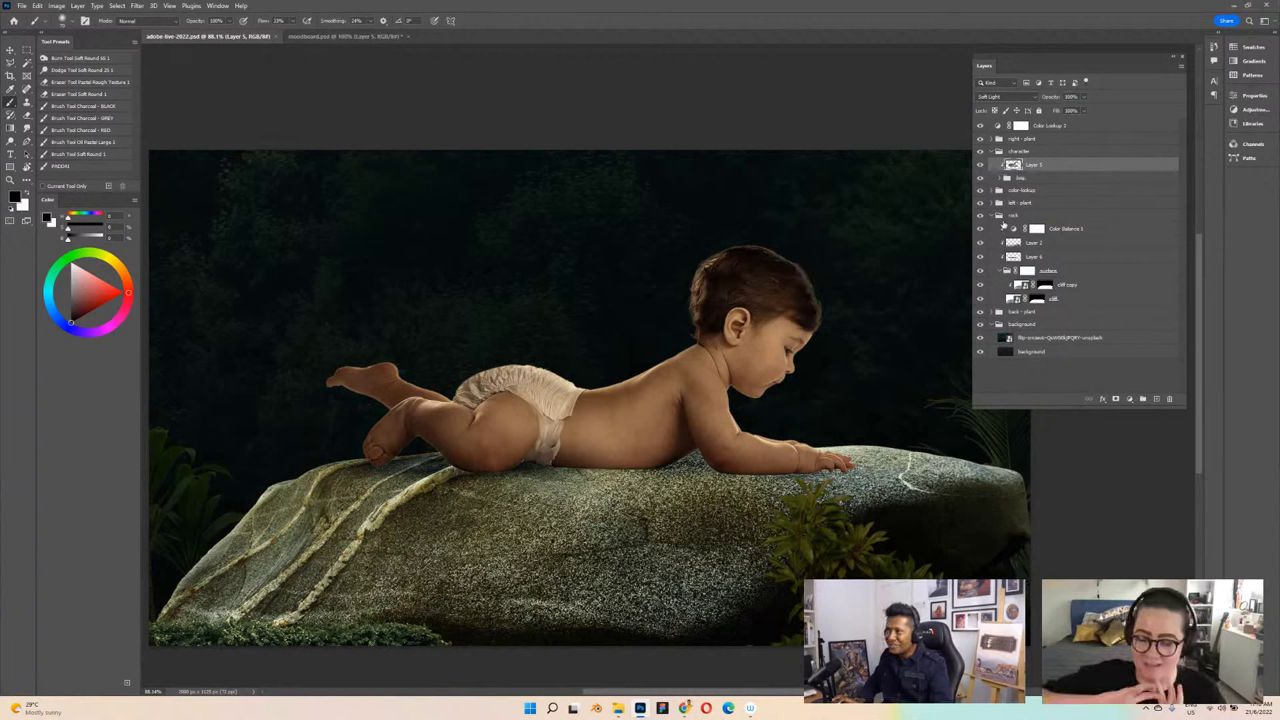
click(1043, 179)
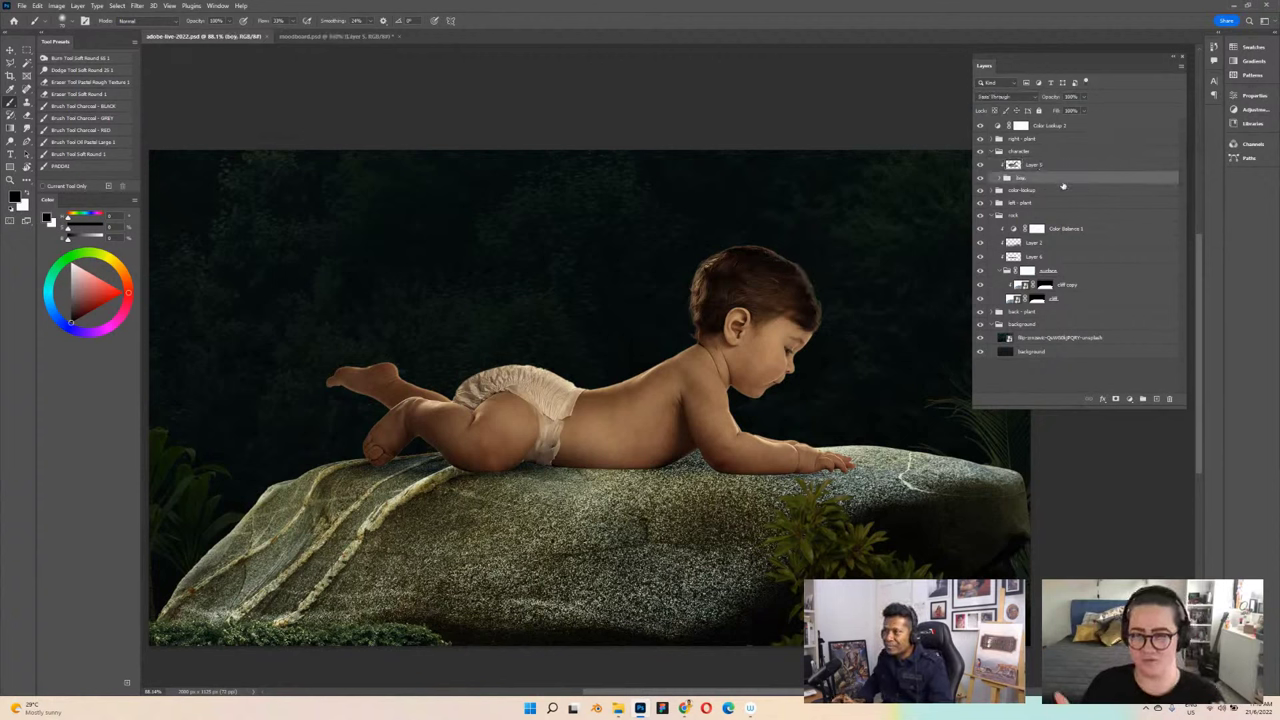
click(1157, 399)
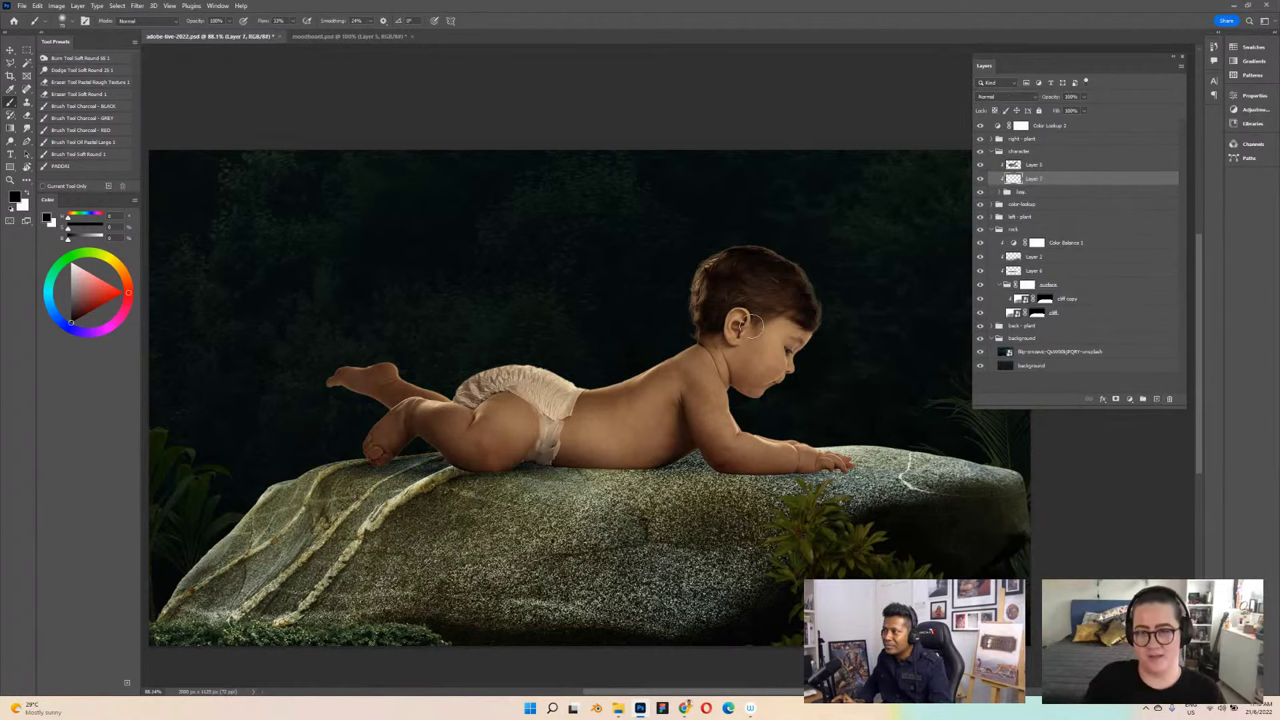
scroll(763, 180, down, 5)
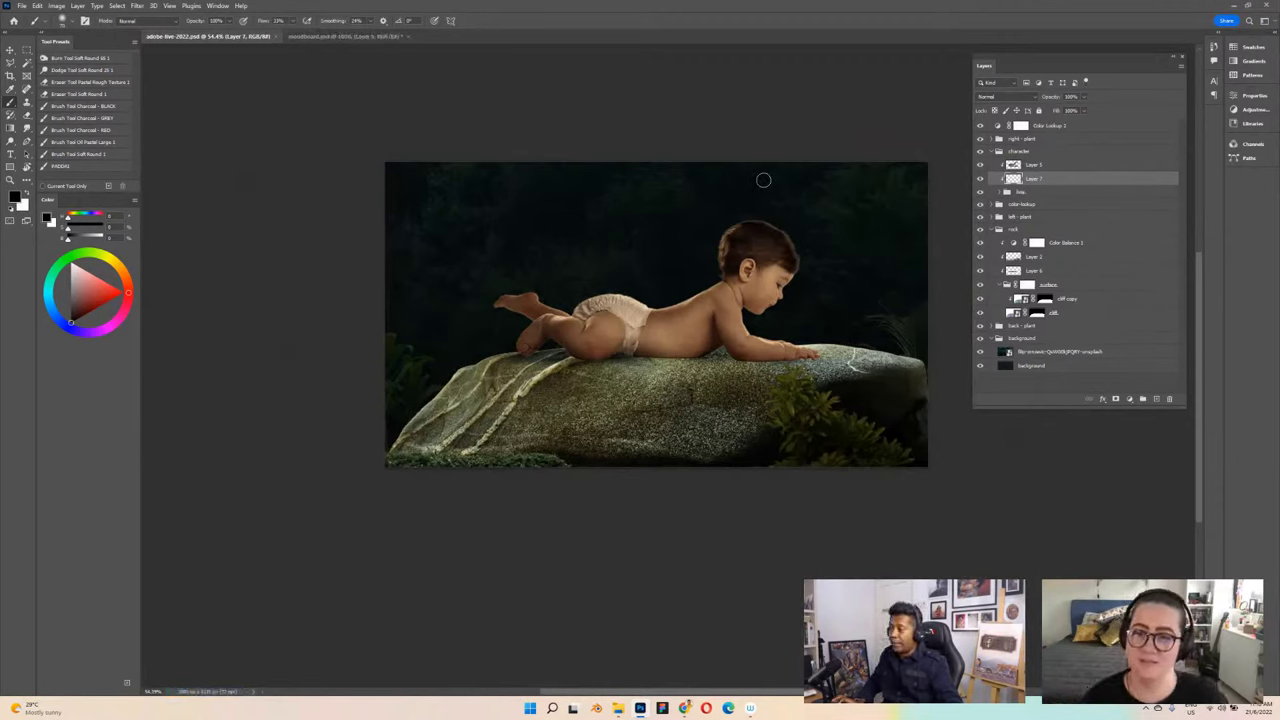
scroll(763, 180, down, 3)
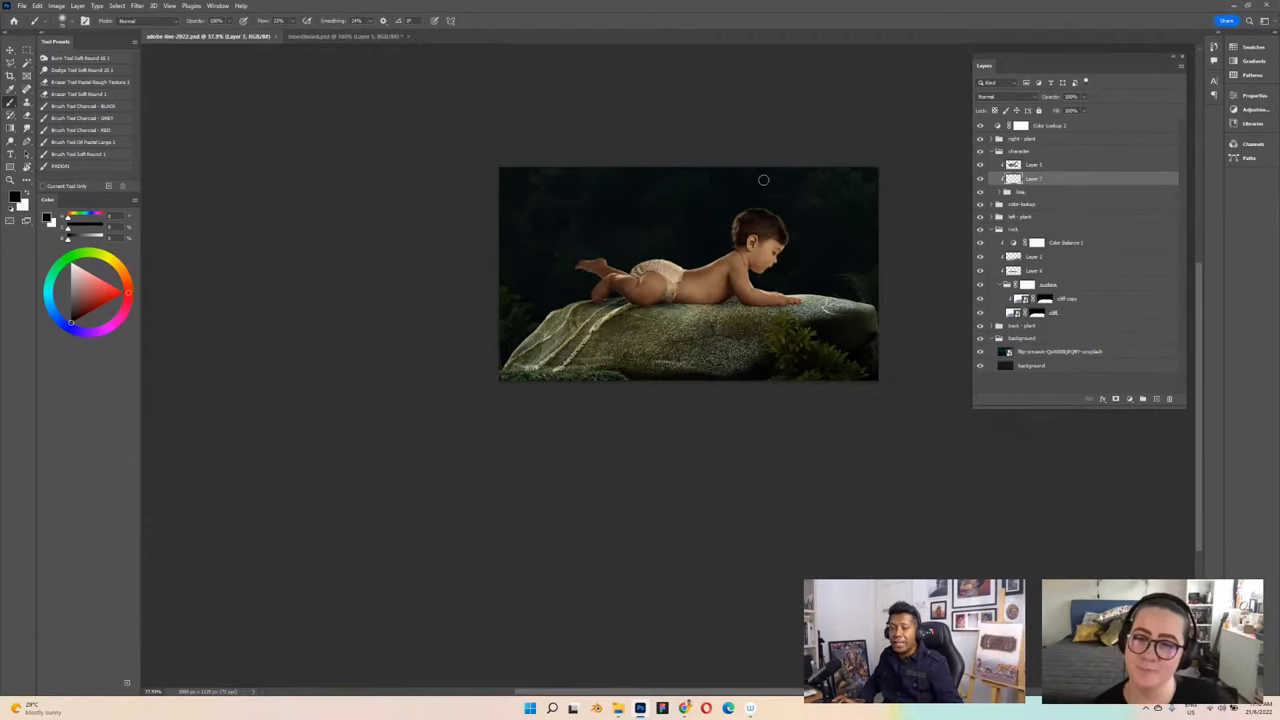
scroll(763, 180, up, 3)
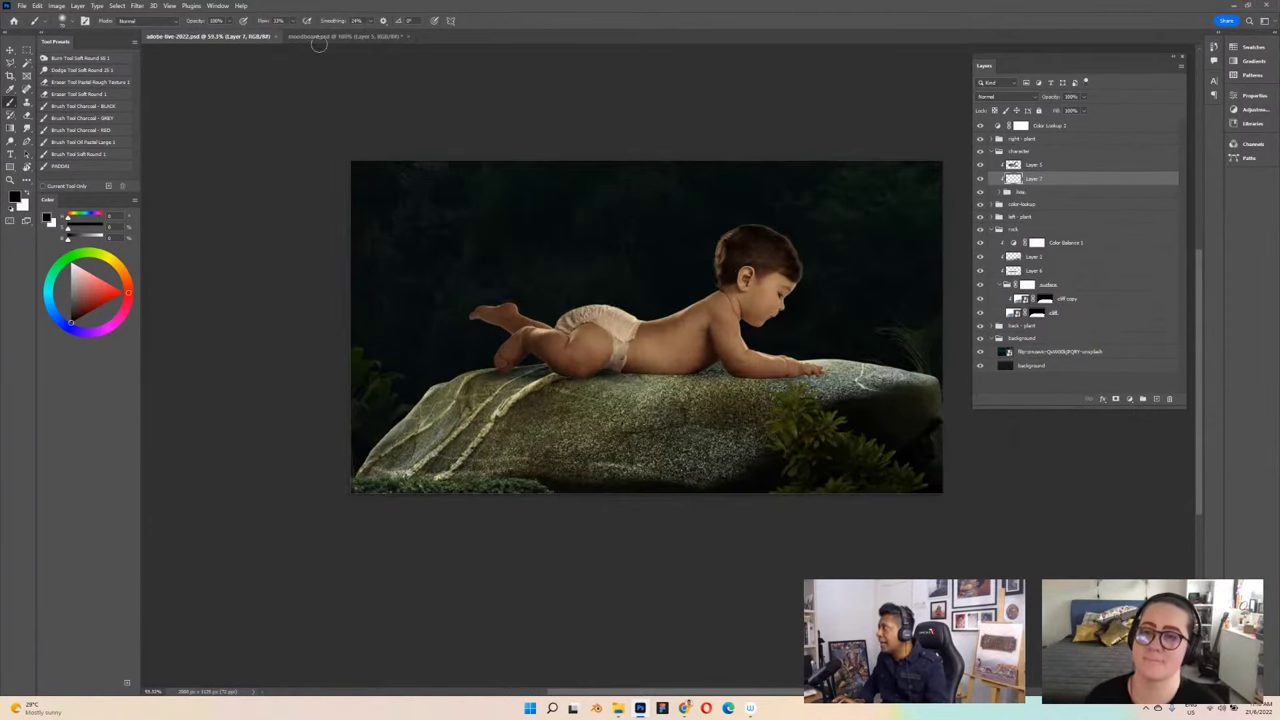
click(218, 6)
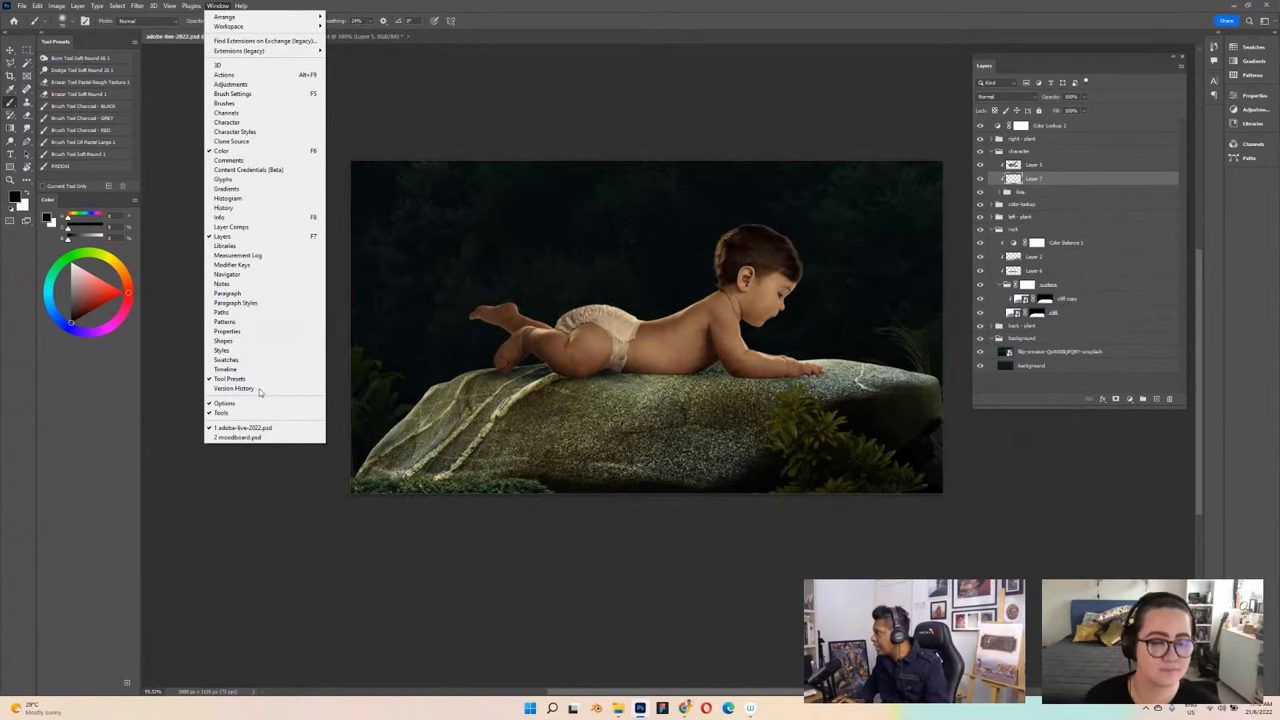
Step: Open a second New Window view of adobe-live-2022.psd
click(170, 6)
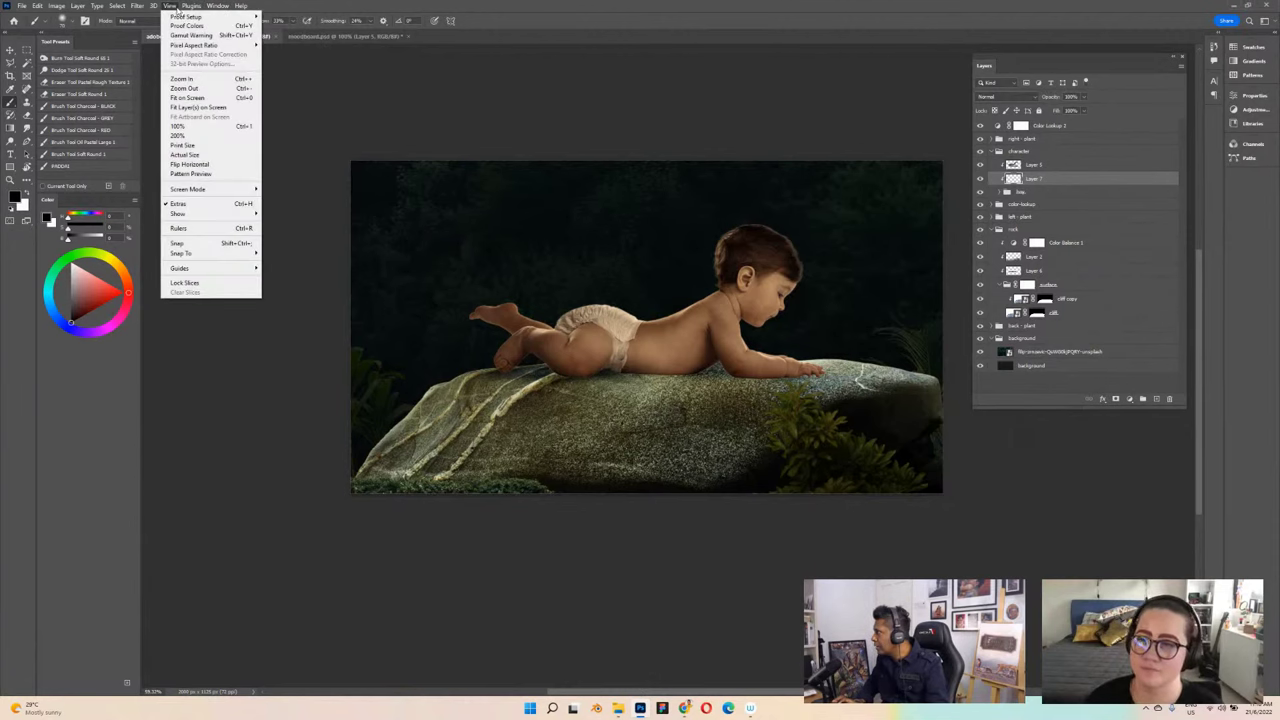
mouse_move(220, 8)
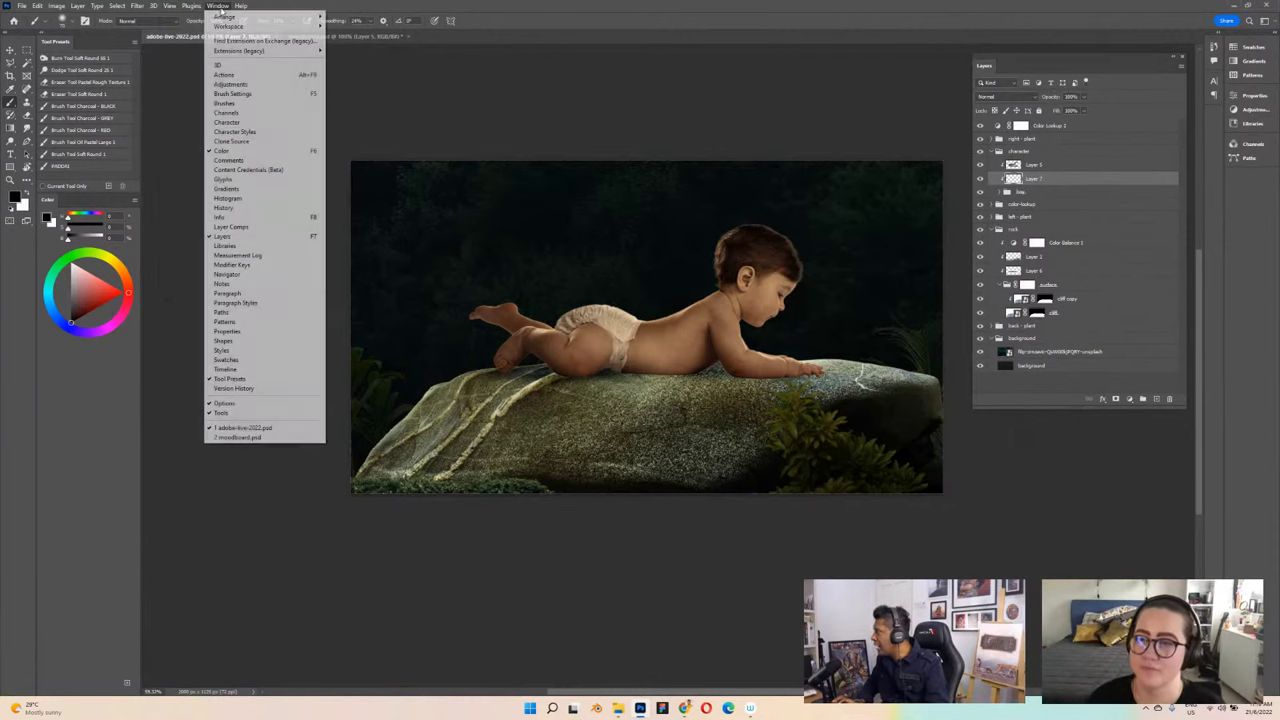
mouse_move(261, 28)
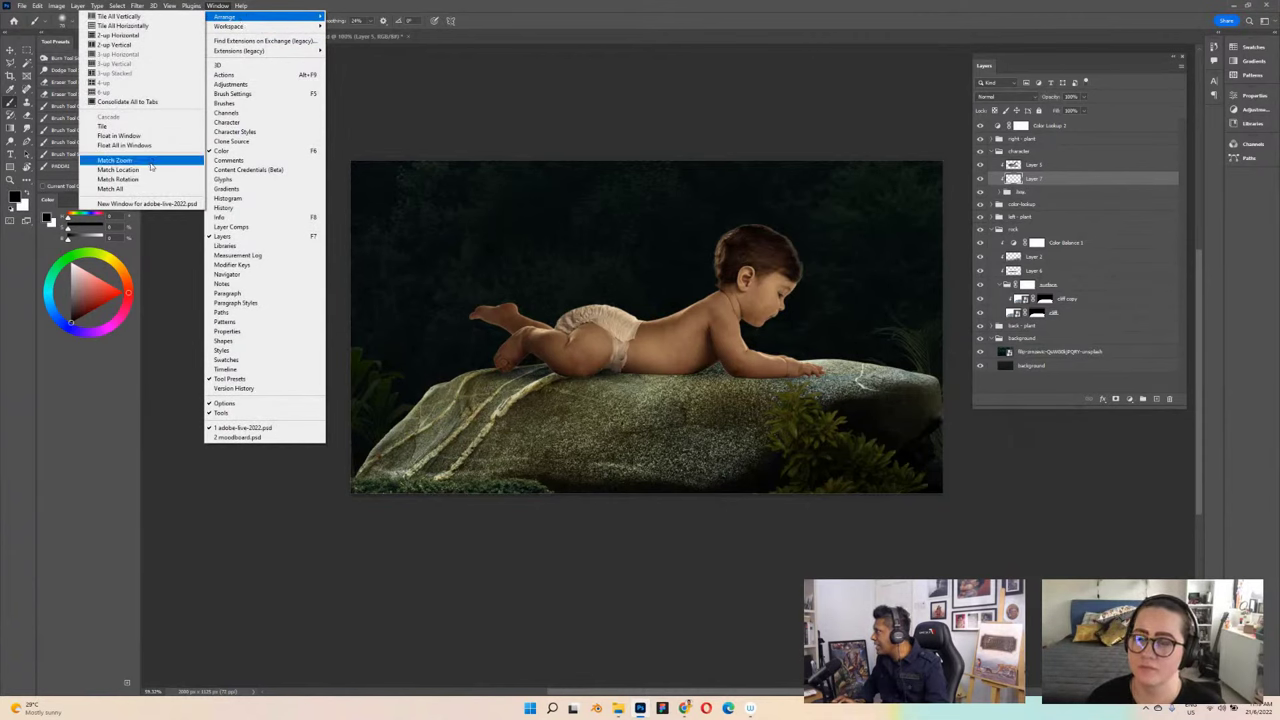
click(158, 207)
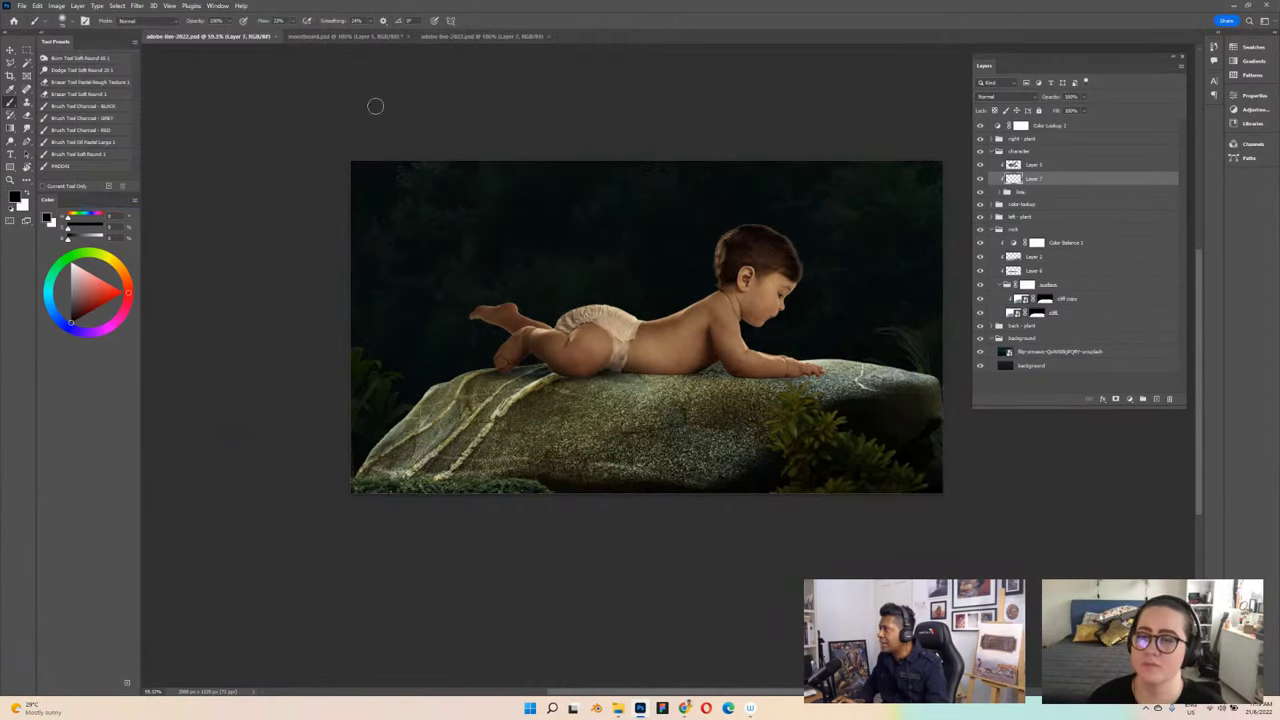
Step: Float the second view, resize and reposition it, then redock it among the document tabs
drag(477, 37, 321, 122)
drag(733, 113, 628, 121)
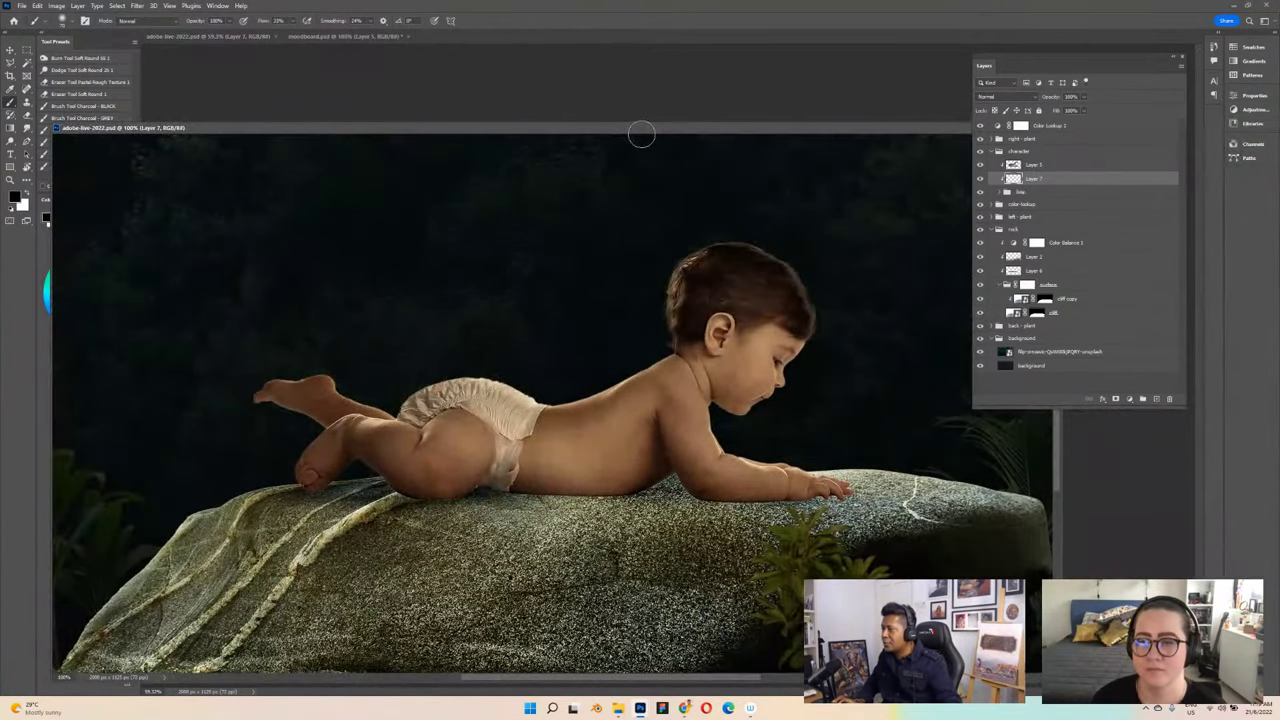
scroll(636, 526, down, 3)
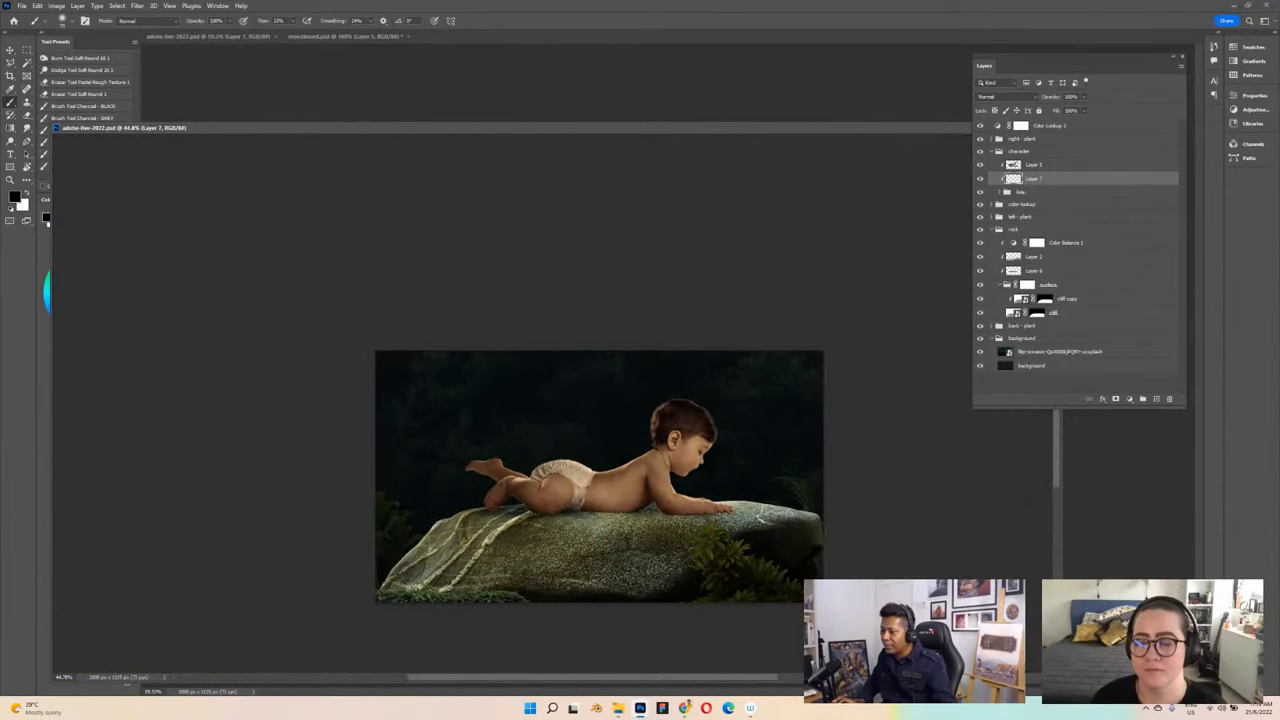
drag(966, 688, 482, 516)
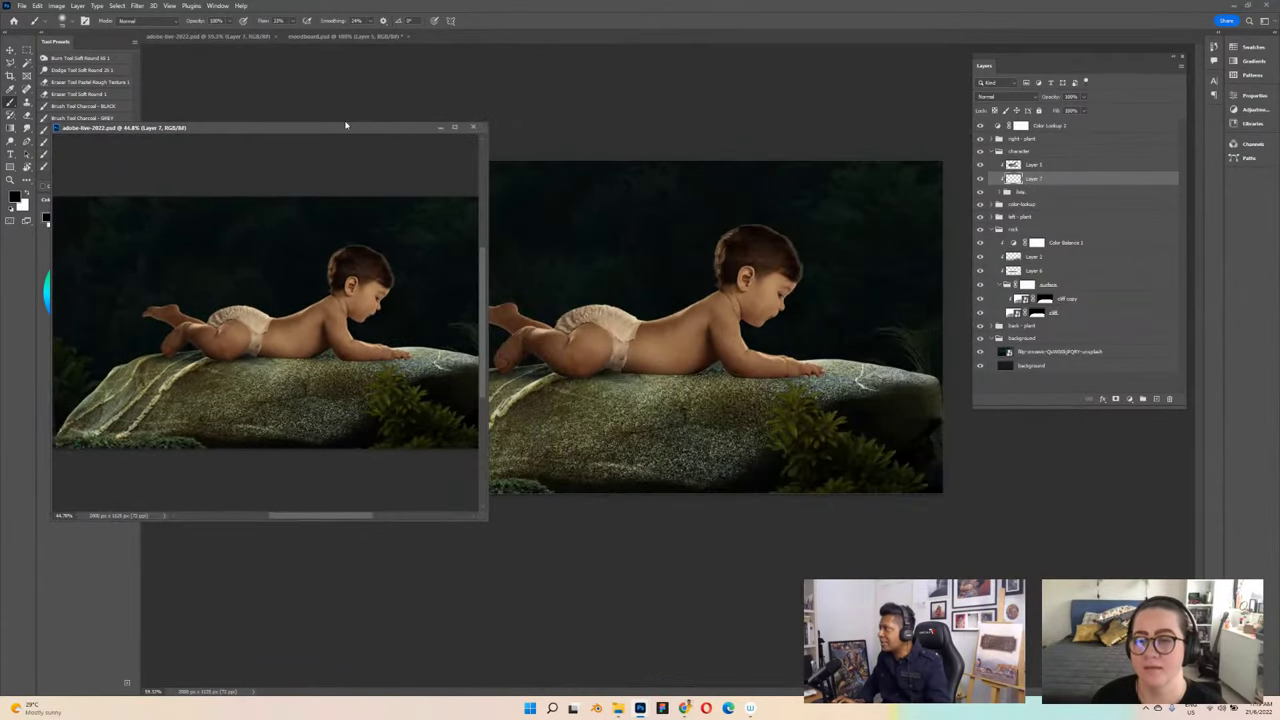
drag(345, 125, 319, 76)
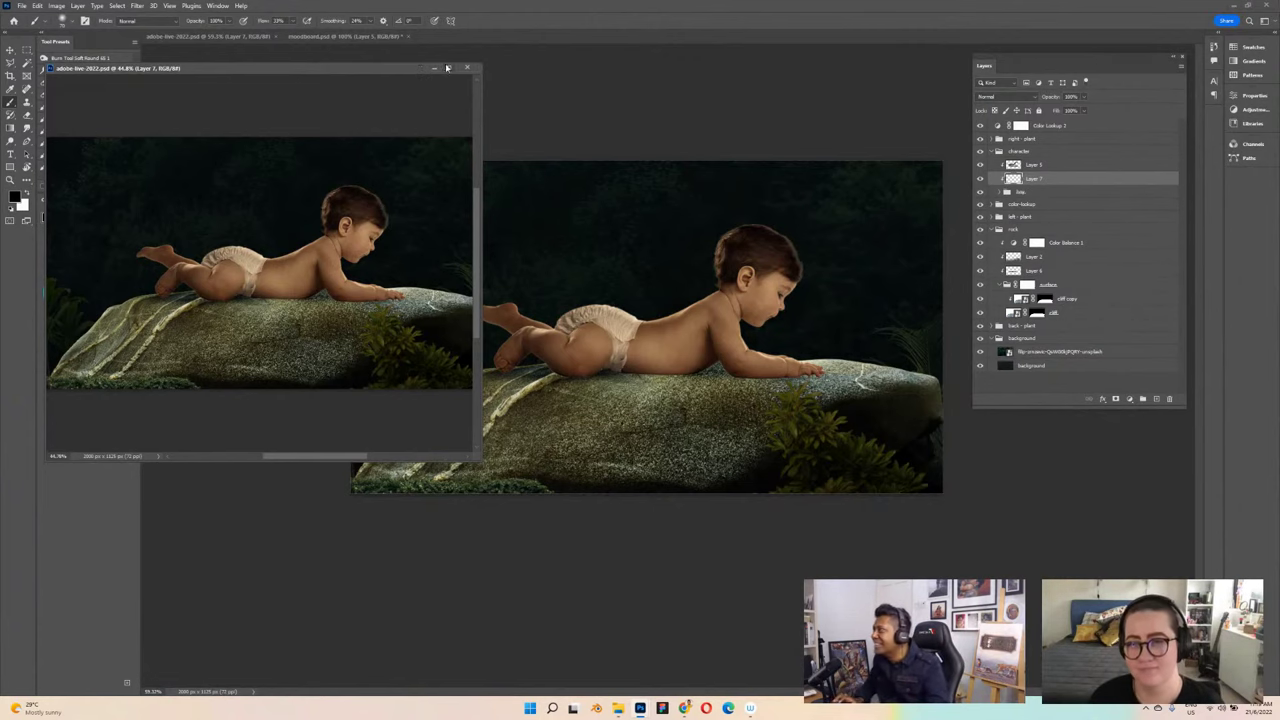
drag(356, 70, 458, 43)
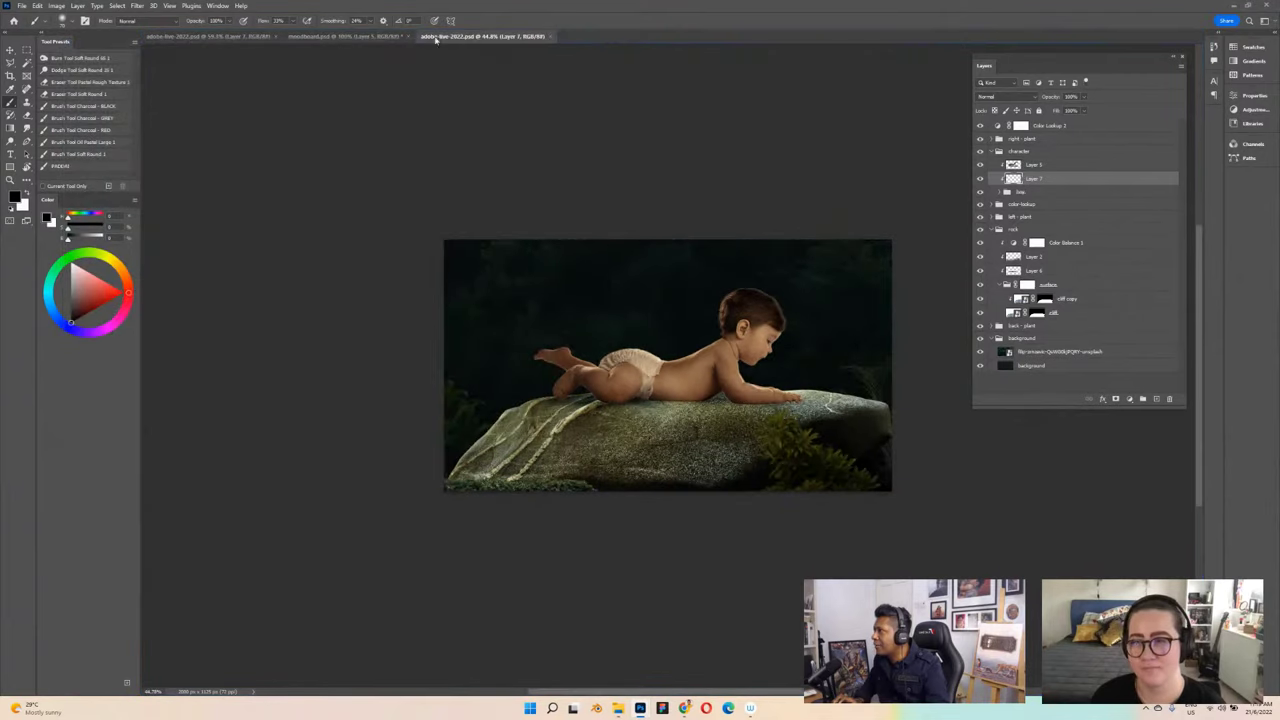
Step: Close the moodboard.psd document
click(375, 38)
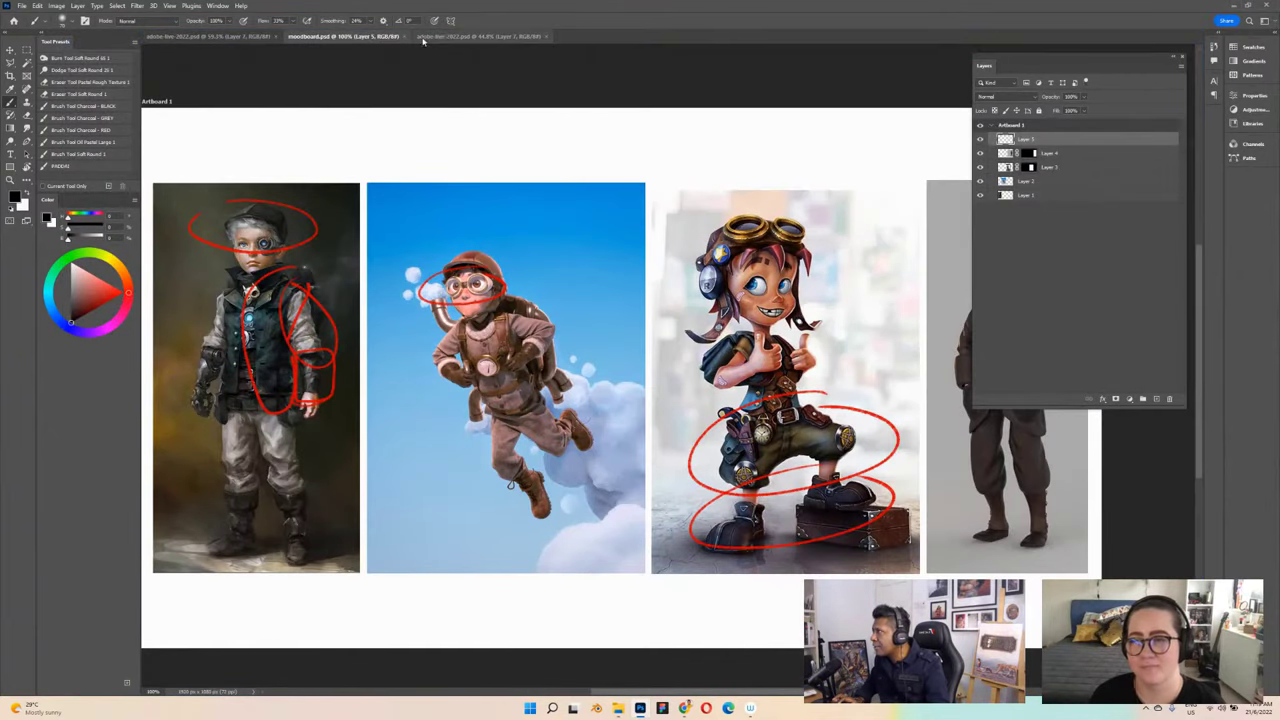
click(404, 36)
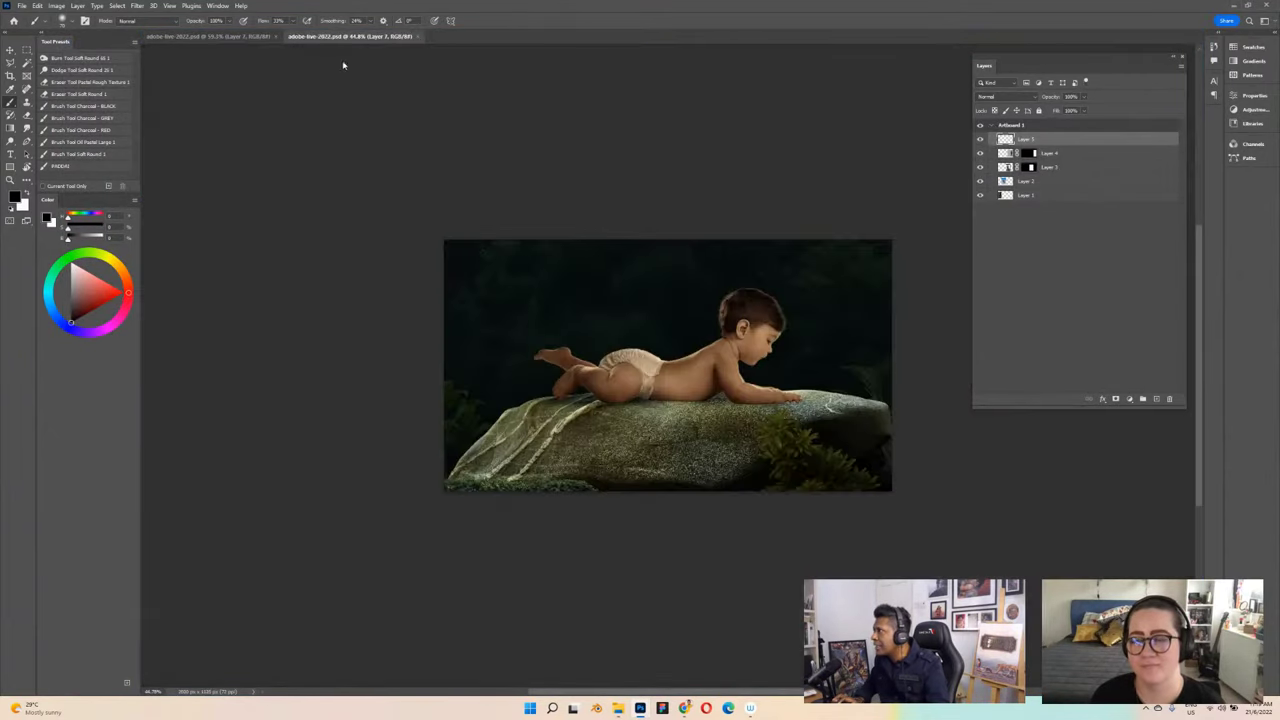
click(217, 6)
Step: Tile both composite views side by side and move the Layers panel down
mouse_move(228, 17)
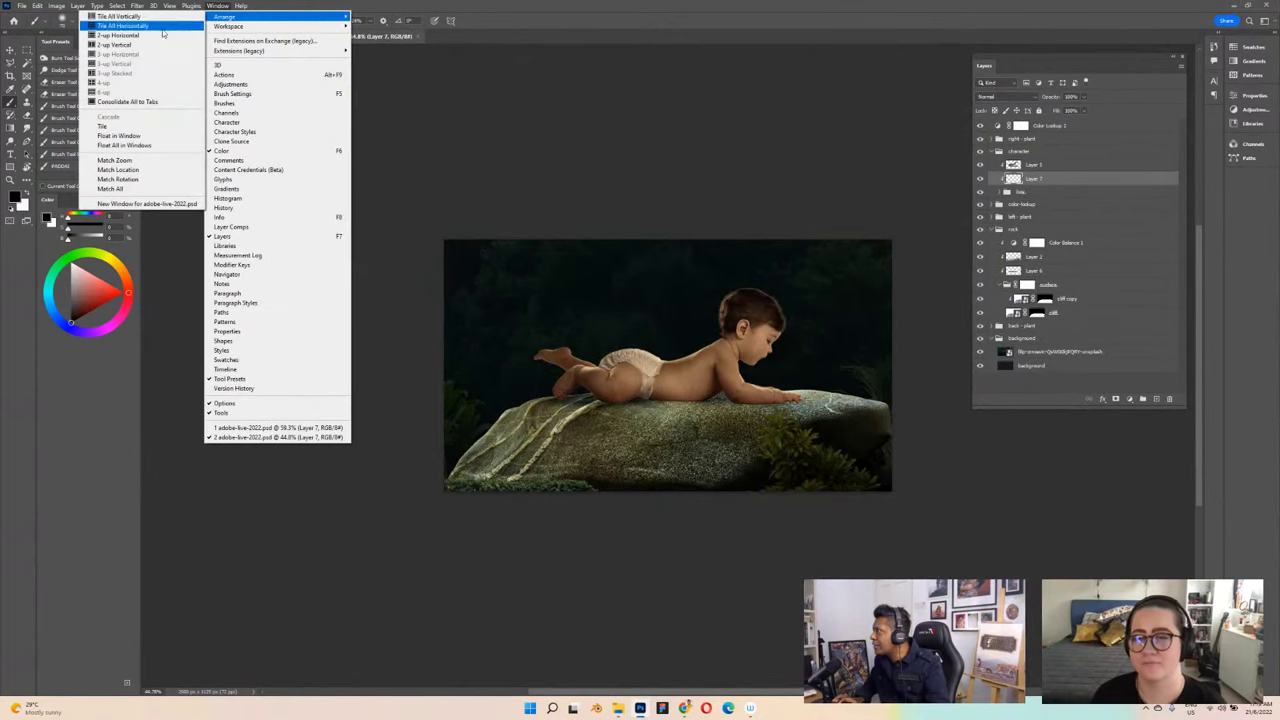
click(118, 44)
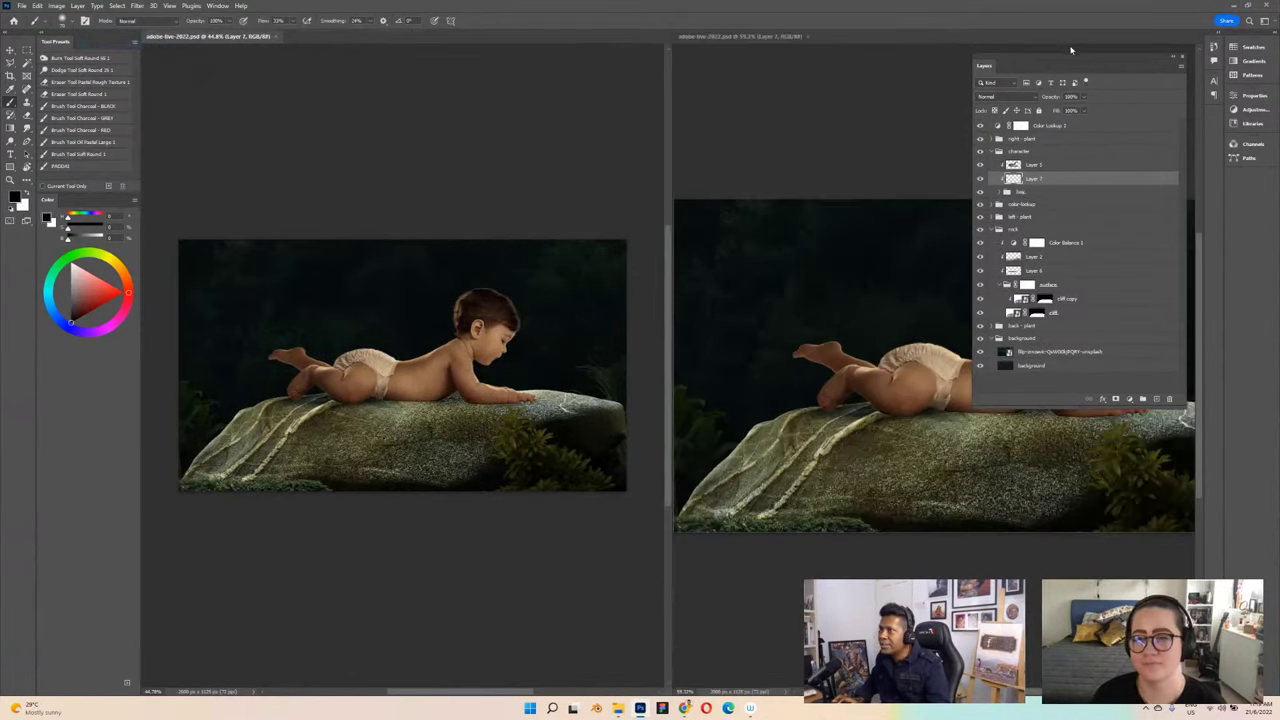
drag(1070, 49, 532, 407)
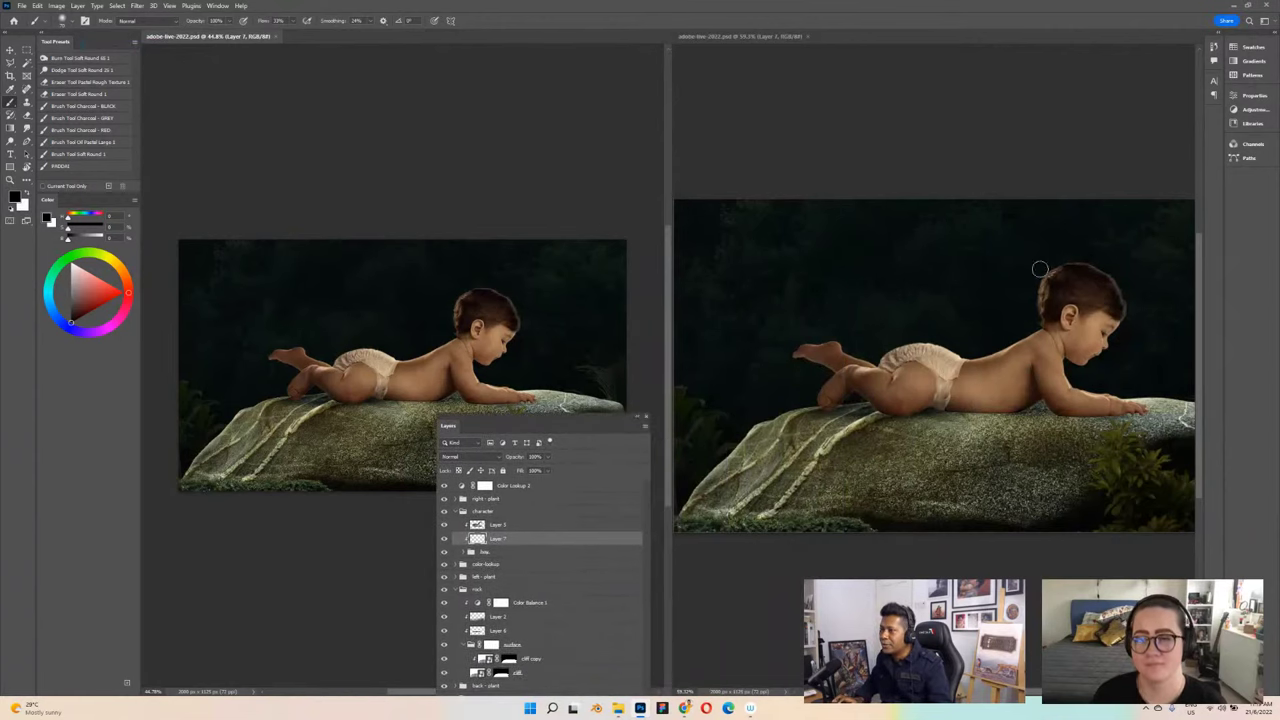
scroll(1040, 269, up, 5)
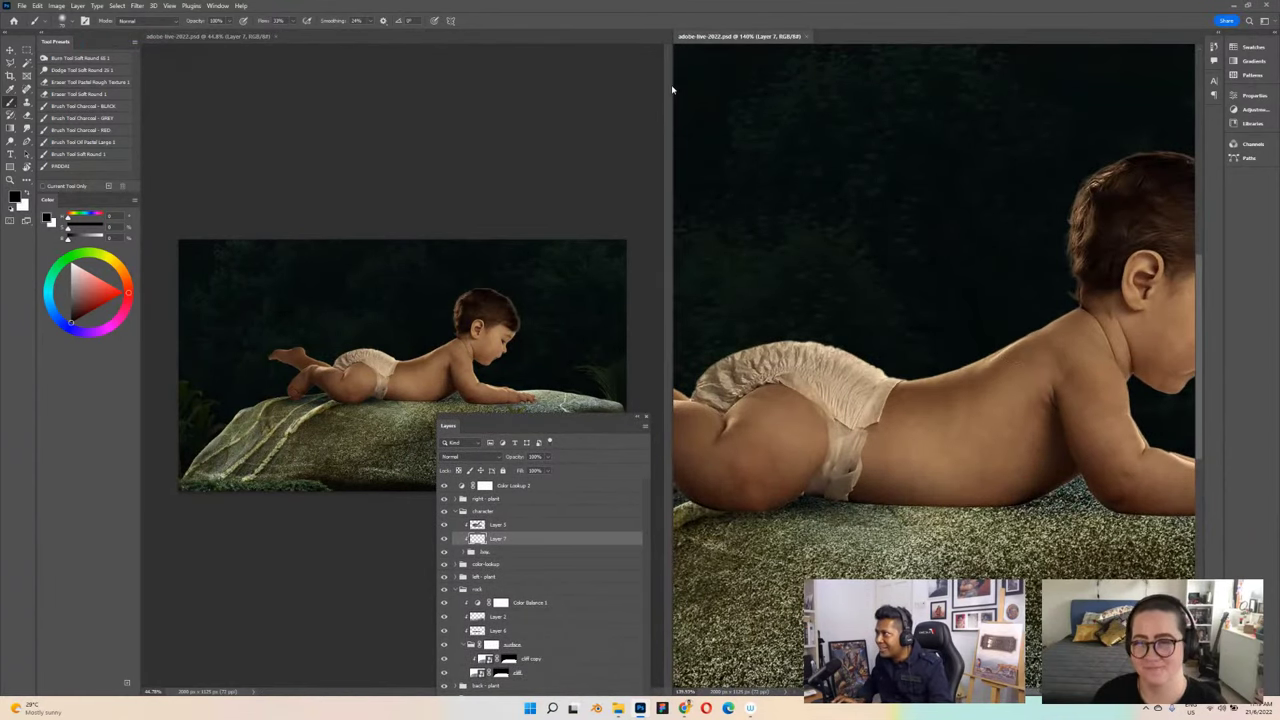
scroll(660, 85, up, 5)
drag(339, 451, 477, 357)
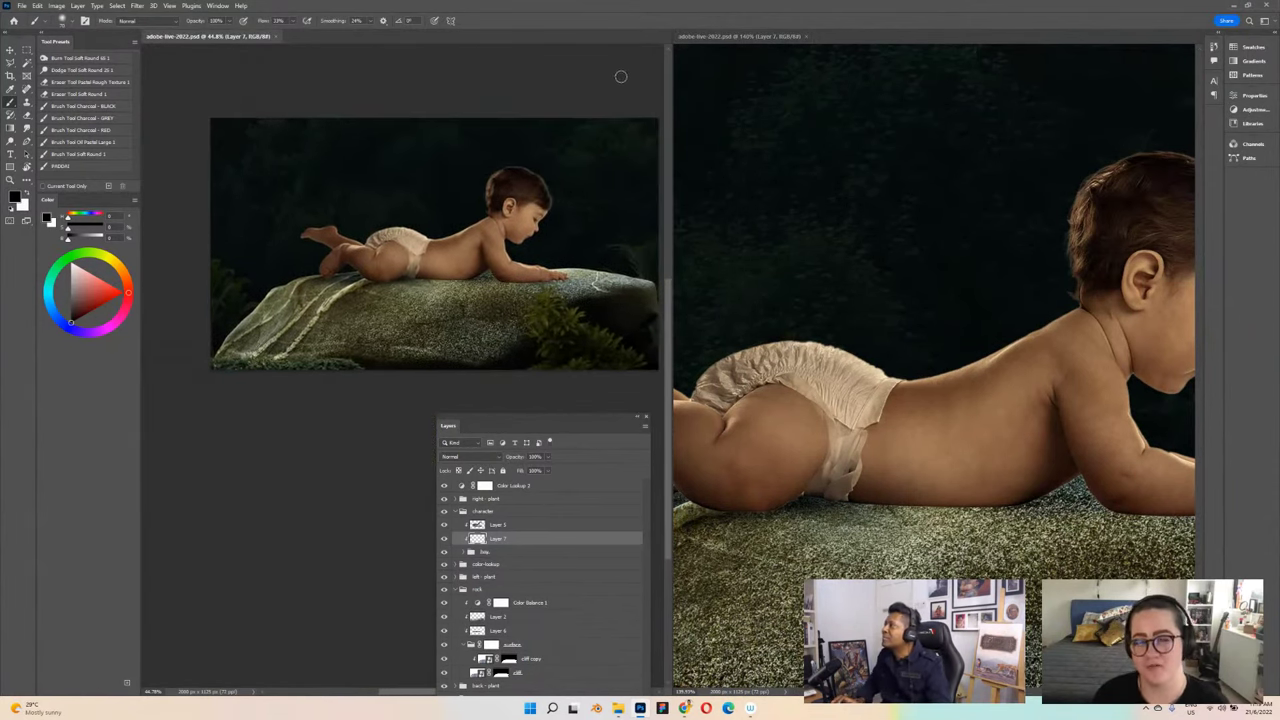
Step: Close the 44.8% view, zoom the remaining one to 105%, and move Layers to the upper right
click(274, 37)
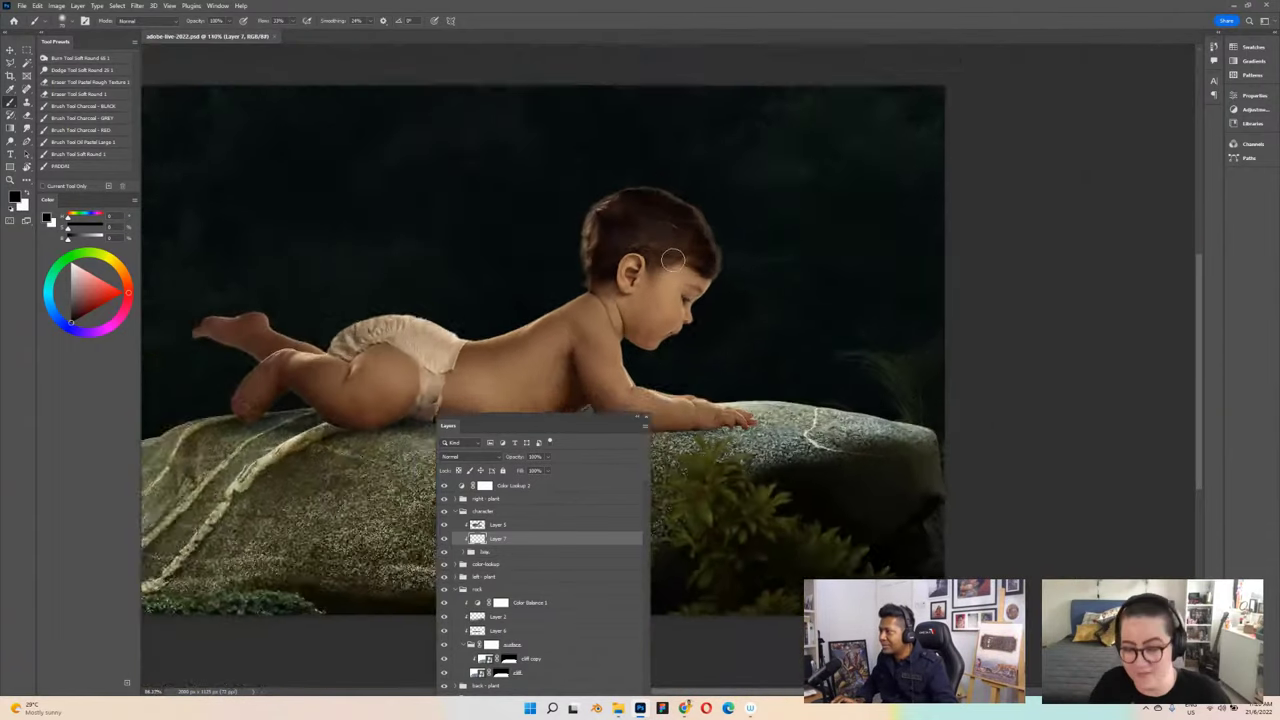
scroll(800, 320, down, 2)
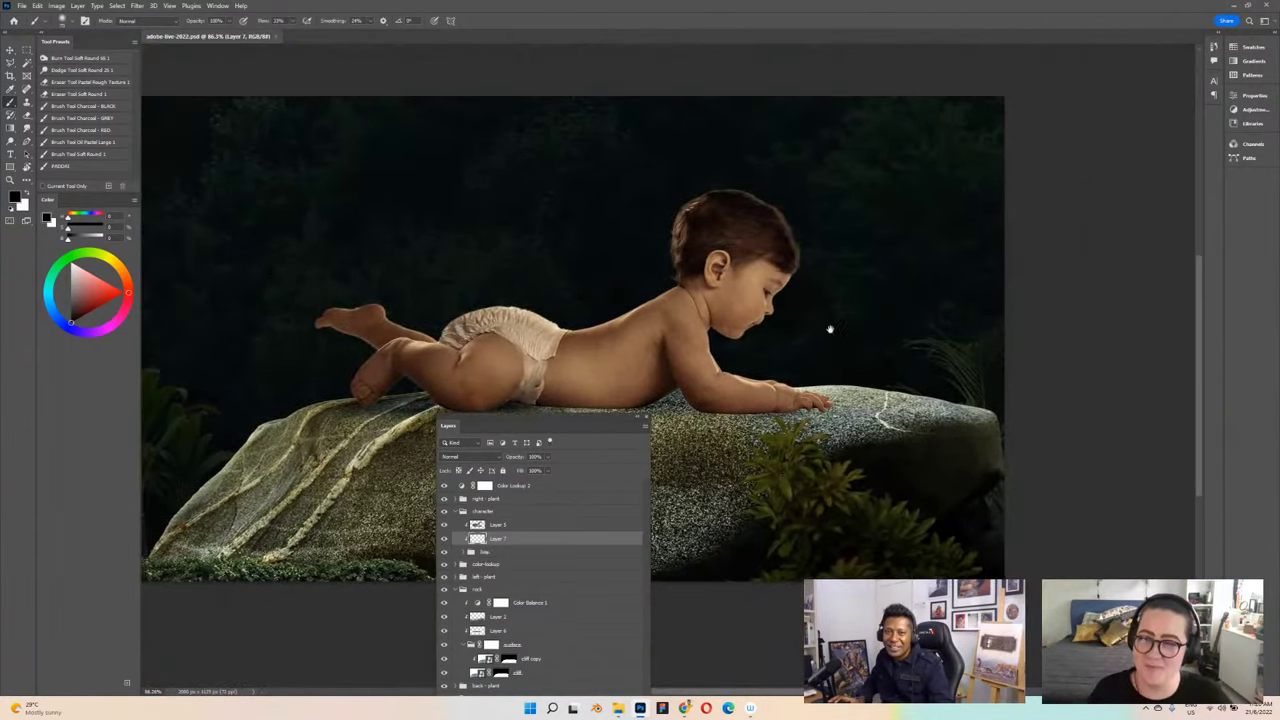
scroll(770, 365, up, 1)
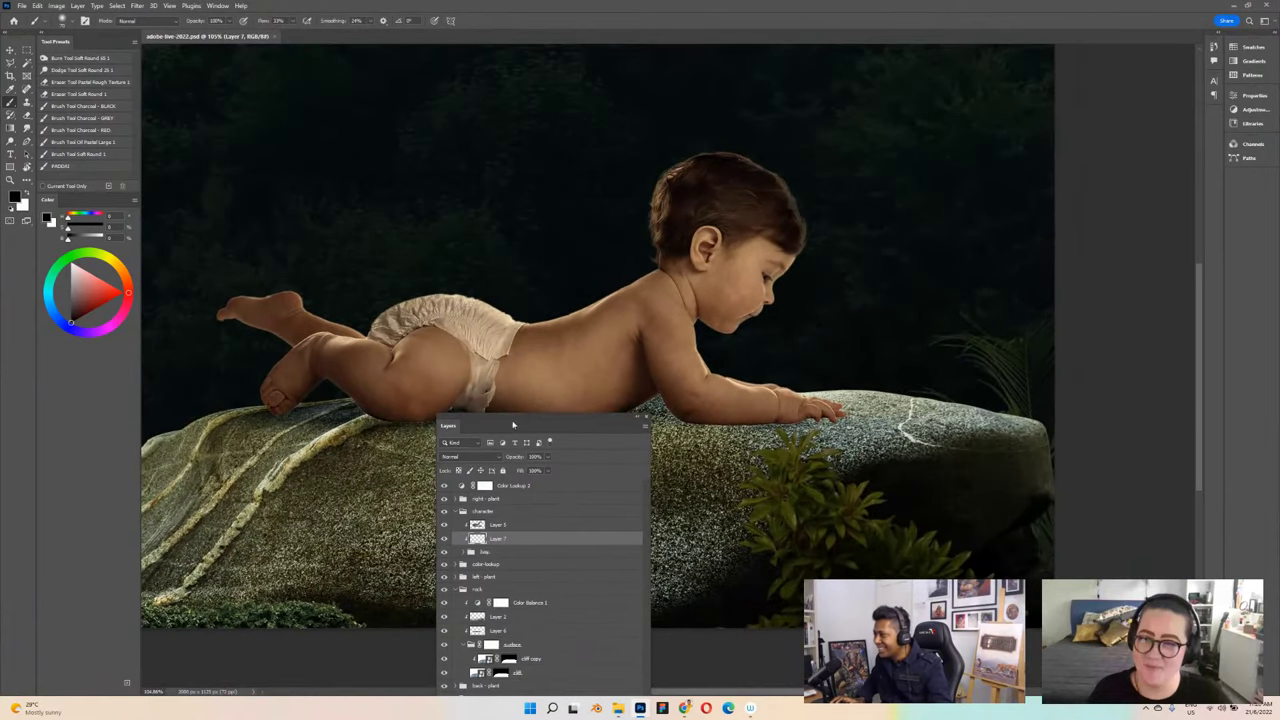
drag(500, 421, 1074, 78)
scroll(768, 257, up, 2)
scroll(818, 242, up, 1)
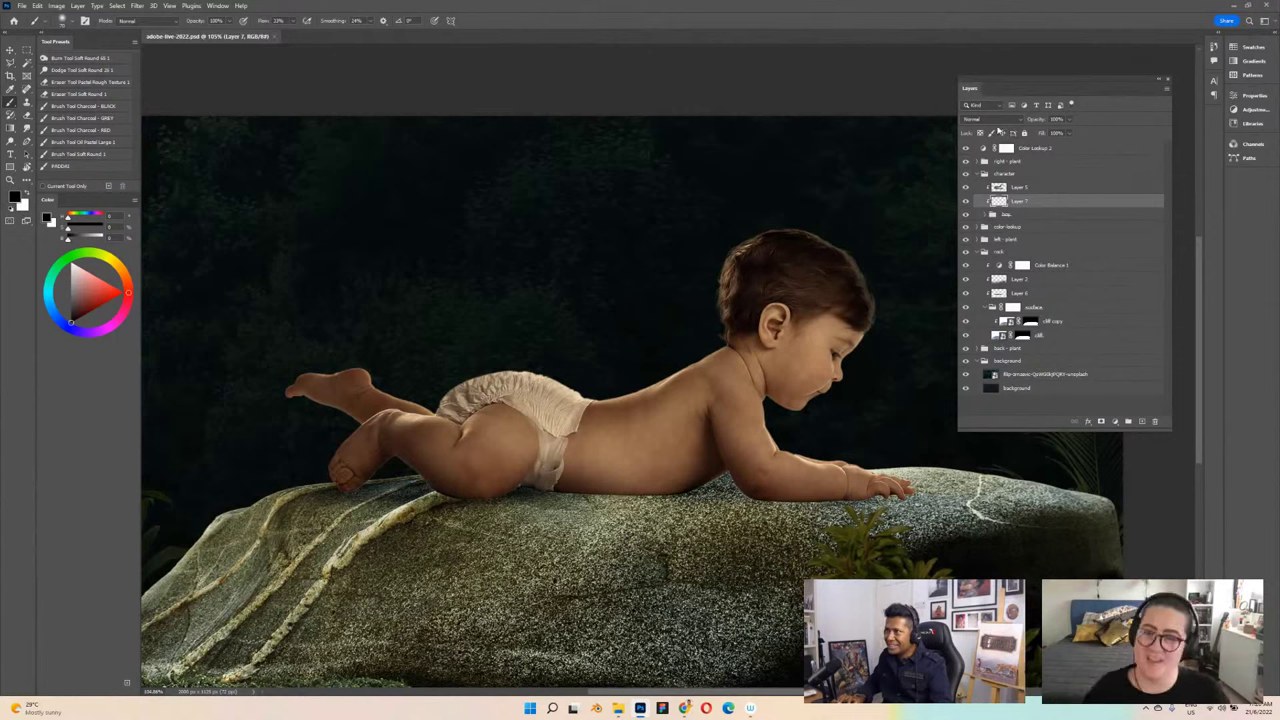
Step: Set Layer 7 to Overlay and pick a deep red painting colour
click(997, 120)
click(996, 241)
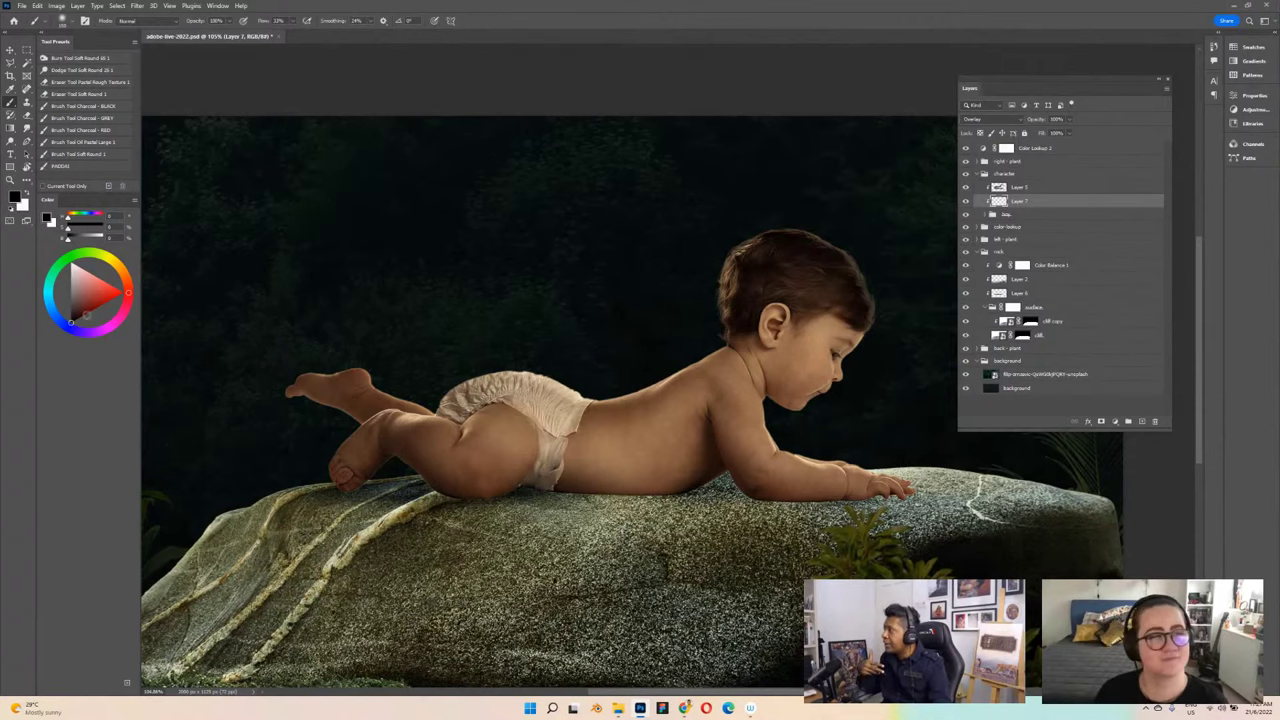
click(110, 298)
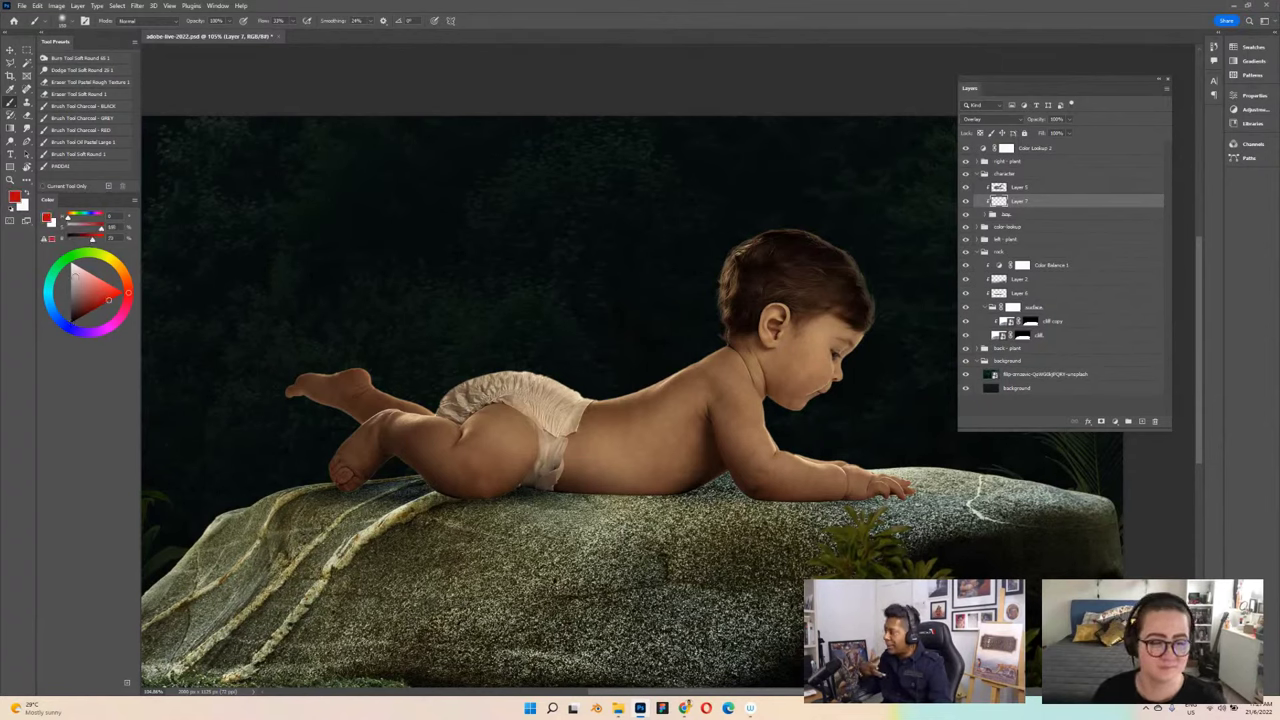
click(91, 288)
drag(91, 288, 94, 307)
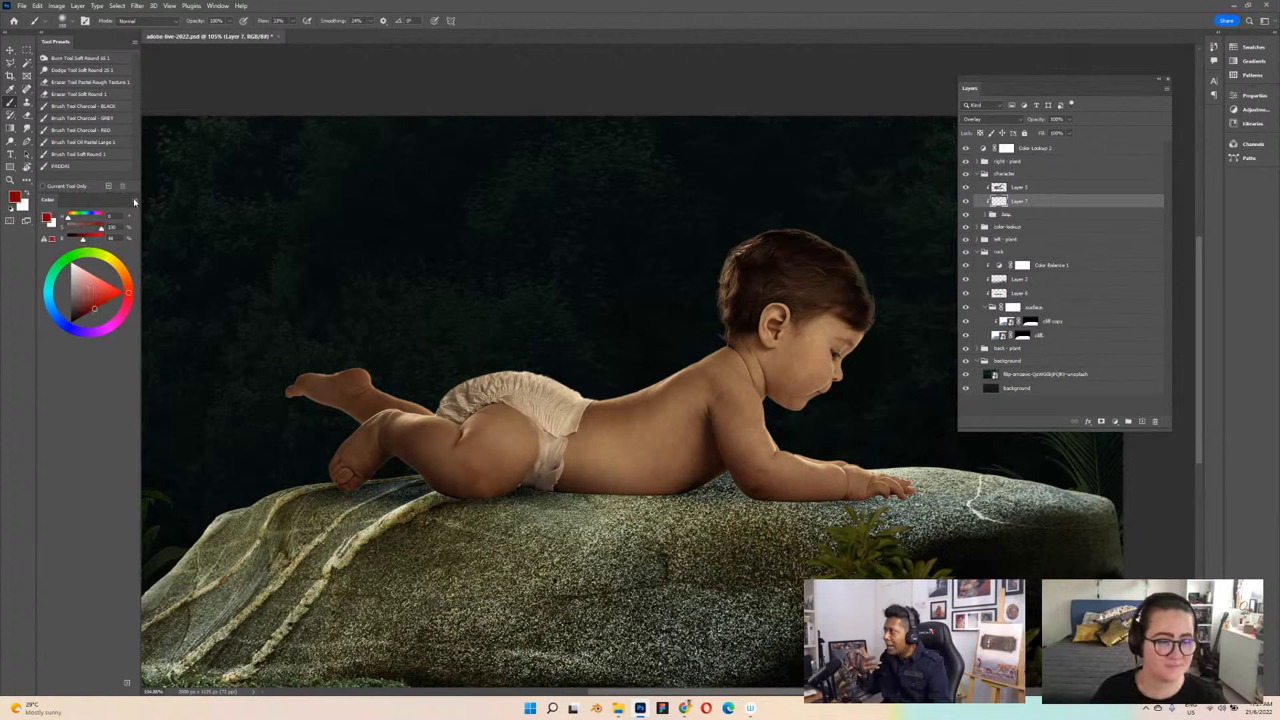
Step: Switch the Color panel to the brightness cube display and back to the Color Wheel
click(134, 202)
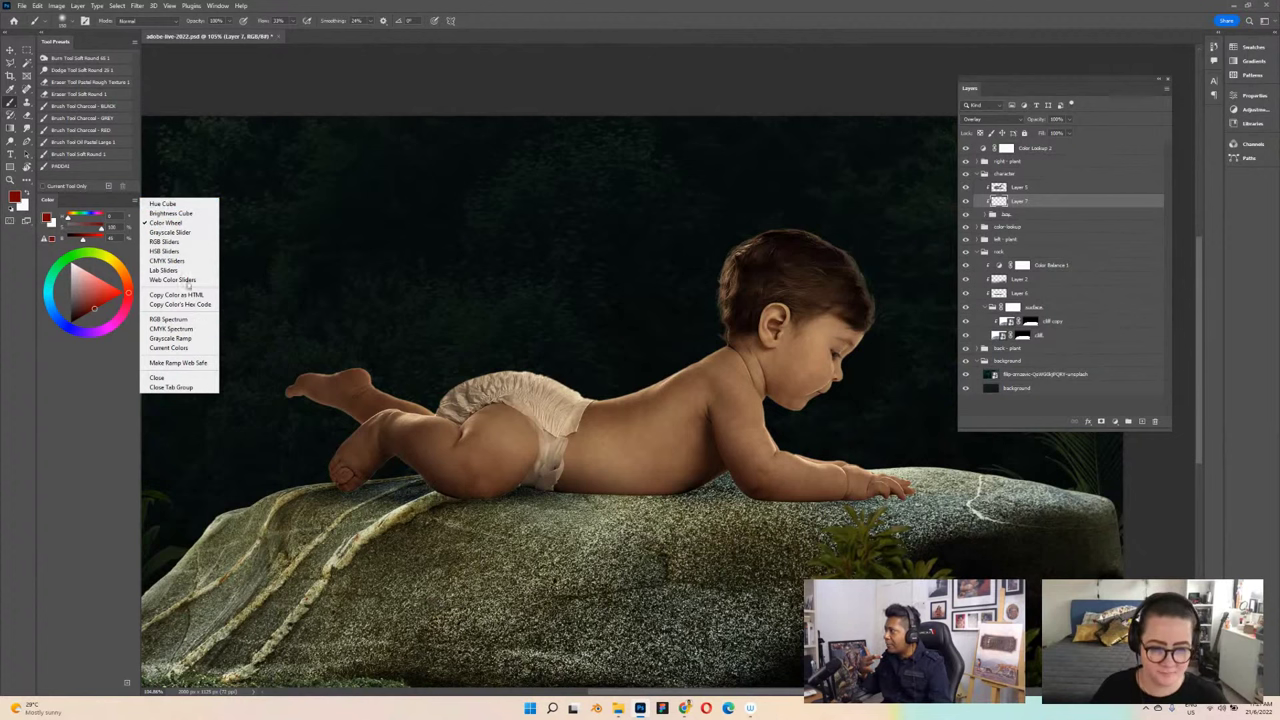
click(122, 201)
click(136, 202)
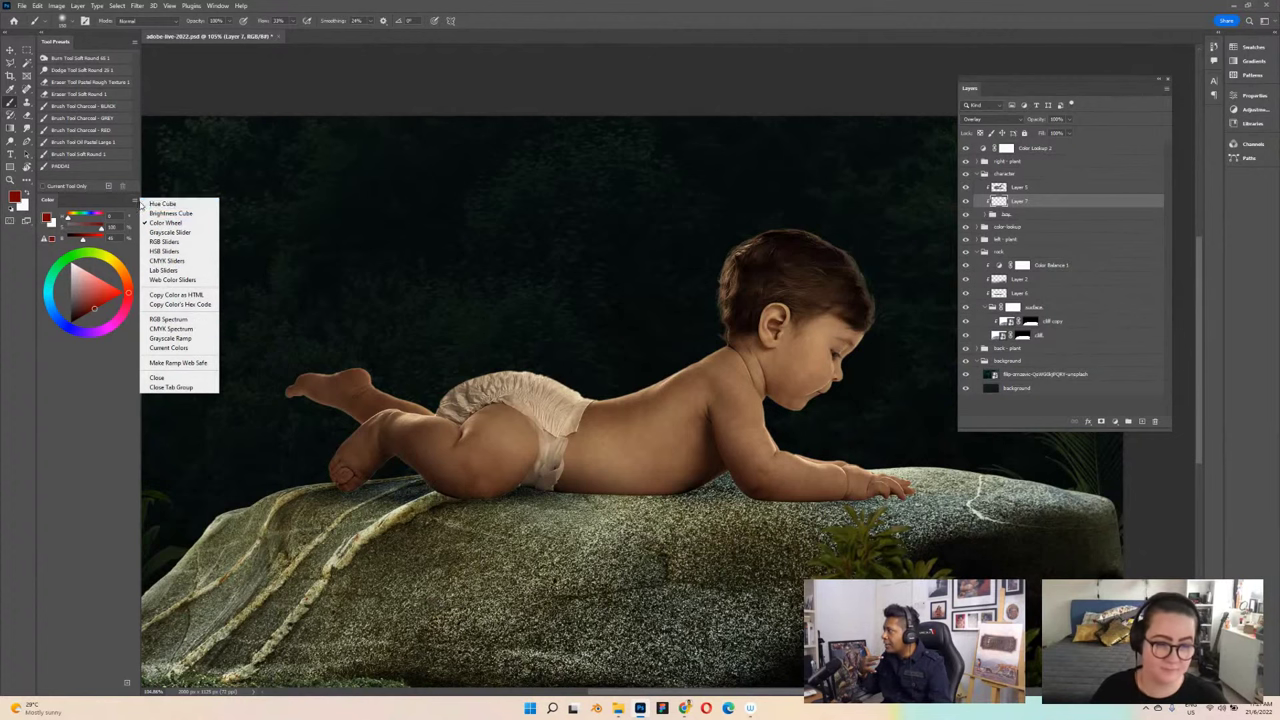
click(170, 213)
click(134, 202)
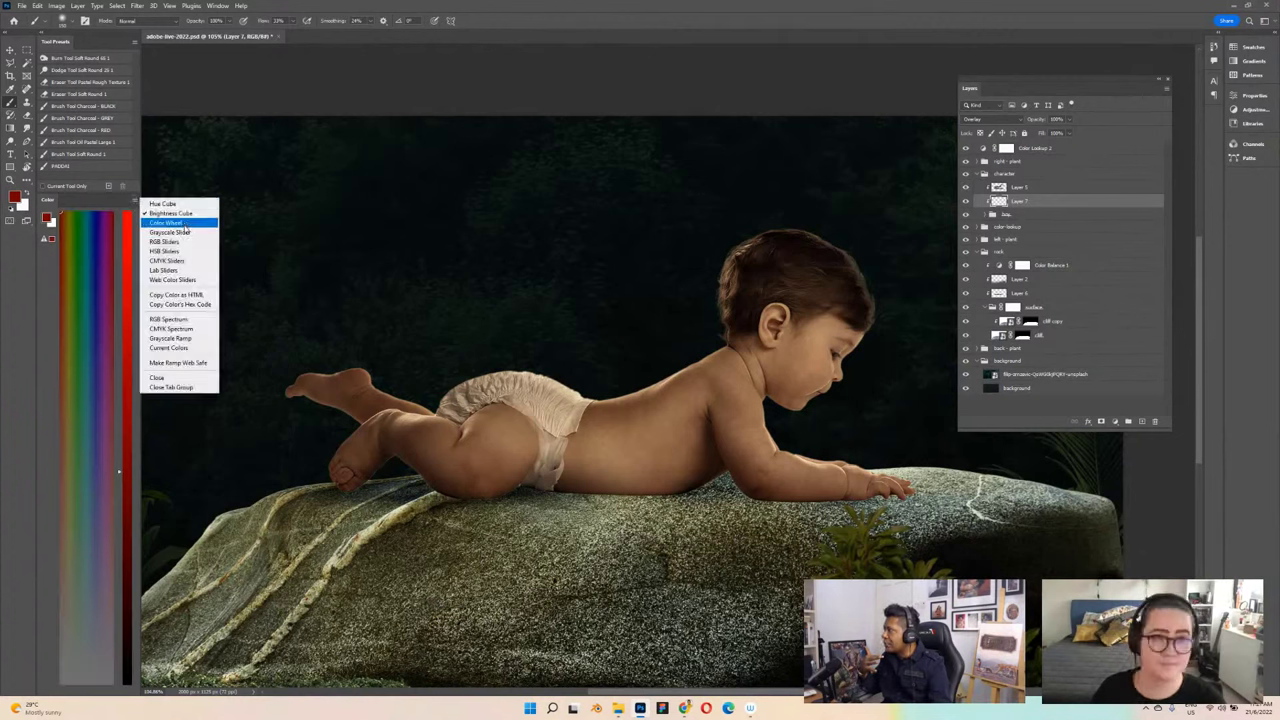
click(180, 222)
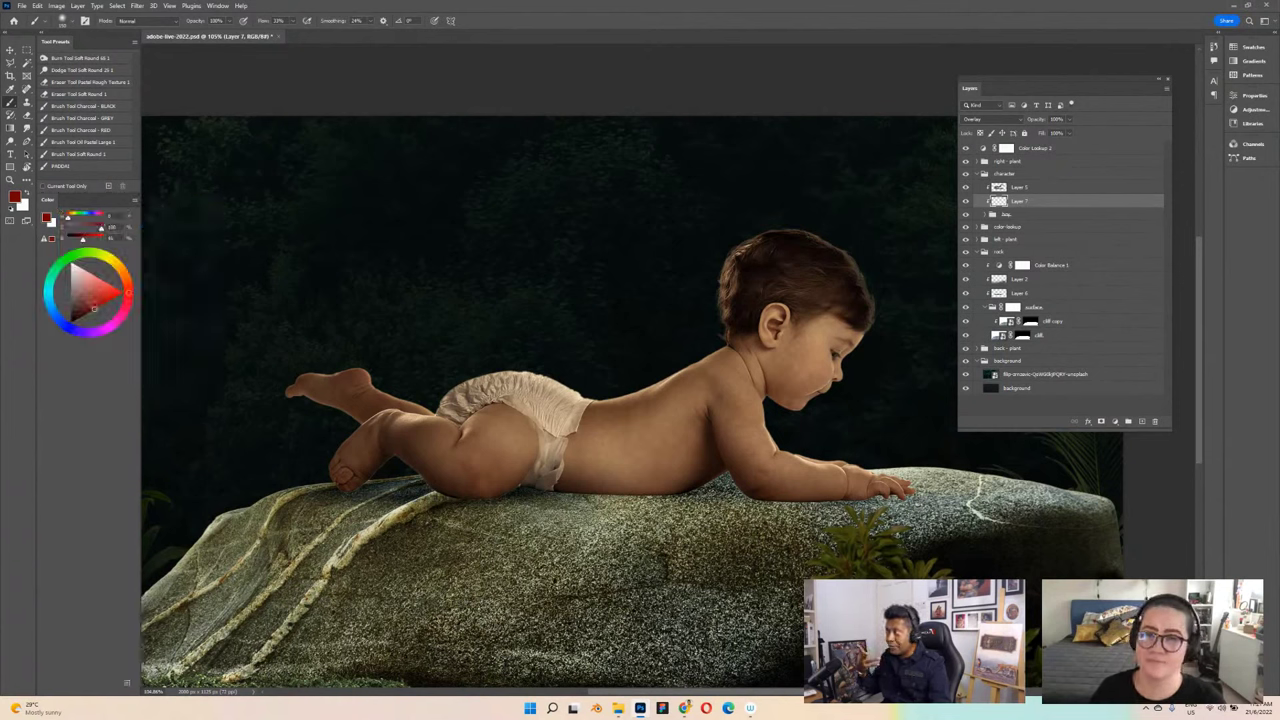
Step: Set the painting colour to near-black, switch to the Move tool, and save the composite
mouse_move(93, 307)
mouse_down()
mouse_move(112, 316)
mouse_move(98, 304)
mouse_up()
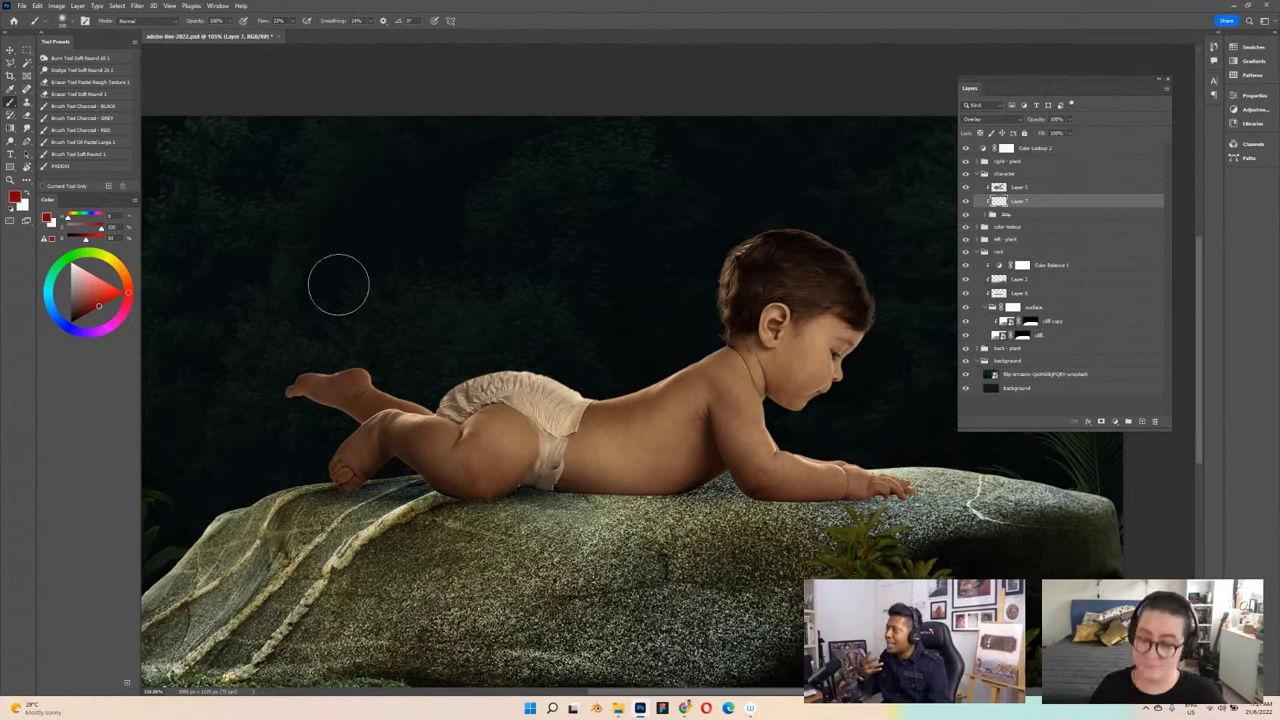
drag(100, 311, 70, 322)
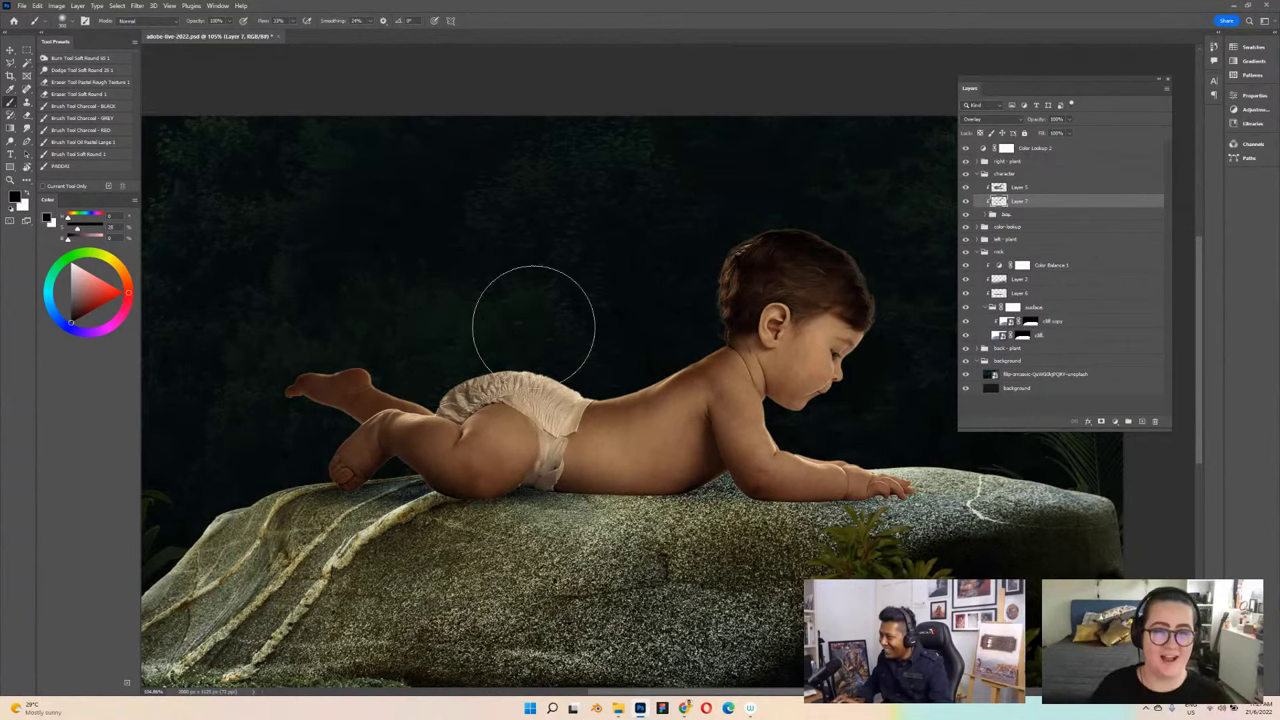
key(v)
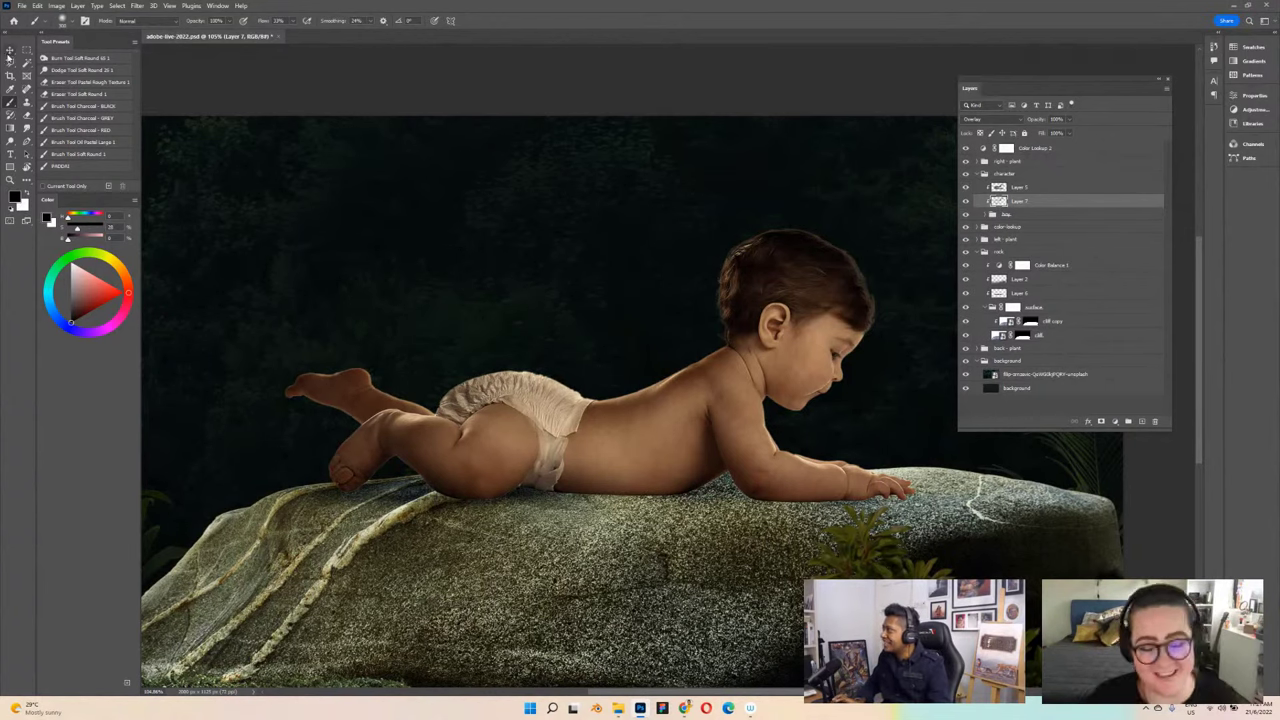
key(ctrl+s)
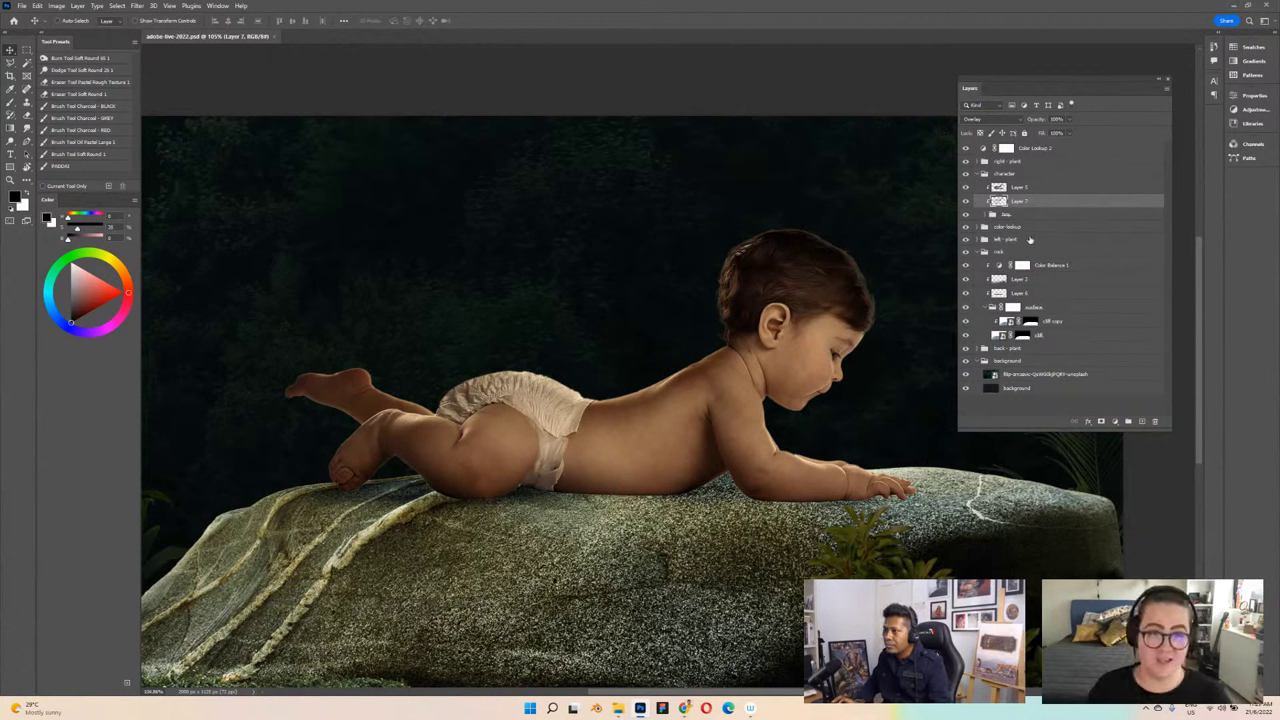
Step: Add a new Layer 8 above Layer 6 with Overlay blending, then save the composite
click(1049, 296)
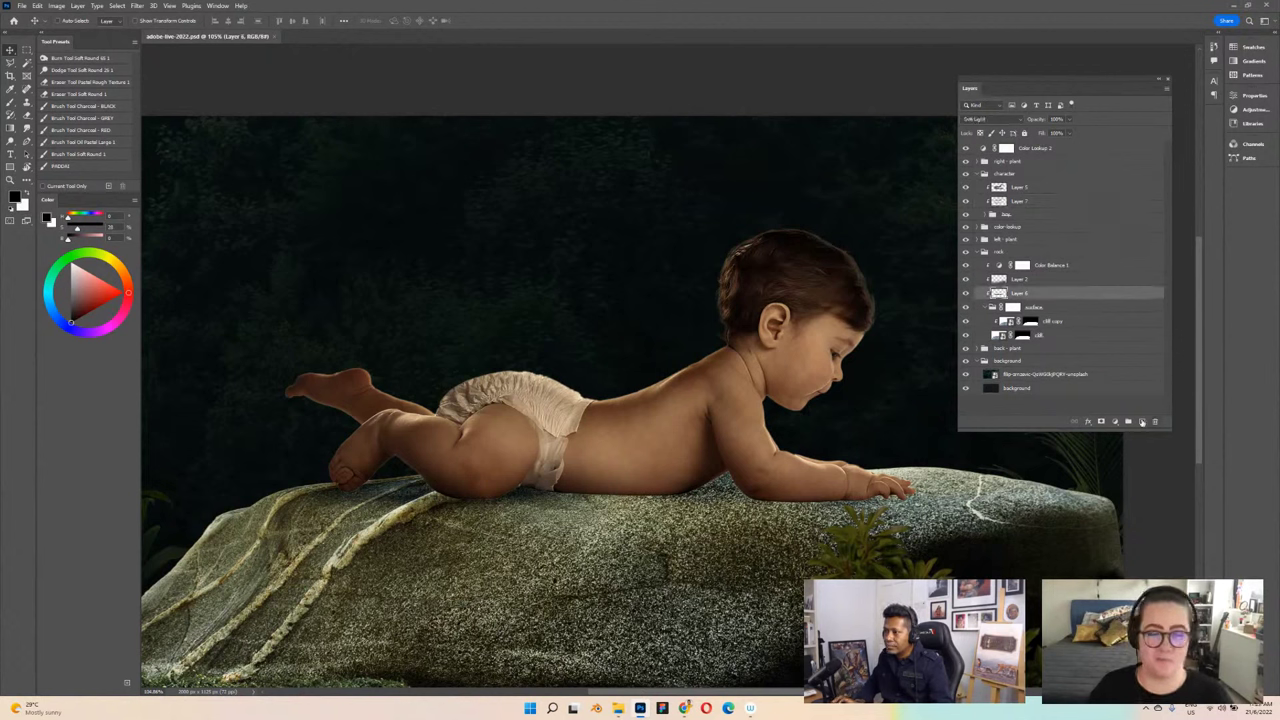
key(b)
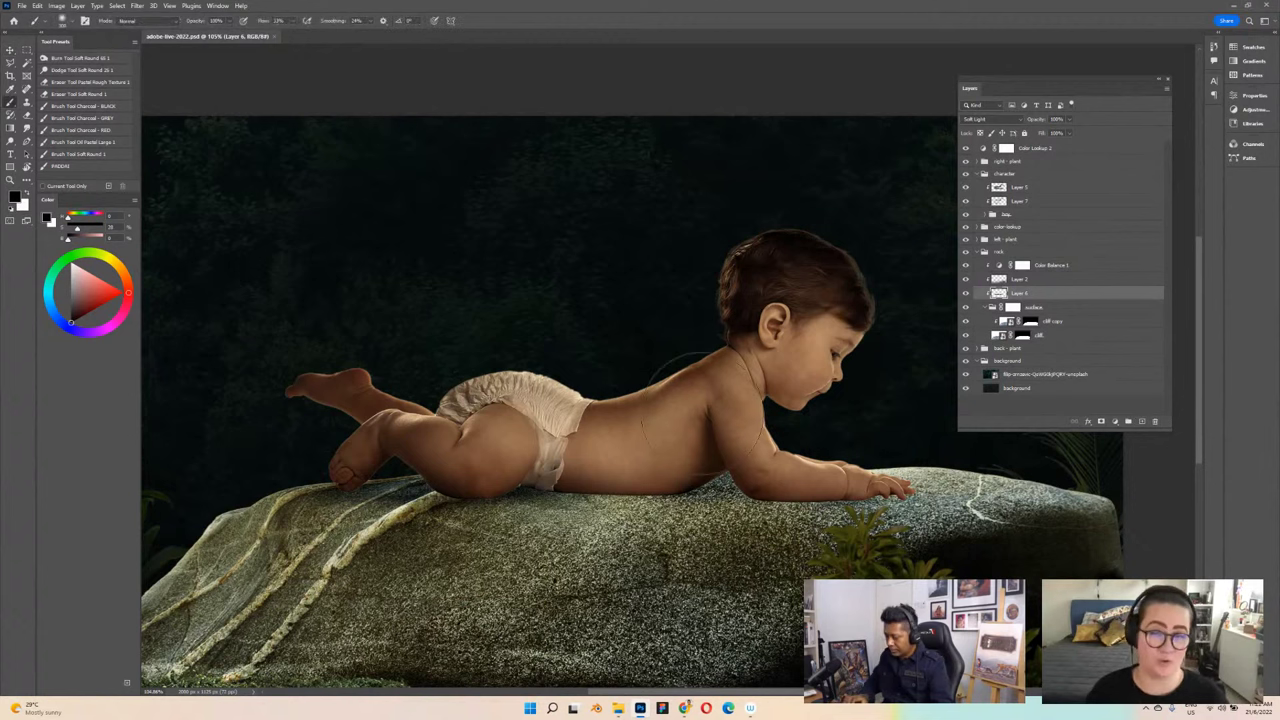
click(1141, 421)
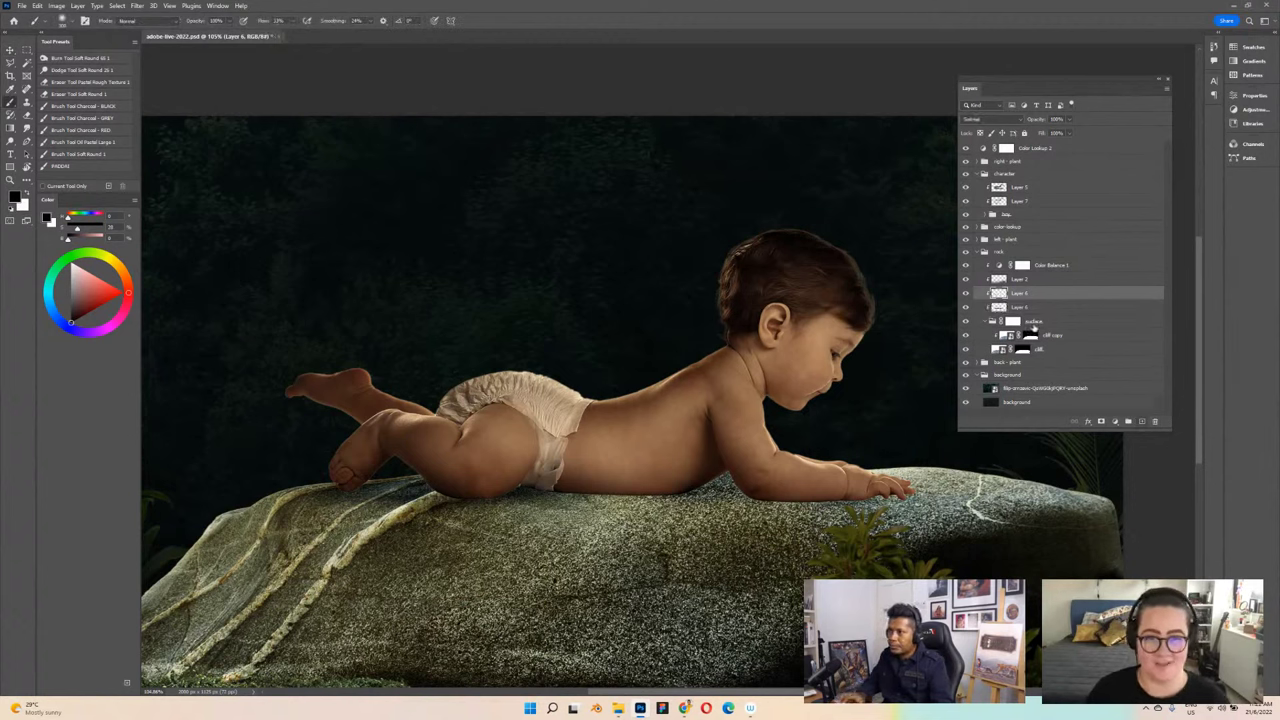
click(1004, 119)
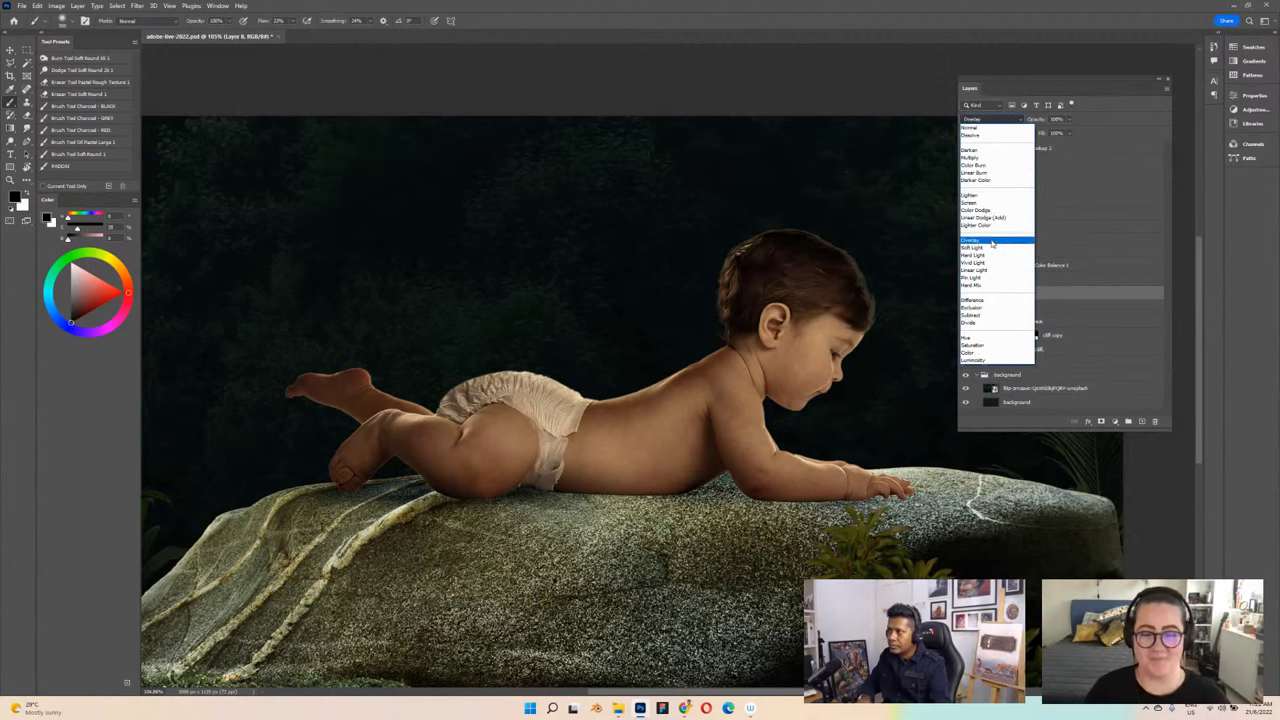
click(1000, 242)
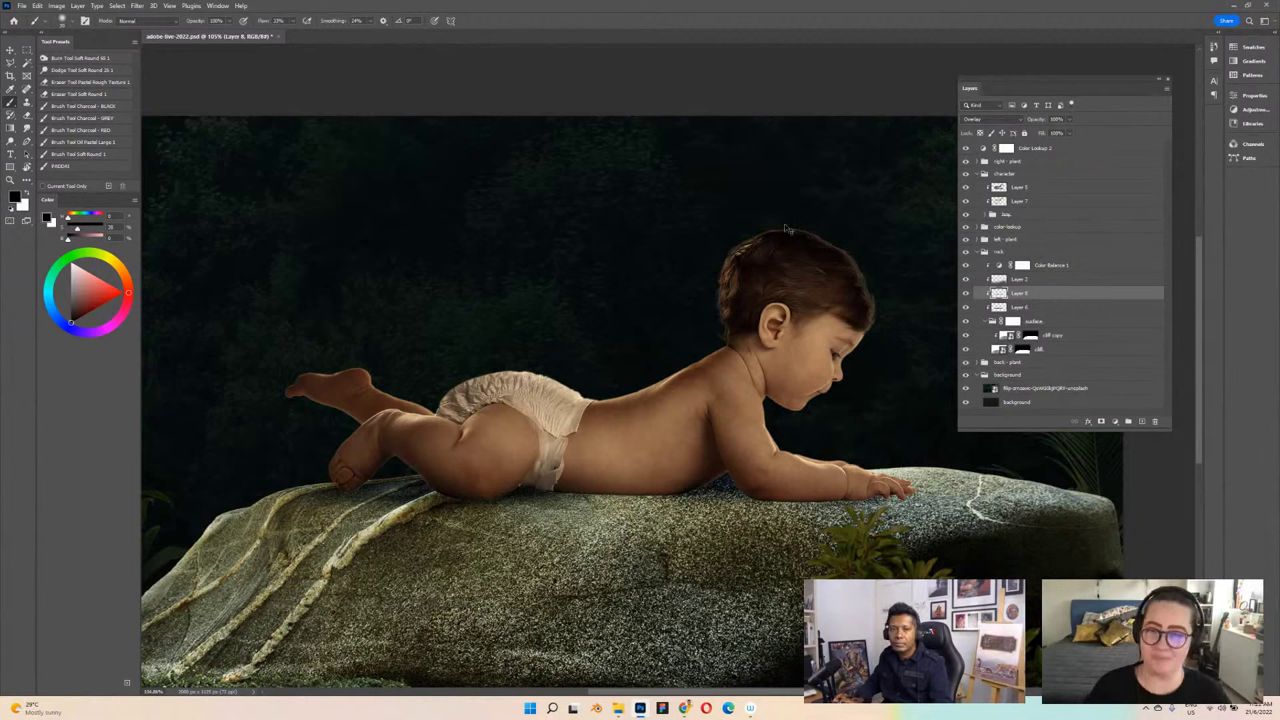
key(ctrl+s)
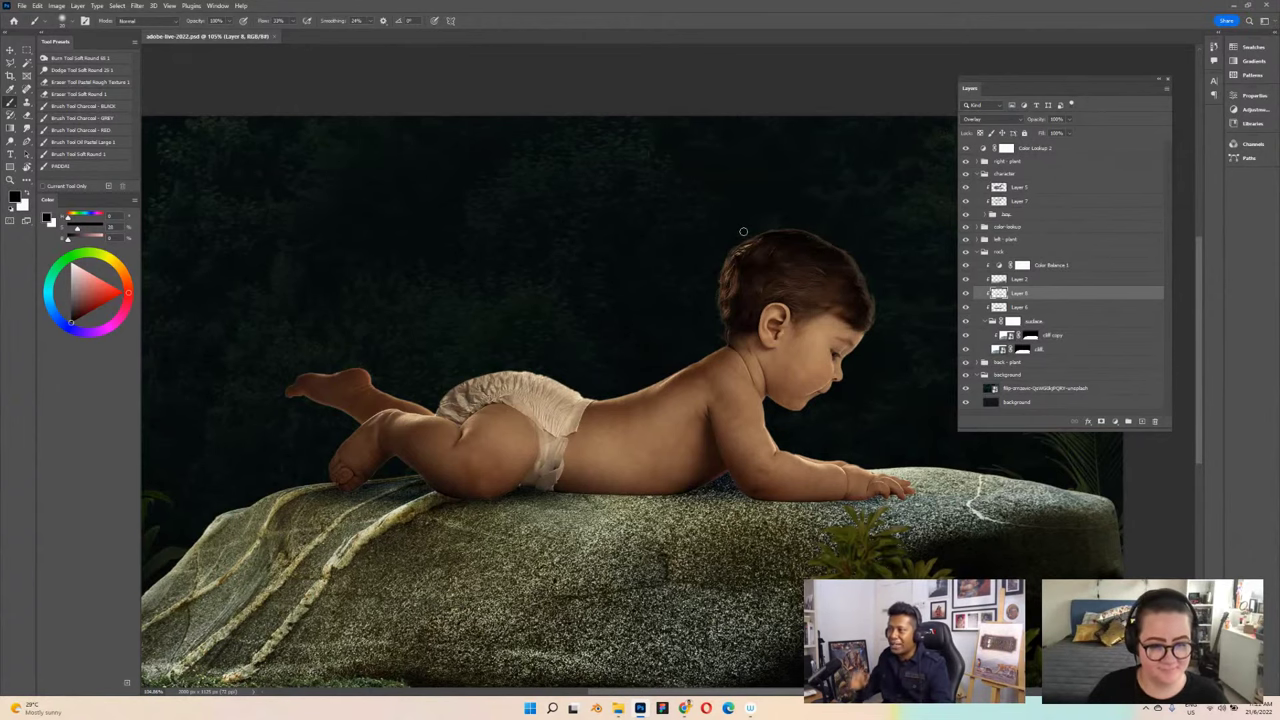
scroll(907, 162, down, 1)
scroll(760, 210, up, 1)
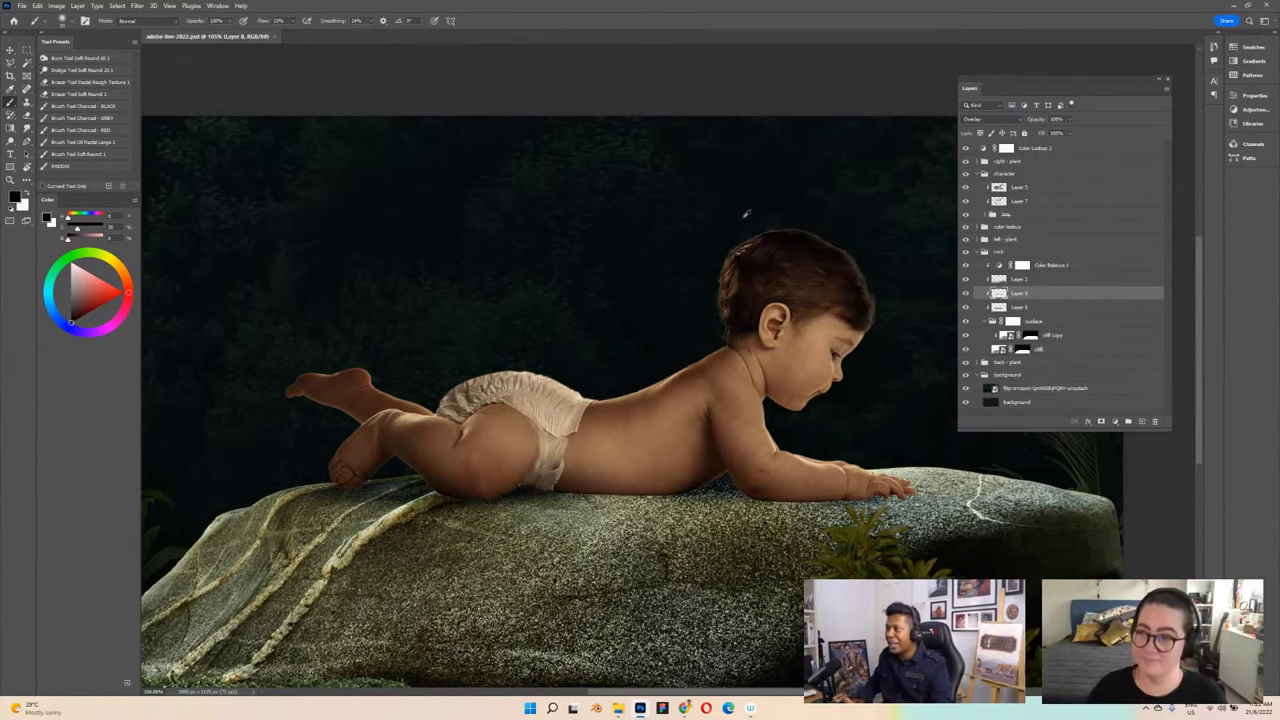
scroll(744, 215, down, 2)
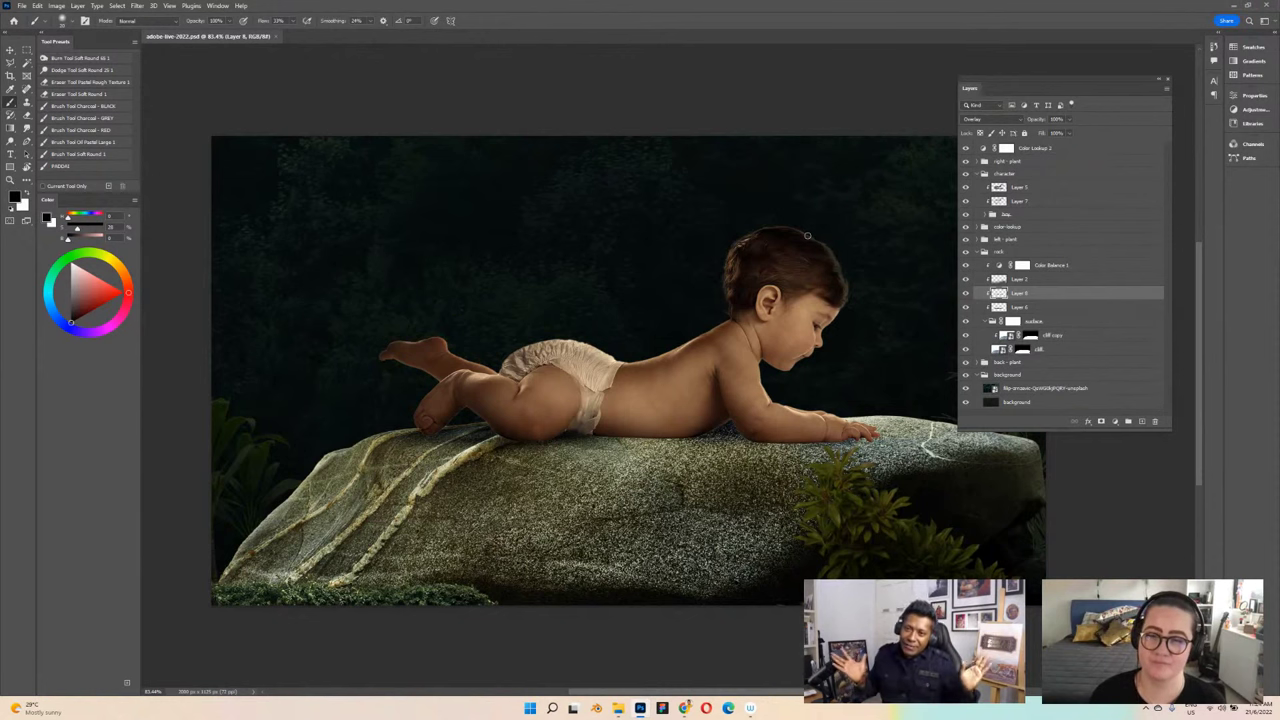
Step: Select the Overlay Layer 7 and zoom and pan over the shaded baby to check it
click(1042, 203)
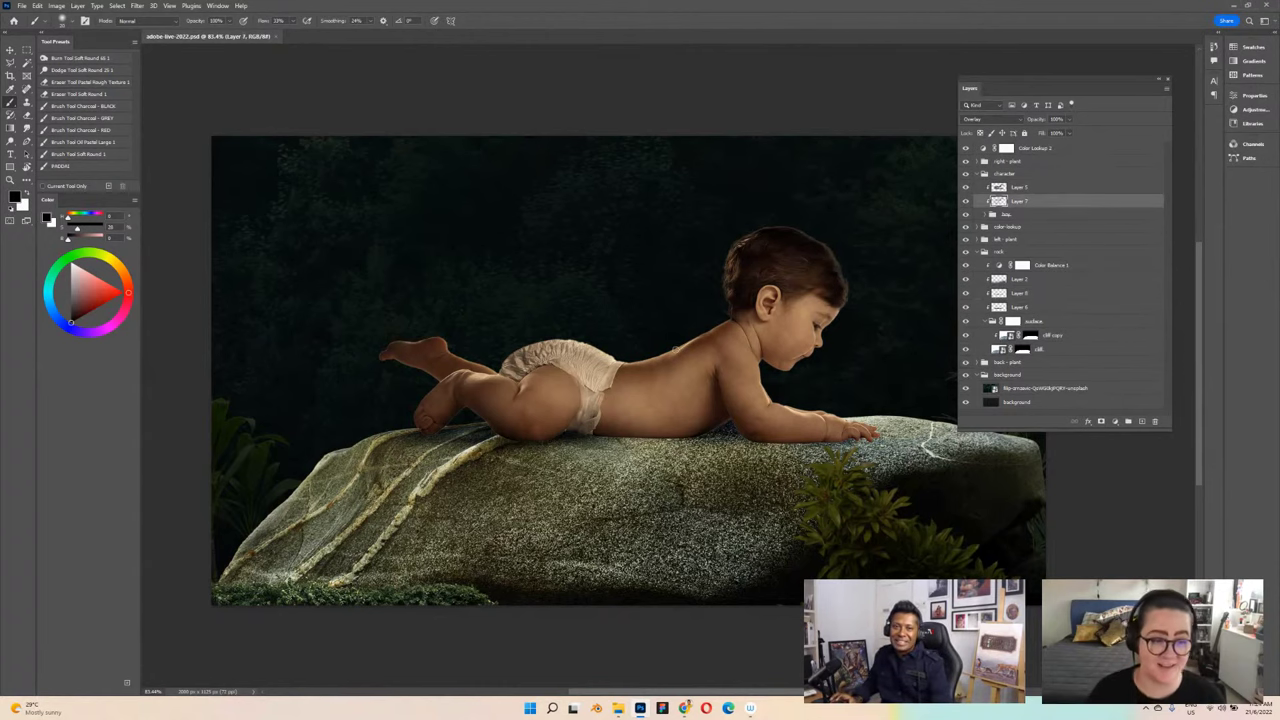
scroll(680, 355, down, 2)
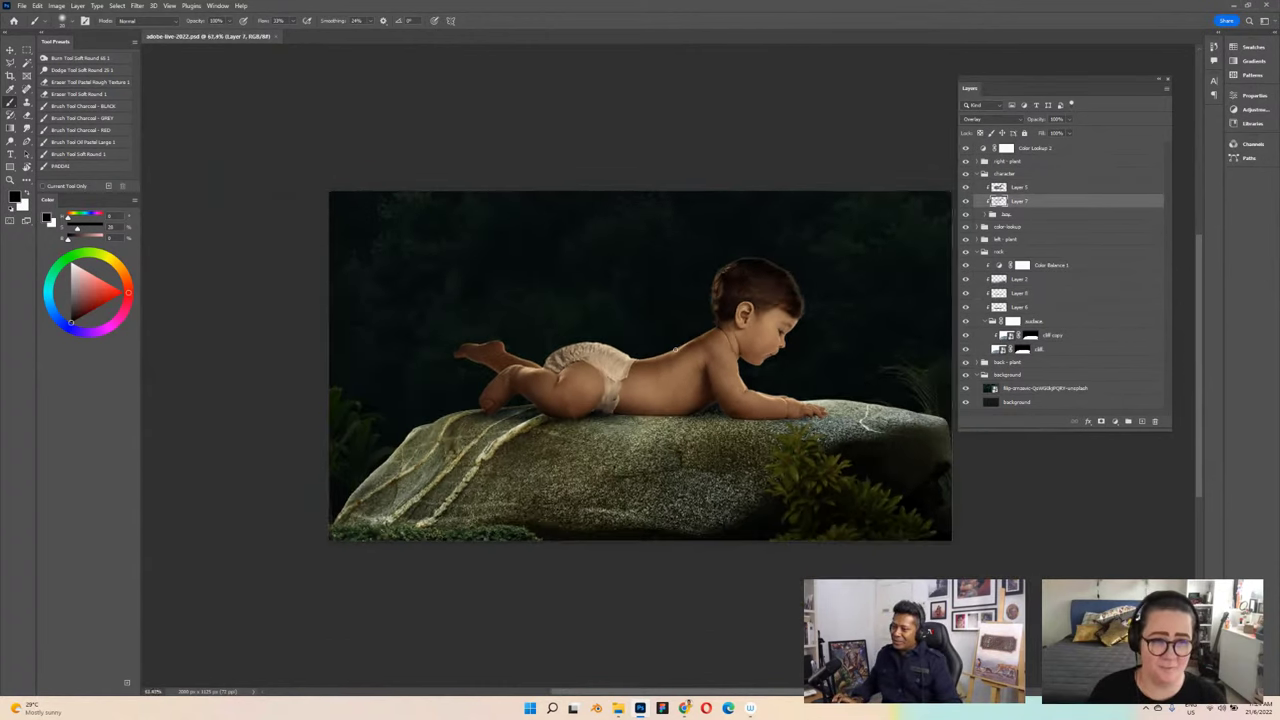
scroll(680, 355, up, 3)
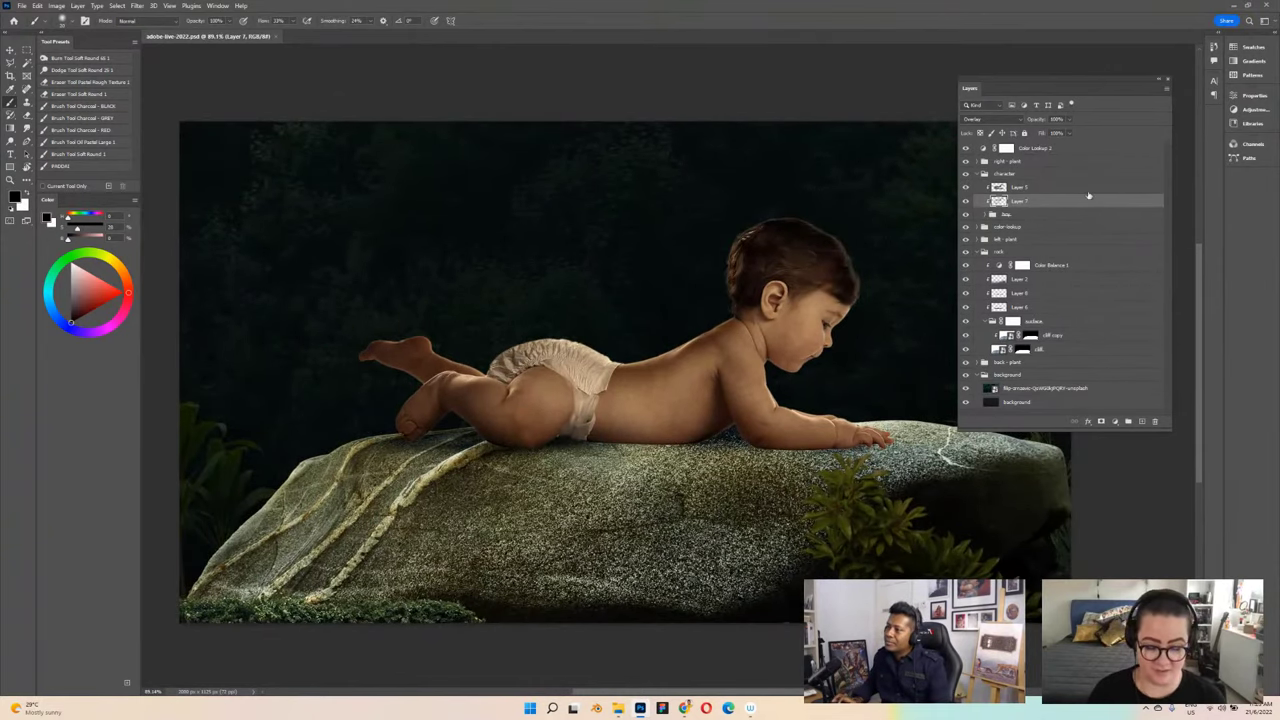
scroll(826, 349, up, 3)
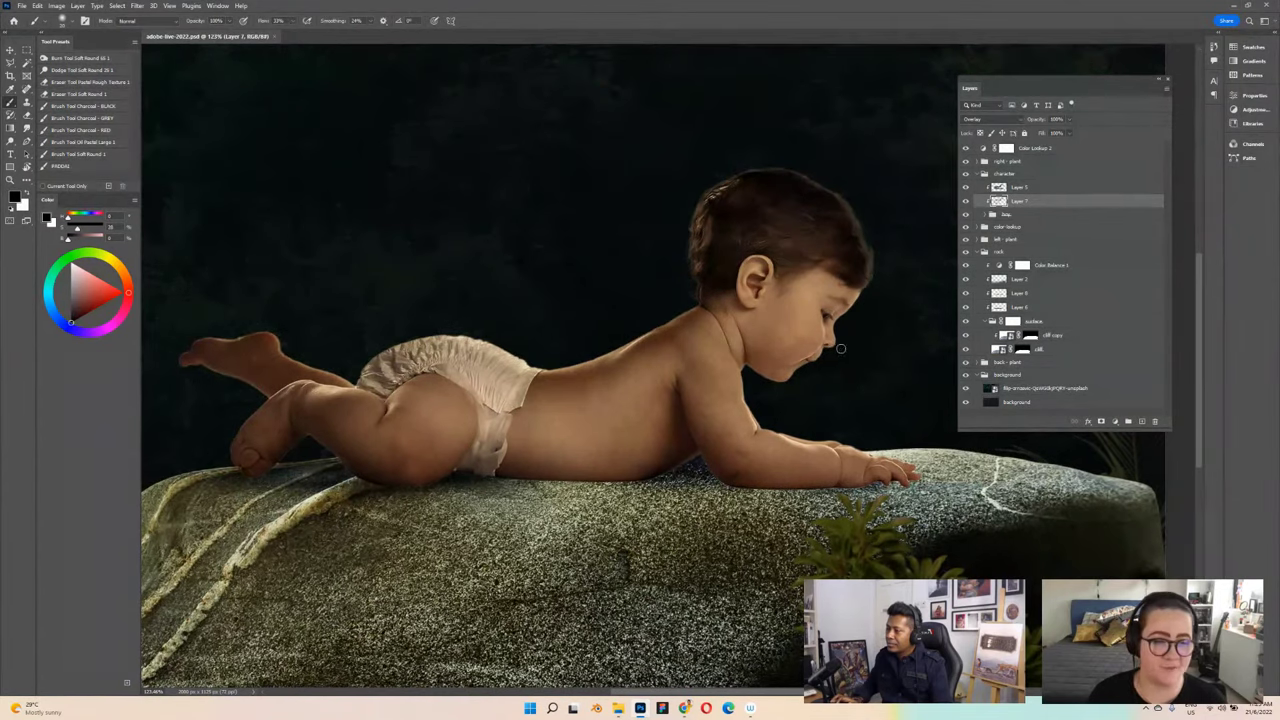
scroll(842, 424, up, 1)
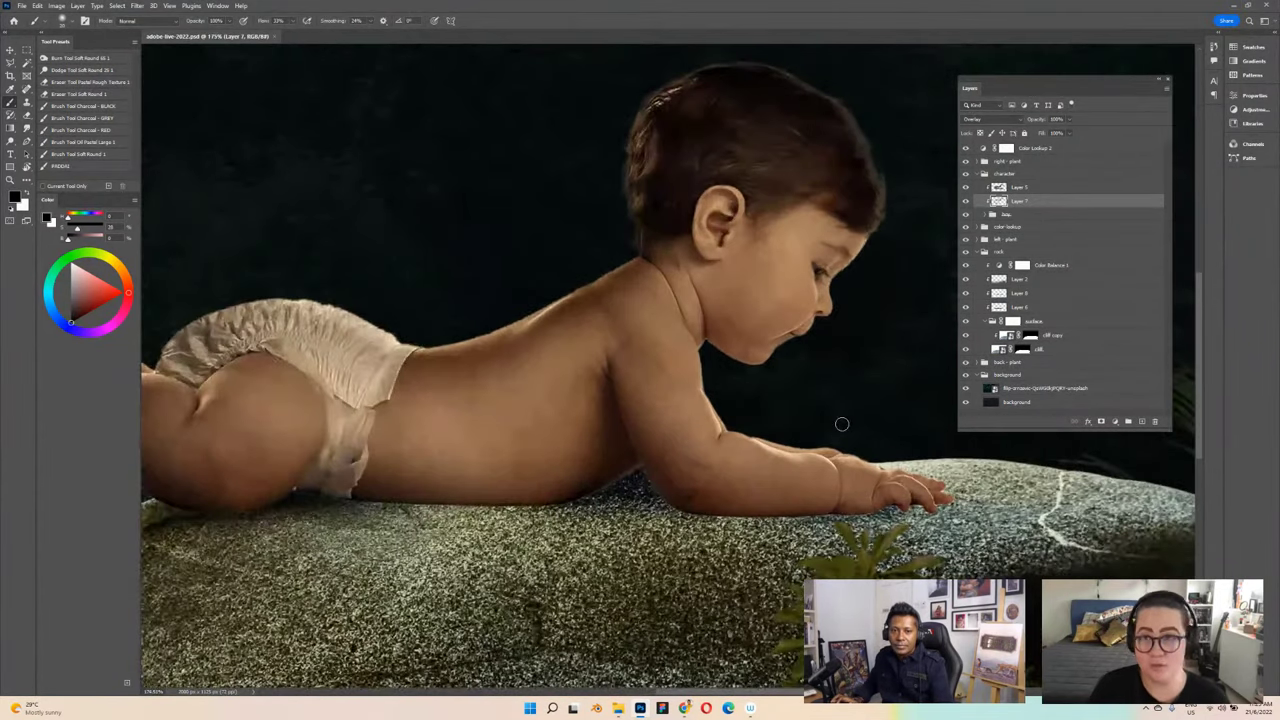
scroll(786, 363, up, 1)
drag(729, 366, 691, 357)
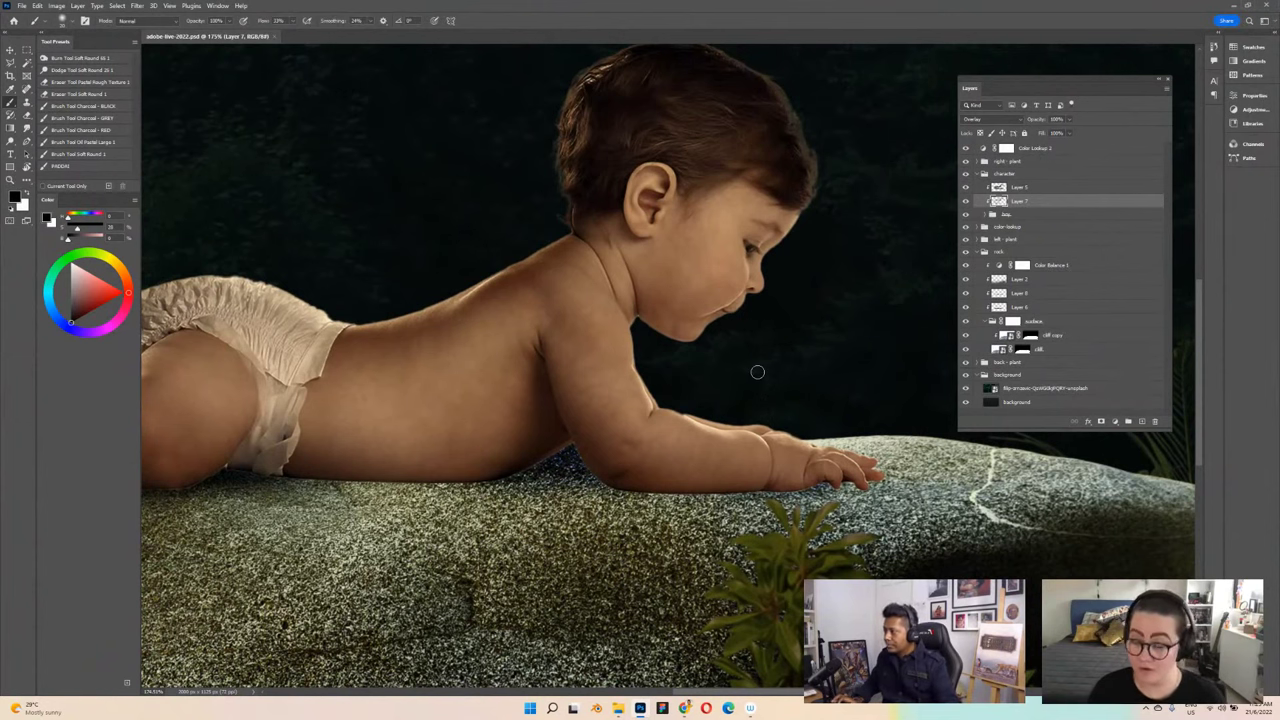
scroll(757, 372, down, 4)
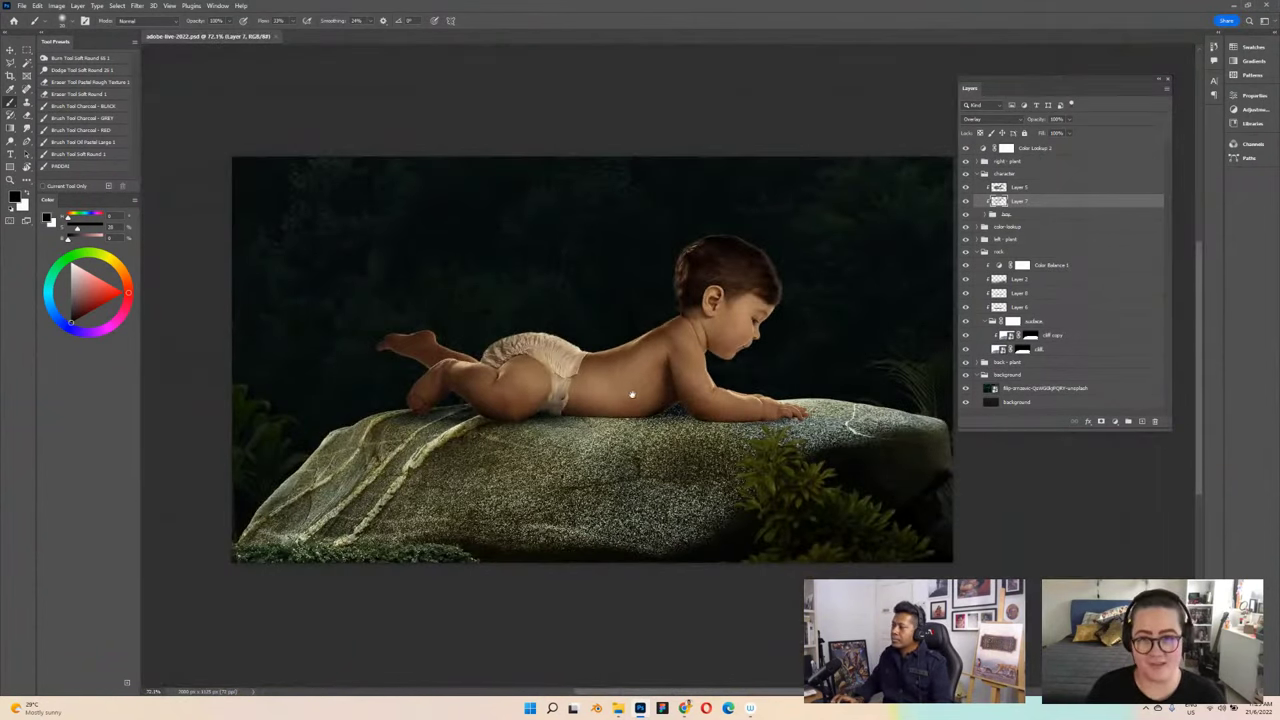
drag(631, 395, 663, 374)
scroll(663, 374, down, 1)
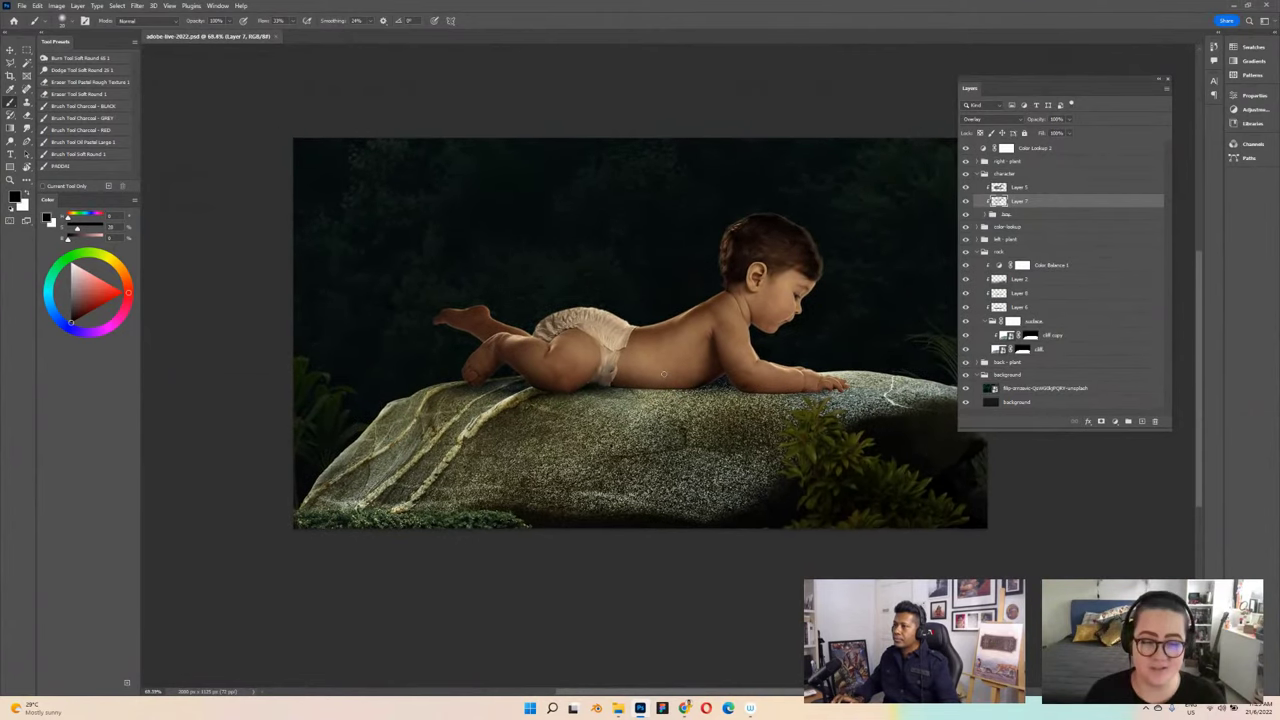
Step: Create a new group named 'cap' above Layer 5 in the character folder
click(1056, 188)
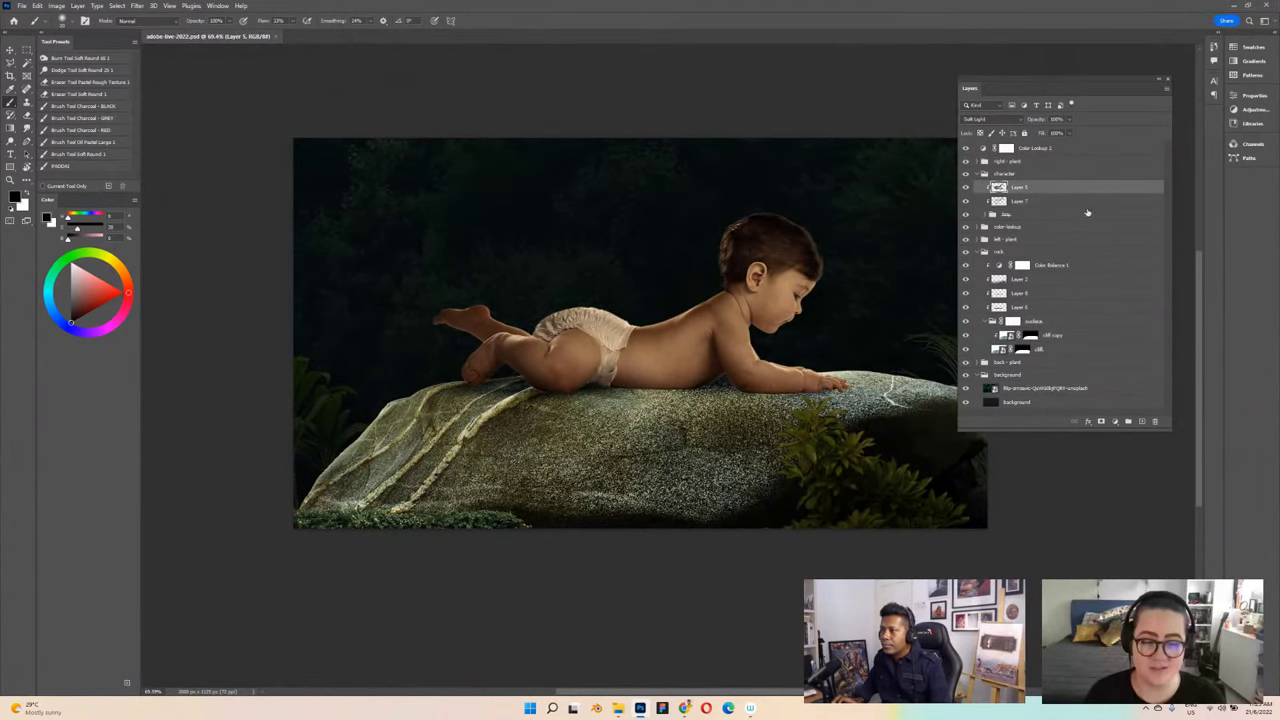
click(1128, 421)
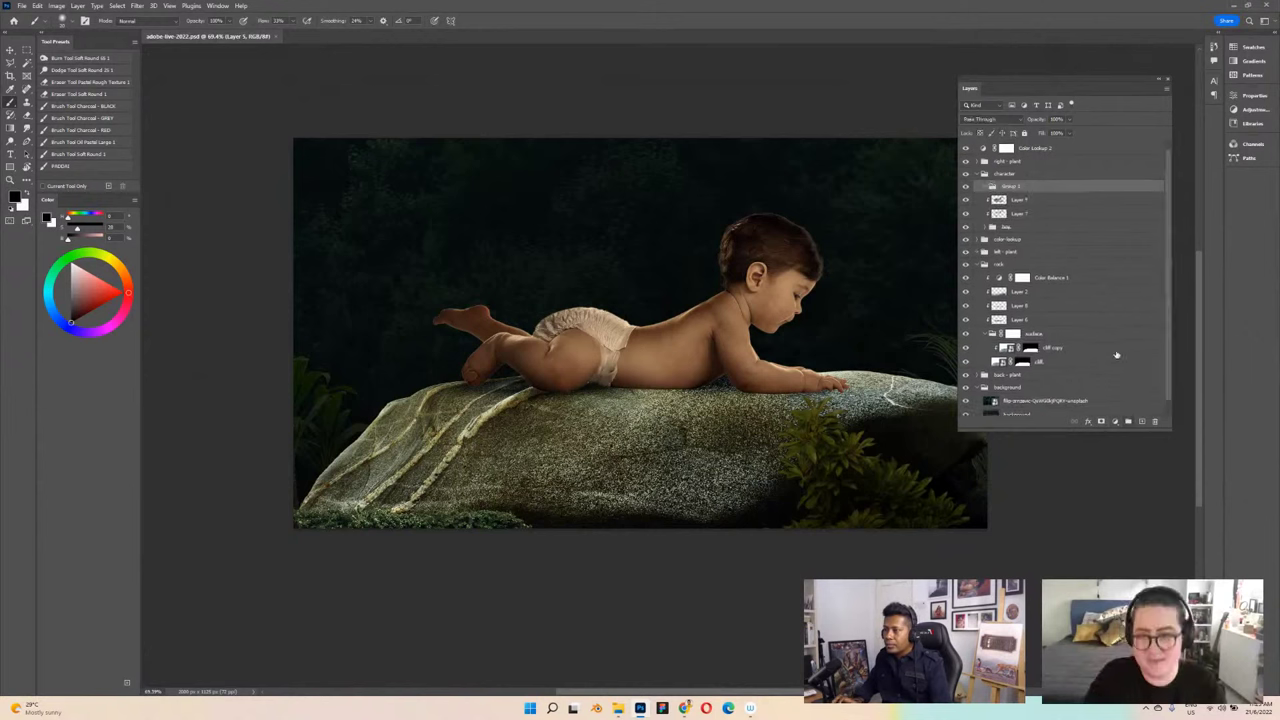
double_click(1011, 186)
text(cap)
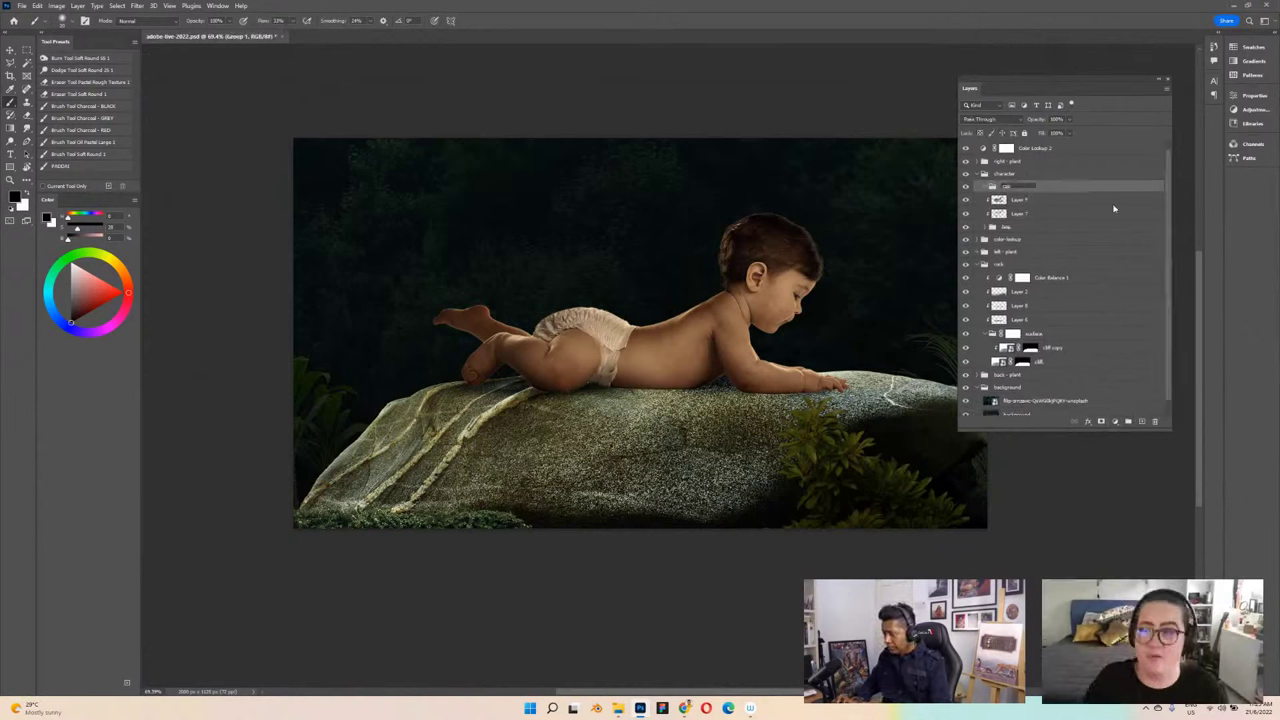
key(Return)
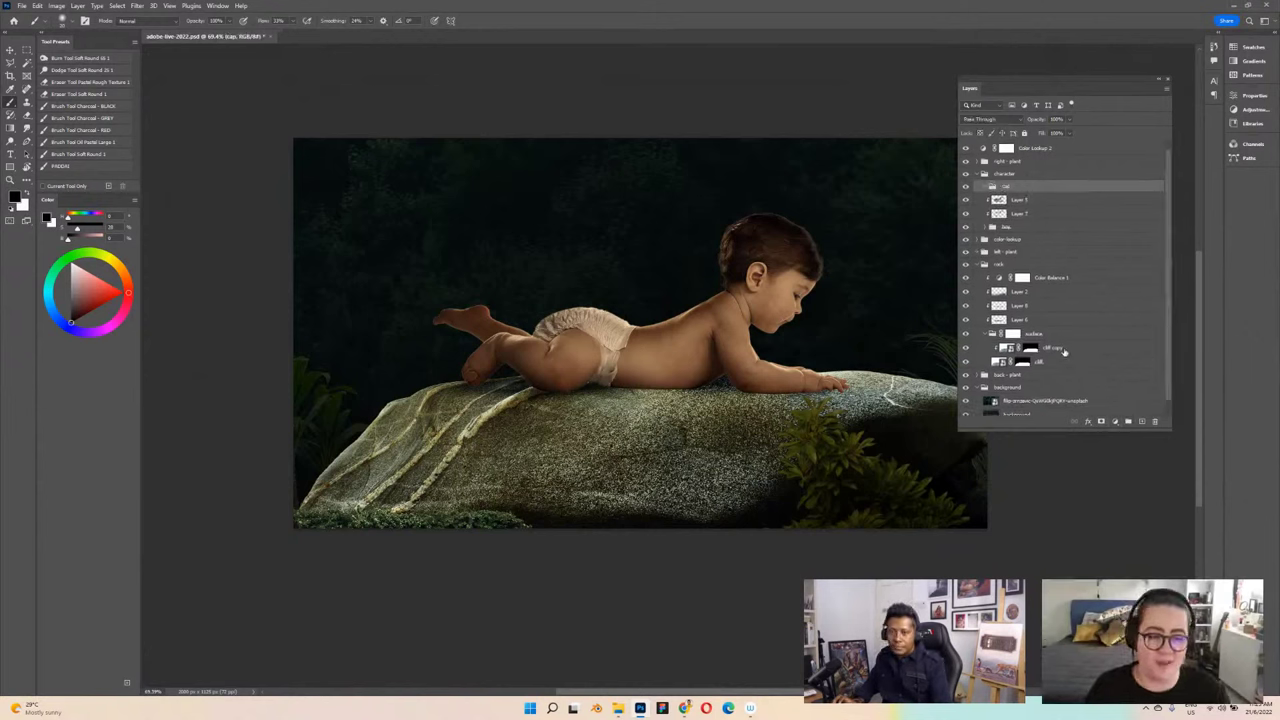
Step: Add an empty layer in the cap group and place the newsboy cap photo onto the canvas
click(1141, 421)
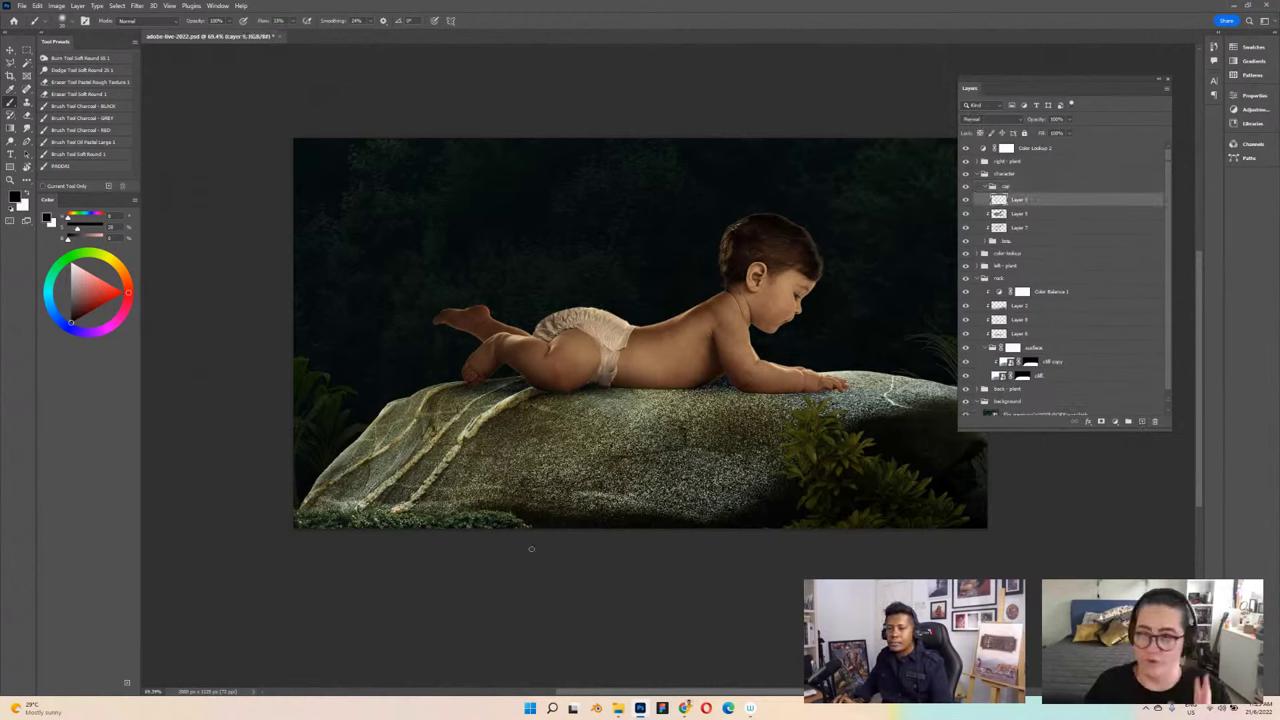
mouse_move(610, 700)
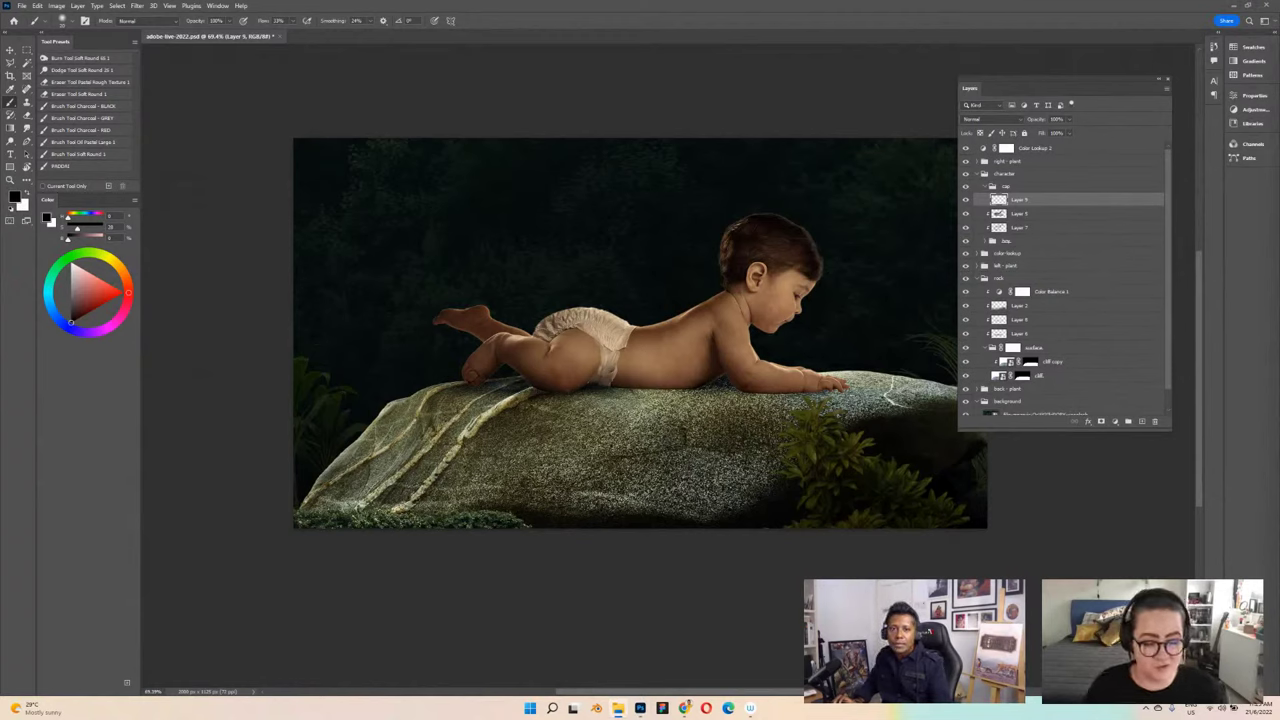
drag(1200, 365, 662, 324)
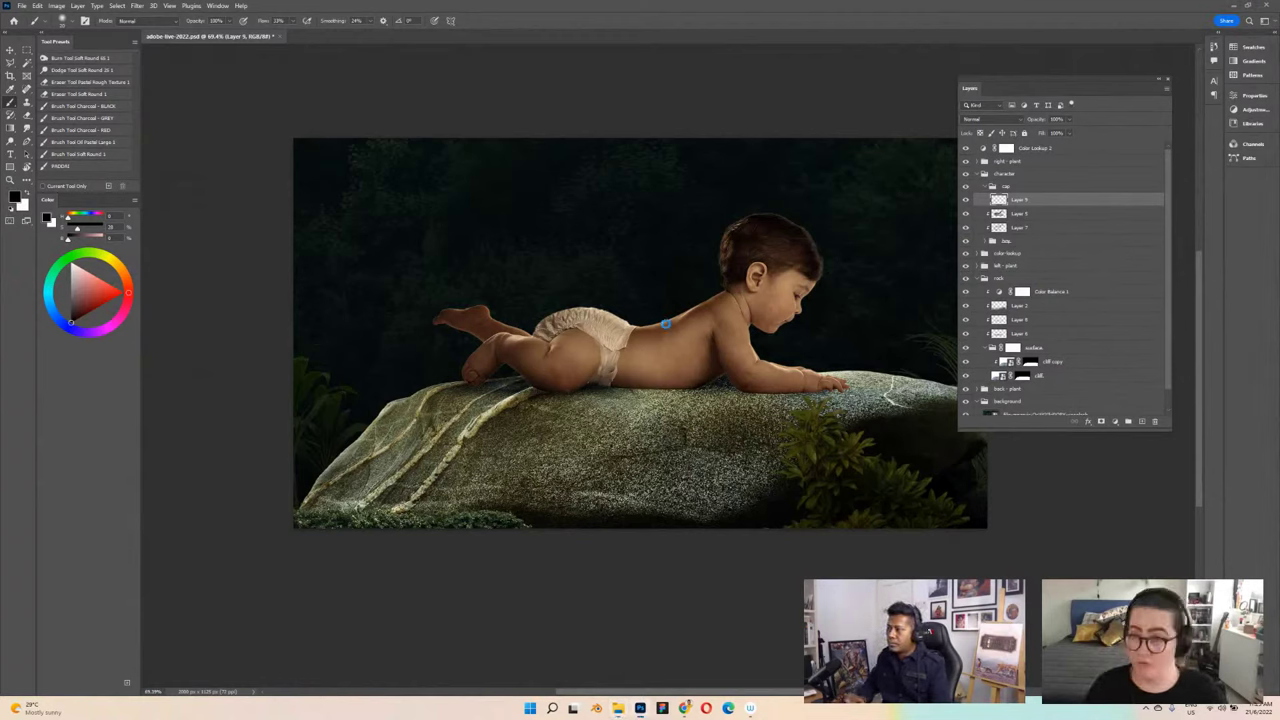
key(Return)
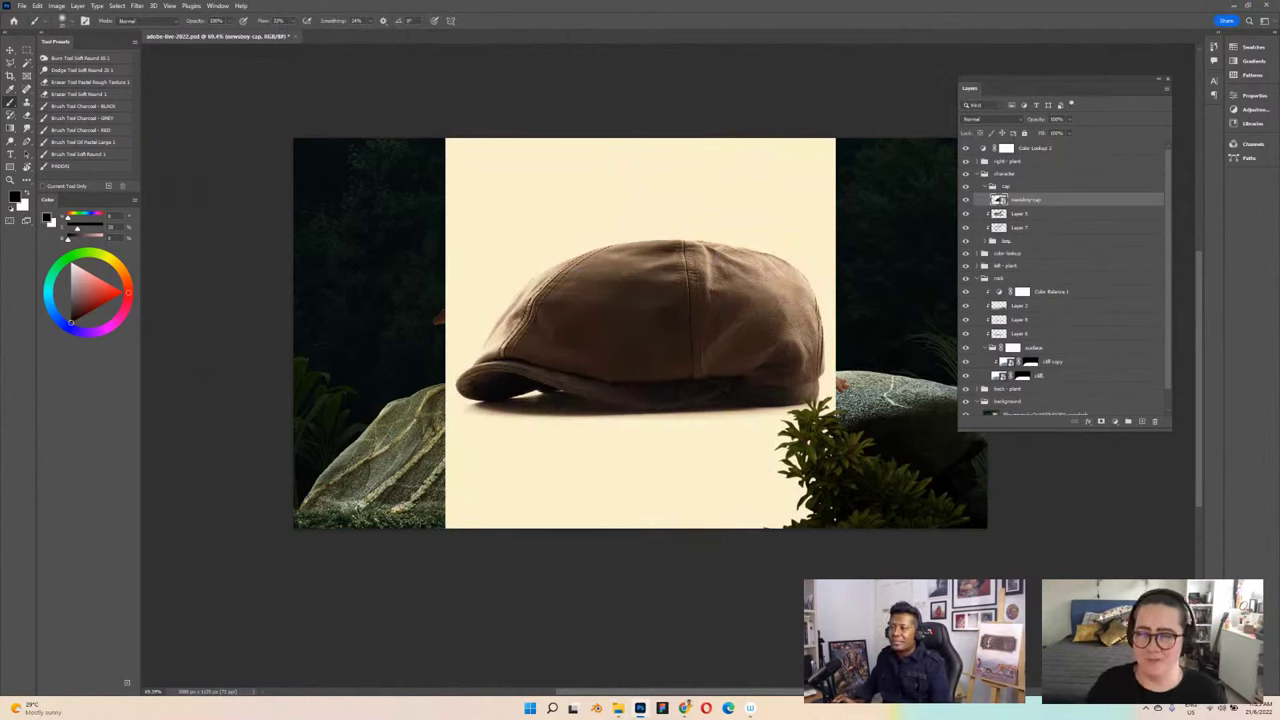
Step: Flip the cap horizontally and mask out its cream background with the Magic Wand
key(ctrl+t)
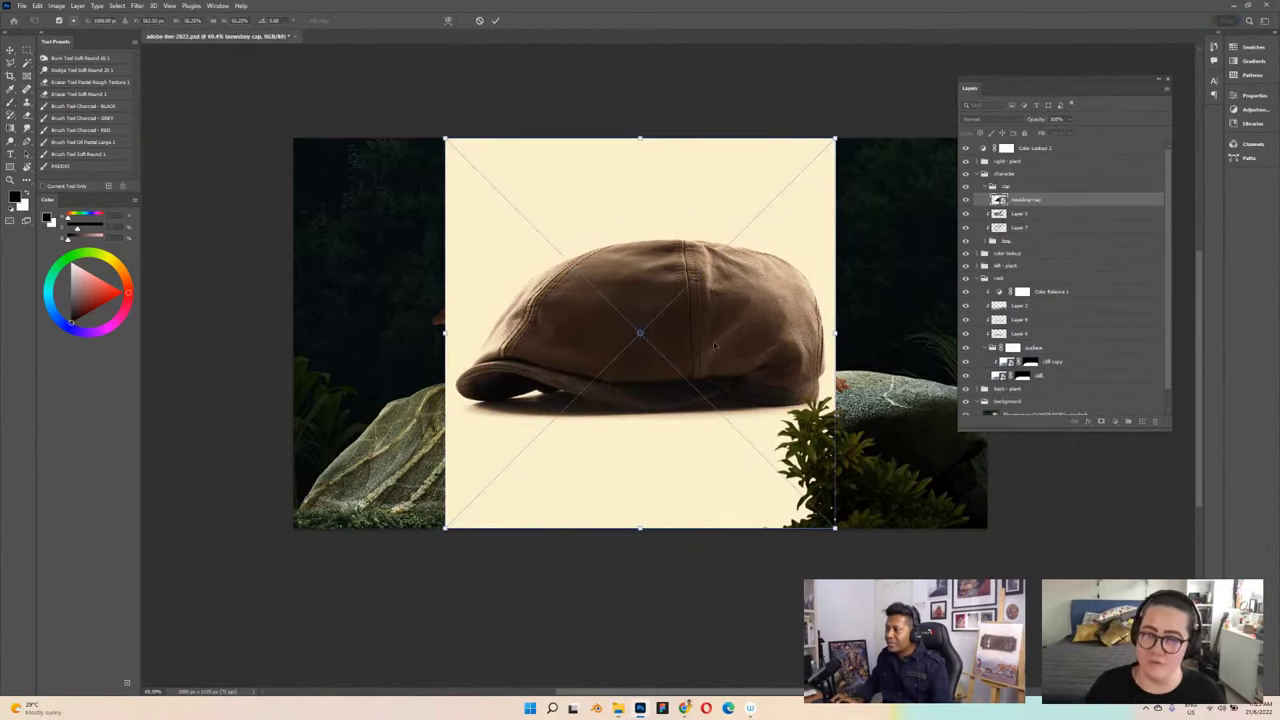
right_click(715, 344)
click(767, 526)
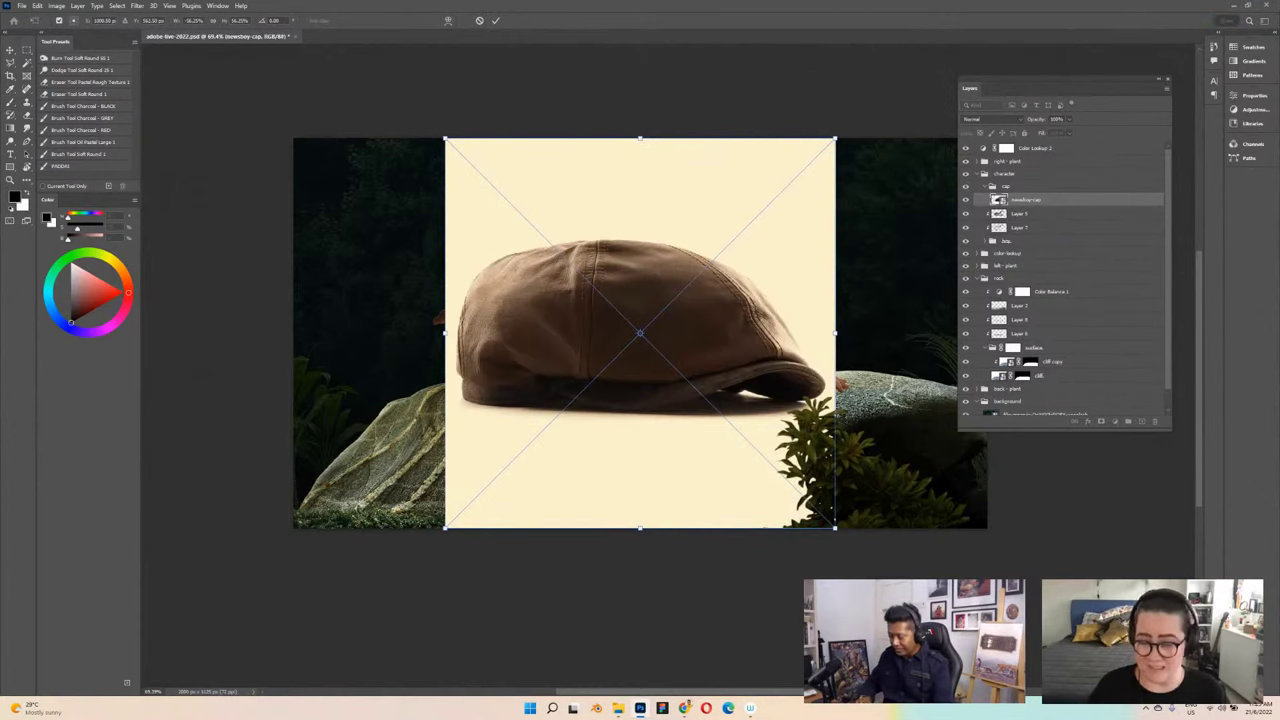
key(Return)
key(w)
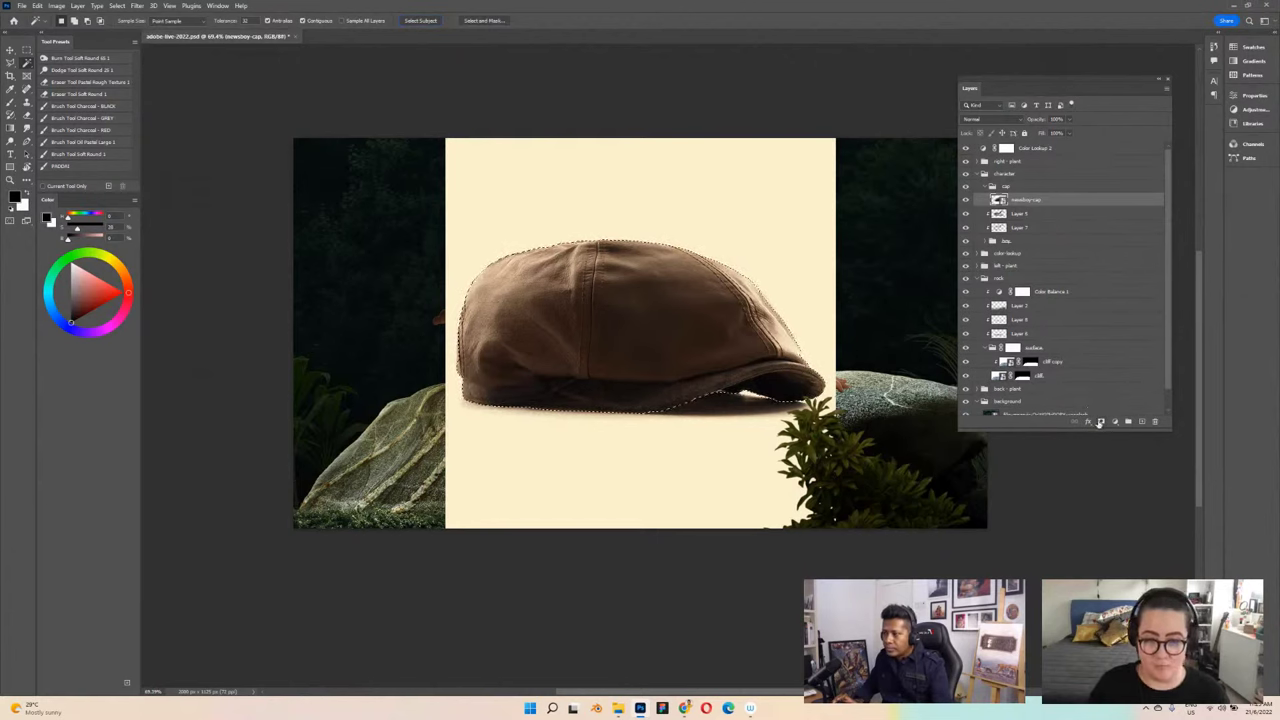
click(1100, 421)
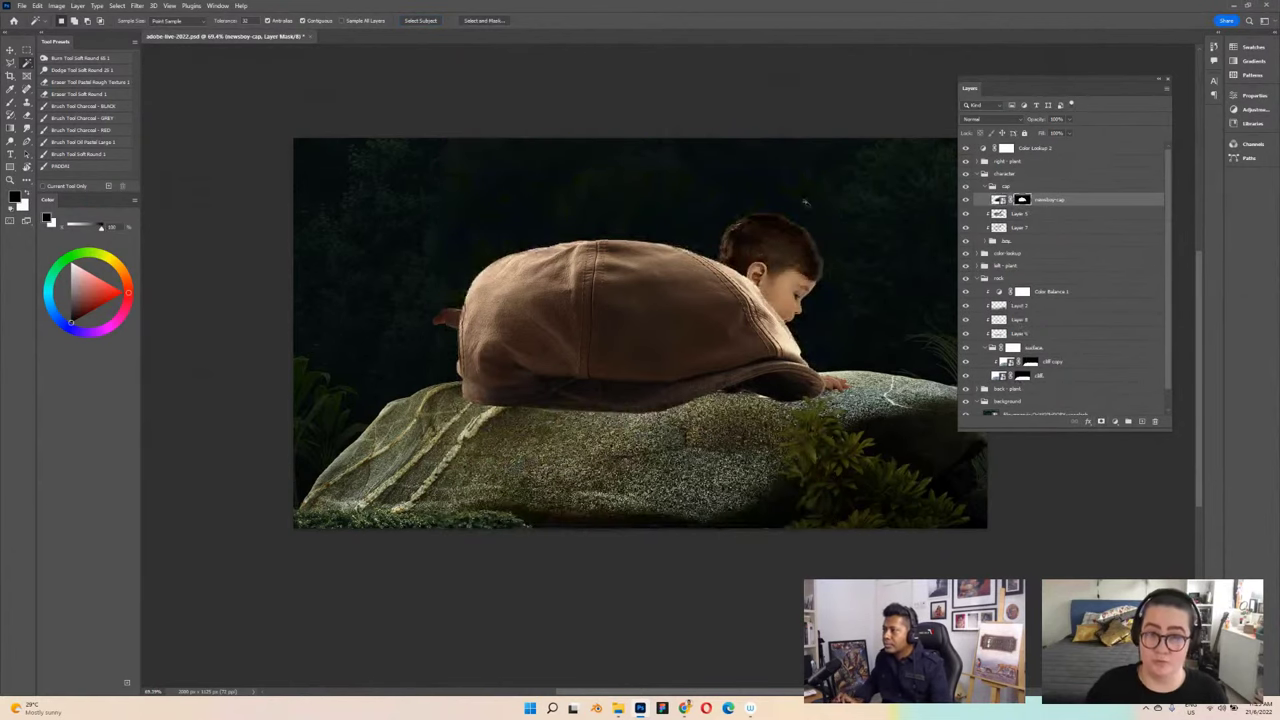
Step: Scale the cap down, move it onto the baby's head and tilt it about 14° clockwise
key(ctrl+t)
drag(838, 138, 728, 252)
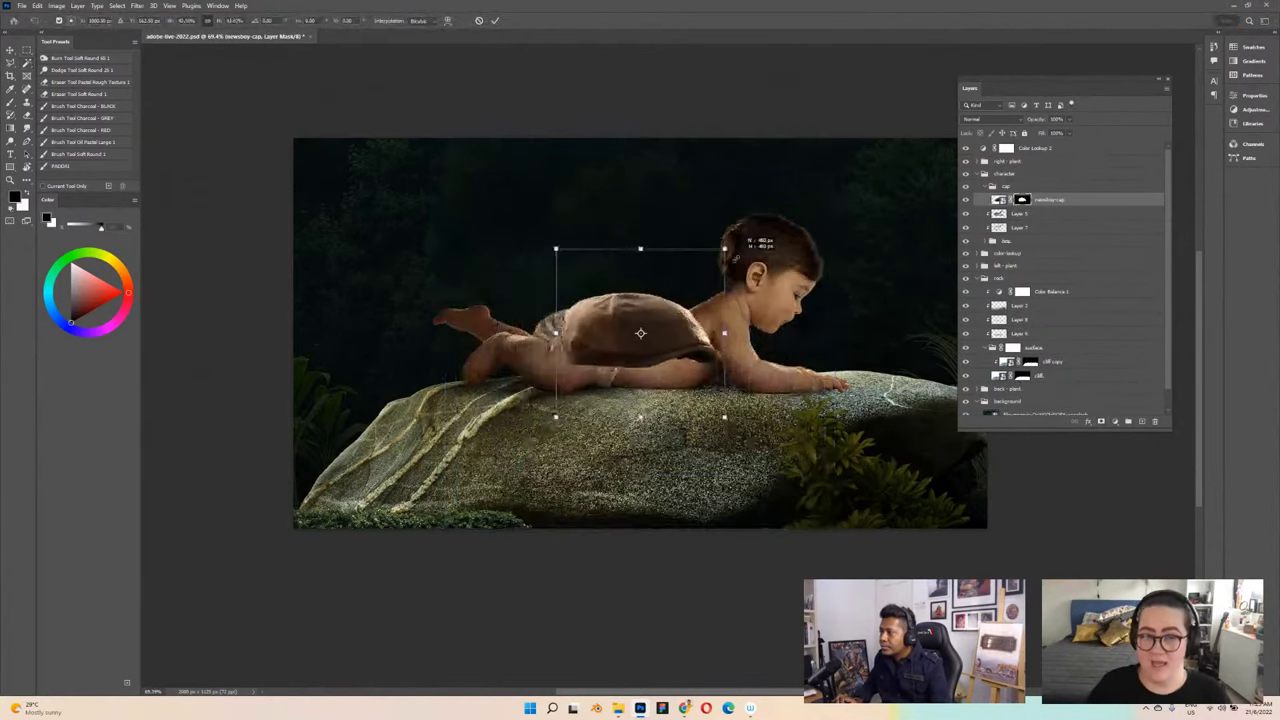
drag(660, 322, 799, 235)
scroll(799, 235, up, 1)
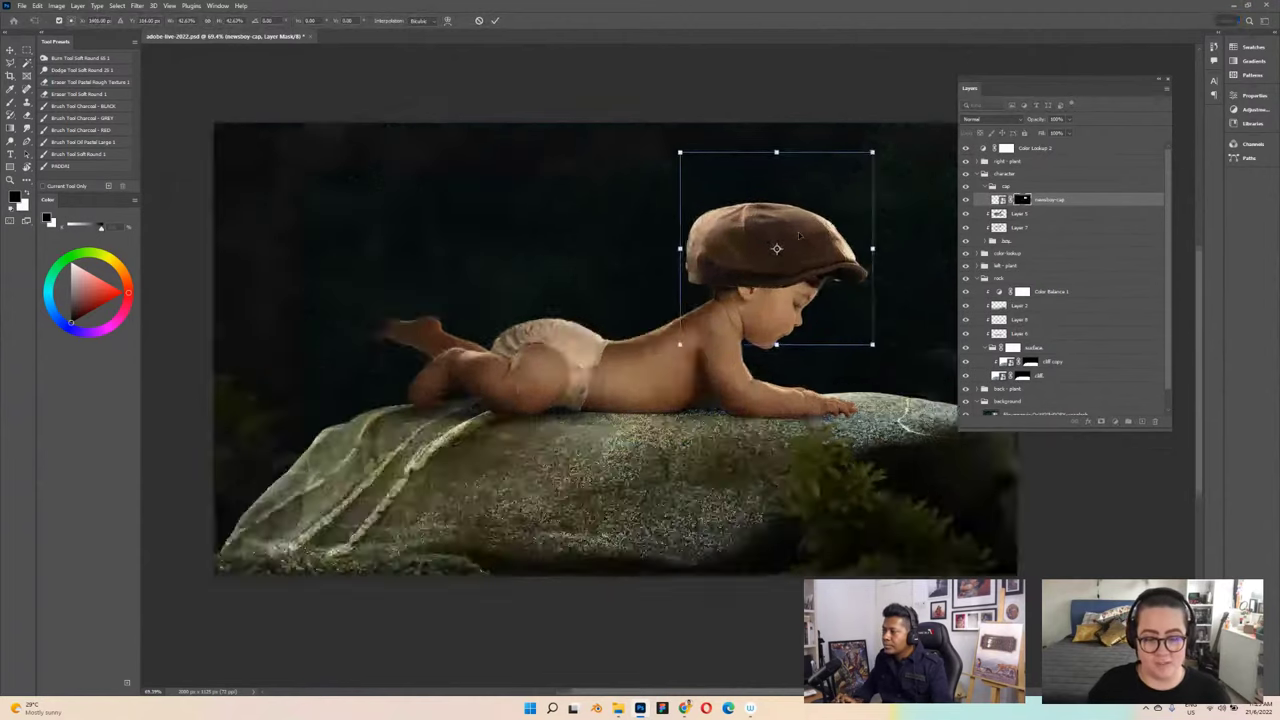
scroll(799, 235, up, 1)
scroll(799, 235, up, 1)
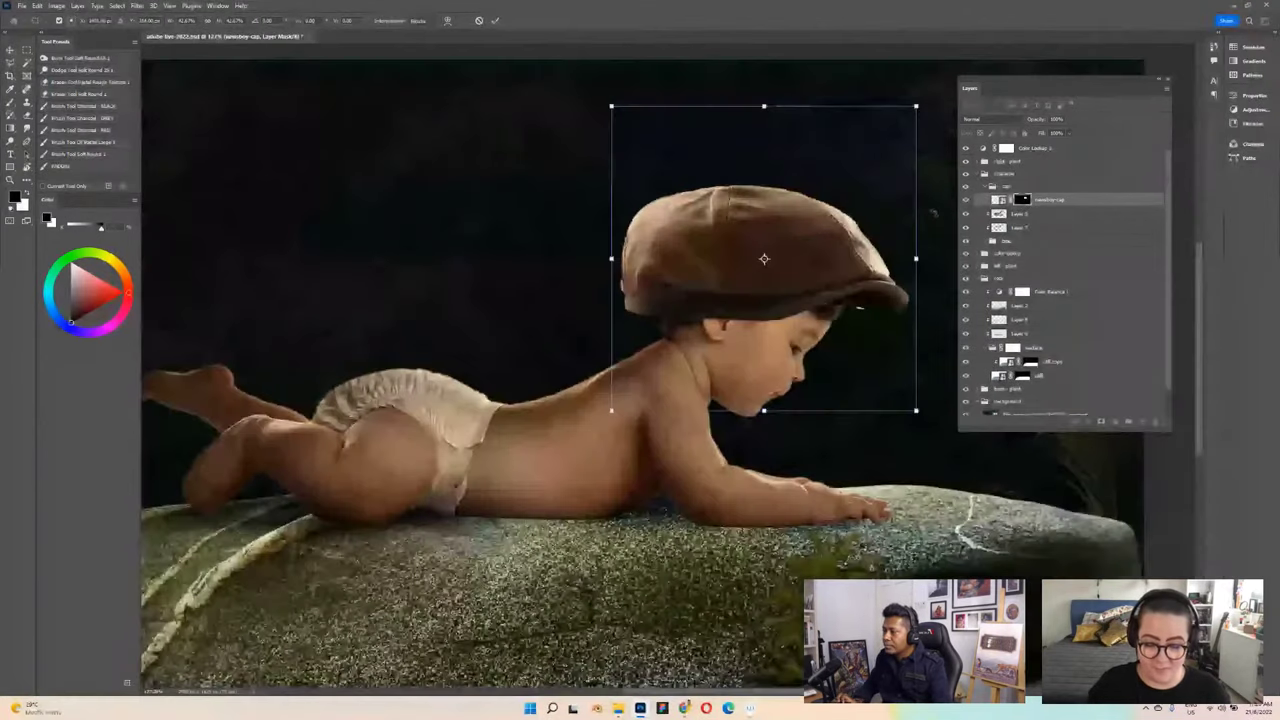
drag(915, 110, 911, 168)
click(1055, 133)
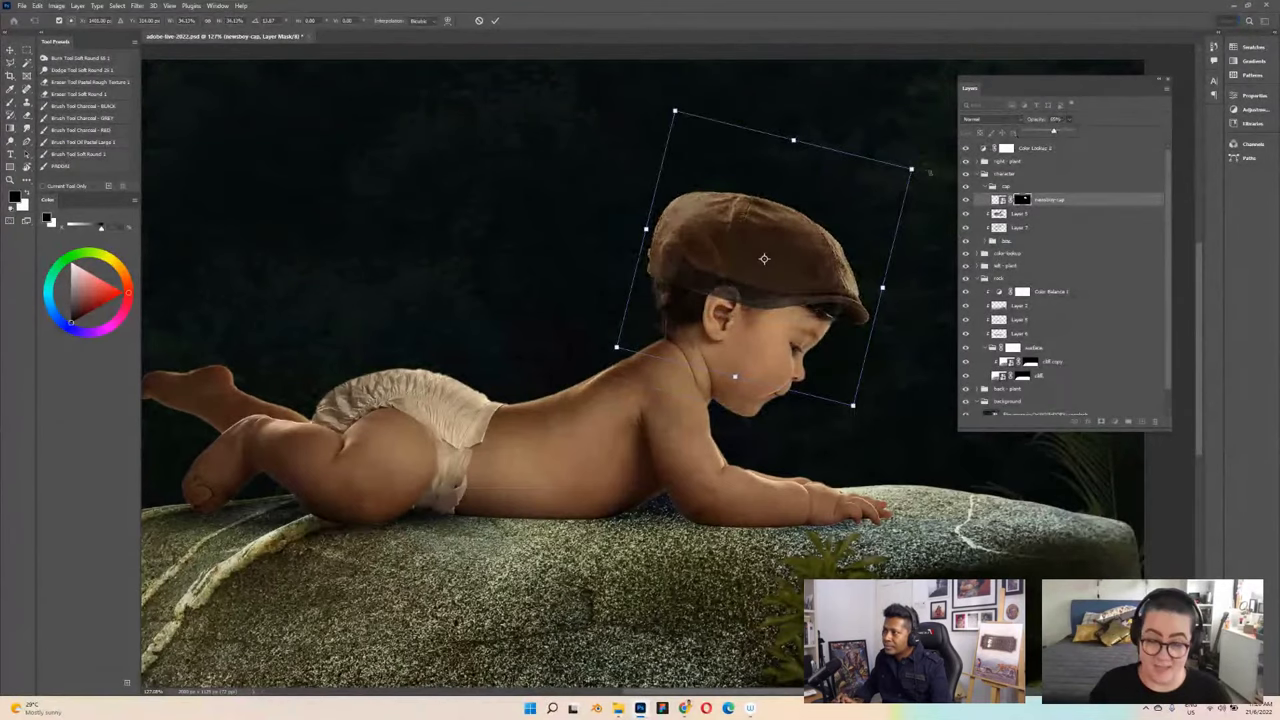
mouse_move(911, 168)
mouse_down()
mouse_move(891, 186)
mouse_move(913, 184)
mouse_up()
key(Return)
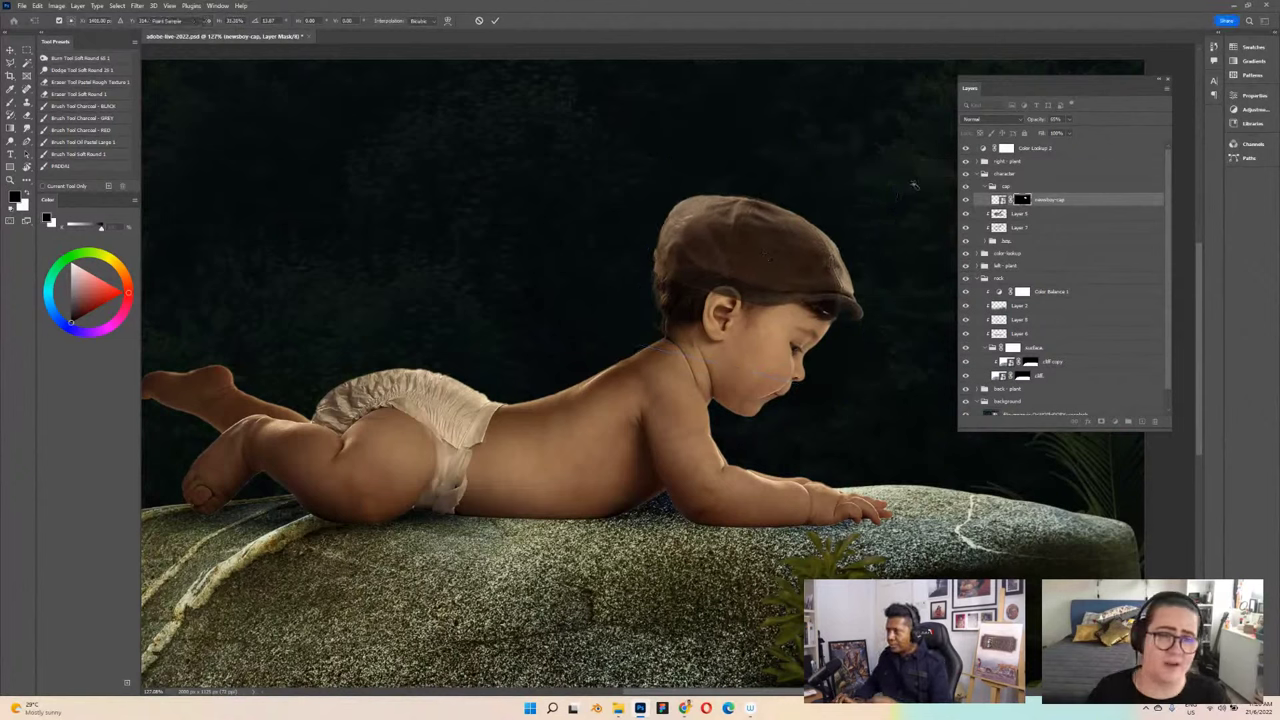
Step: Restore the cap to full opacity, nudge it down a few pixels, and save
key(w)
click(1068, 119)
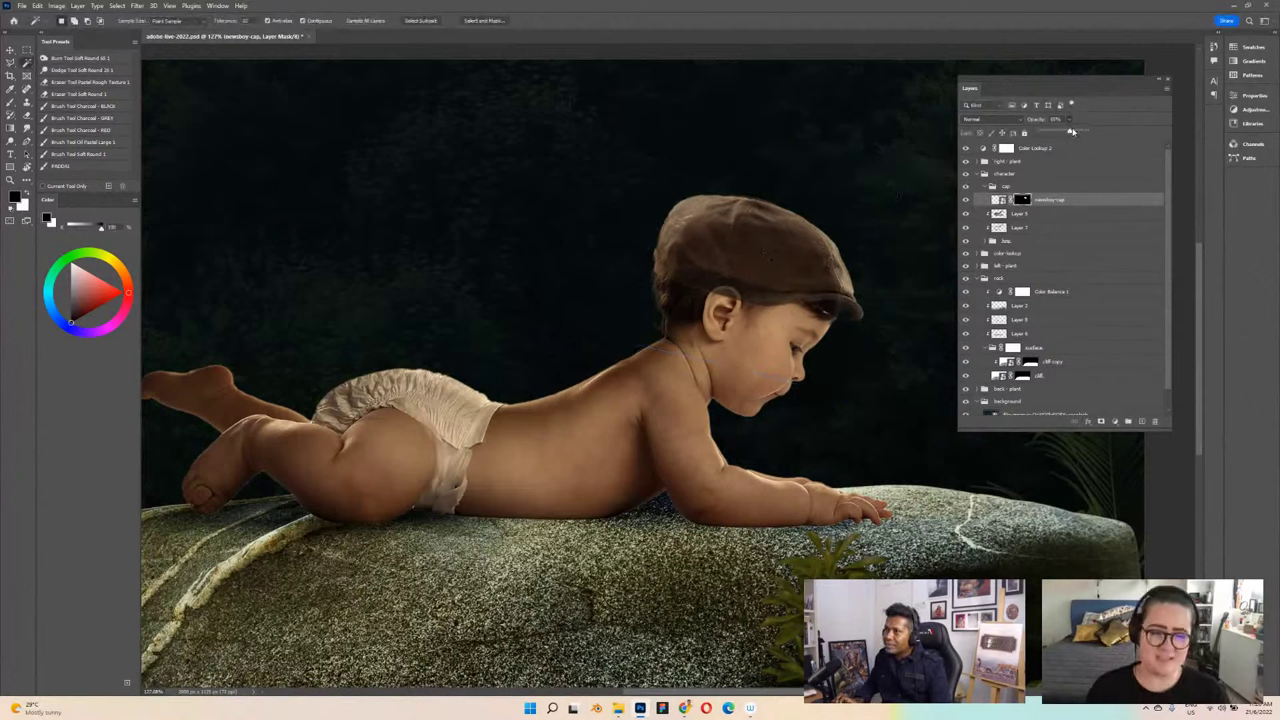
click(1087, 131)
key(ctrl+2)
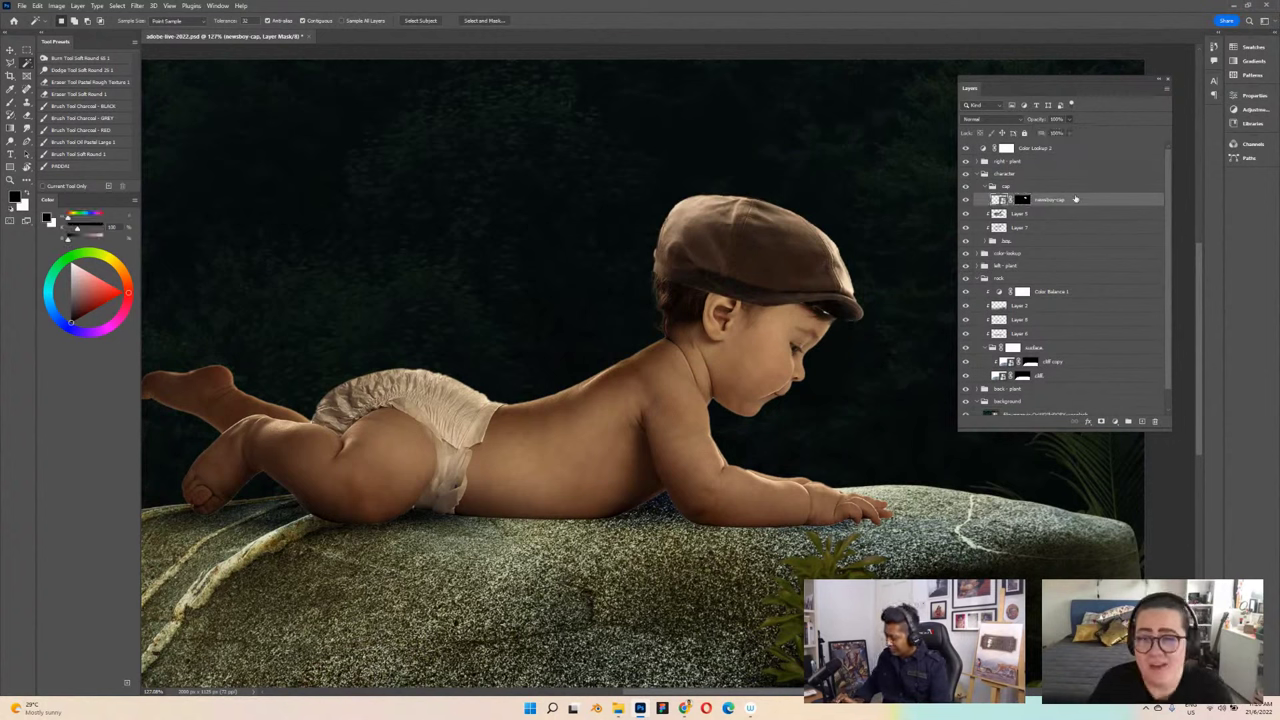
key(ctrl+s)
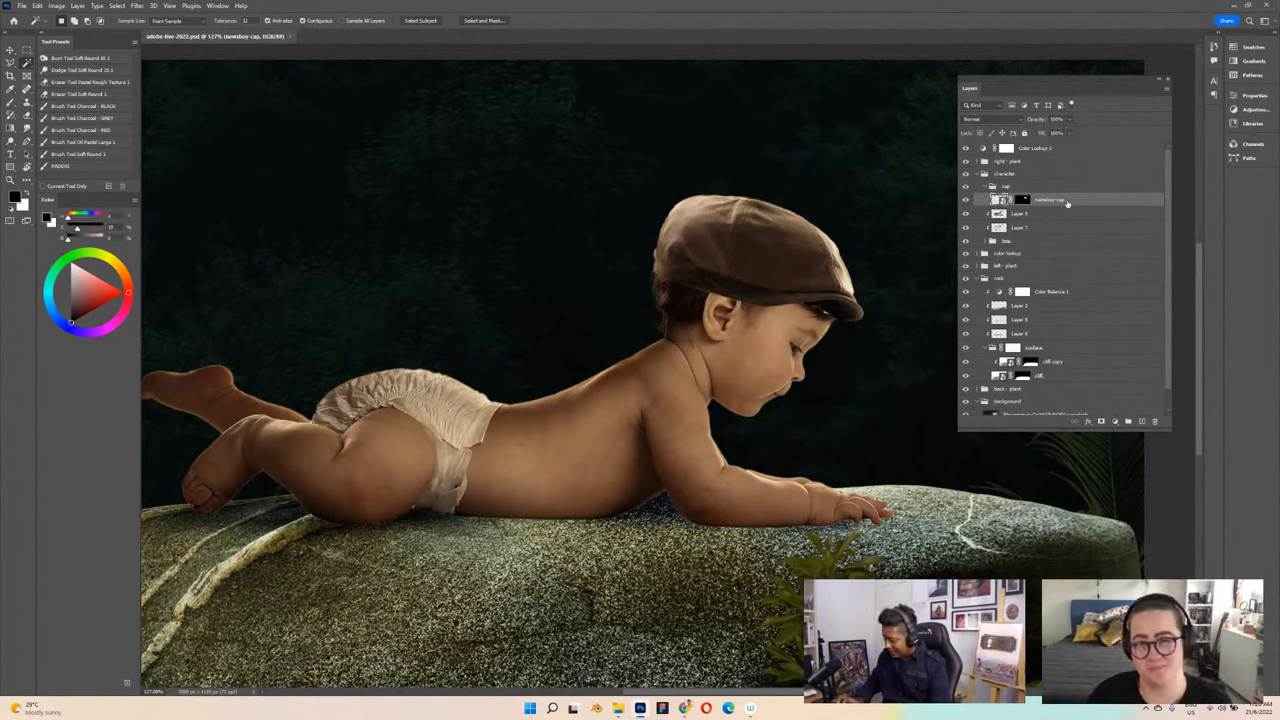
key(v)
key(Down)
key(Down)
key(Down)
key(Down)
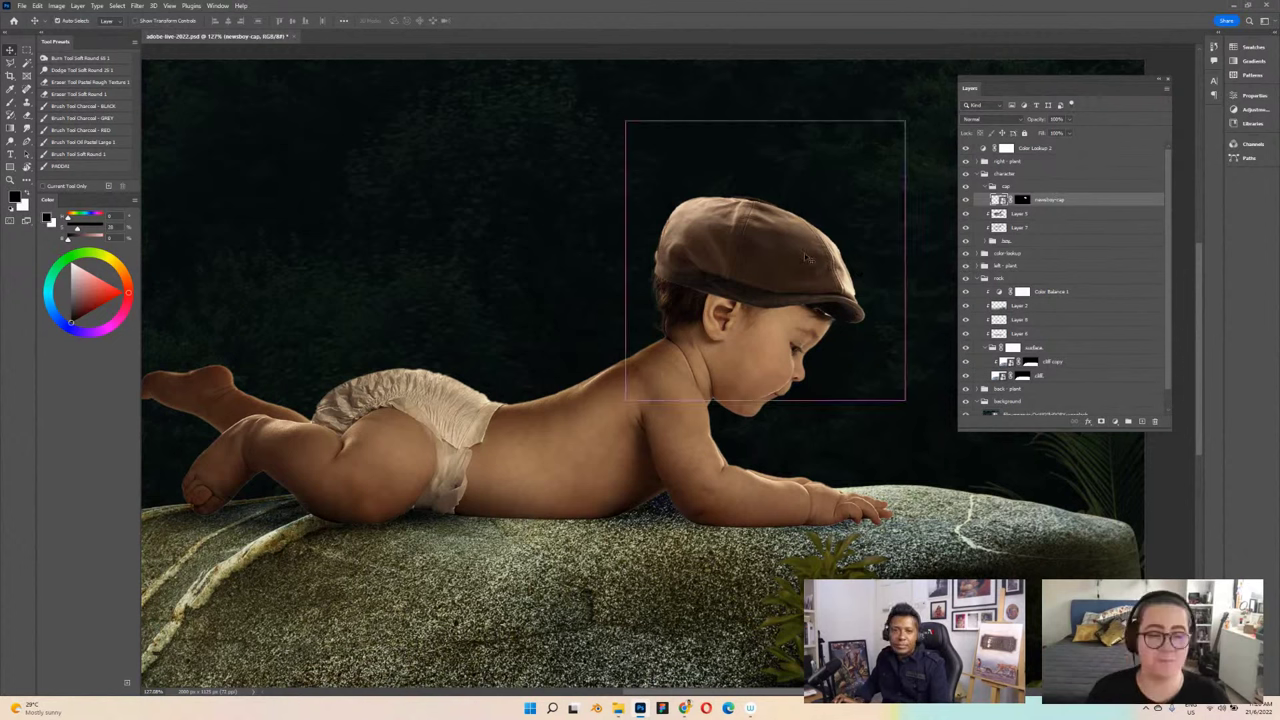
key(ctrl+s)
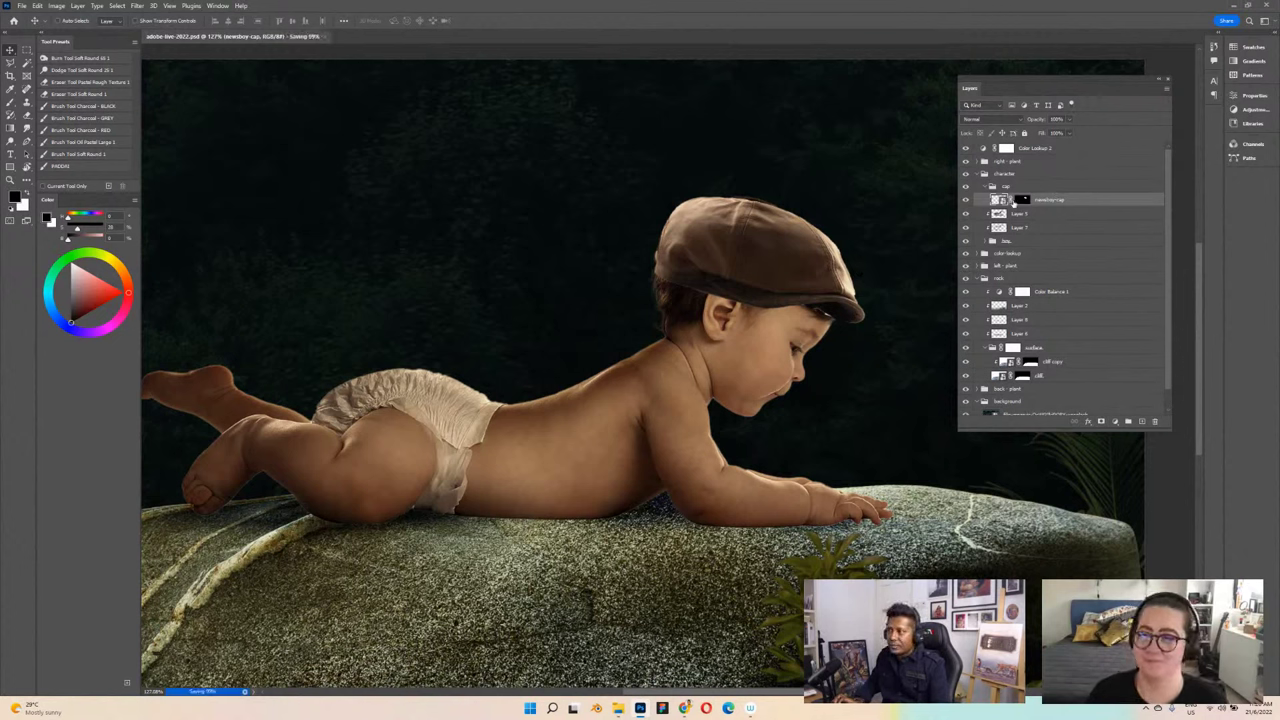
click(1021, 200)
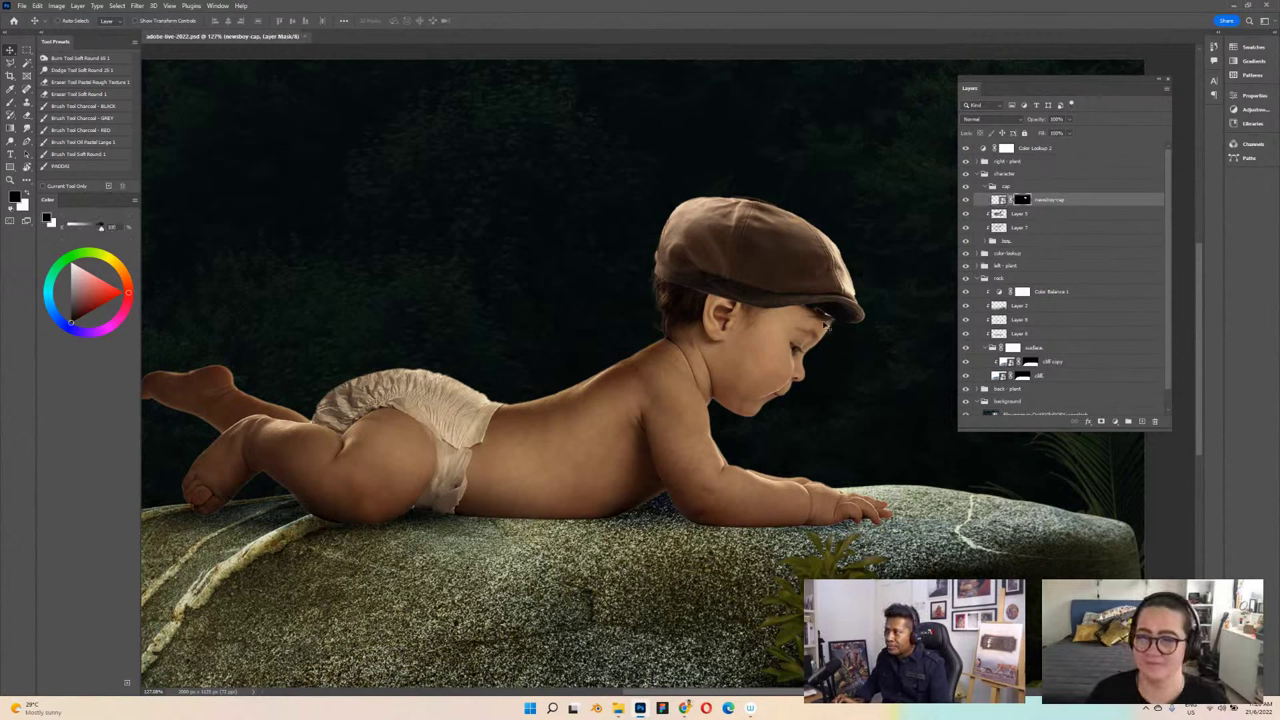
scroll(826, 322, up, 2)
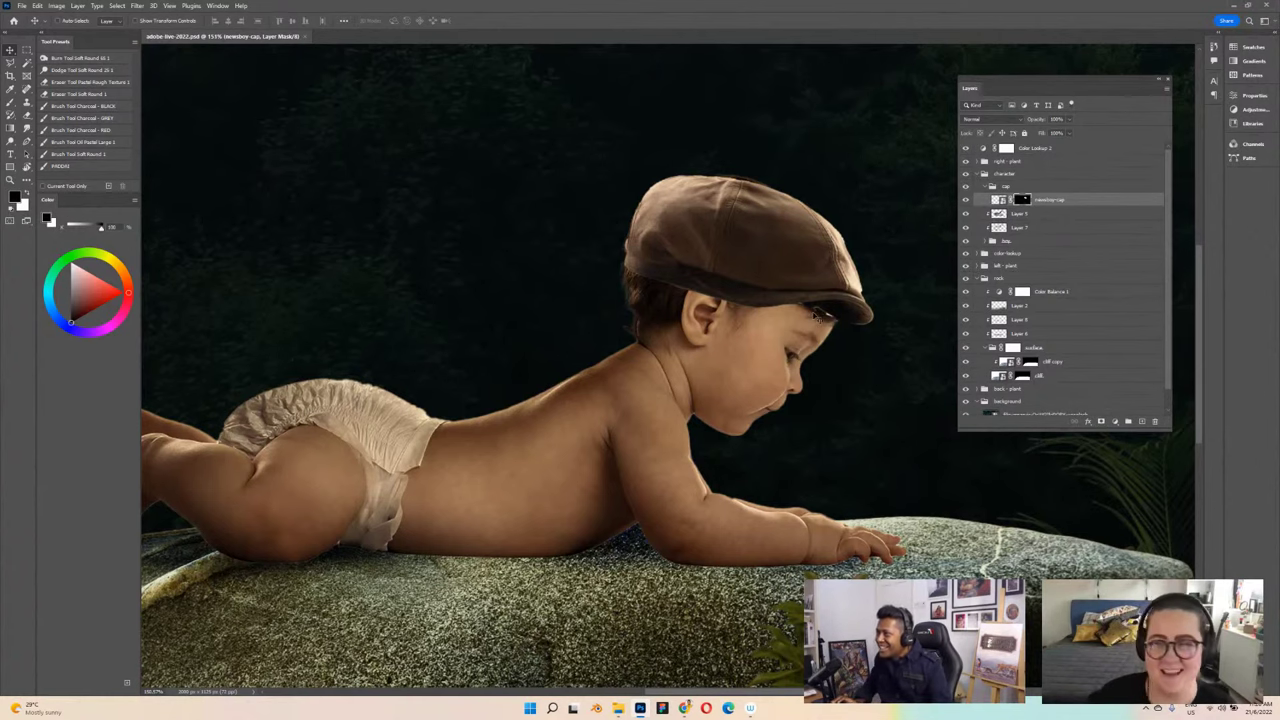
Step: Toggle the cap's visibility to compare, then briefly lower and restore its opacity
scroll(818, 315, up, 1)
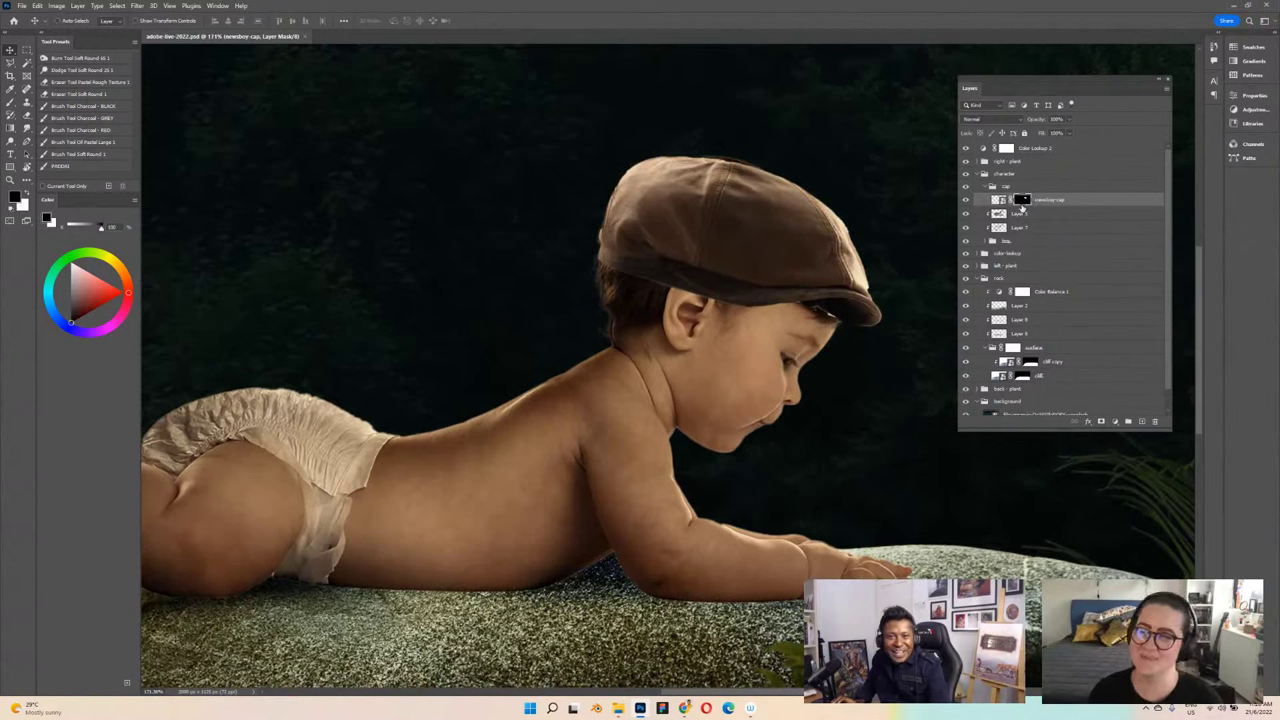
click(965, 200)
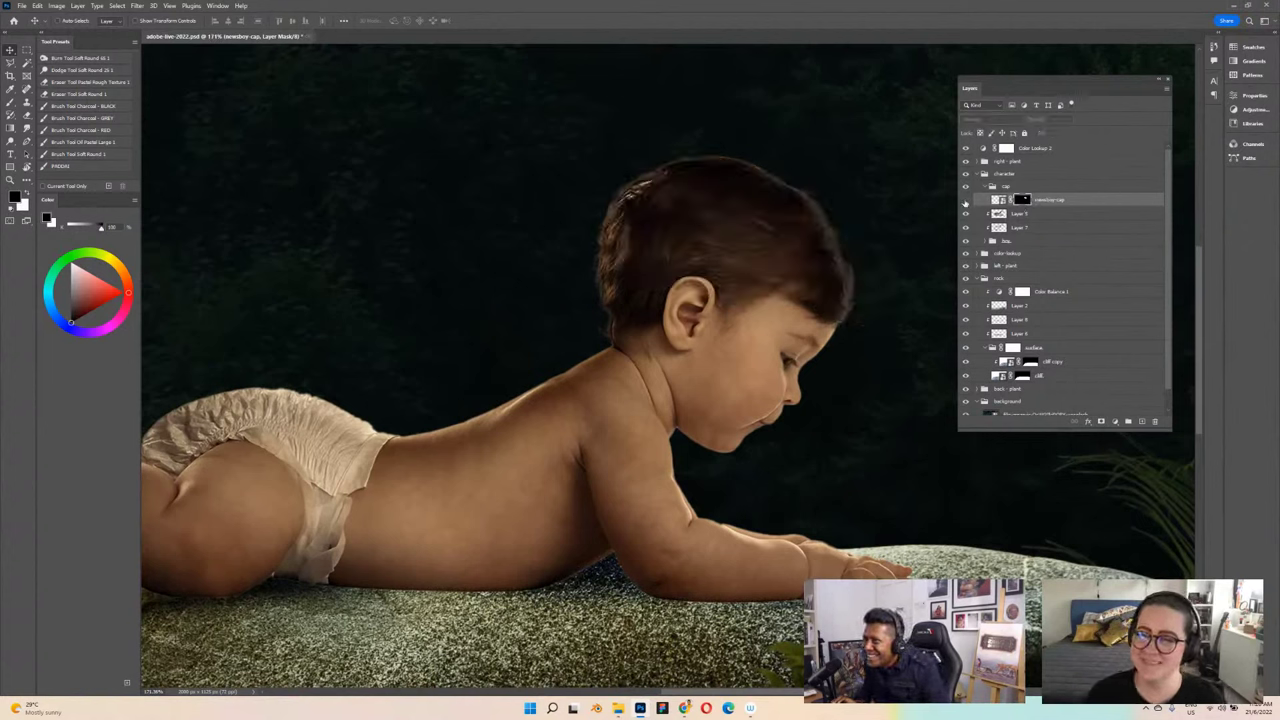
click(965, 200)
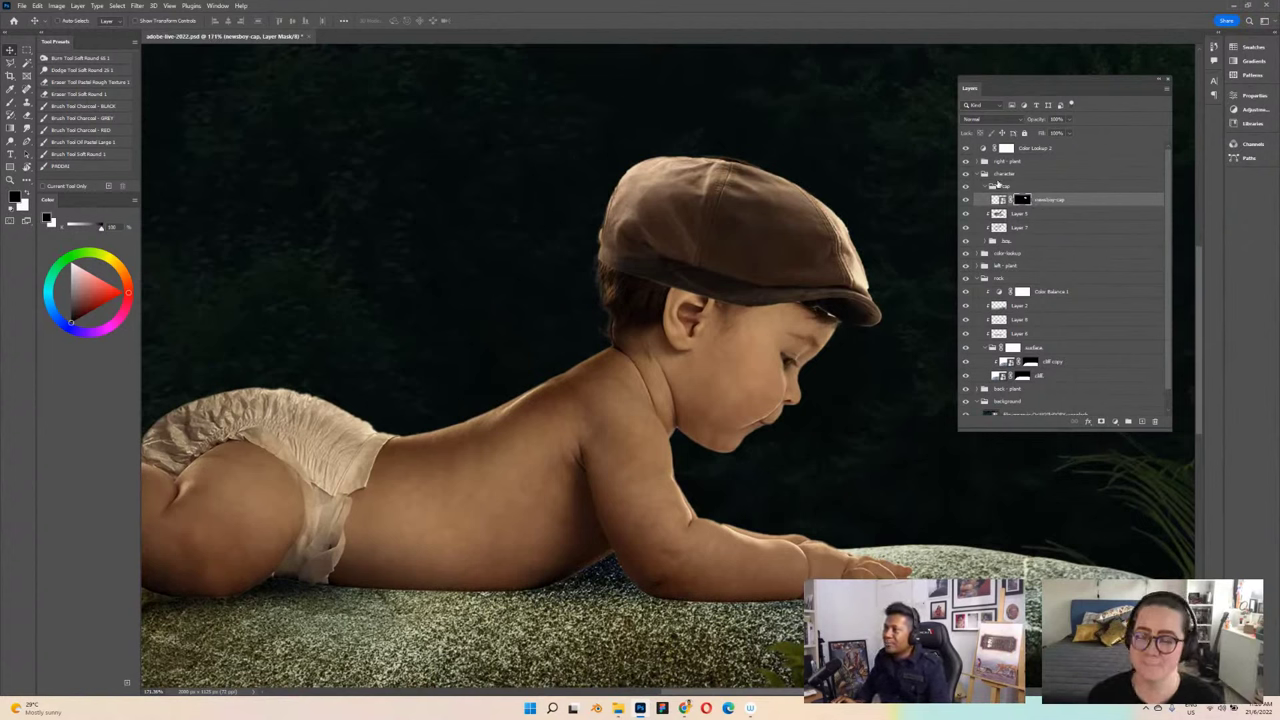
click(1072, 120)
drag(1066, 133, 1039, 133)
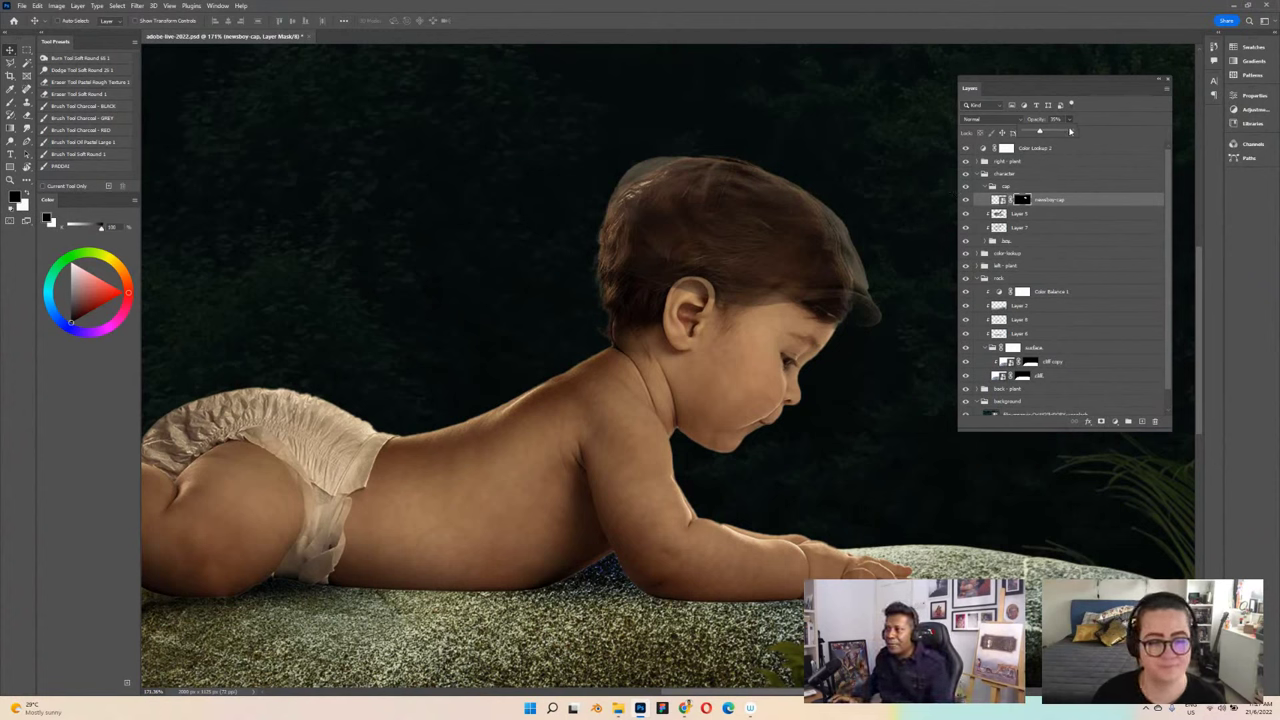
click(1071, 131)
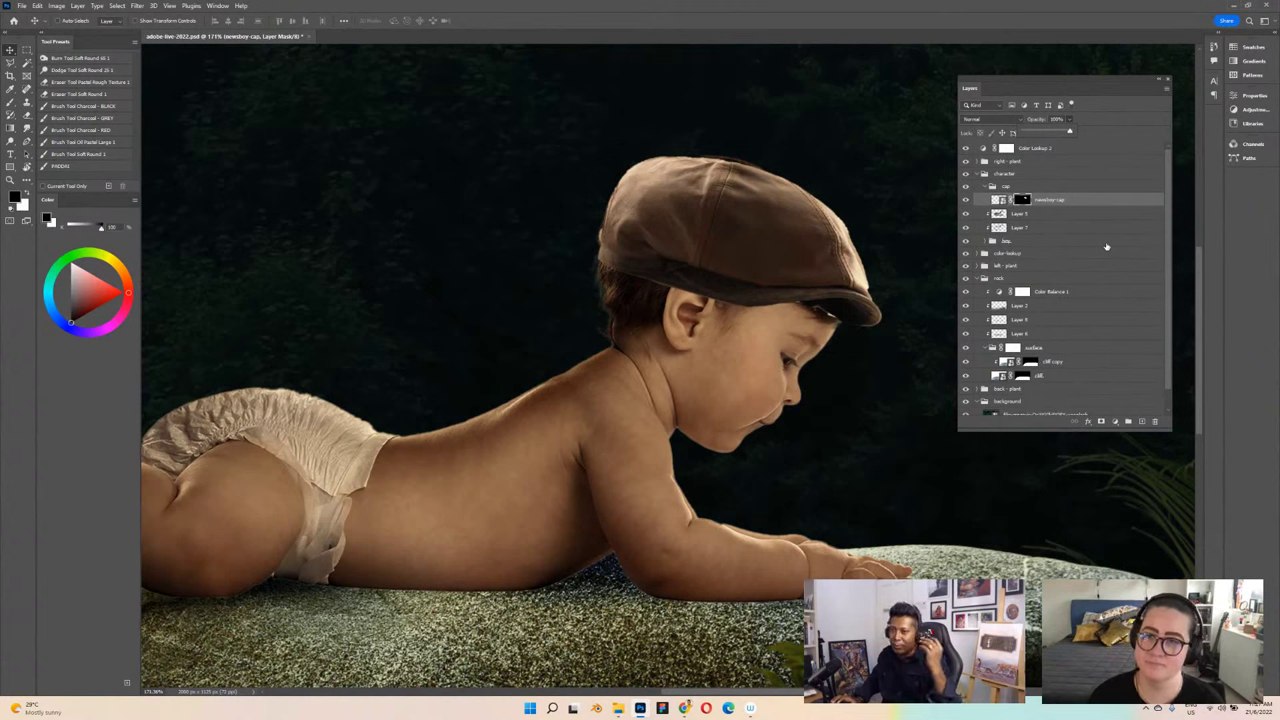
Step: Readjust the newsboy-cap layer's opacity back up to full and zoom in on the cap
click(1050, 200)
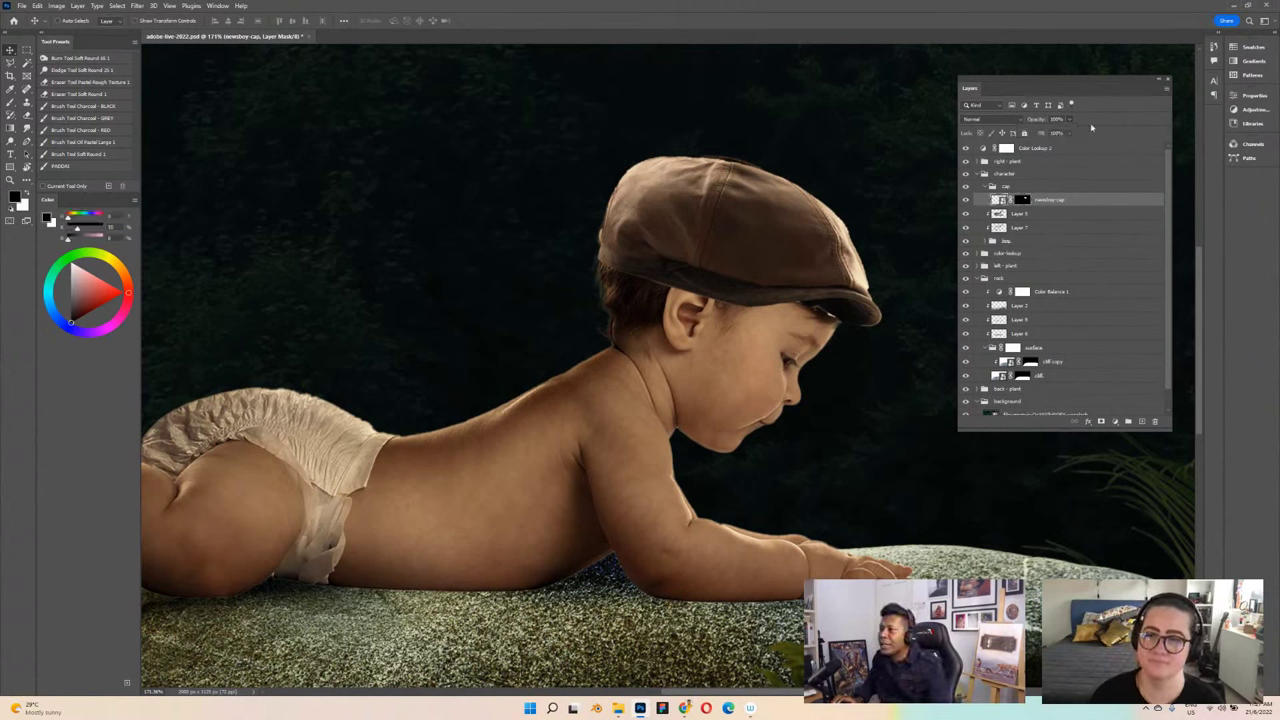
click(1066, 119)
drag(1071, 131, 1050, 131)
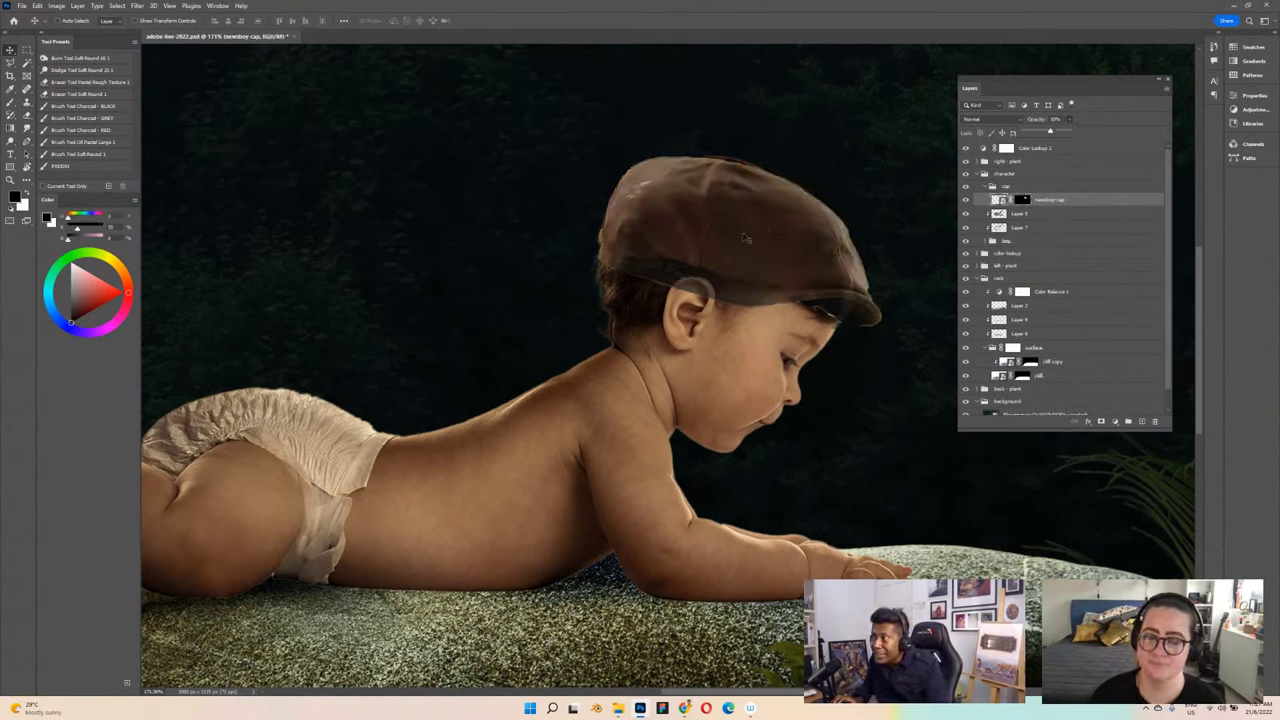
drag(630, 196, 1160, 135)
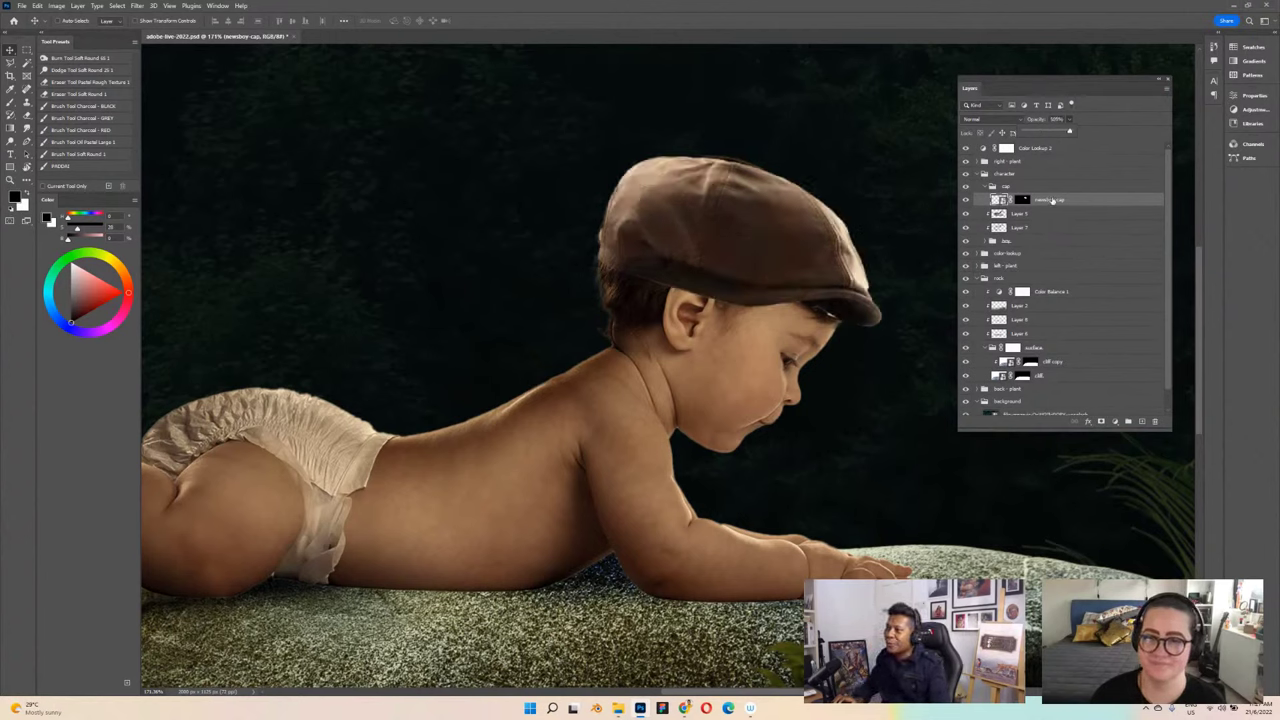
click(1052, 202)
scroll(718, 165, up, 2)
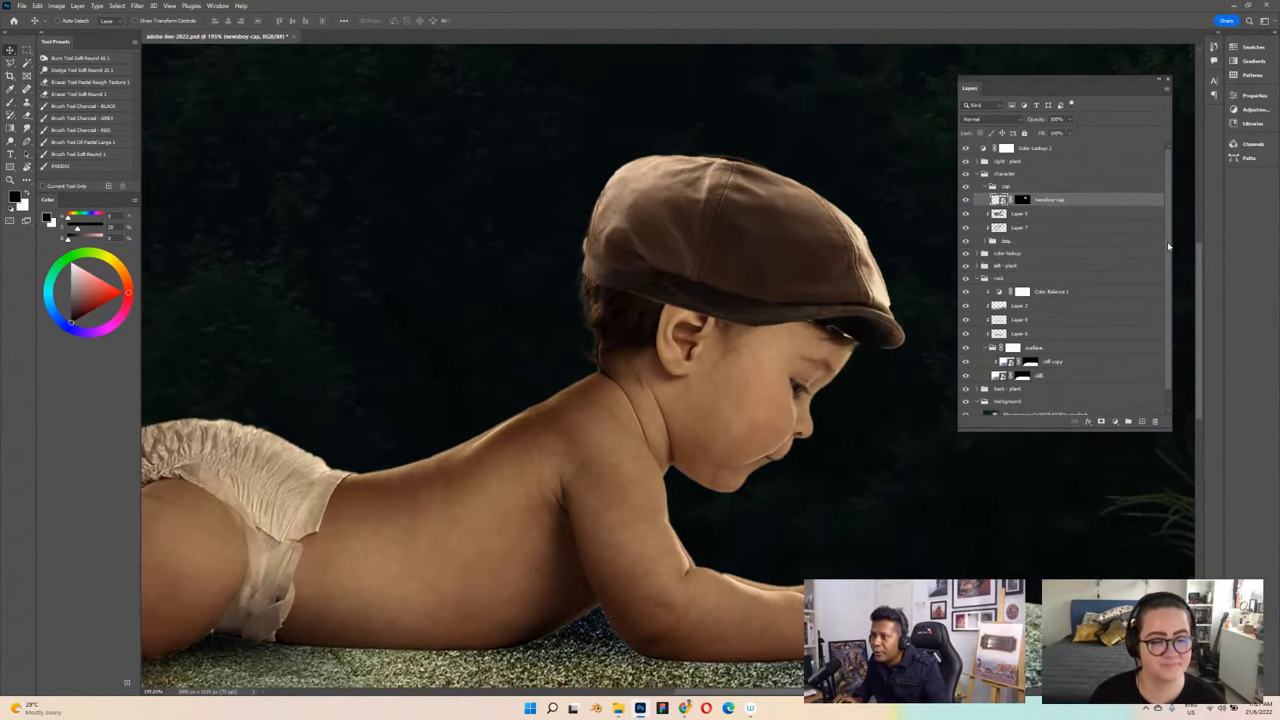
Step: Expand the hats group and brush a white stroke on the main-stock mask along the cap's top edge
drag(1168, 247, 1166, 268)
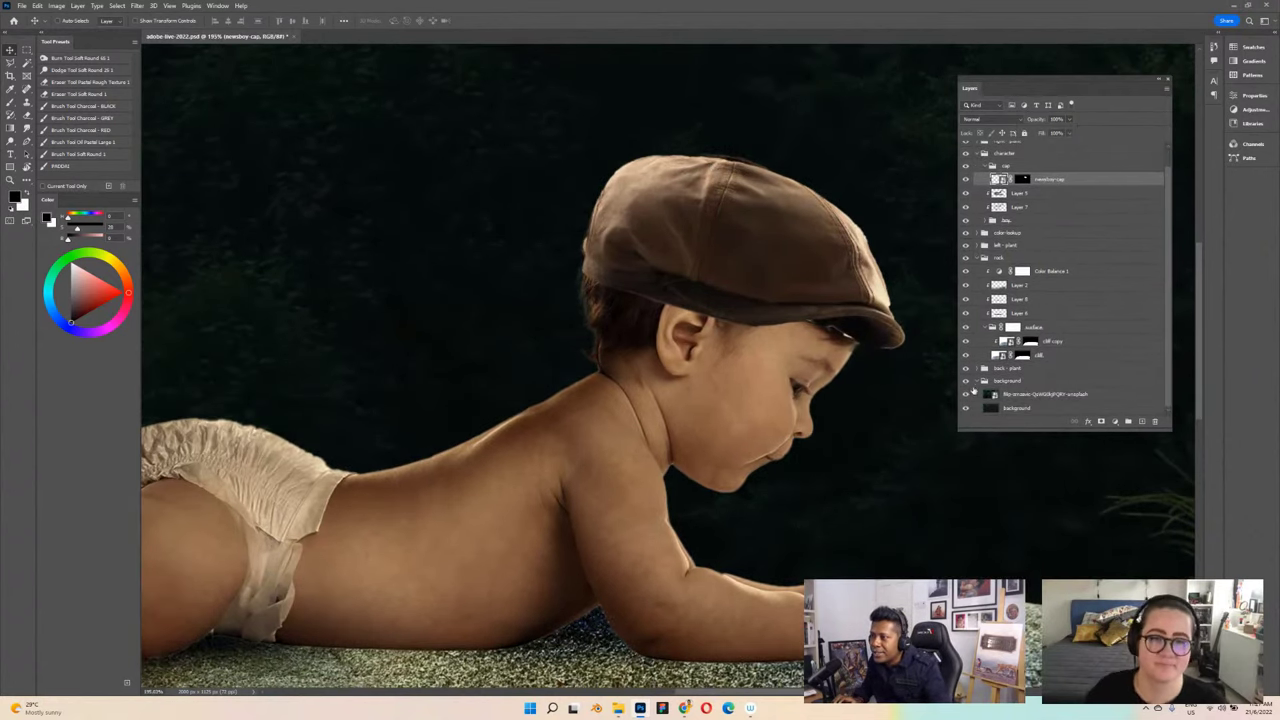
click(983, 221)
click(1022, 268)
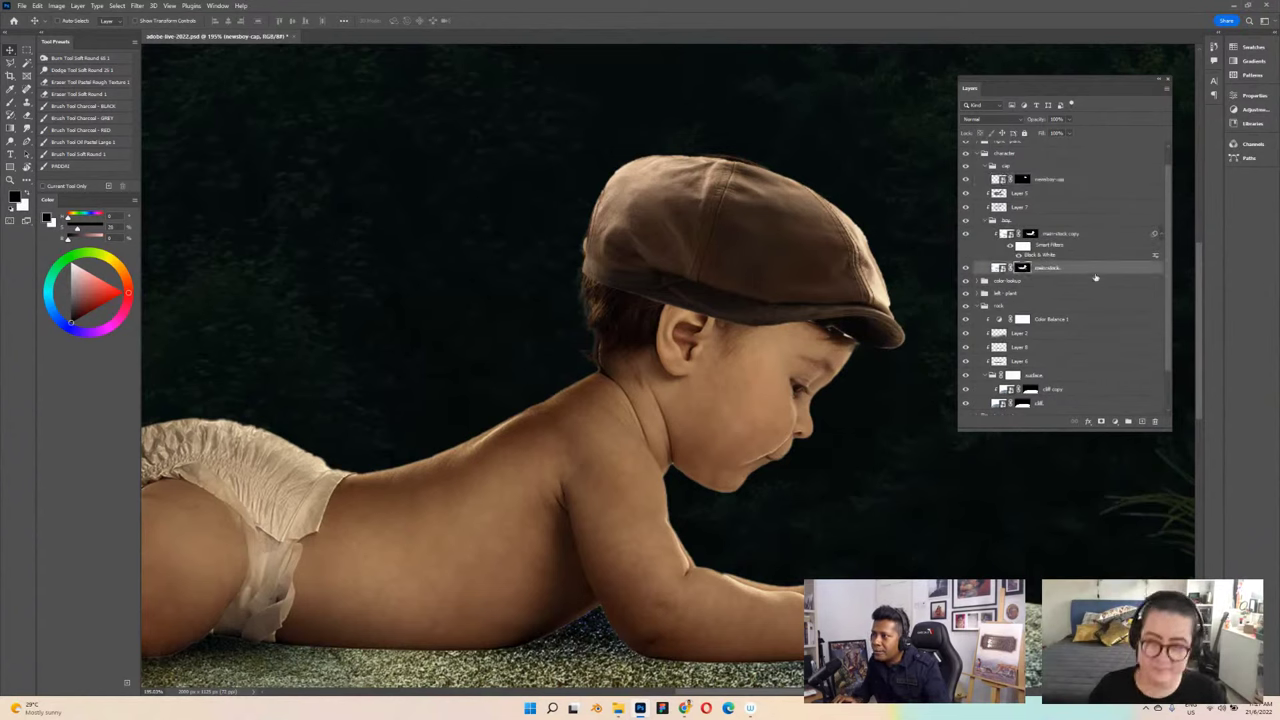
key(b)
key(alt+])
key(alt+])
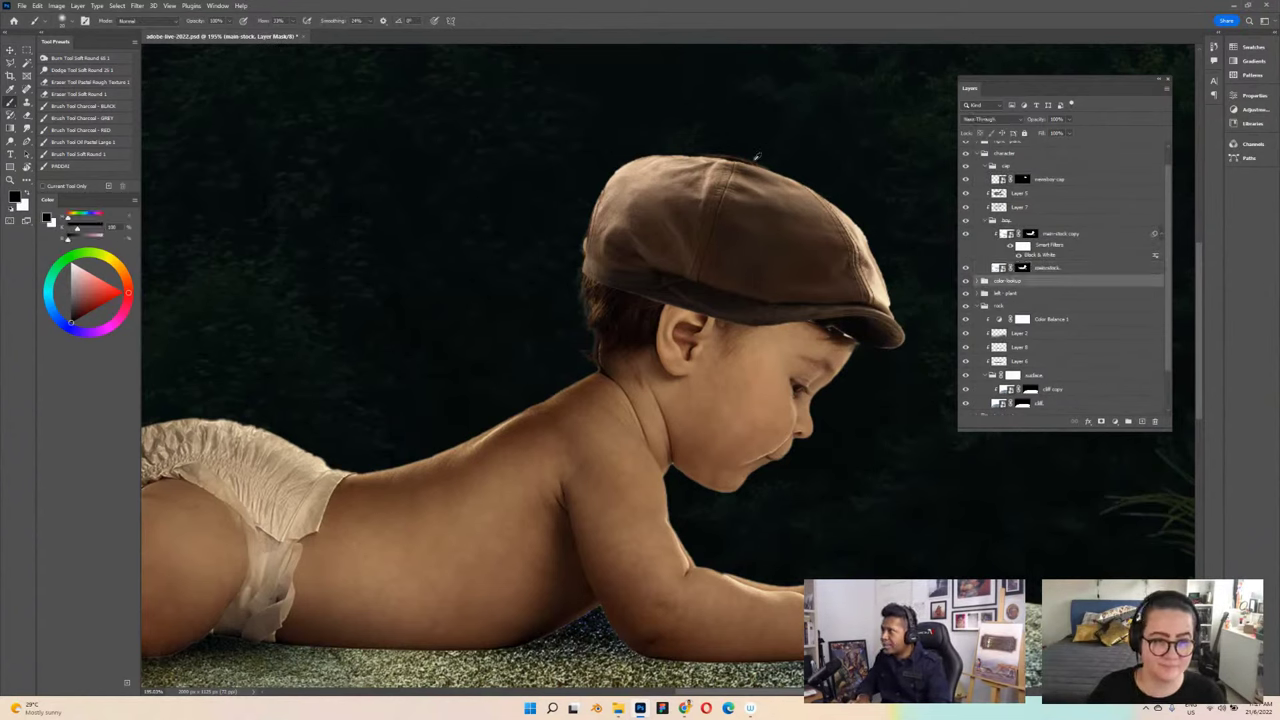
click(1027, 268)
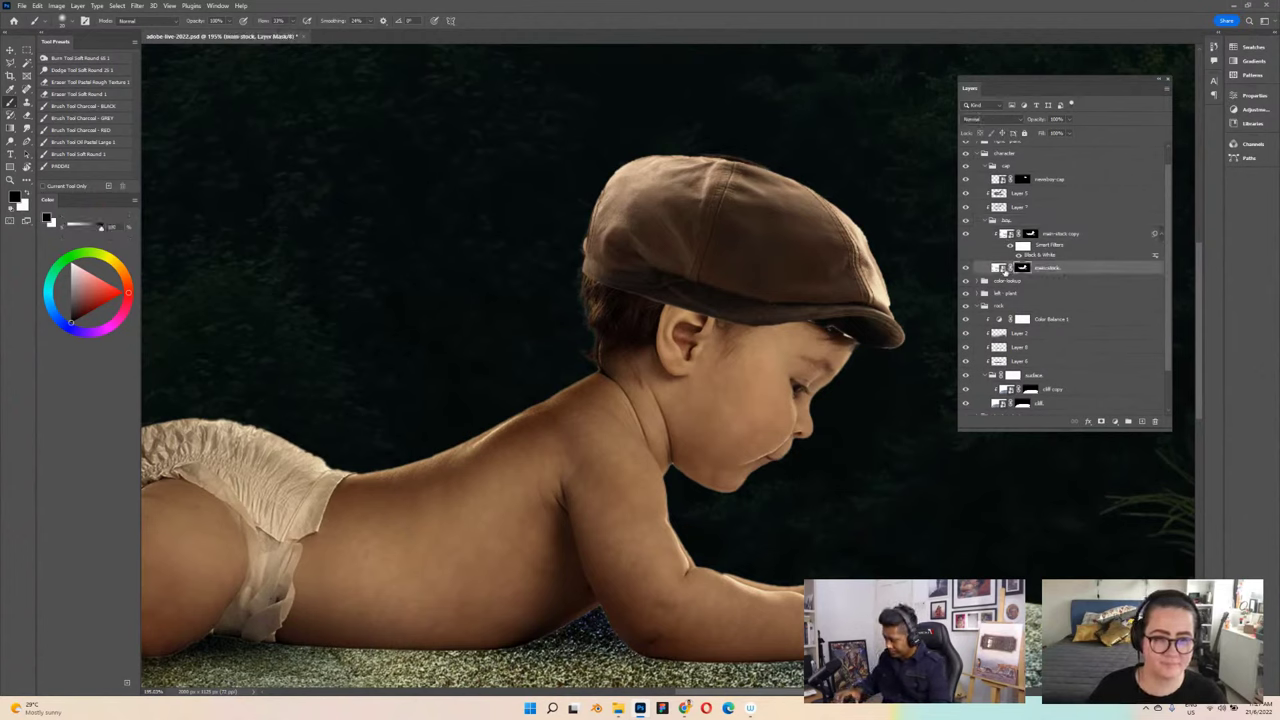
alt+click(712, 158)
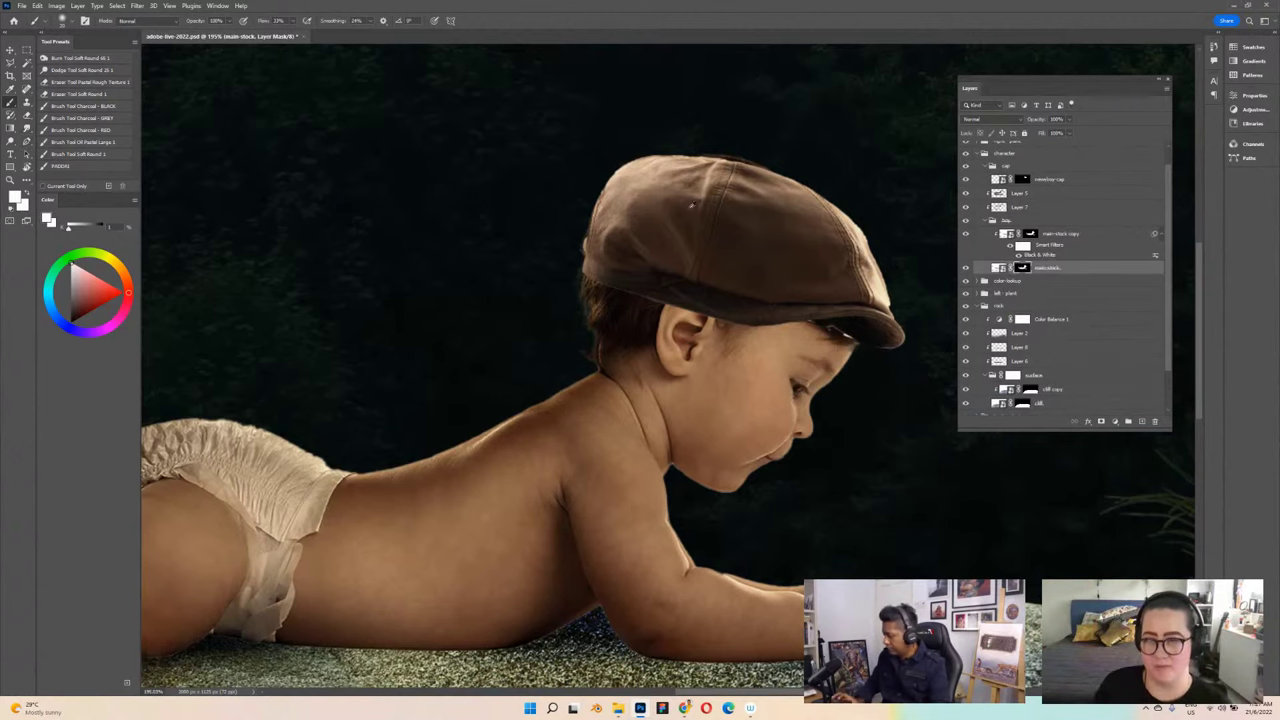
scroll(690, 205, up, 1)
mouse_move(752, 162)
mouse_down()
mouse_move(710, 155)
mouse_move(818, 178)
mouse_up()
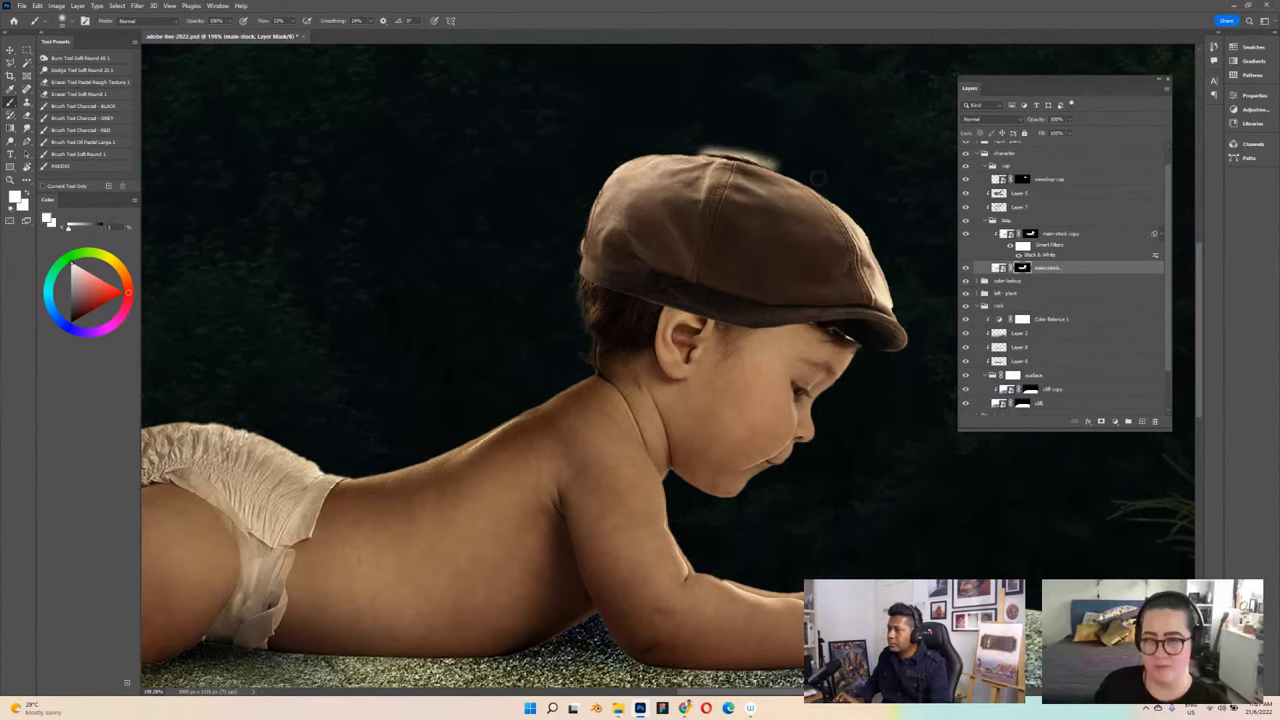
Step: Undo the stroke, switch the paint colour to black, save, and select the newsboy-cap layer
key(ctrl+z)
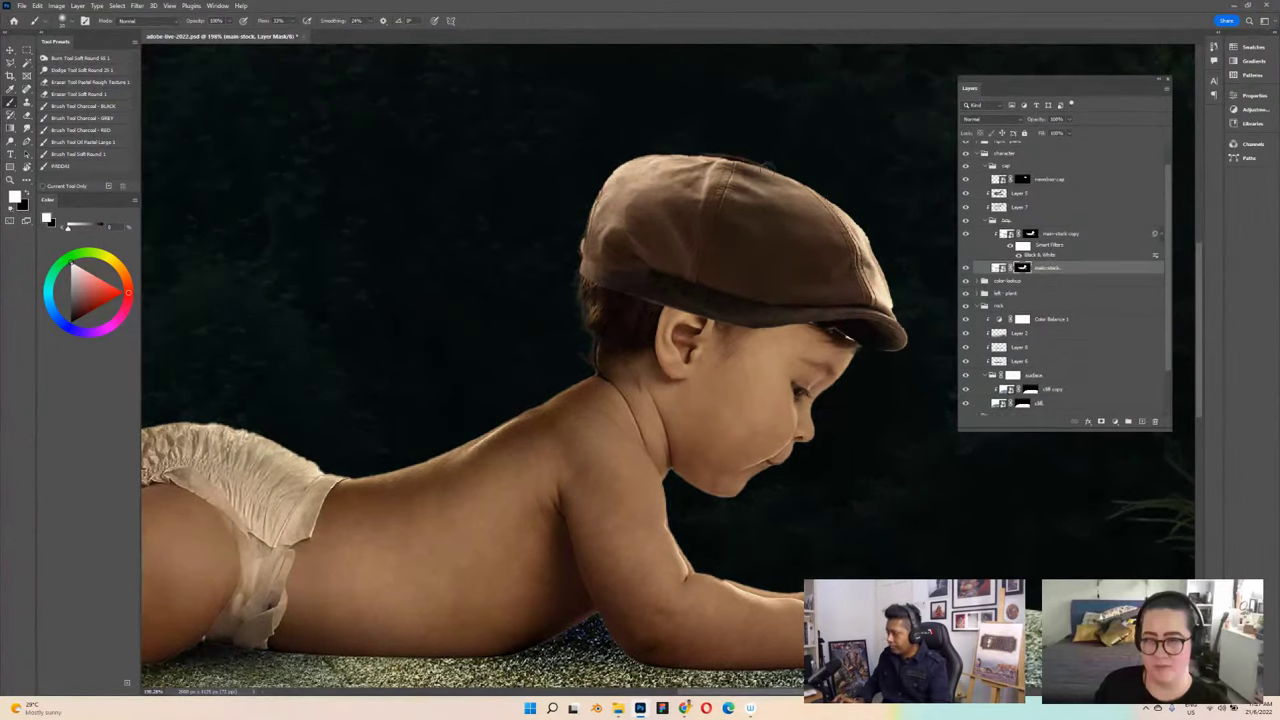
key(x)
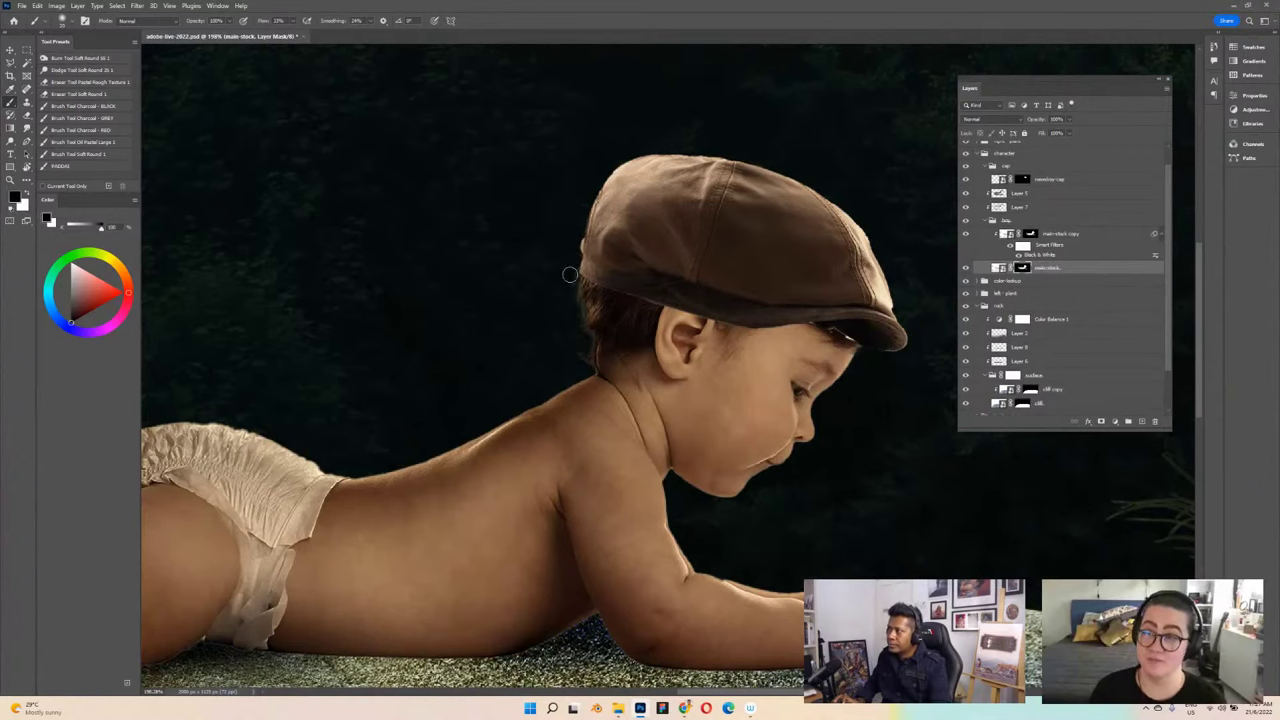
scroll(659, 218, up, 1)
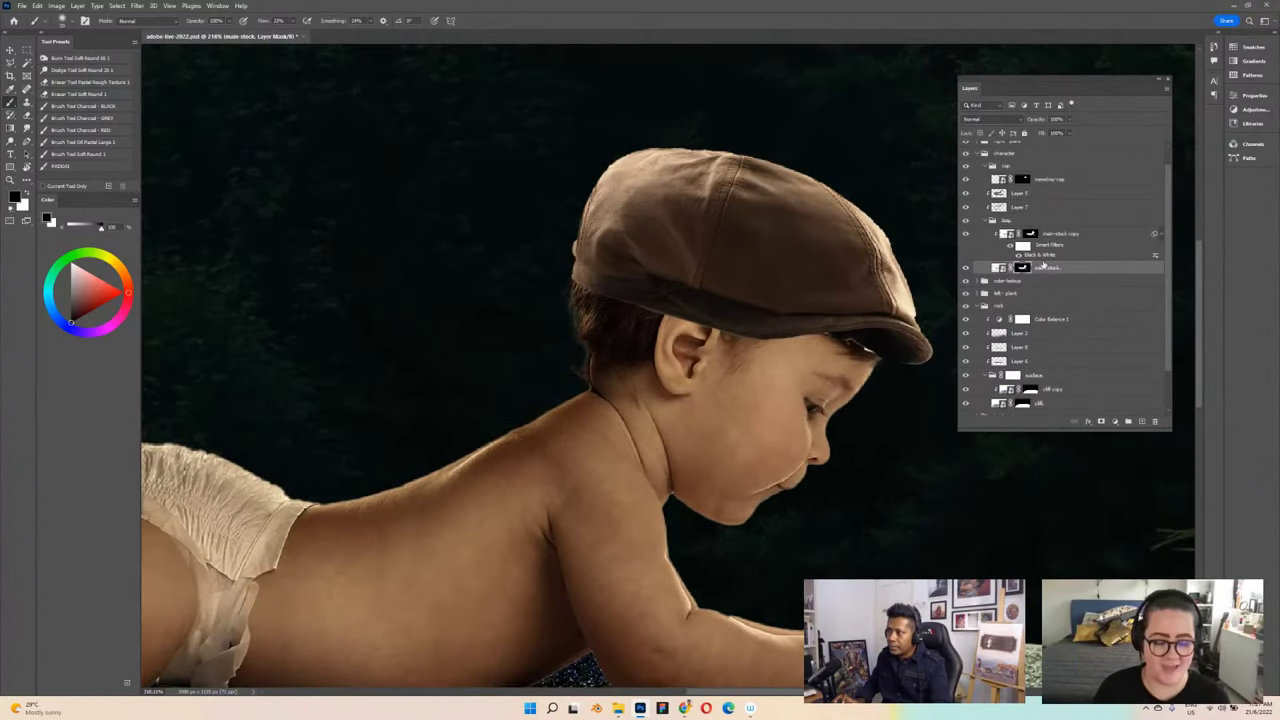
key(ctrl+s)
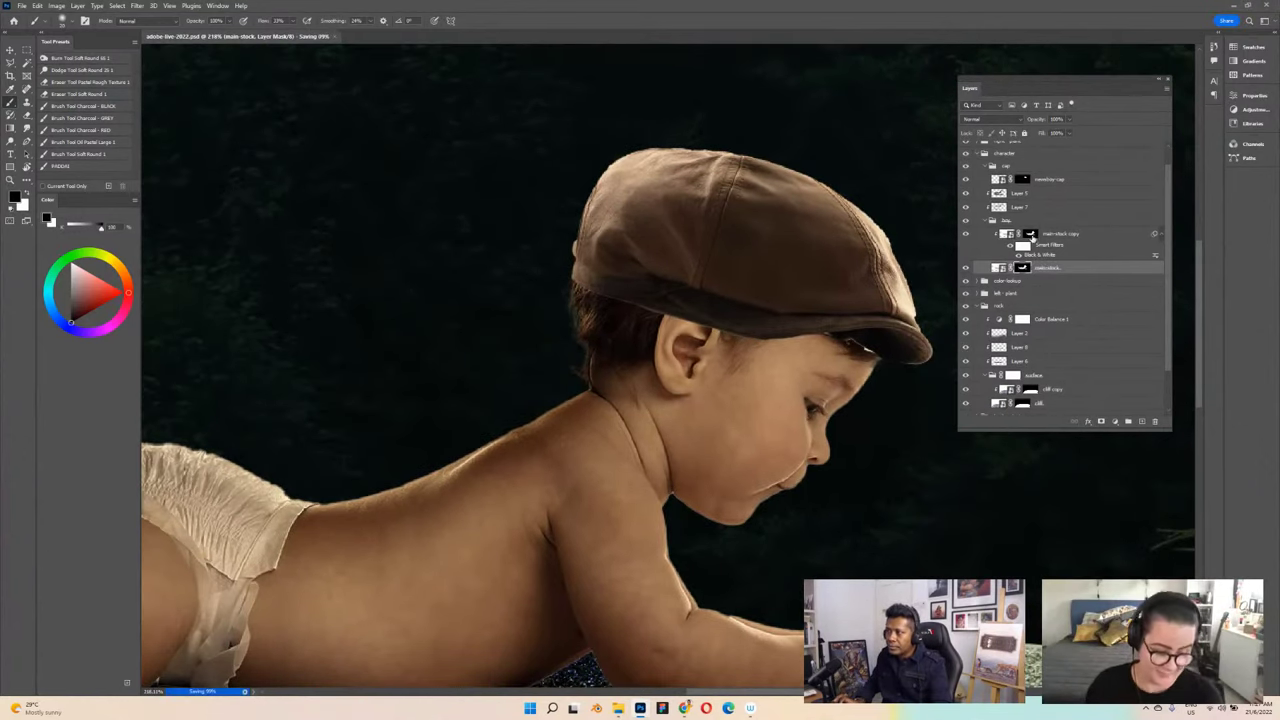
click(1050, 179)
key(l)
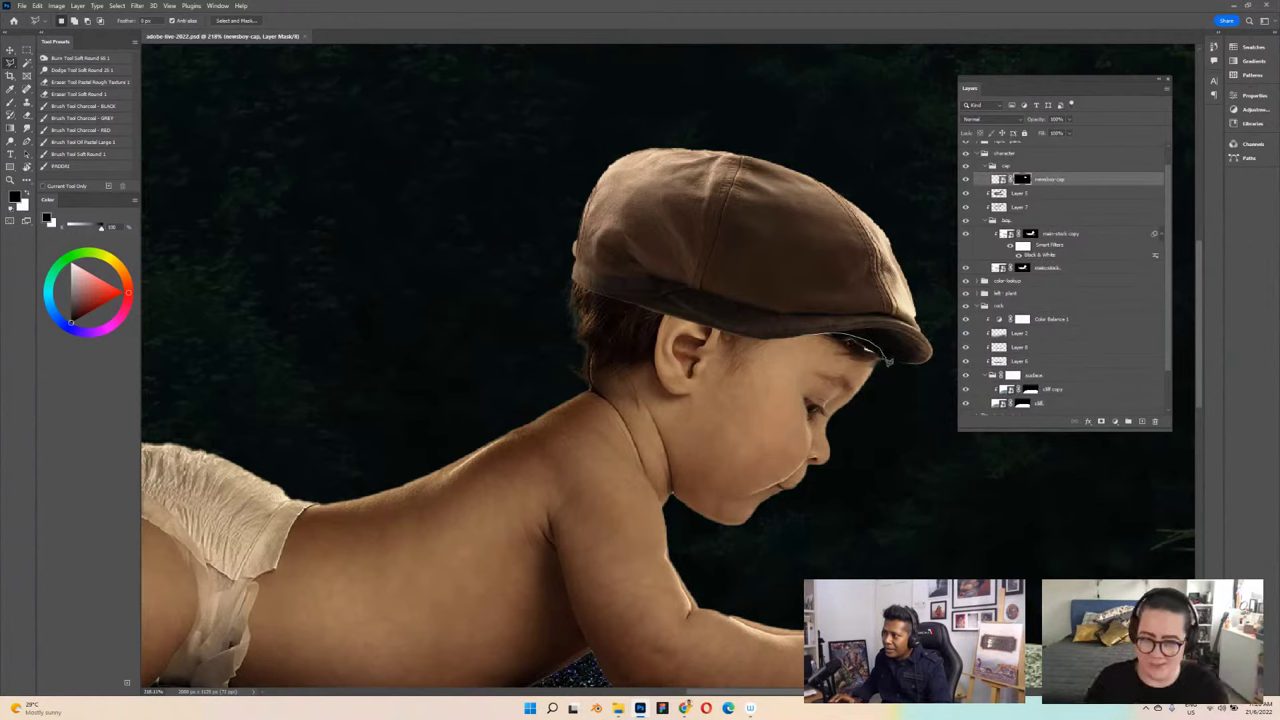
Step: Draw a polygonal selection under the cap brim, then deselect and save
click(882, 360)
click(801, 371)
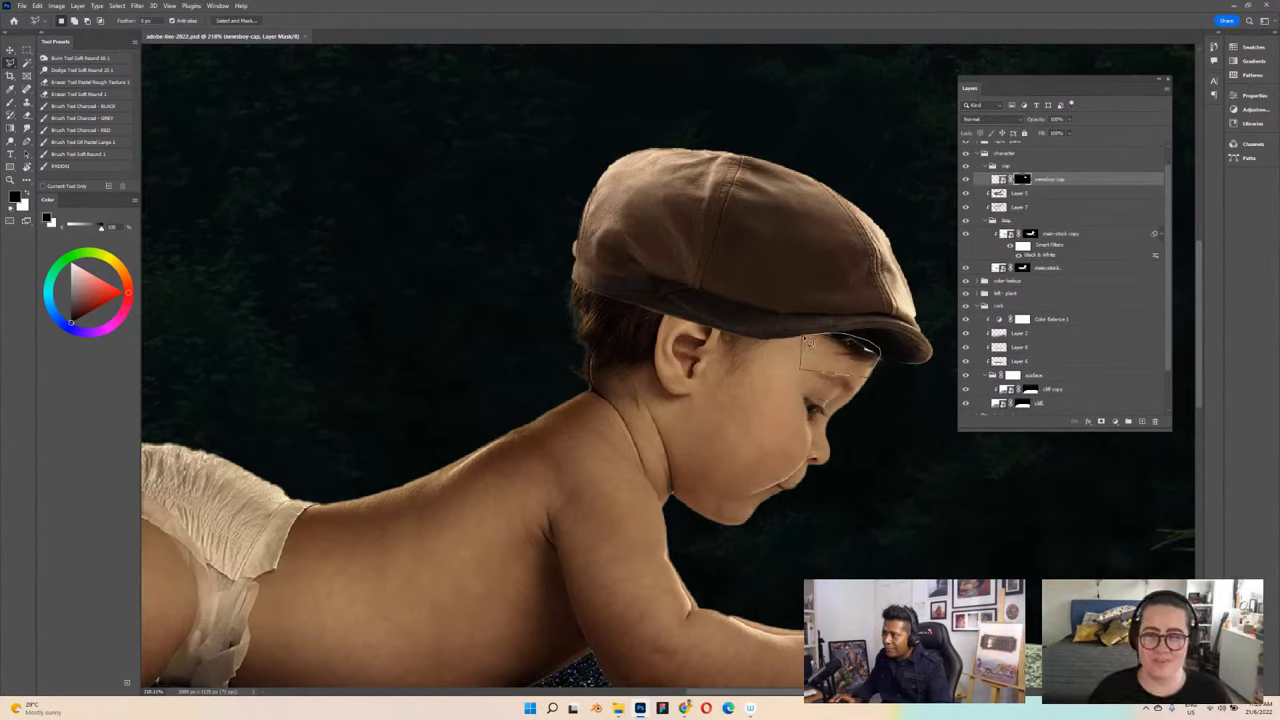
click(808, 341)
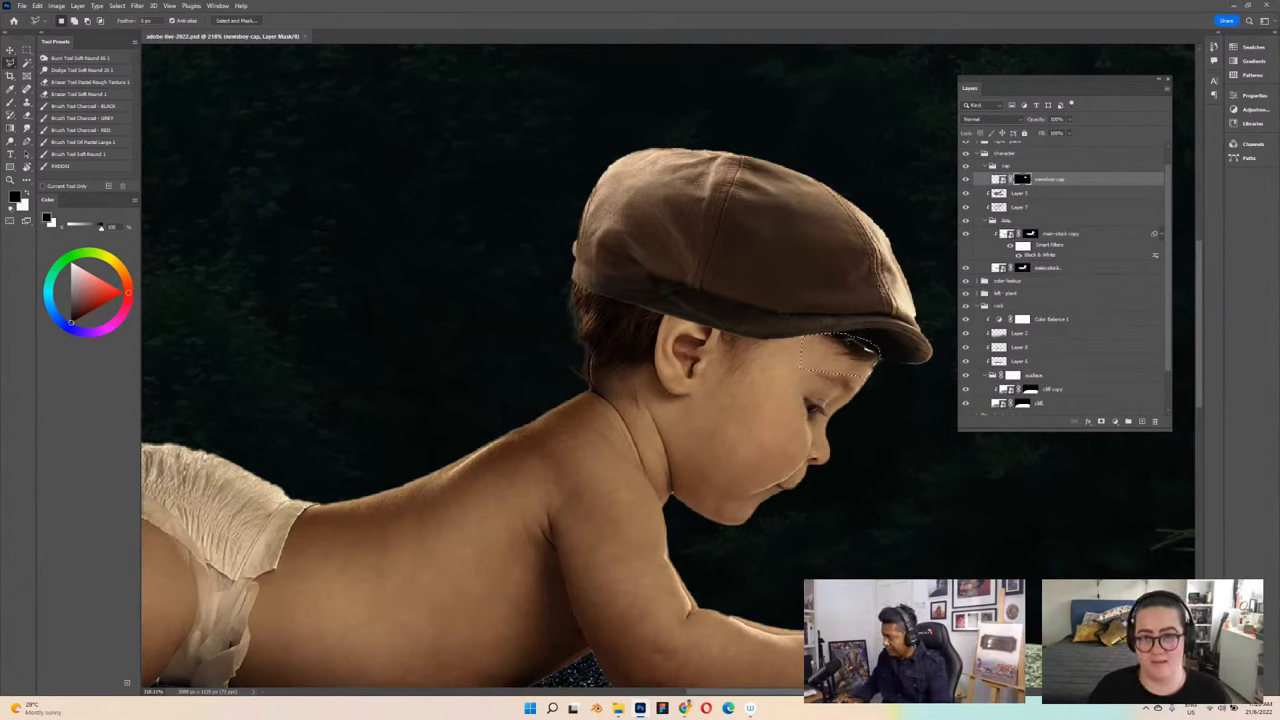
key(b)
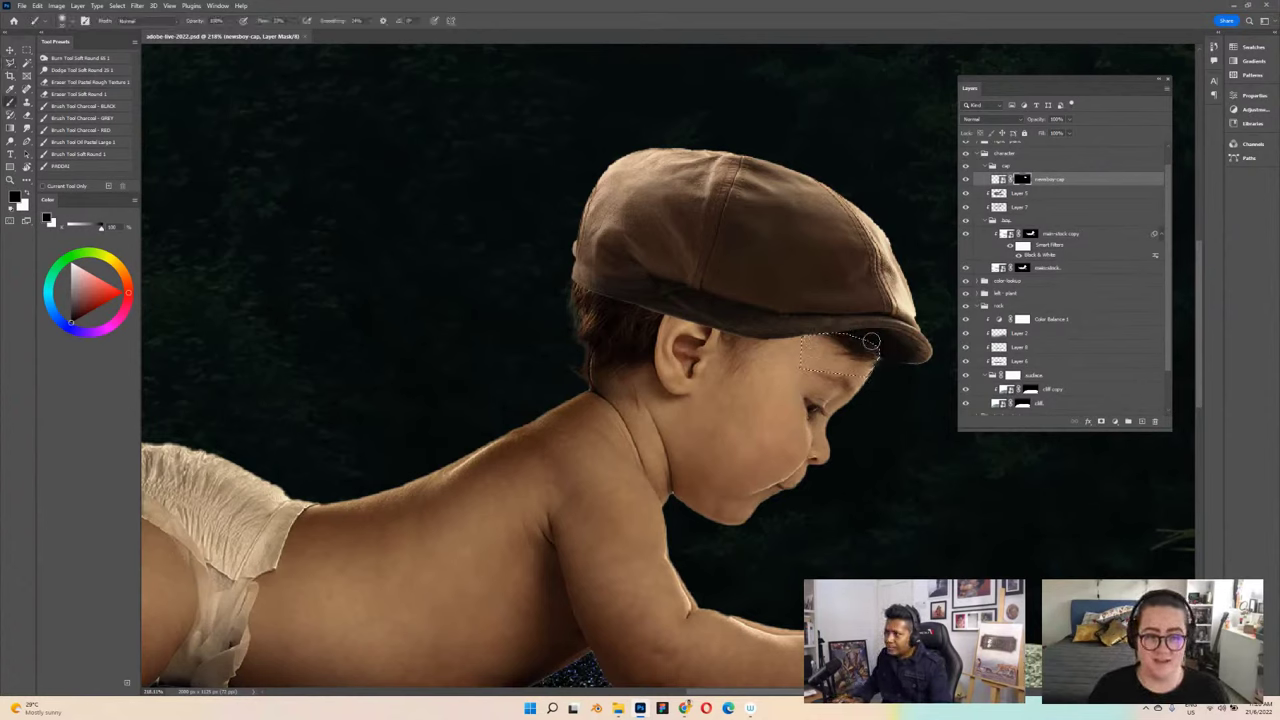
key(ctrl+d)
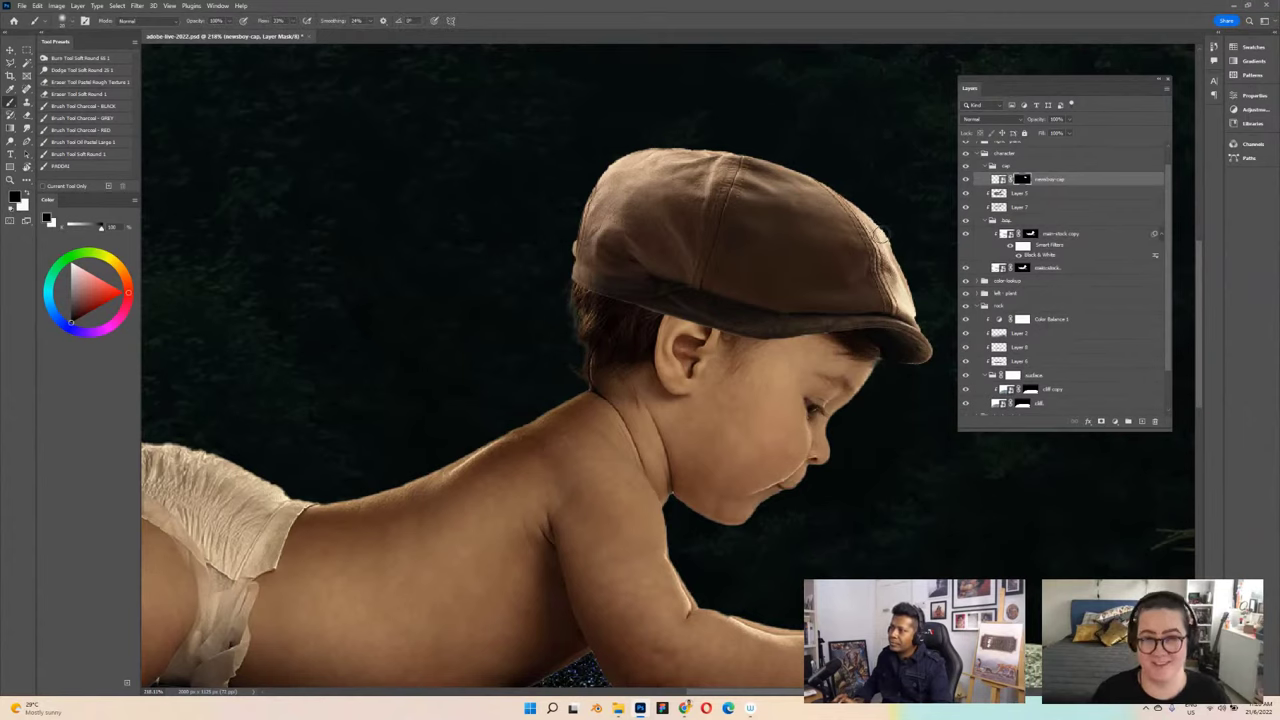
key(ctrl+s)
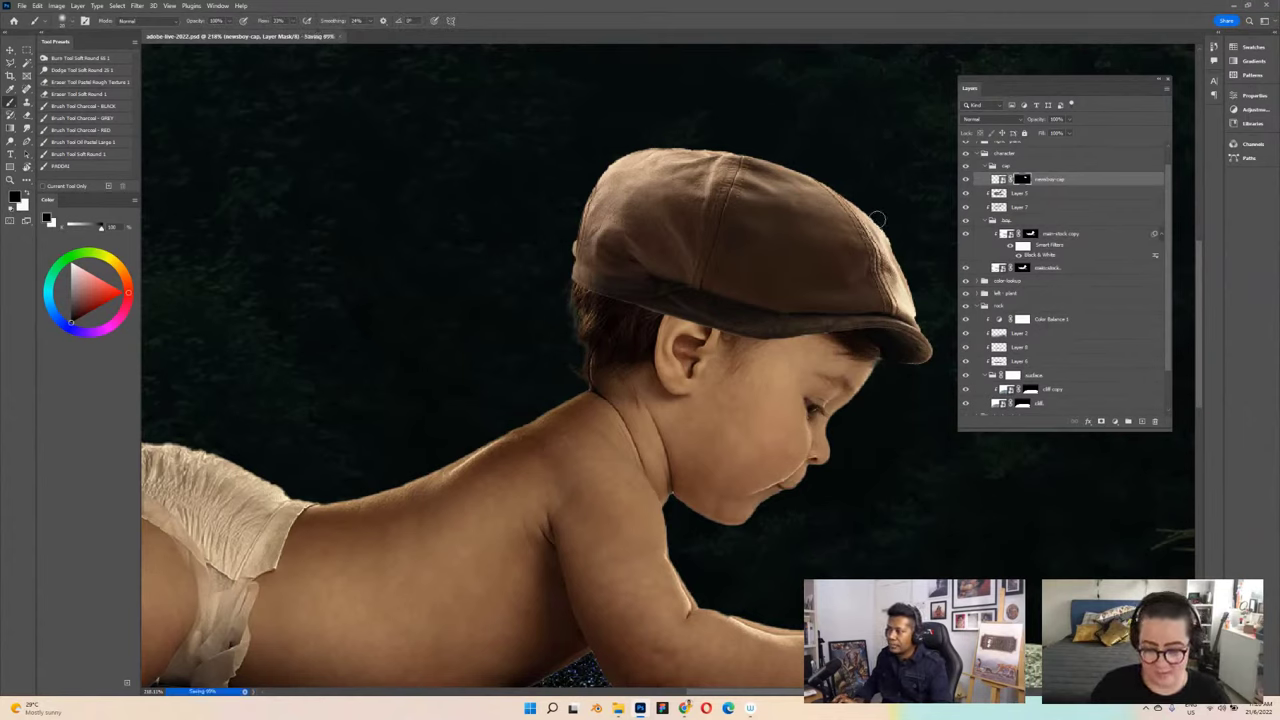
Step: At 35% cap opacity, lasso the ear, hide the cap there on the mask, then restore 100% opacity
drag(1071, 119, 1040, 131)
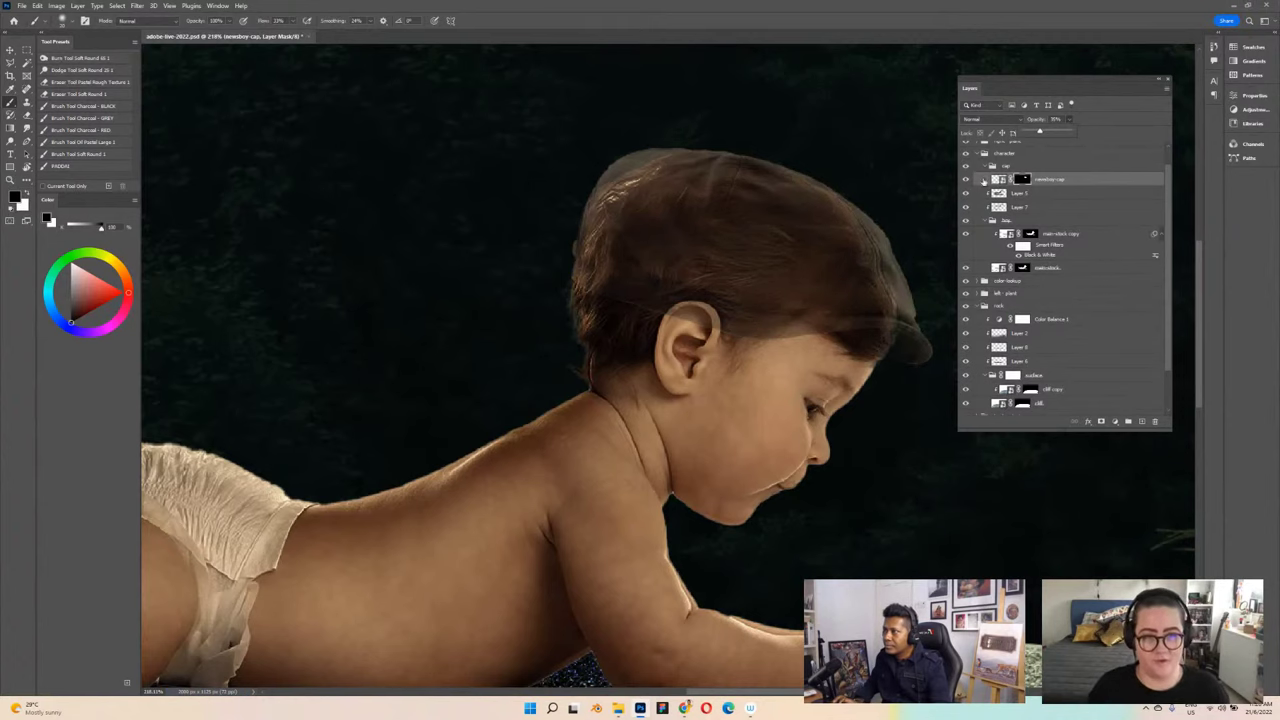
scroll(681, 312, up, 2)
key(ctrl+s)
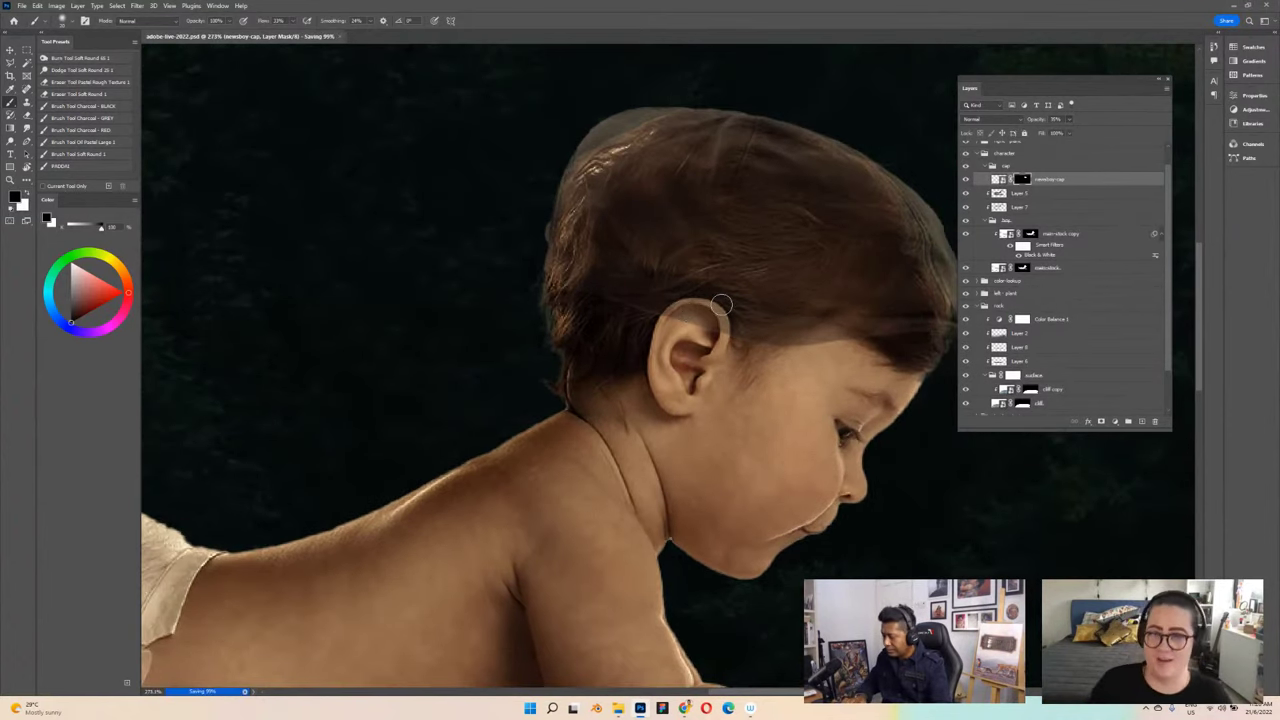
key(l)
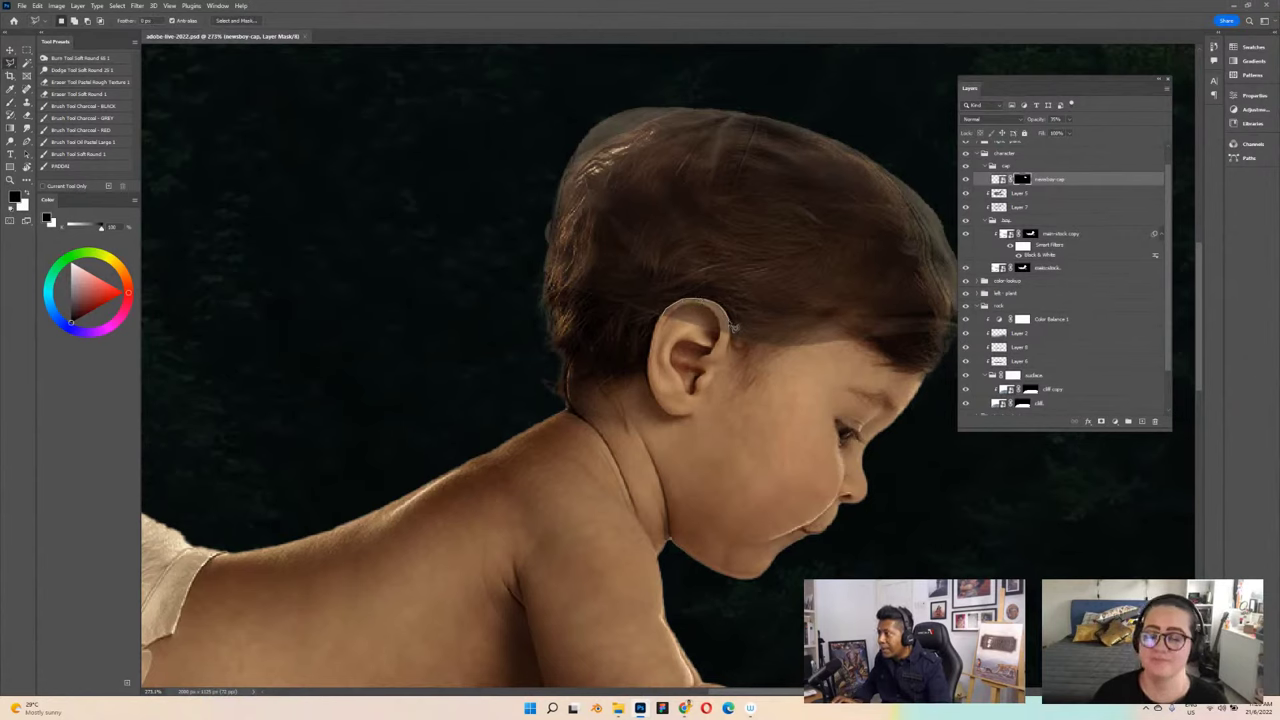
mouse_move(736, 338)
mouse_down()
mouse_move(729, 373)
mouse_move(666, 333)
mouse_move(664, 316)
mouse_up()
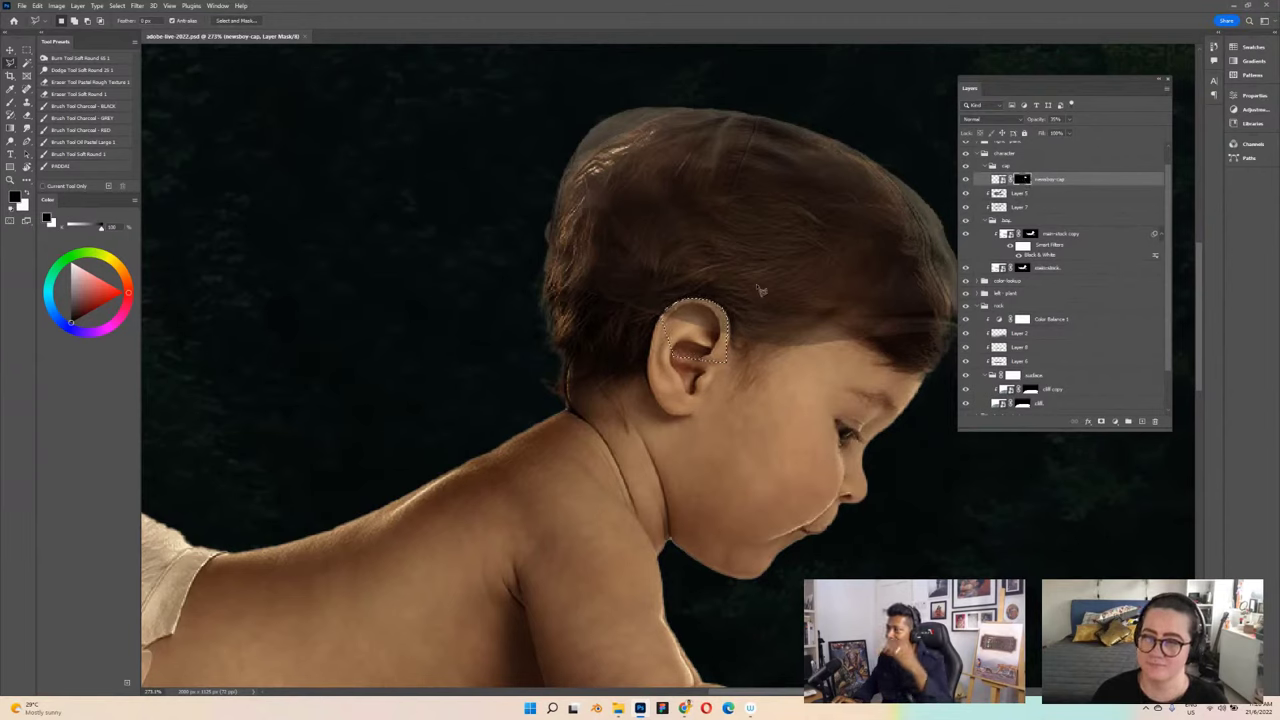
key(x)
key(Delete)
key(ctrl+d)
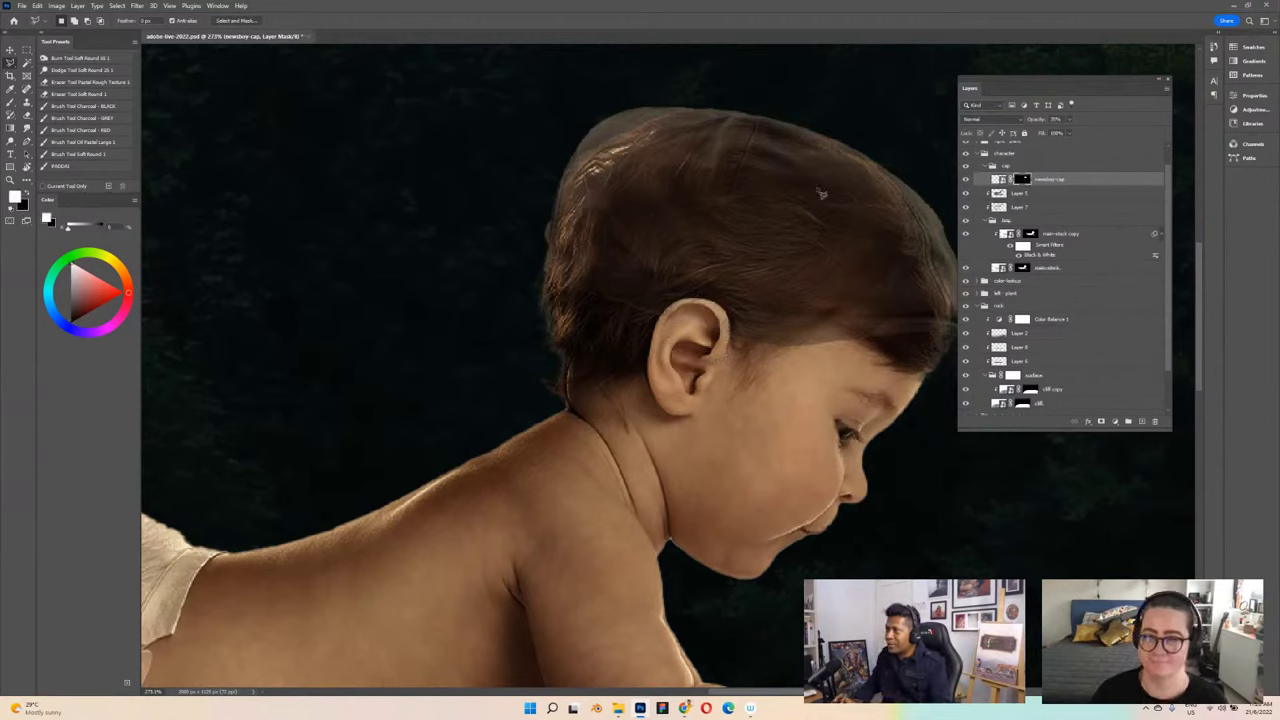
click(1073, 121)
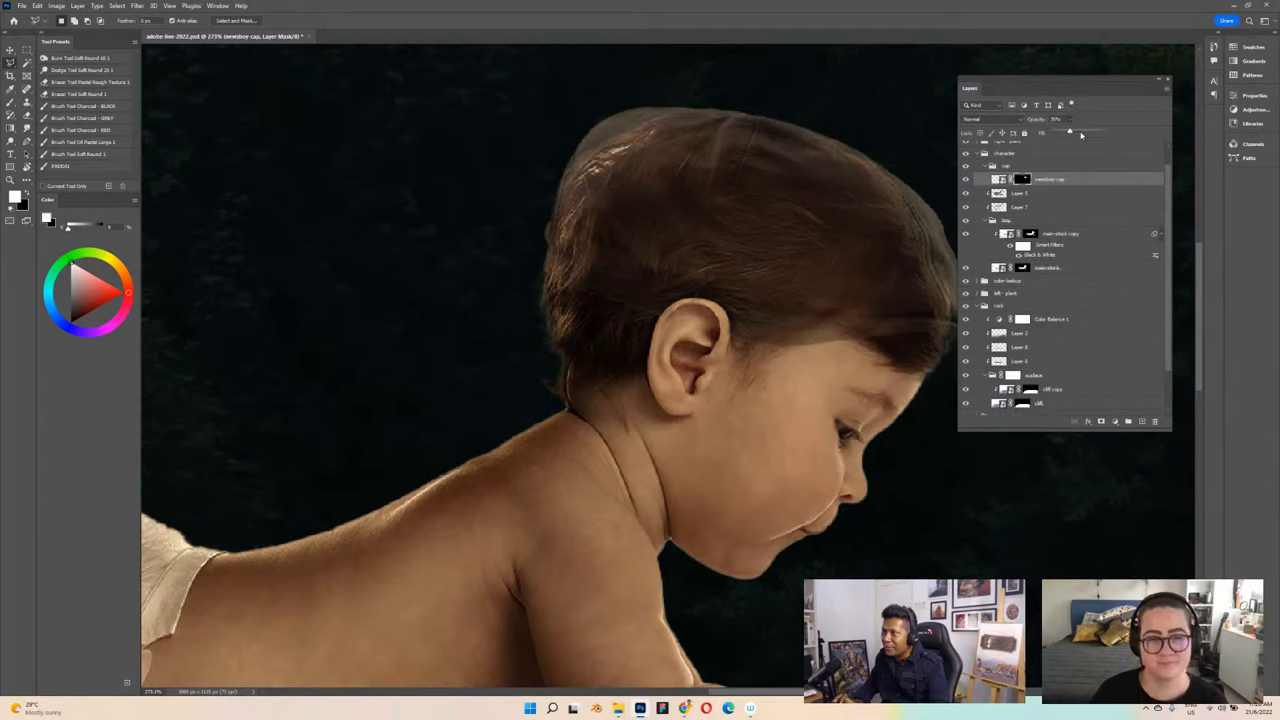
drag(1066, 131, 1099, 131)
Step: Set the brush colour to black, save the composite, and fit the whole image in the window
key(b)
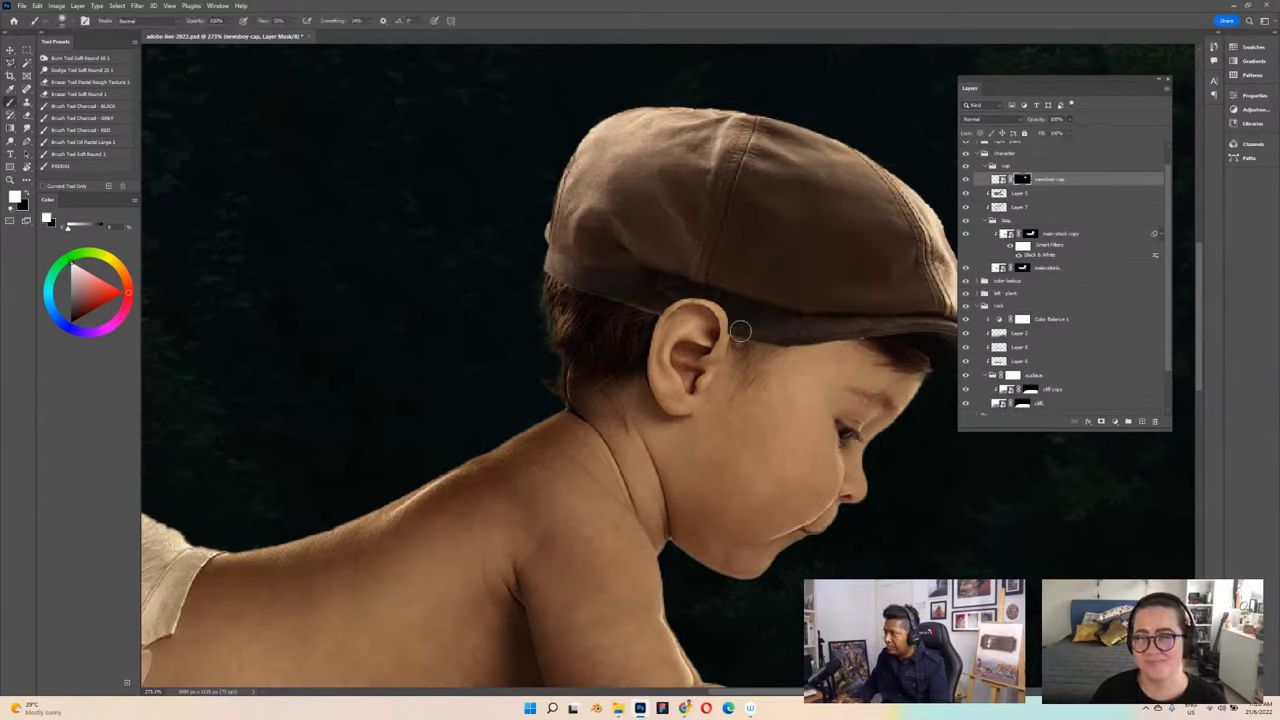
key(x)
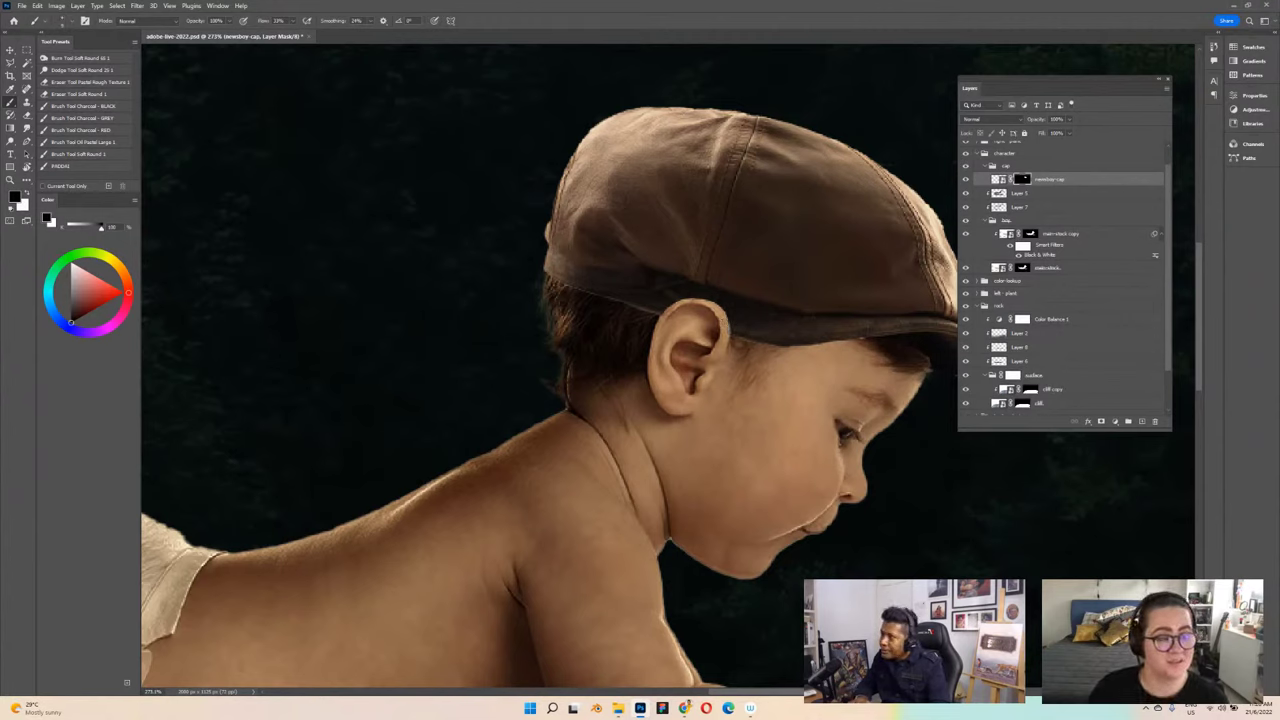
key(ctrl+s)
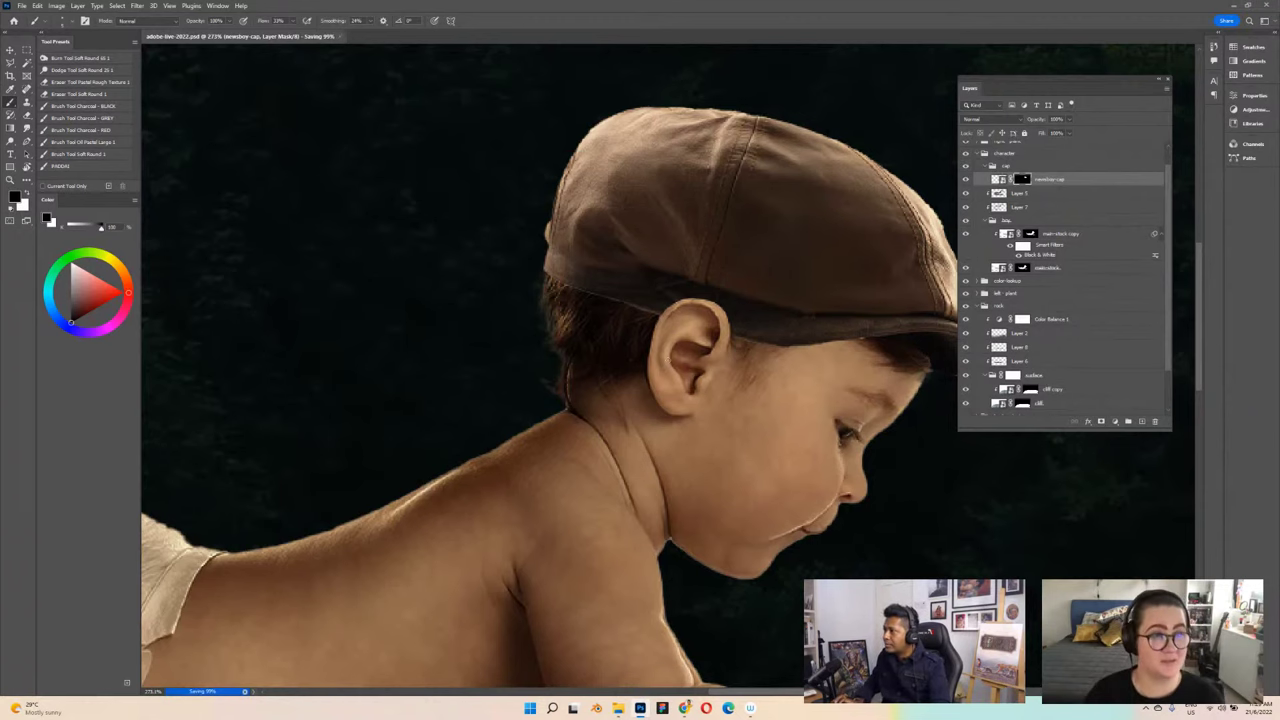
key(ctrl+0)
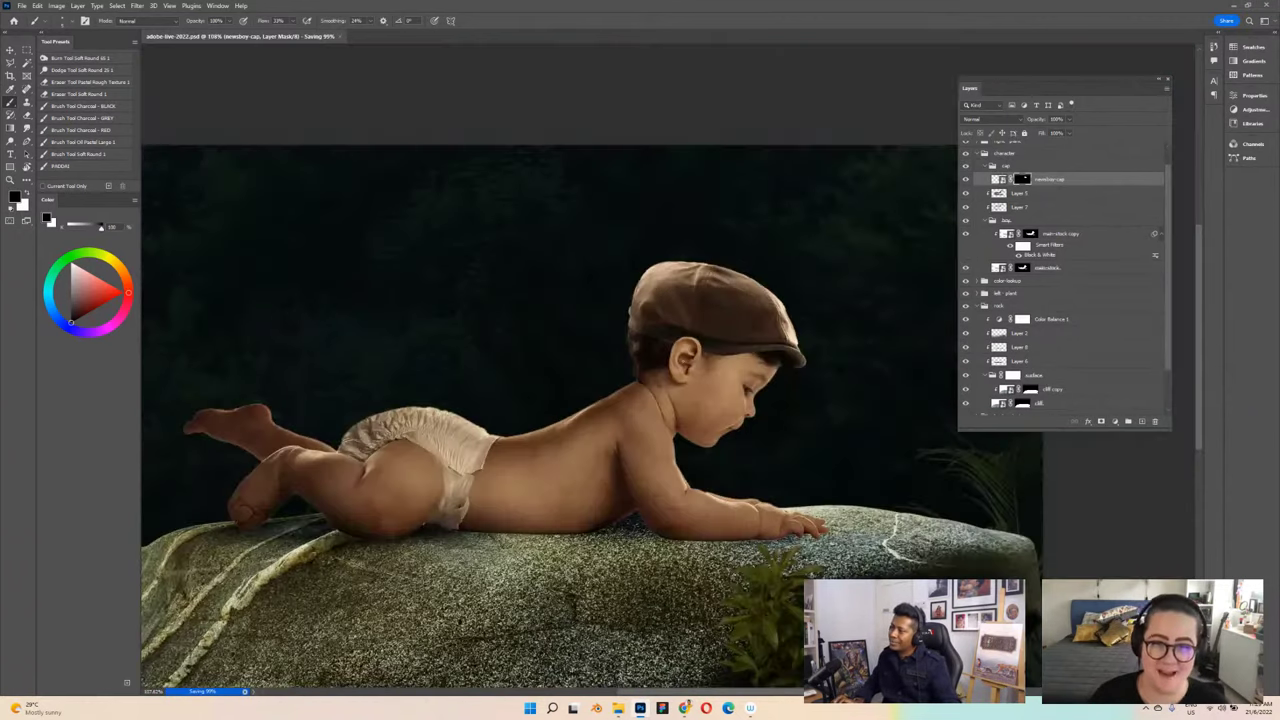
scroll(684, 357, up, 3)
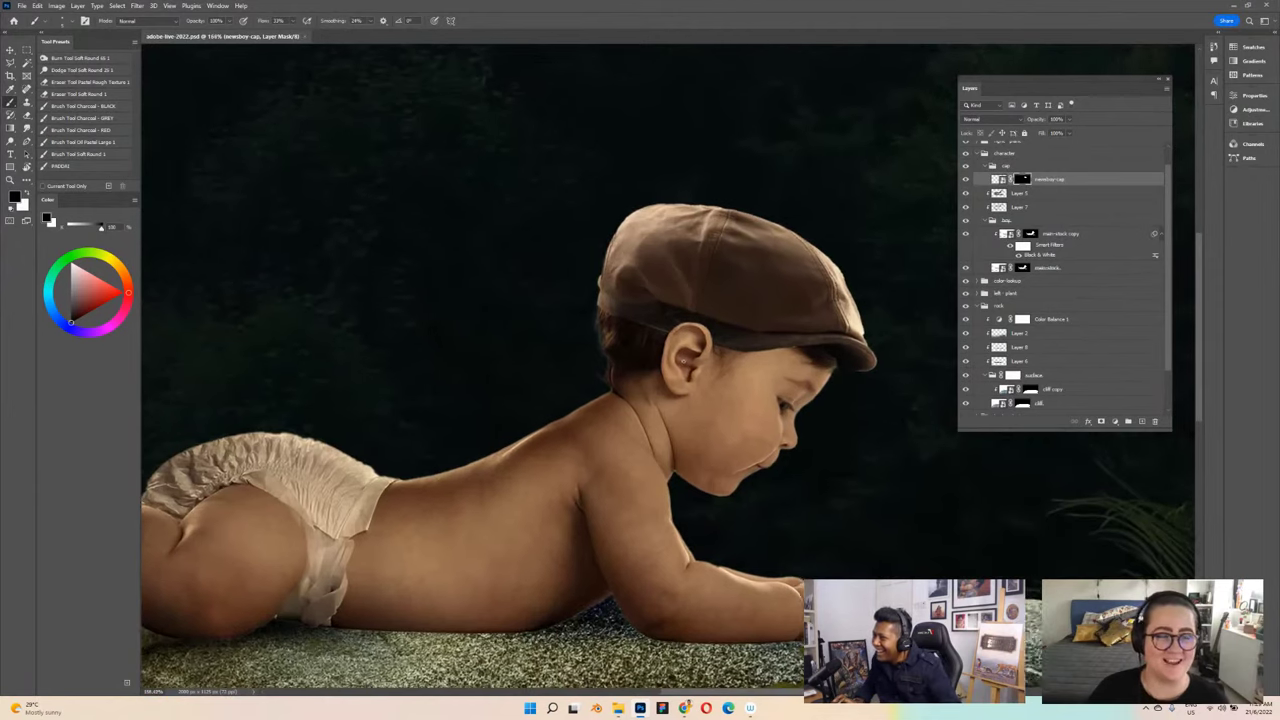
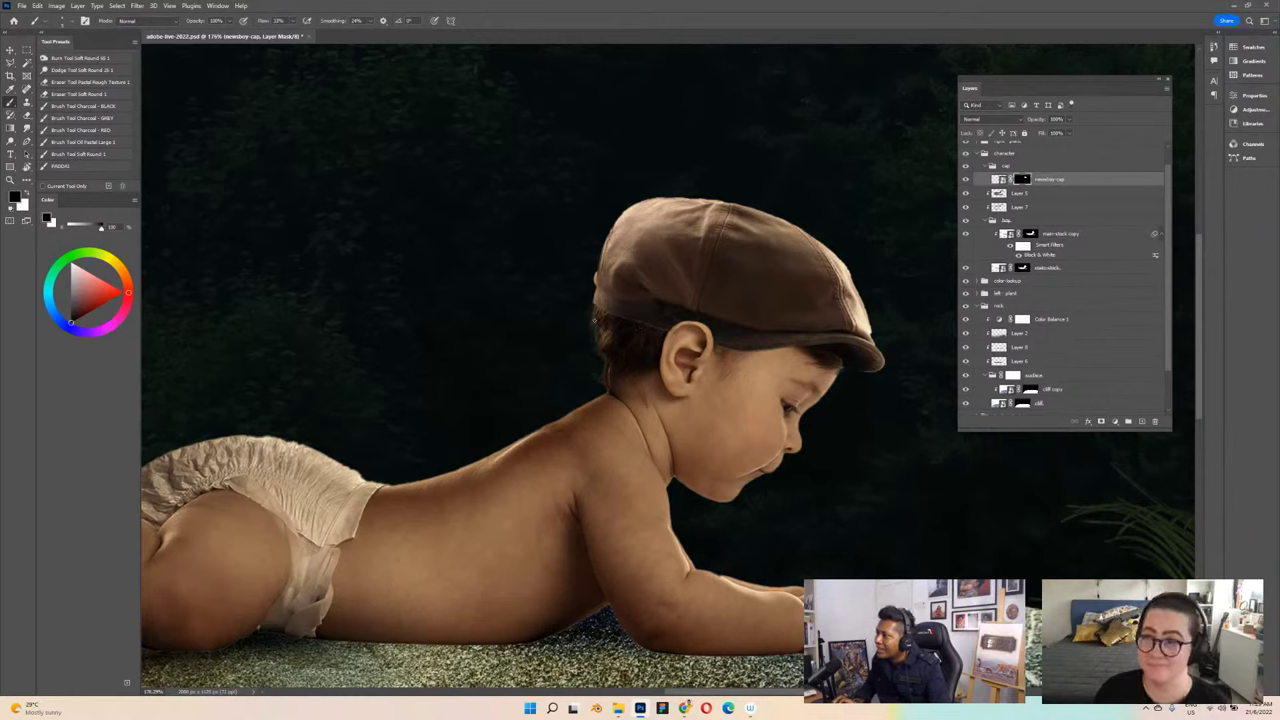
Step: Save the document and zoom to fit the whole composition in view
key(ctrl+s)
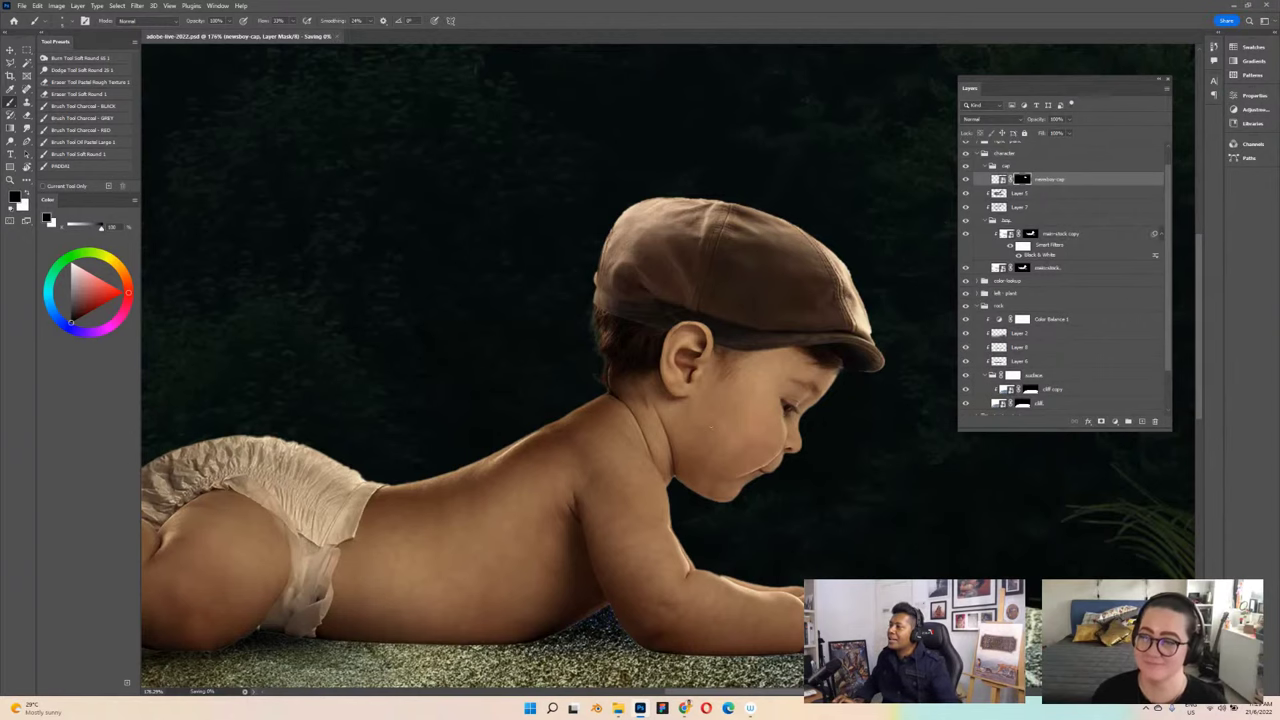
key(ctrl+0)
key(ctrl+plus)
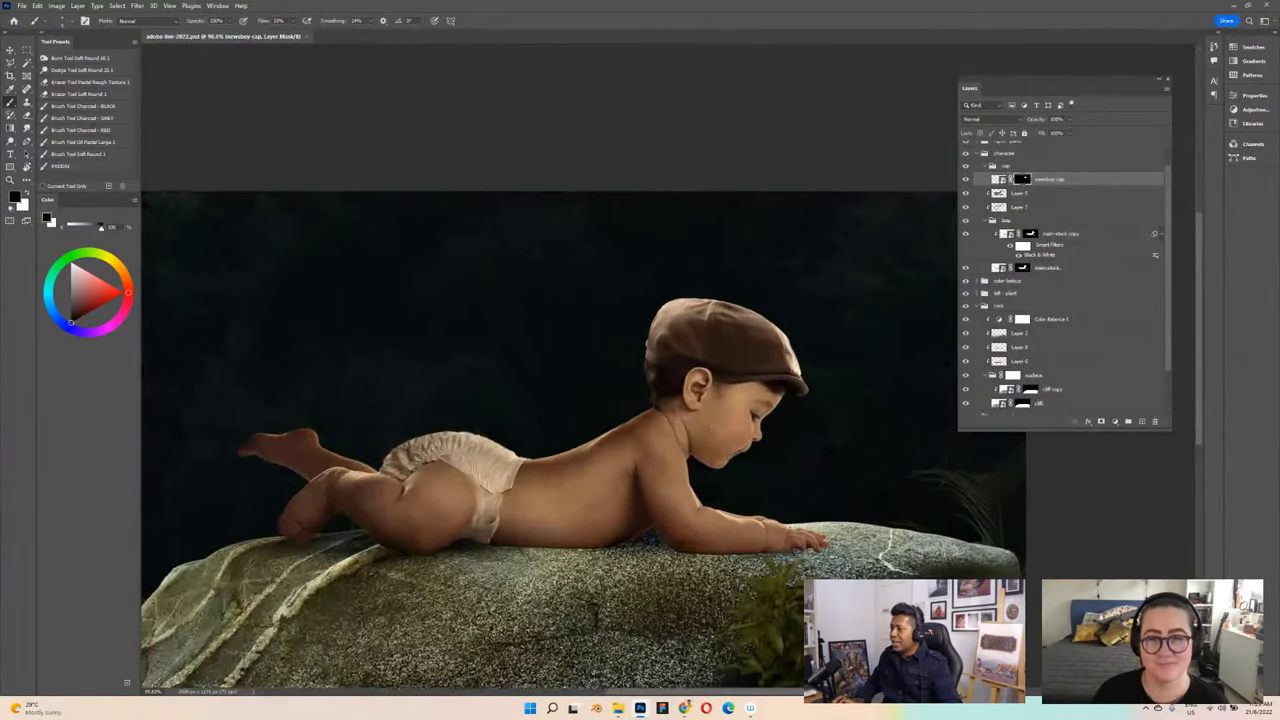
right_click(716, 393)
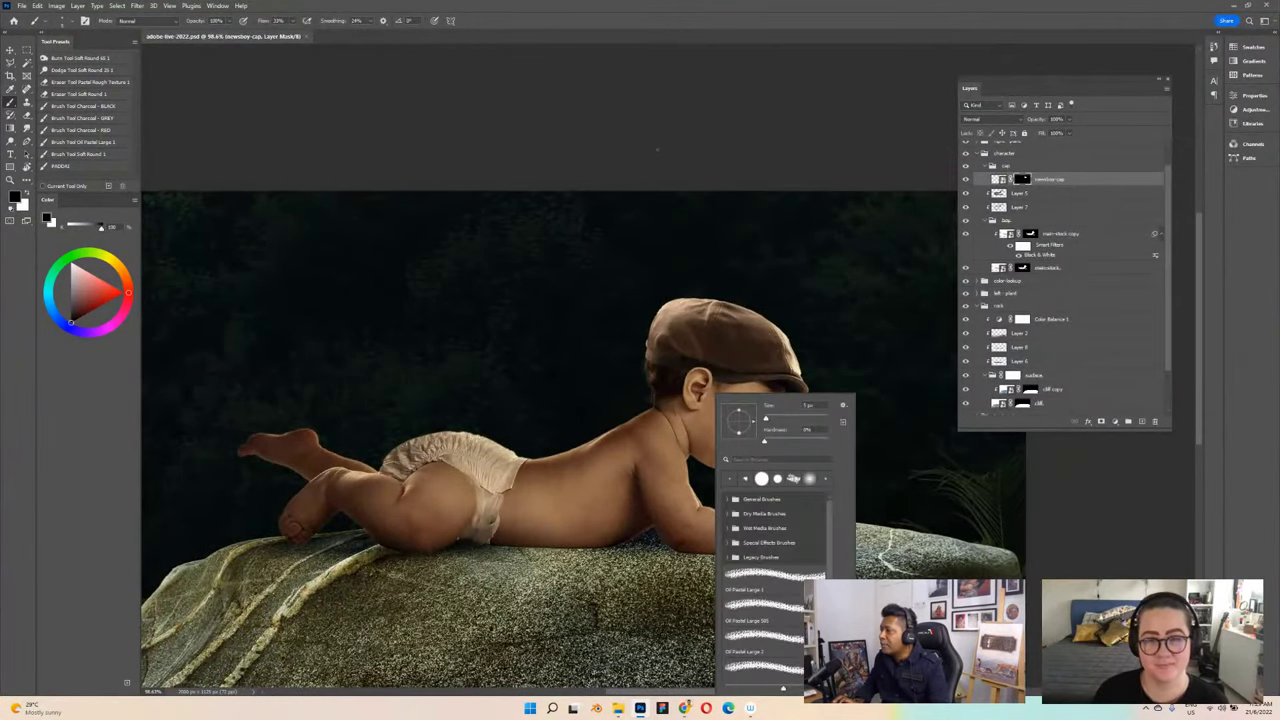
click(973, 22)
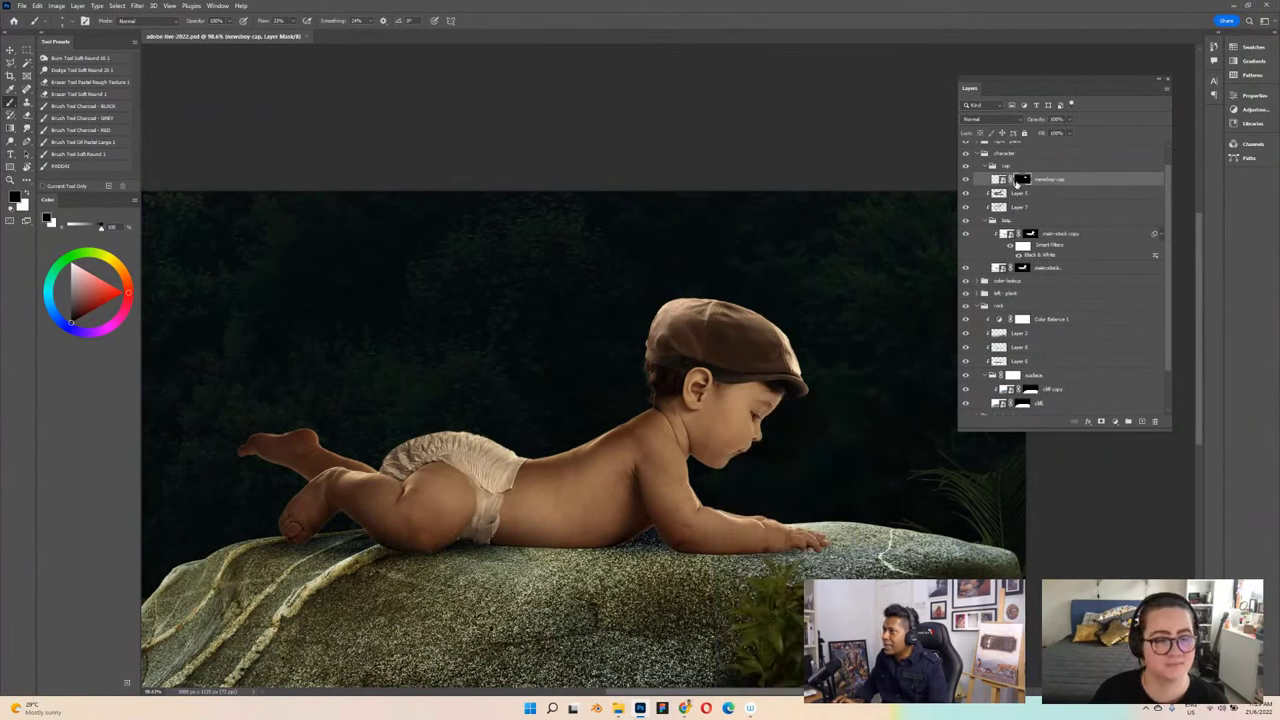
Step: Add a Hue/Saturation adjustment on the newsboy-cap layer and lower the cap's saturation
click(998, 180)
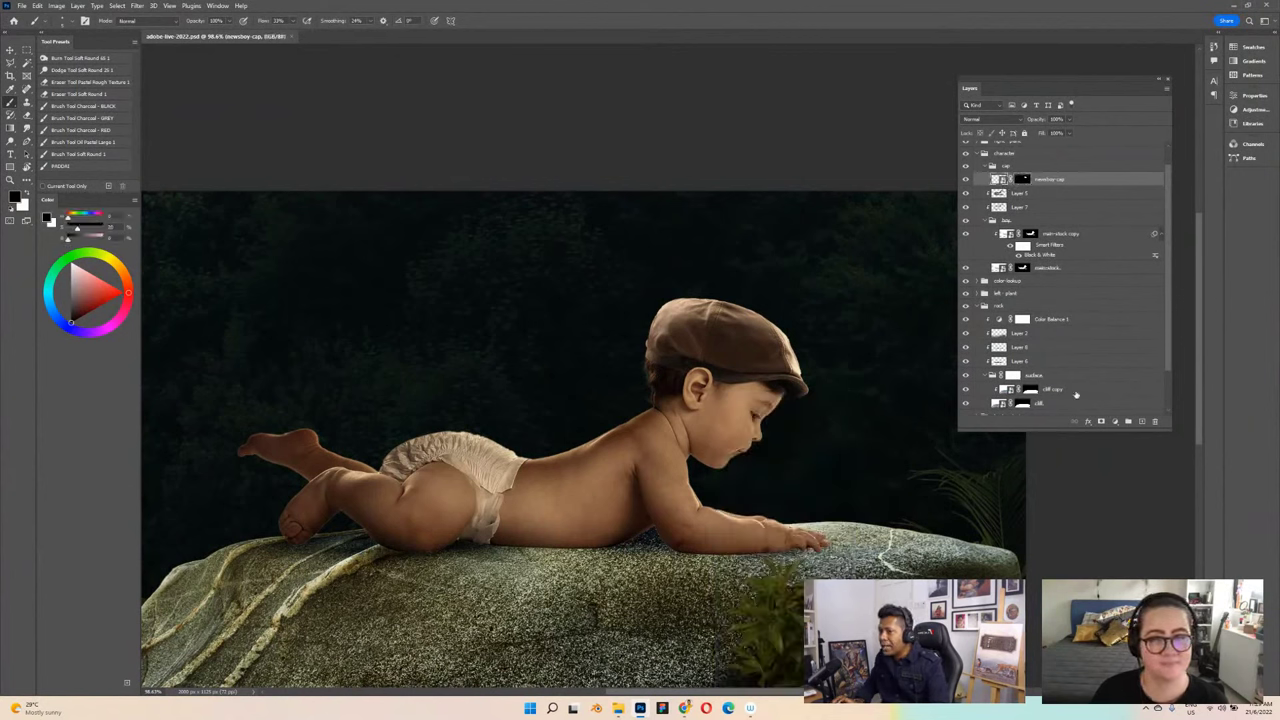
click(1117, 423)
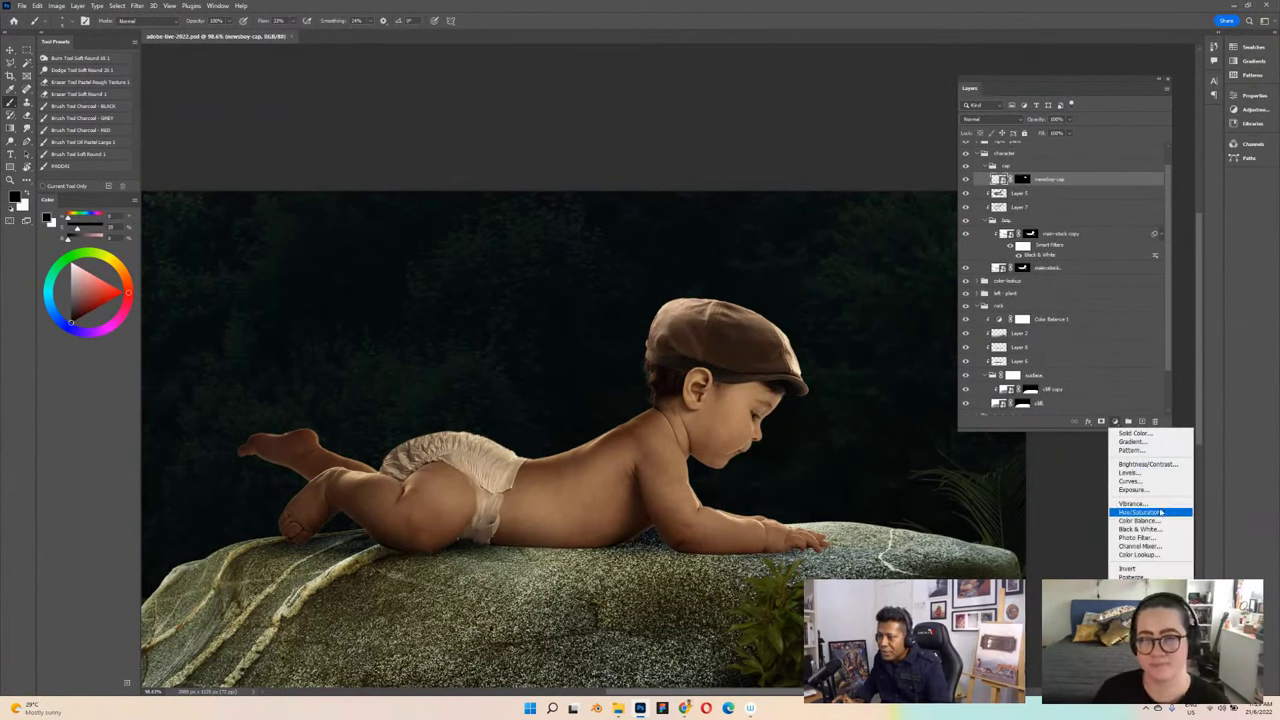
click(1163, 517)
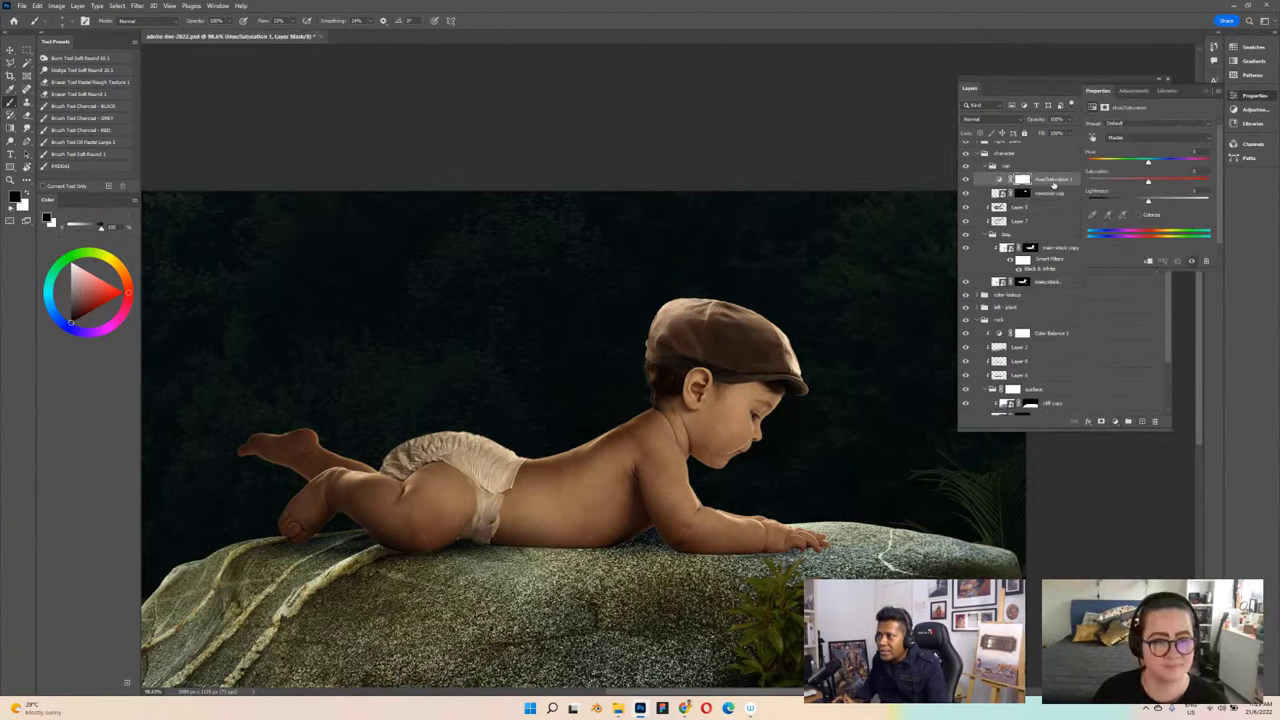
click(1060, 180)
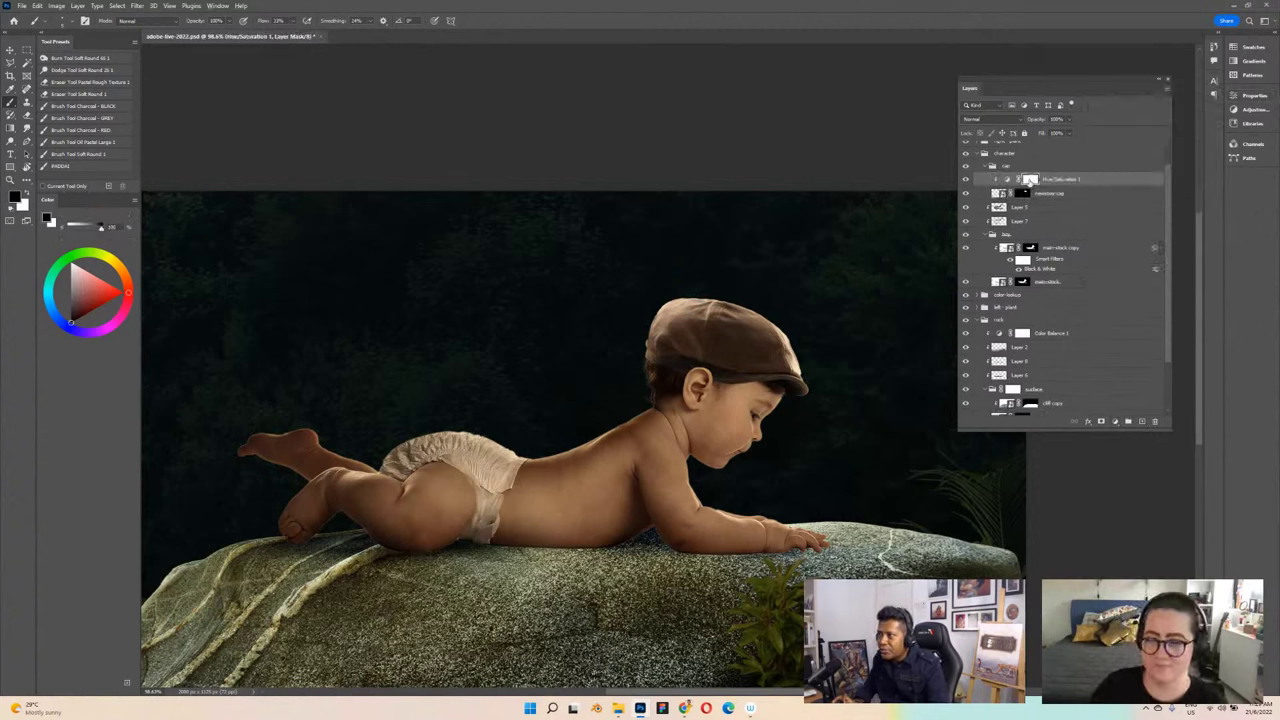
click(1005, 180)
drag(1035, 77, 902, 55)
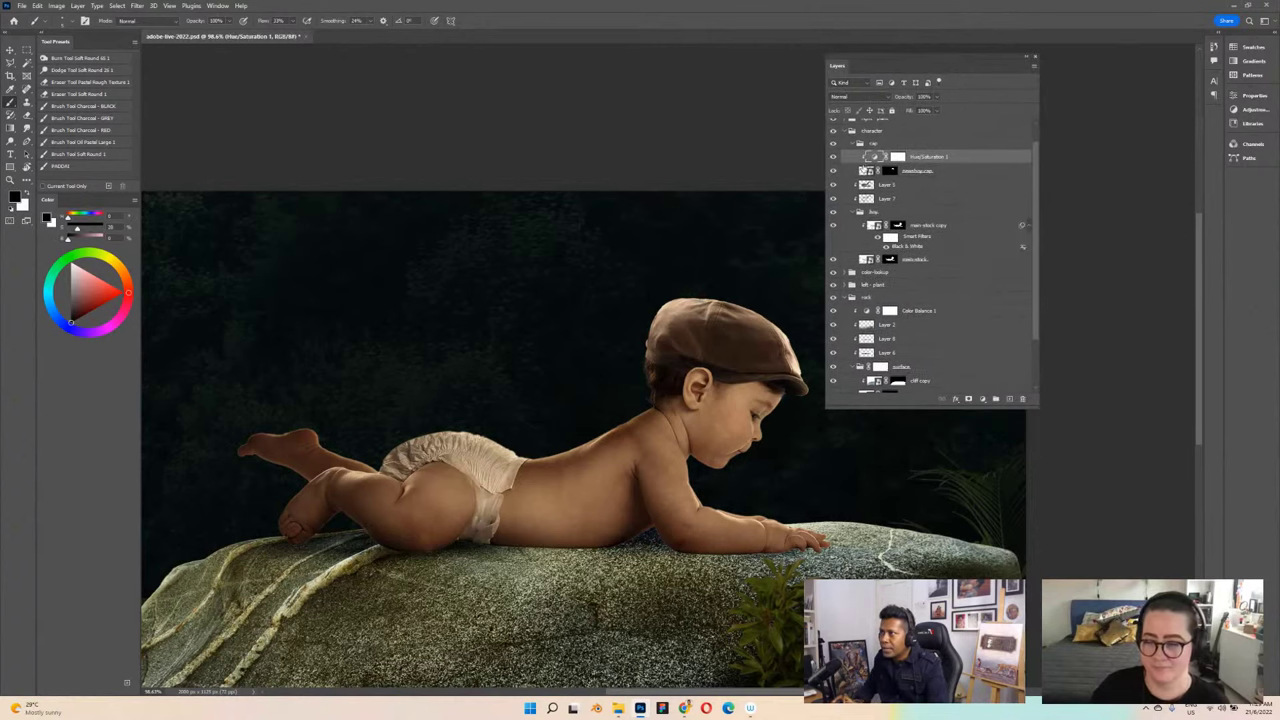
double_click(876, 156)
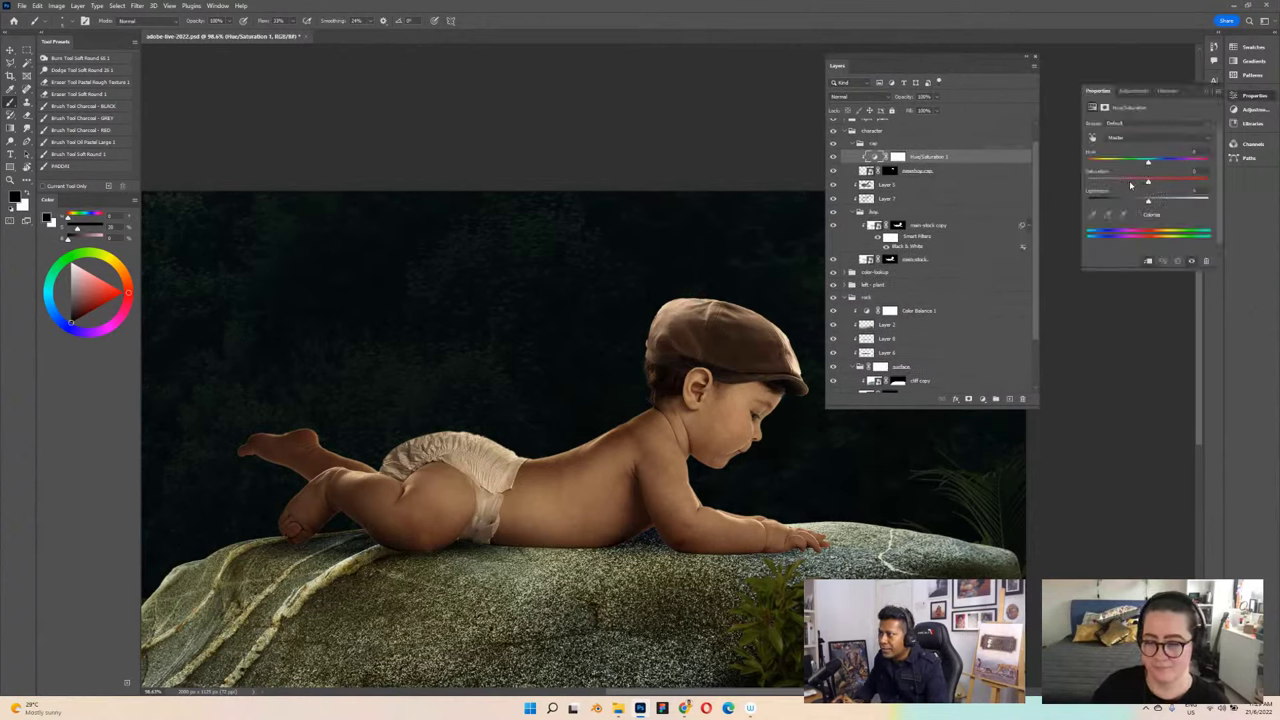
drag(1131, 185, 1129, 184)
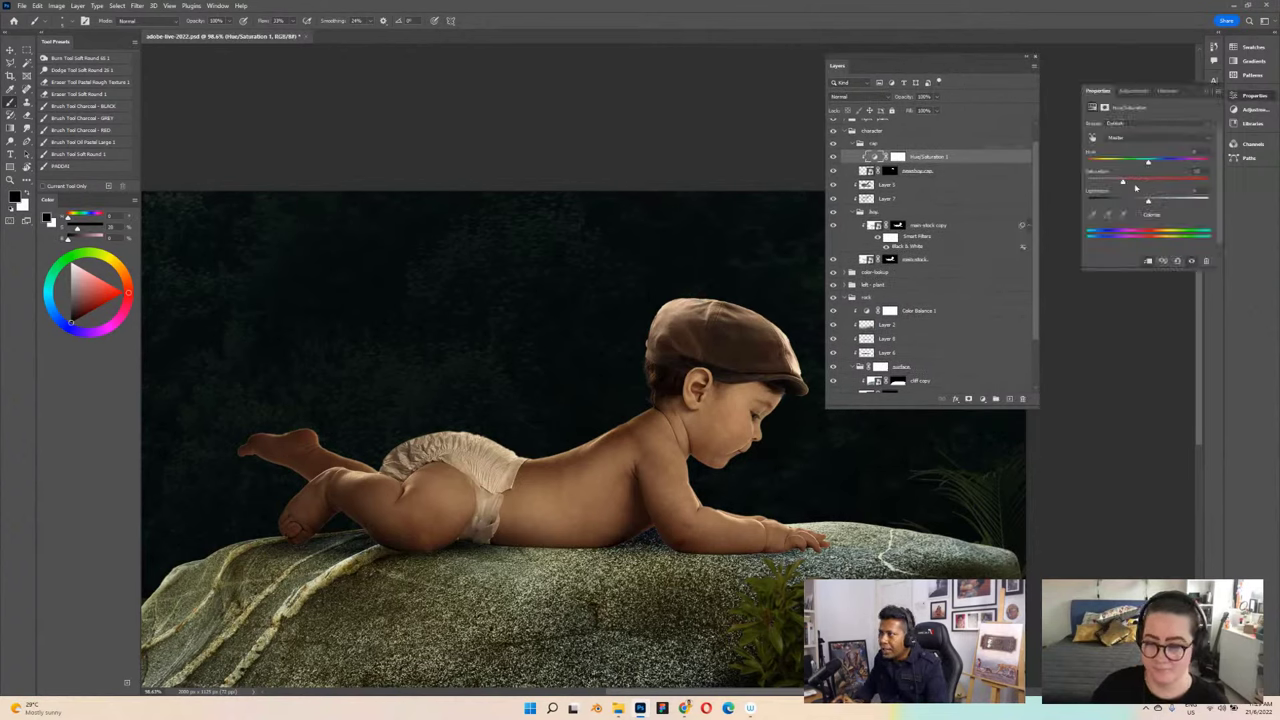
Step: Add a Brightness/Contrast adjustment to the cap and lower its brightness
click(917, 171)
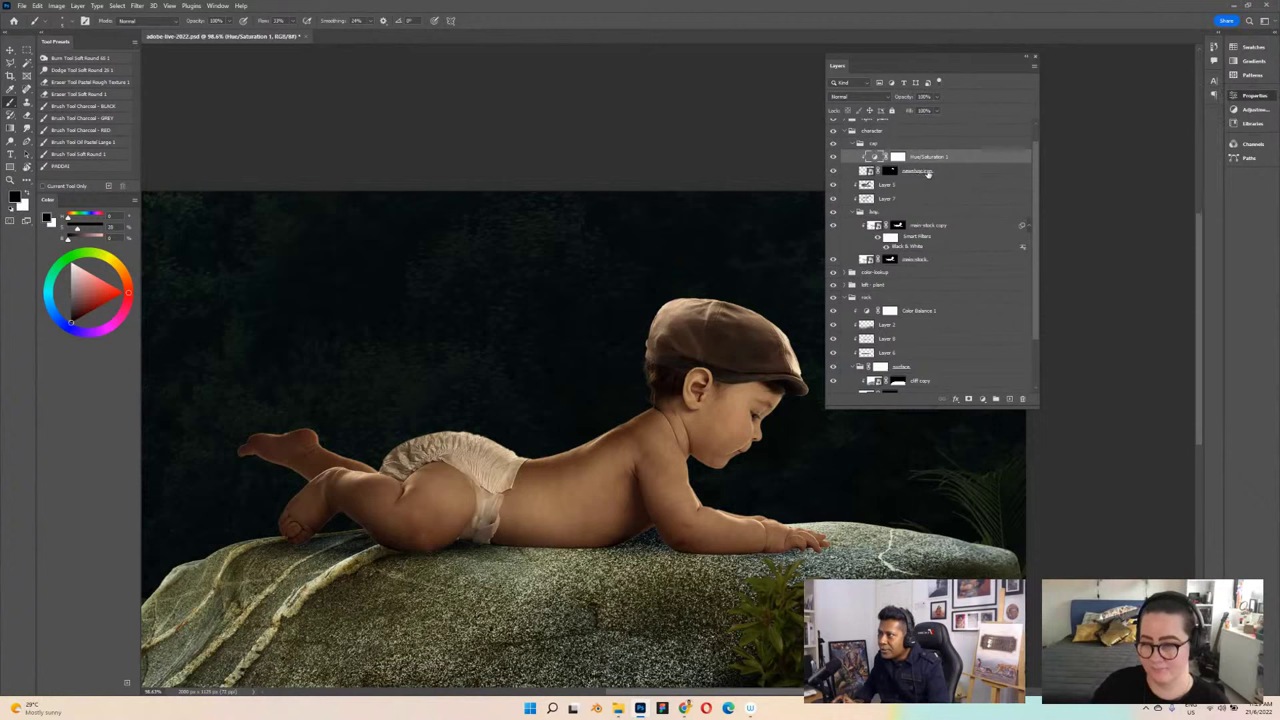
click(985, 399)
click(1020, 441)
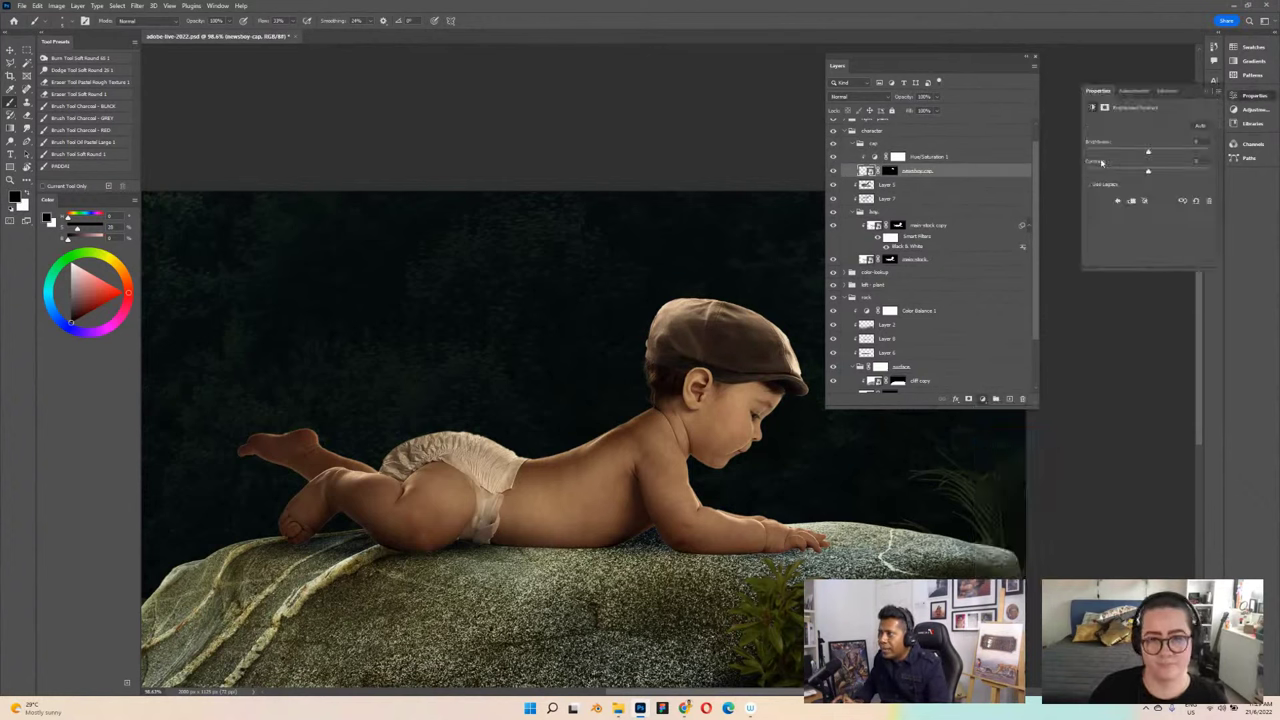
drag(1140, 156, 1119, 155)
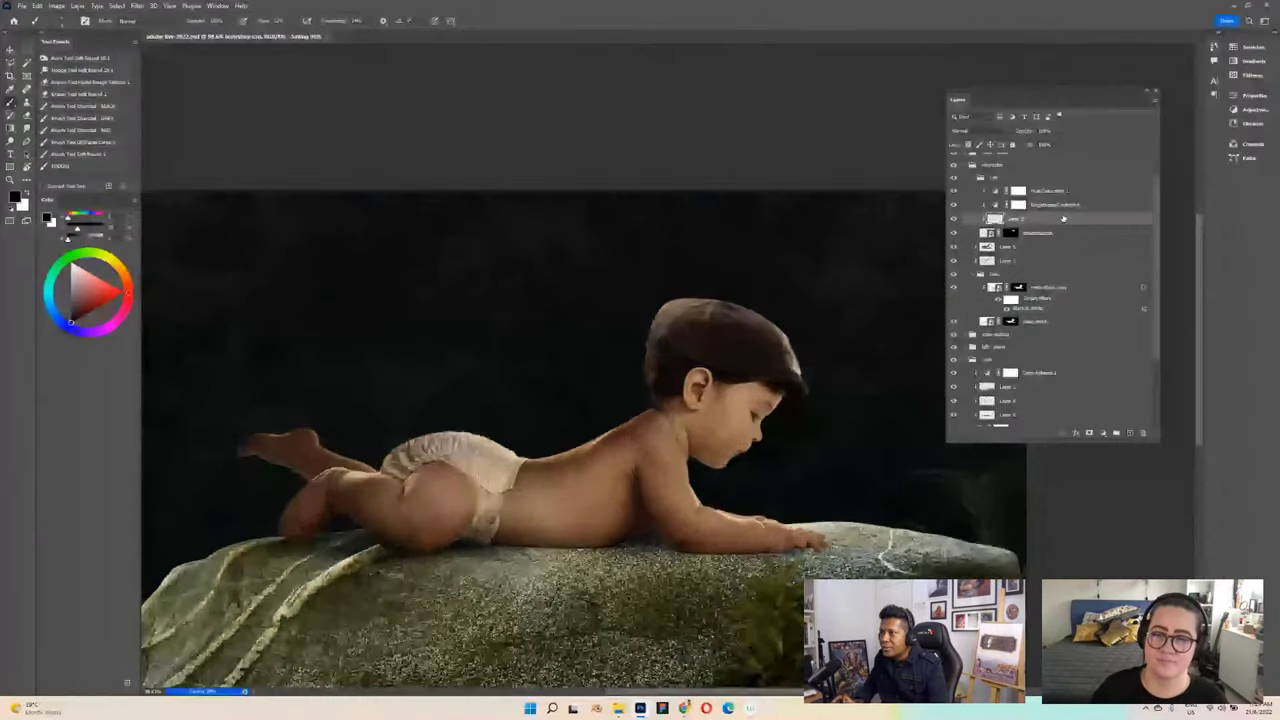
Step: Move the layer to the top of the cap group and set its blend mode to Overlay
key(ctrl+shift+bracketright)
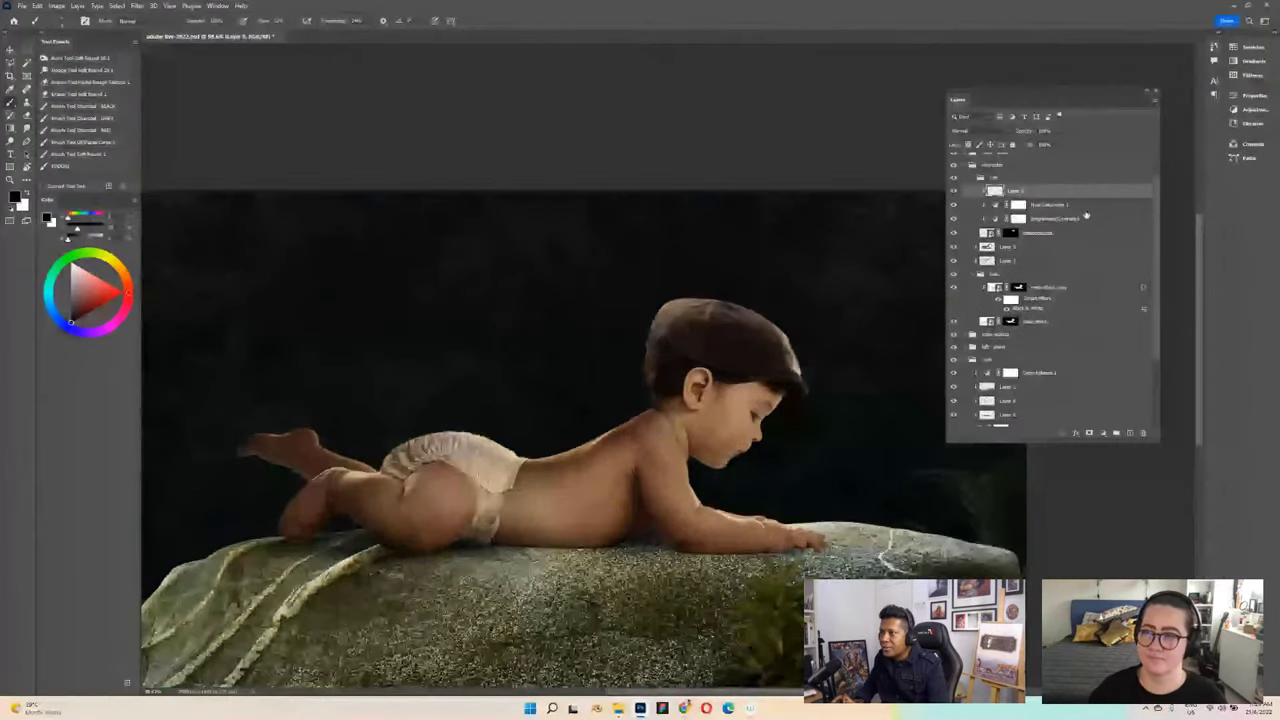
key(ctrl+s)
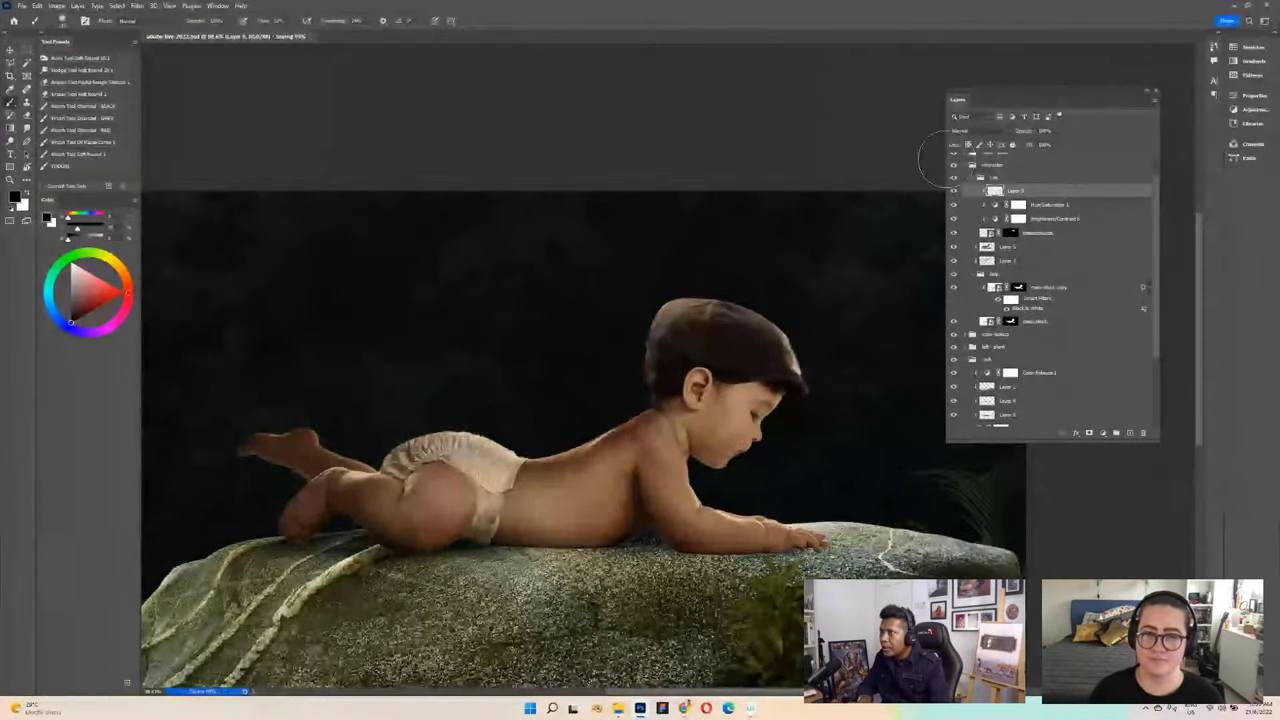
click(991, 134)
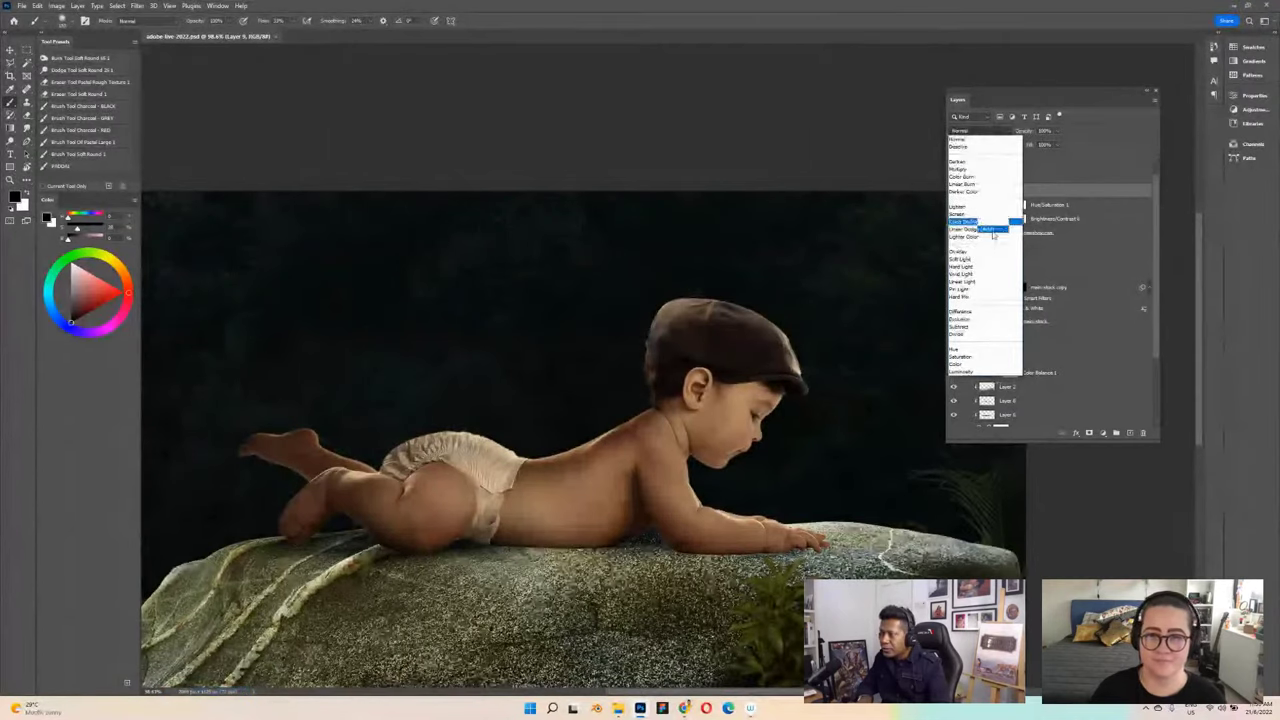
click(985, 222)
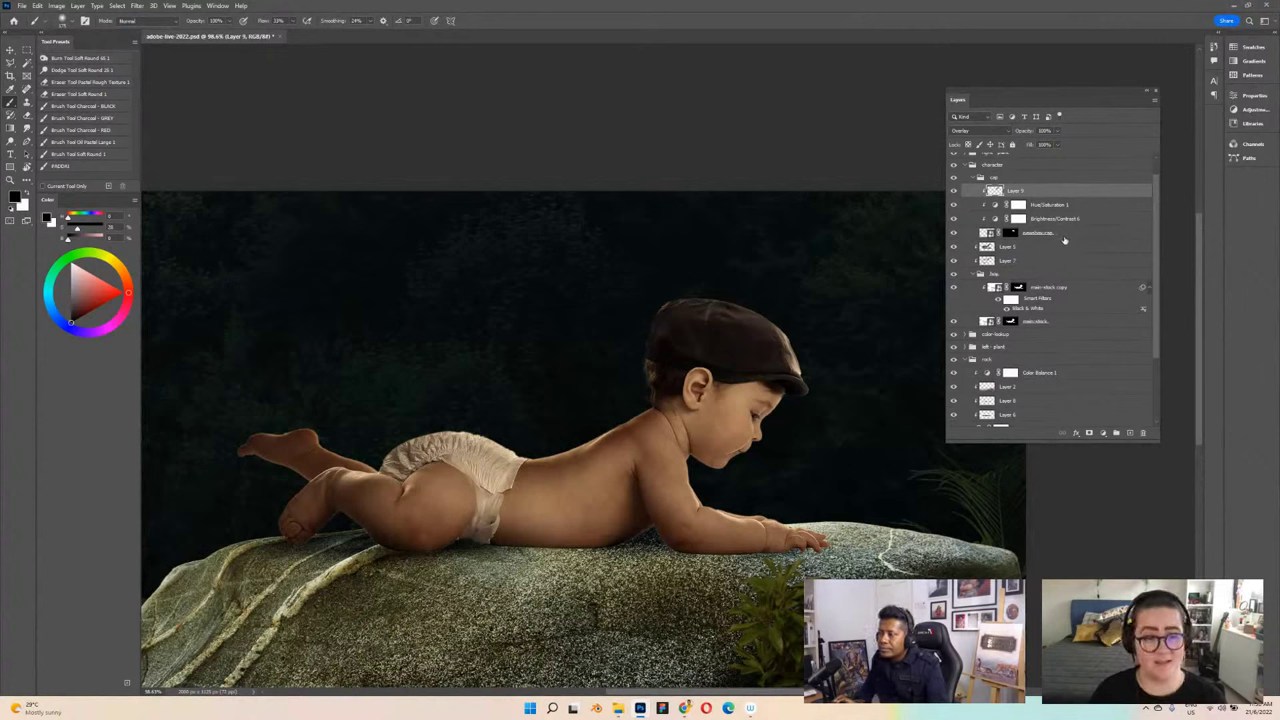
Step: Create a new layer above Layer 5 and paint the hair dark under the cap brim
click(1100, 246)
click(1128, 434)
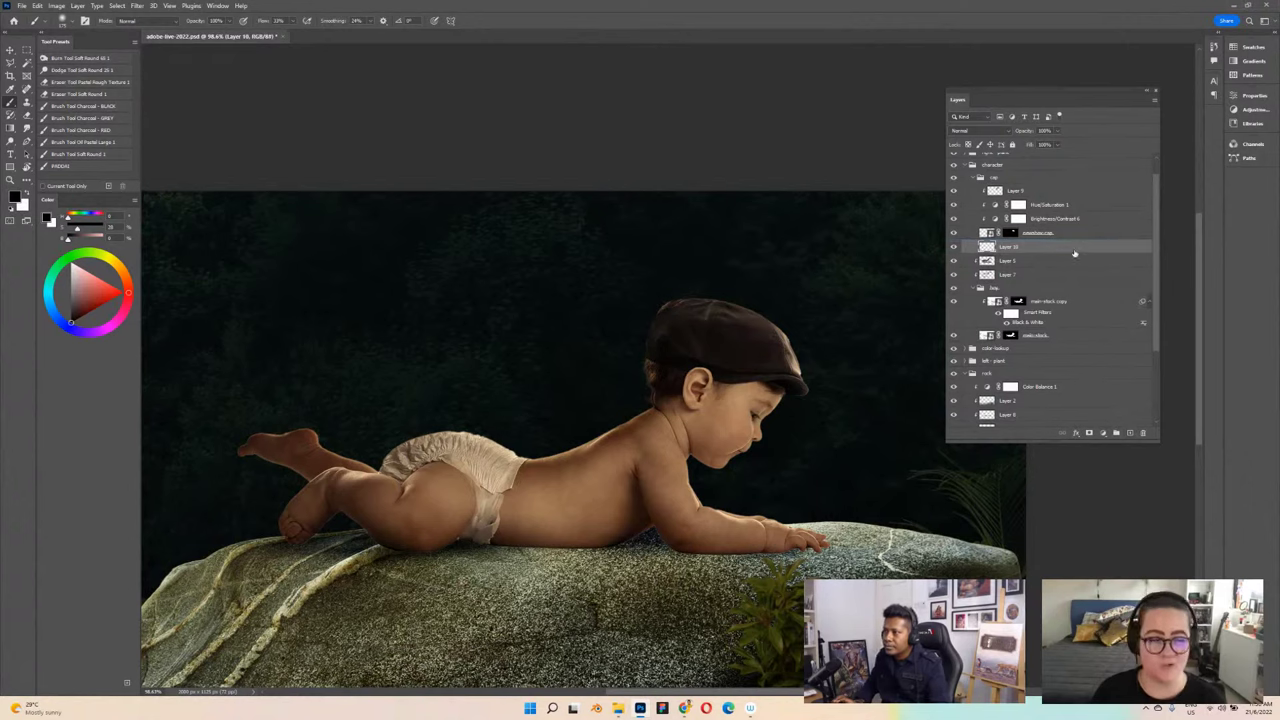
key(ctrl+s)
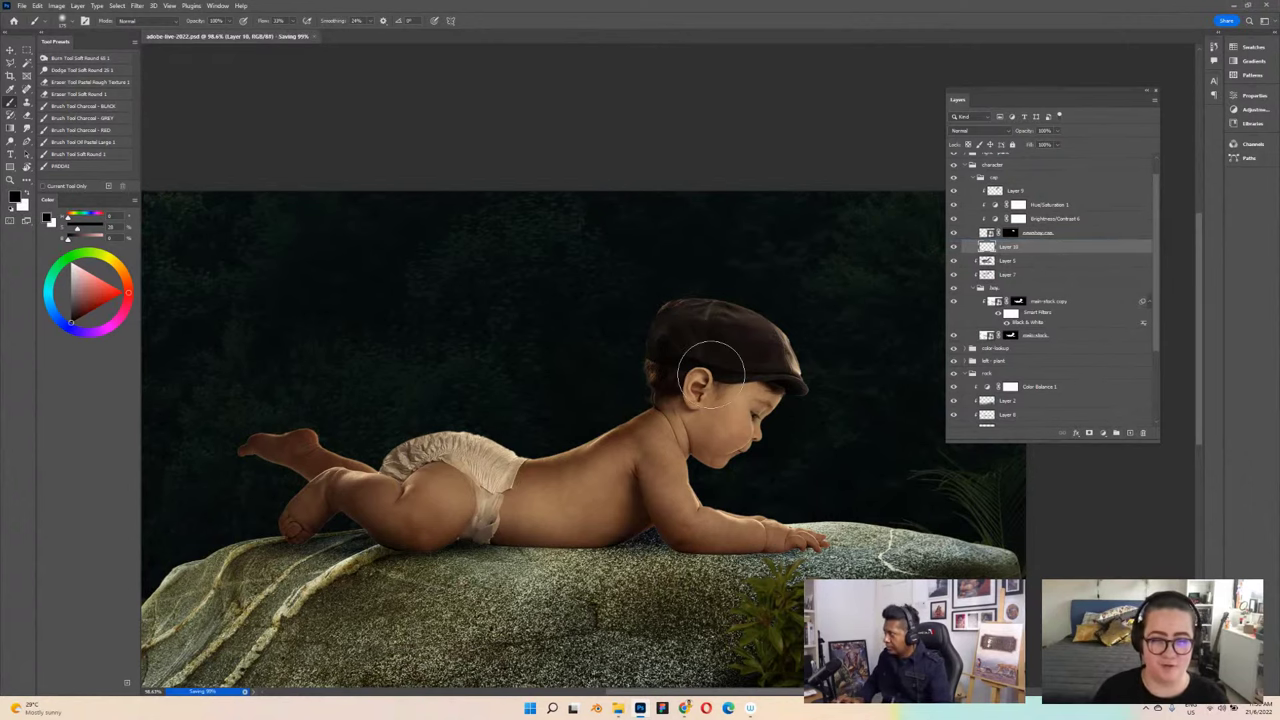
scroll(710, 372, up, 3)
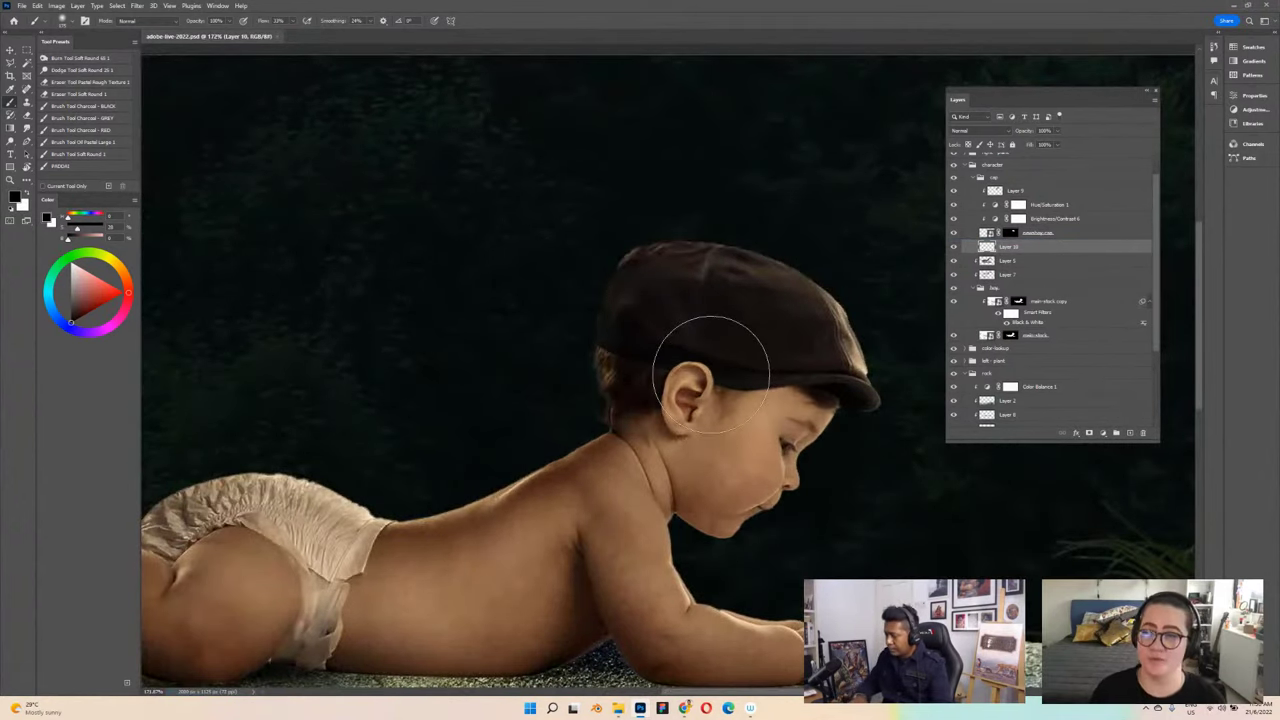
key(bracketleft)
key(bracketleft)
key(bracketleft)
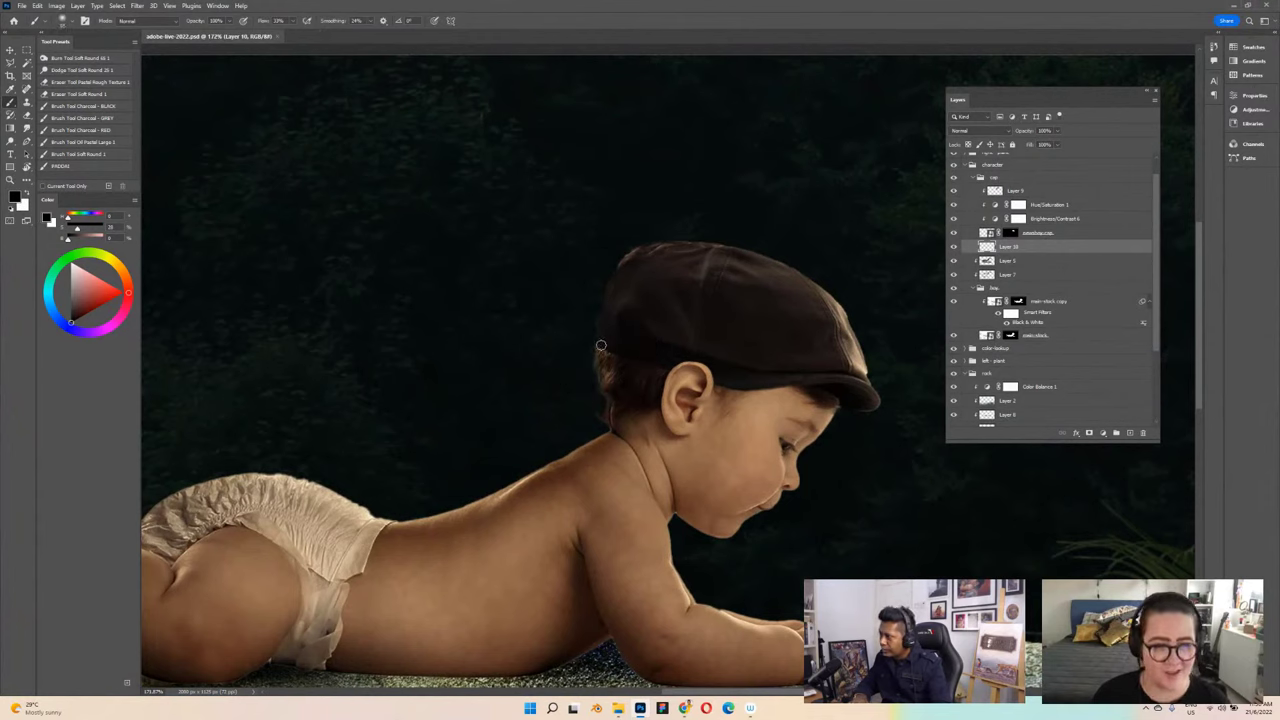
drag(600, 345, 630, 350)
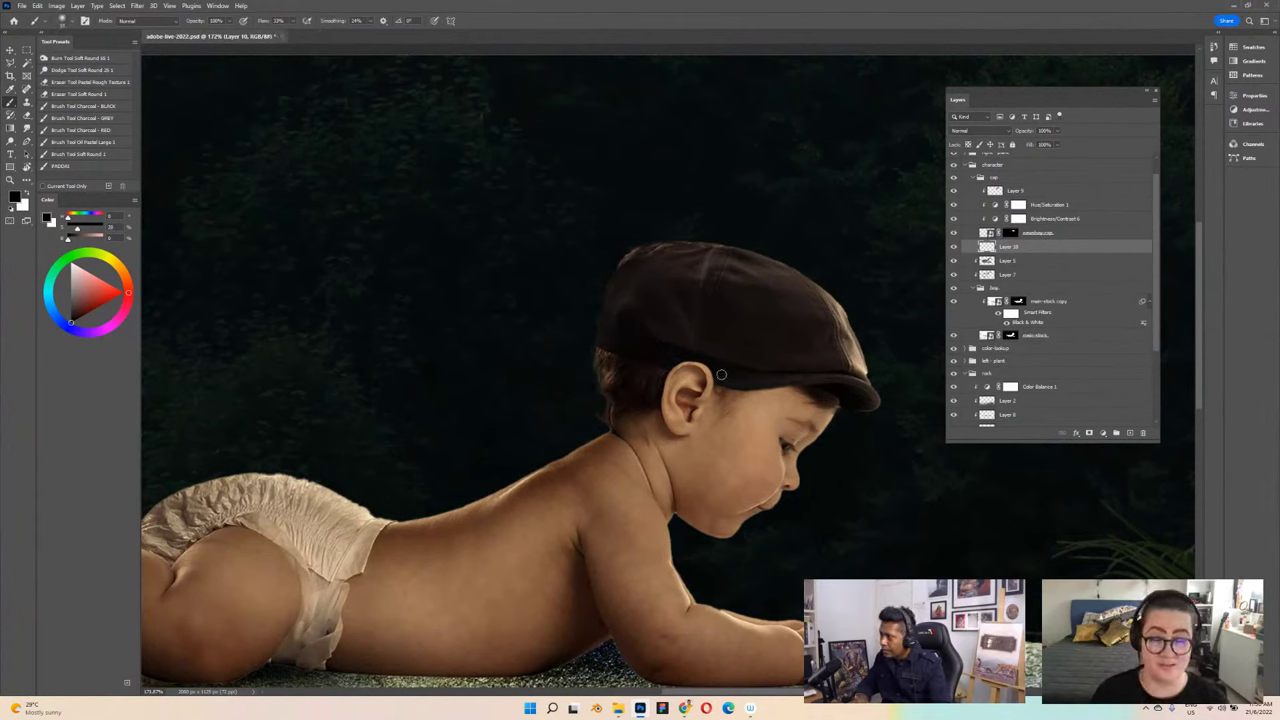
mouse_move(716, 383)
mouse_down()
mouse_move(800, 378)
mouse_move(759, 385)
mouse_move(777, 383)
mouse_up()
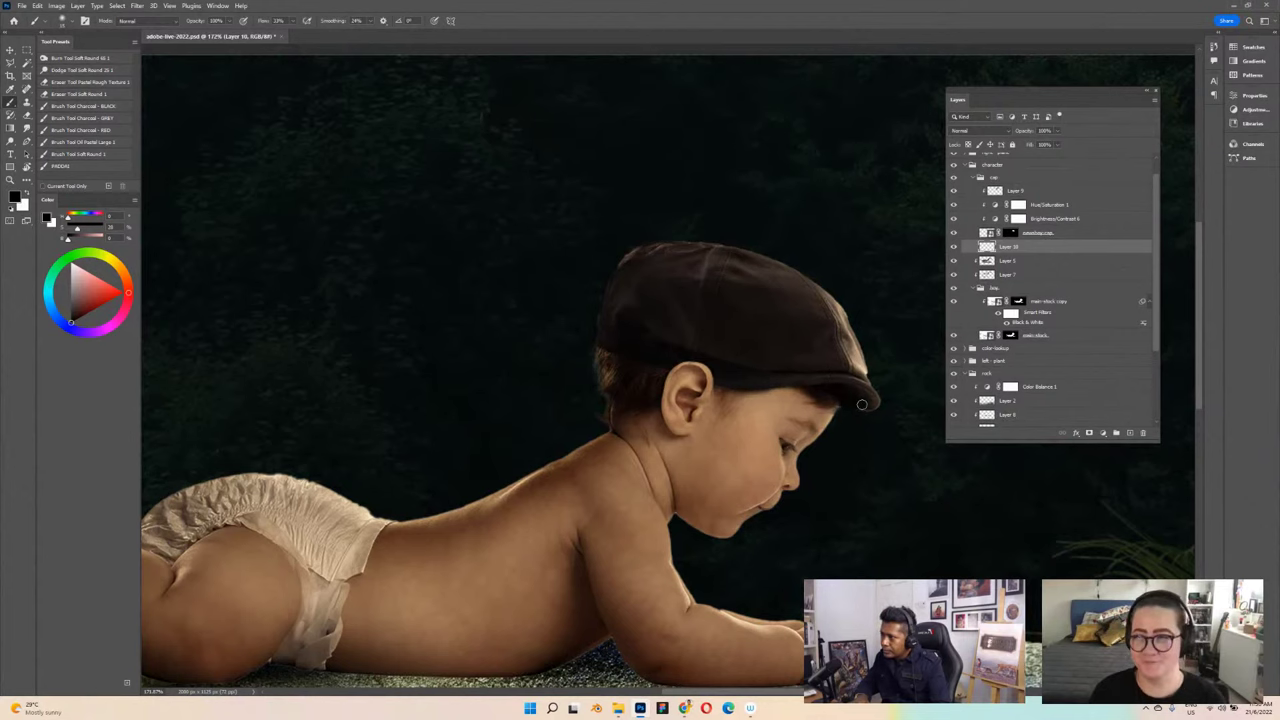
Step: Save the document and select the Brightness/Contrast 6 mask
scroll(781, 287, down, 5)
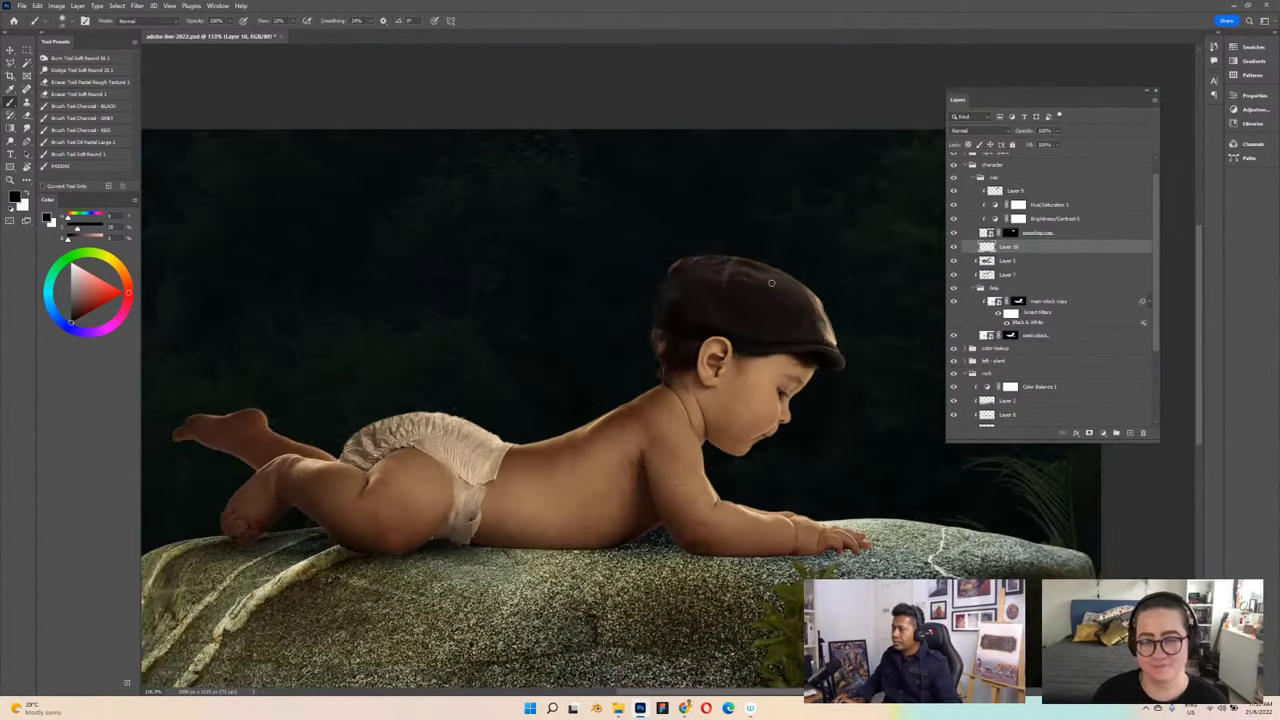
scroll(771, 283, down, 2)
key(ctrl+s)
scroll(771, 283, up, 3)
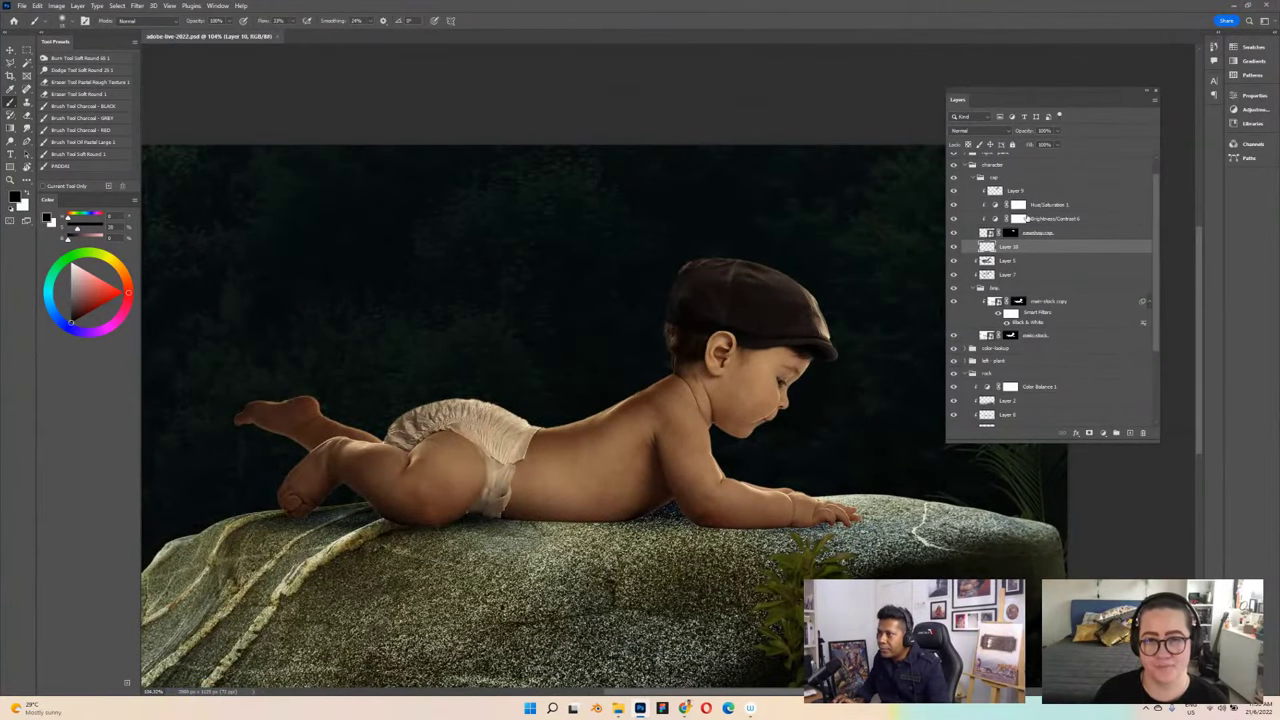
click(1019, 219)
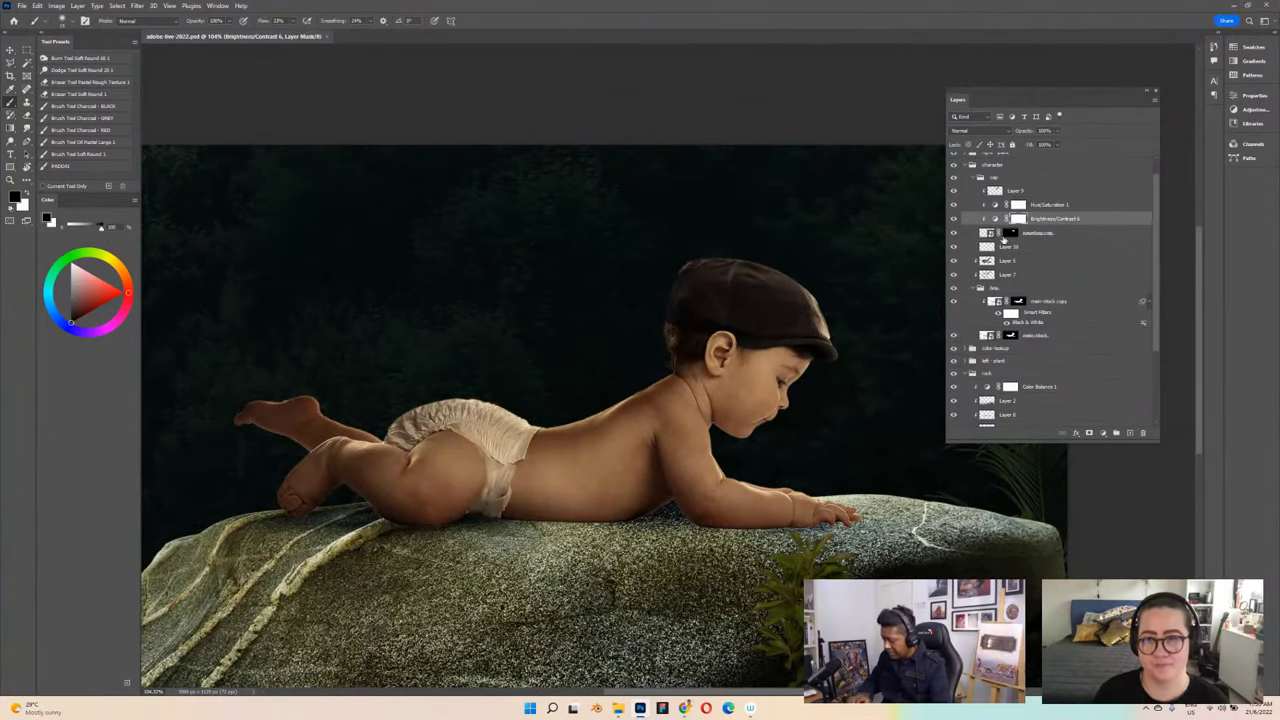
Step: Toggle the Brightness/Contrast 6 adjustment off and on to compare, then save
key(bracketright)
key(bracketright)
key(bracketright)
key(bracketright)
key(bracketright)
key(bracketright)
key(bracketright)
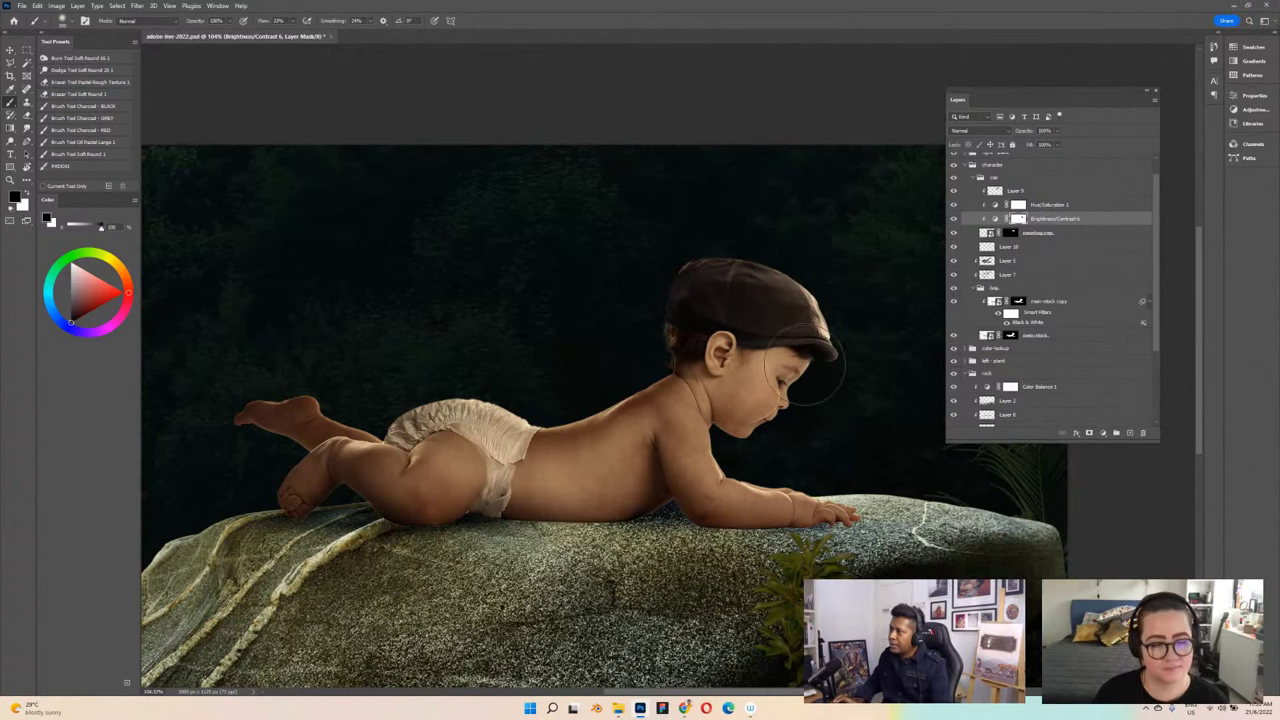
key(ctrl+s)
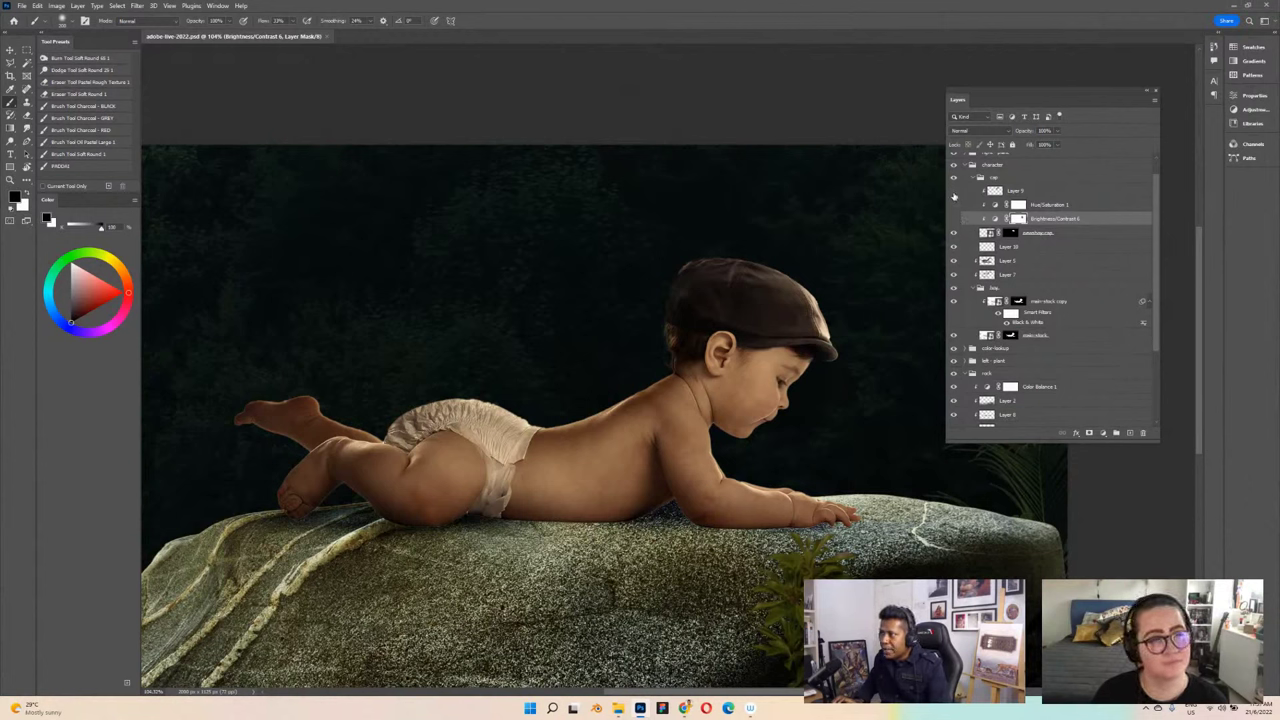
click(954, 196)
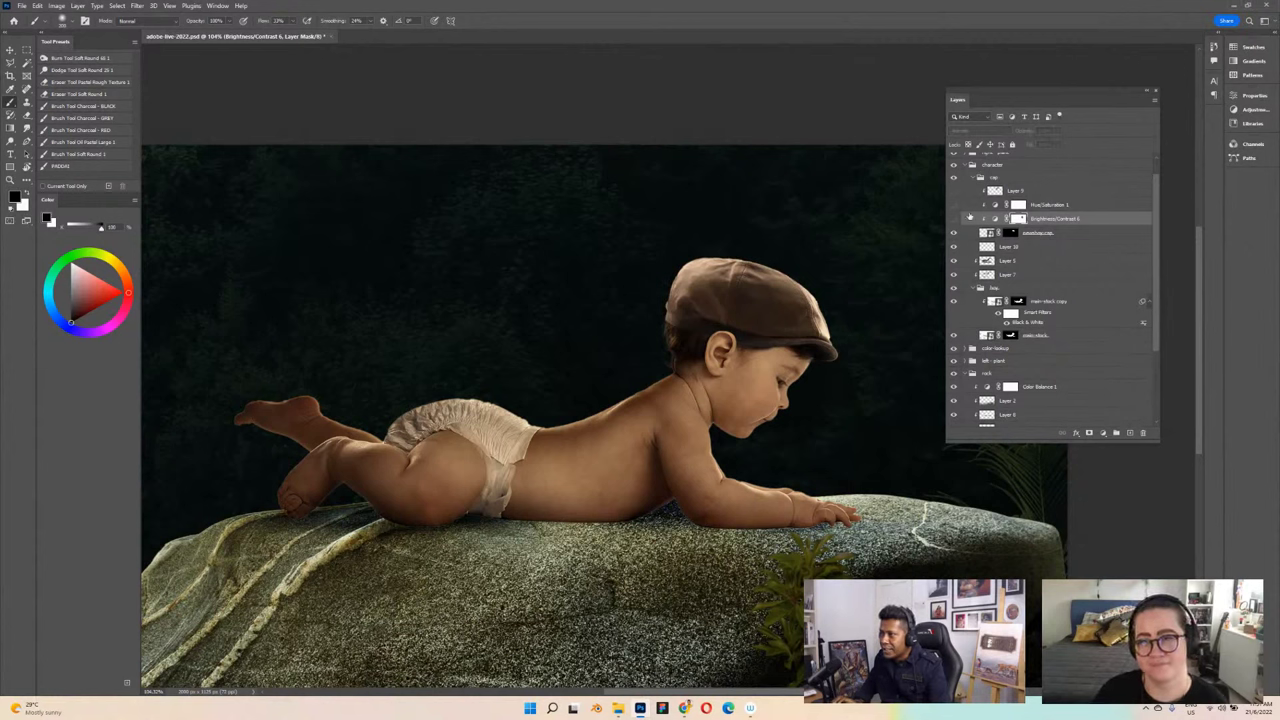
click(954, 218)
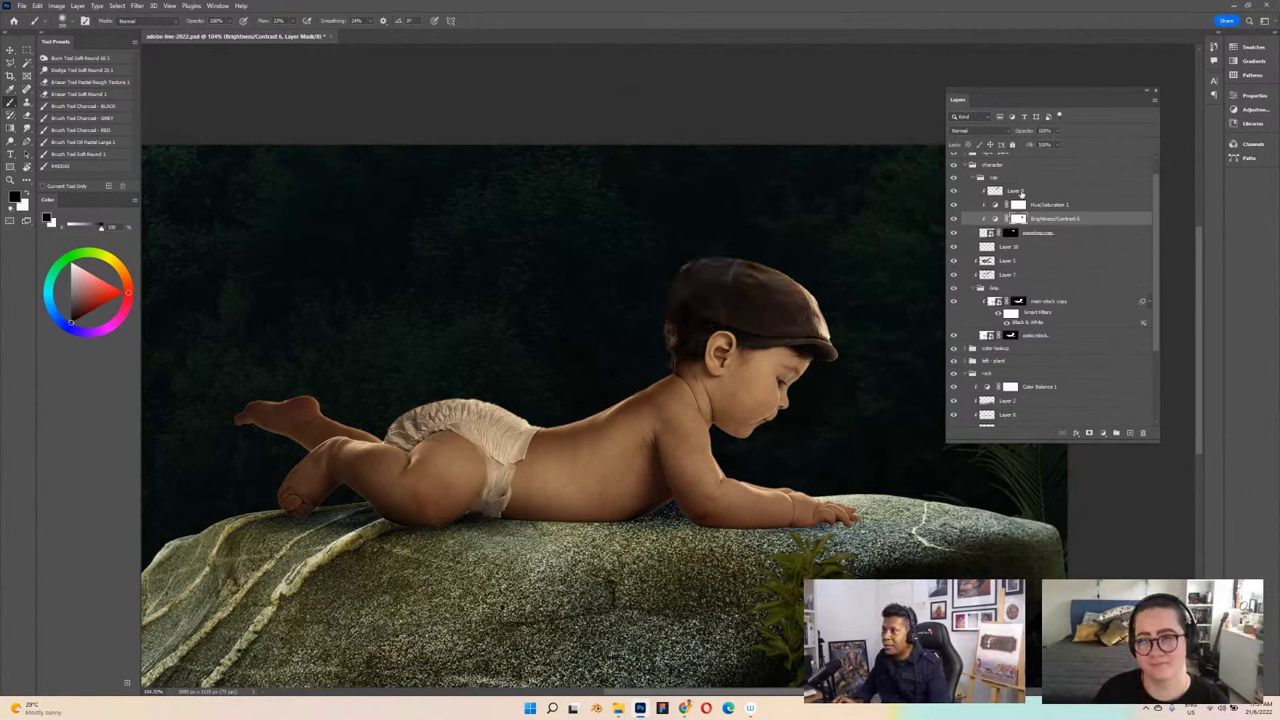
key(ctrl+s)
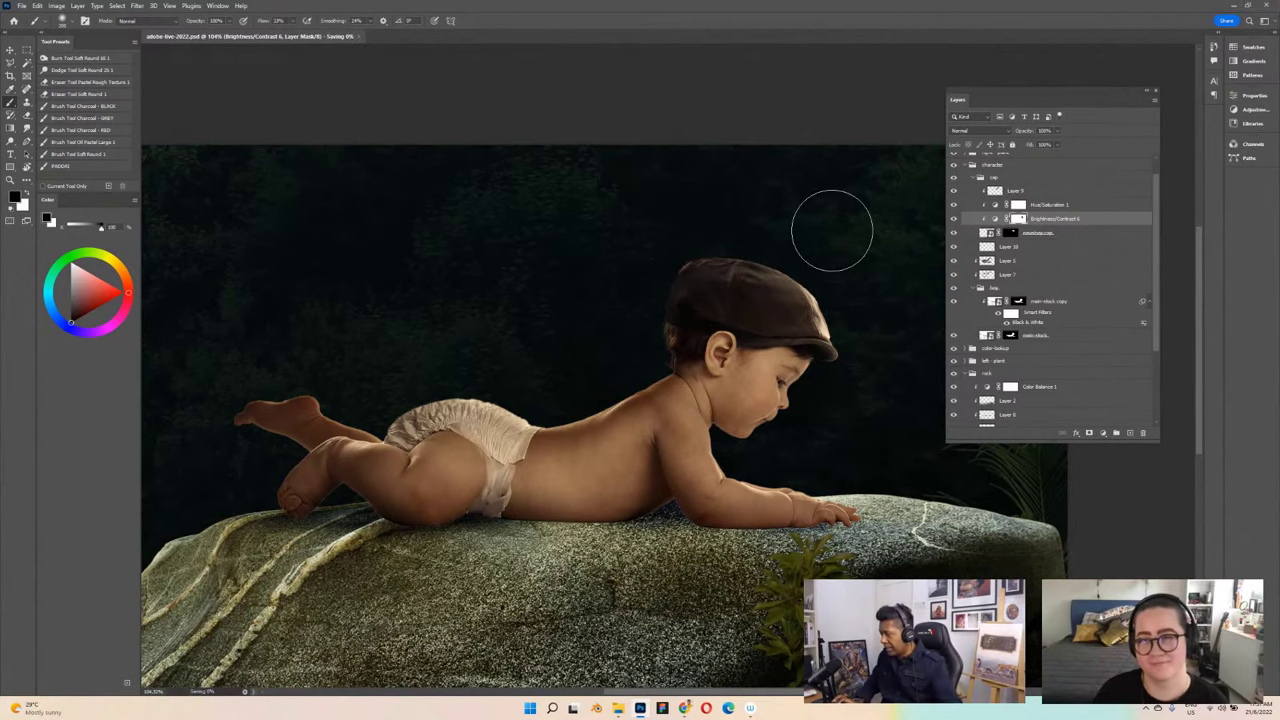
Step: Collapse the cap group in the Layers panel and save again
scroll(832, 230, down, 5)
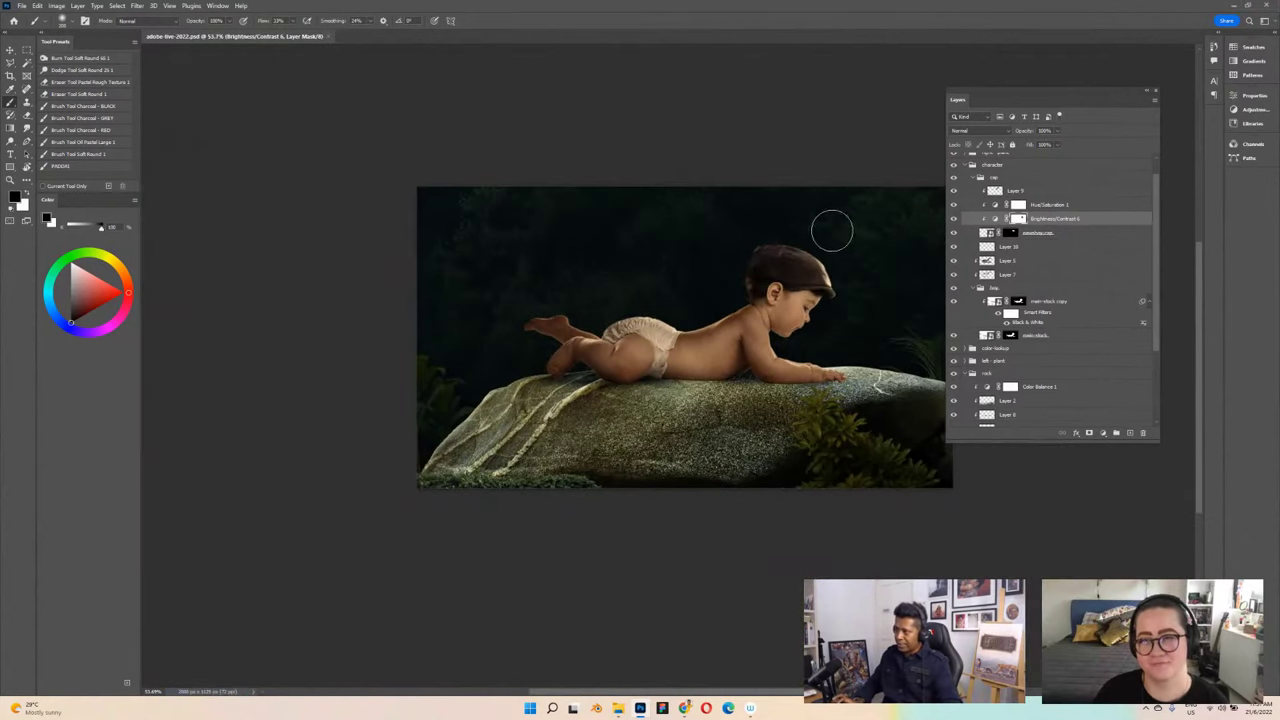
scroll(832, 231, up, 2)
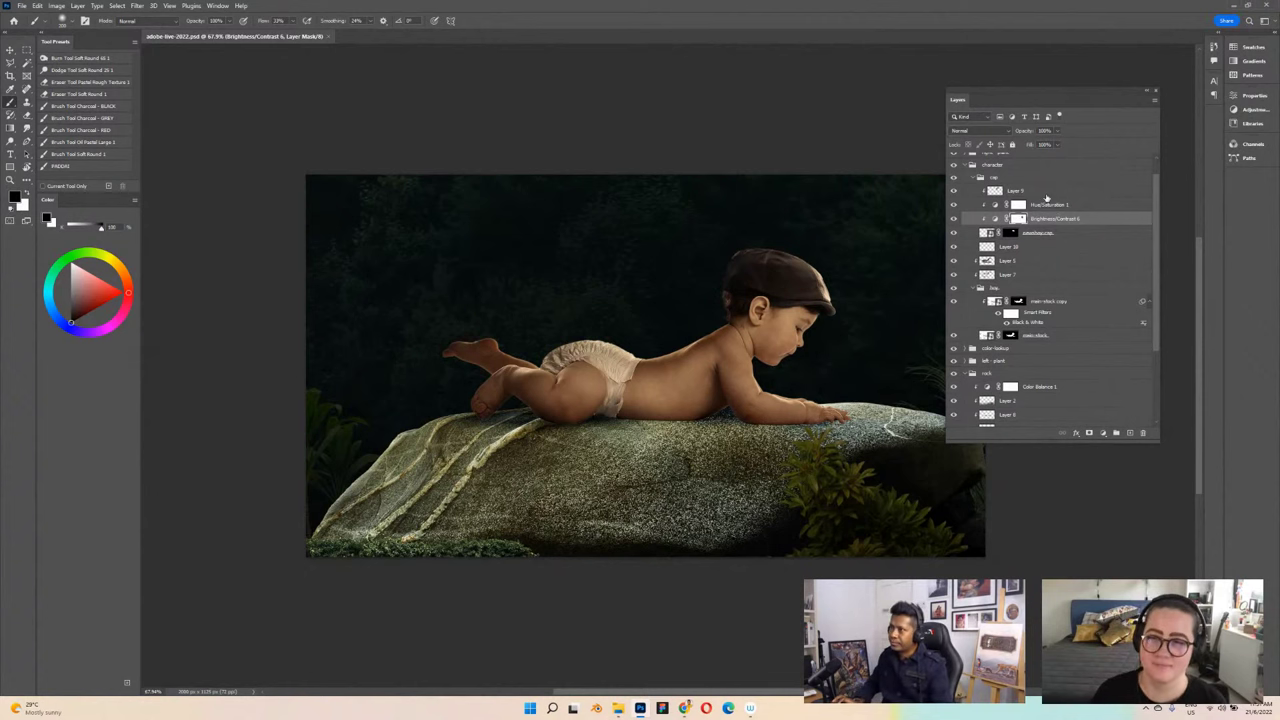
click(982, 178)
click(976, 177)
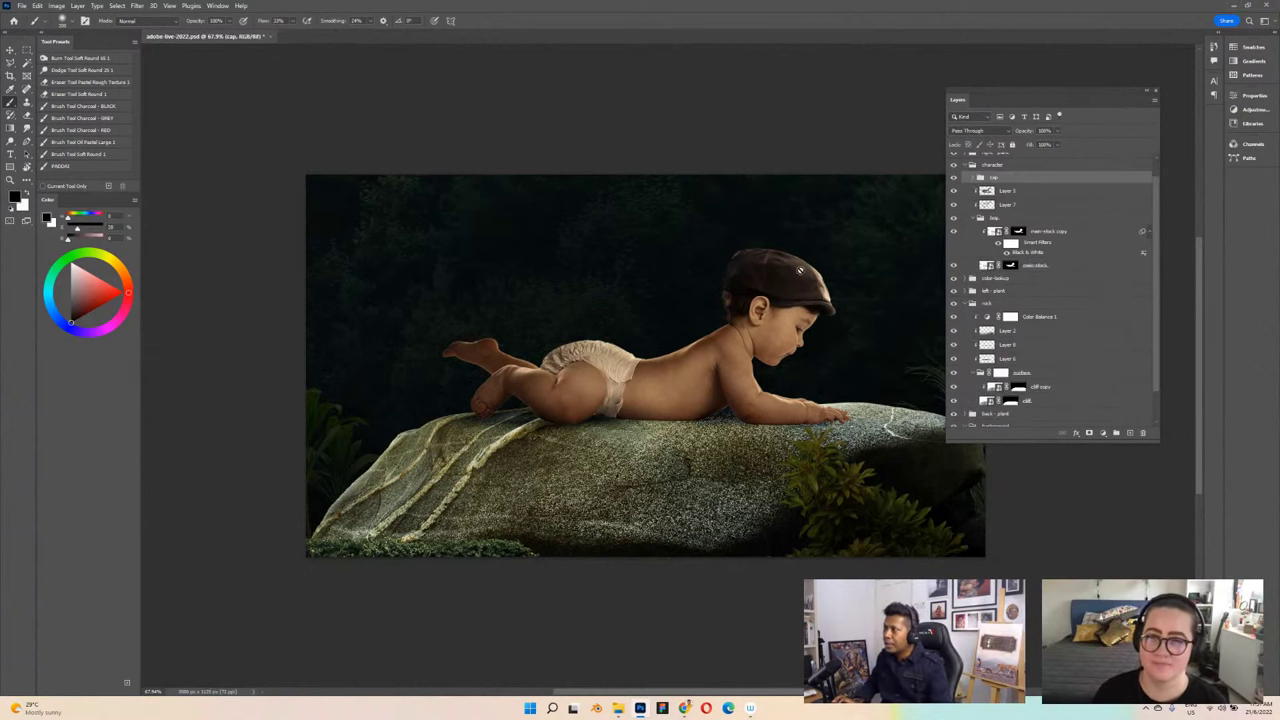
scroll(800, 268, up, 2)
key(ctrl+s)
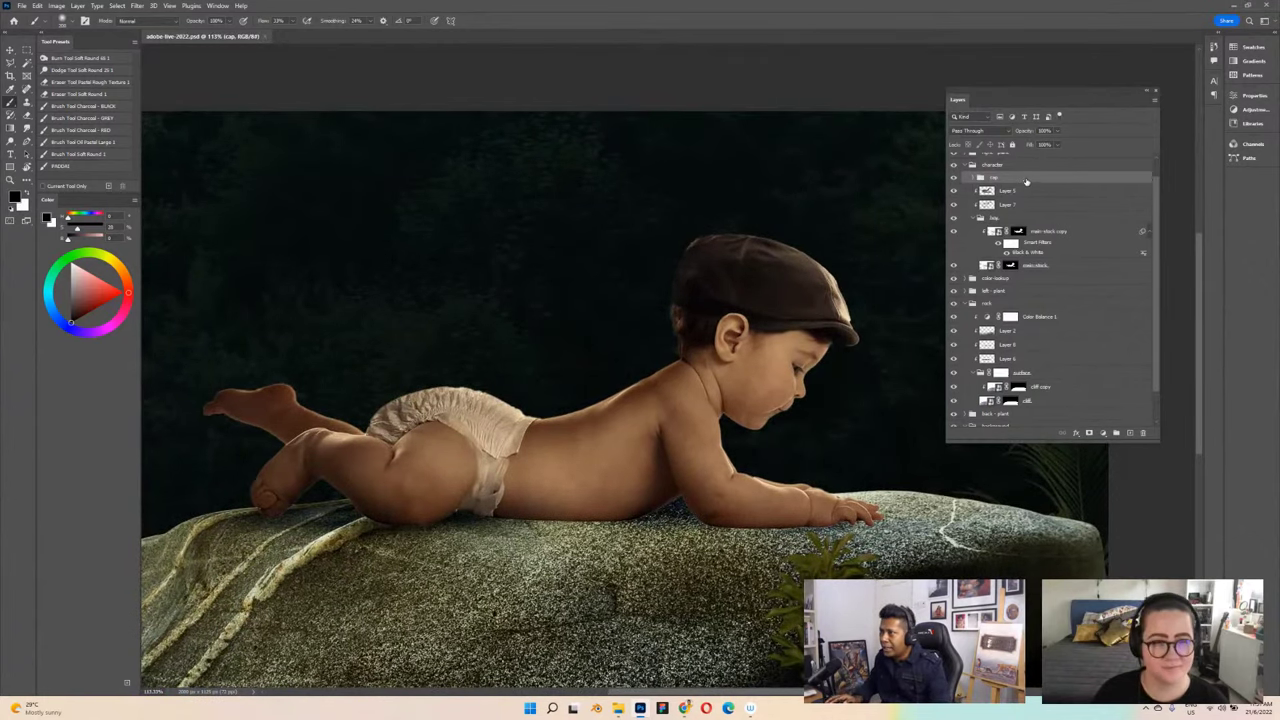
Step: Open moodboard.psd from recent files, then return to the adobe-live-2022.psd composite
click(21, 6)
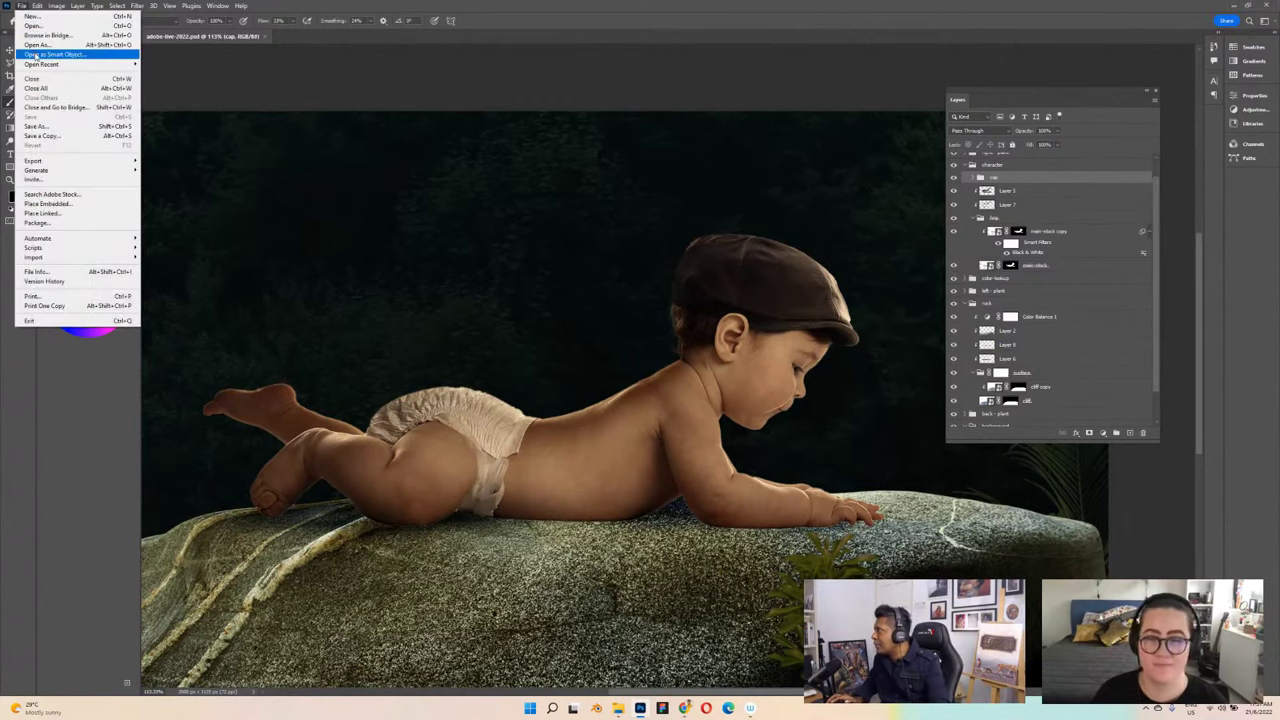
mouse_move(80, 64)
click(201, 75)
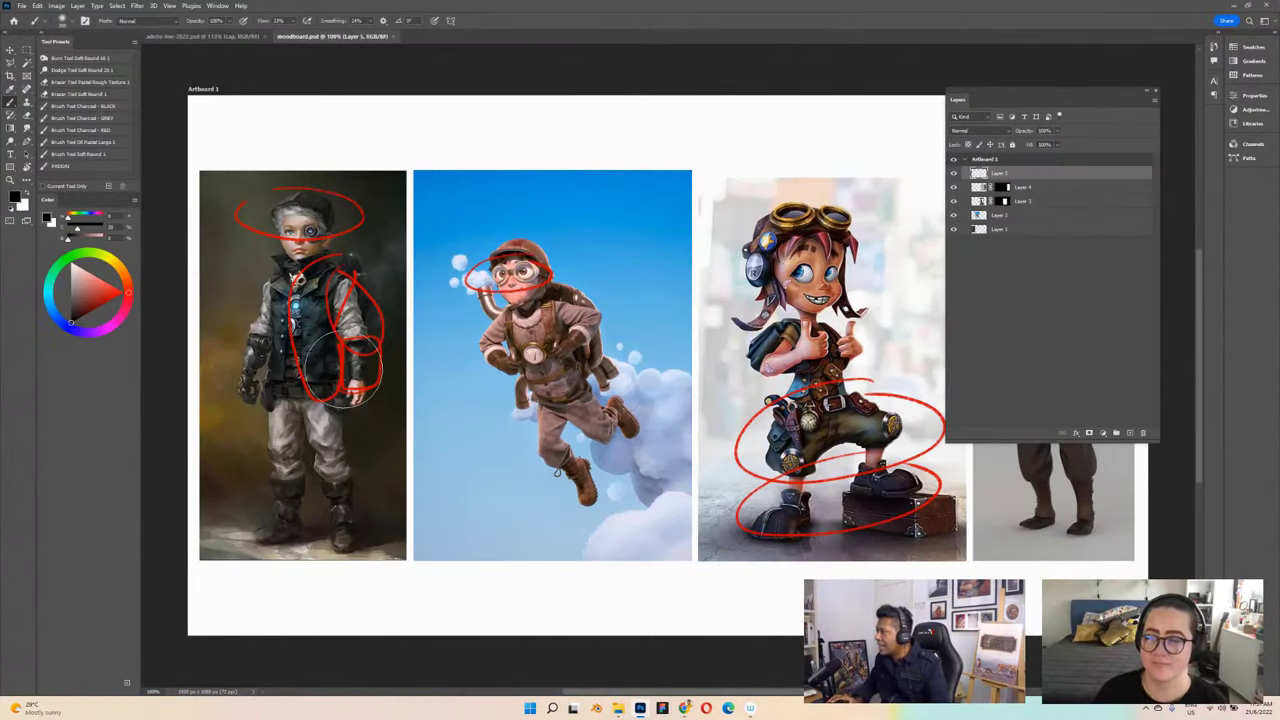
scroll(340, 362, up, 5)
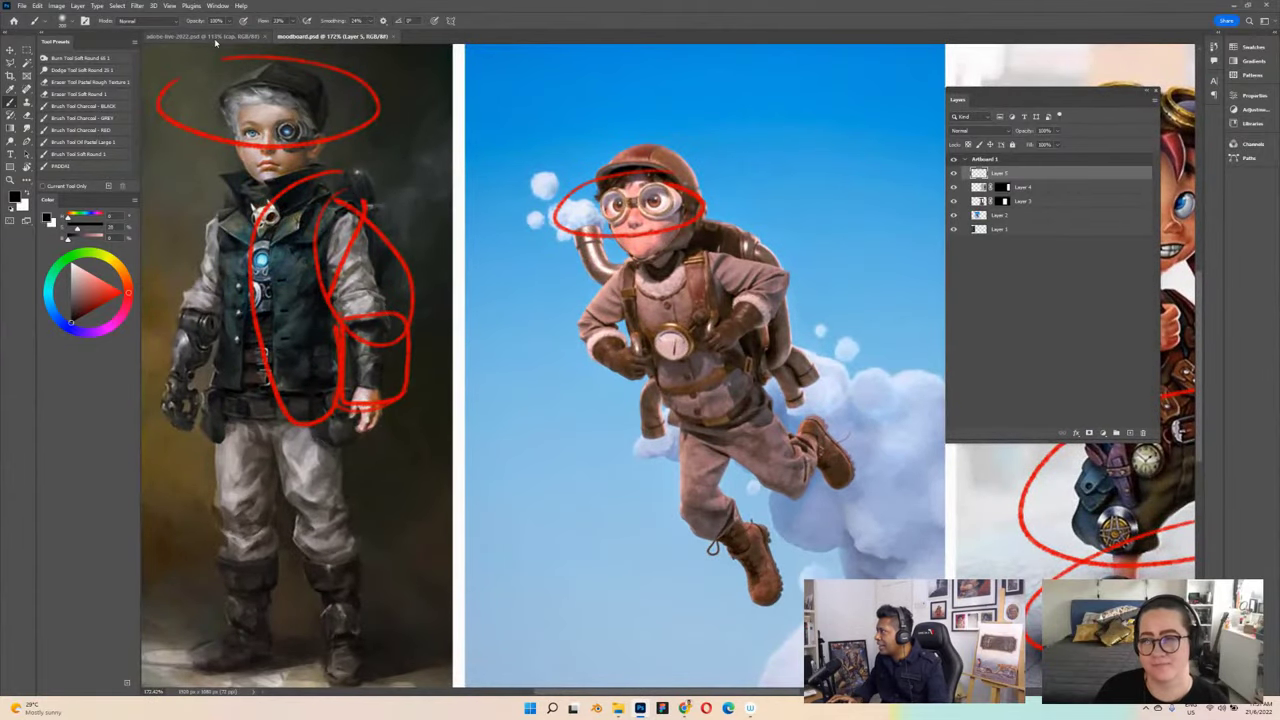
click(217, 38)
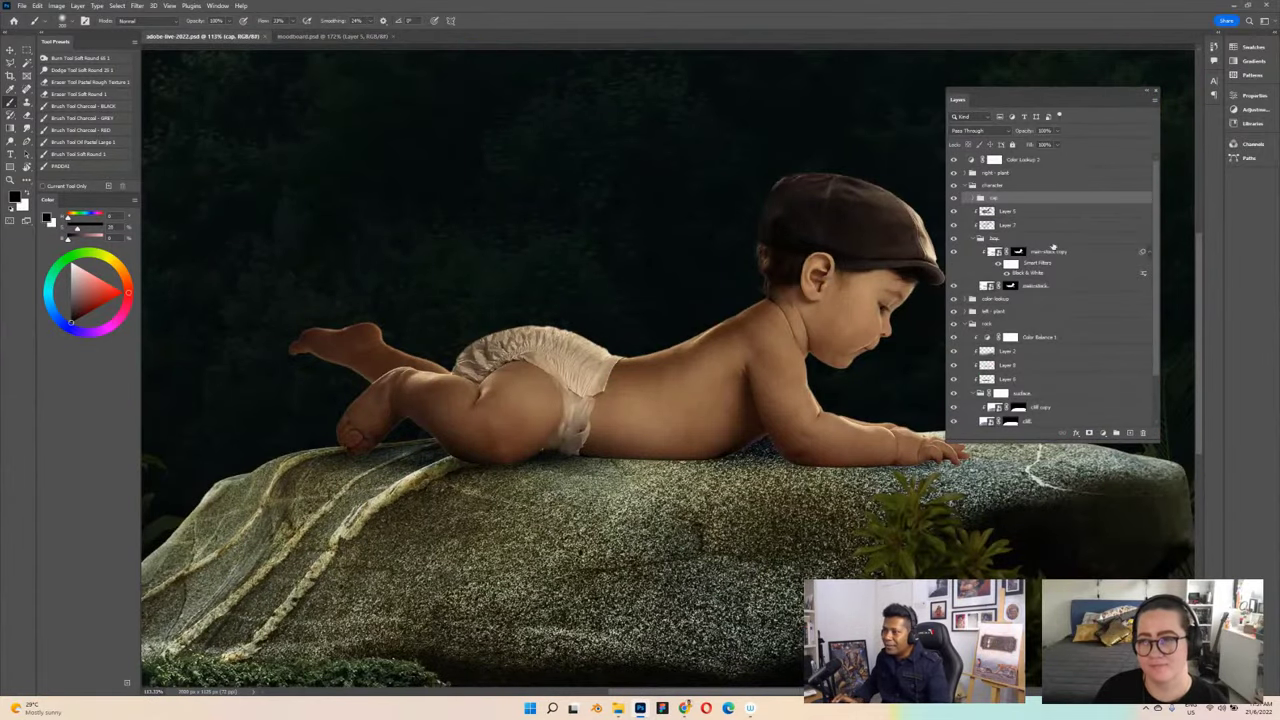
Step: Create a new layer group named 'goggles' above the cap group and save
click(1116, 432)
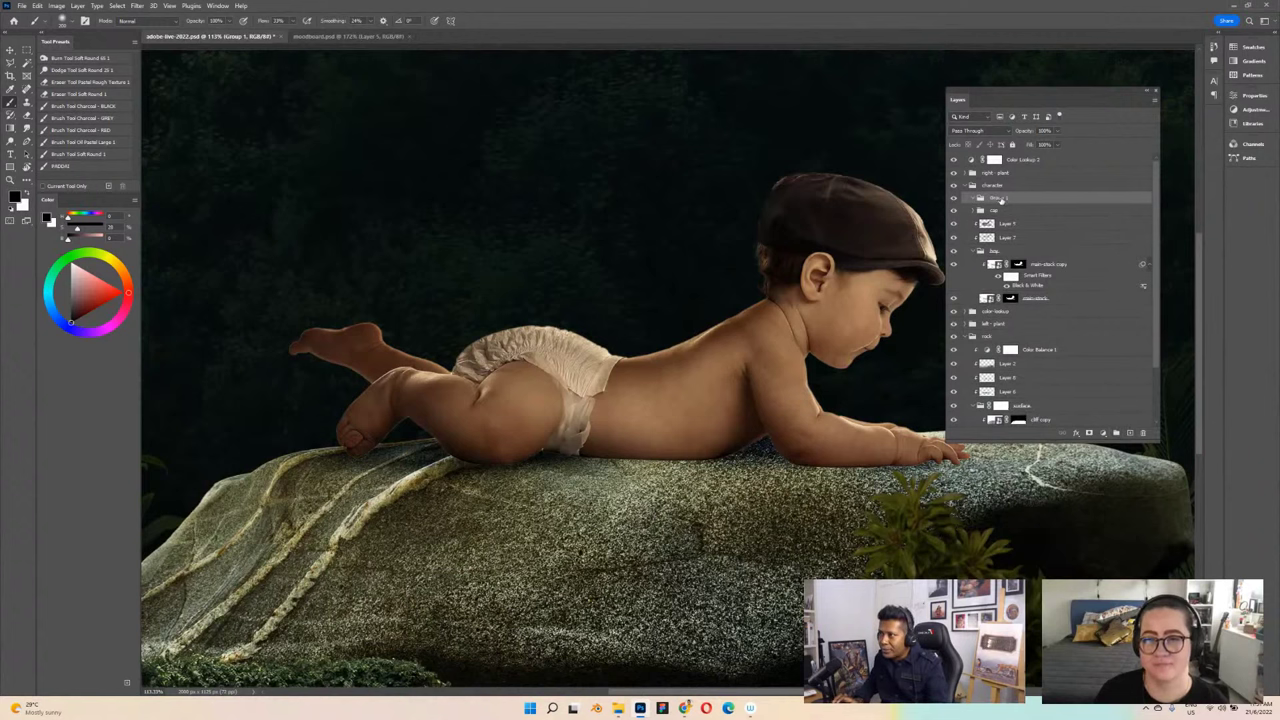
double_click(1000, 199)
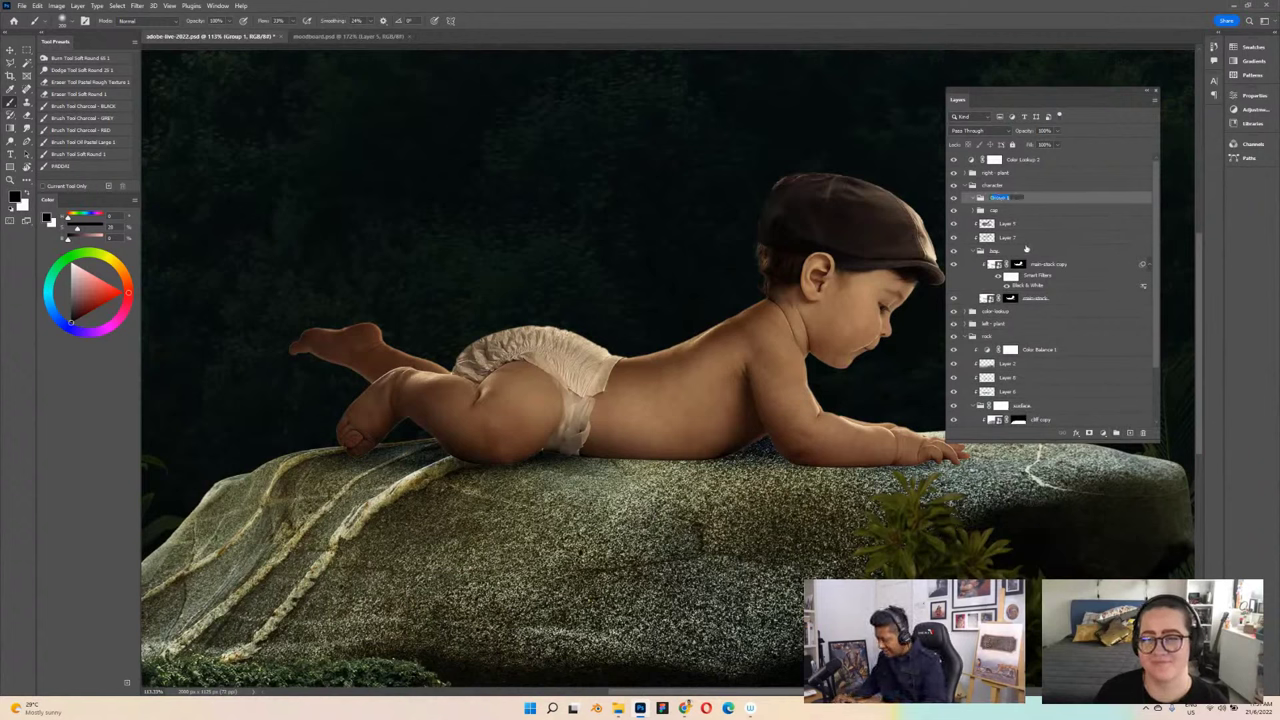
text(goggles)
key(Return)
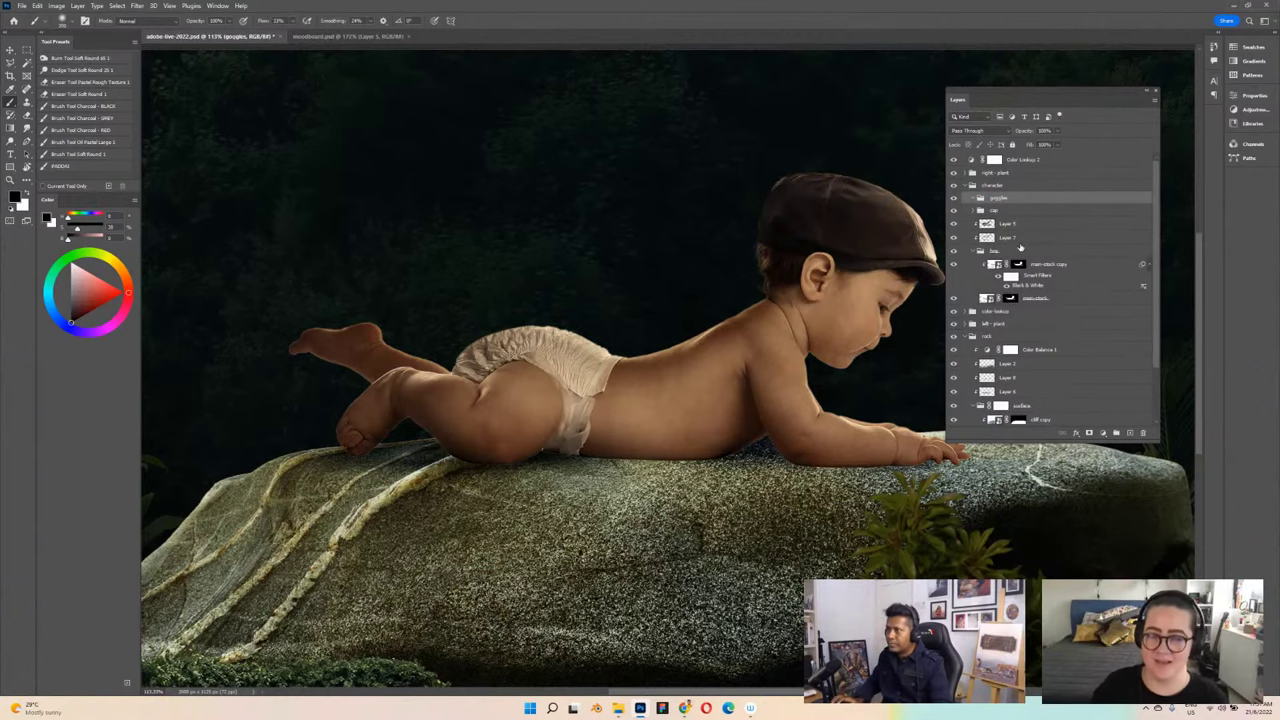
key(ctrl+s)
Step: Place the goggles image, flip it horizontally, and shrink it onto the baby's back
scroll(870, 362, right, 2)
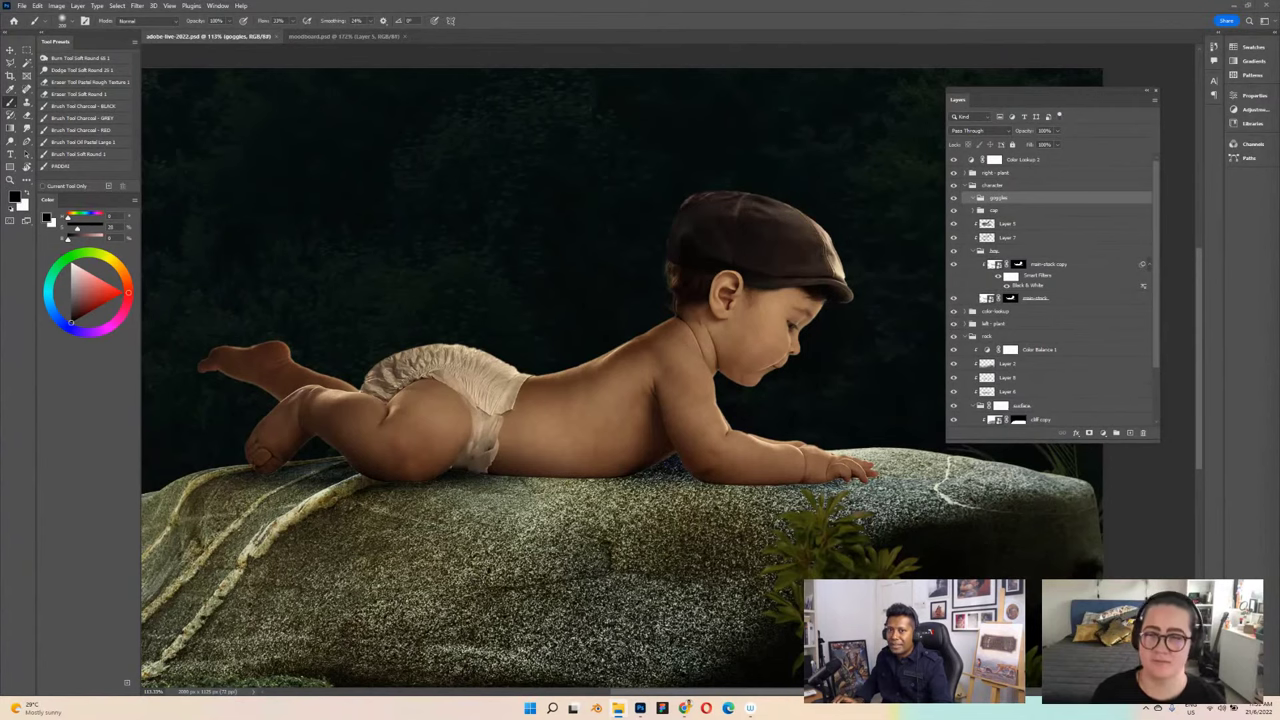
drag(1000, 224, 651, 257)
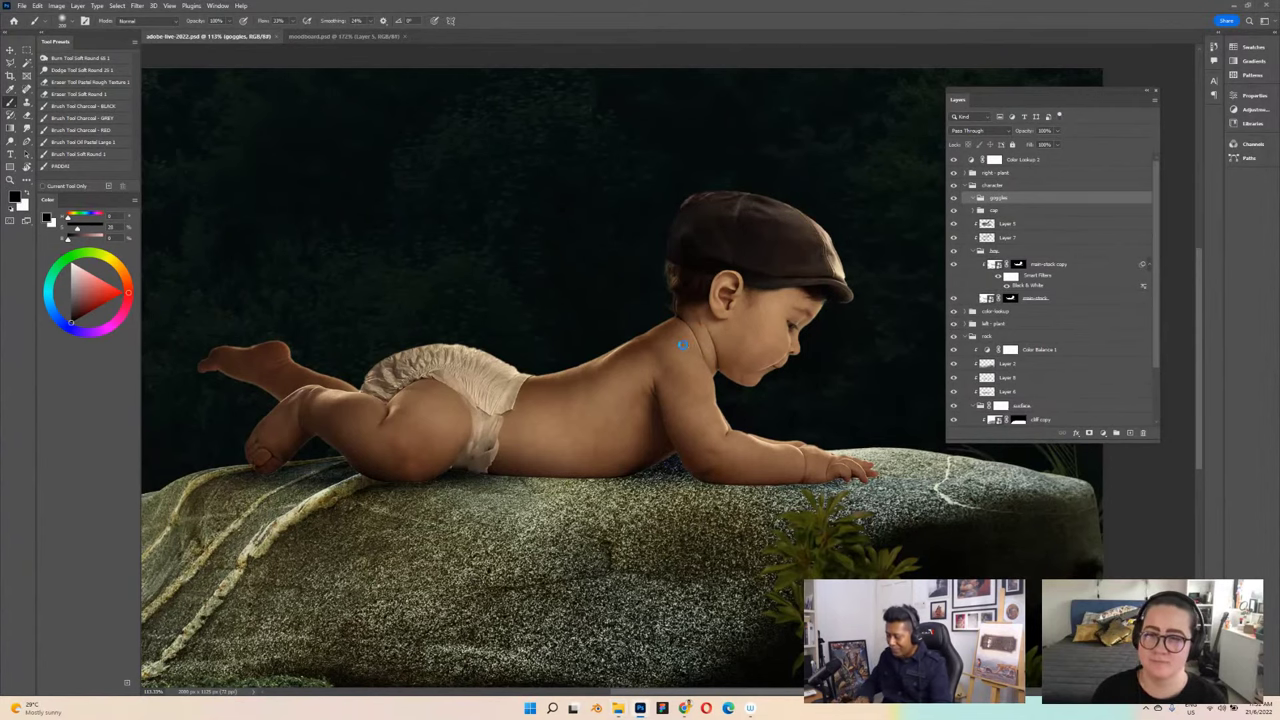
key(Return)
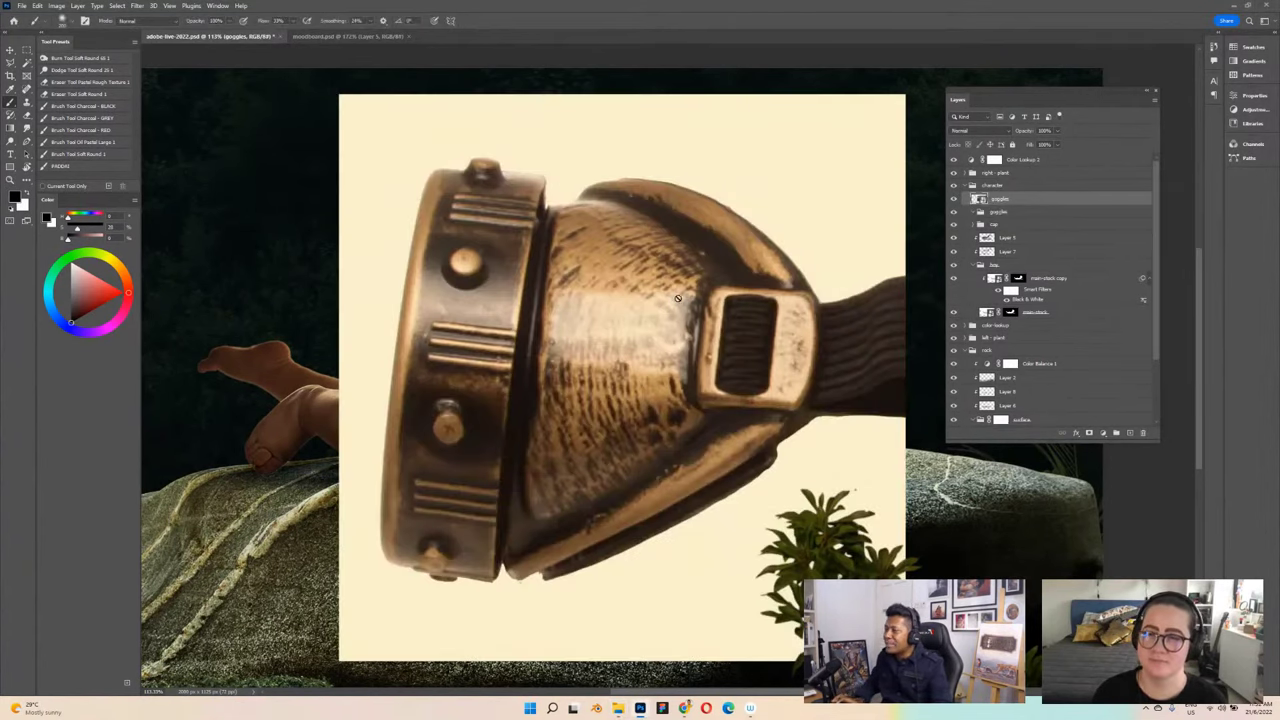
key(ctrl+t)
right_click(622, 298)
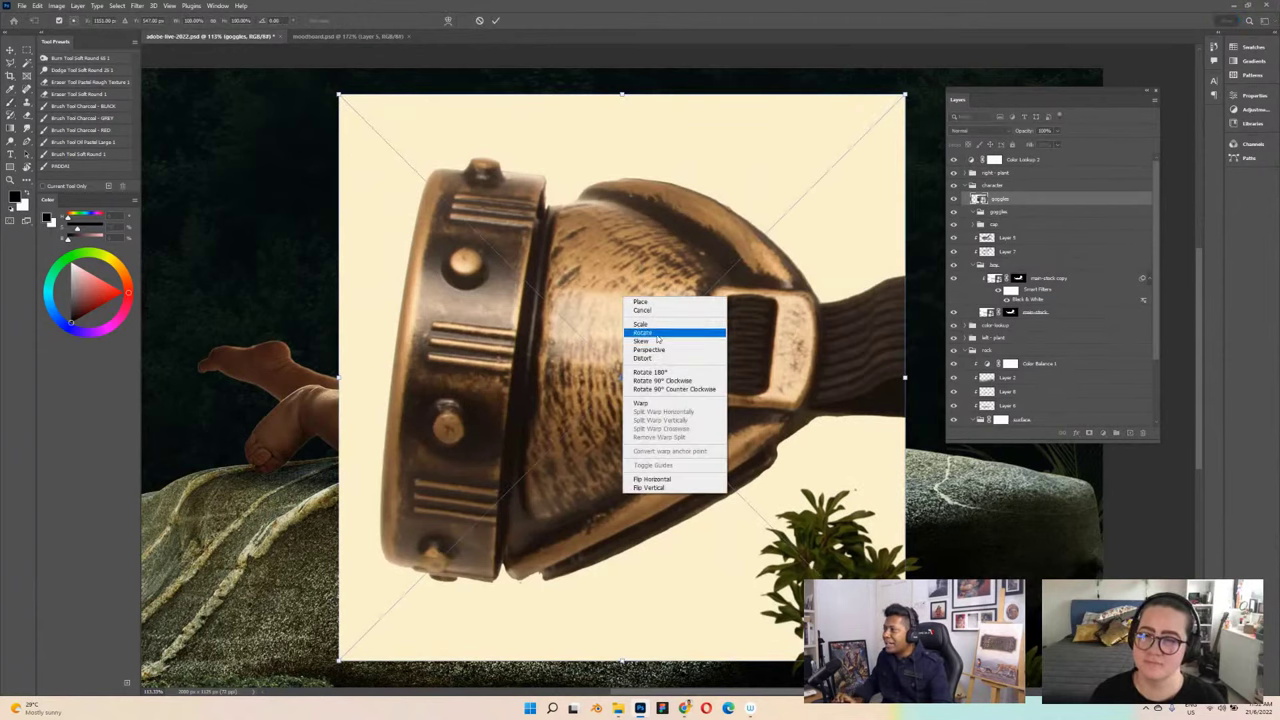
click(678, 480)
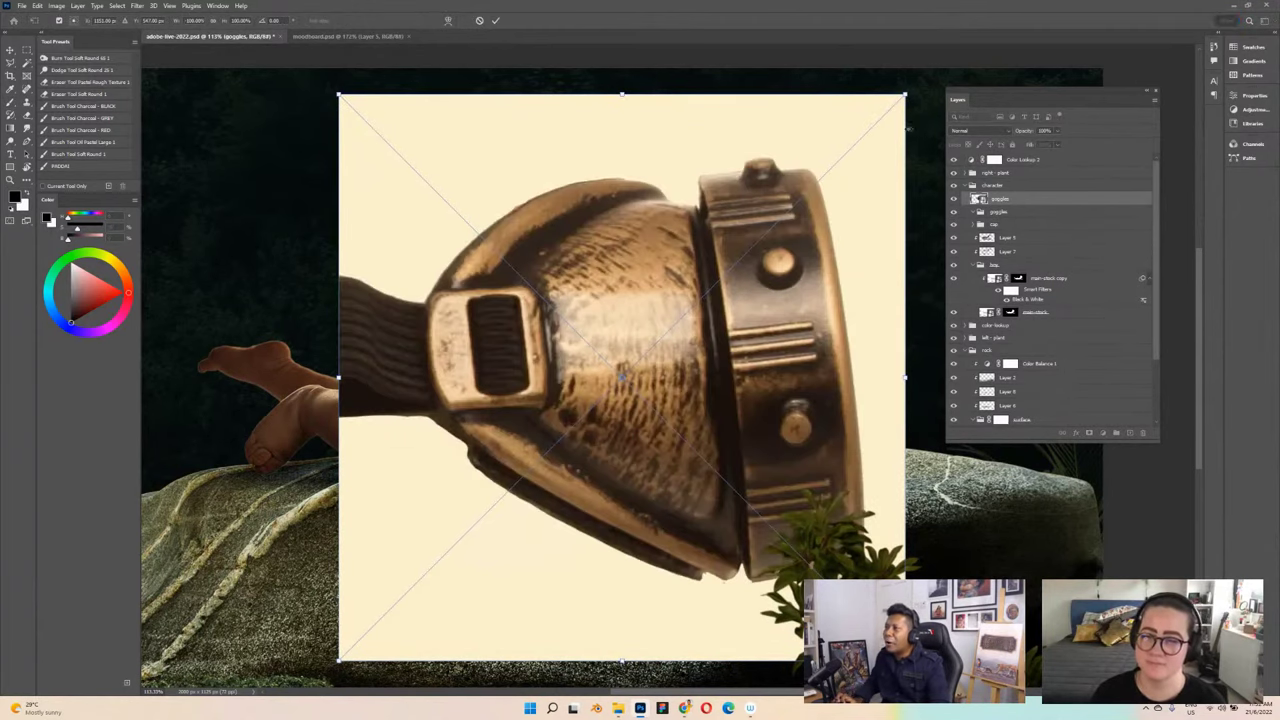
drag(867, 148, 720, 362)
key(Return)
key(b)
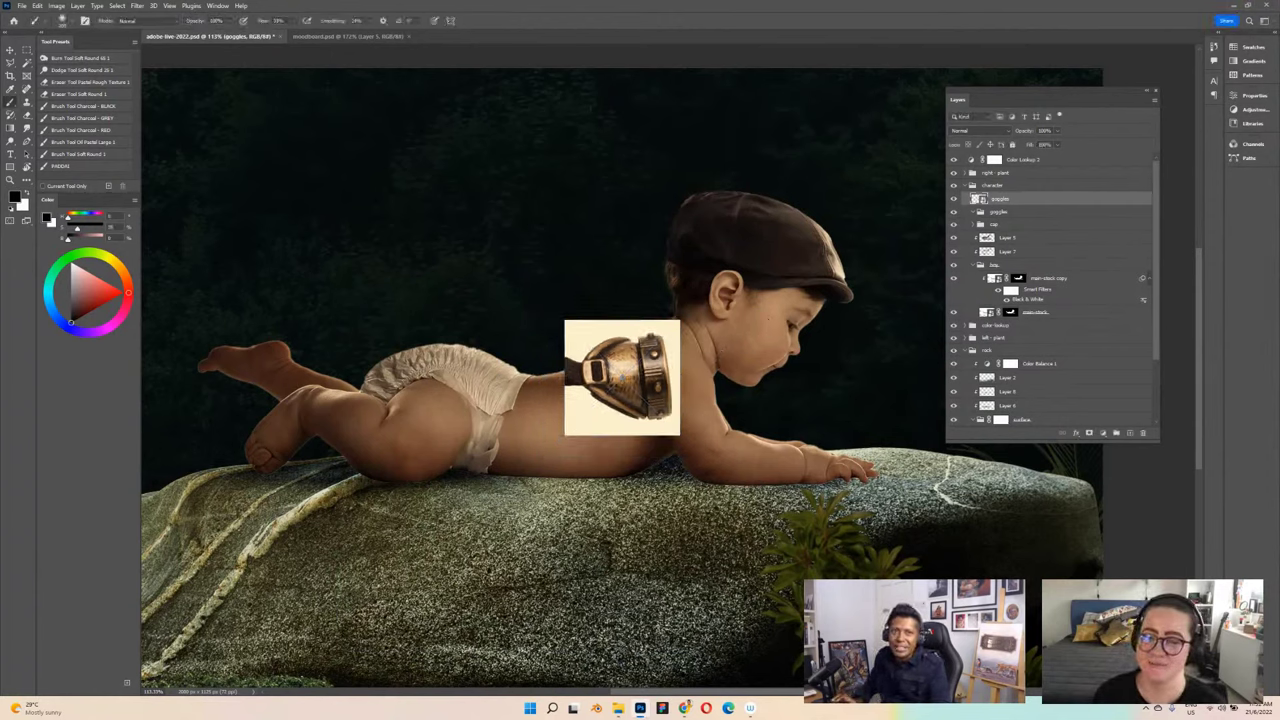
key(0)
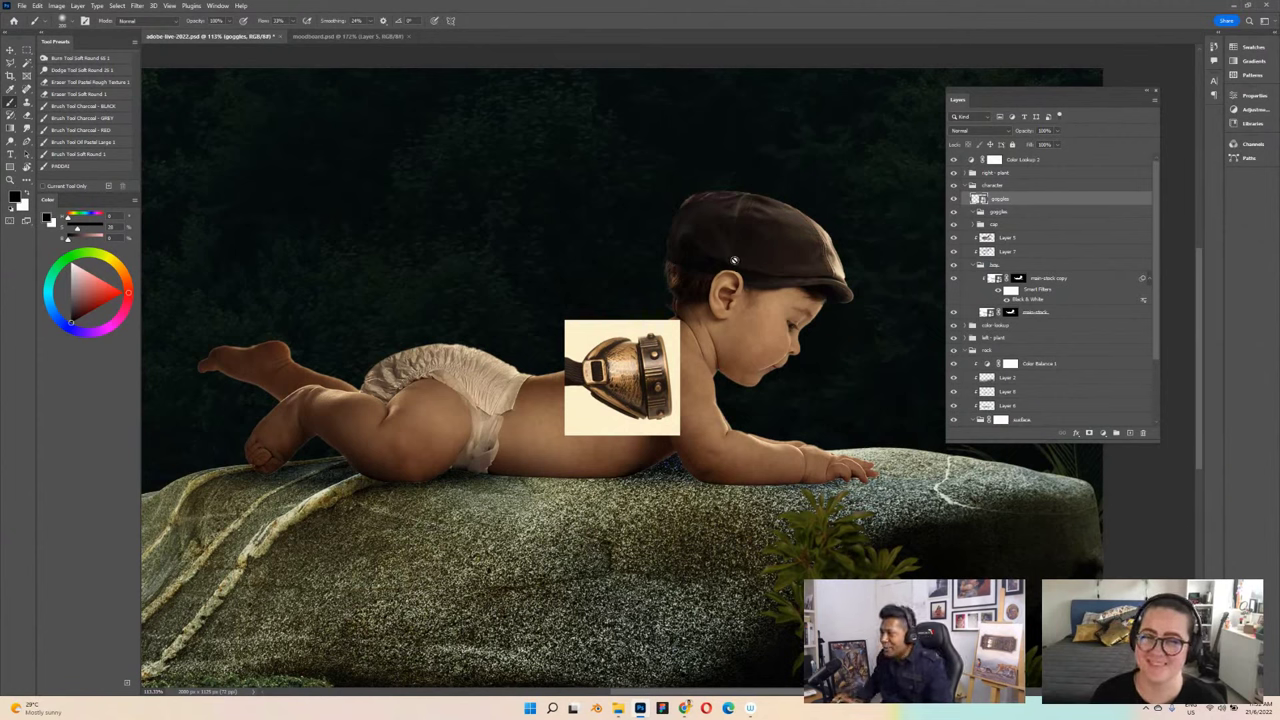
key(w)
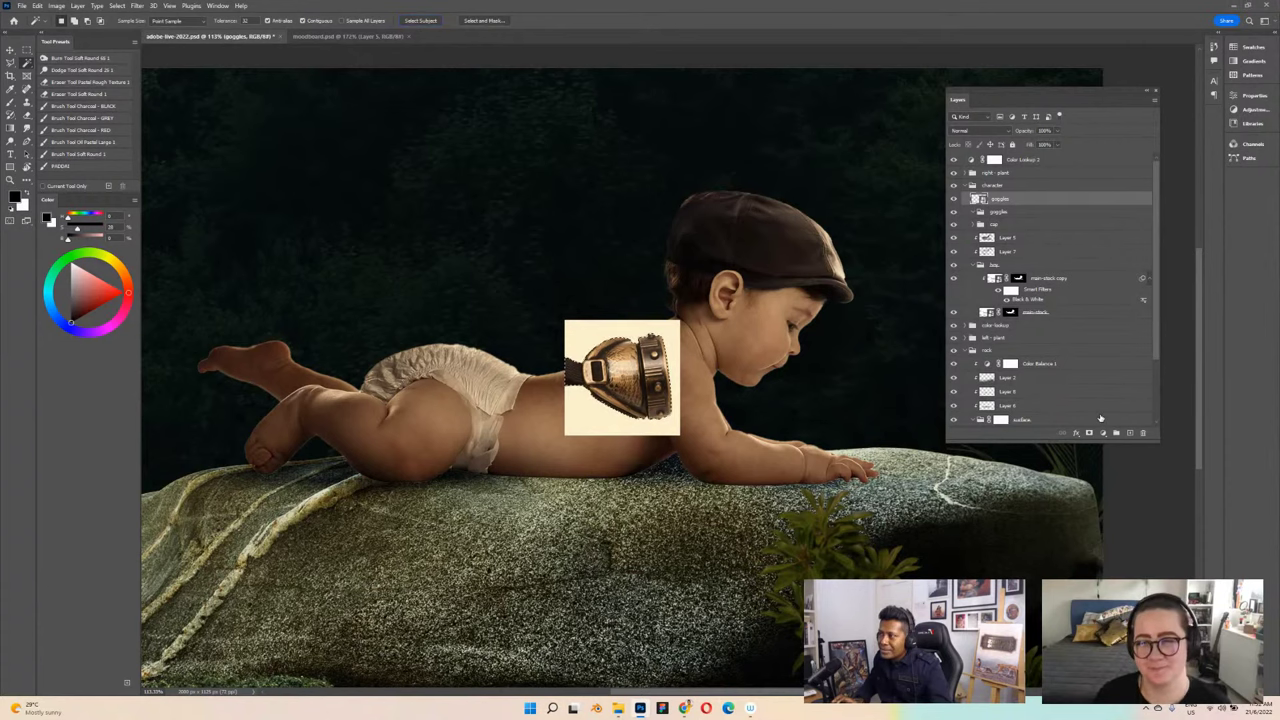
Step: Mask out the goggles' beige background, then scale and rotate them about 36° onto the eye
click(1089, 433)
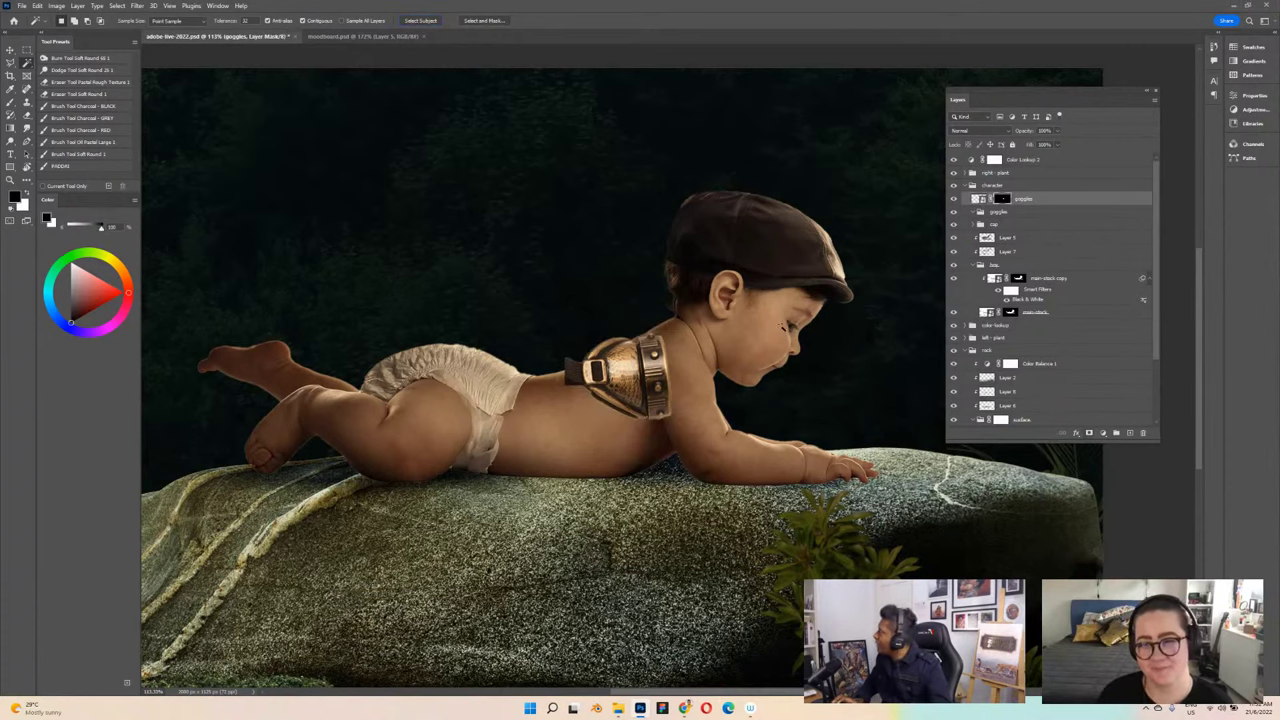
scroll(762, 302, up, 3)
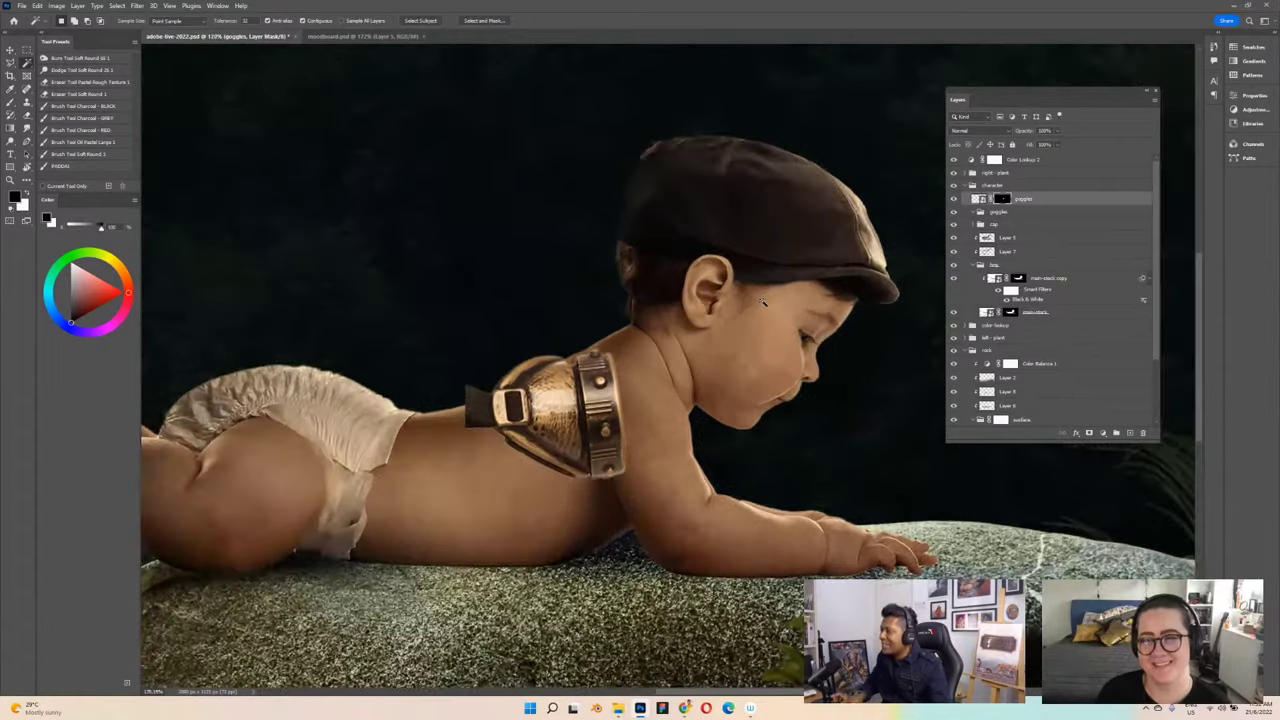
key(ctrl+t)
drag(555, 400, 750, 340)
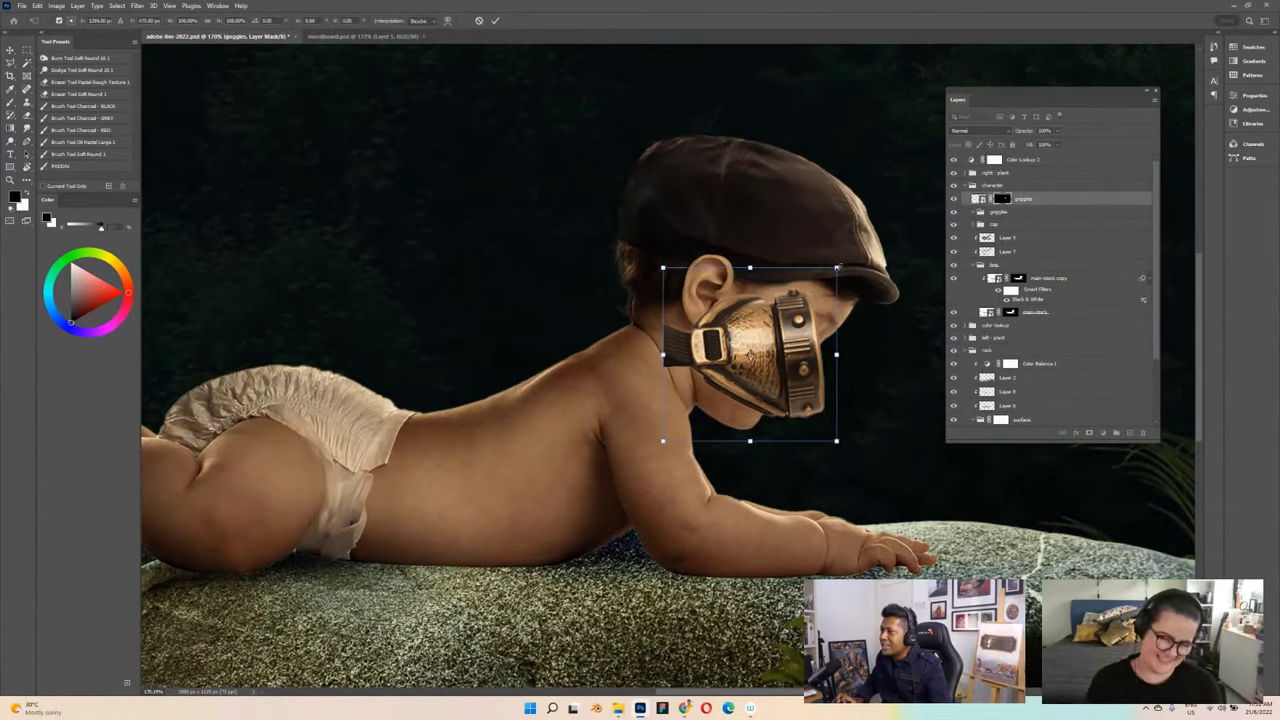
drag(838, 266, 803, 300)
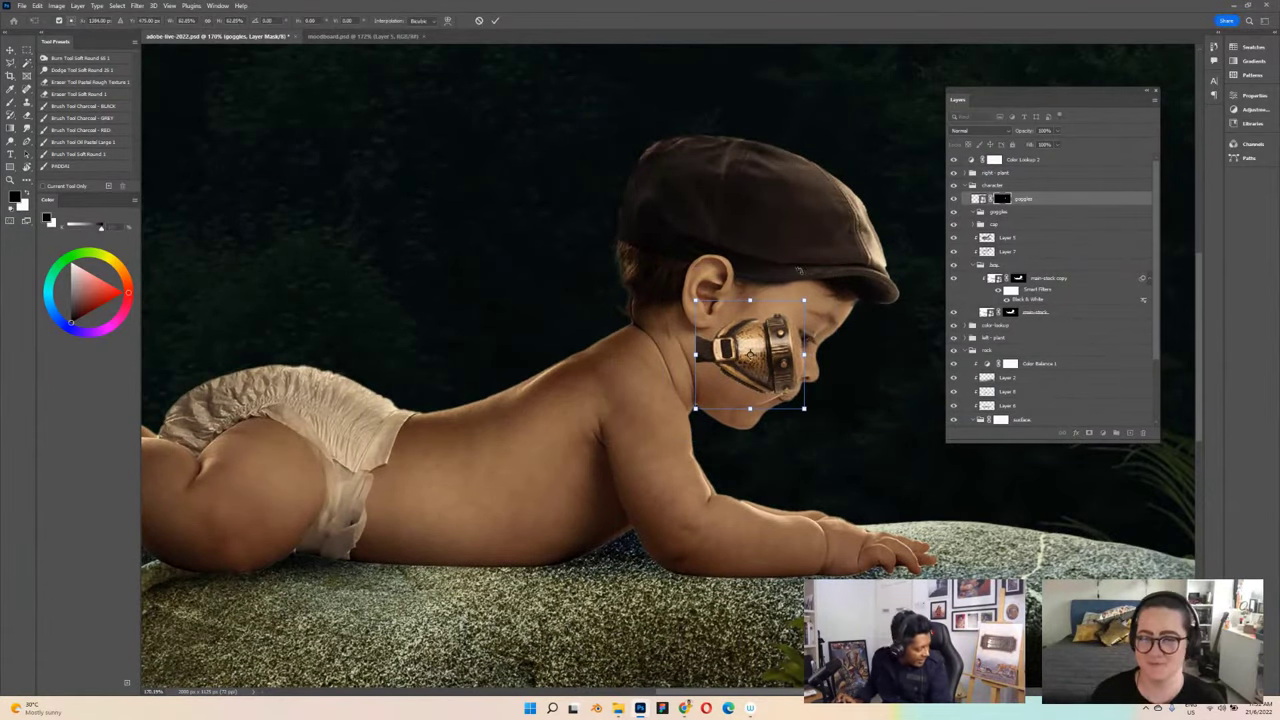
drag(803, 264, 862, 320)
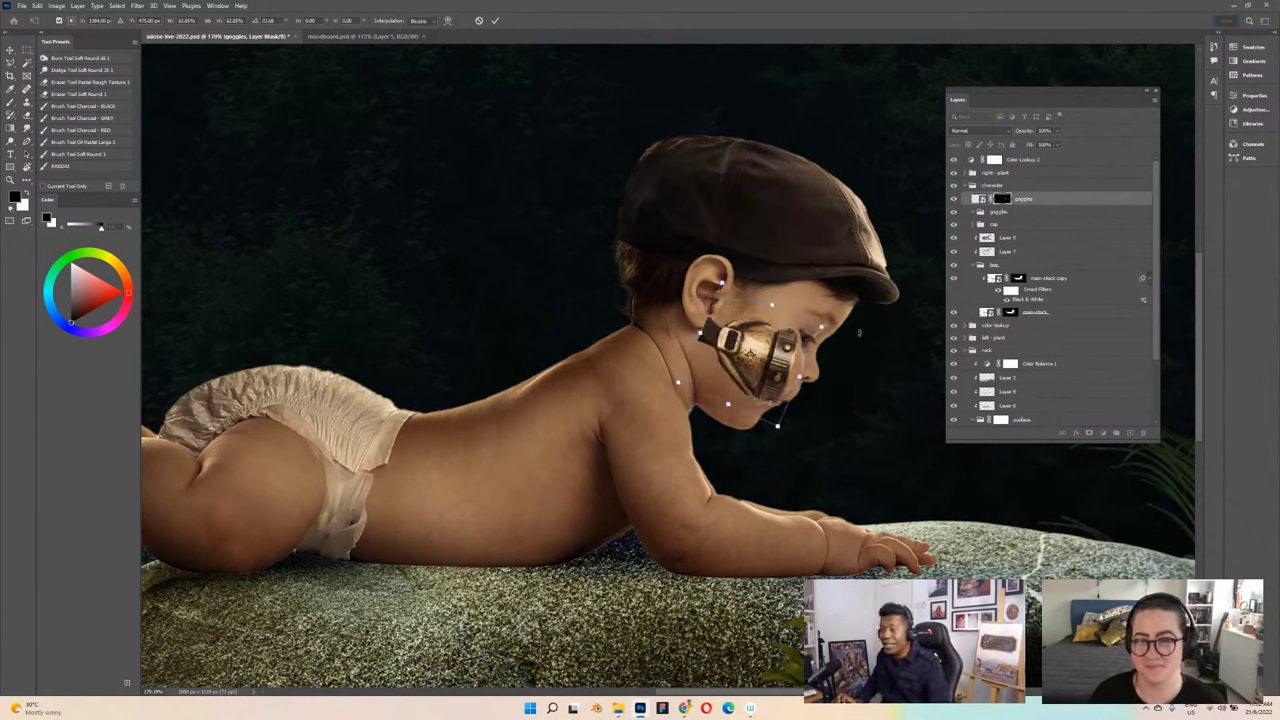
drag(750, 355, 812, 324)
drag(895, 305, 828, 334)
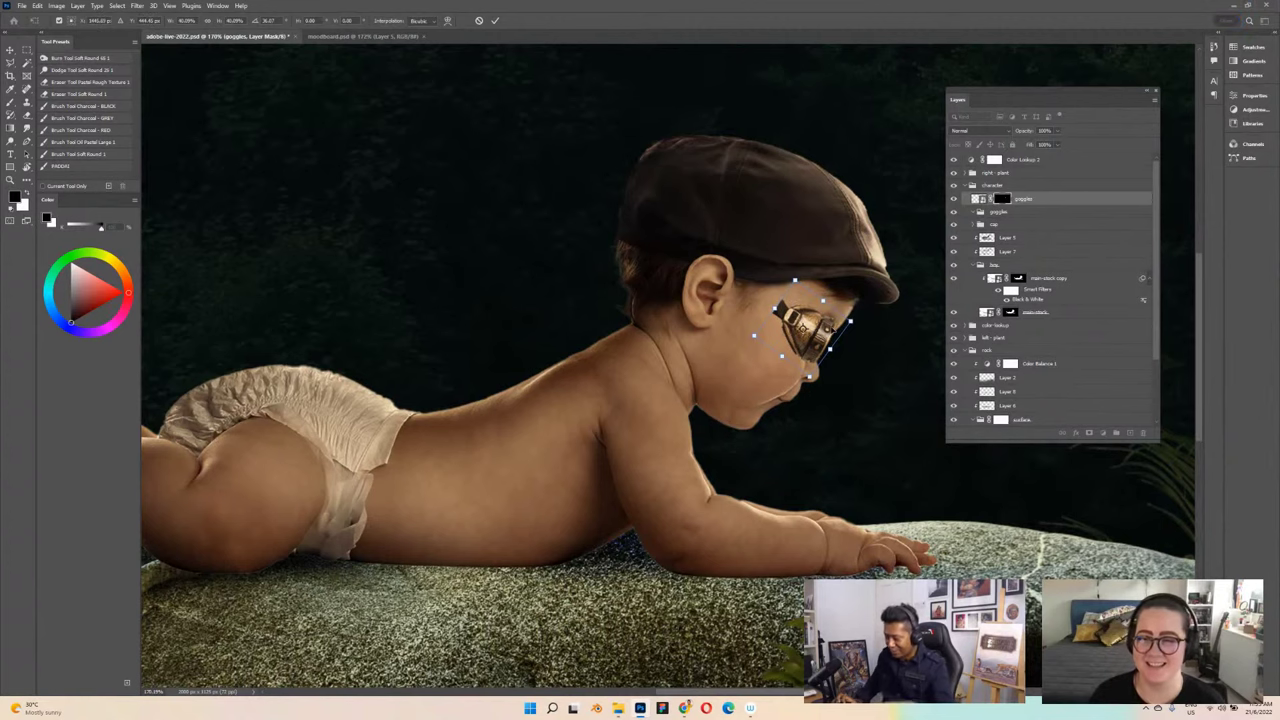
key(Return)
key(w)
scroll(830, 328, up, 3)
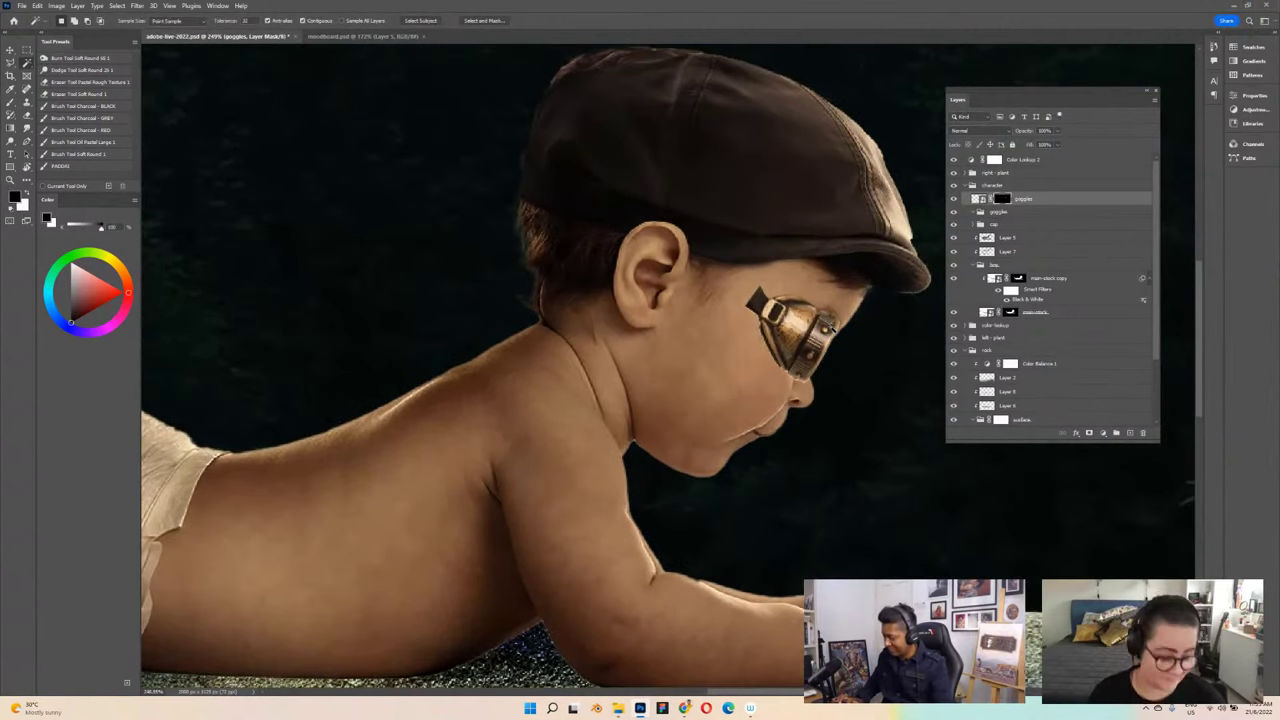
Step: Nudge the goggles into place, inspect the mask, and paint it to hide the strap end
key(v)
drag(794, 337, 800, 344)
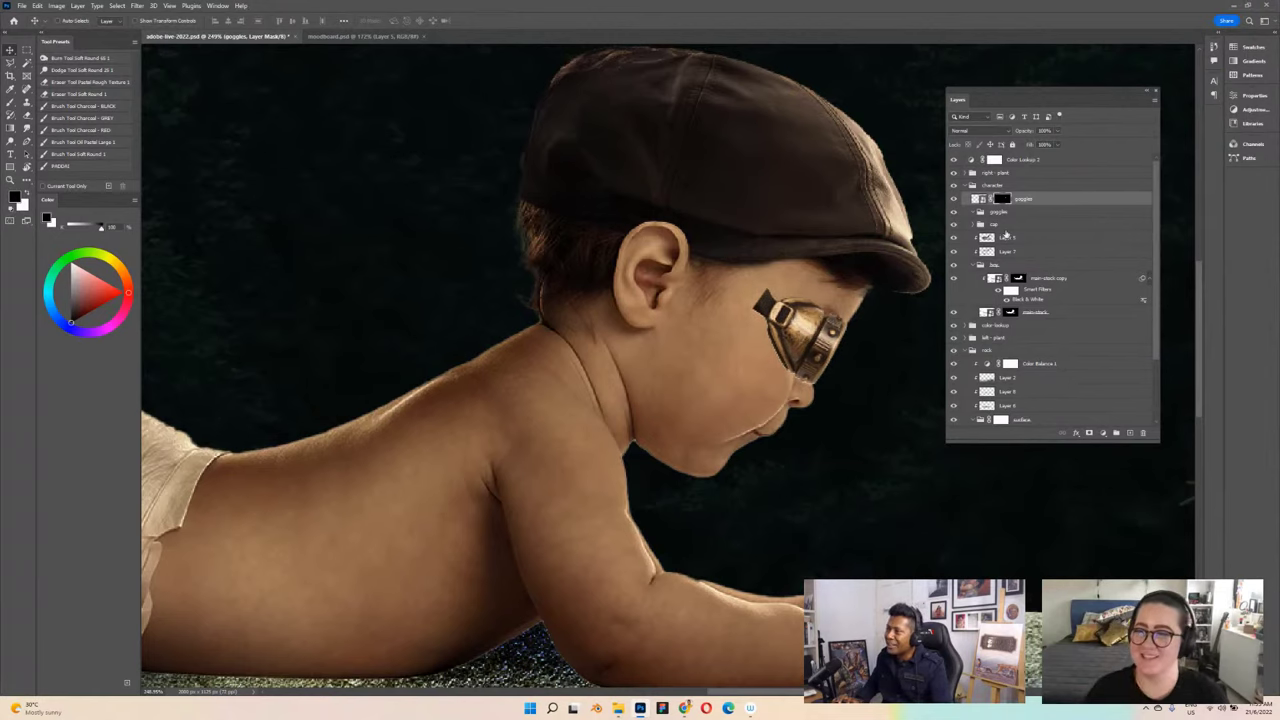
scroll(800, 383, up, 2)
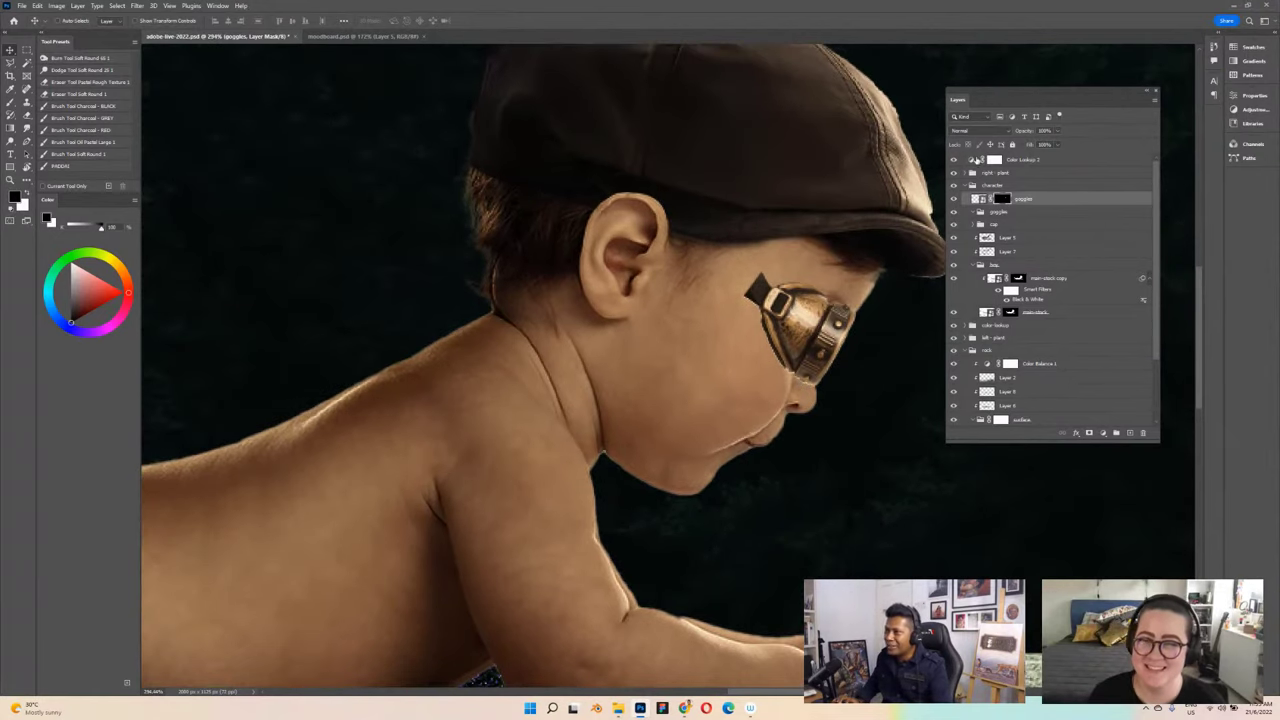
alt+click(1004, 201)
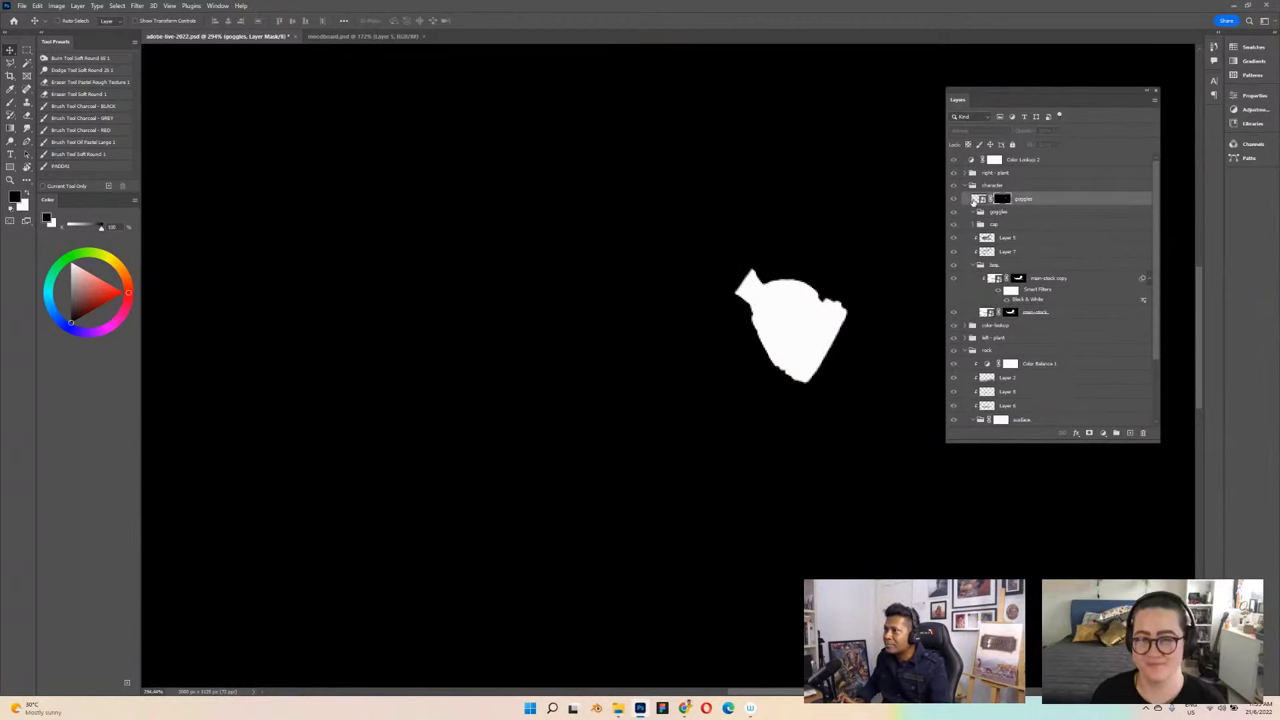
click(976, 199)
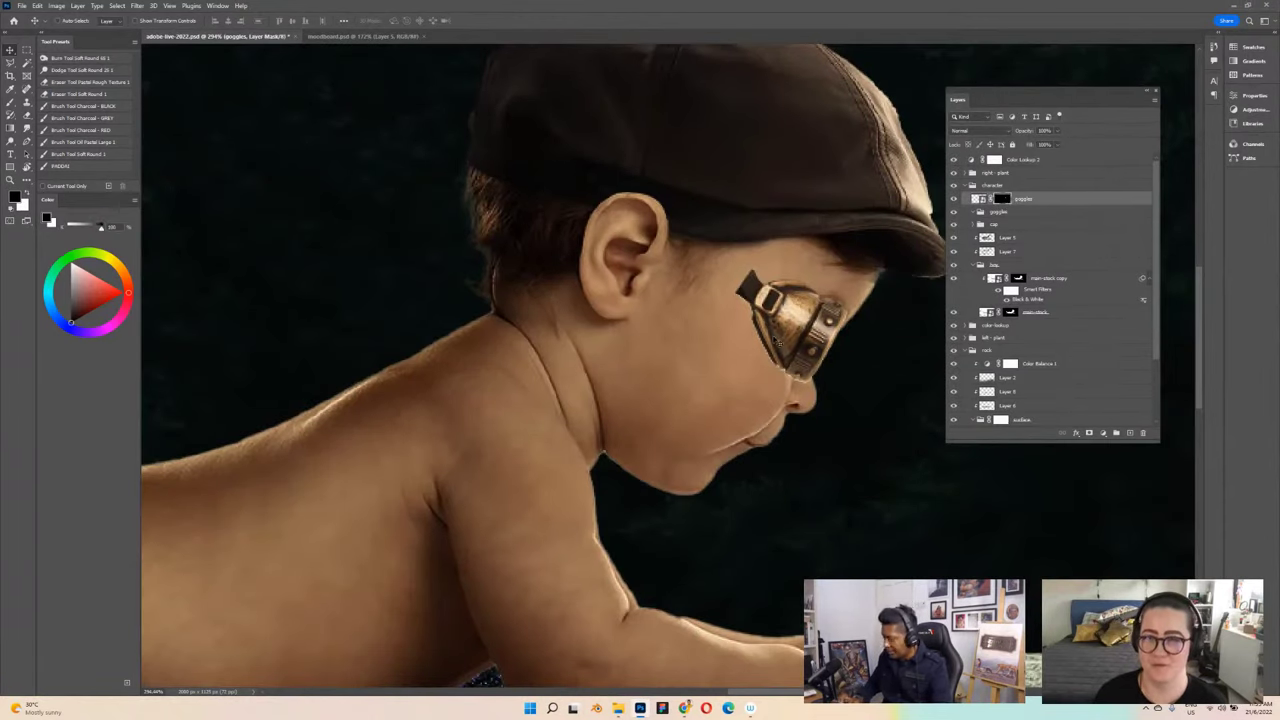
key(b)
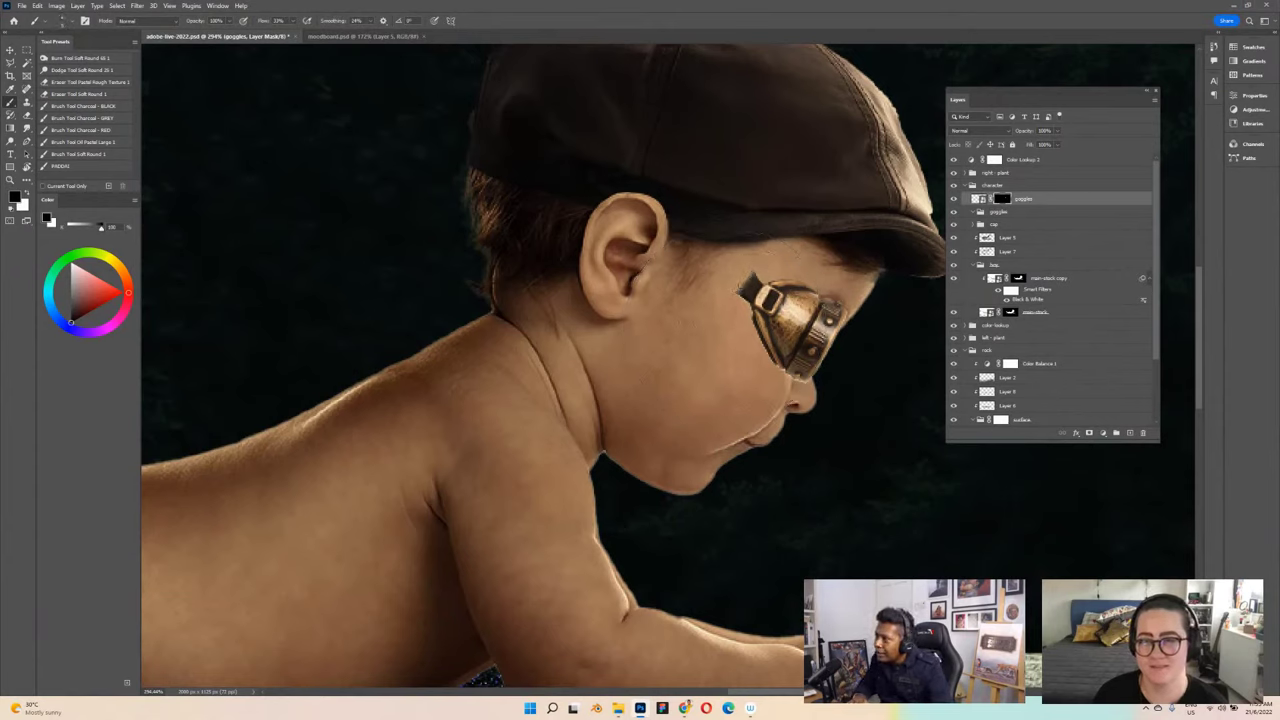
mouse_move(748, 283)
mouse_down()
mouse_move(762, 283)
mouse_move(739, 294)
mouse_up()
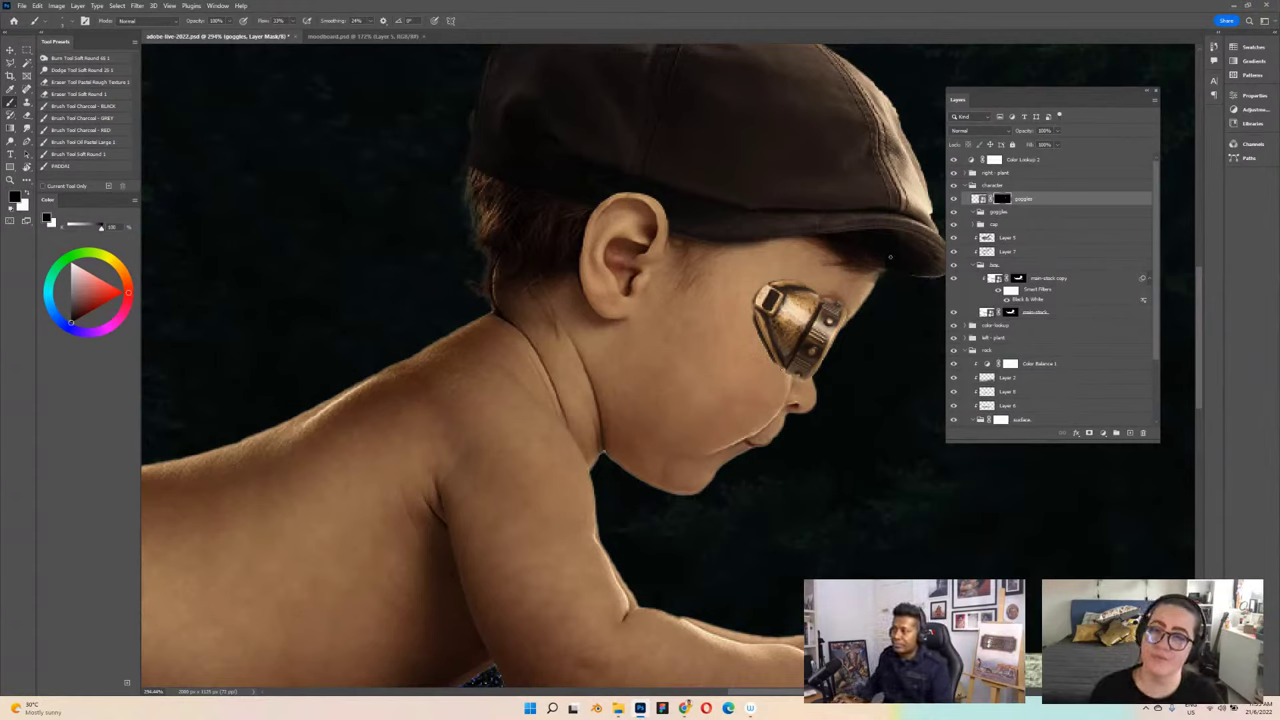
Step: Nudge the goggles layer slightly lower and save the composite
key(ctrl+s)
key(ctrl+2)
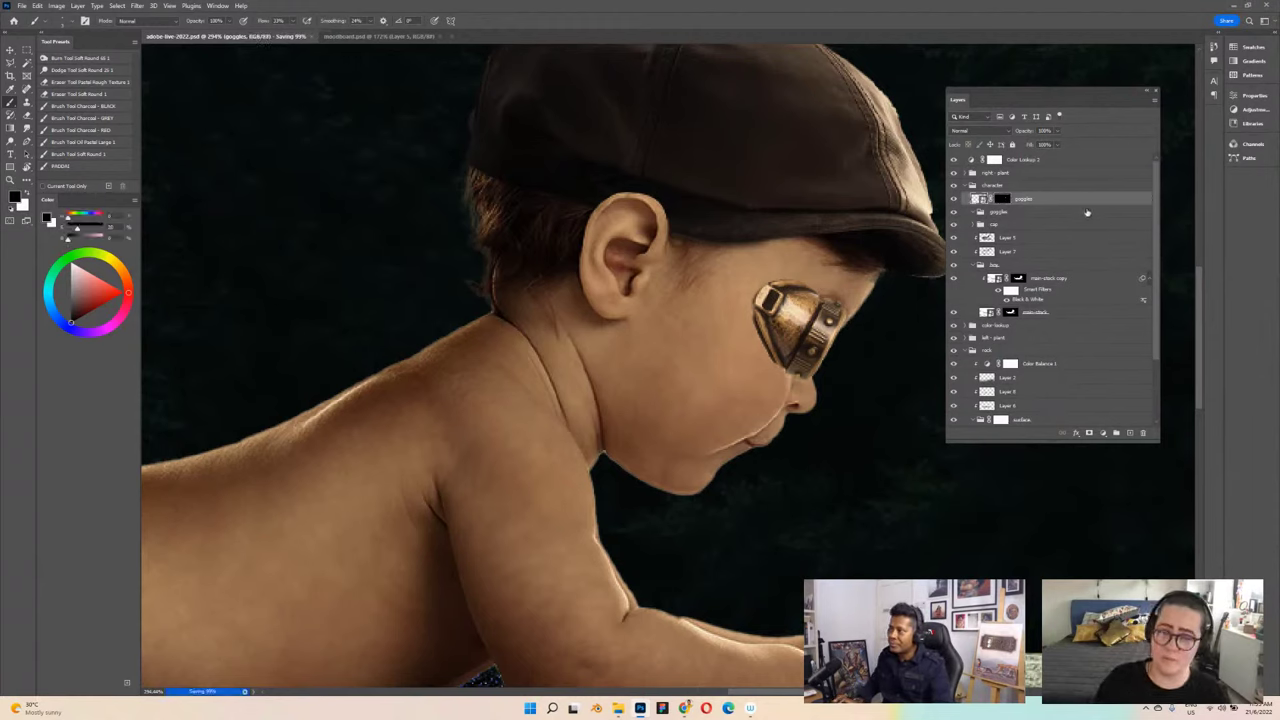
key(v)
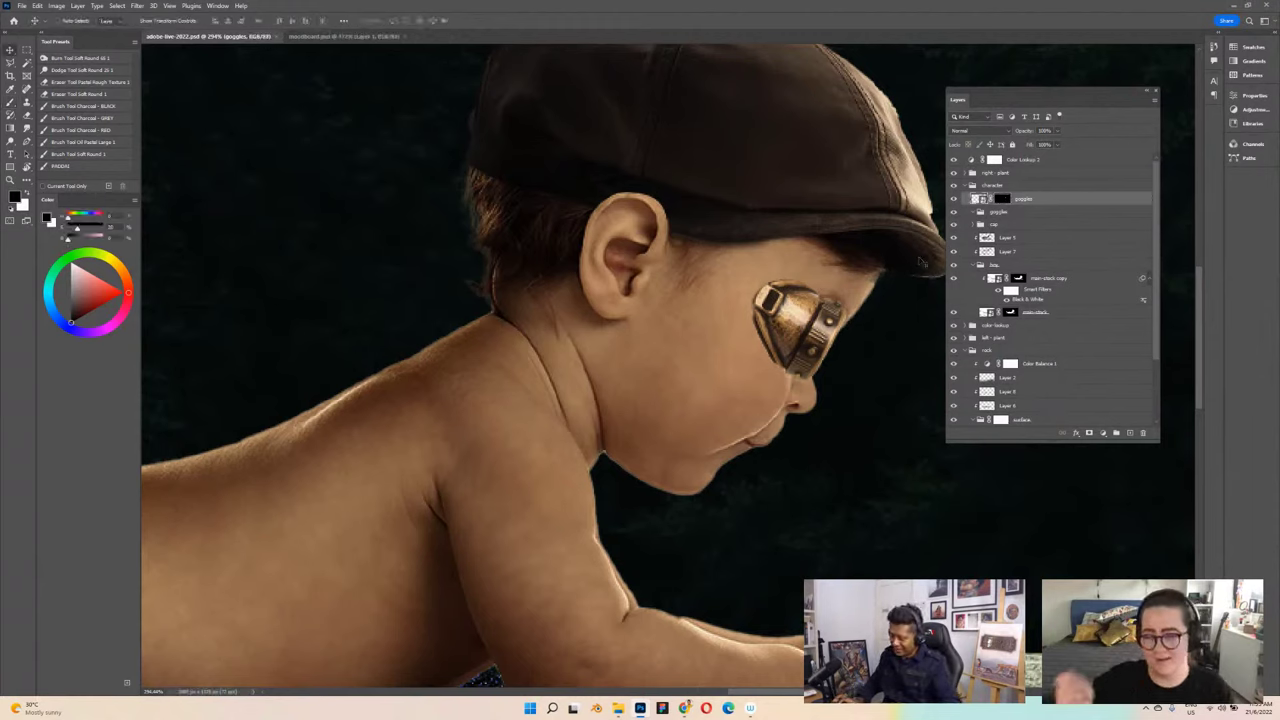
key(Down)
key(Down)
key(ctrl+s)
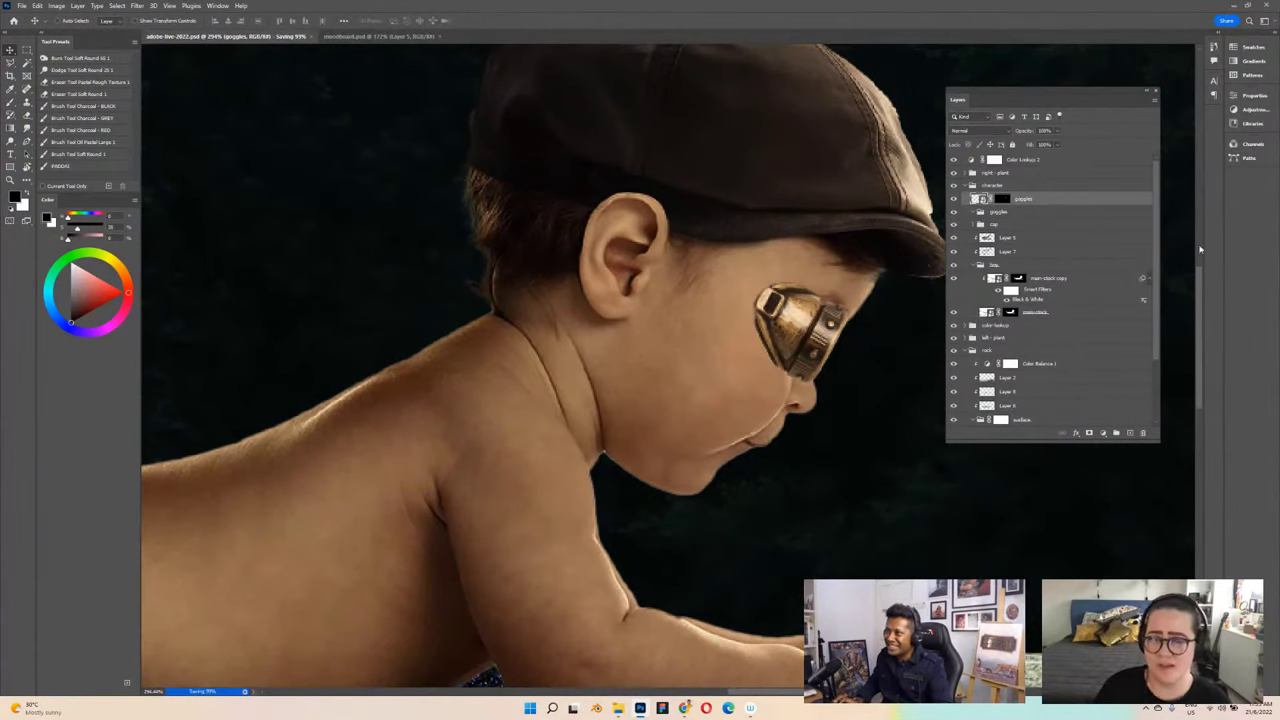
Step: Move the goggles layer into the goggles group and add an empty layer beneath it
click(1041, 212)
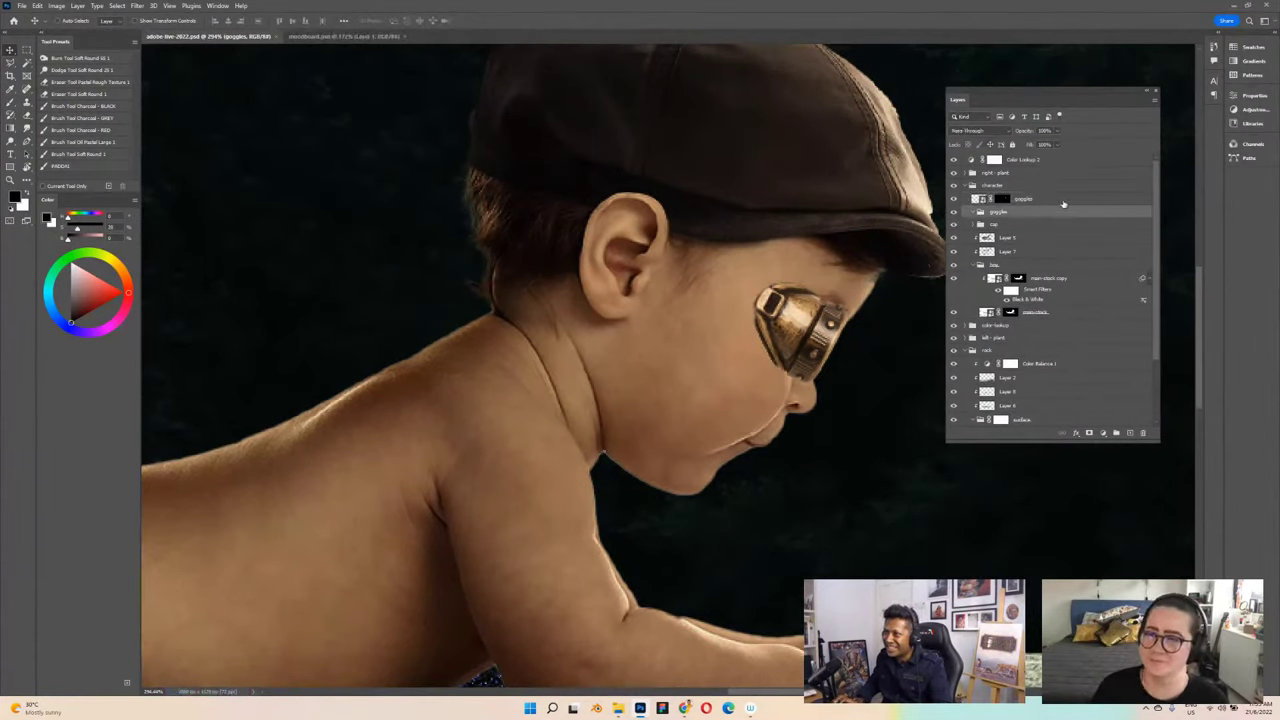
drag(1063, 204, 1062, 233)
click(1127, 436)
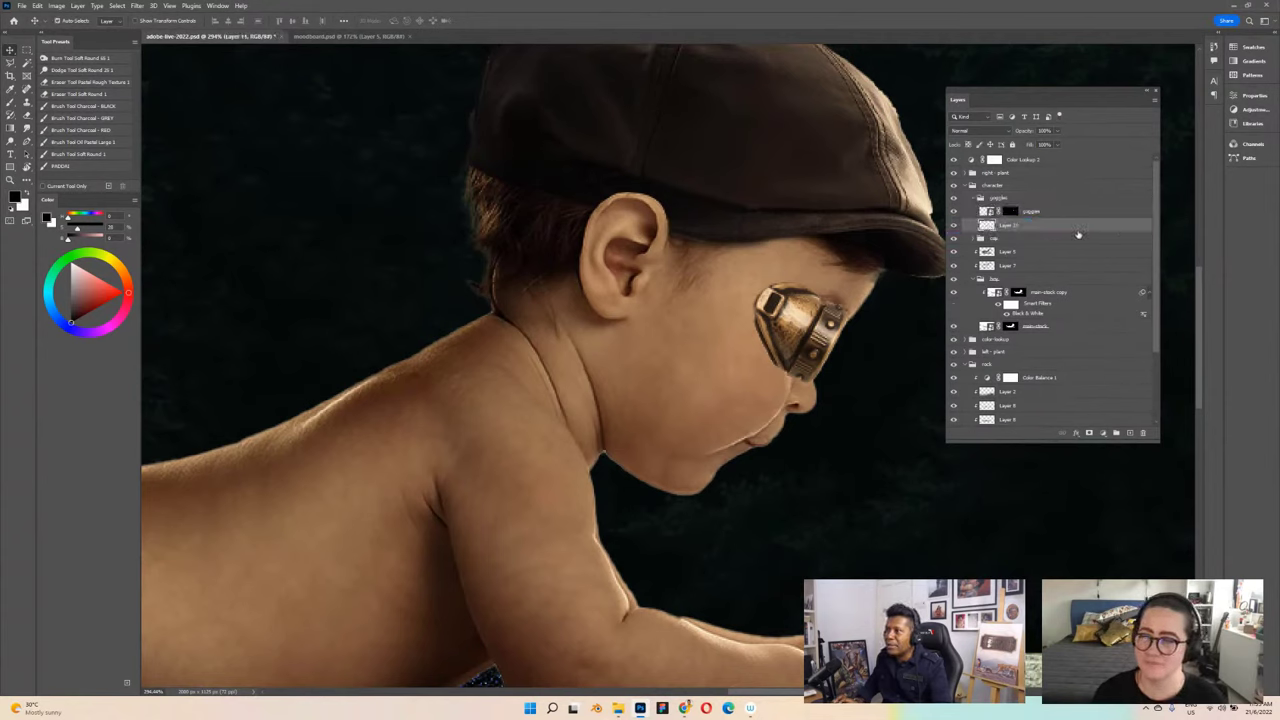
key(ctrl+s)
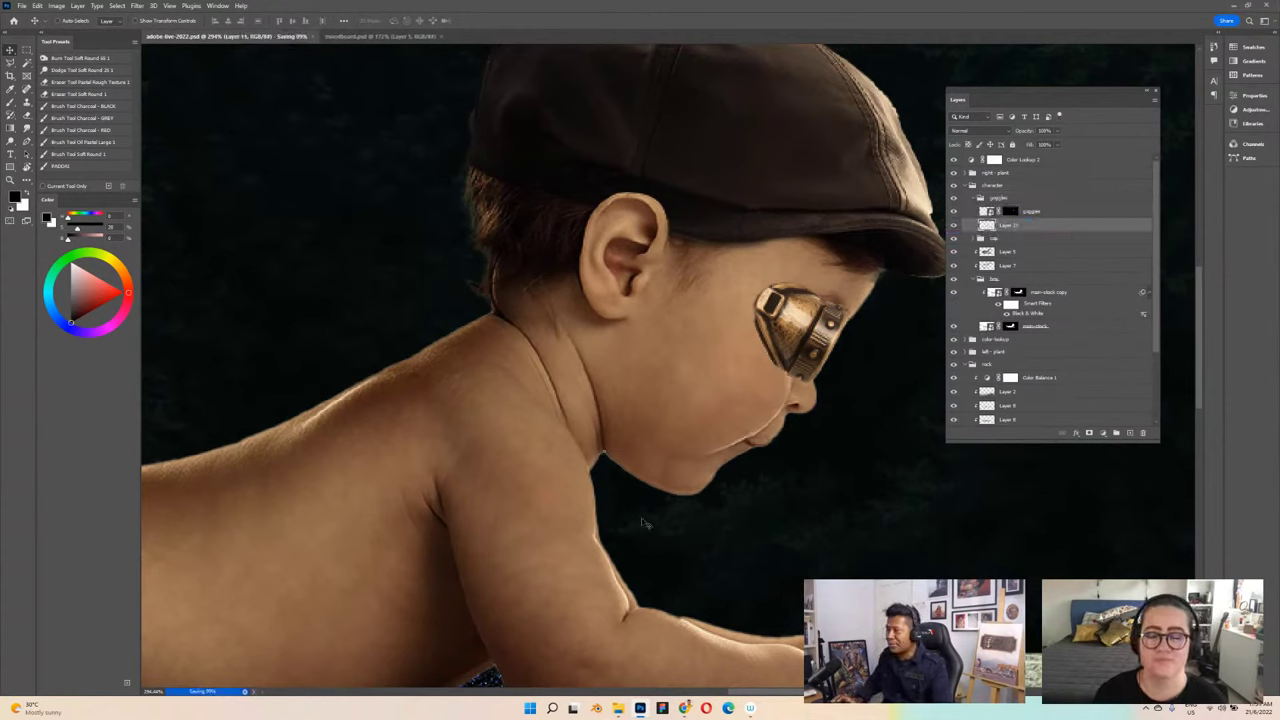
drag(744, 101, 694, 151)
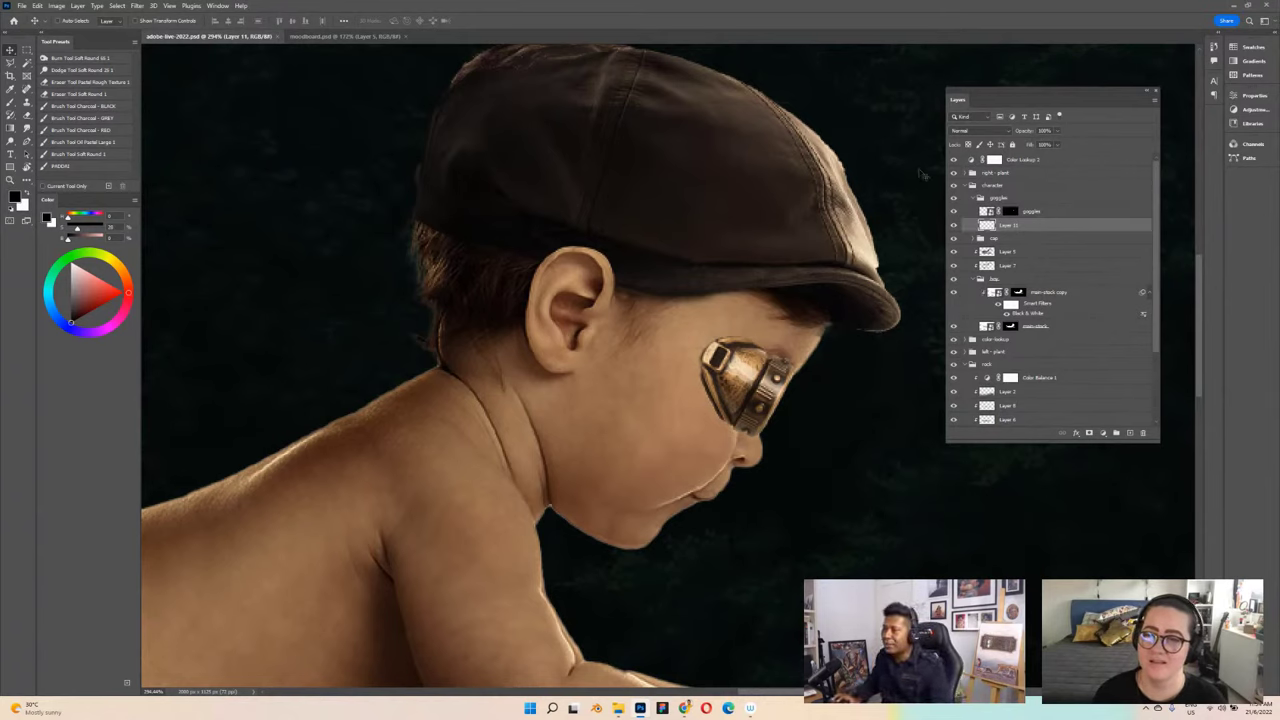
key(l)
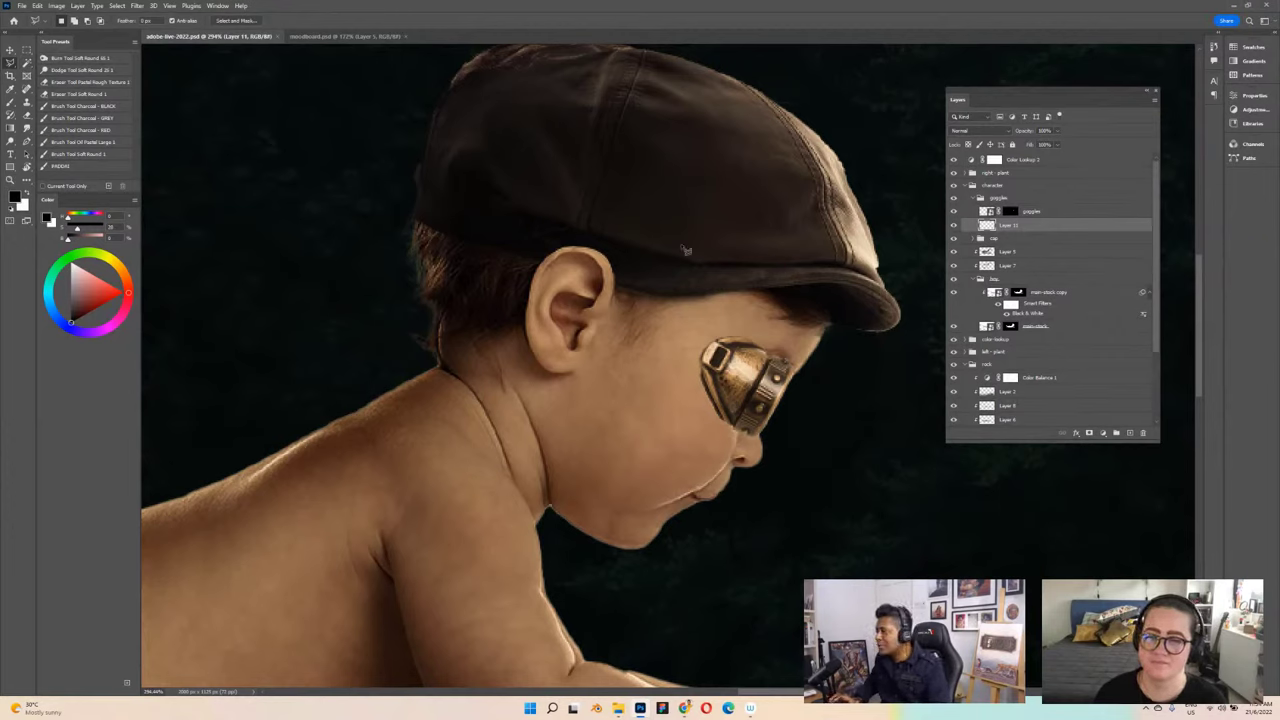
Step: Start a polygonal selection on the cap, then cancel it
click(663, 215)
click(766, 190)
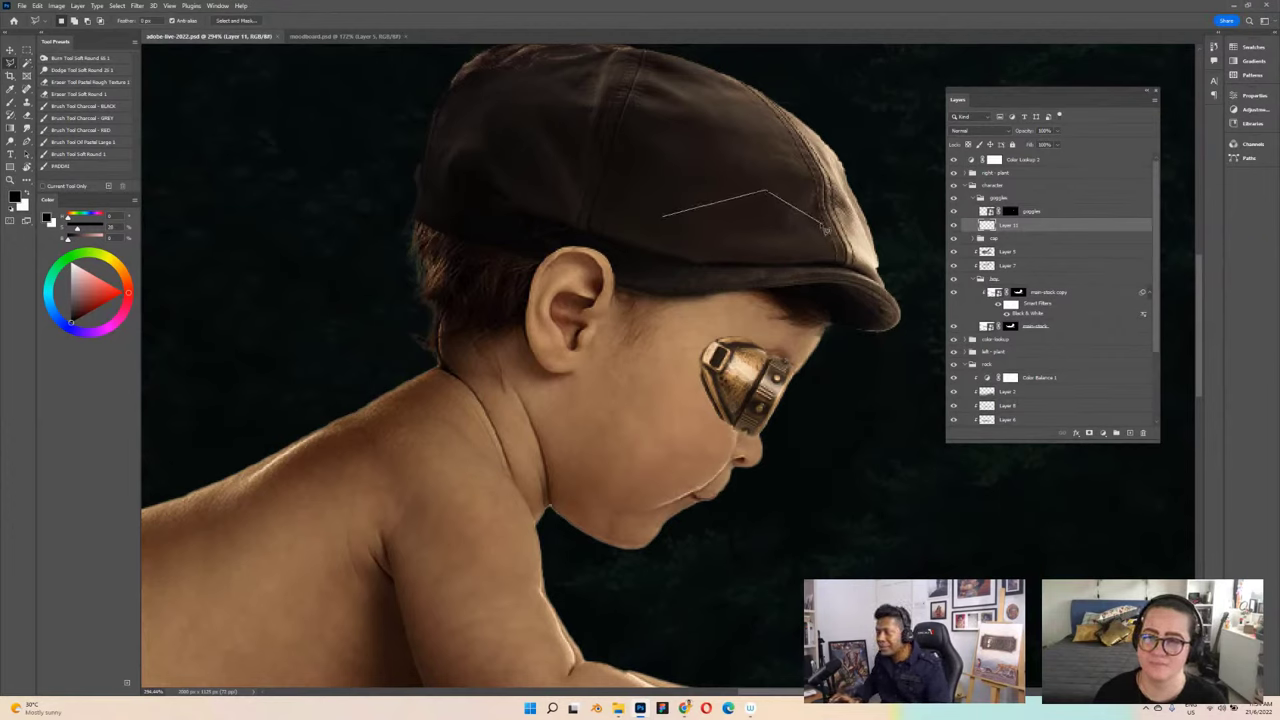
click(822, 228)
click(785, 268)
click(700, 272)
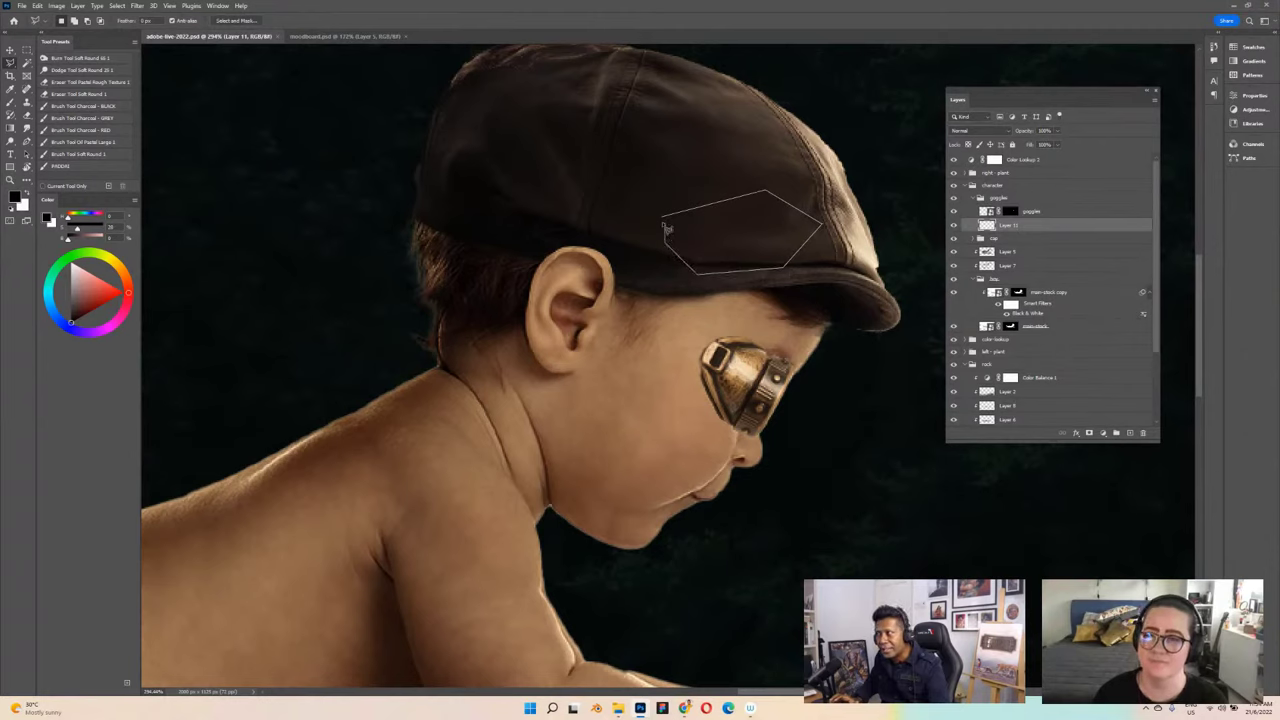
key(Escape)
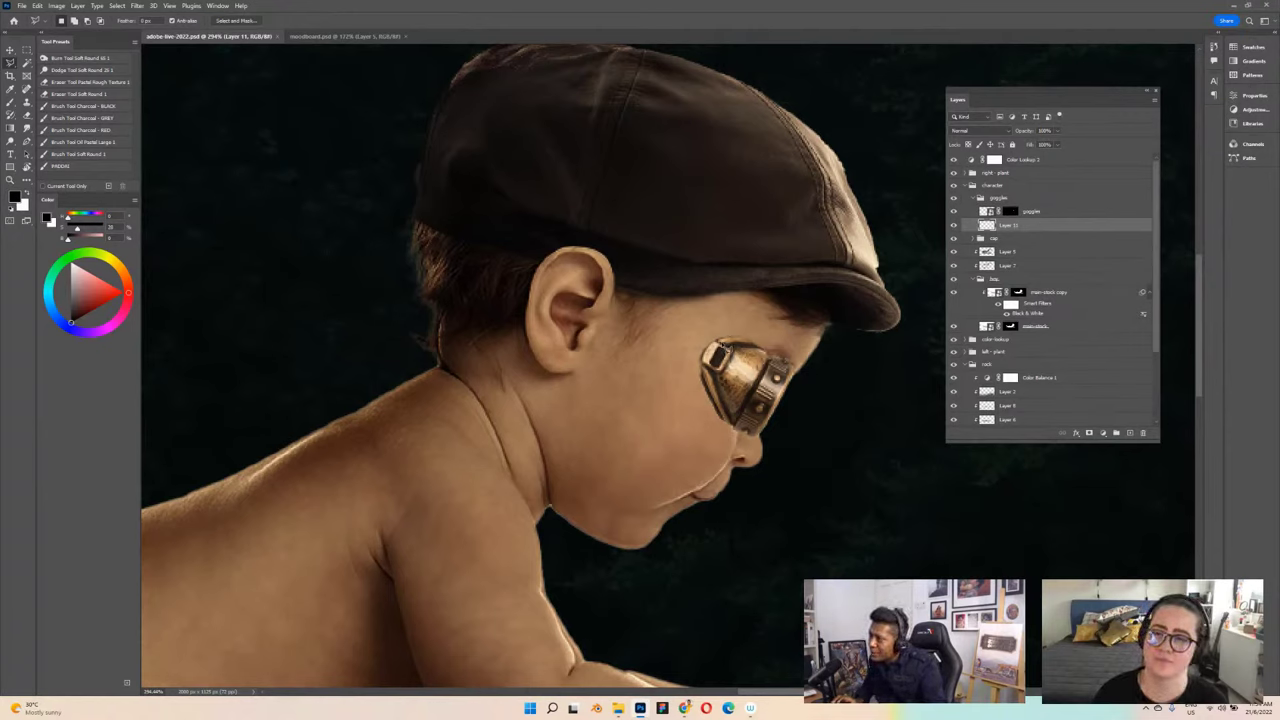
Step: Outline a strap from the goggle edge into the hair and fill it black
click(717, 341)
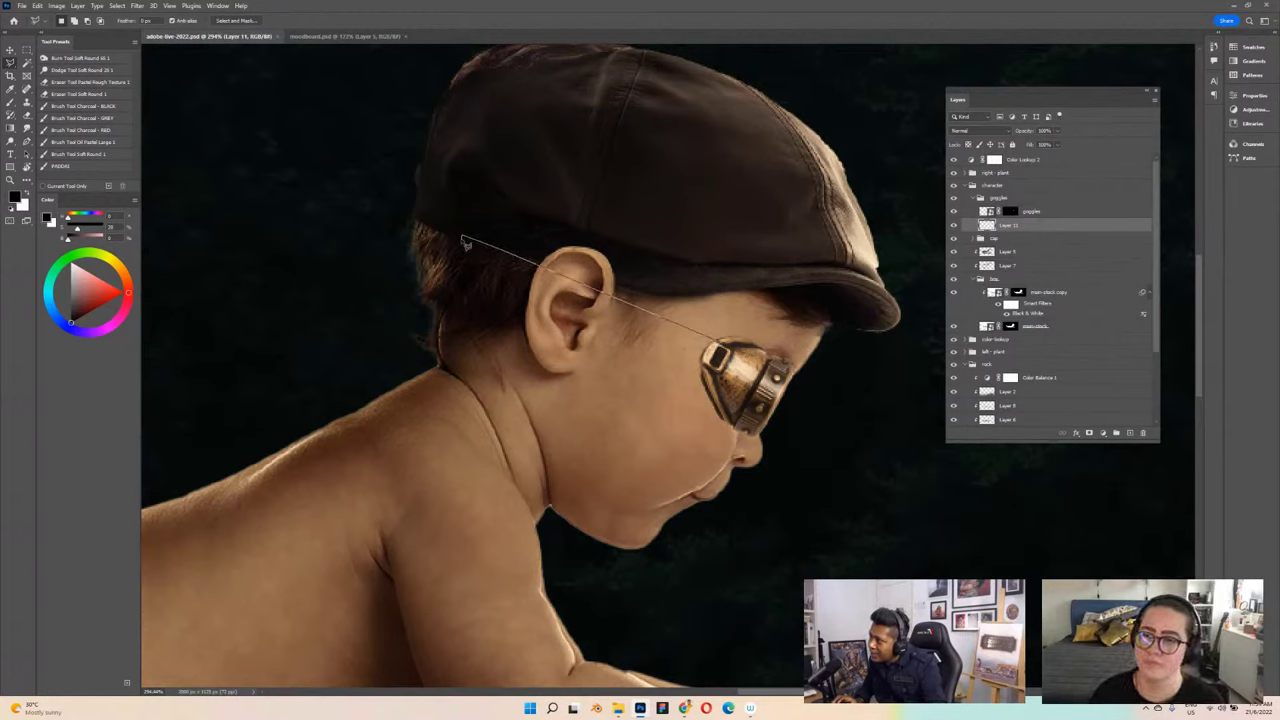
click(461, 239)
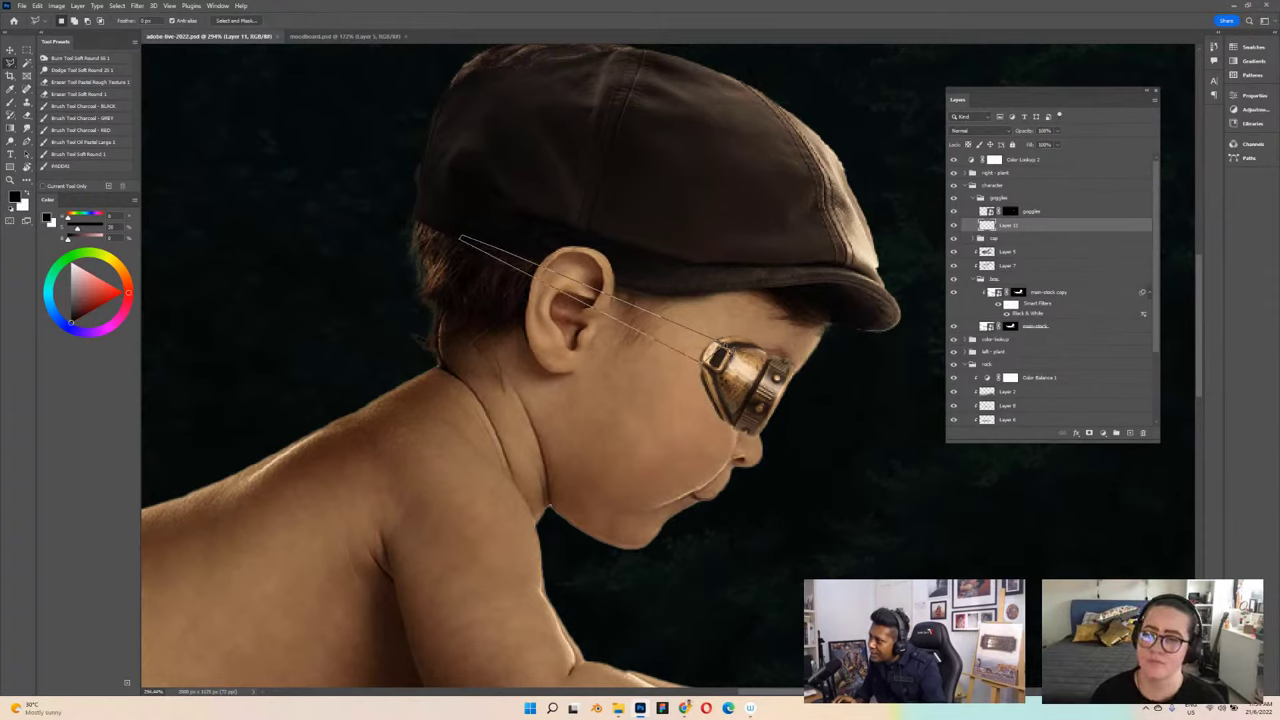
click(716, 348)
key(g)
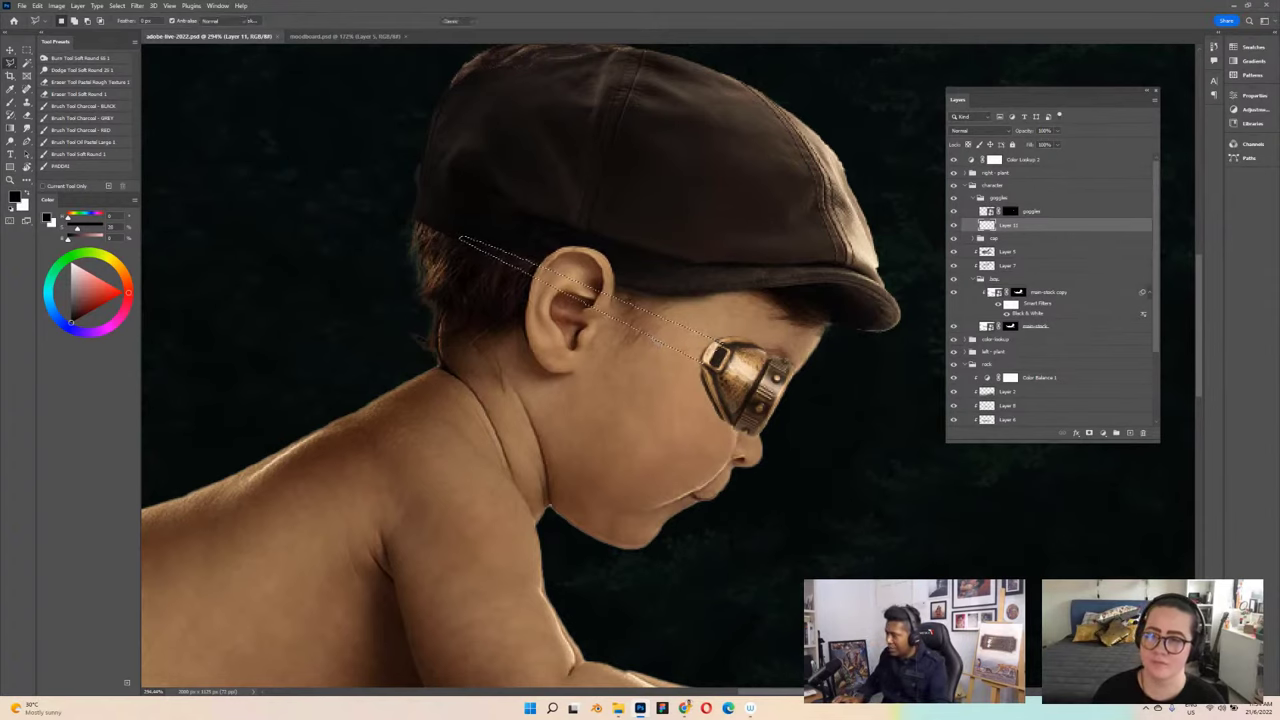
key(shift+g)
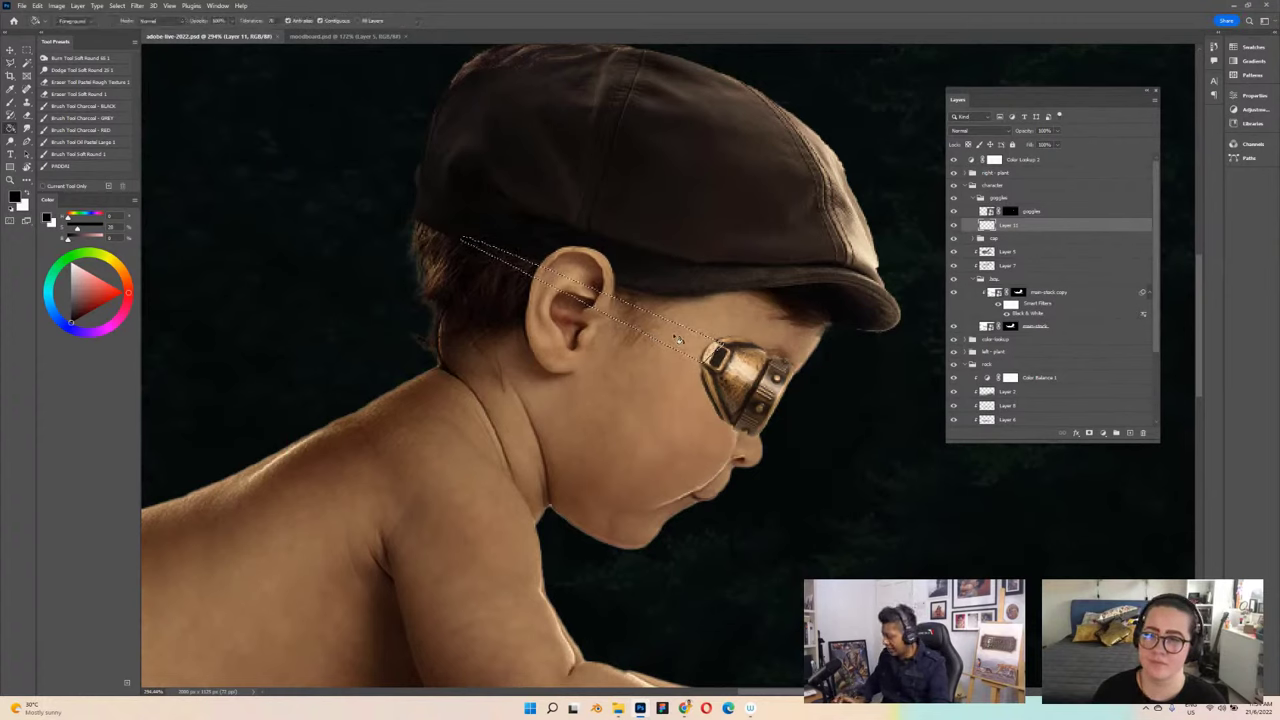
click(674, 341)
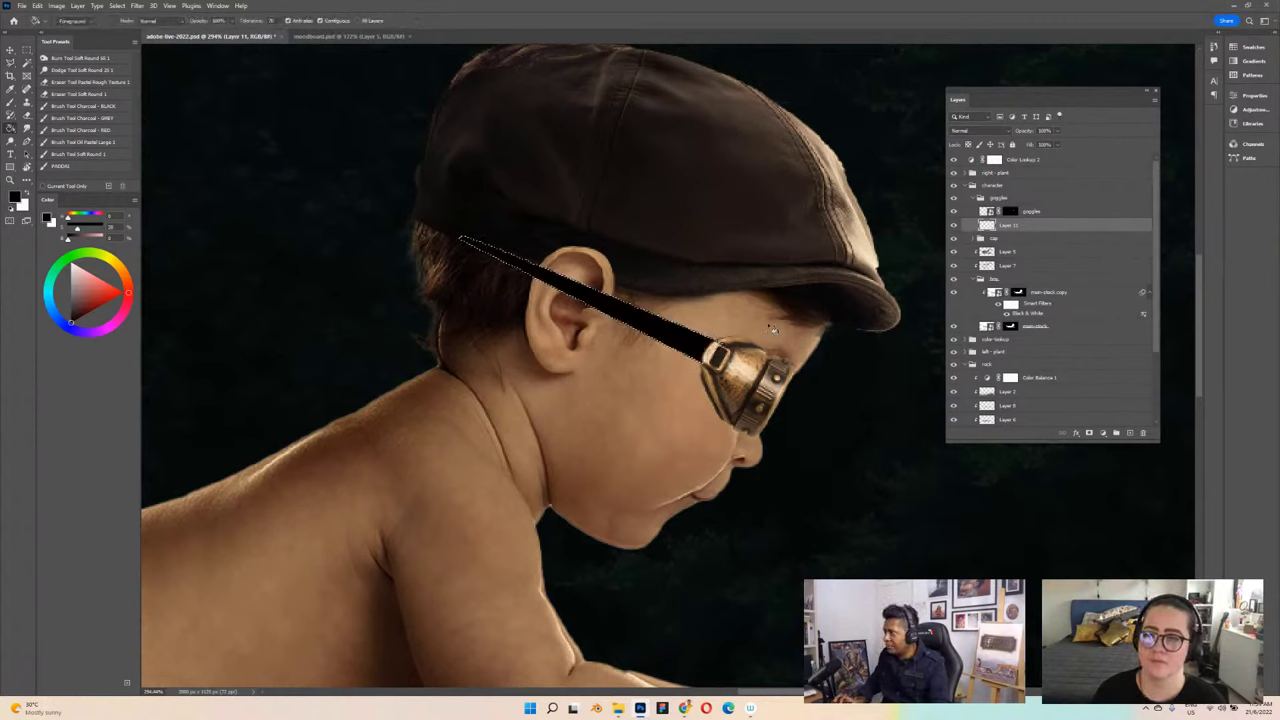
key(ctrl+d)
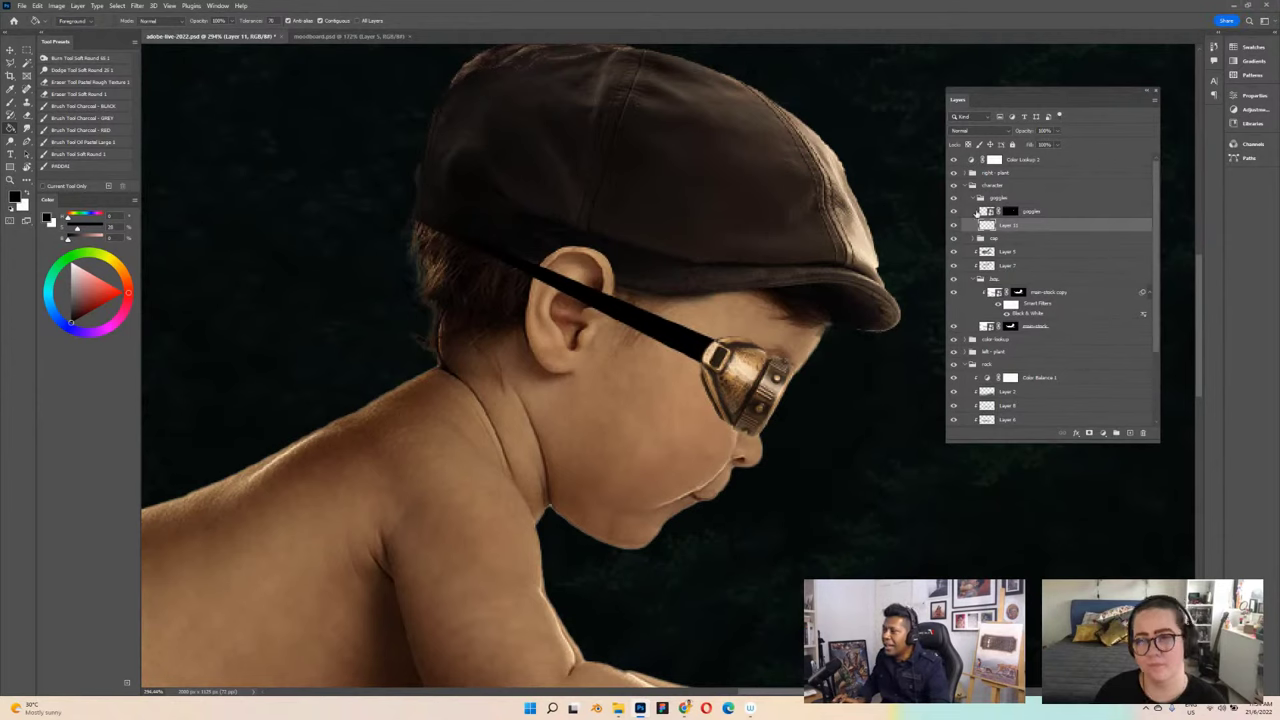
Step: Mask the strap behind the ear, then expand the cap group and select the newsboy-cap layer
click(1088, 433)
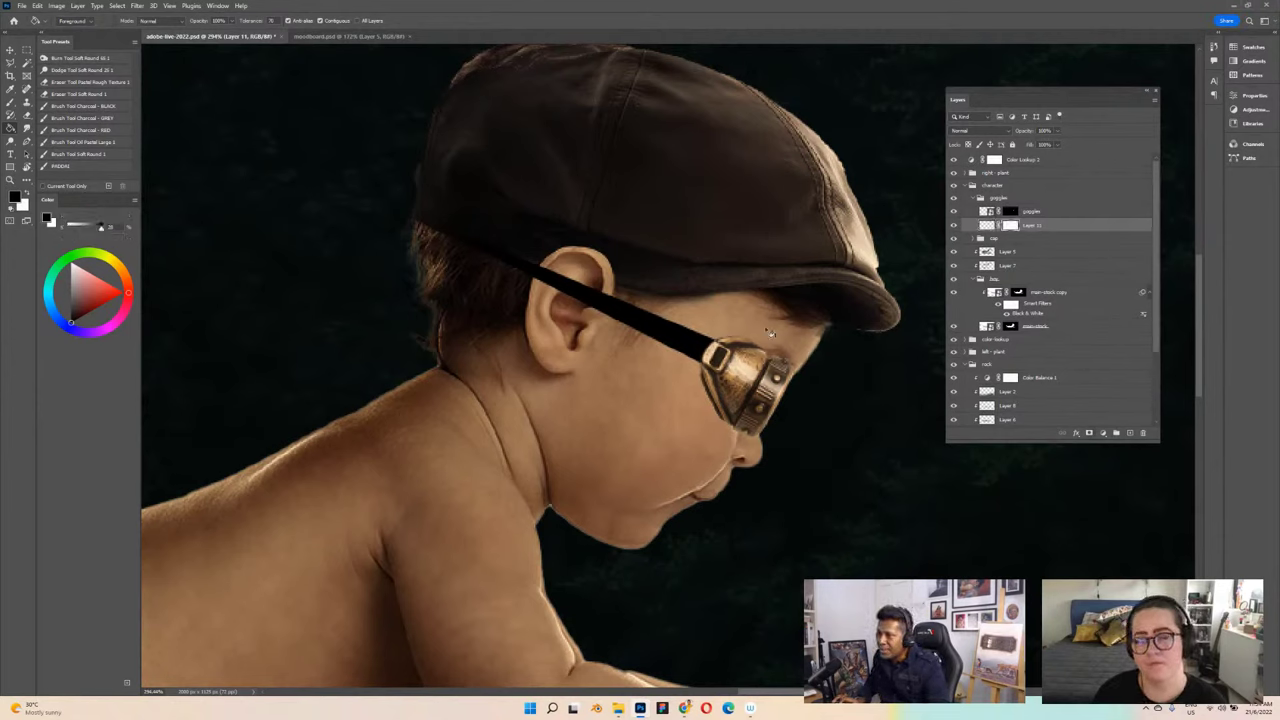
key(l)
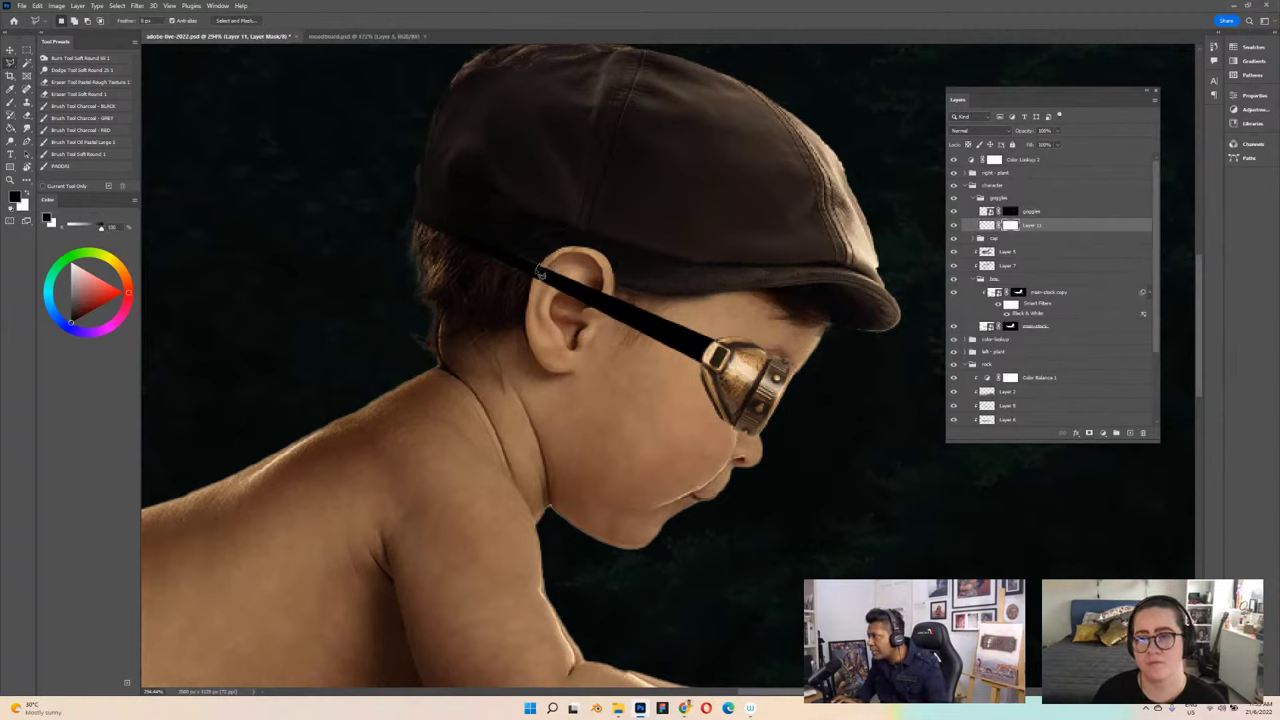
mouse_move(538, 342)
mouse_down()
mouse_move(600, 340)
mouse_move(618, 298)
mouse_move(601, 245)
mouse_move(538, 270)
mouse_up()
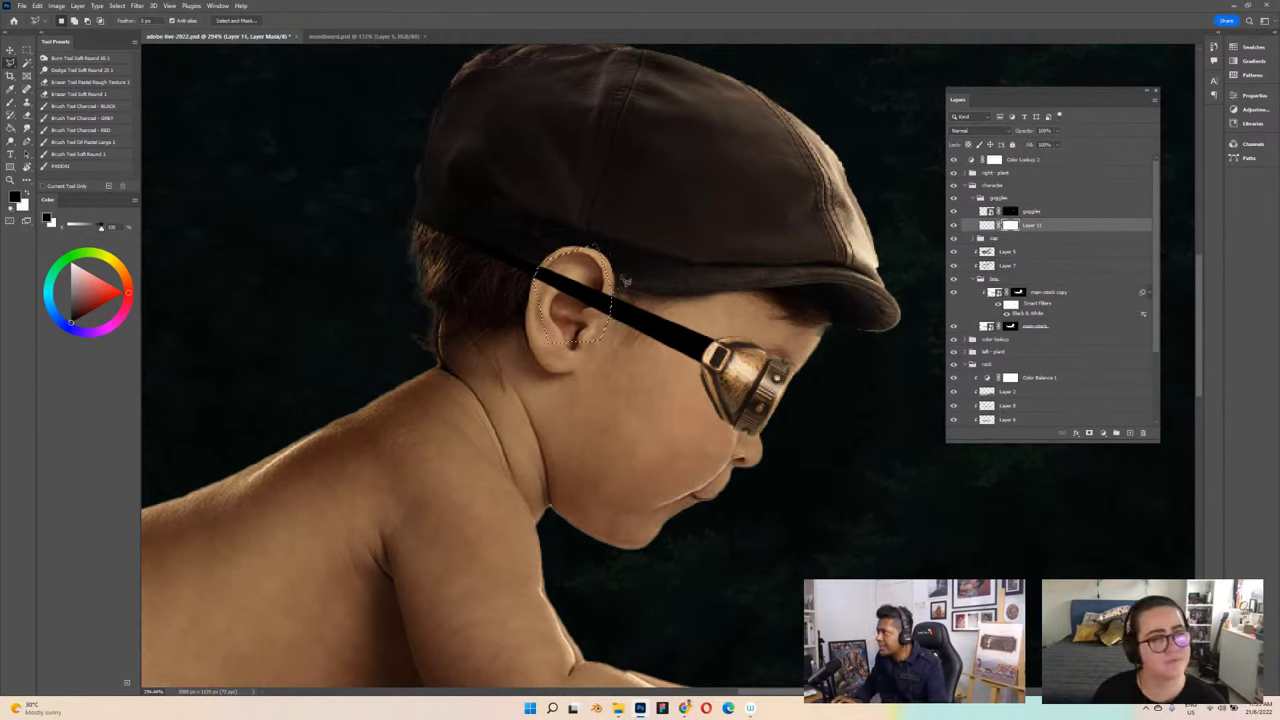
key(alt+BackSpace)
key(x)
key(ctrl+d)
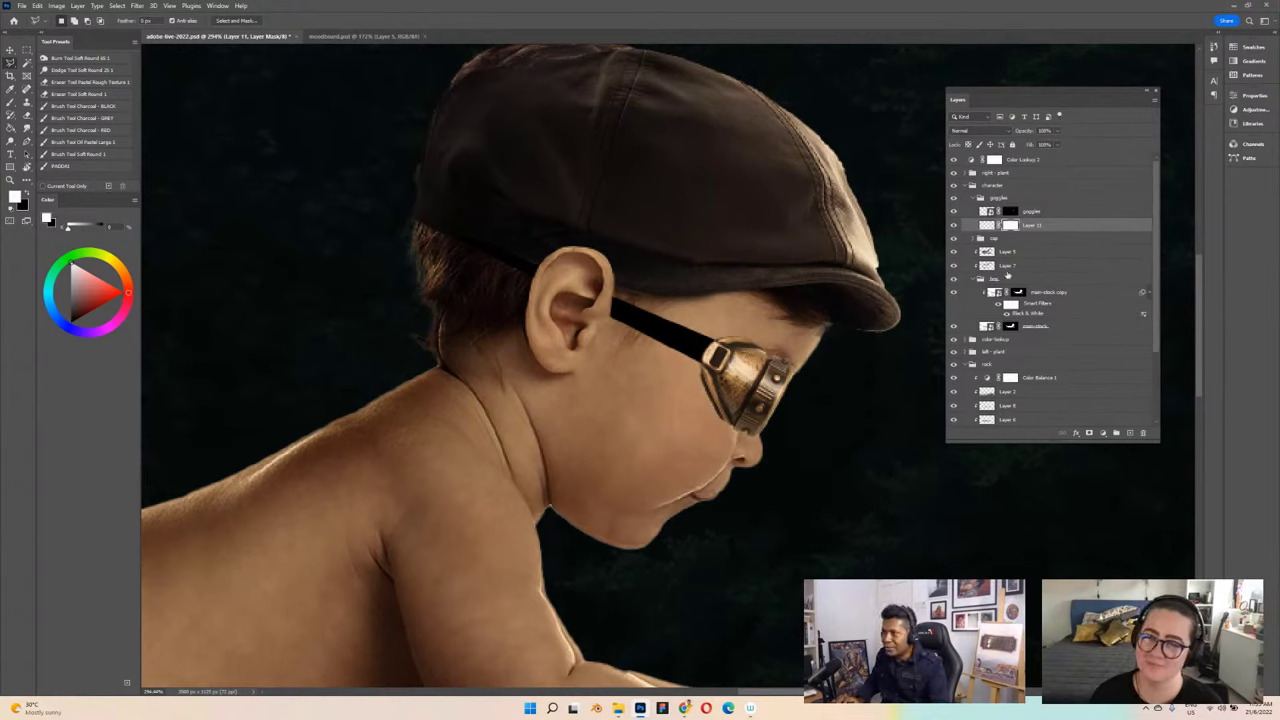
click(972, 240)
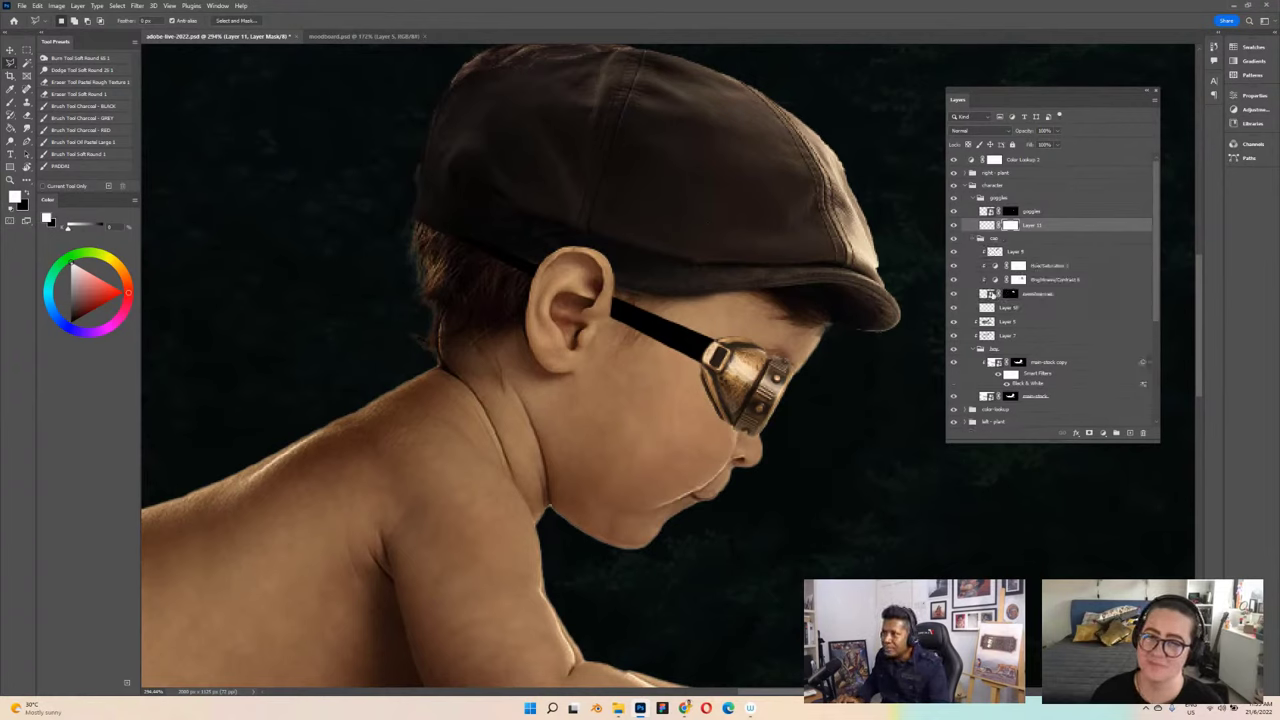
click(986, 294)
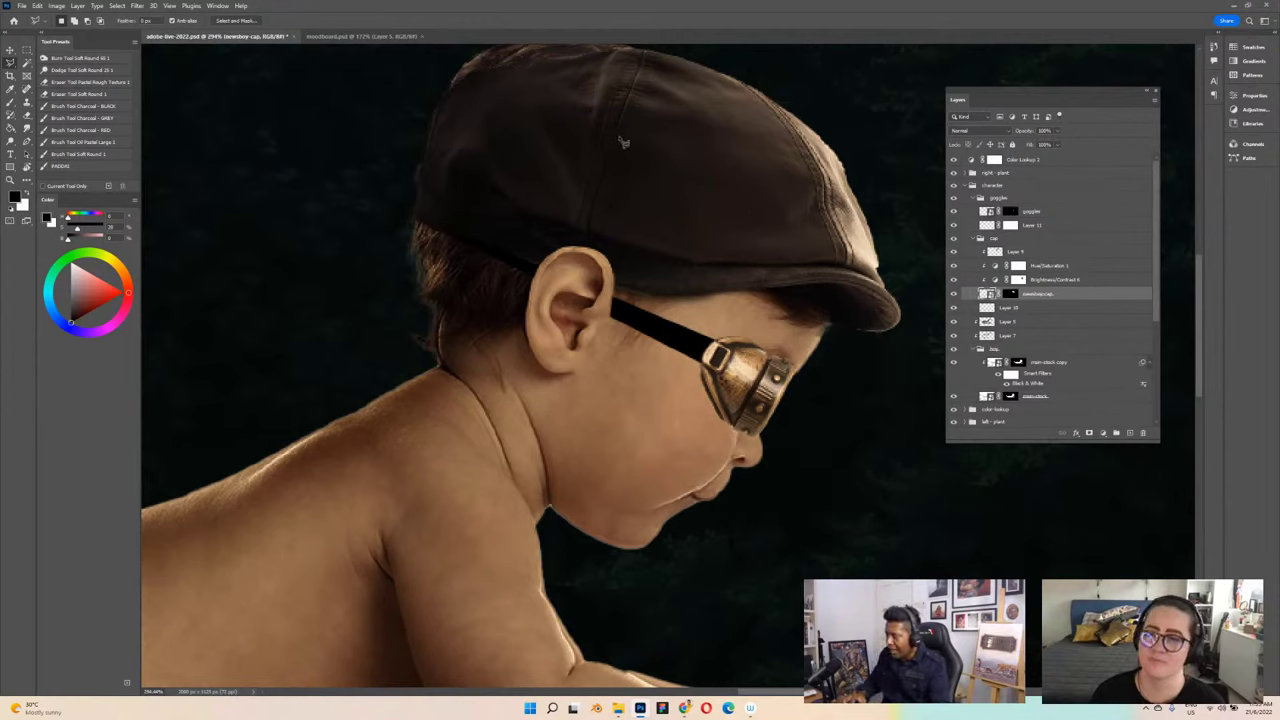
Step: Copy Merged a rectangular patch of the cap and paste it above strap Layer 11
key(m)
drag(483, 103, 729, 183)
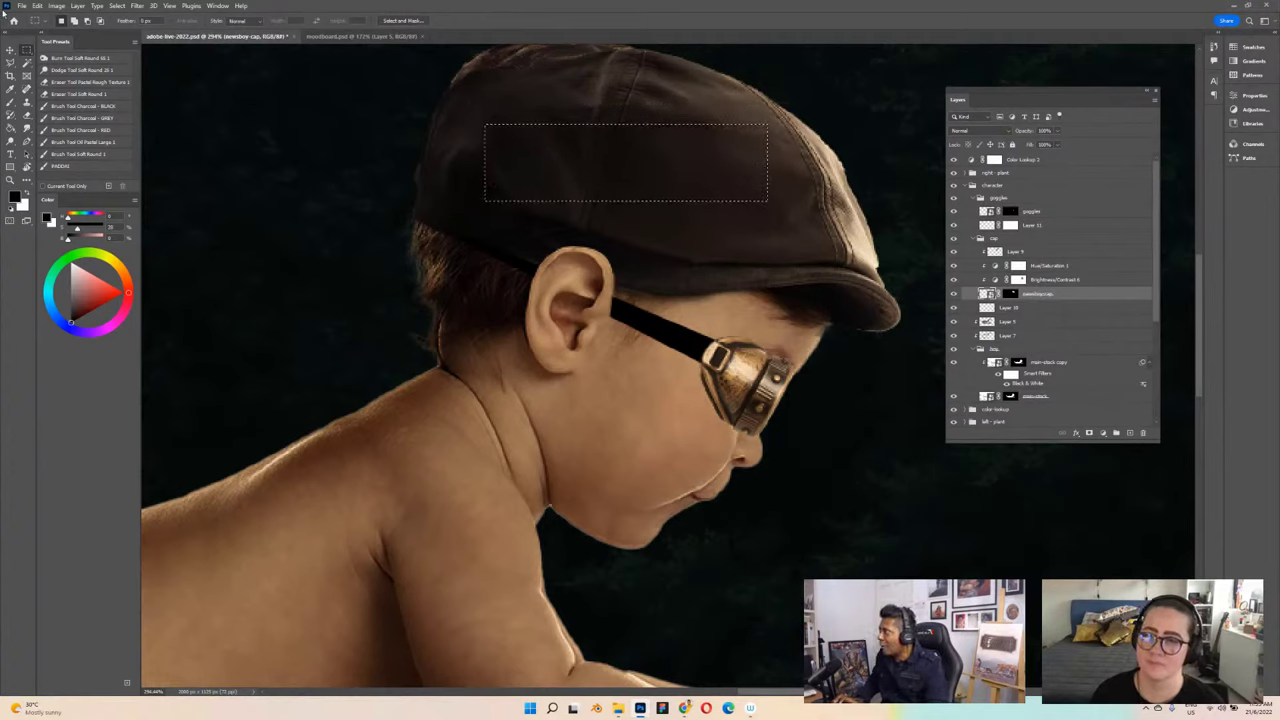
click(22, 6)
click(37, 6)
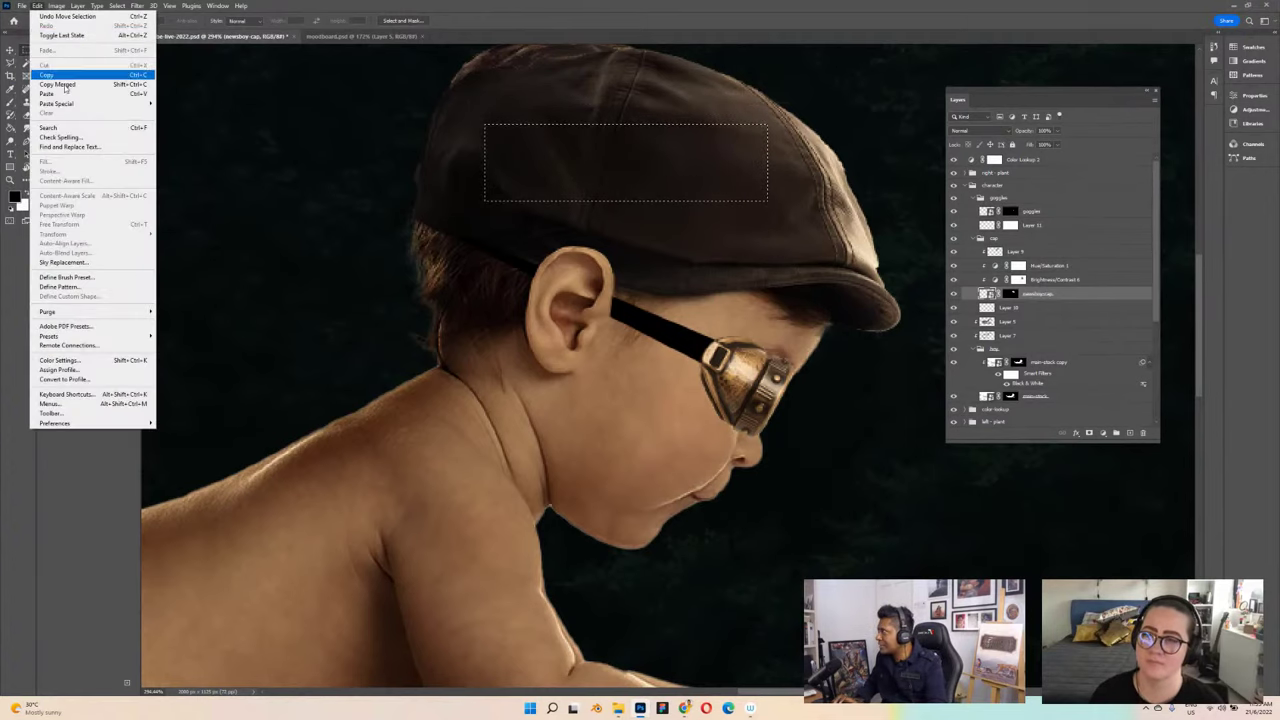
click(70, 80)
key(ctrl+d)
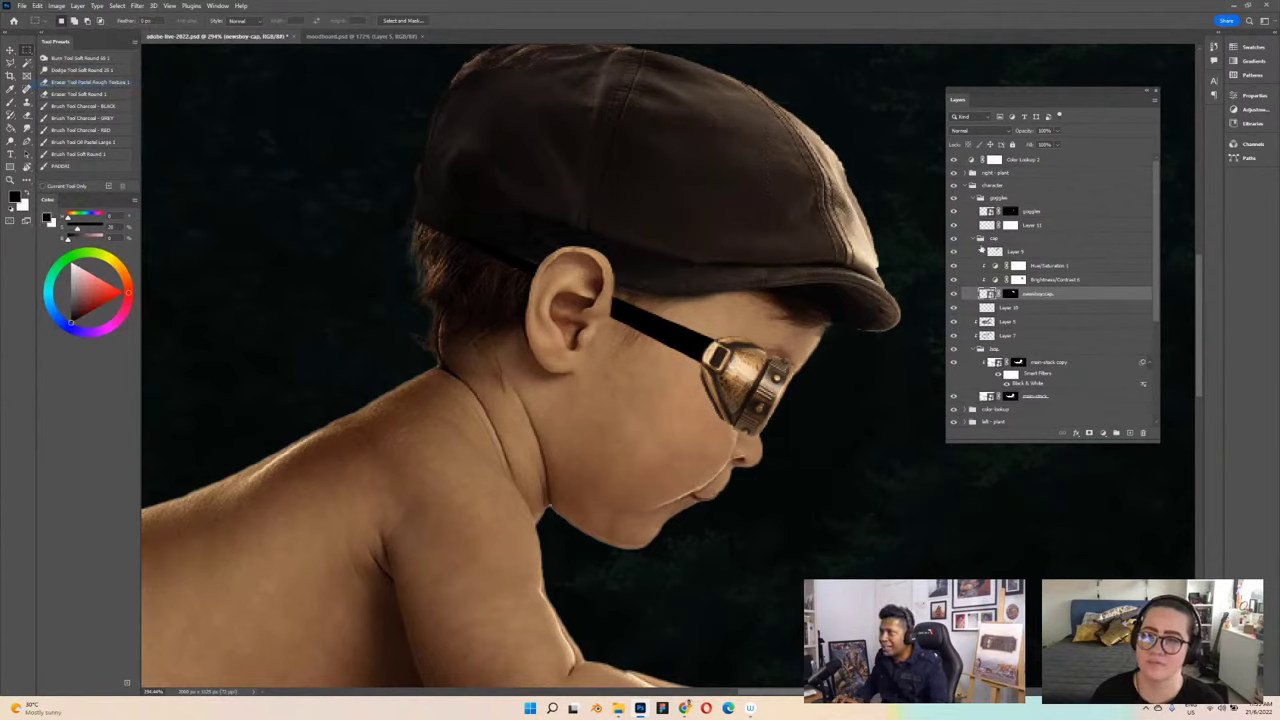
click(1051, 227)
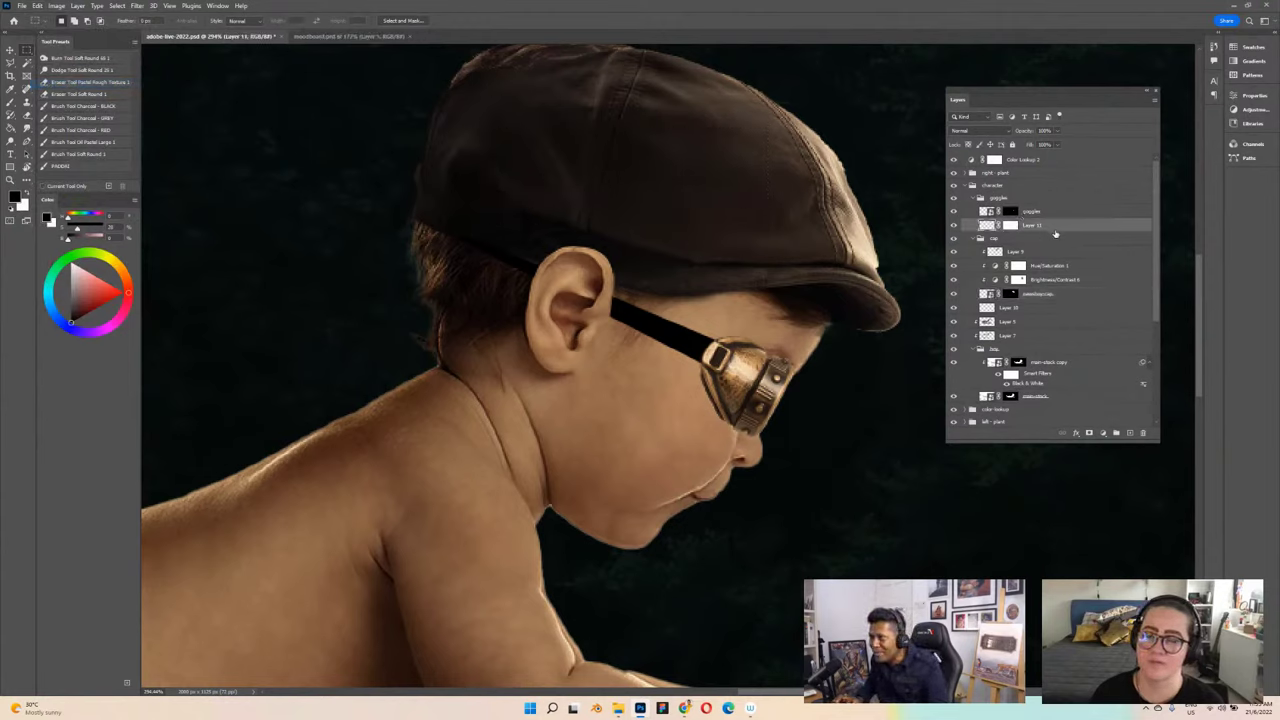
key(ctrl+v)
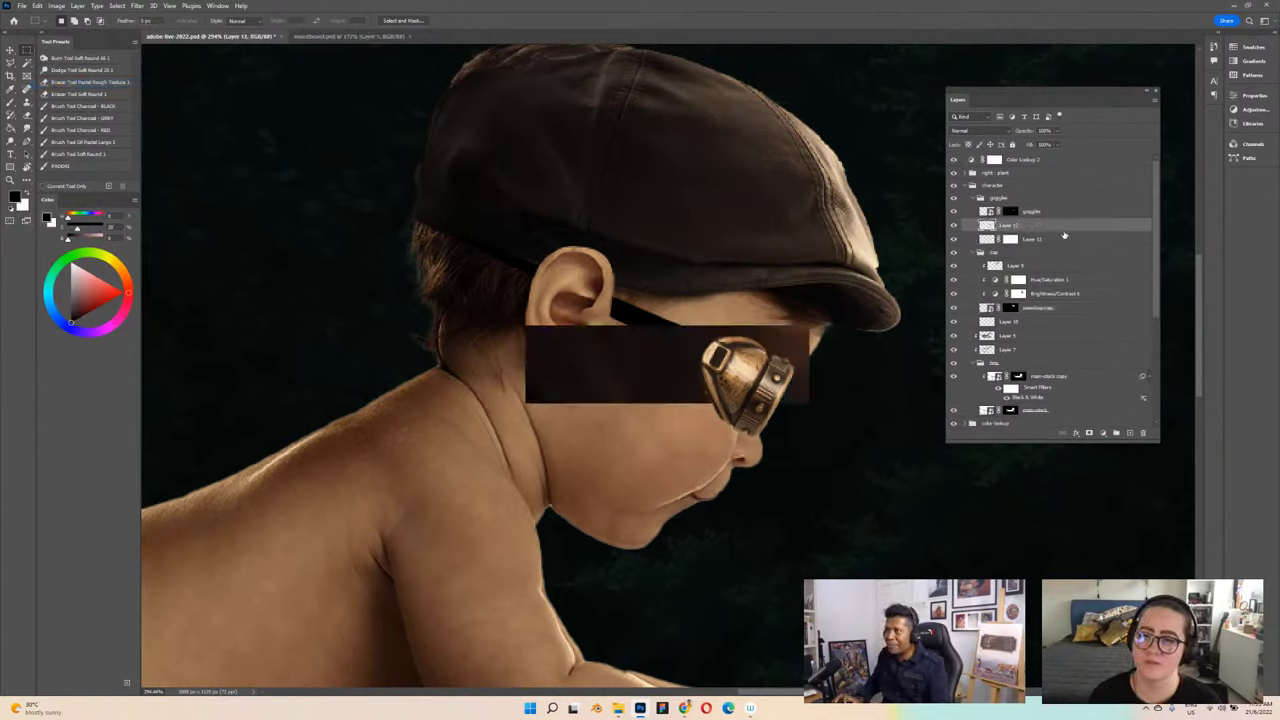
Step: Clip the patch to the strap, rotate and move it along the strap, and save
alt+click(1073, 231)
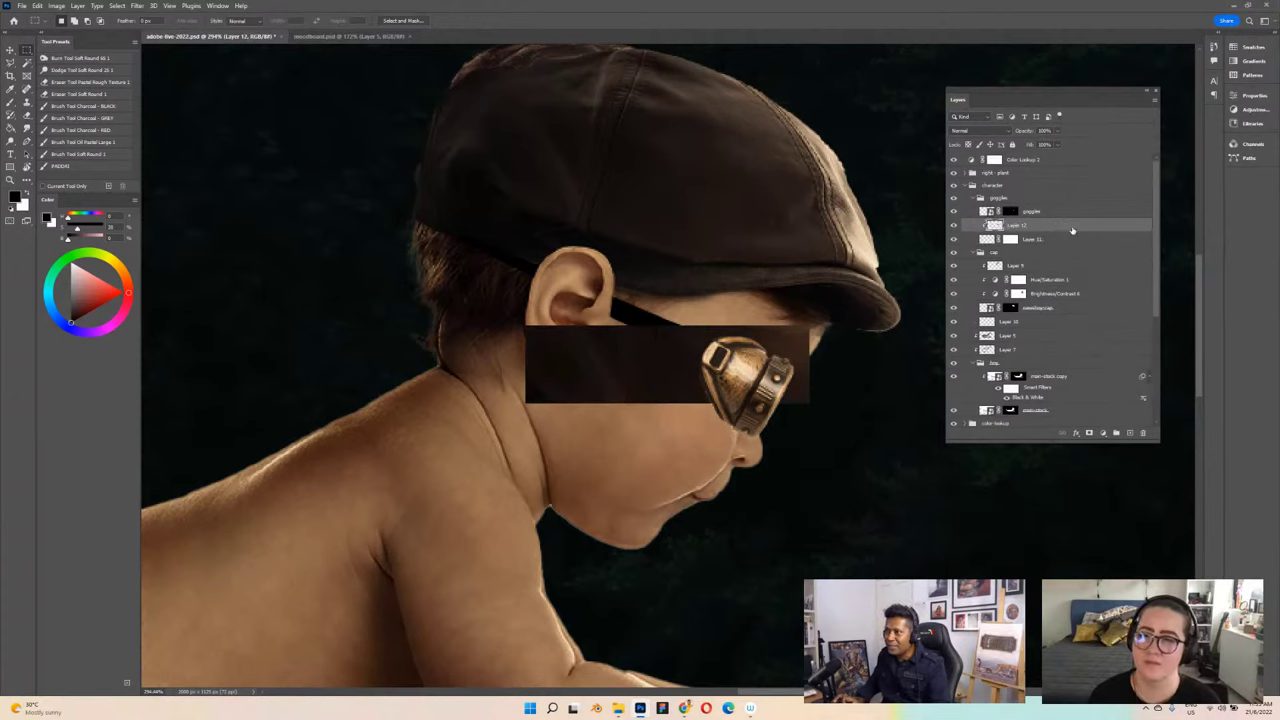
key(ctrl+t)
drag(820, 415, 785, 474)
drag(734, 383, 595, 288)
key(Return)
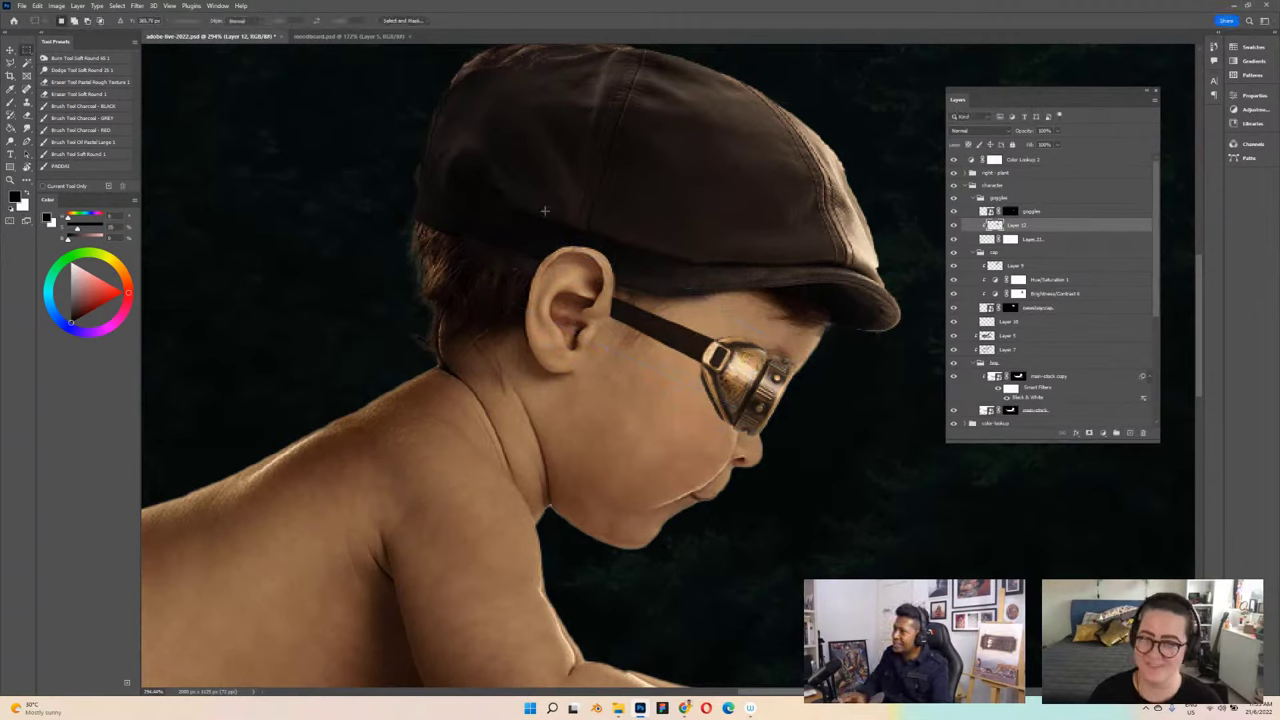
scroll(674, 211, down, 6)
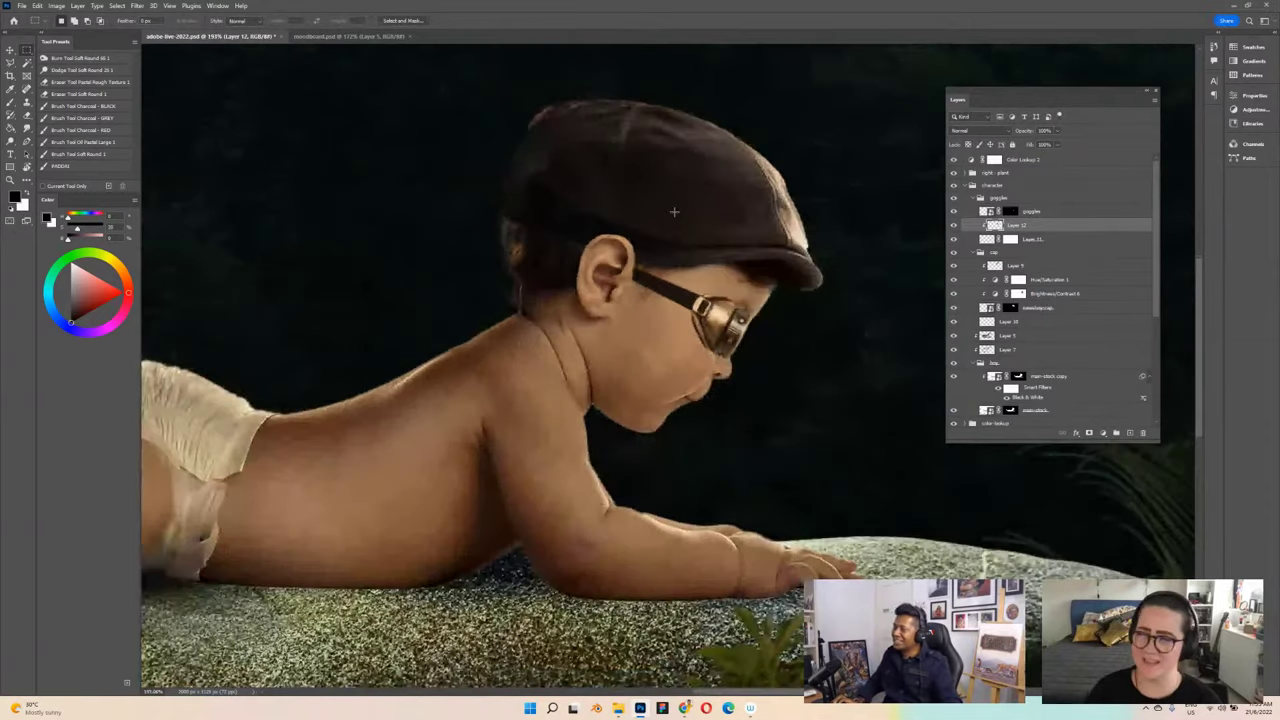
key(ctrl+s)
scroll(674, 211, up, 1)
Step: Lasso the hair patch above the baby's ear and fill it black in Layer 11's mask
scroll(674, 211, down, 1)
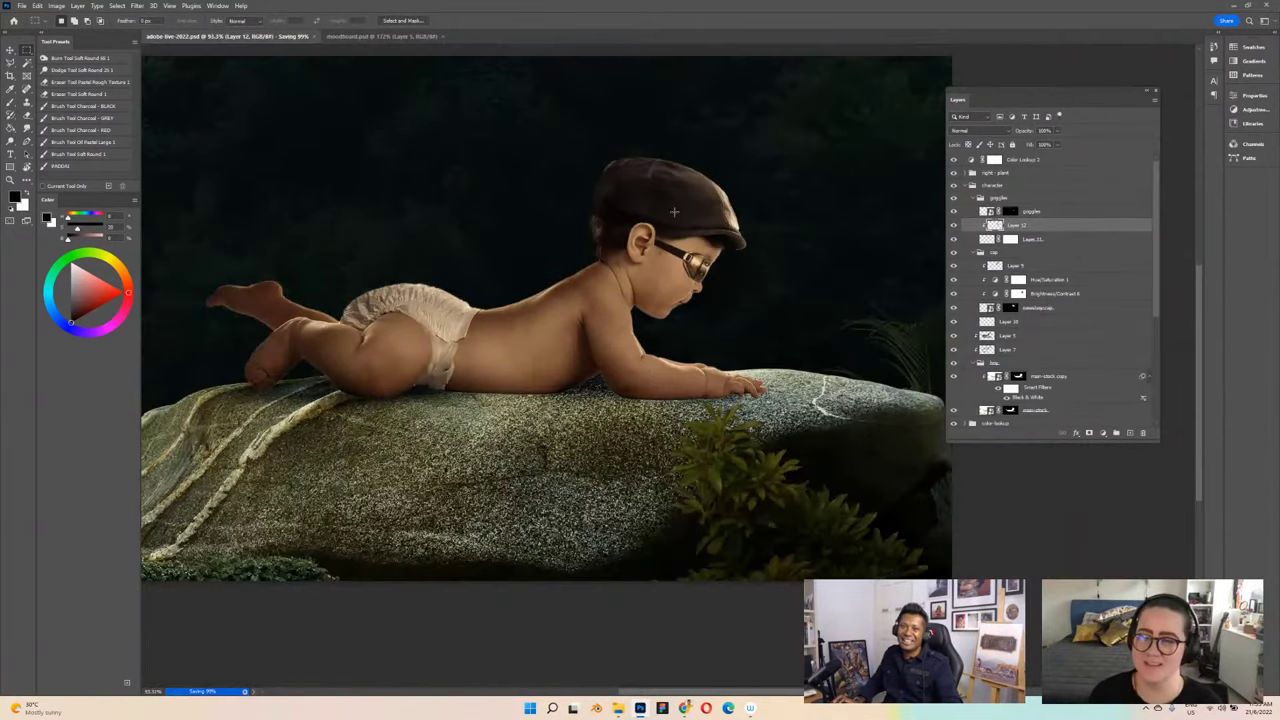
scroll(674, 211, up, 4)
scroll(674, 211, up, 1)
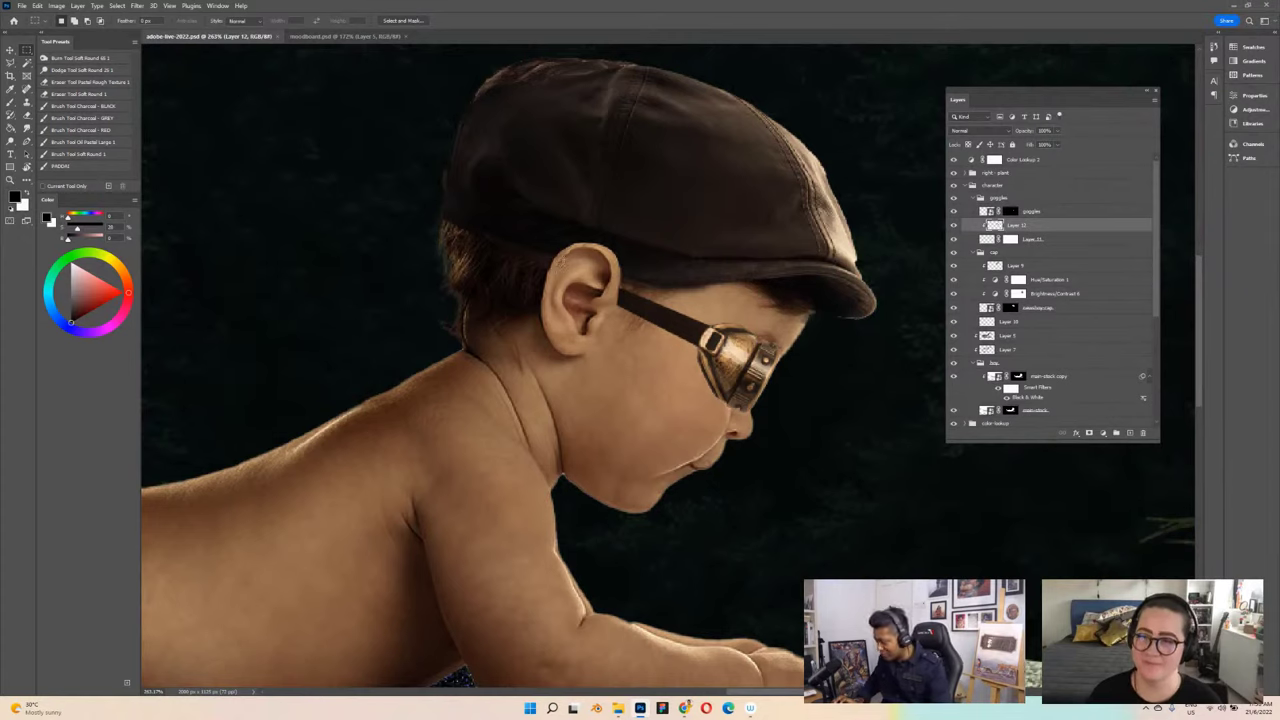
key(l)
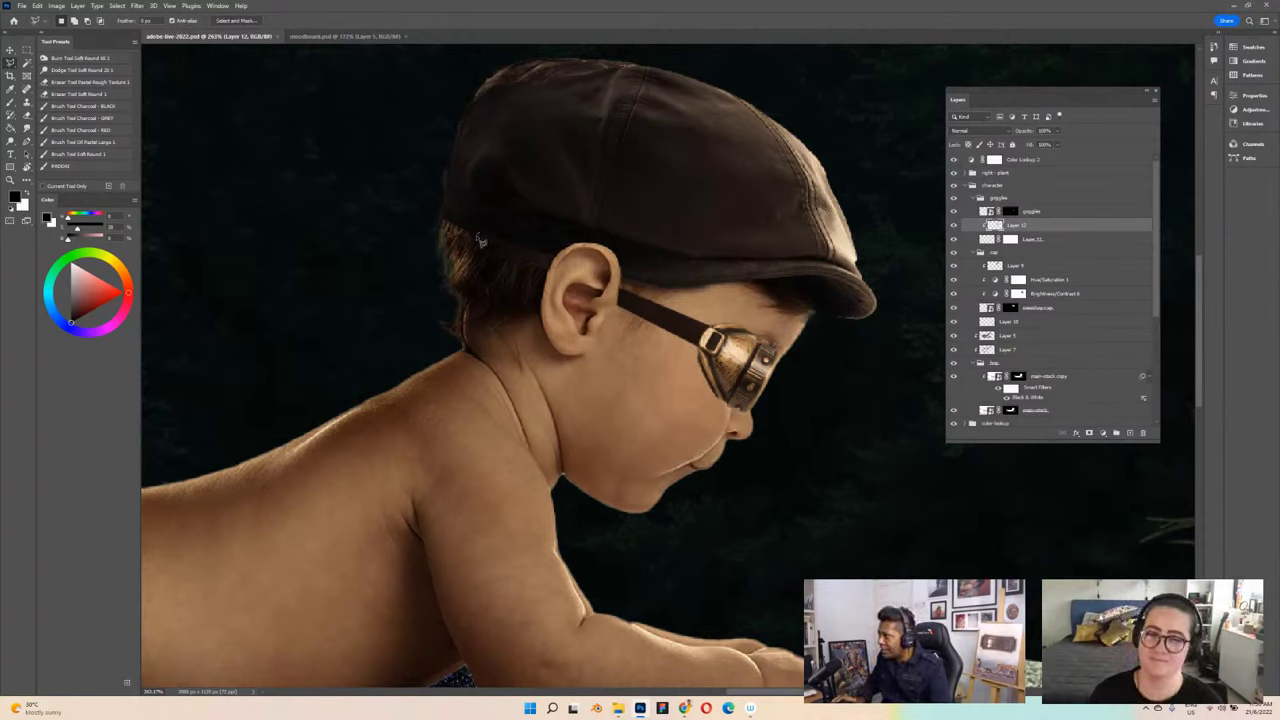
mouse_move(478, 238)
mouse_down()
mouse_move(582, 252)
mouse_move(582, 236)
mouse_move(525, 217)
mouse_move(480, 232)
mouse_up()
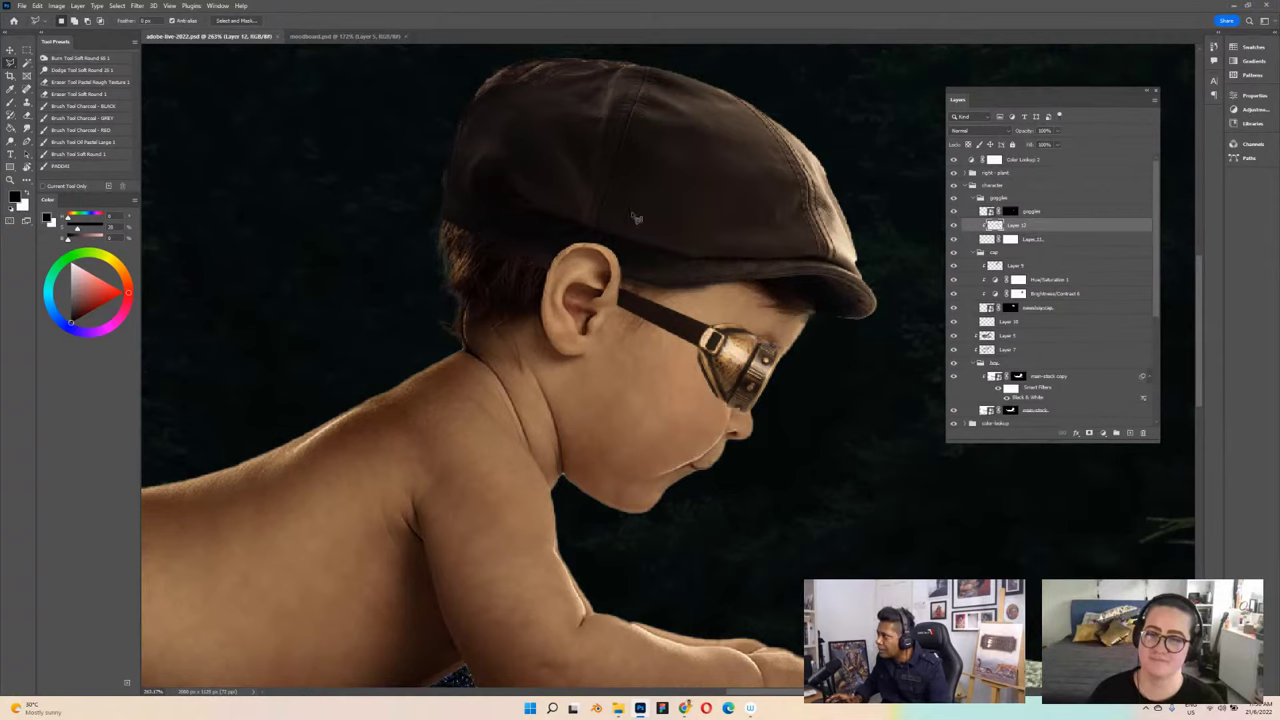
click(1010, 240)
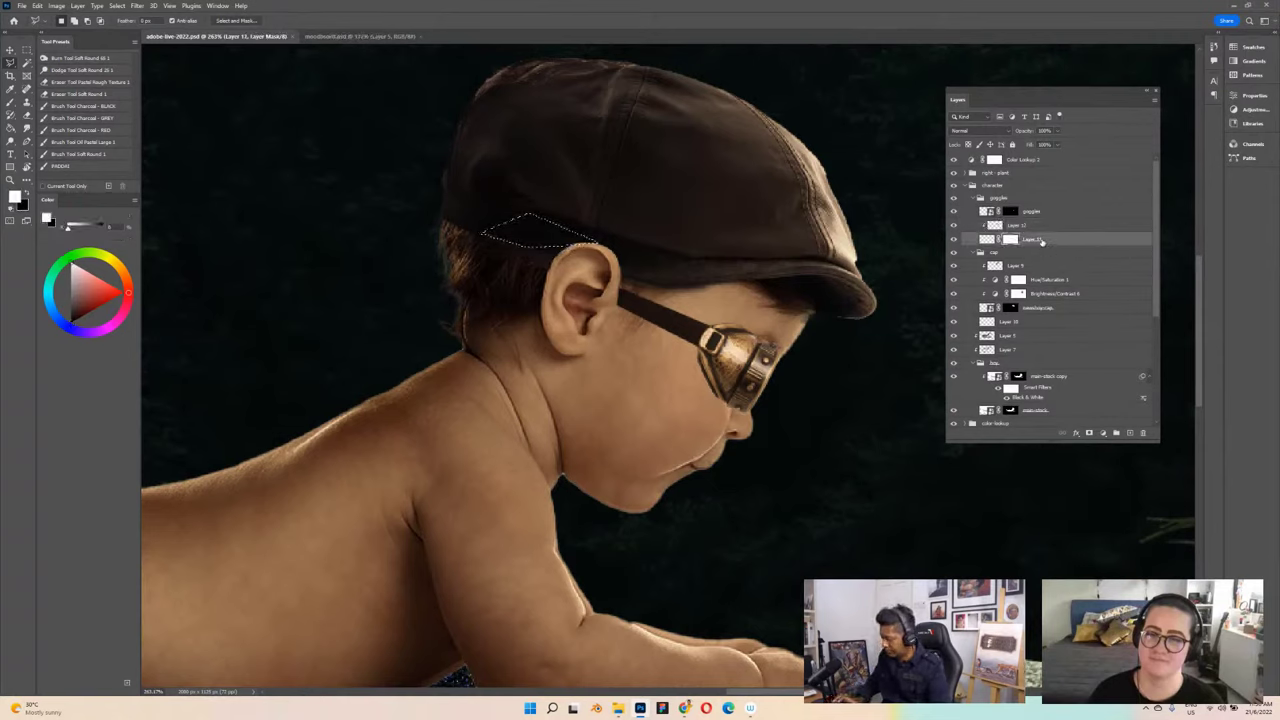
key(alt+BackSpace)
key(ctrl+d)
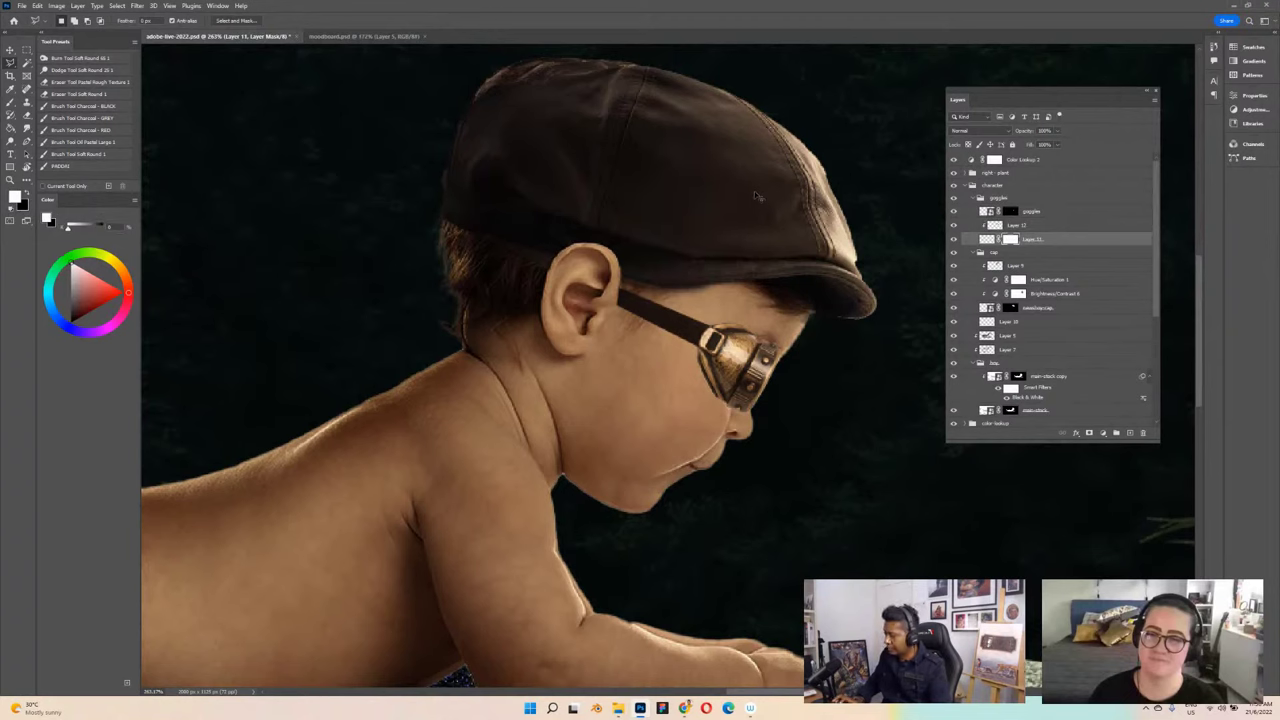
Step: Save the composite and add an empty Layer 13 above Layer 11
key(ctrl+s)
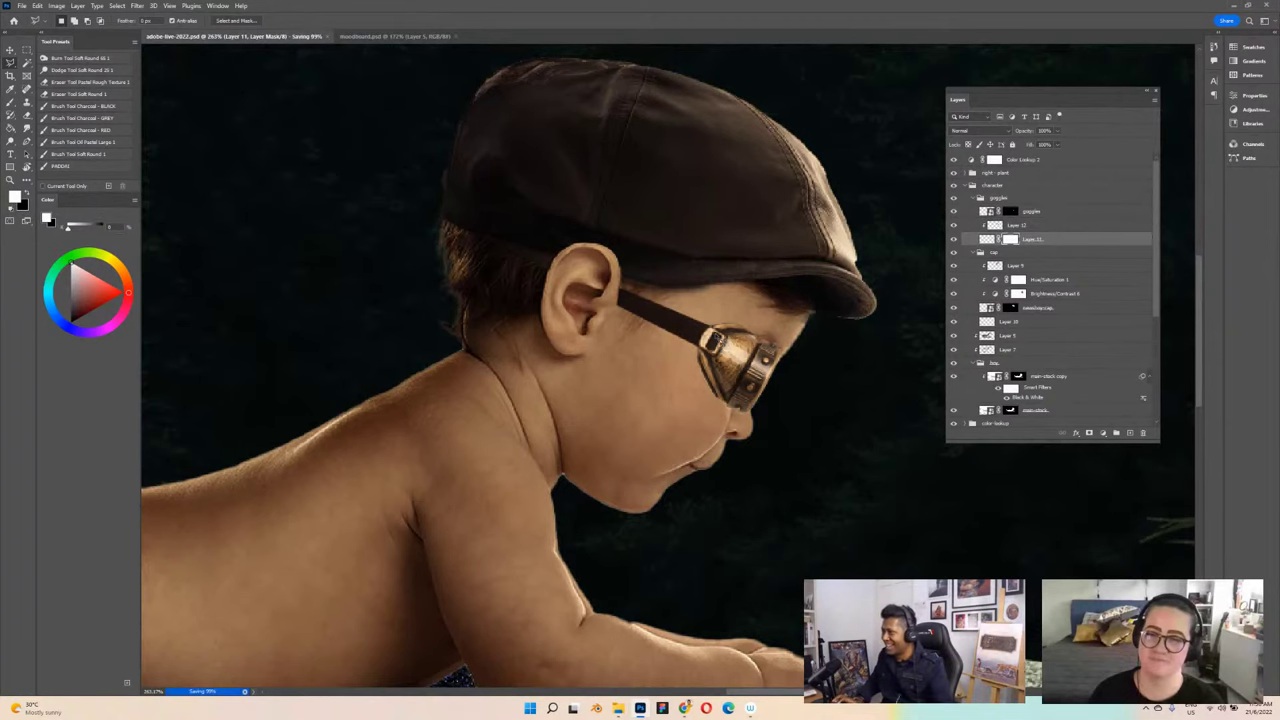
scroll(640, 370, down, 5)
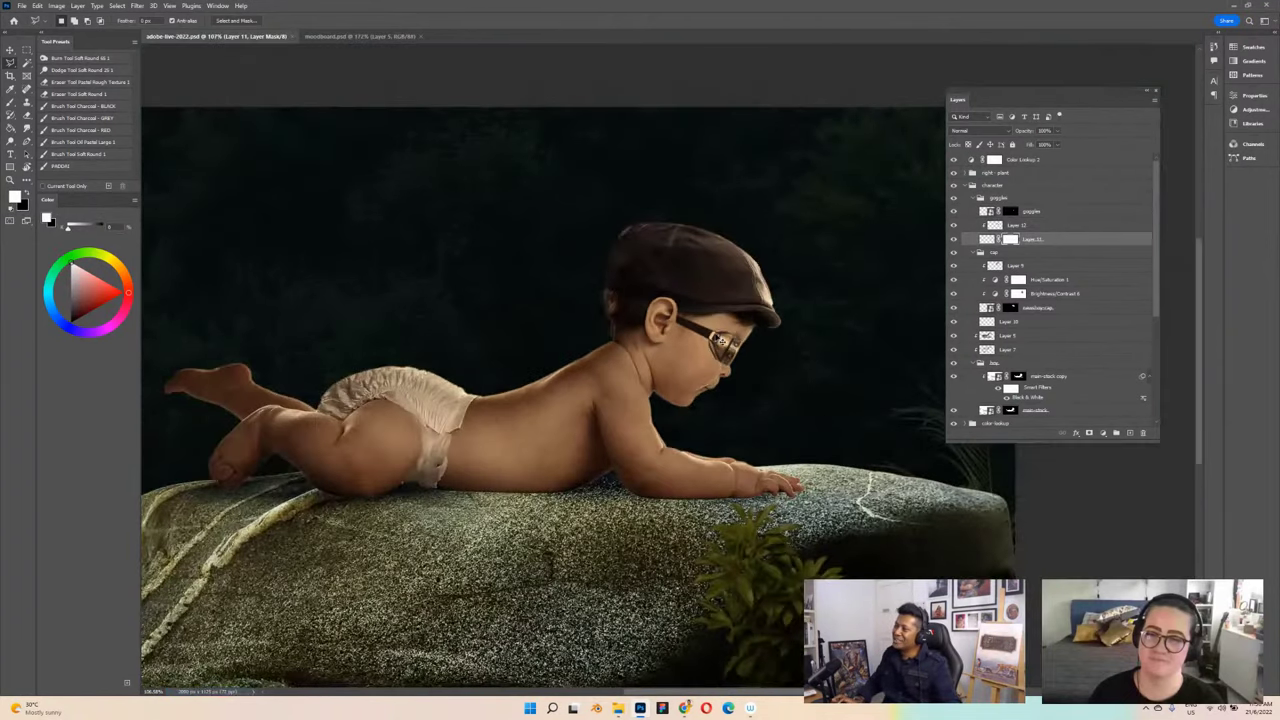
scroll(720, 340, up, 2)
scroll(720, 343, up, 1)
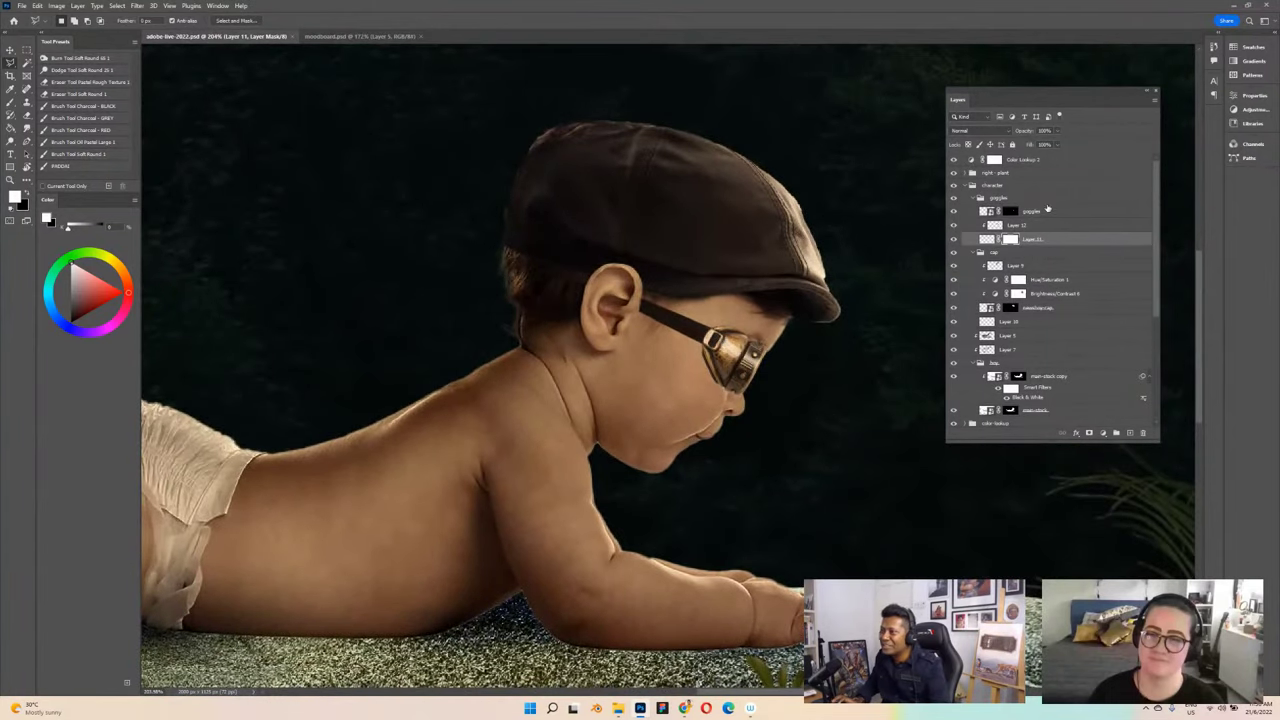
click(1130, 433)
Step: Sample the cap's dark brown, then pick a lighter brown as the brush colour
key(x)
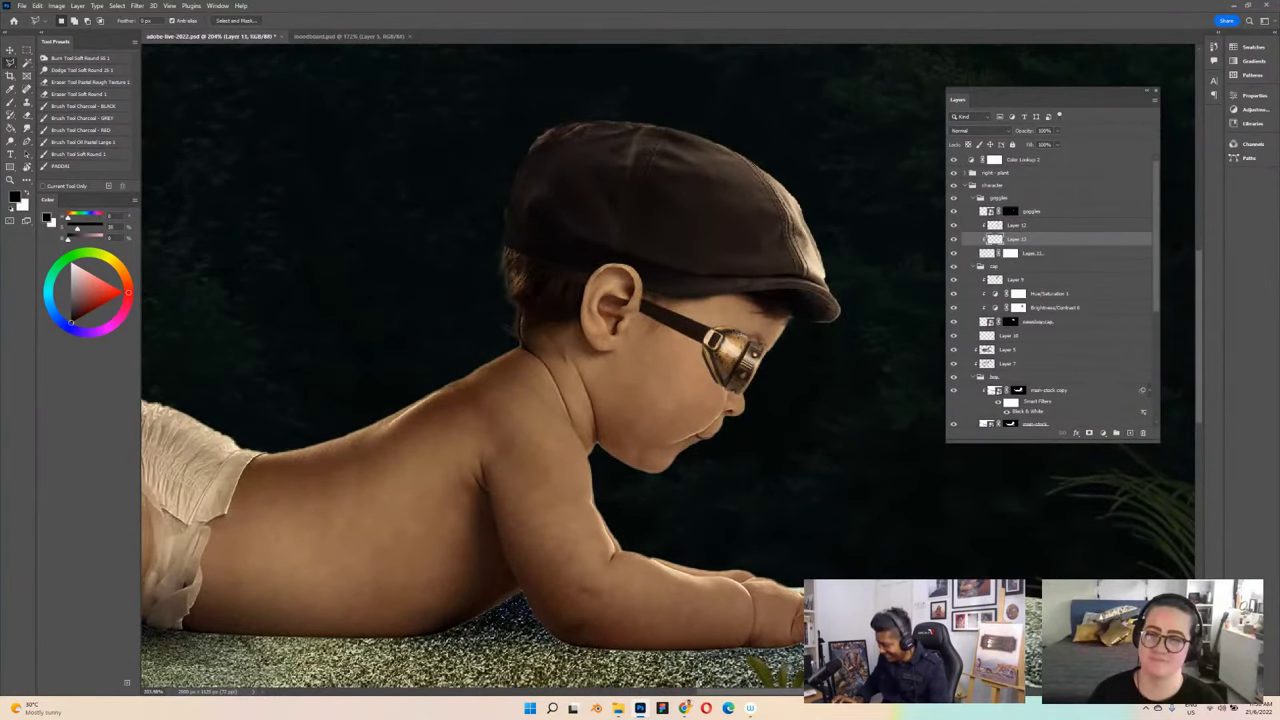
key(i)
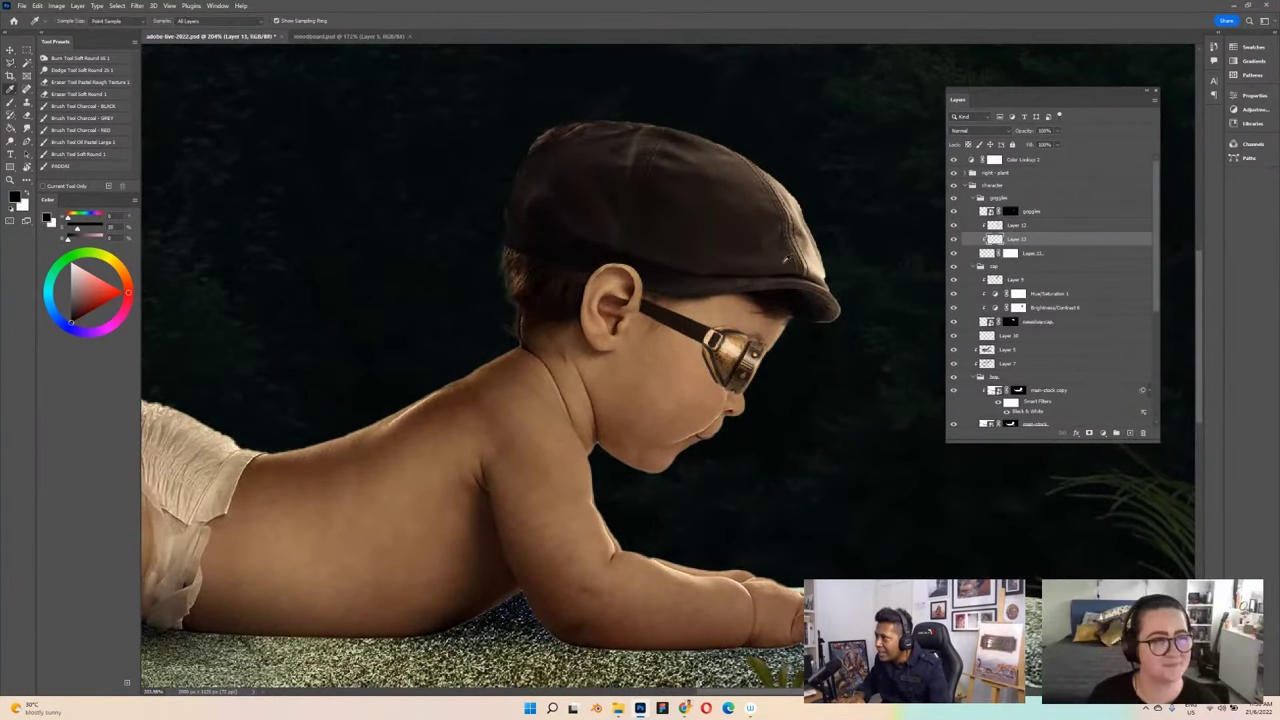
click(787, 259)
key(b)
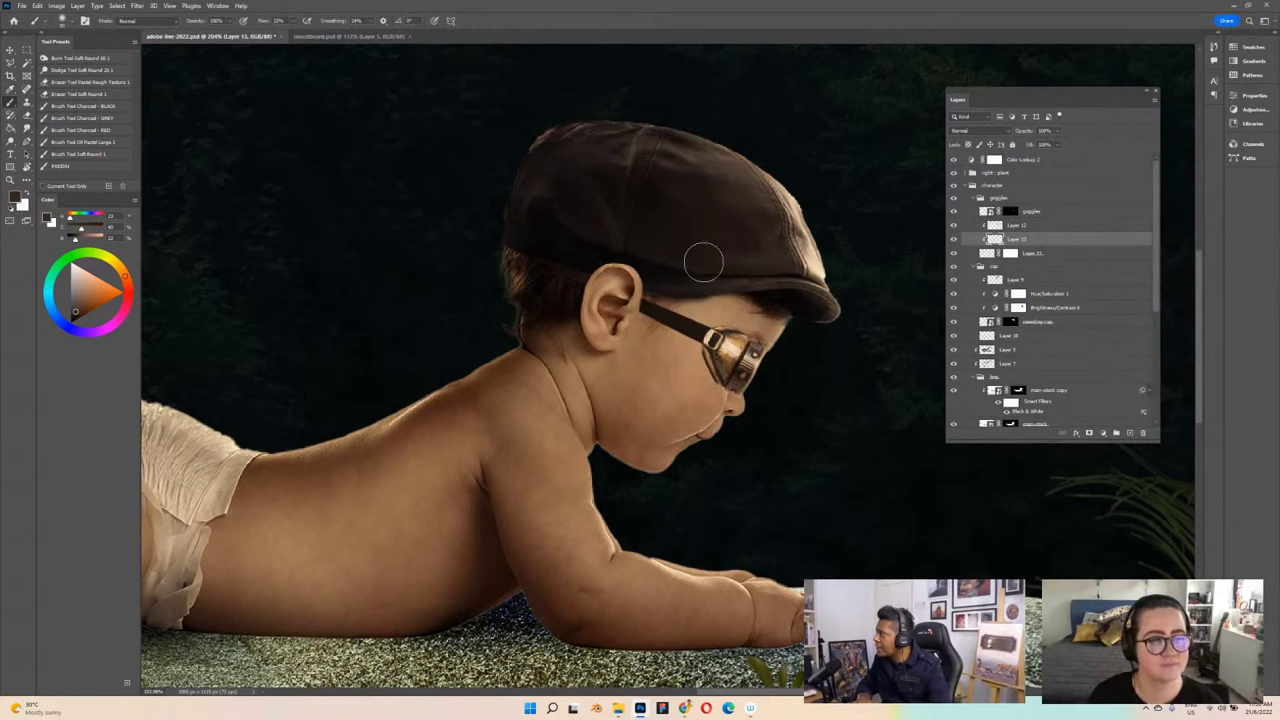
click(85, 228)
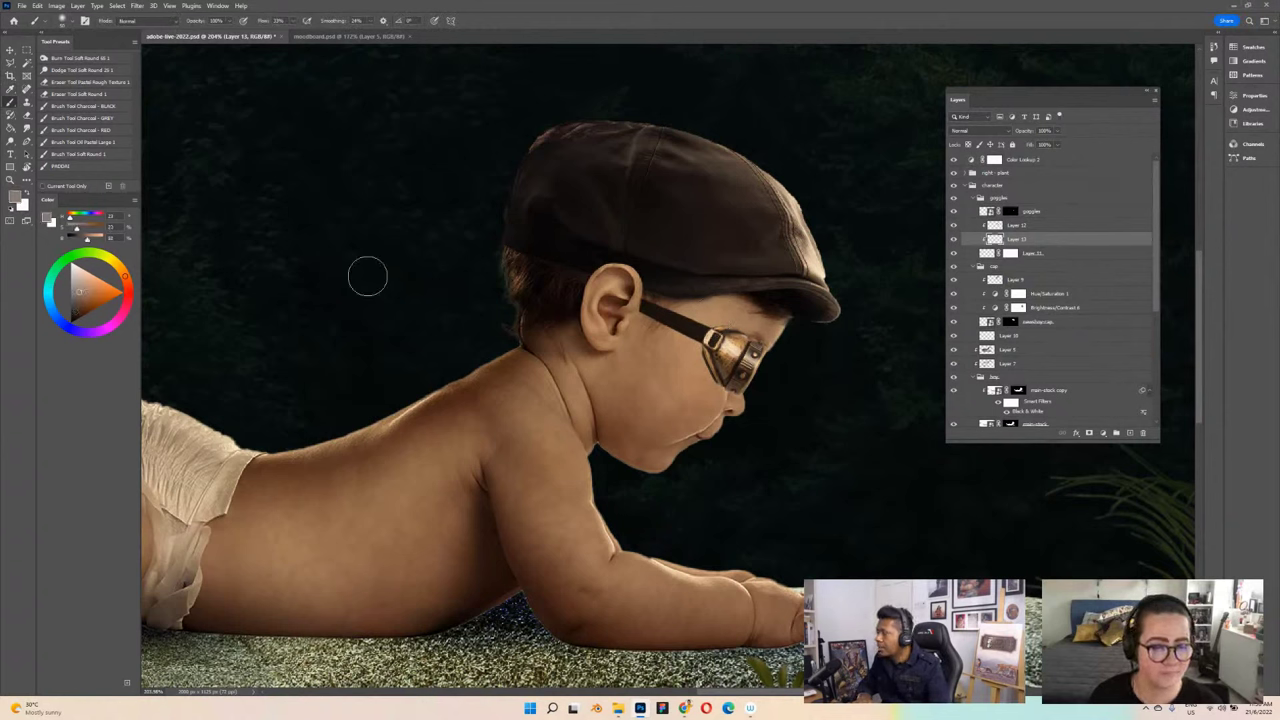
Step: Move Layer 13 above Layer 12 in the goggles group and save
drag(1084, 237, 1066, 224)
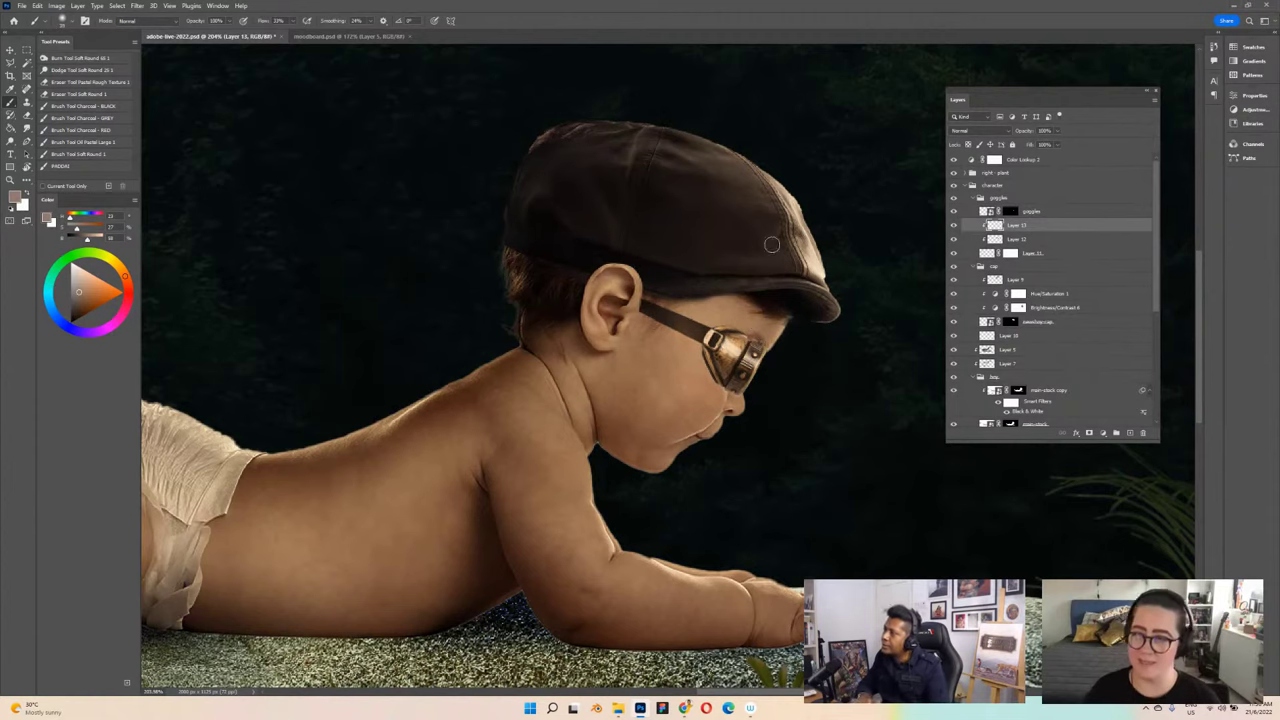
key(ctrl+s)
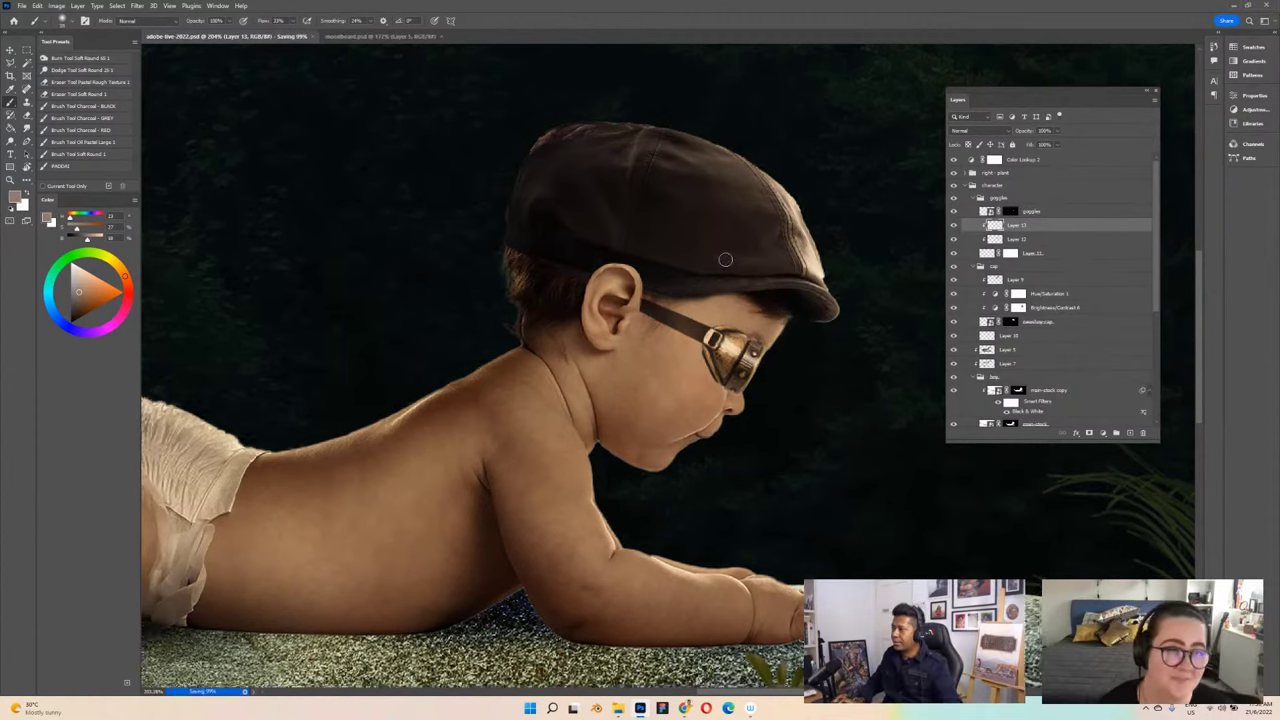
scroll(726, 261, down, 3)
scroll(725, 259, down, 3)
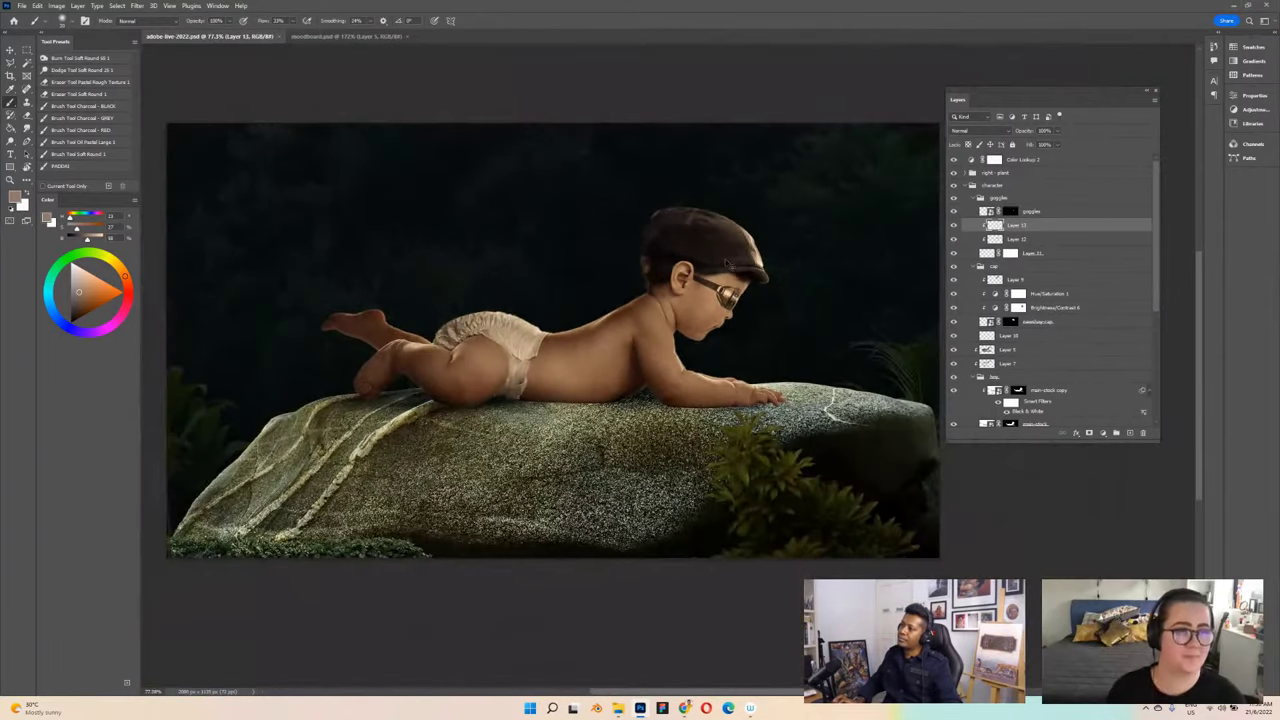
scroll(725, 259, up, 3)
scroll(725, 259, down, 1)
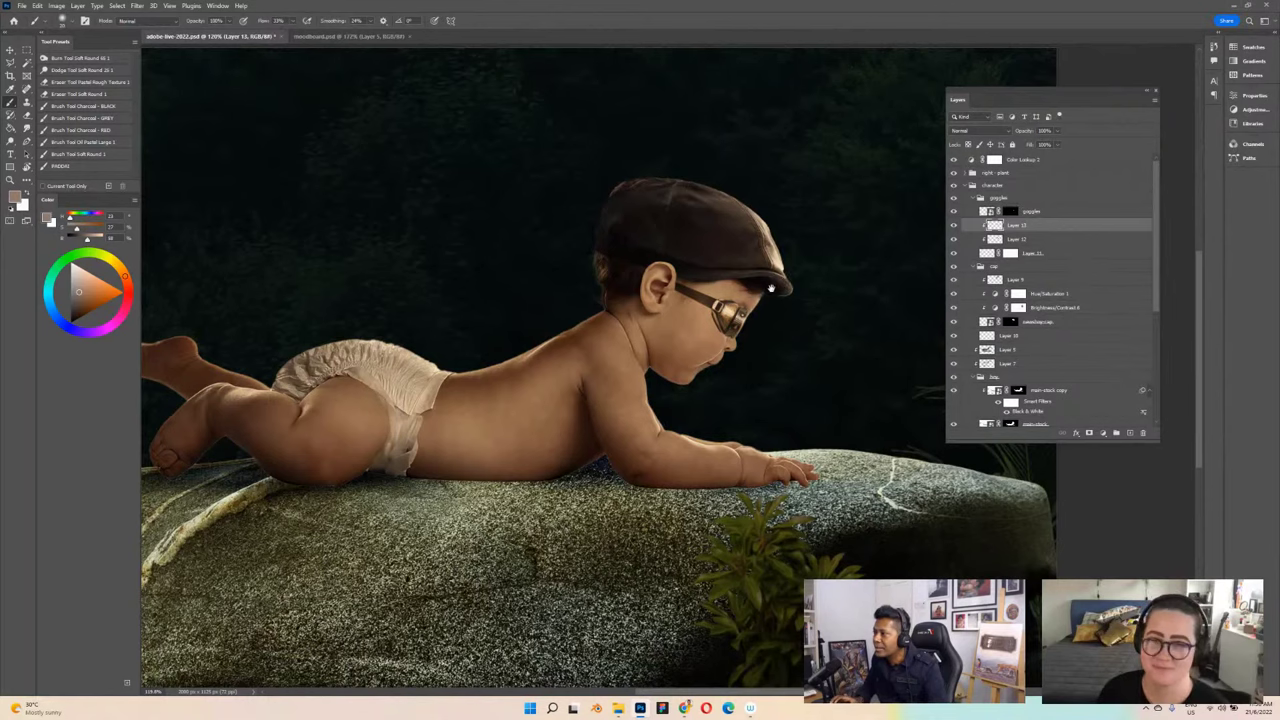
Step: Collapse the goggles and cap groups, then add a new named group holding empty Layer 14
key(ctrl+s)
click(975, 198)
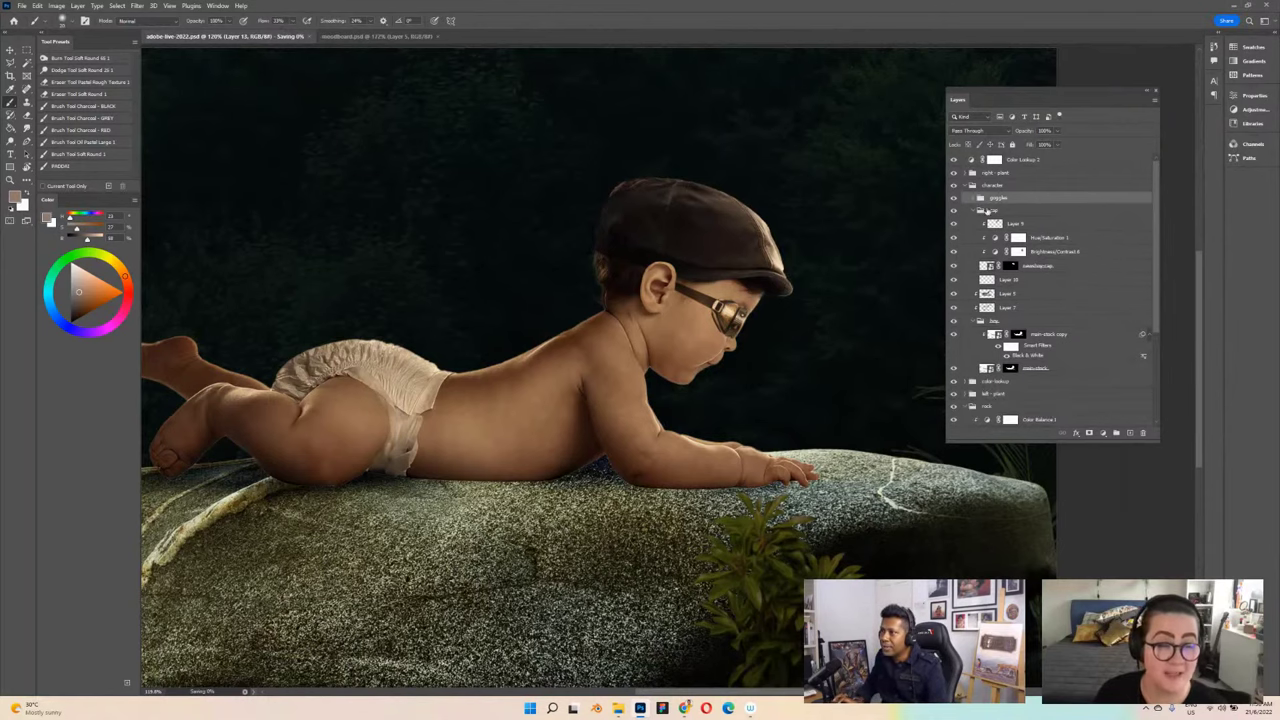
click(976, 211)
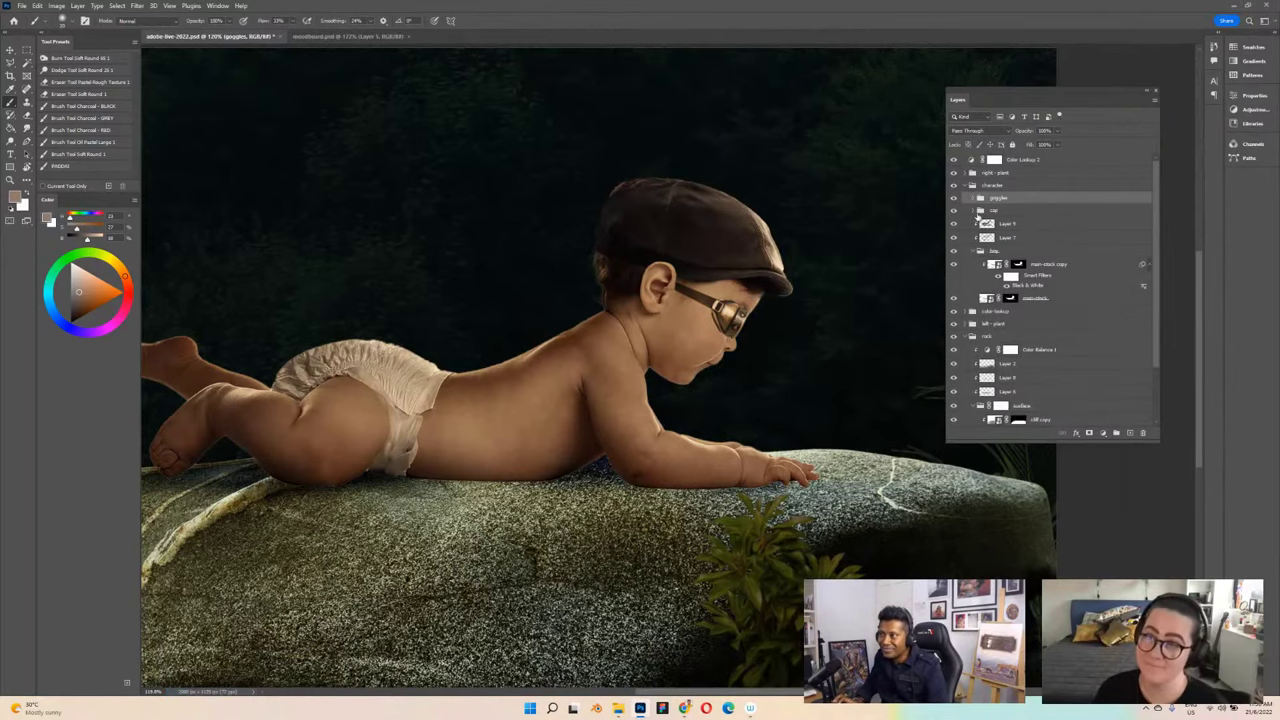
click(1116, 433)
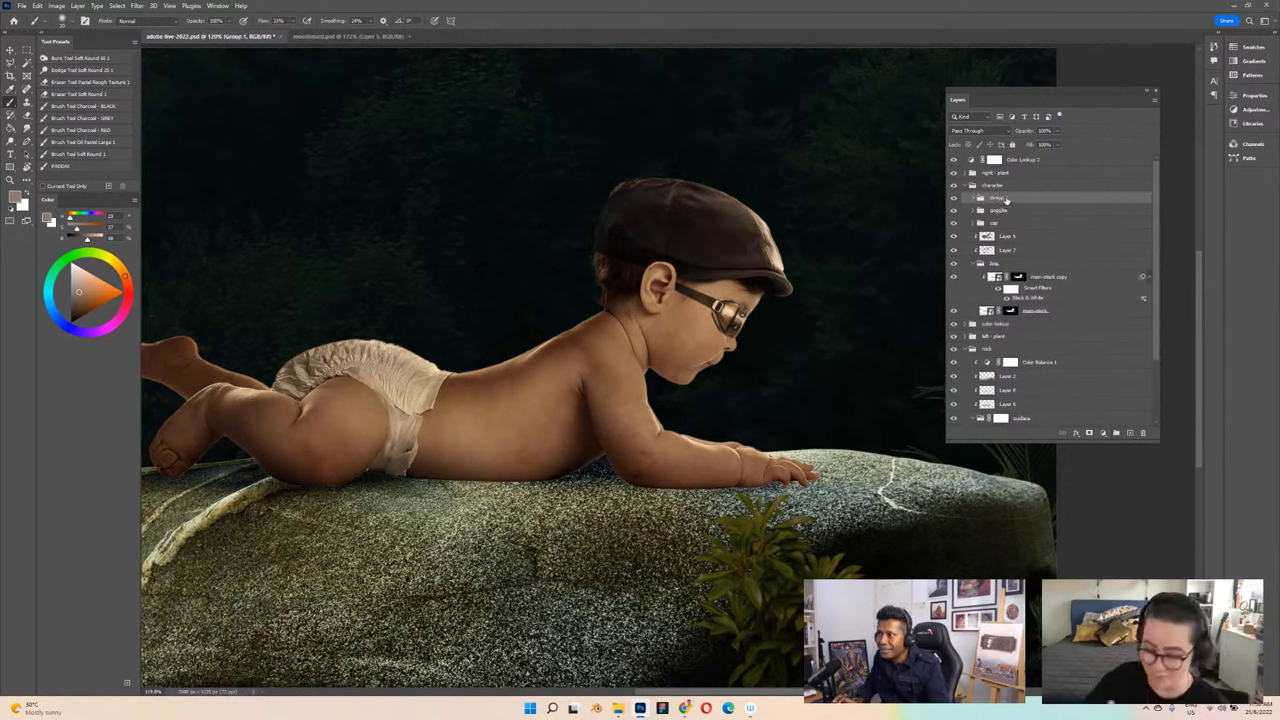
double_click(1000, 198)
text(diaper)
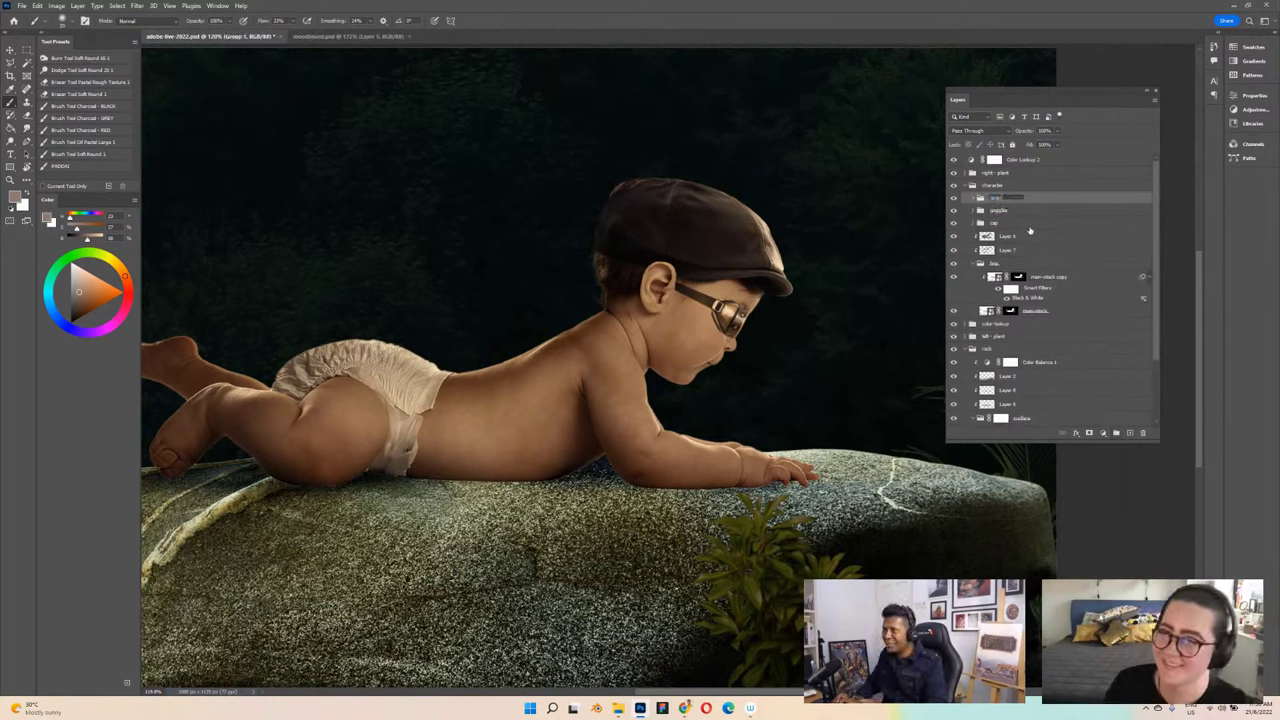
key(Return)
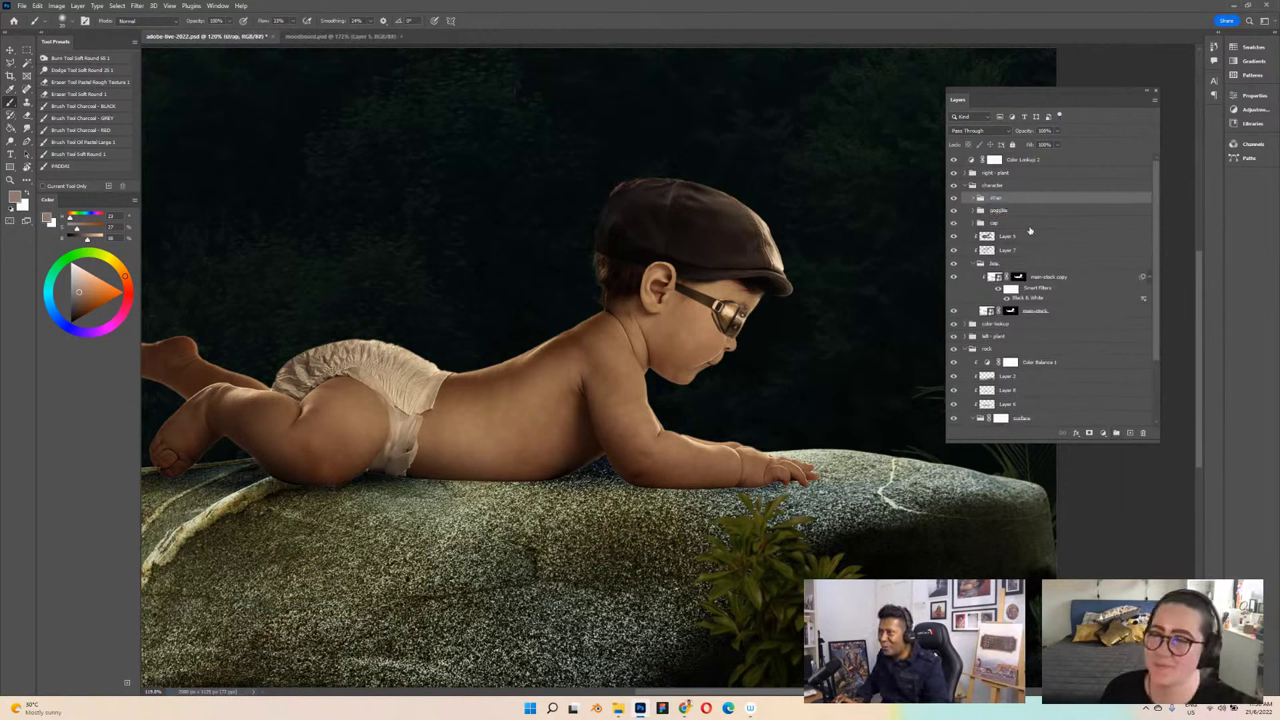
click(1128, 433)
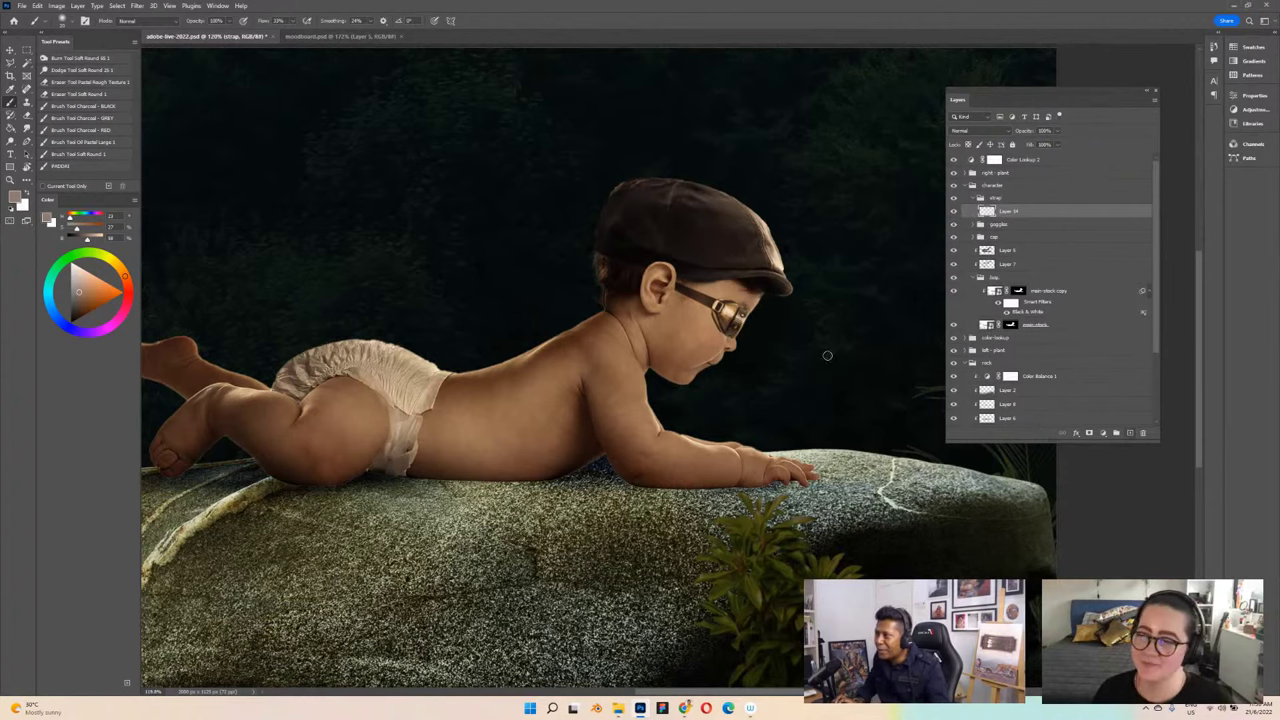
Step: Marquee-select the boy's forearm and hand in moodboard.psd, then return to the composite
click(365, 40)
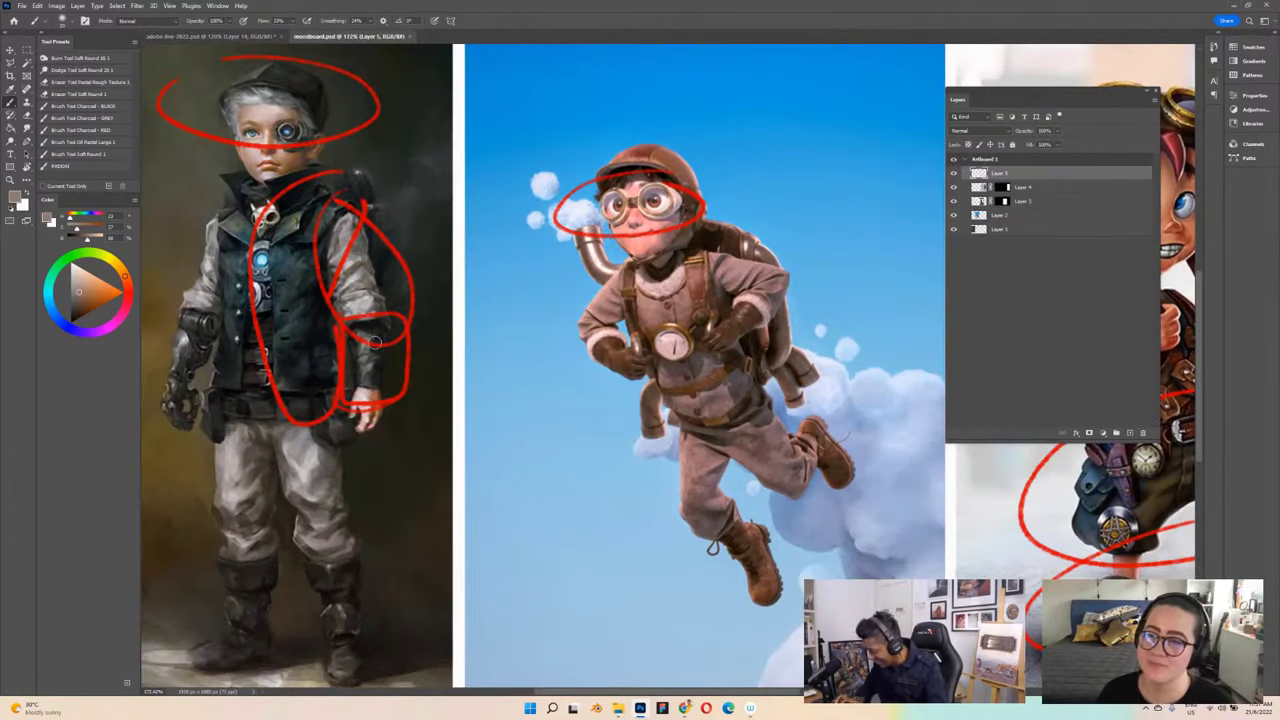
key(m)
drag(343, 316, 405, 398)
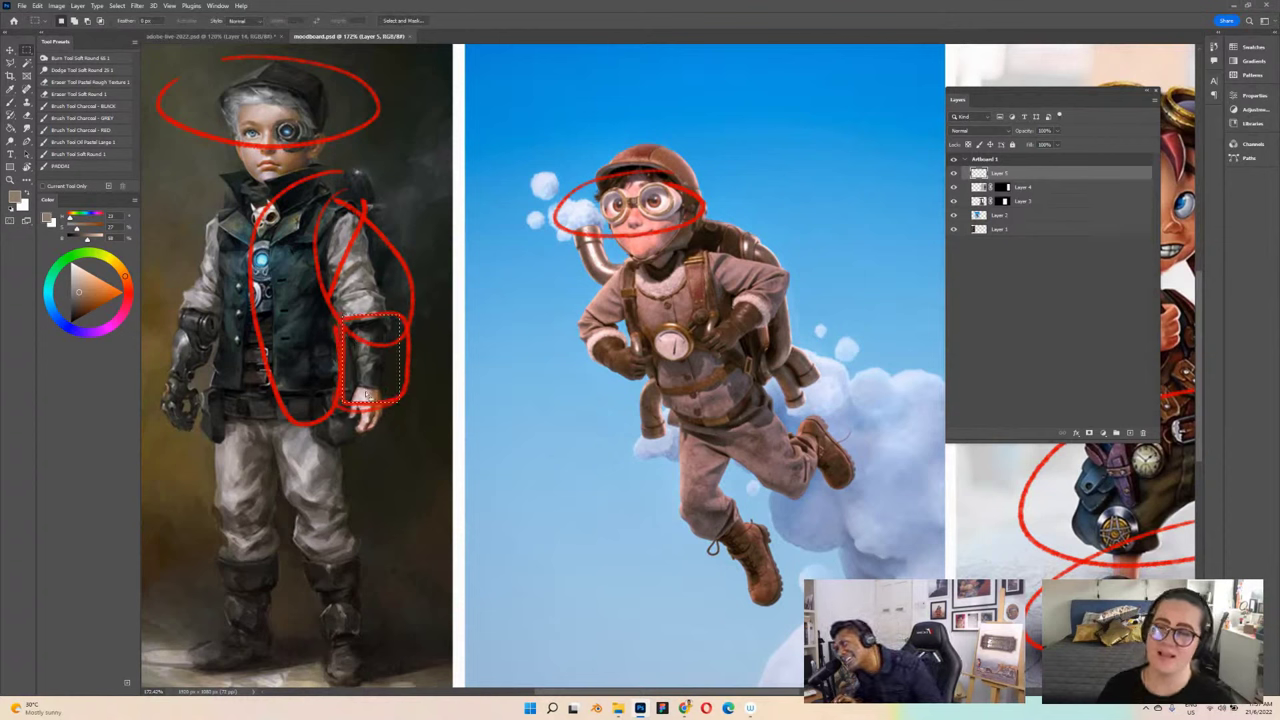
key(ctrl+d)
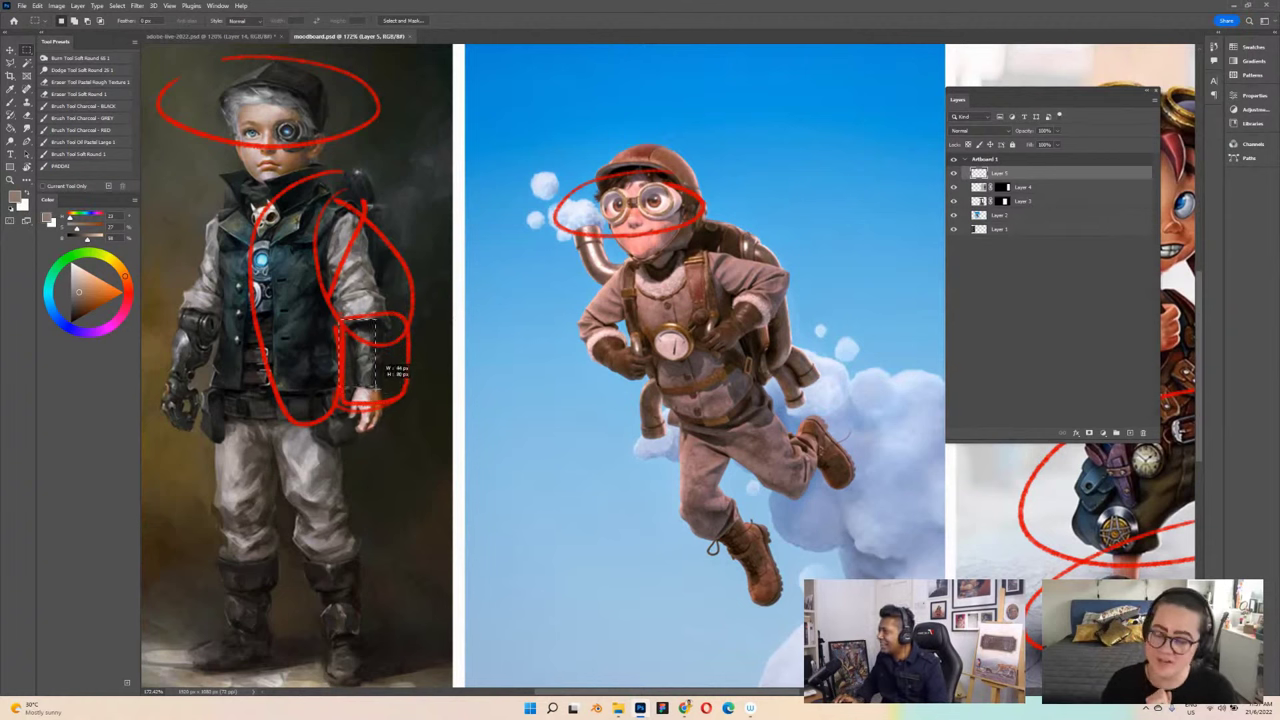
drag(340, 318, 398, 384)
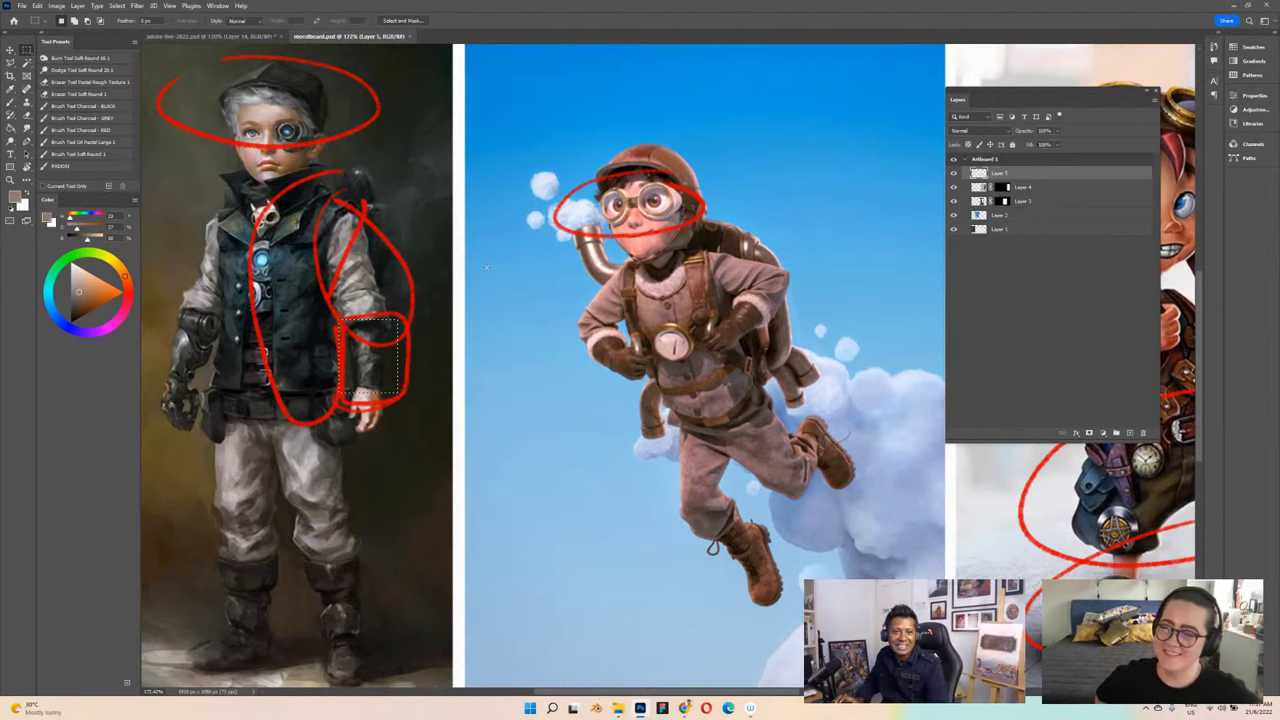
click(230, 37)
Step: Save, zoom in, and drag the selected moodboard forearm onto the baby near its chin
scroll(801, 358, down, 1)
scroll(801, 358, right, 2)
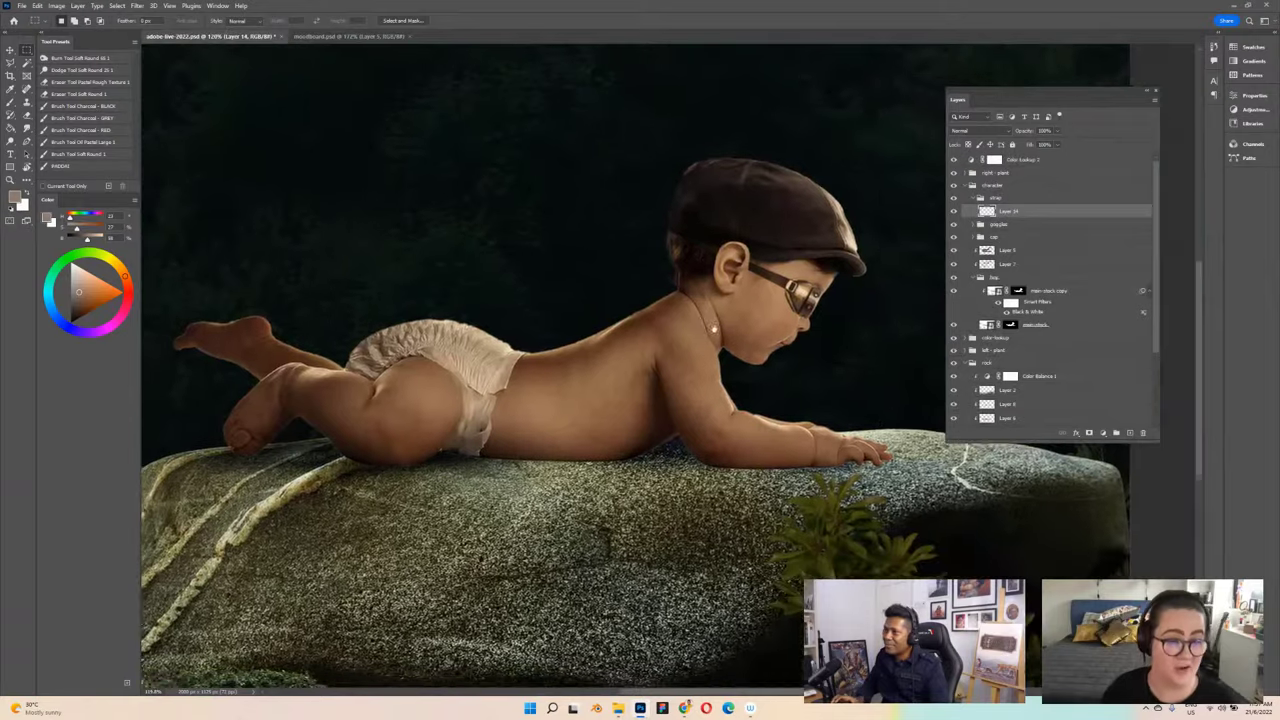
key(ctrl+s)
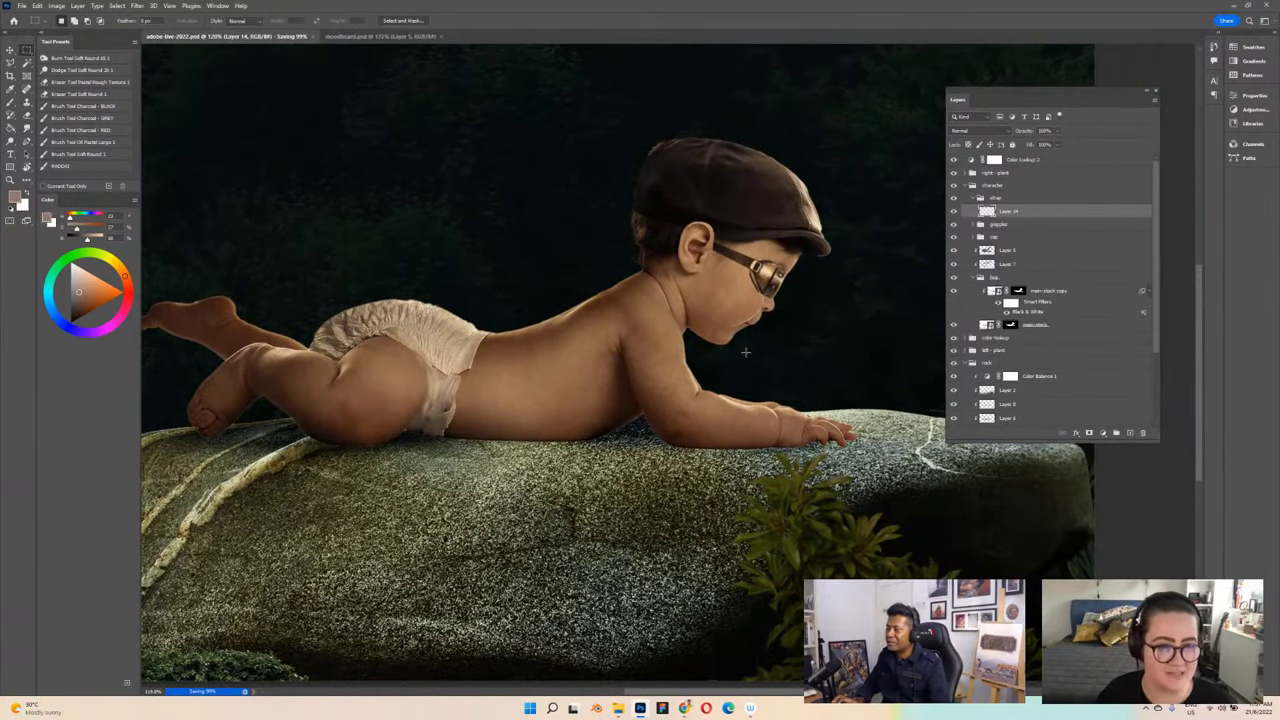
scroll(795, 358, down, 5)
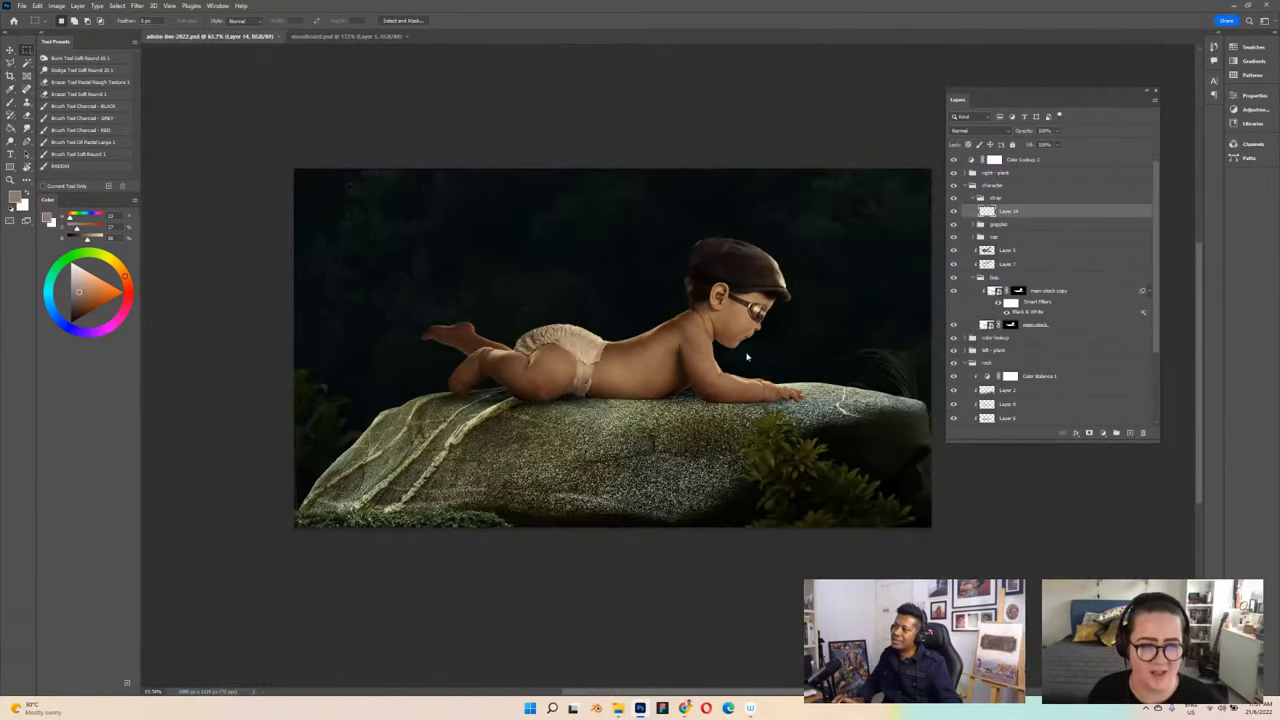
scroll(745, 352, up, 4)
scroll(745, 352, up, 2)
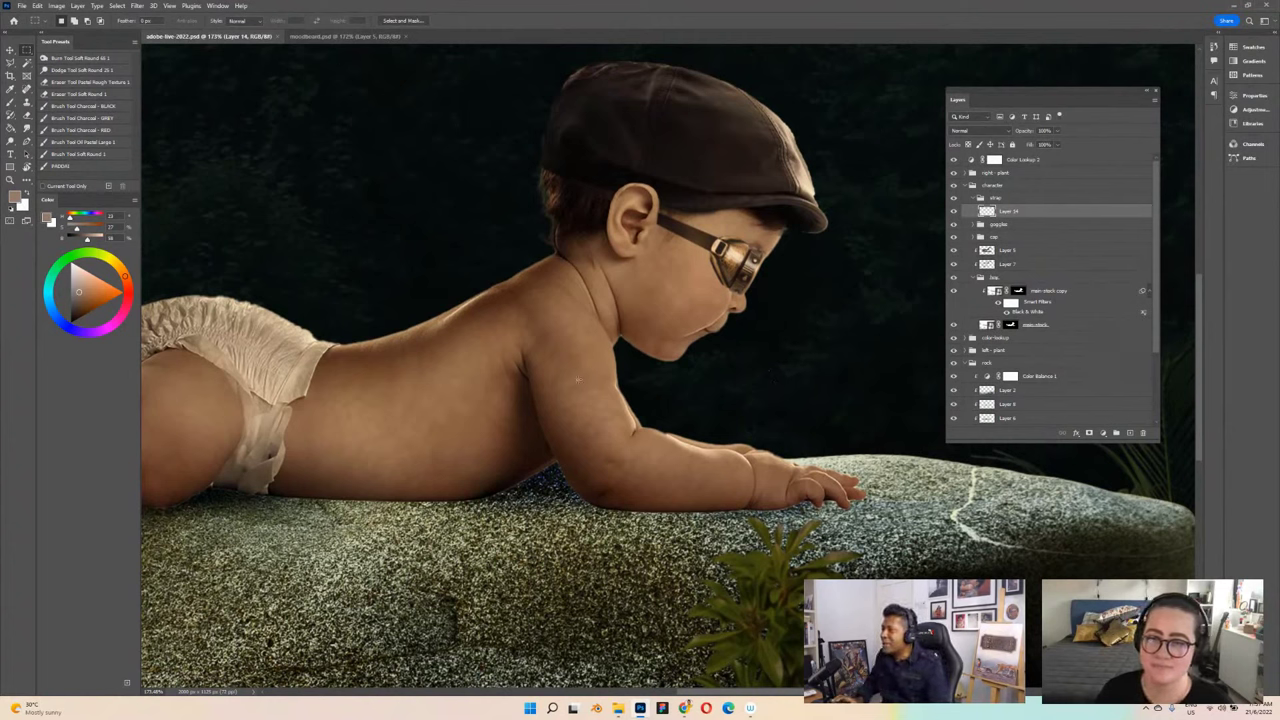
scroll(590, 432, down, 3)
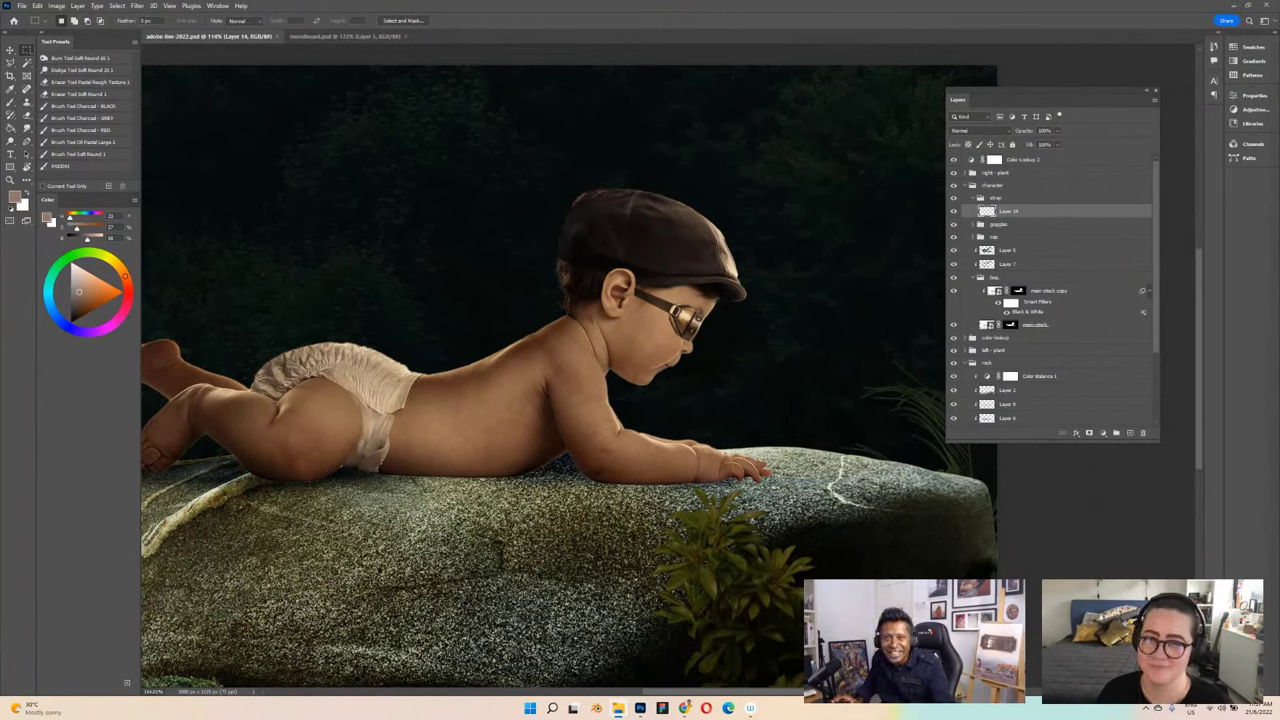
drag(1279, 360, 665, 357)
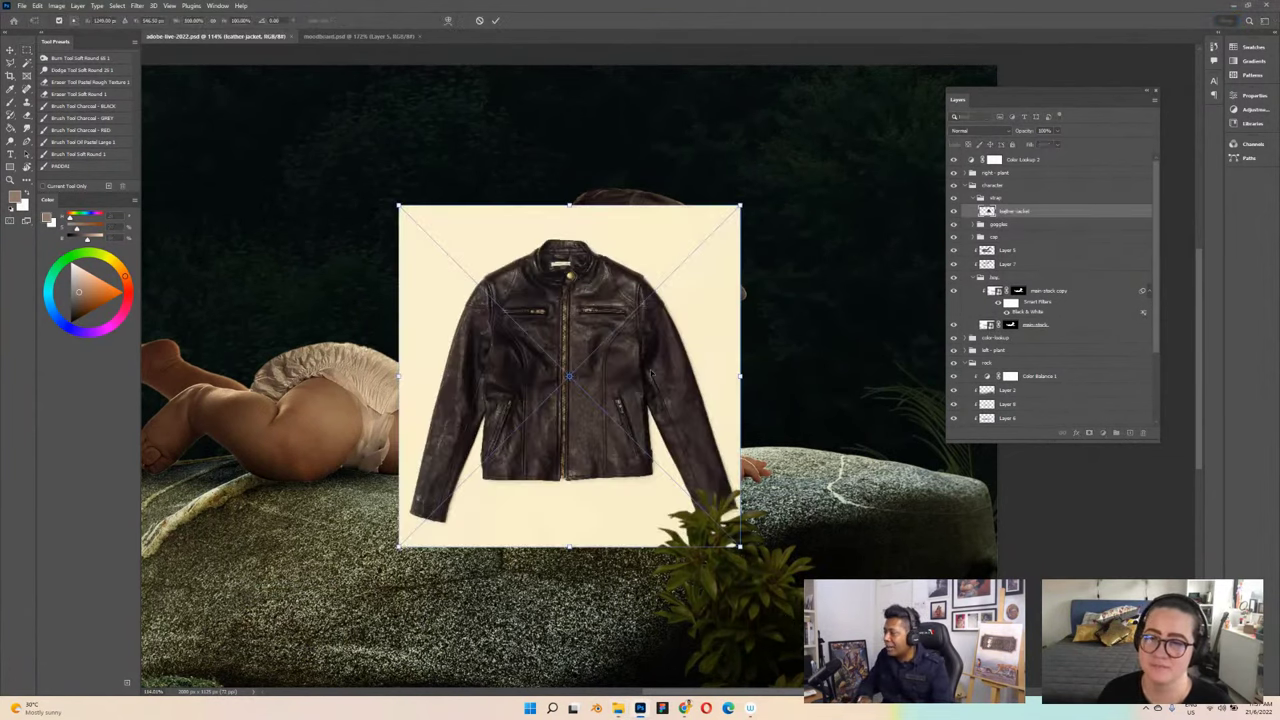
Step: Commit the placed leather jacket, outline a piece of its left sleeve, and hide the jacket layer
key(Return)
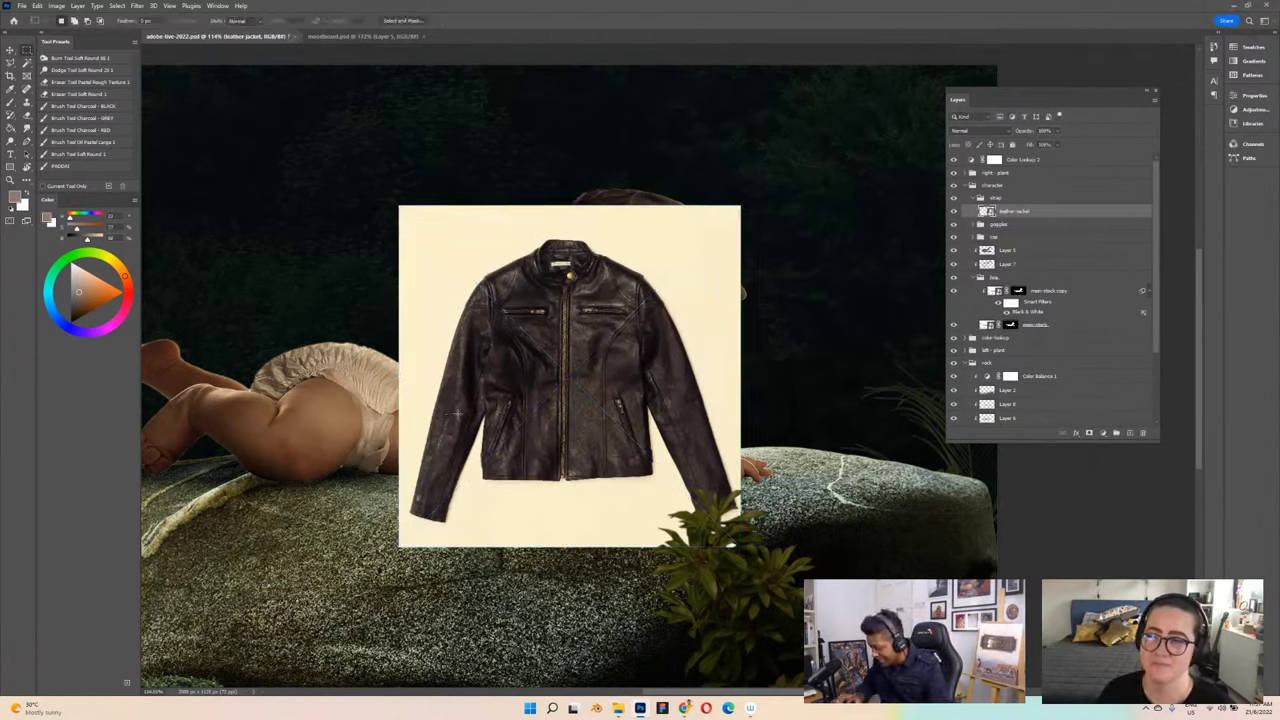
click(431, 424)
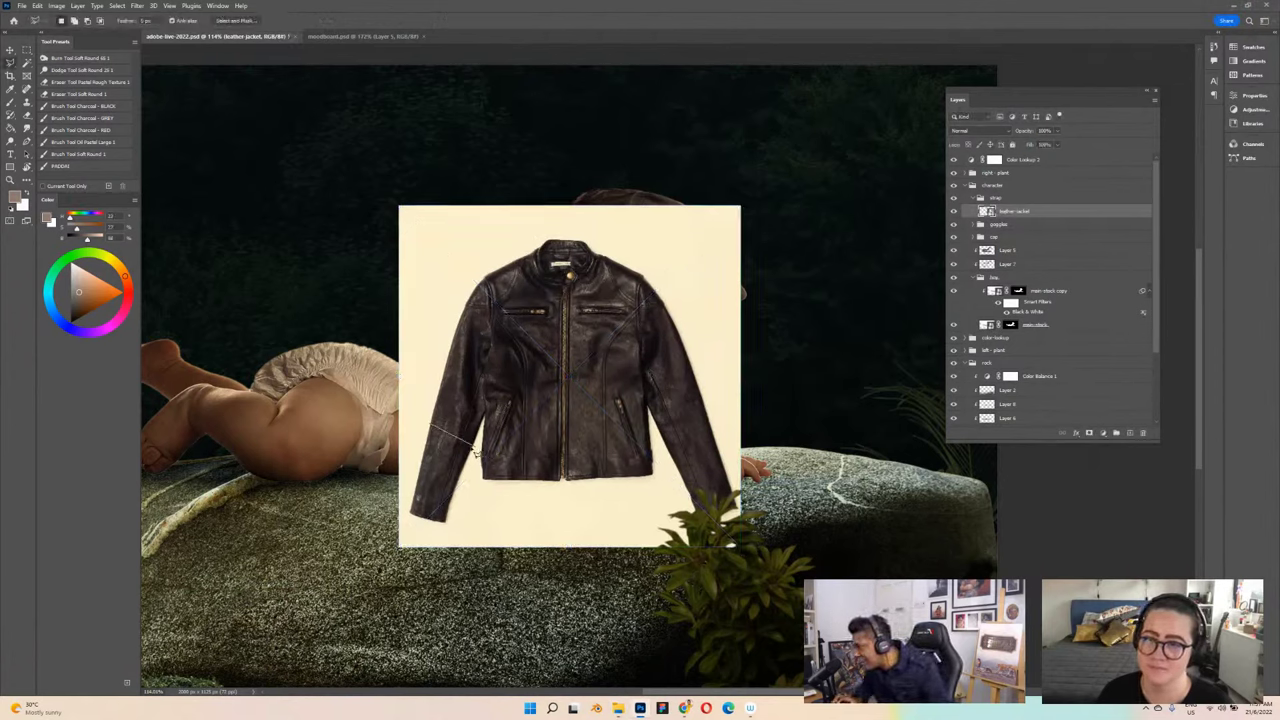
click(446, 520)
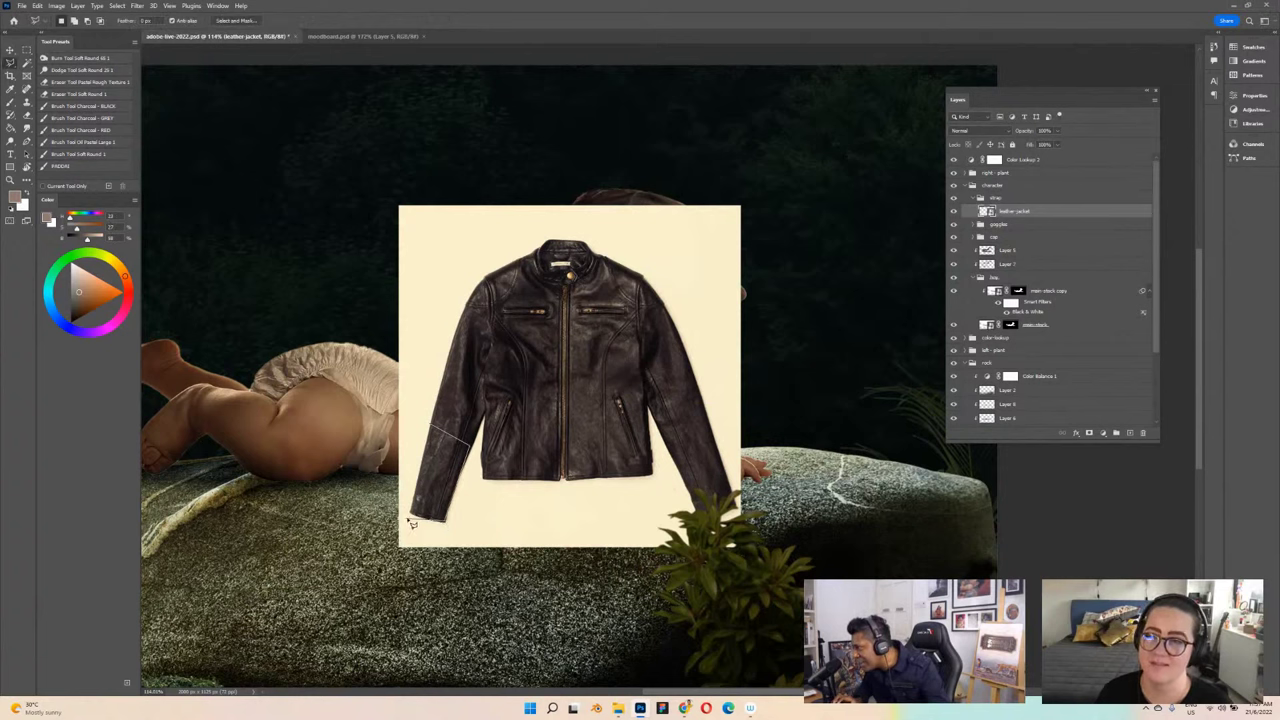
click(416, 517)
click(431, 425)
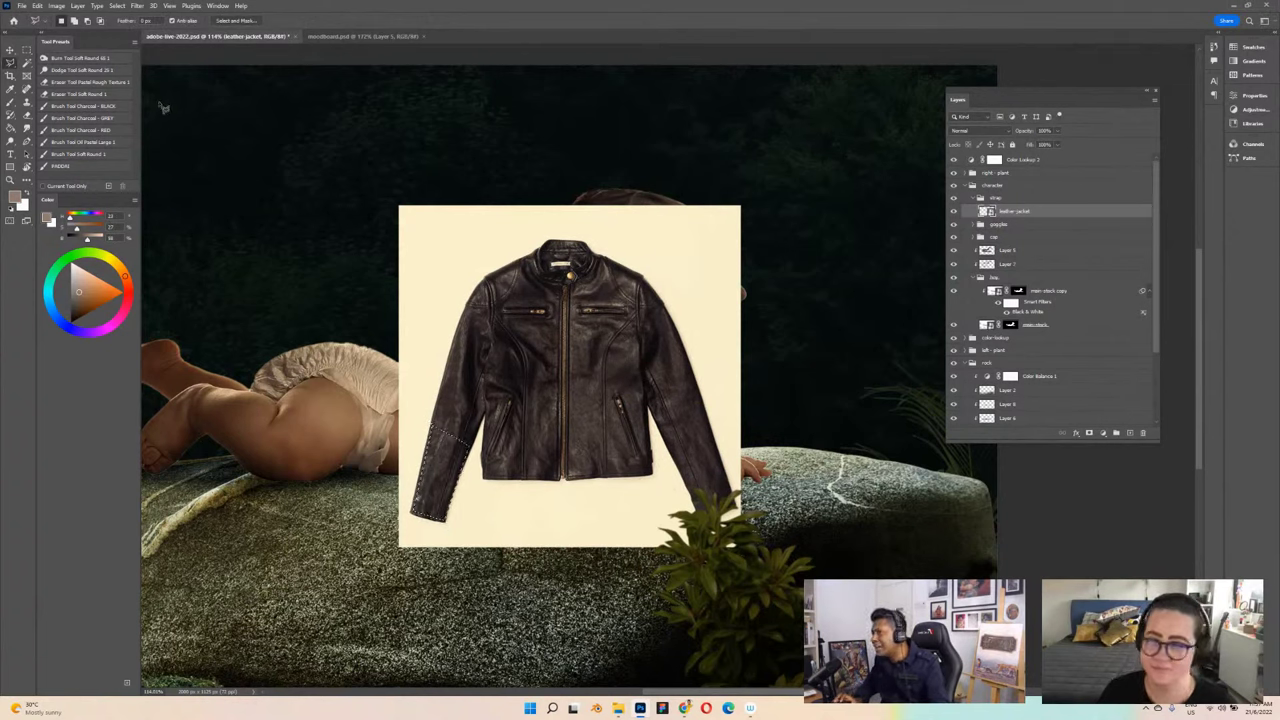
click(953, 213)
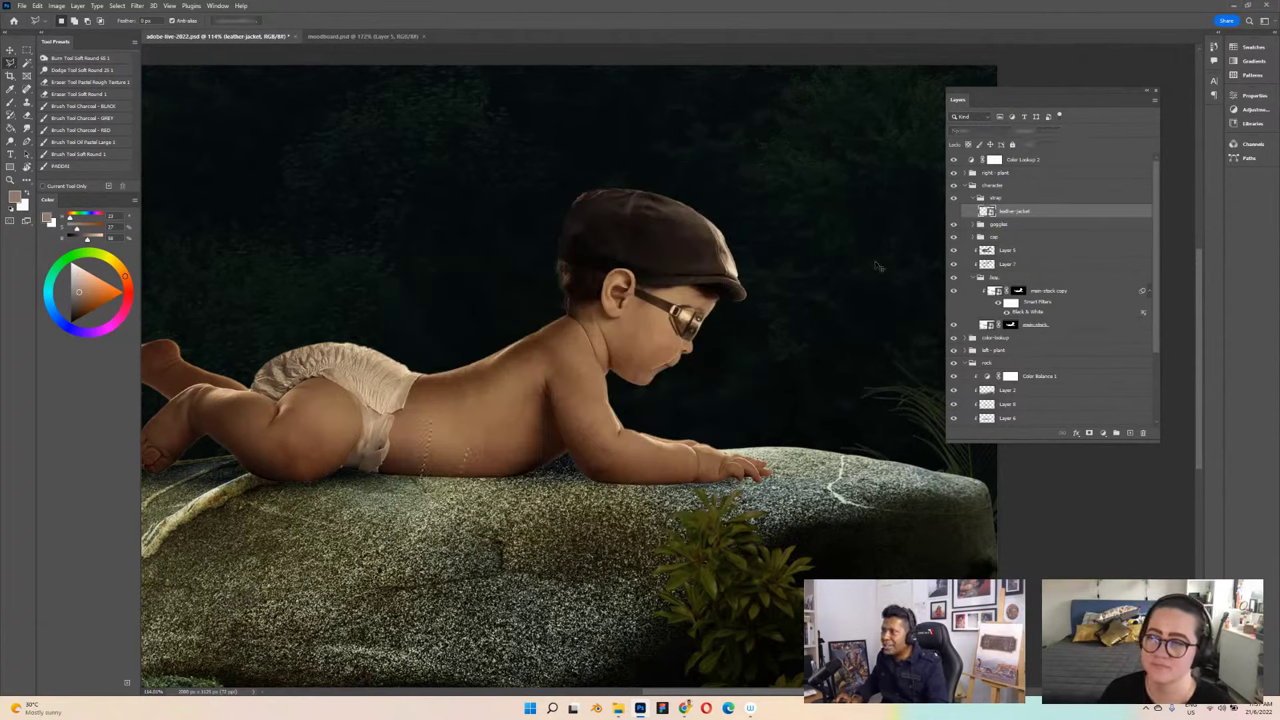
Step: Copy the sleeve piece to a layer and try fitting it onto the forearm, then undo it
key(ctrl+j)
key(ctrl+t)
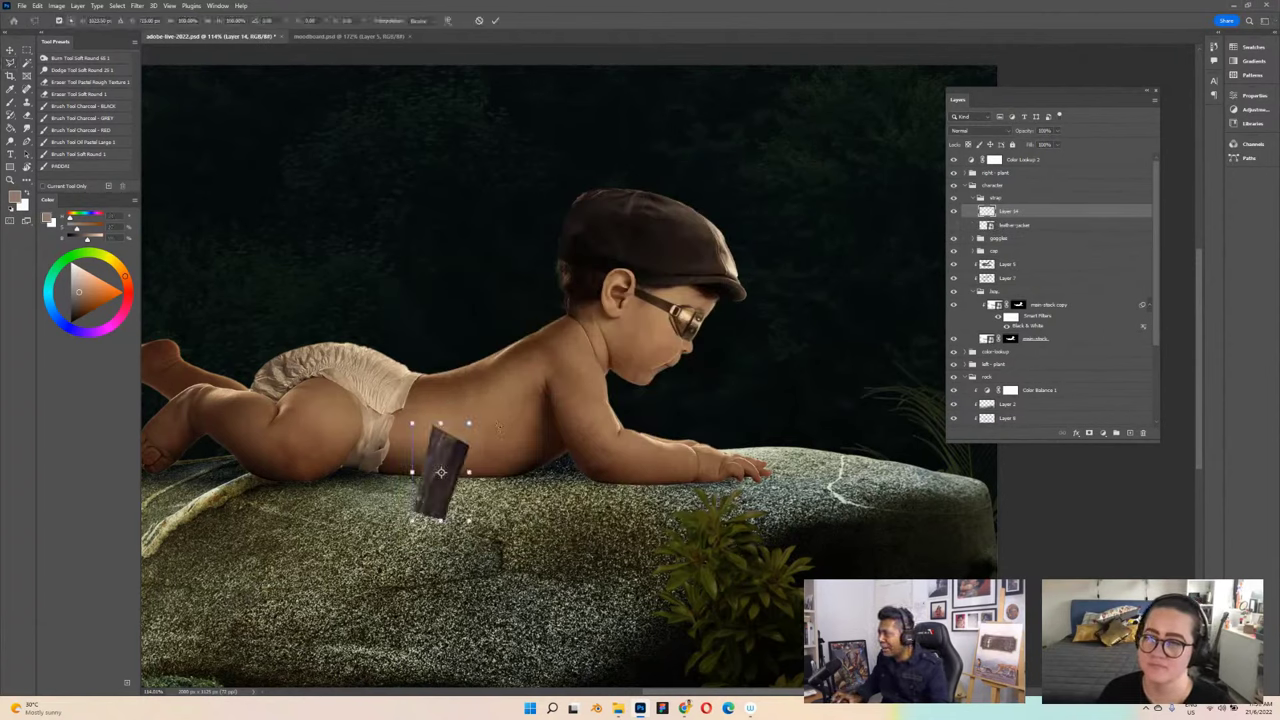
drag(497, 583, 566, 455)
drag(441, 472, 686, 410)
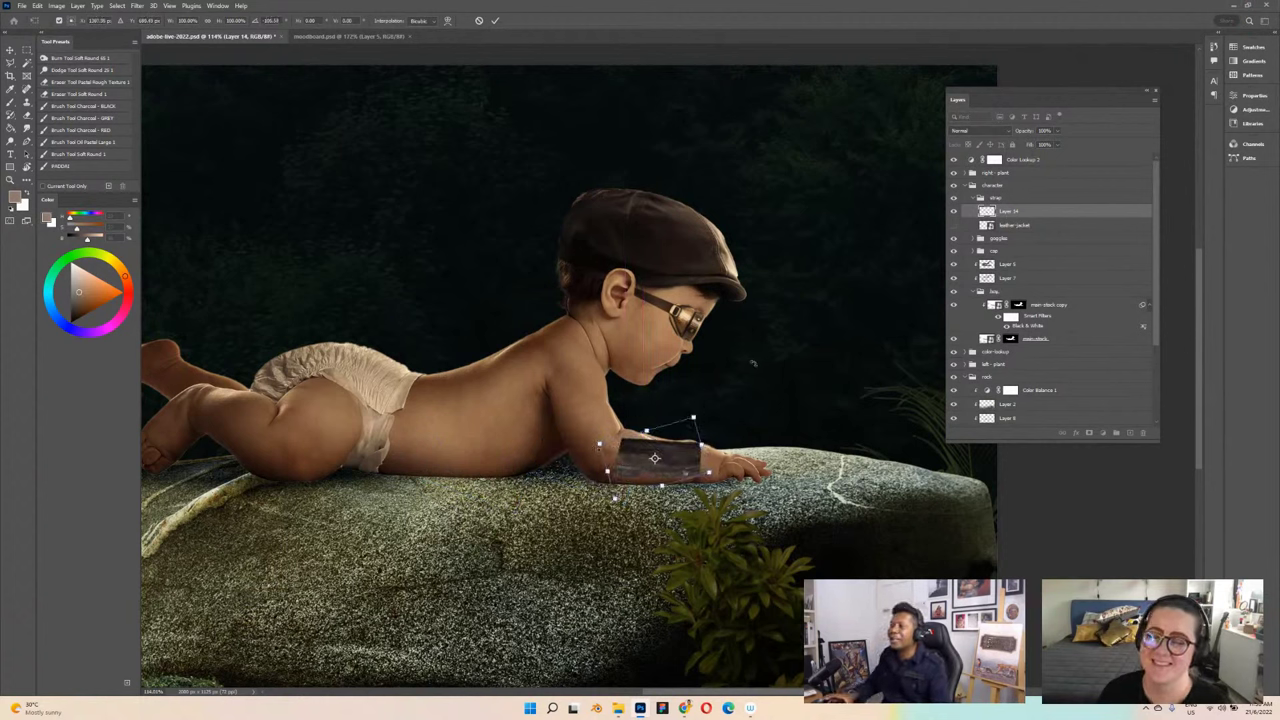
key(Escape)
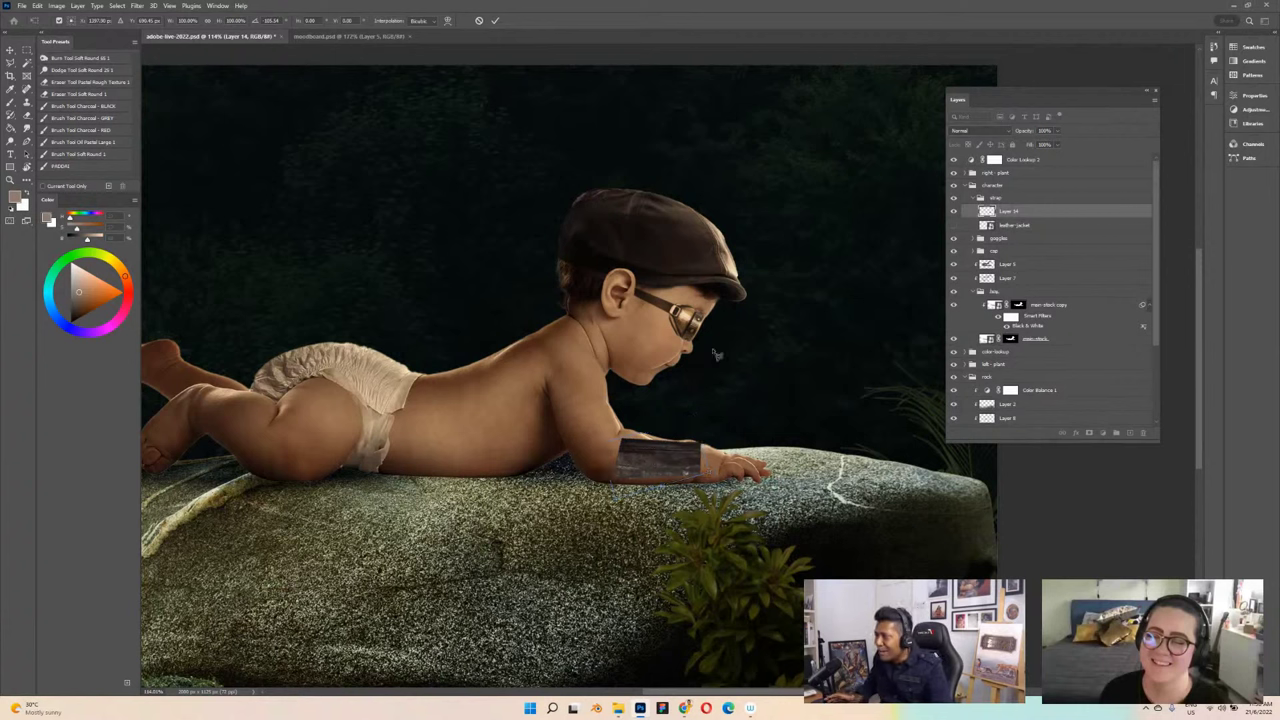
key(ctrl+z)
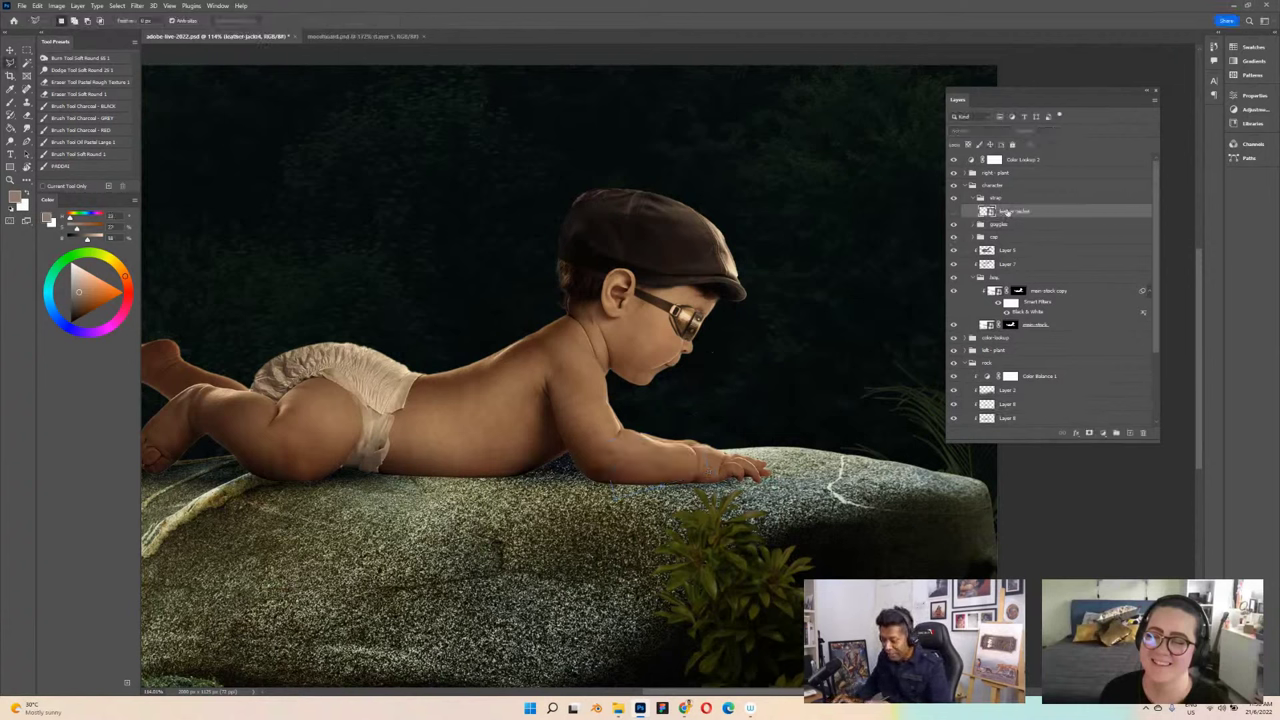
key(ctrl+z)
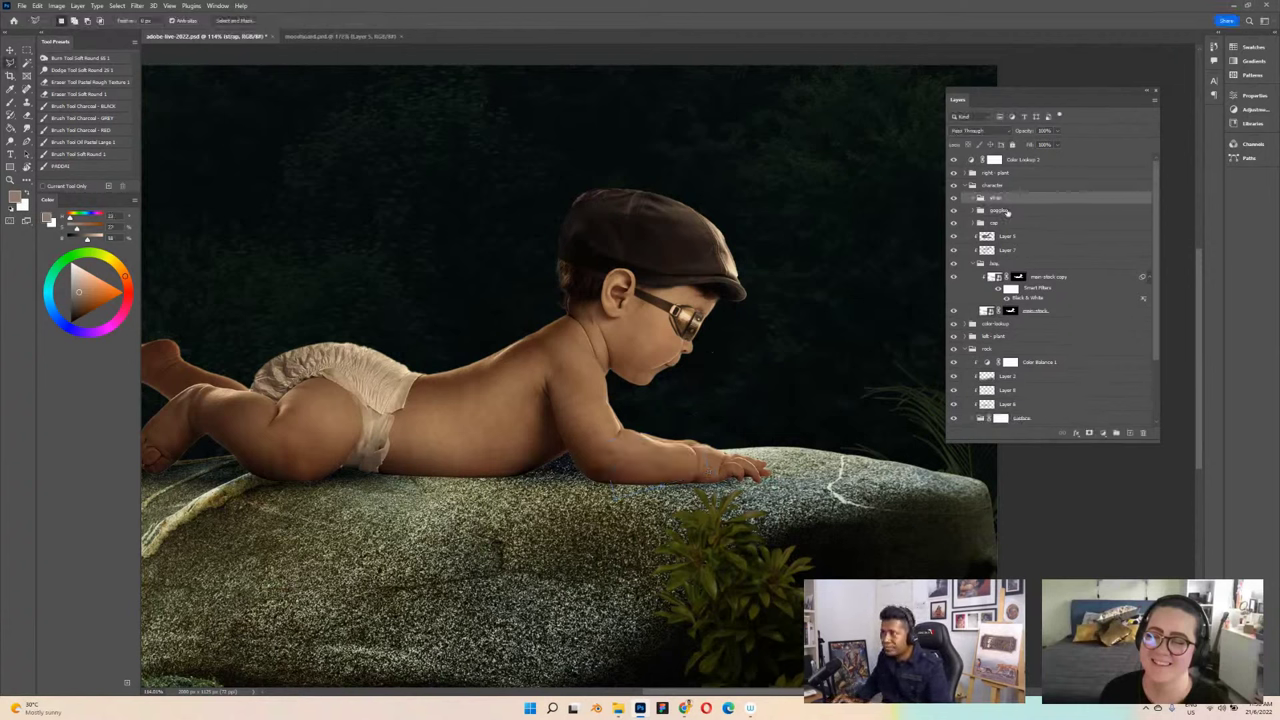
Step: Add an empty Layer 14 in the strap group and zoom in on the baby's forearm
click(1131, 434)
scroll(677, 393, up, 5)
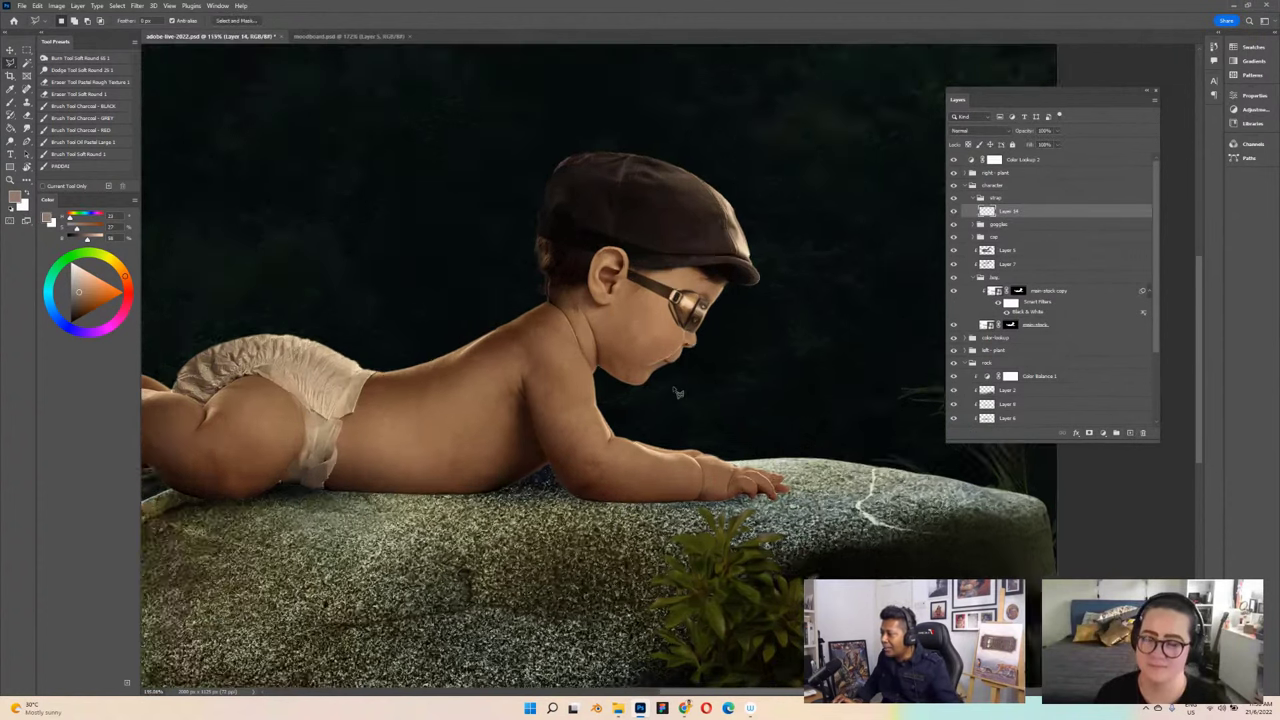
key(ctrl+s)
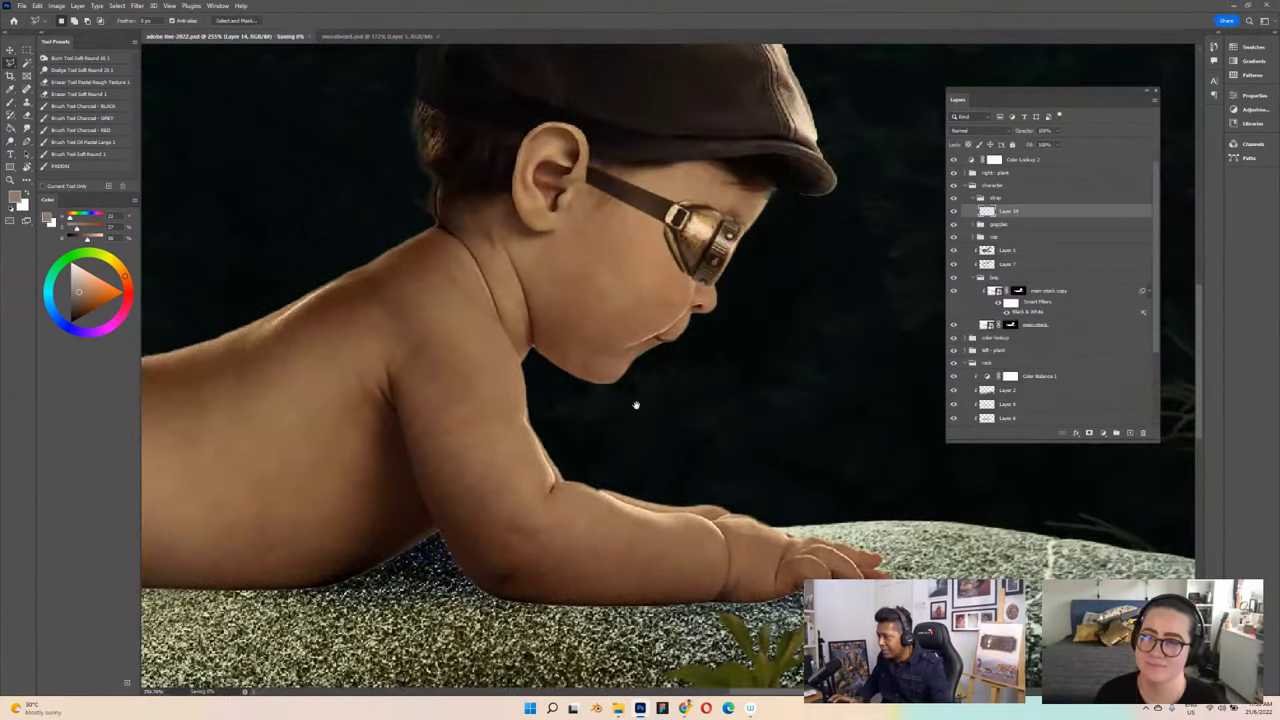
drag(636, 405, 620, 362)
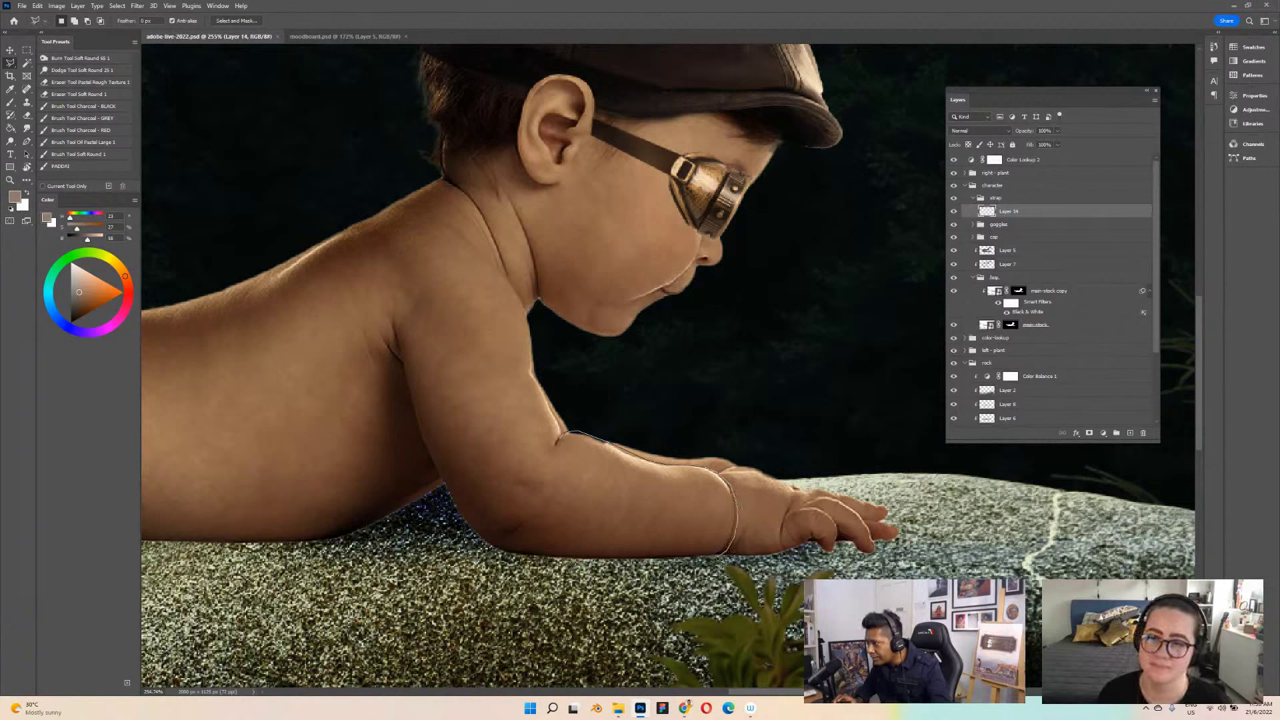
Step: Lasso the forearm, fill it solid black, and save the document
mouse_move(720, 558)
mouse_down()
mouse_move(508, 556)
mouse_move(498, 540)
mouse_move(568, 440)
mouse_up()
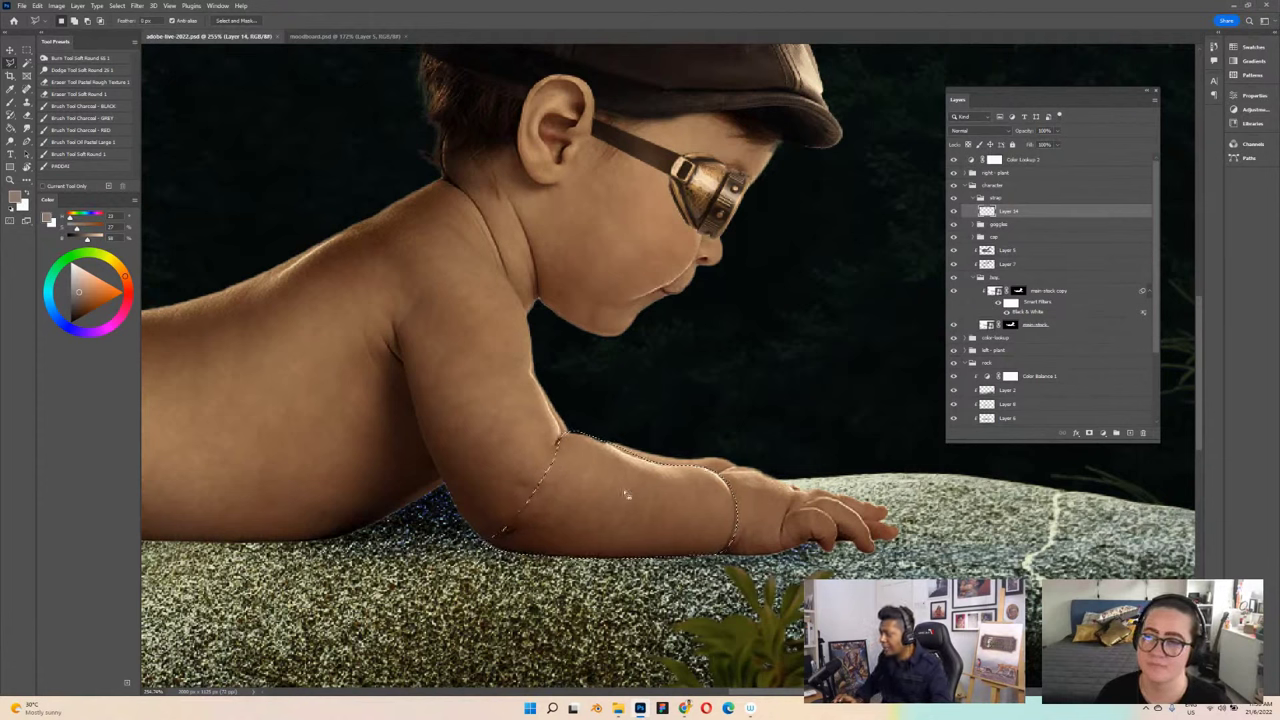
key(g)
key(d)
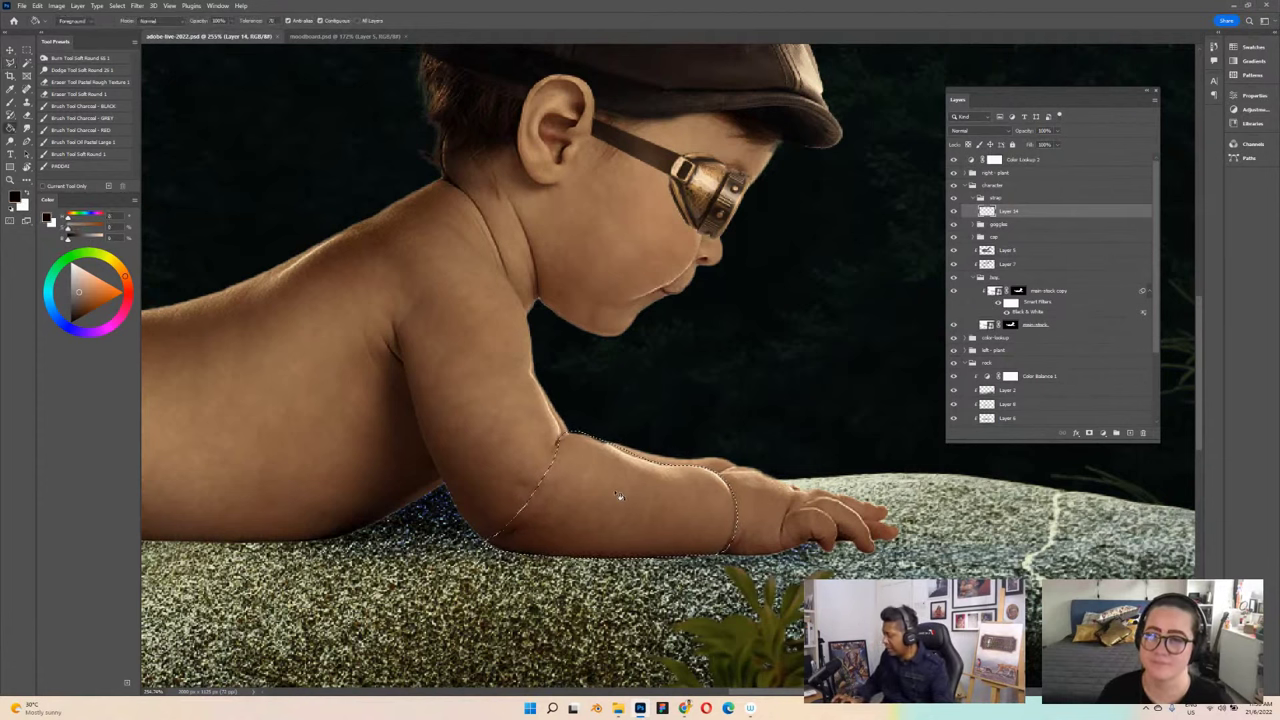
key(alt+BackSpace)
key(ctrl+d)
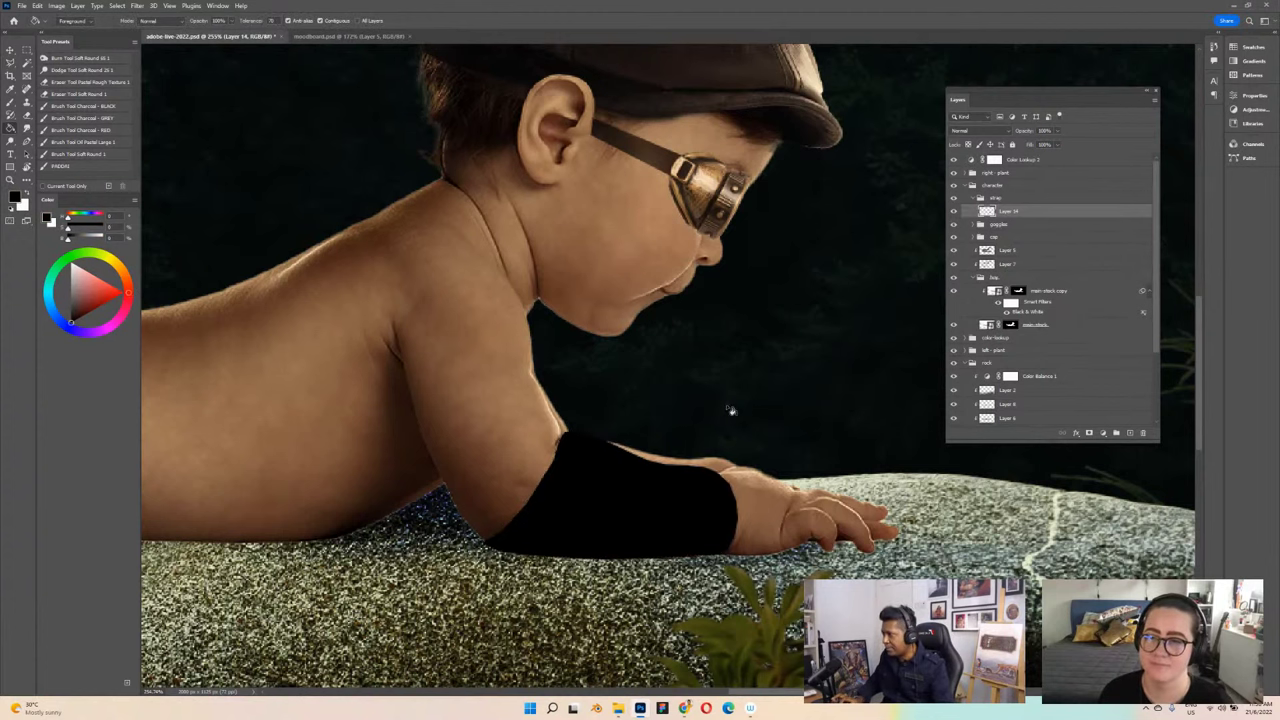
scroll(723, 399, down, 5)
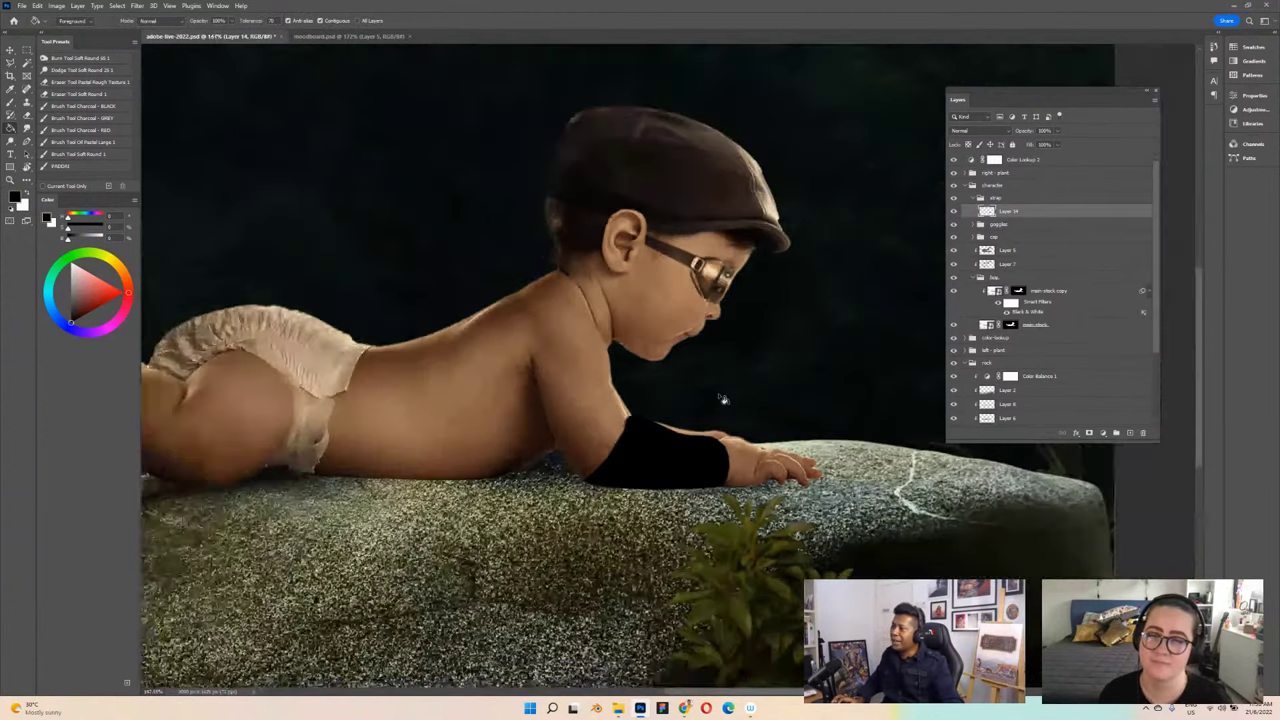
scroll(723, 399, up, 1)
key(ctrl+s)
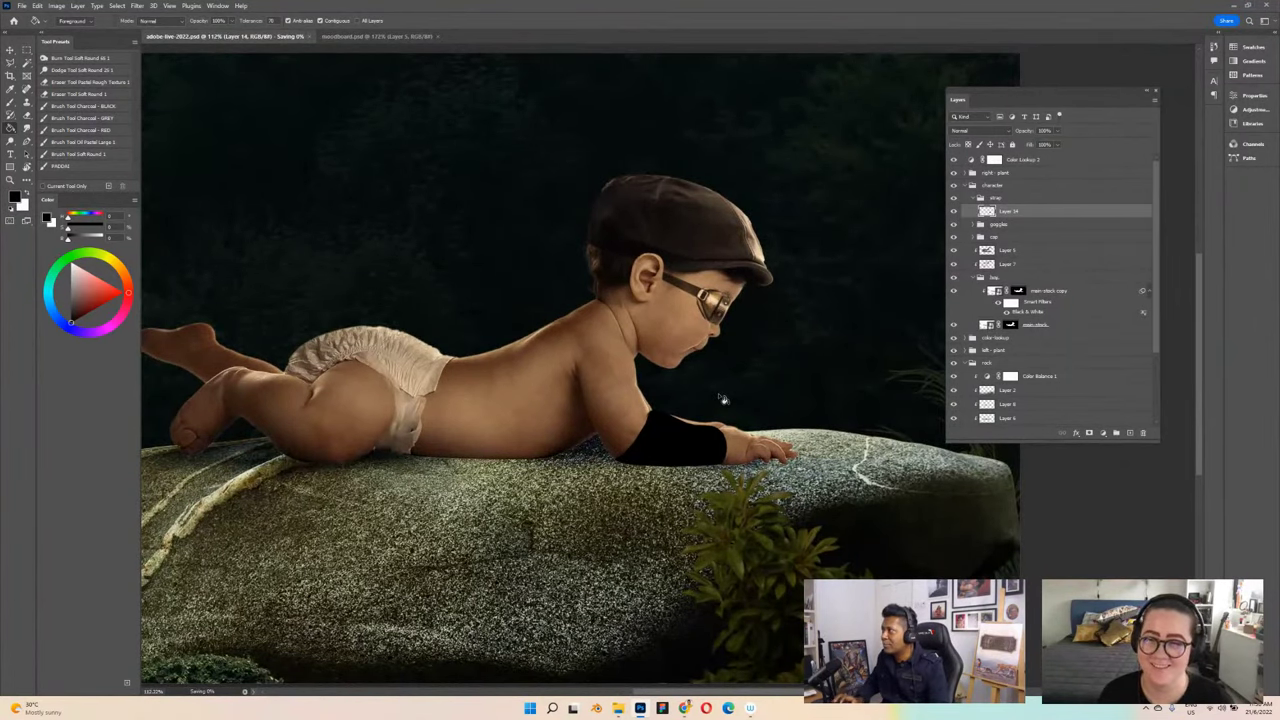
key(alt+Tab)
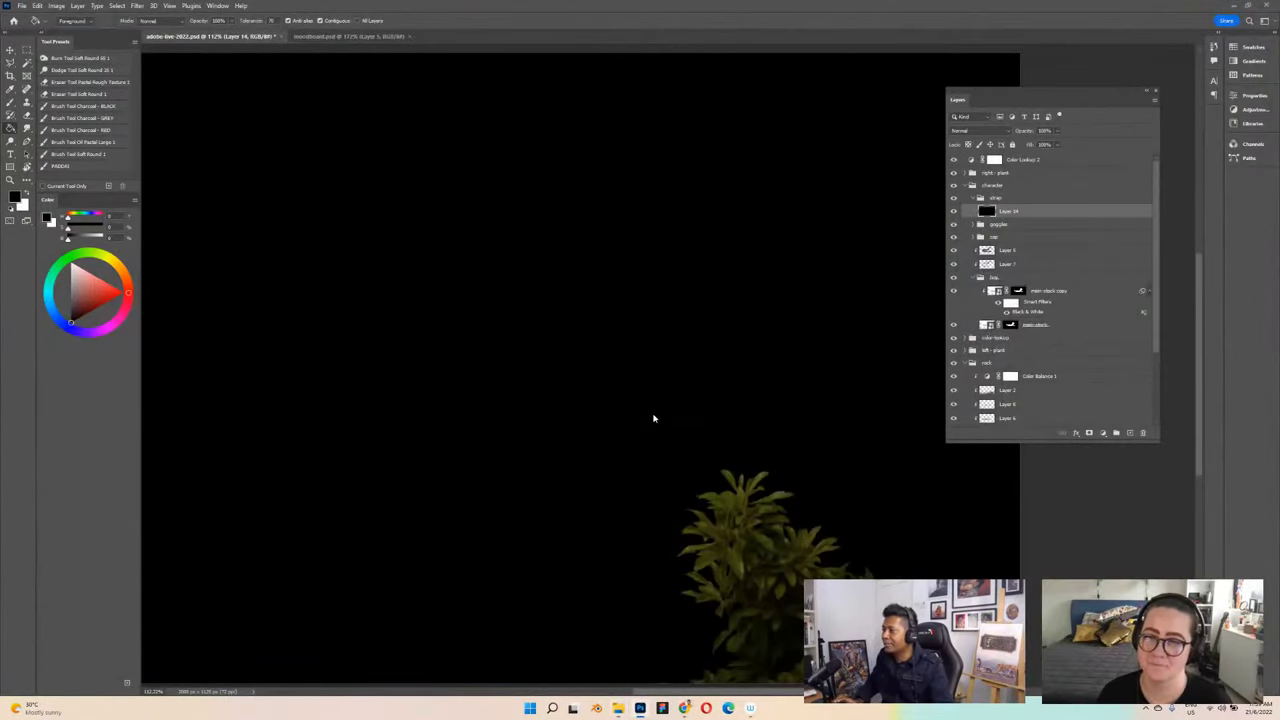
Step: Place the leather jacket photo into the composite at the canvas centre
drag(653, 418, 640, 389)
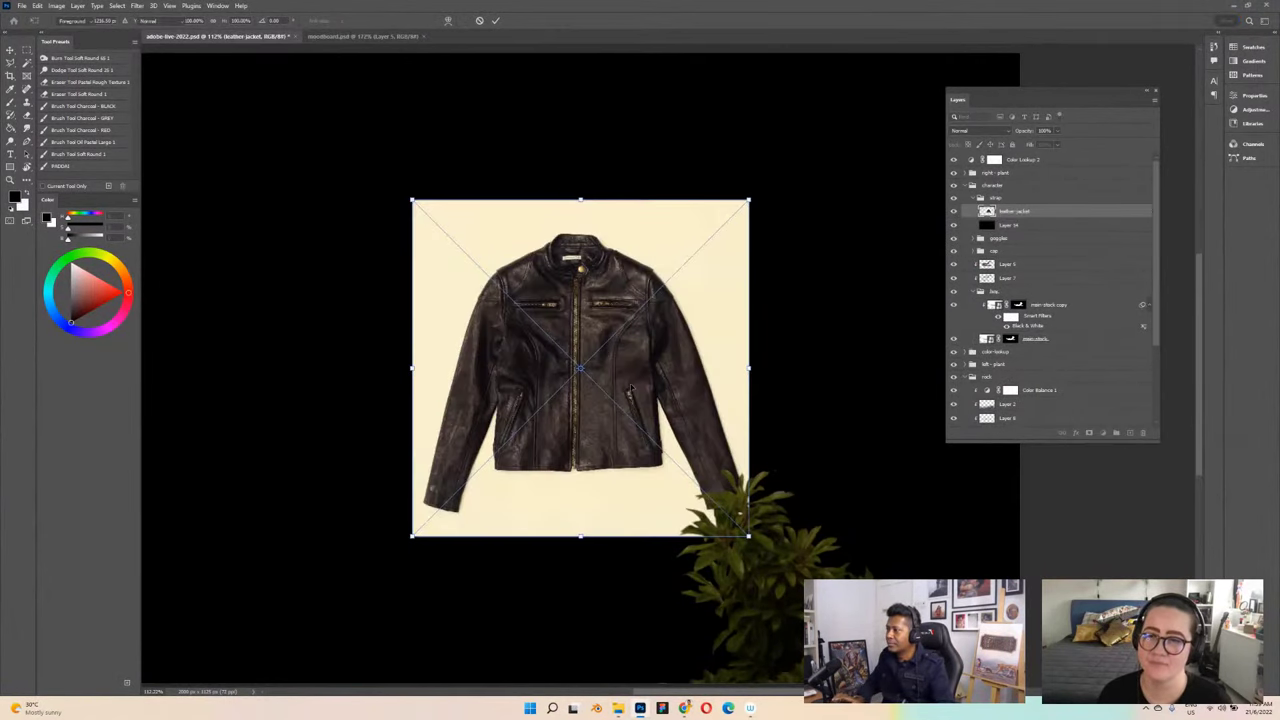
key(Escape)
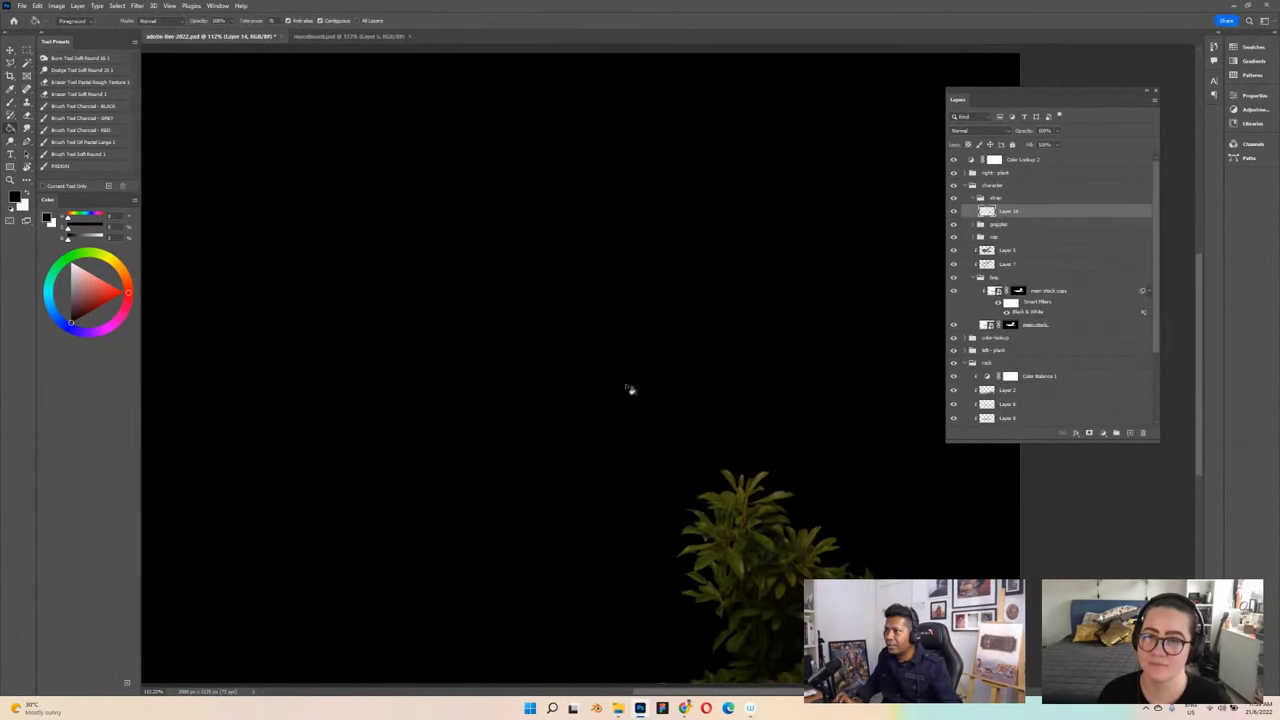
scroll(630, 389, down, 3)
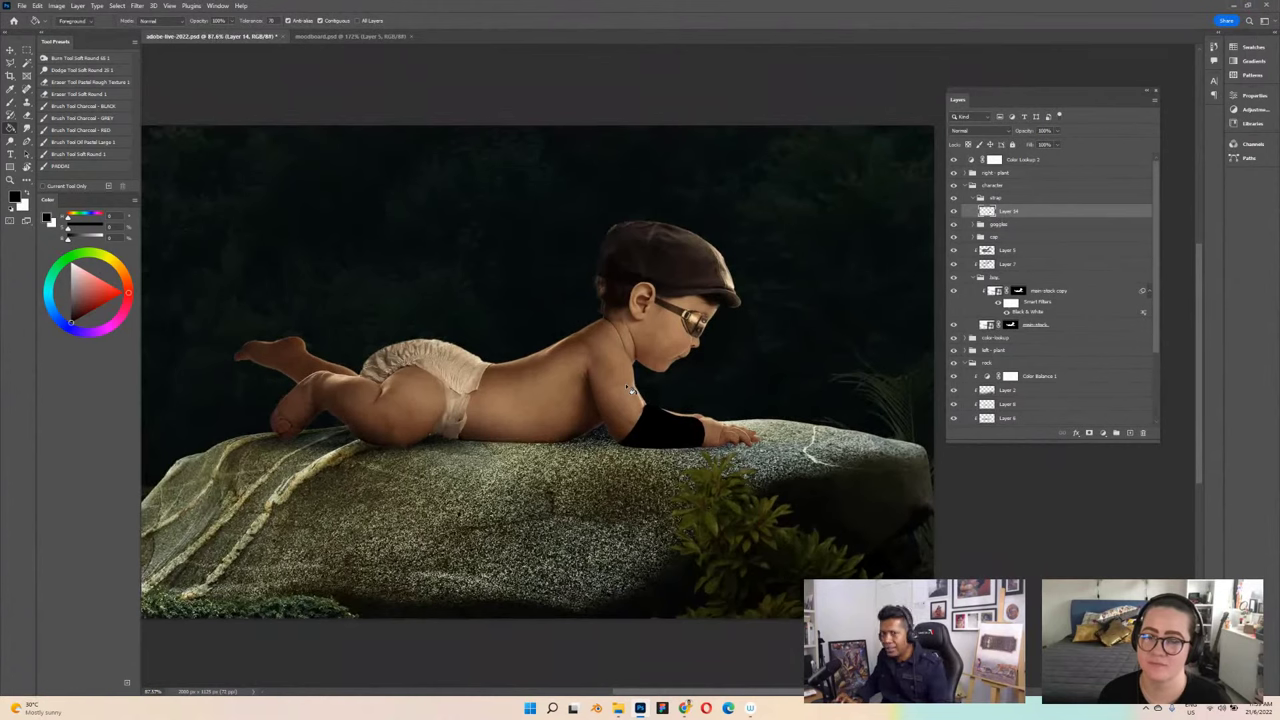
drag(755, 395, 620, 388)
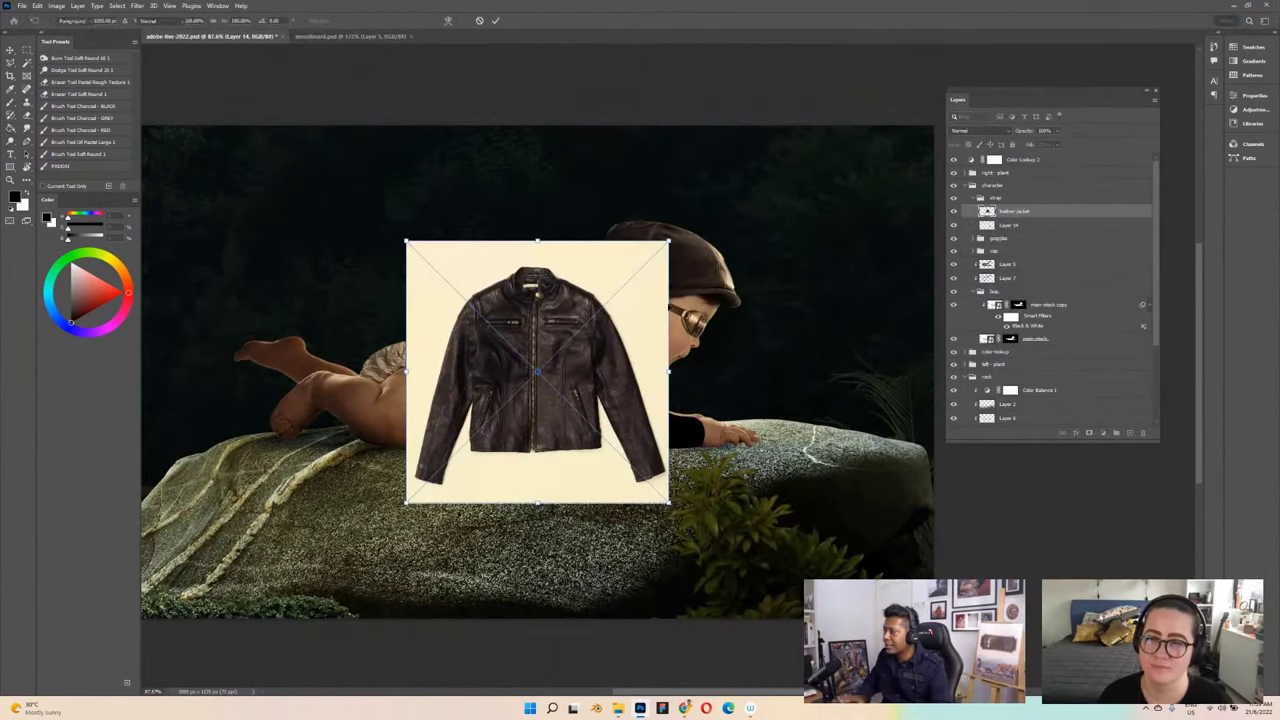
key(Return)
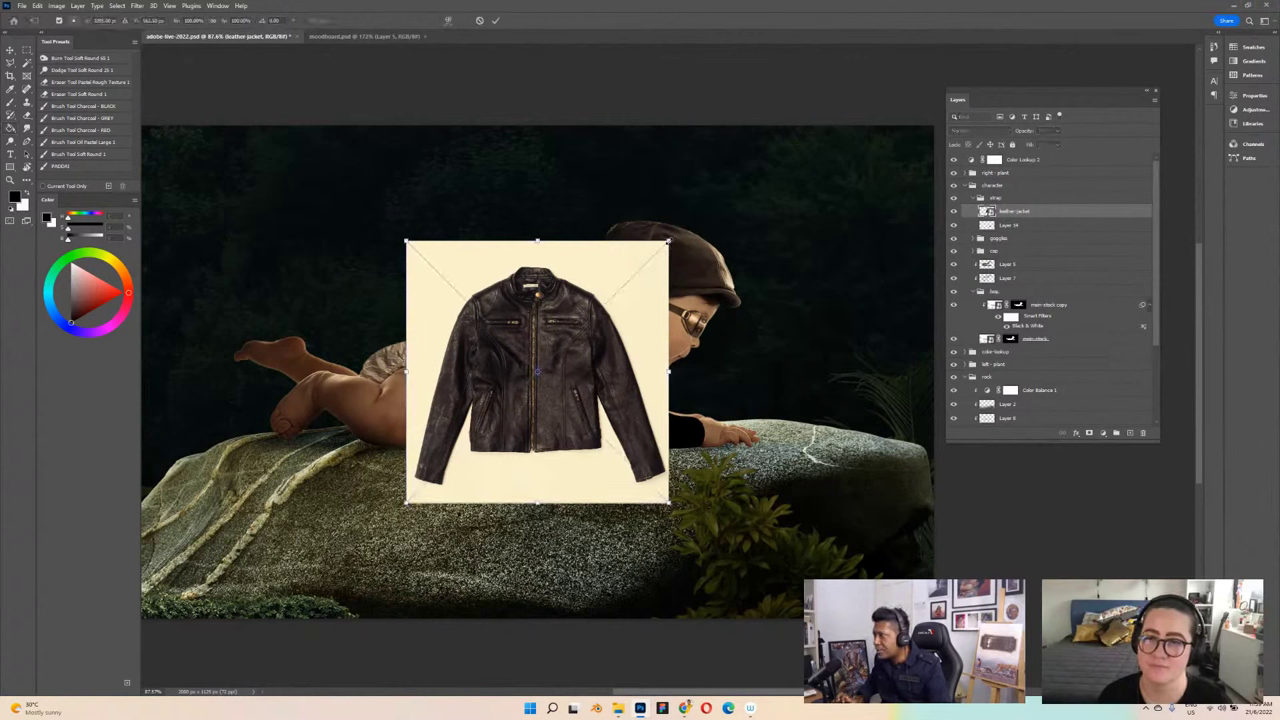
Step: Enlarge the jacket photo and shift it up and to the left
key(ctrl+t)
drag(668, 241, 765, 162)
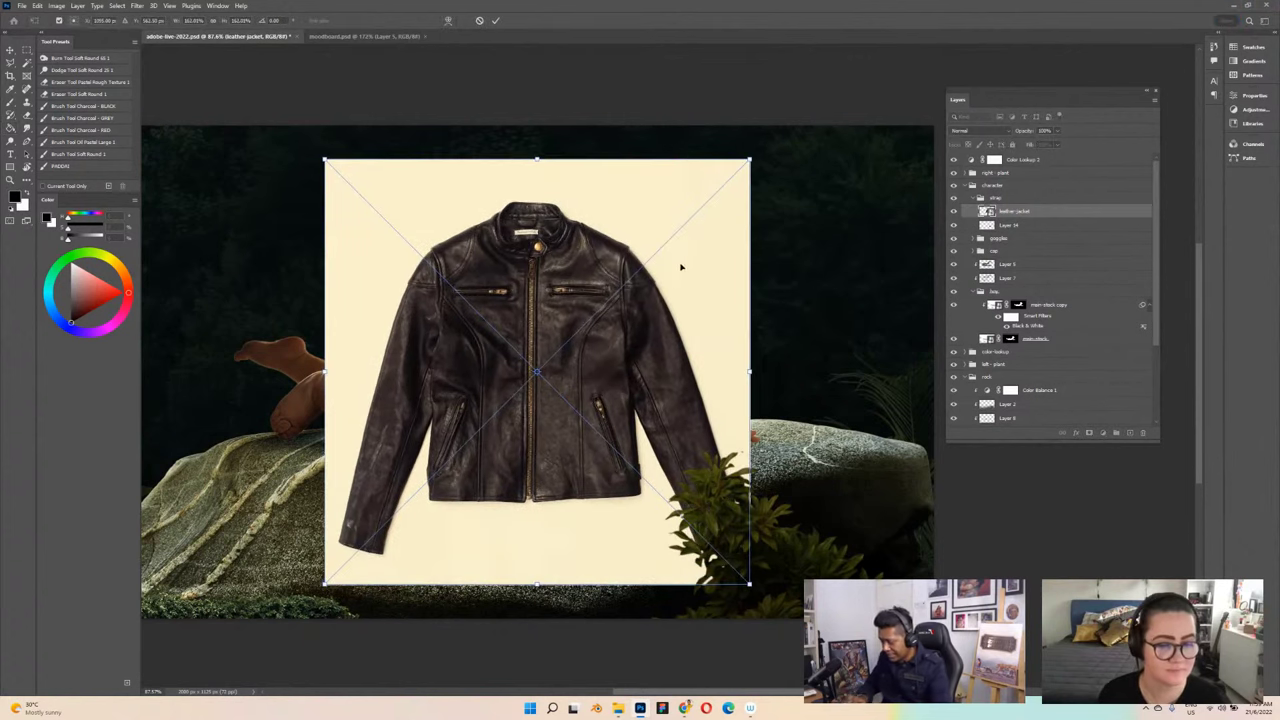
key(Return)
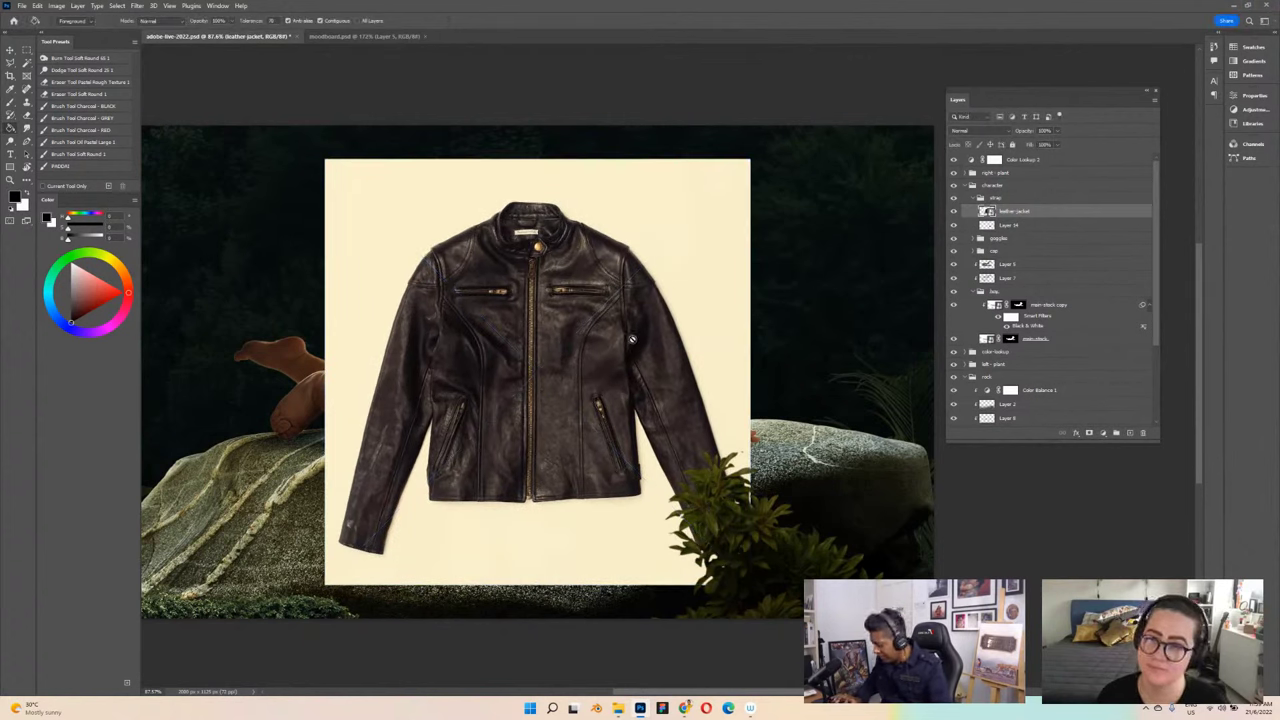
key(v)
drag(718, 401, 617, 367)
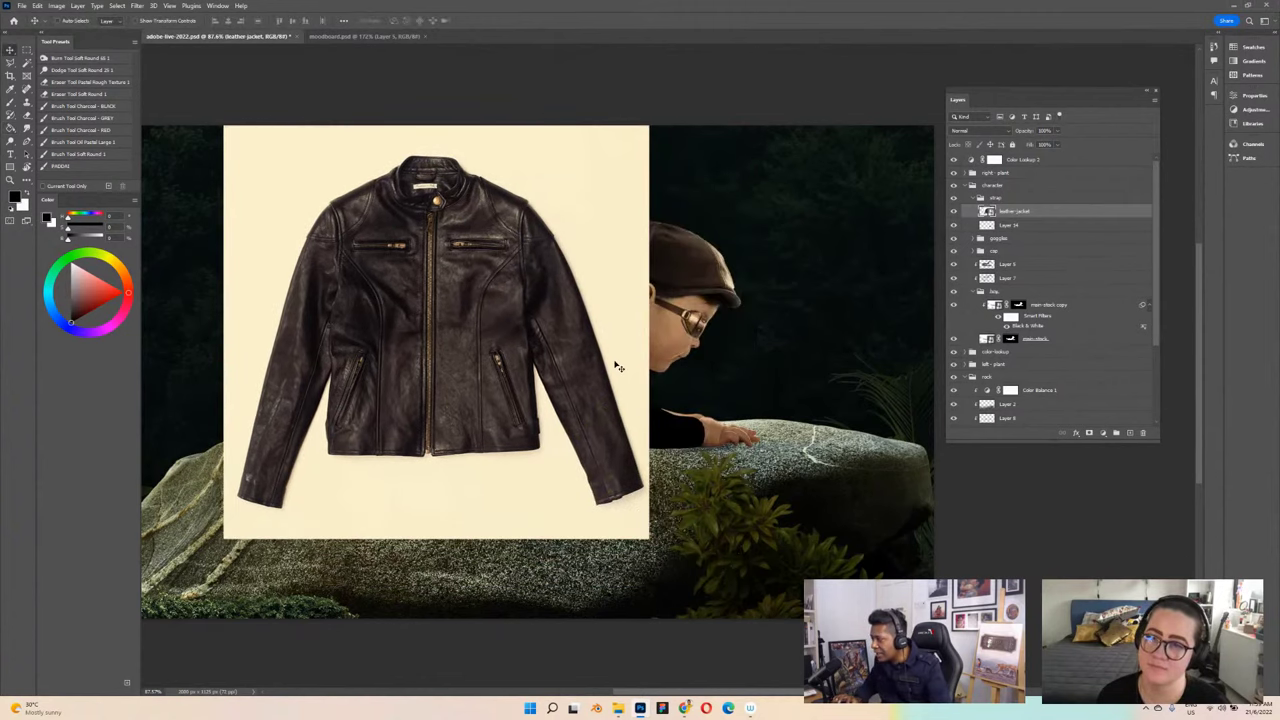
Step: Outline a strip along the jacket's right sleeve edge and copy it to Layer 15
key(l)
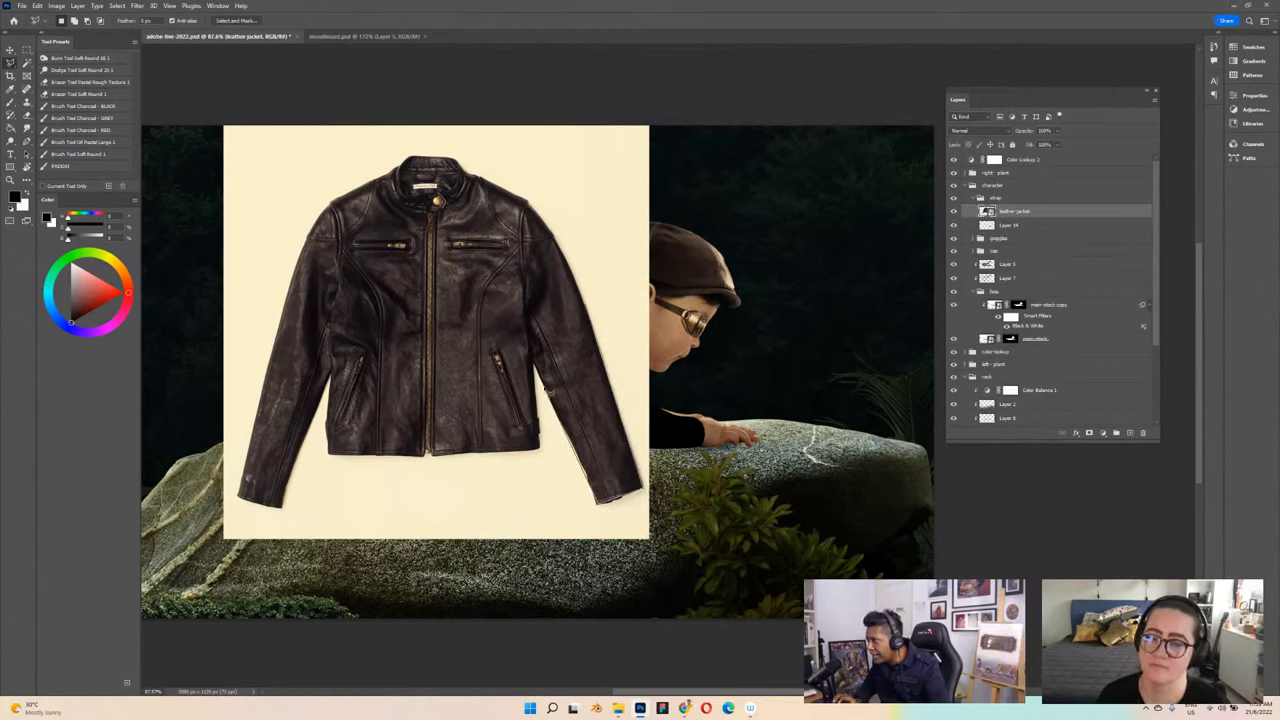
click(548, 387)
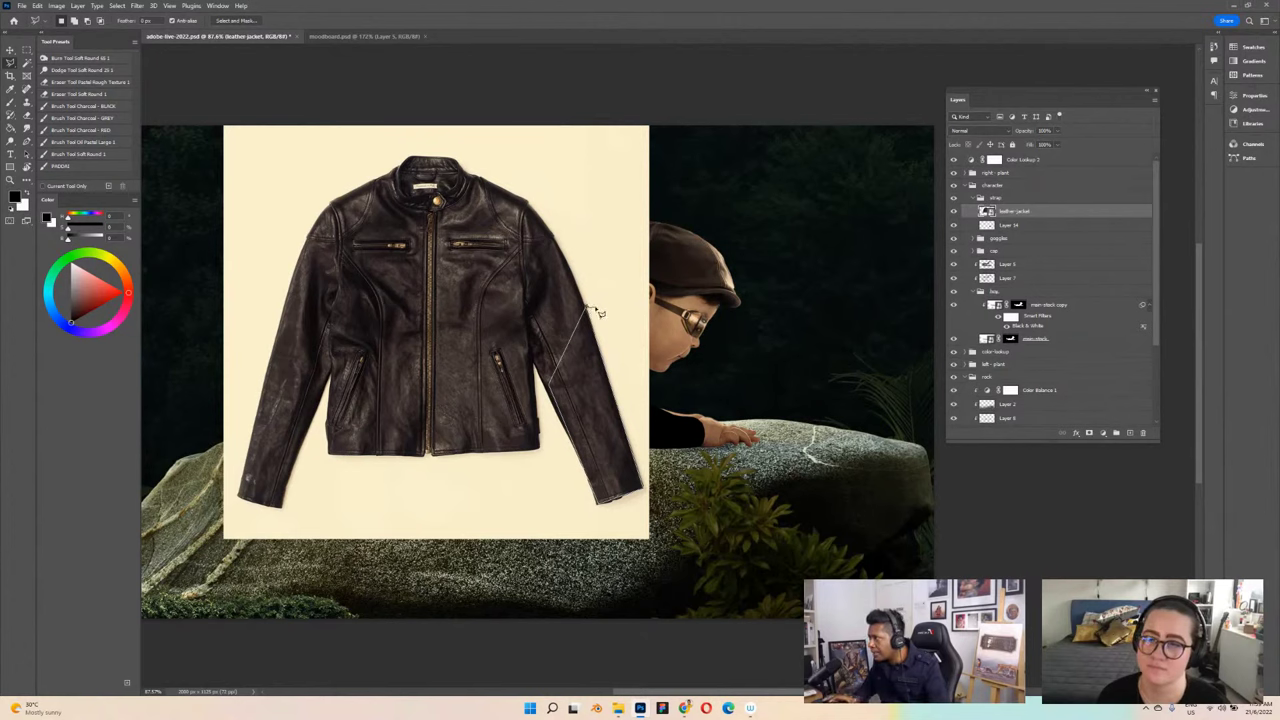
click(597, 313)
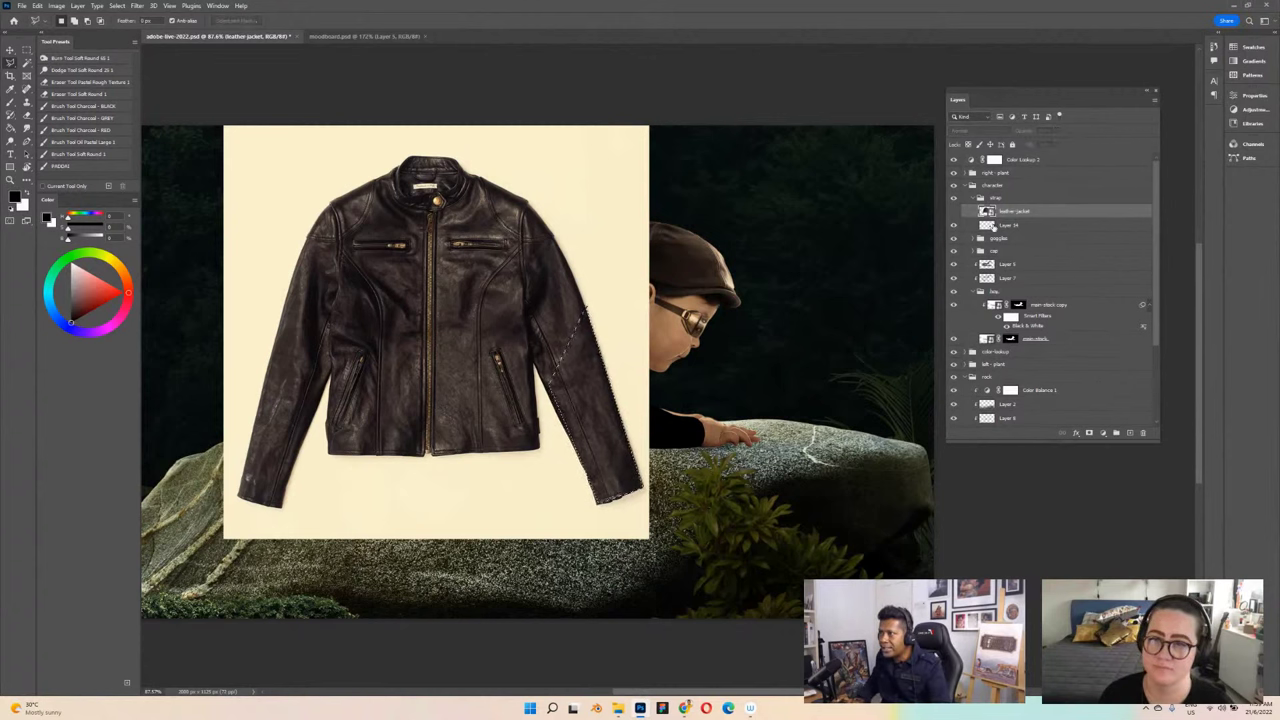
key(ctrl+j)
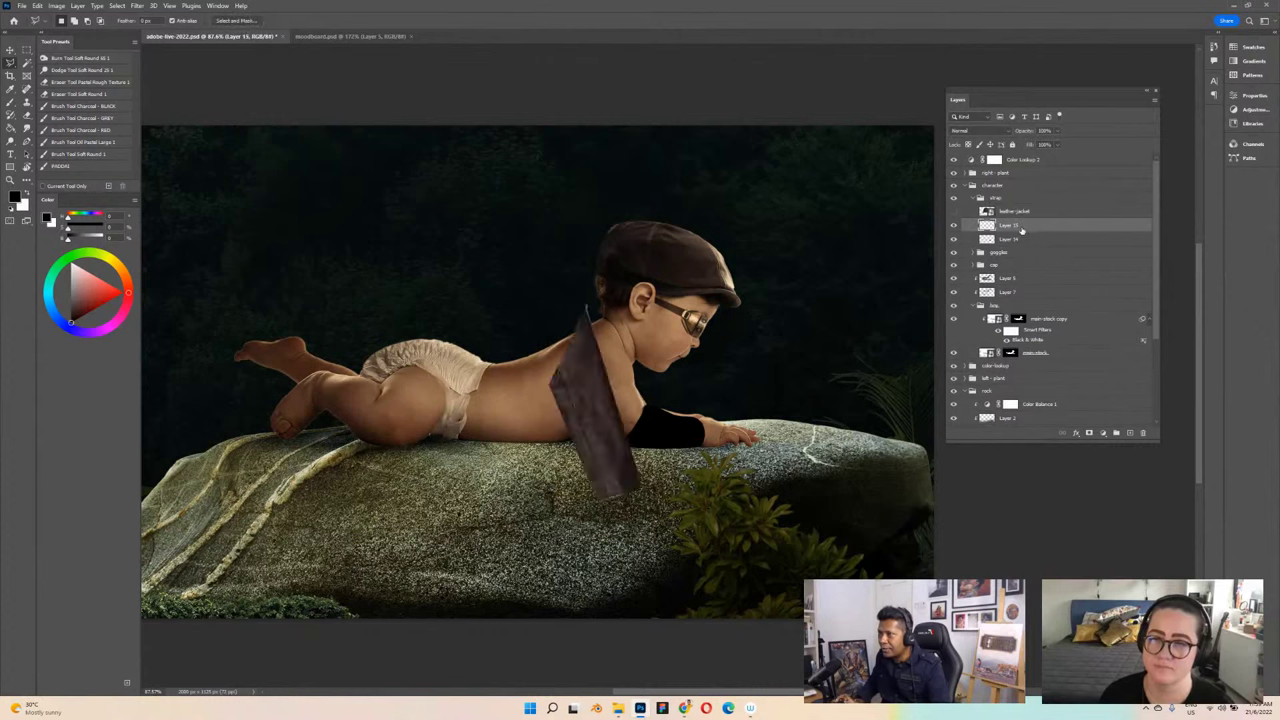
Step: Clip Layer 15 to the layer below and rotate and shrink the strip onto the forearm
alt+click(1043, 232)
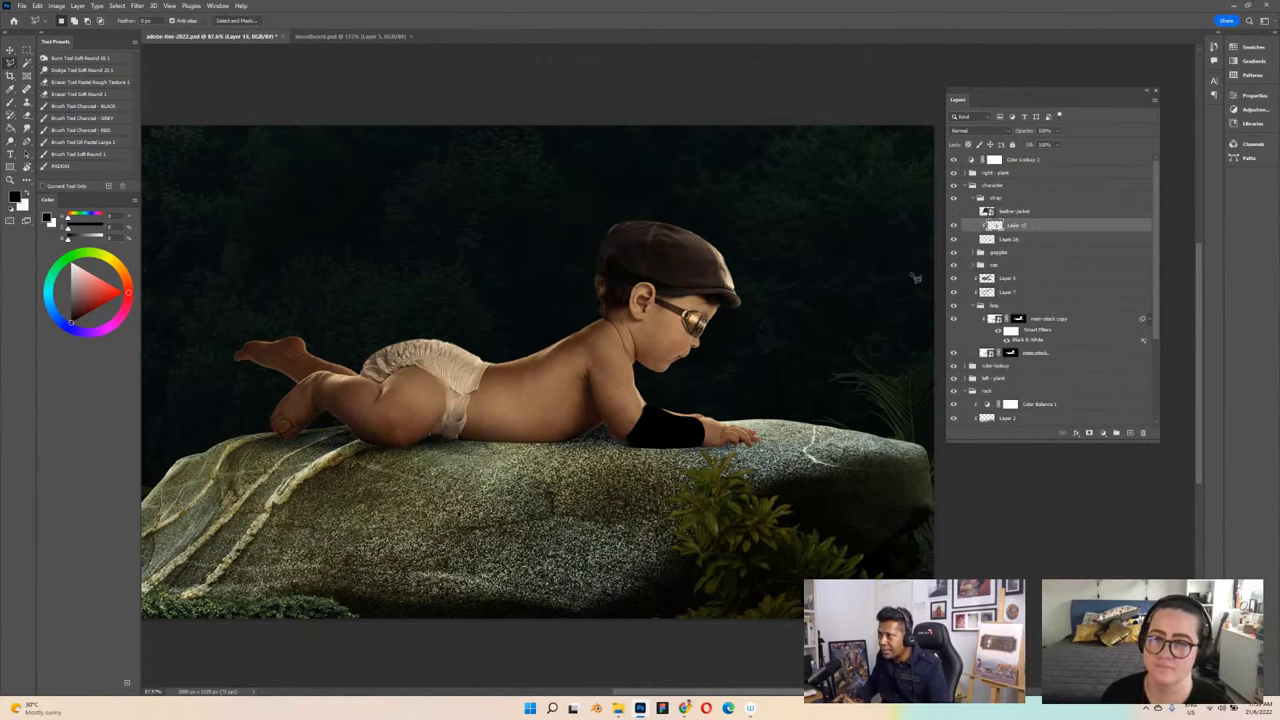
key(ctrl+t)
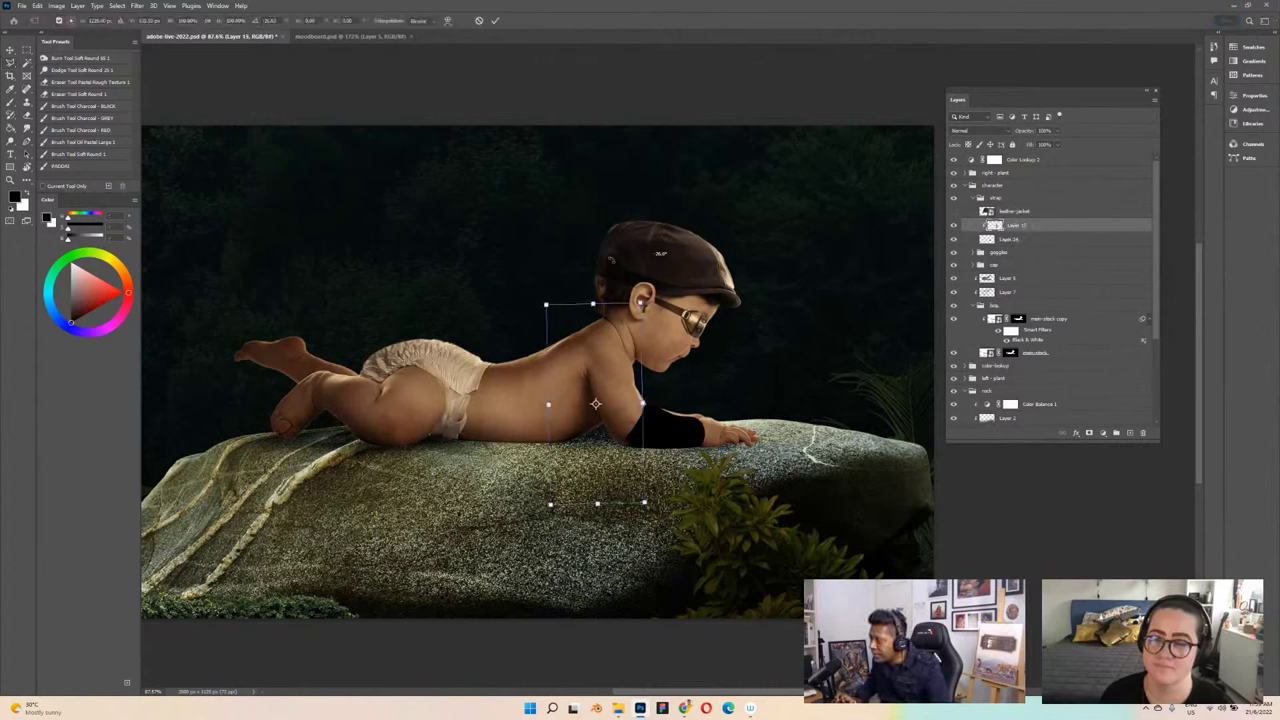
drag(650, 506, 700, 408)
drag(562, 318, 620, 358)
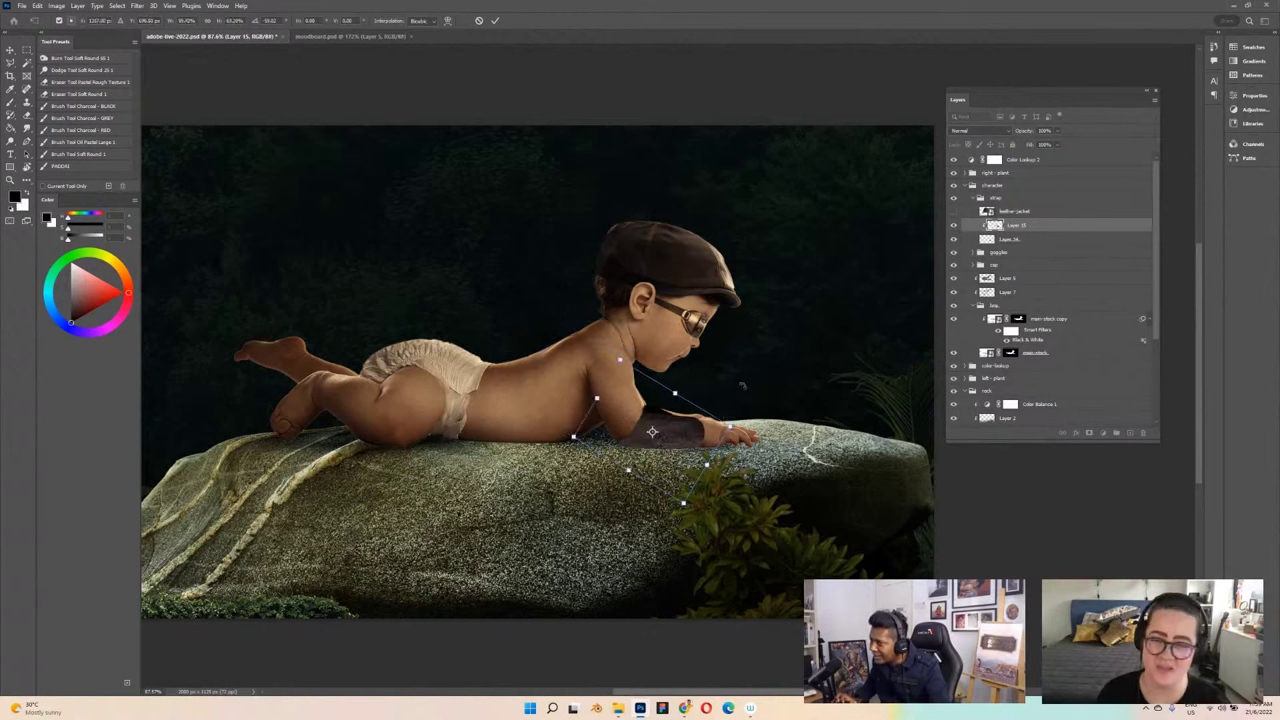
drag(652, 432, 650, 424)
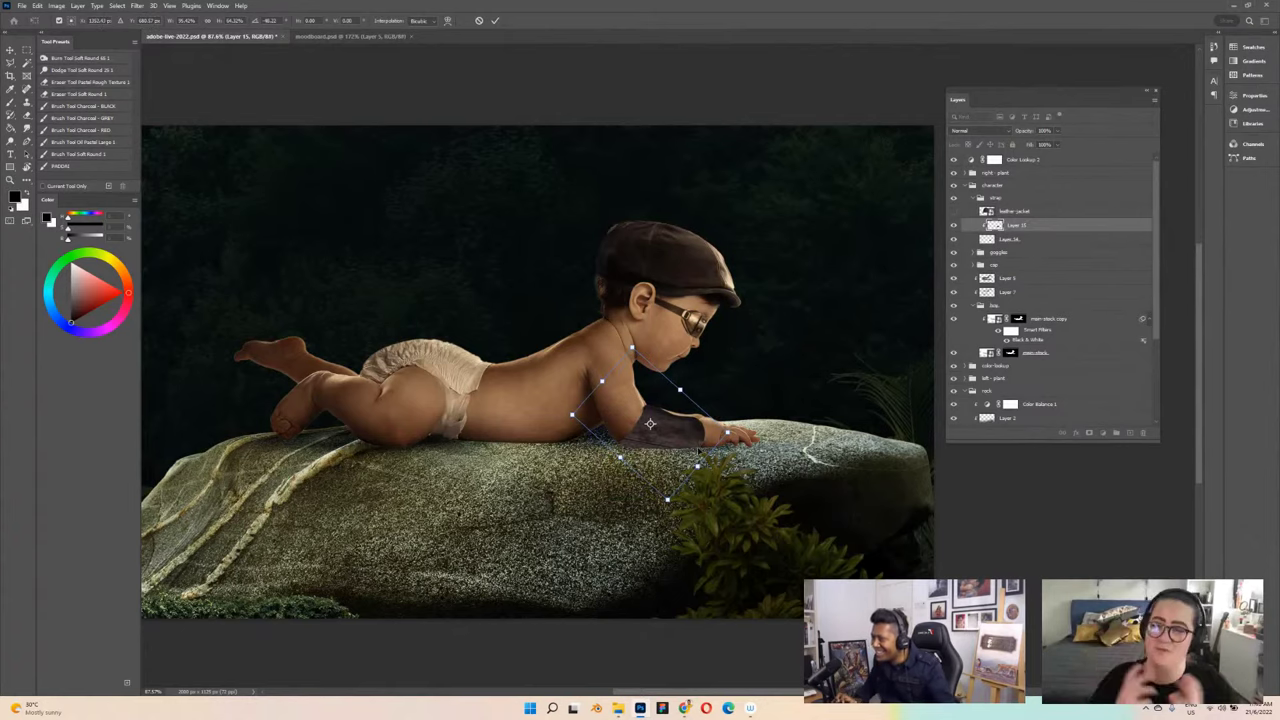
scroll(650, 424, up, 1)
scroll(698, 452, up, 3)
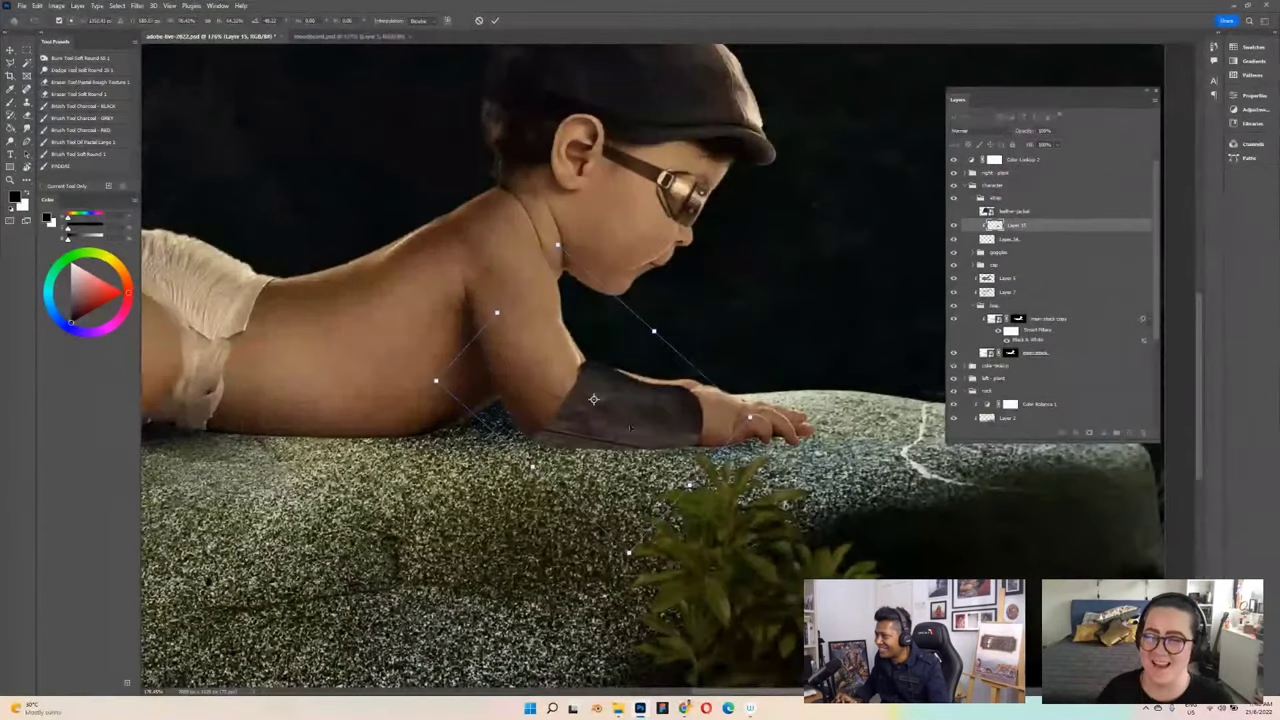
drag(767, 355, 664, 415)
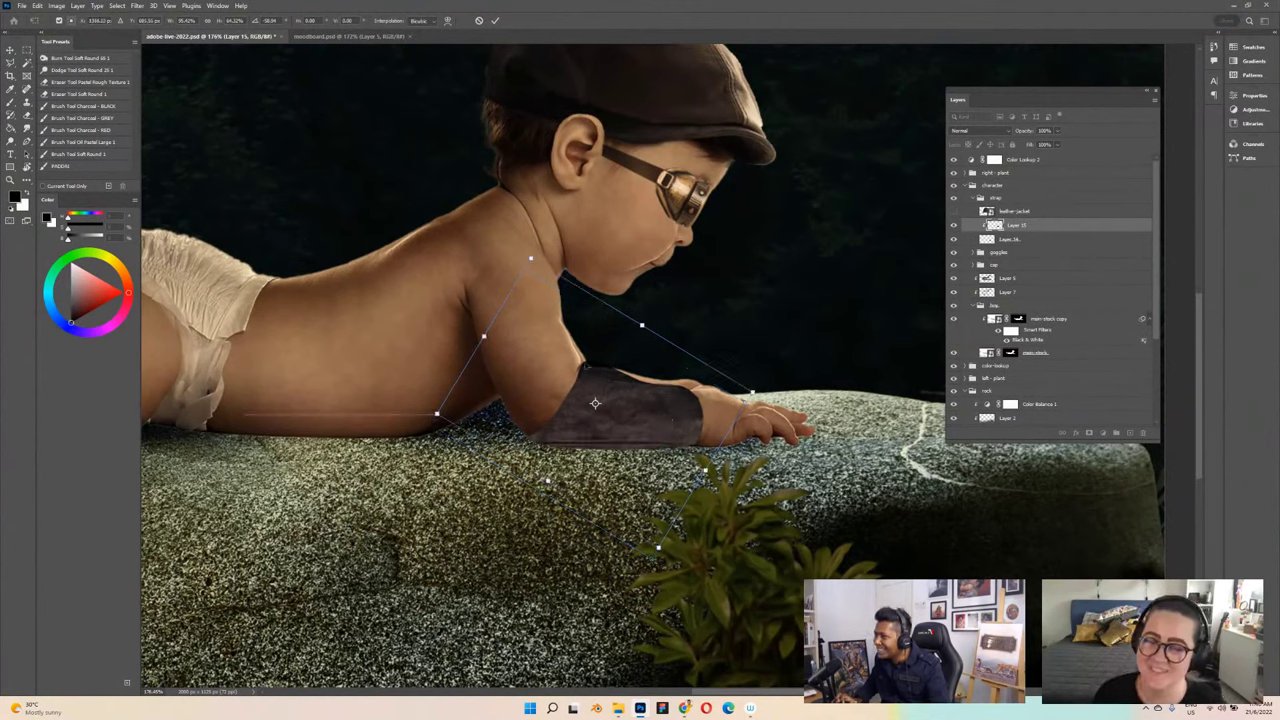
drag(790, 381, 790, 385)
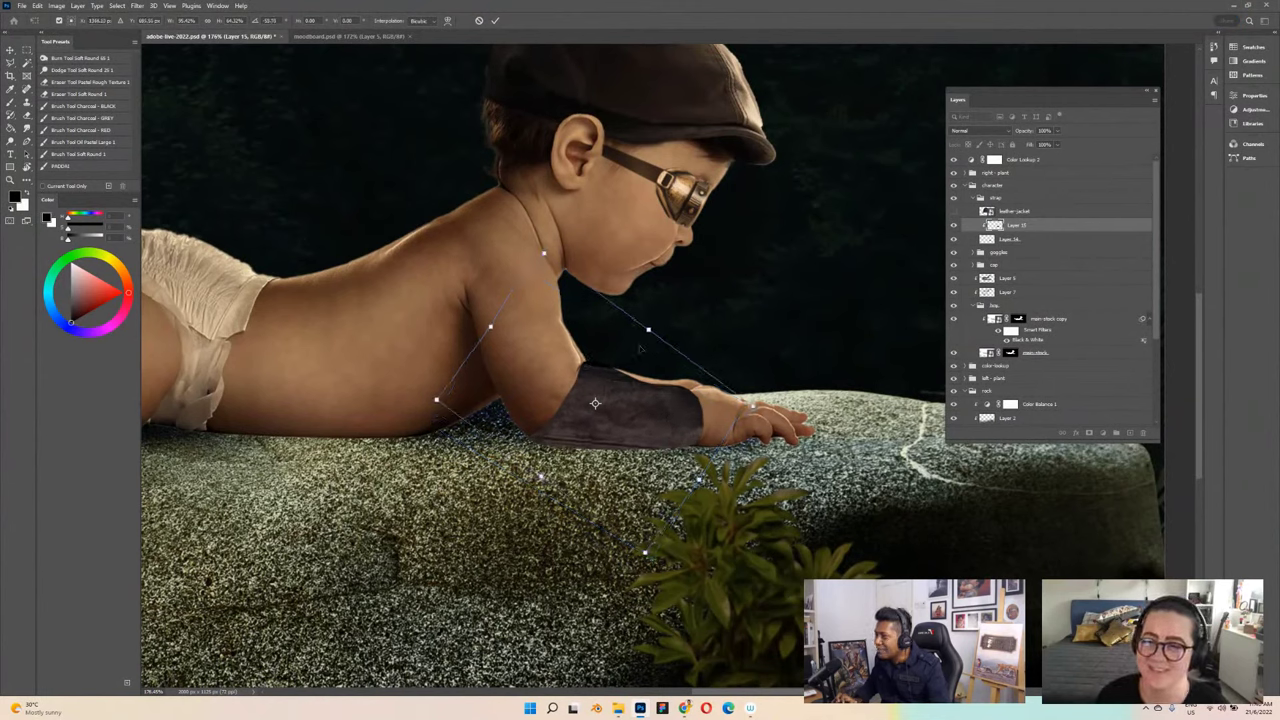
Step: Warp the strip's upper and lower edges to curve around the forearm and apply it
right_click(557, 355)
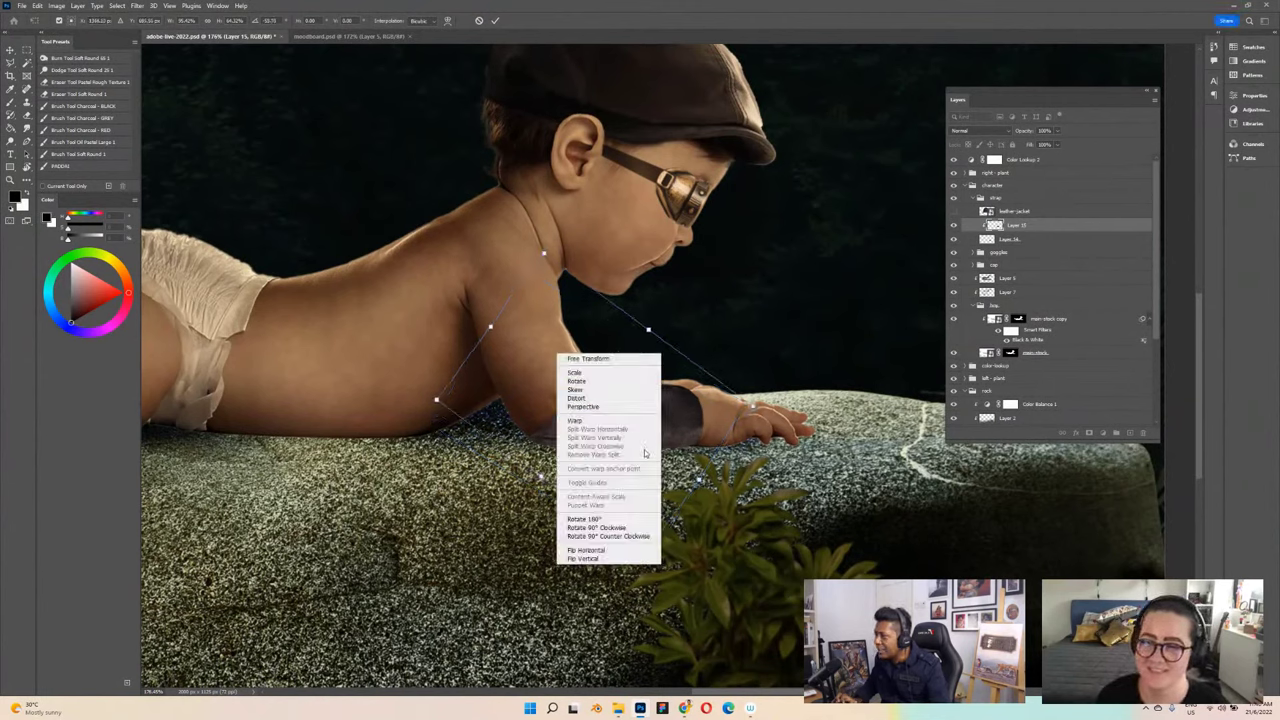
click(595, 420)
drag(598, 300, 600, 295)
drag(597, 452, 575, 442)
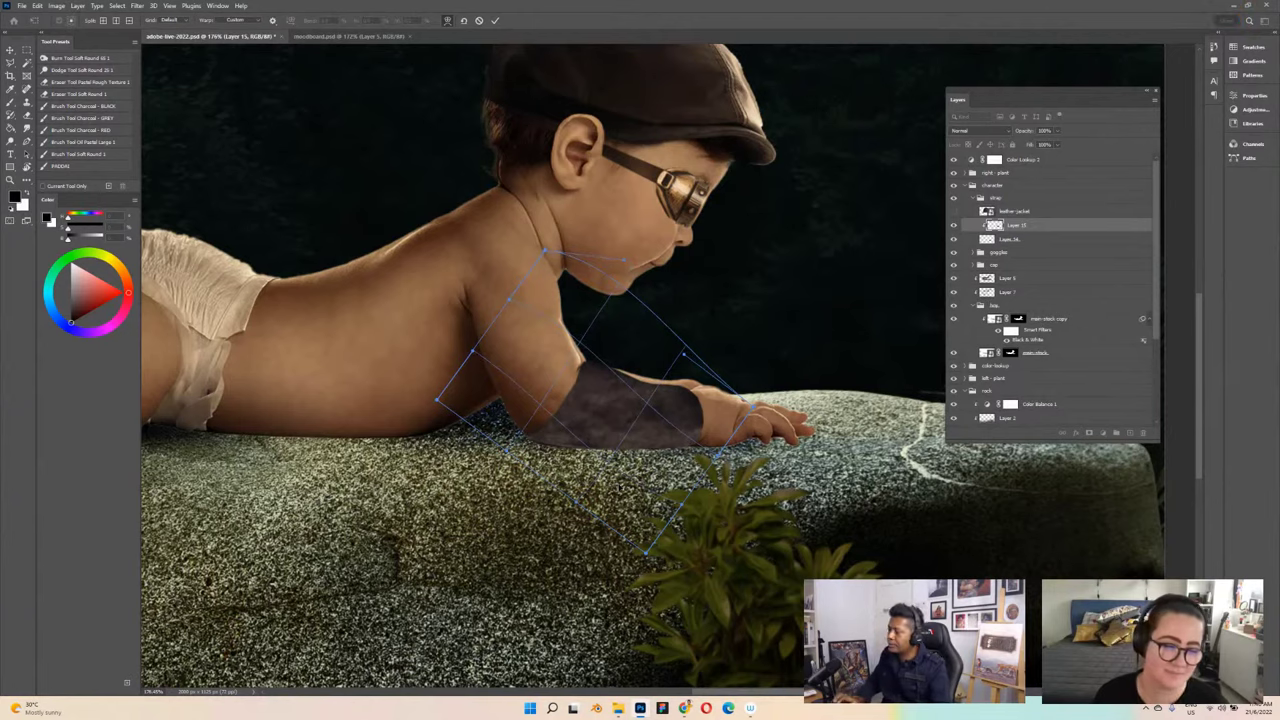
key(Return)
key(l)
scroll(604, 428, down, 1)
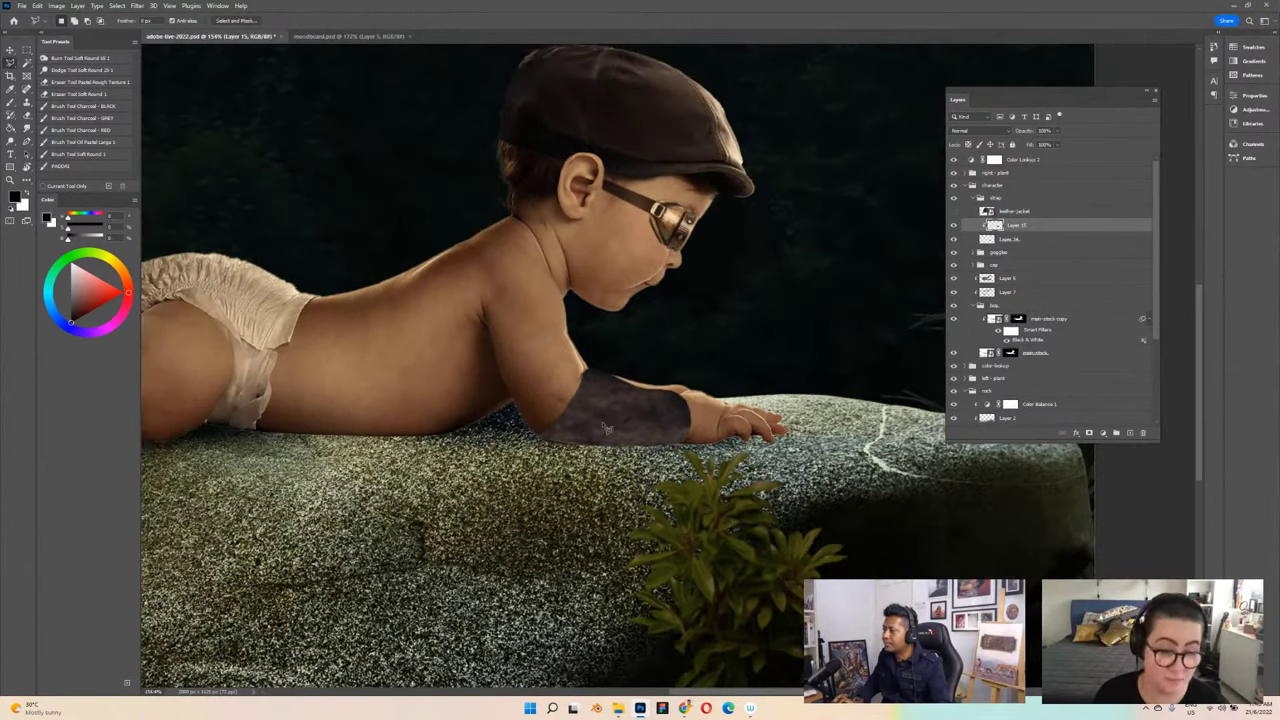
Step: Add Layer 16 clipped to the bracer strip and set its blend mode to Soft Light
scroll(604, 428, down, 1)
key(ctrl+shift+alt+n)
key(ctrl+s)
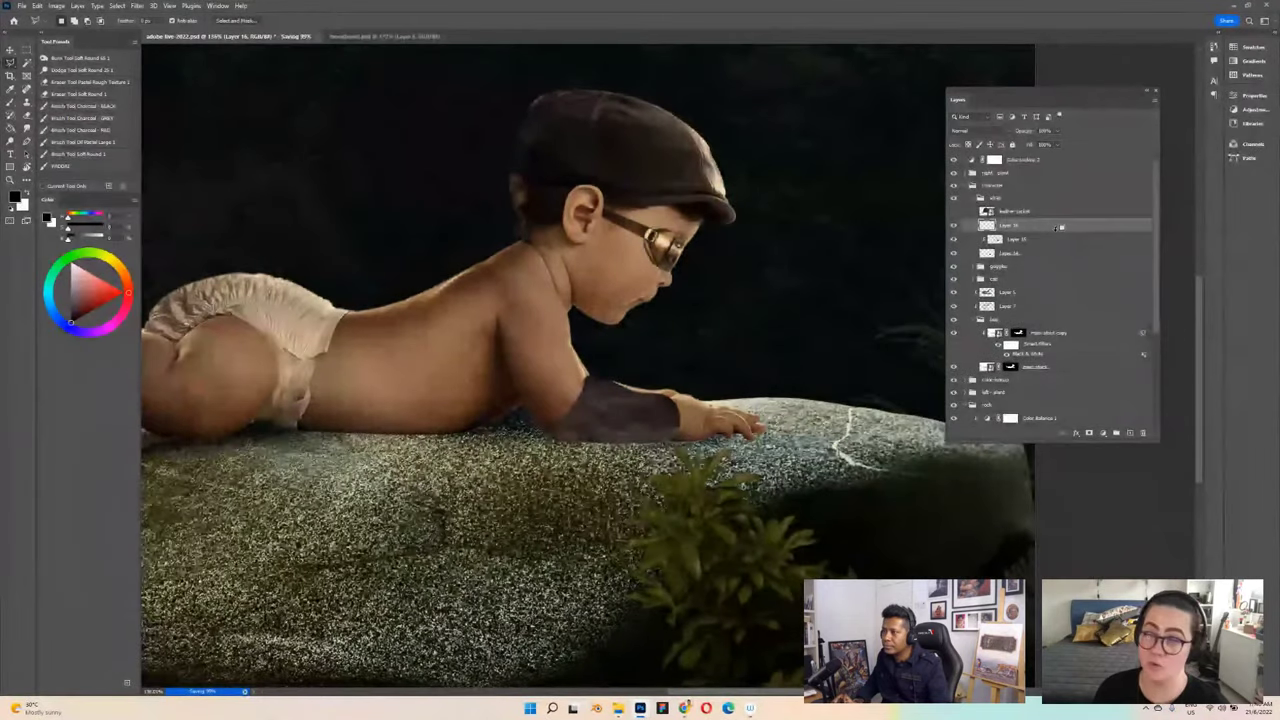
alt+click(1058, 231)
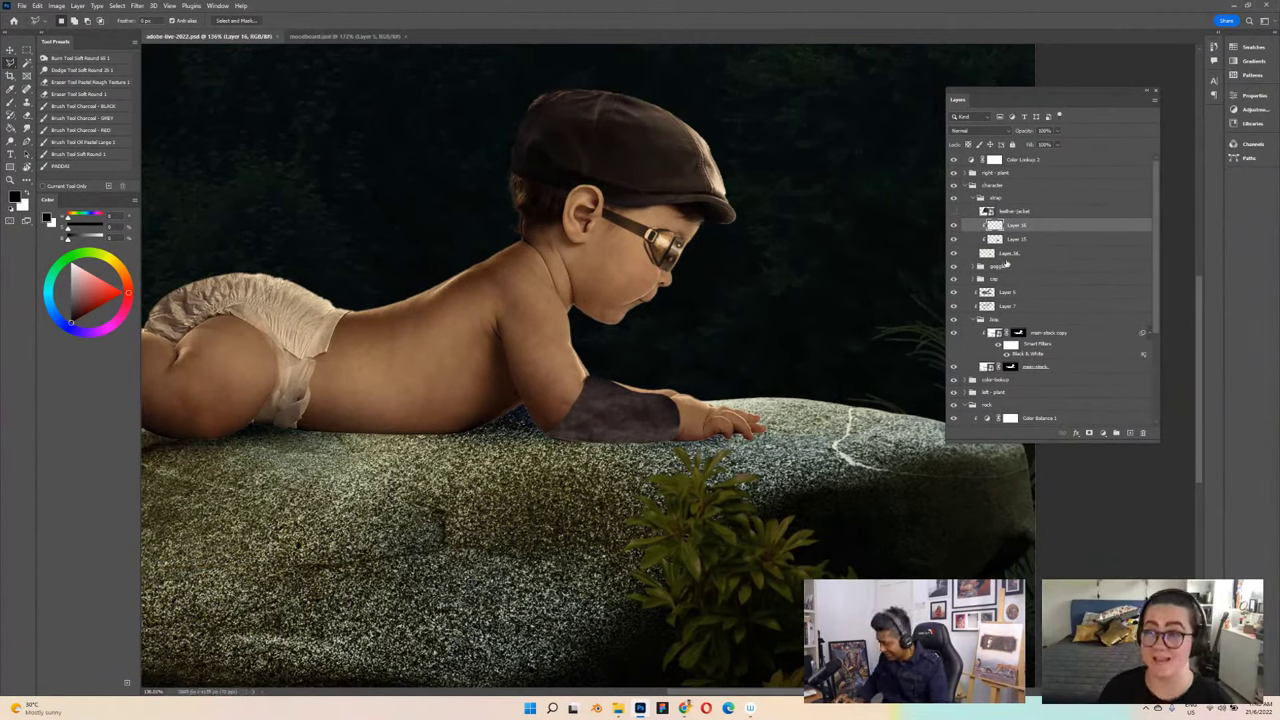
key(b)
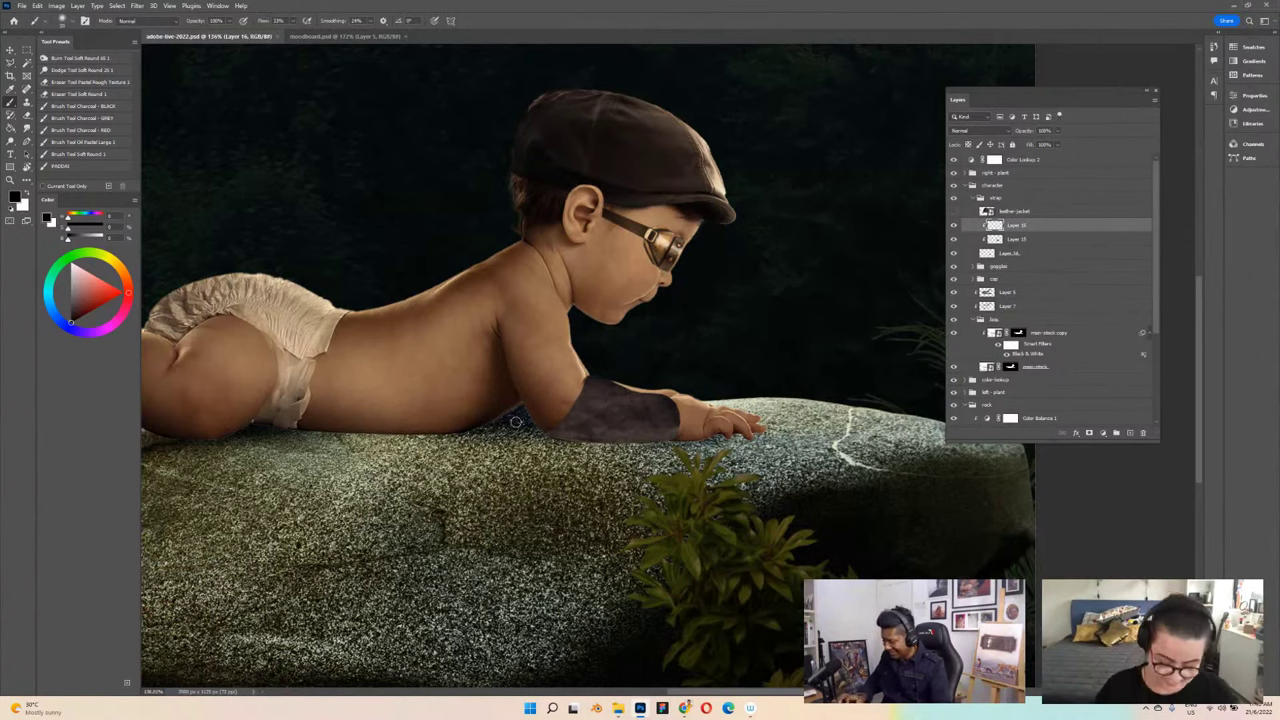
click(968, 130)
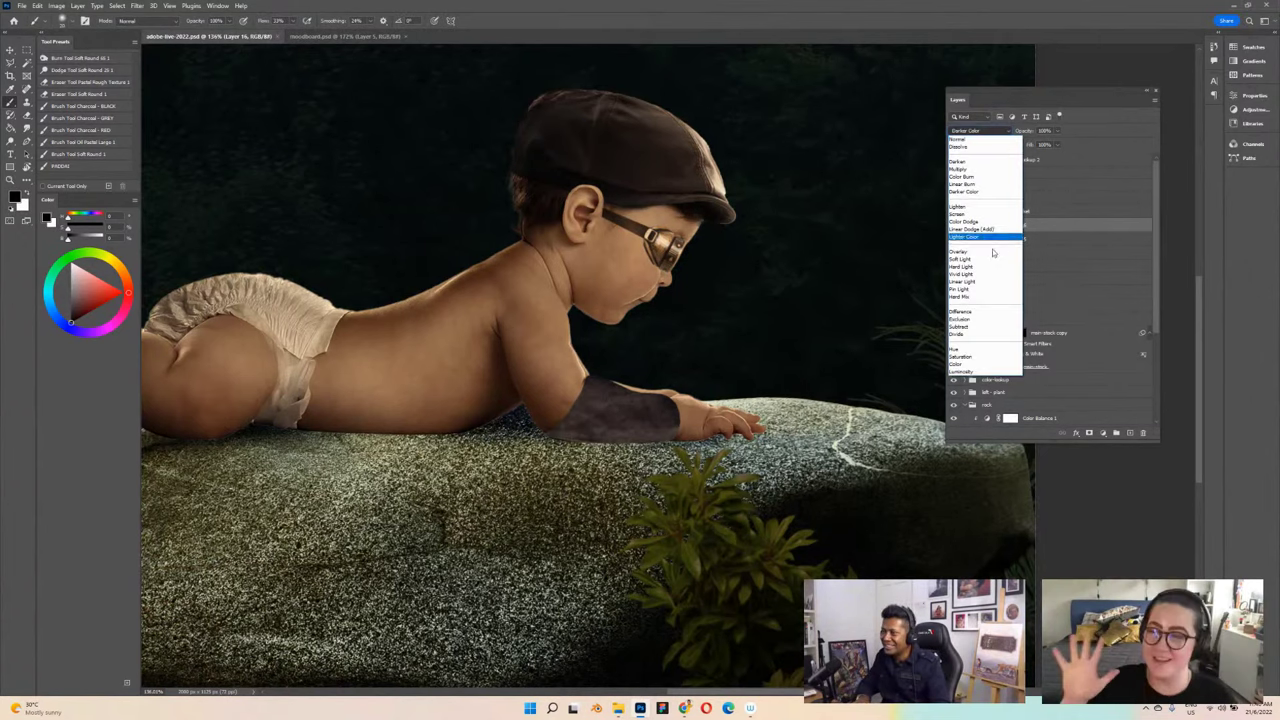
click(975, 257)
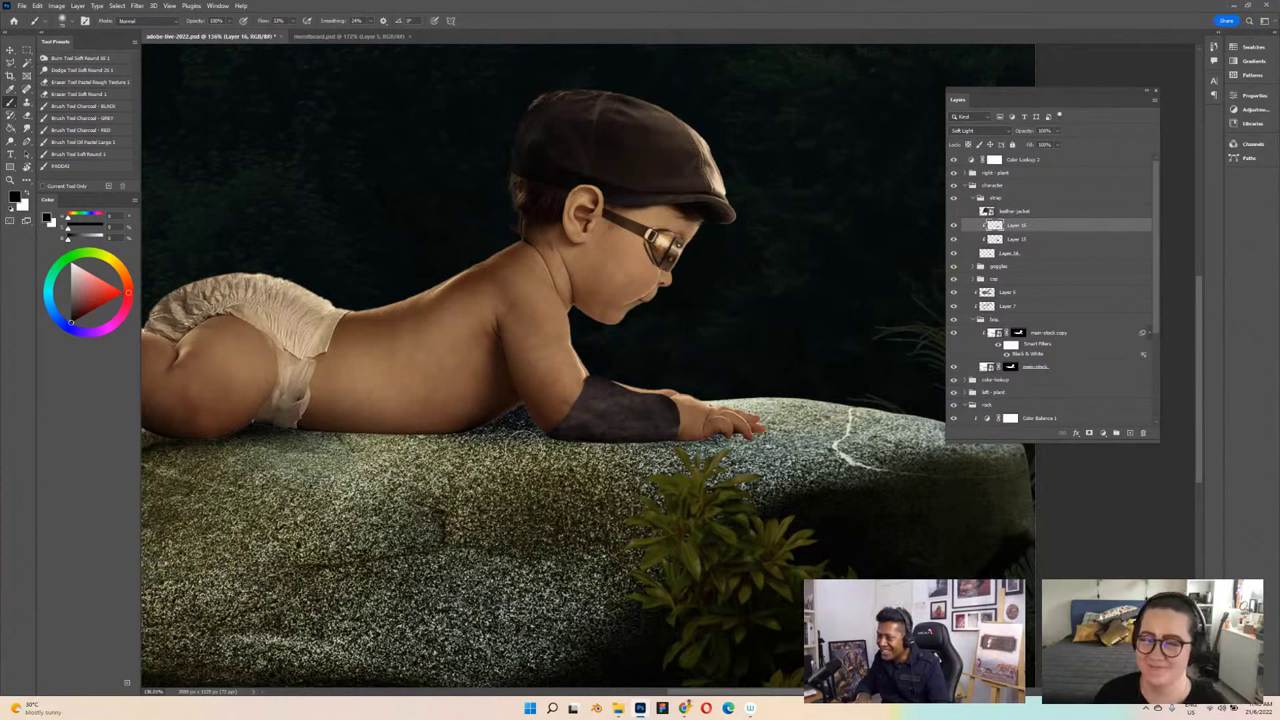
Step: Add an empty Layer 17 above bracer Layer 15, select Layer 16, and save the composite
click(1075, 241)
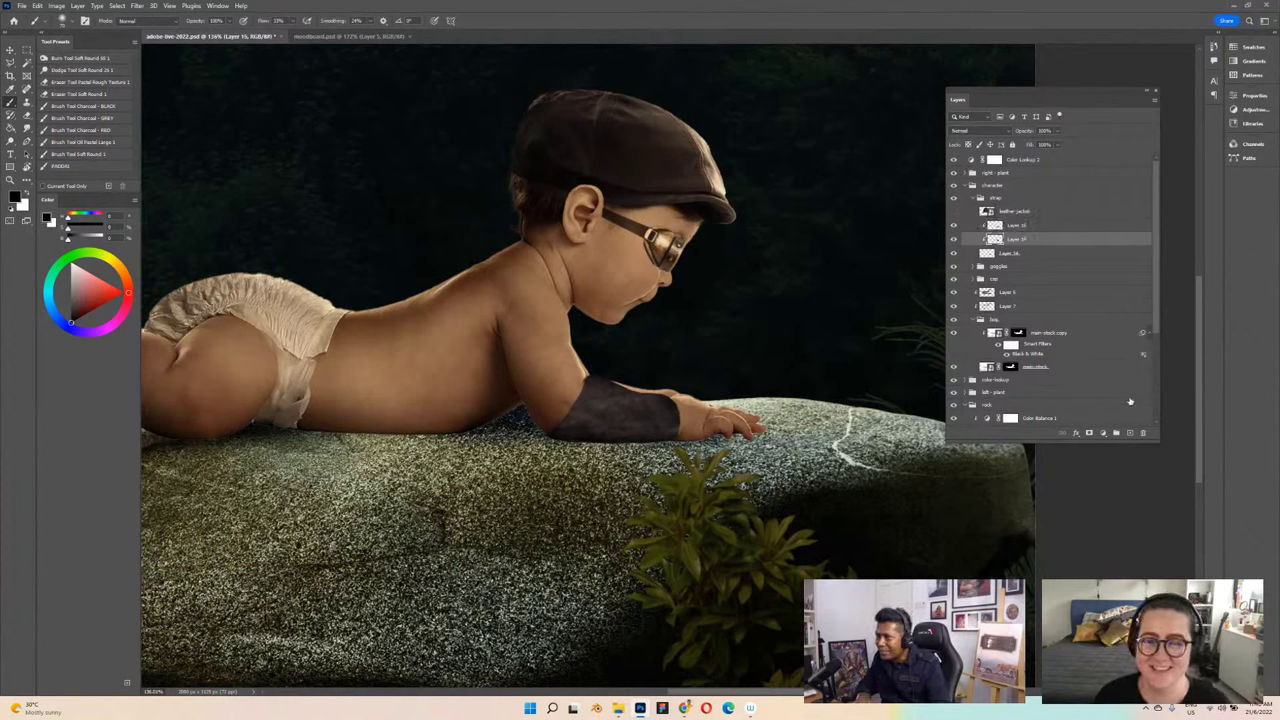
click(1130, 433)
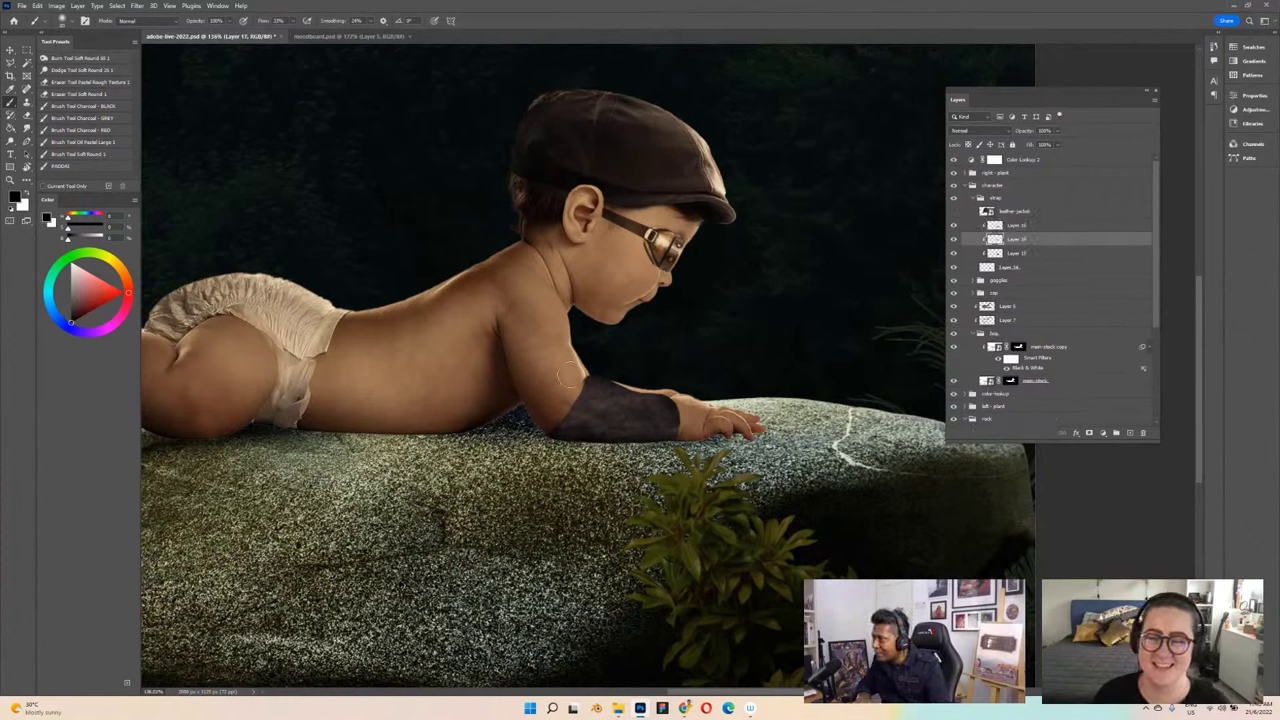
scroll(583, 345, up, 2)
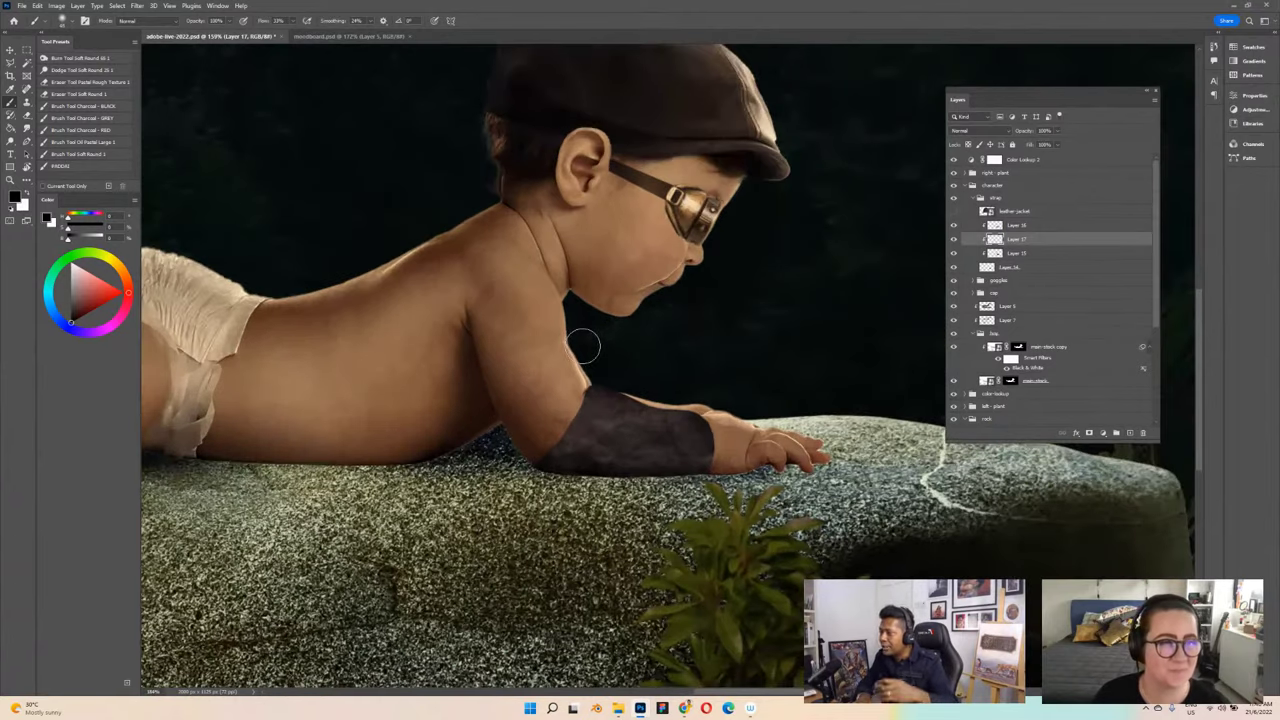
scroll(583, 345, up, 2)
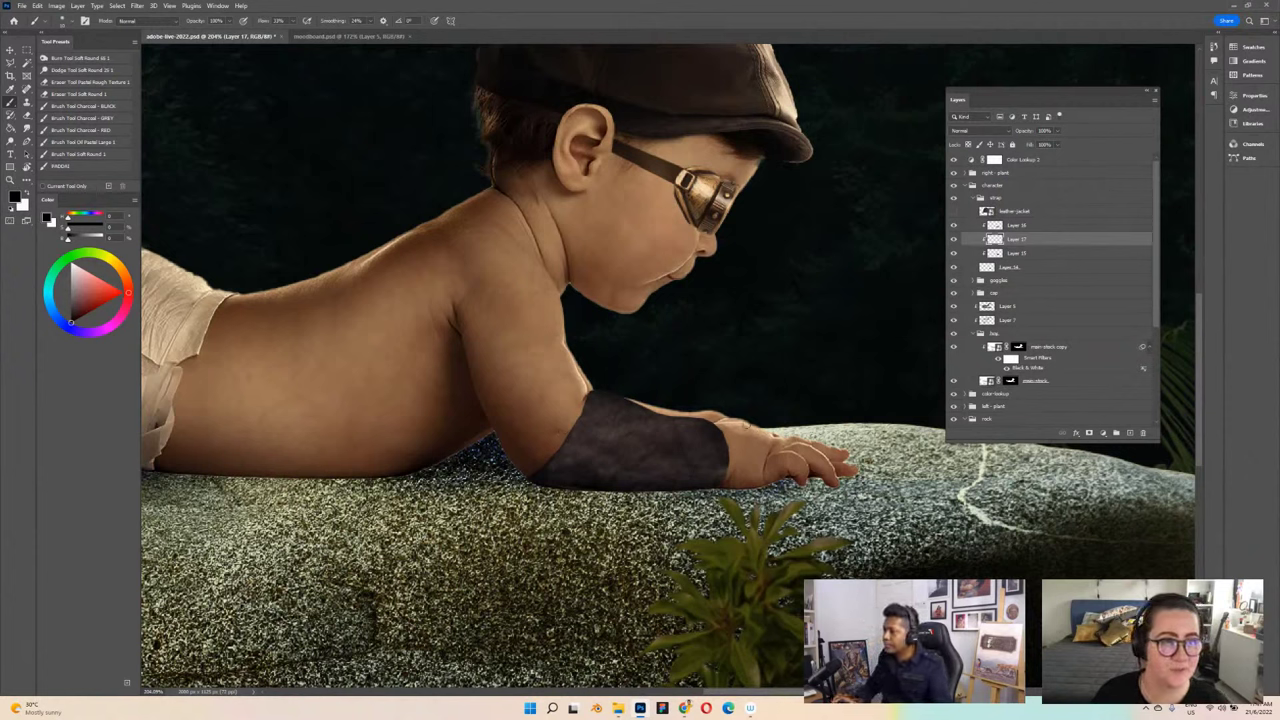
click(1019, 269)
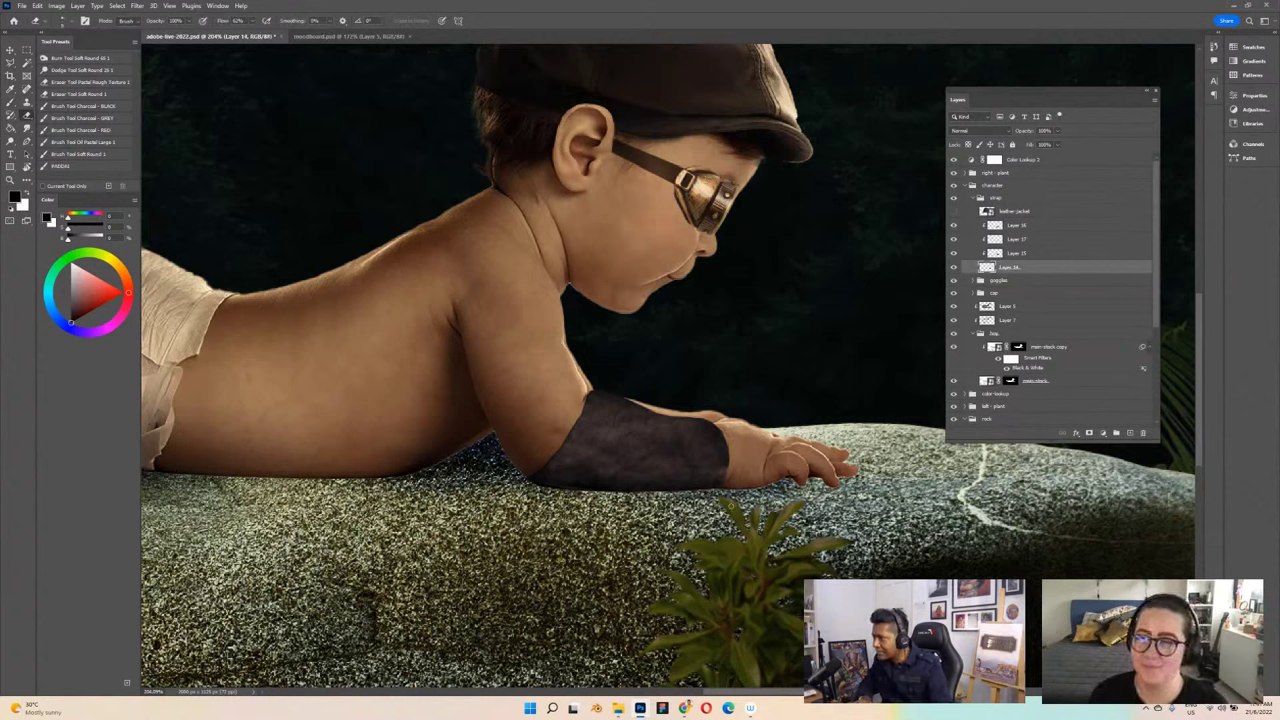
key(ctrl+s)
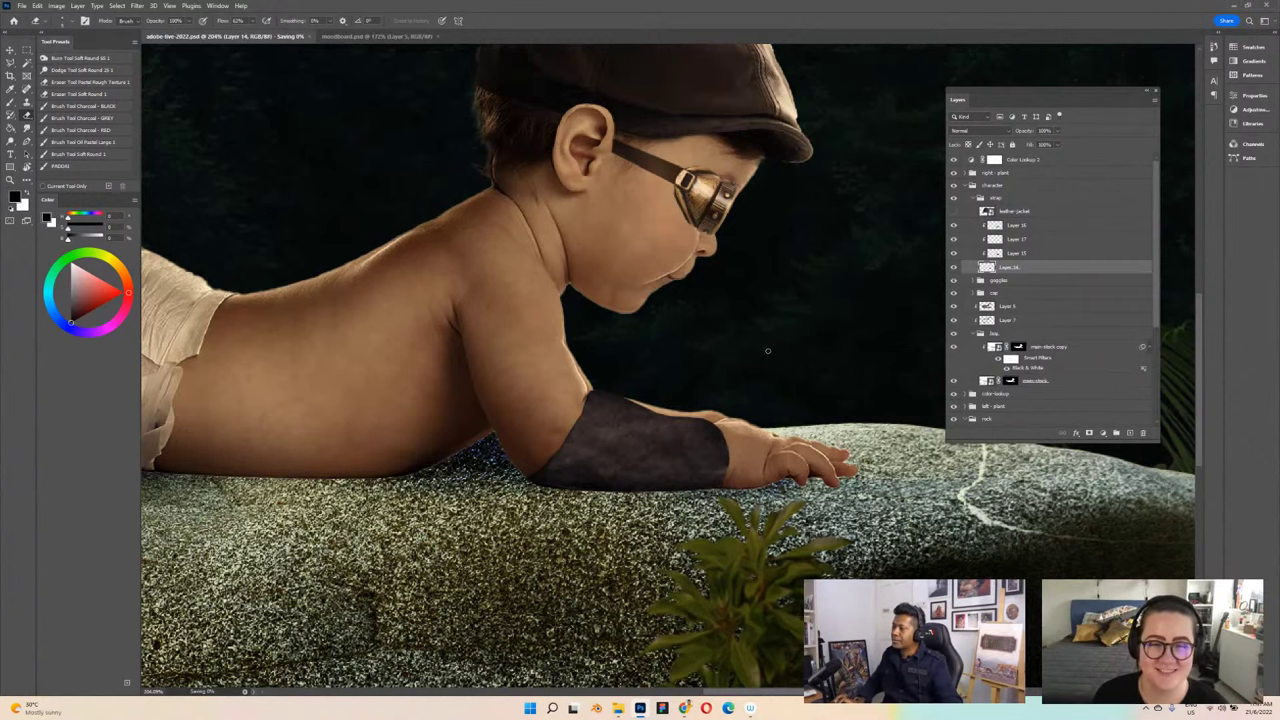
scroll(768, 350, down, 3)
Step: Add a new layer above Layer 18, outline the forearm band, and fill it with dark colour
scroll(768, 350, up, 2)
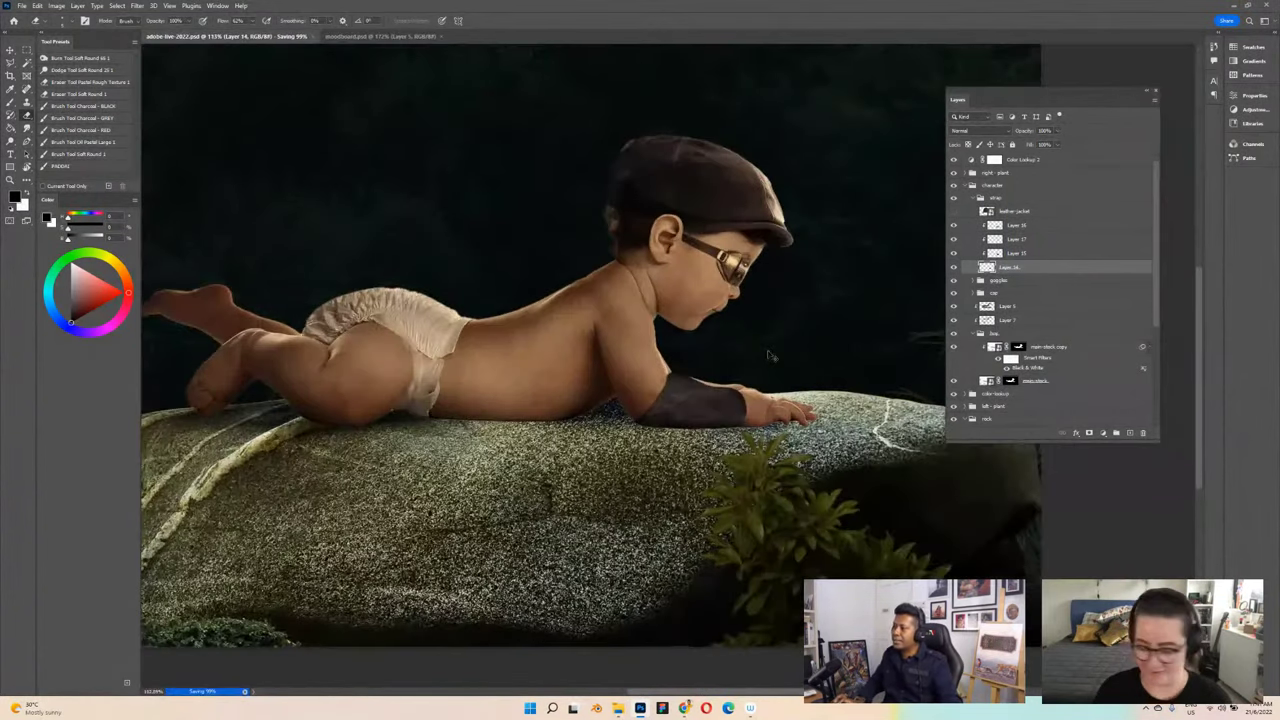
scroll(768, 350, down, 2)
scroll(768, 350, up, 3)
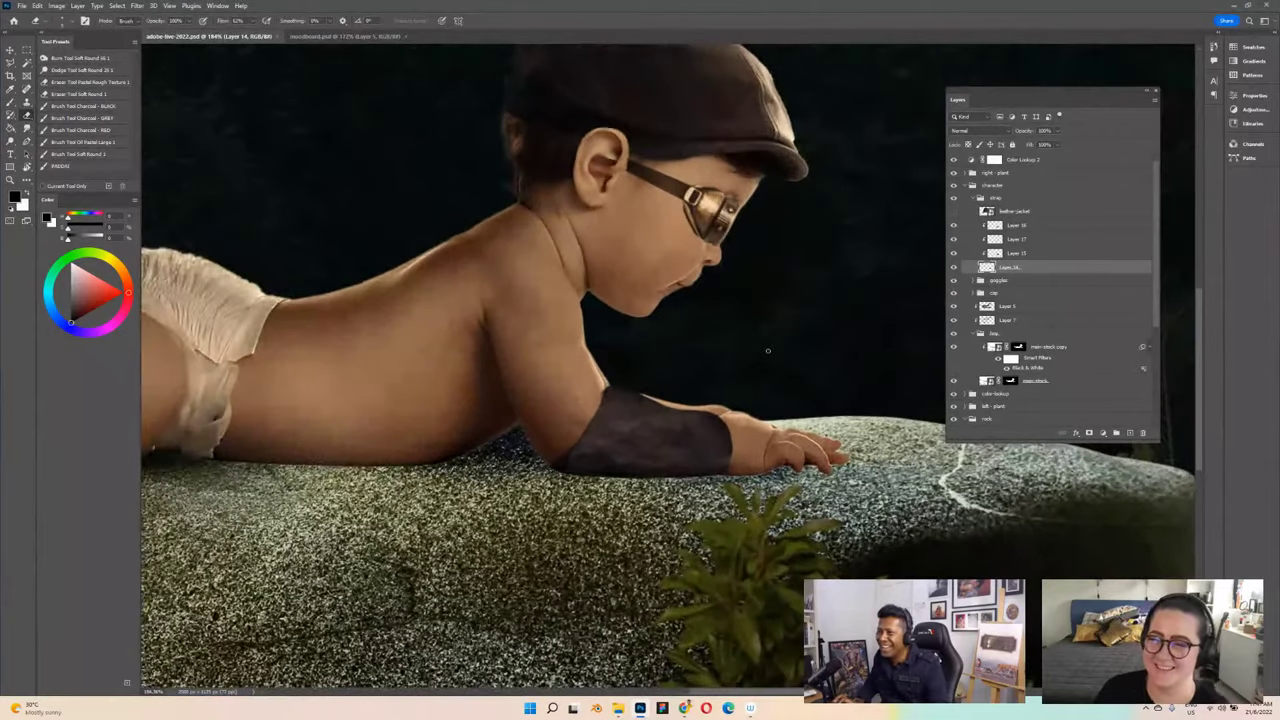
click(1032, 229)
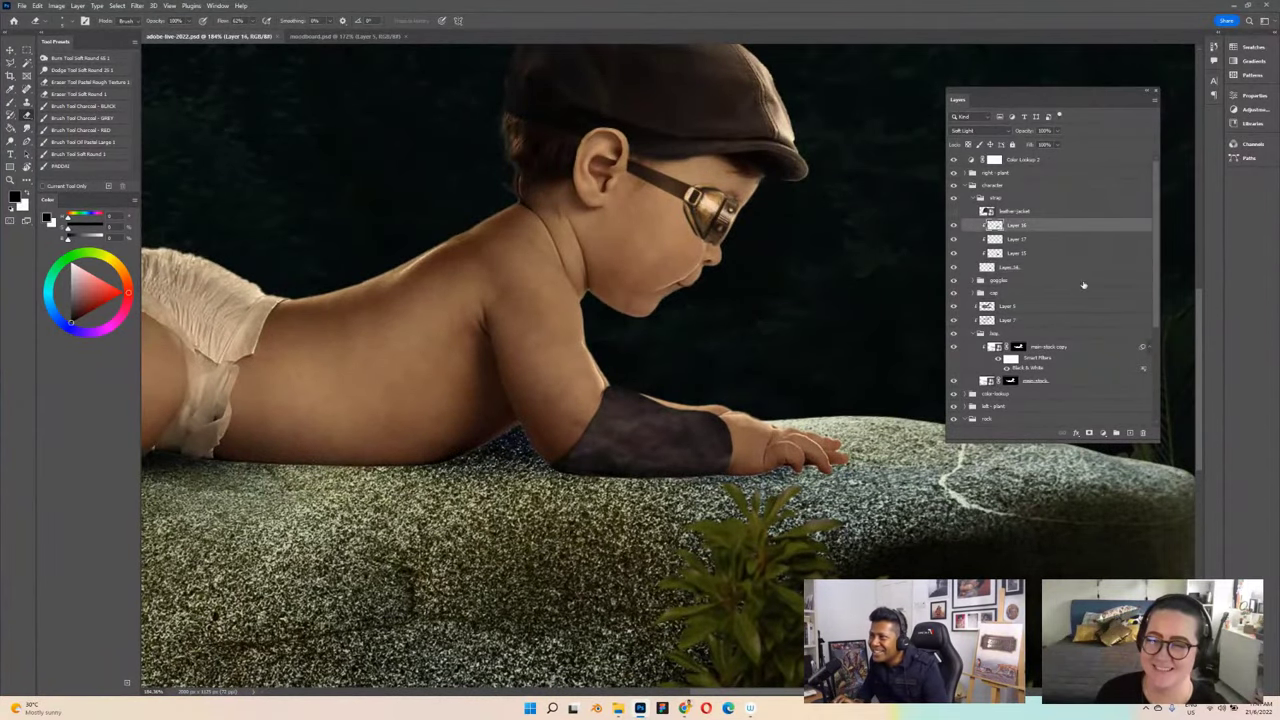
click(1124, 434)
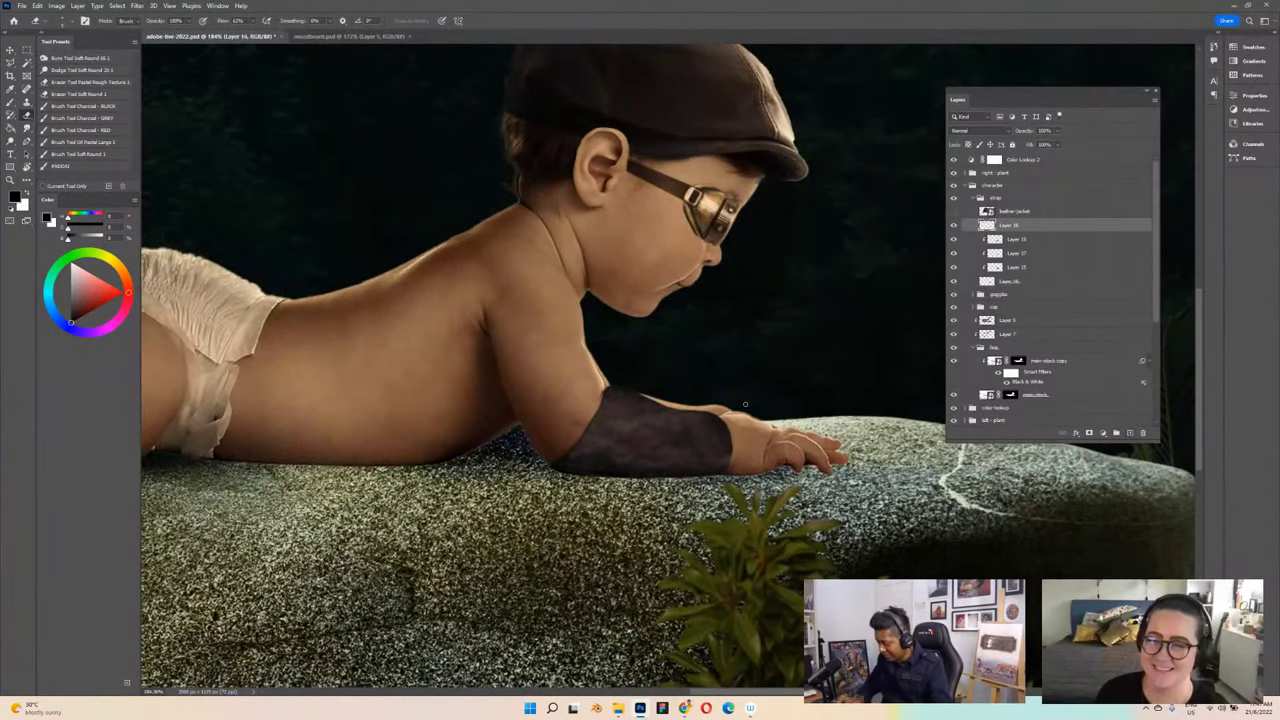
scroll(766, 272, up, 2)
key(l)
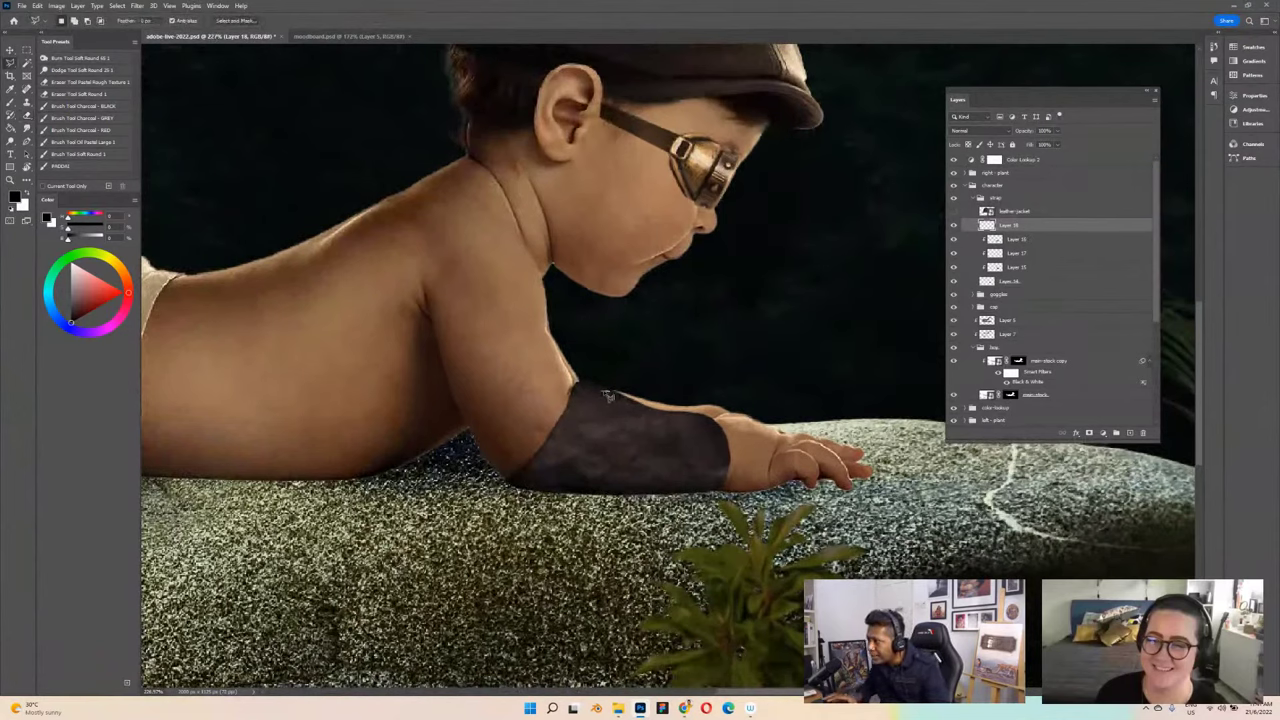
drag(601, 388, 689, 410)
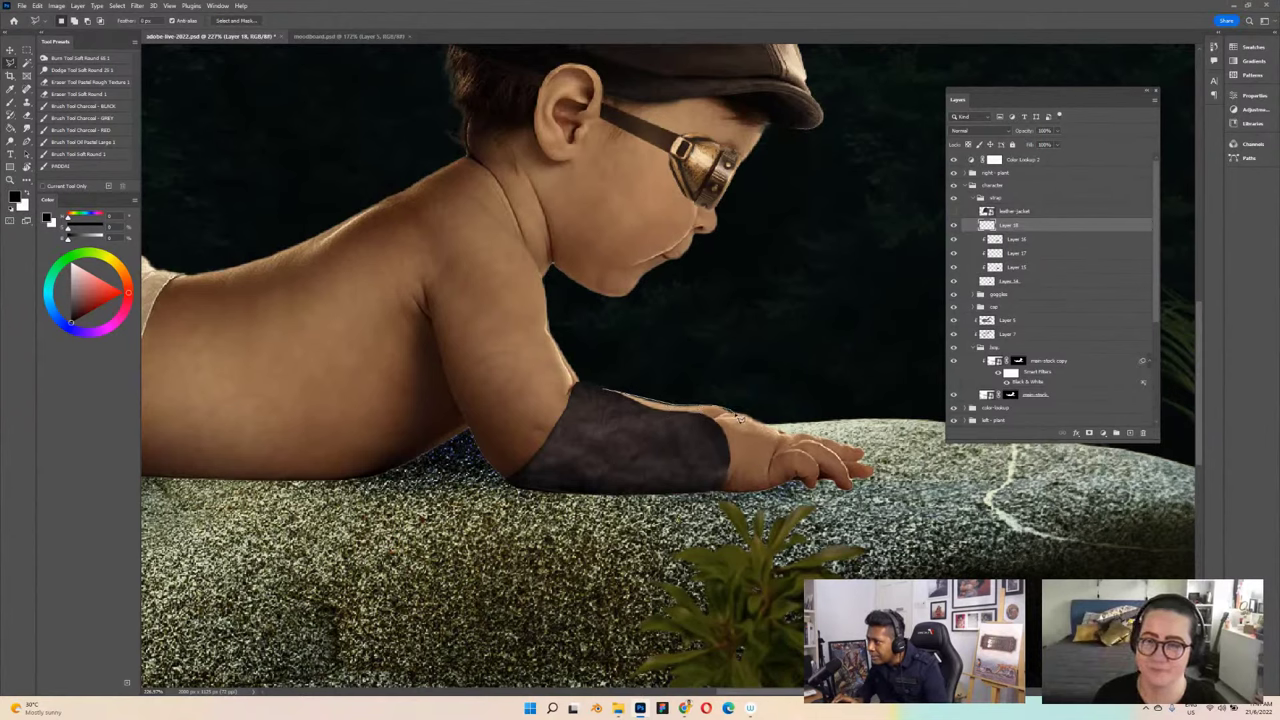
drag(717, 428, 603, 394)
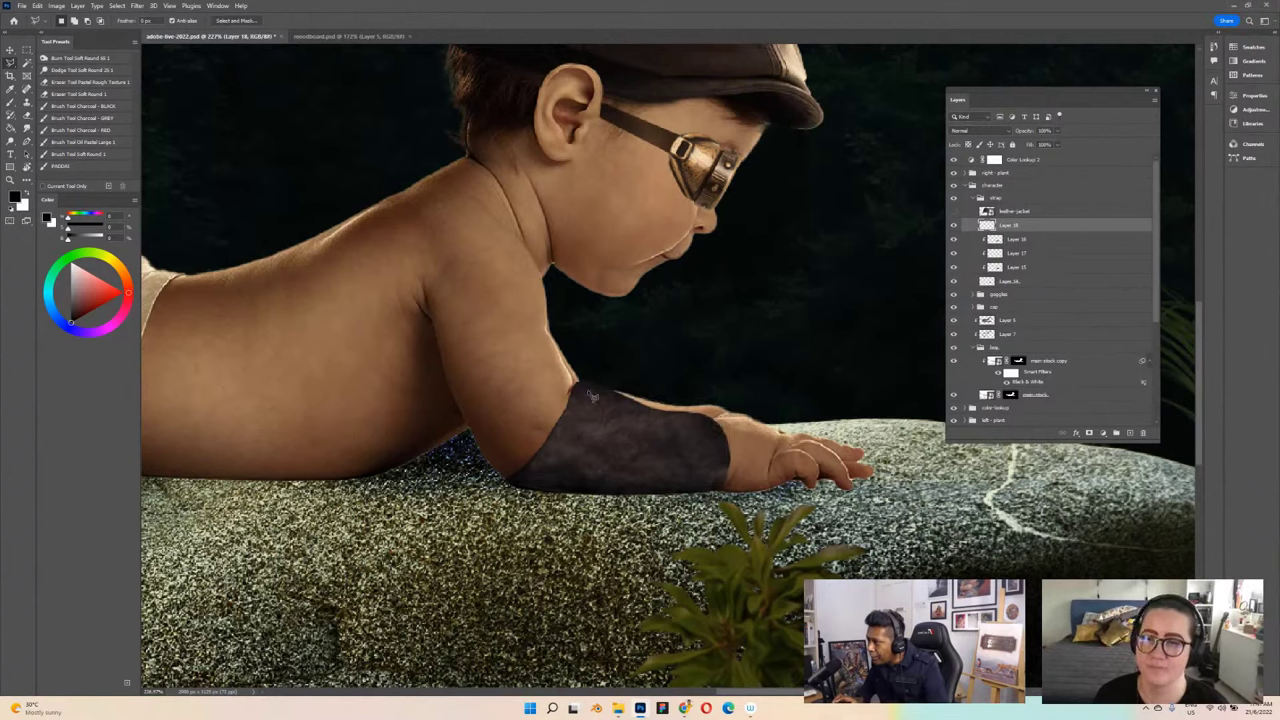
key(g)
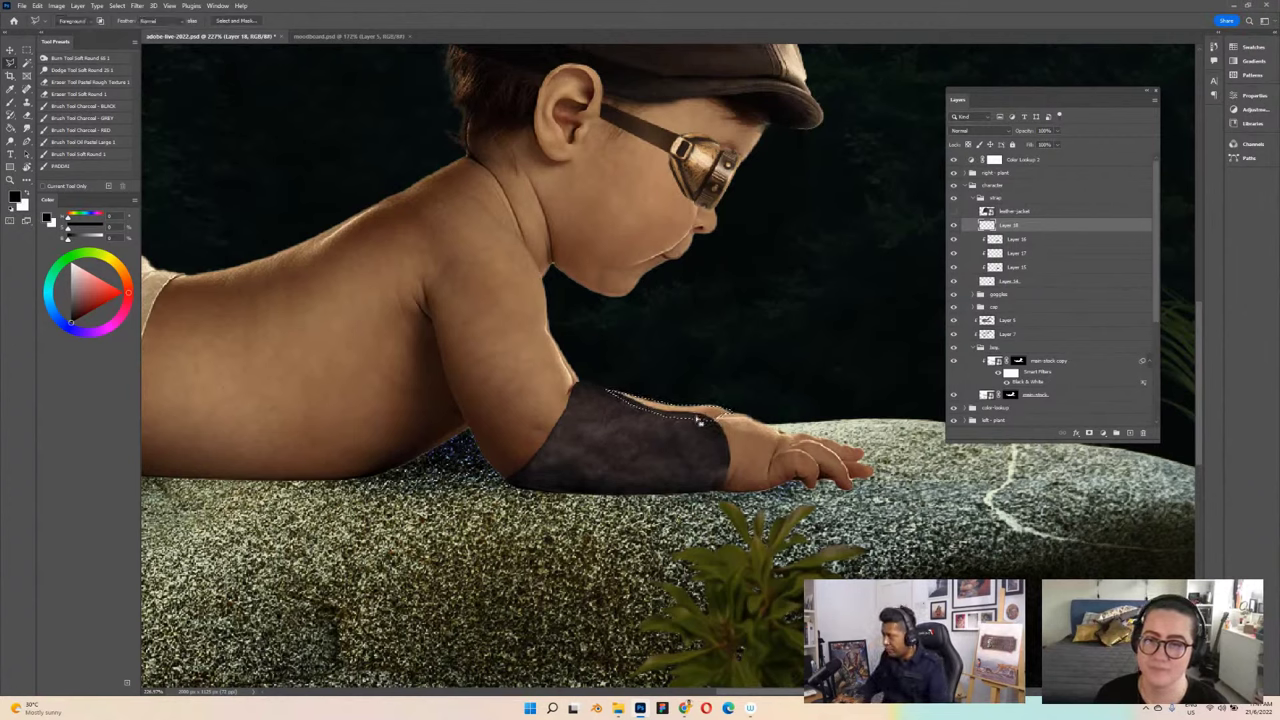
click(758, 404)
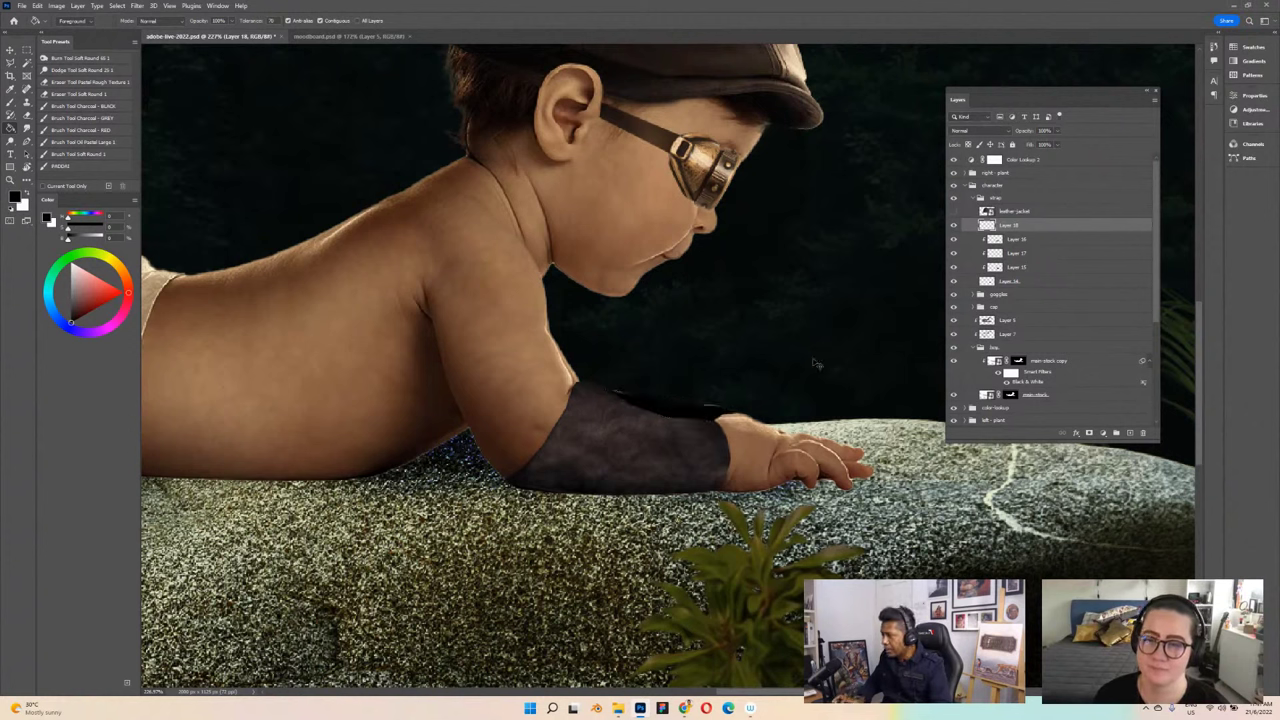
Step: Move Layer 18 below Layer 14 and toggle Layer 16's texture off and on to check the band
drag(1053, 226, 1046, 288)
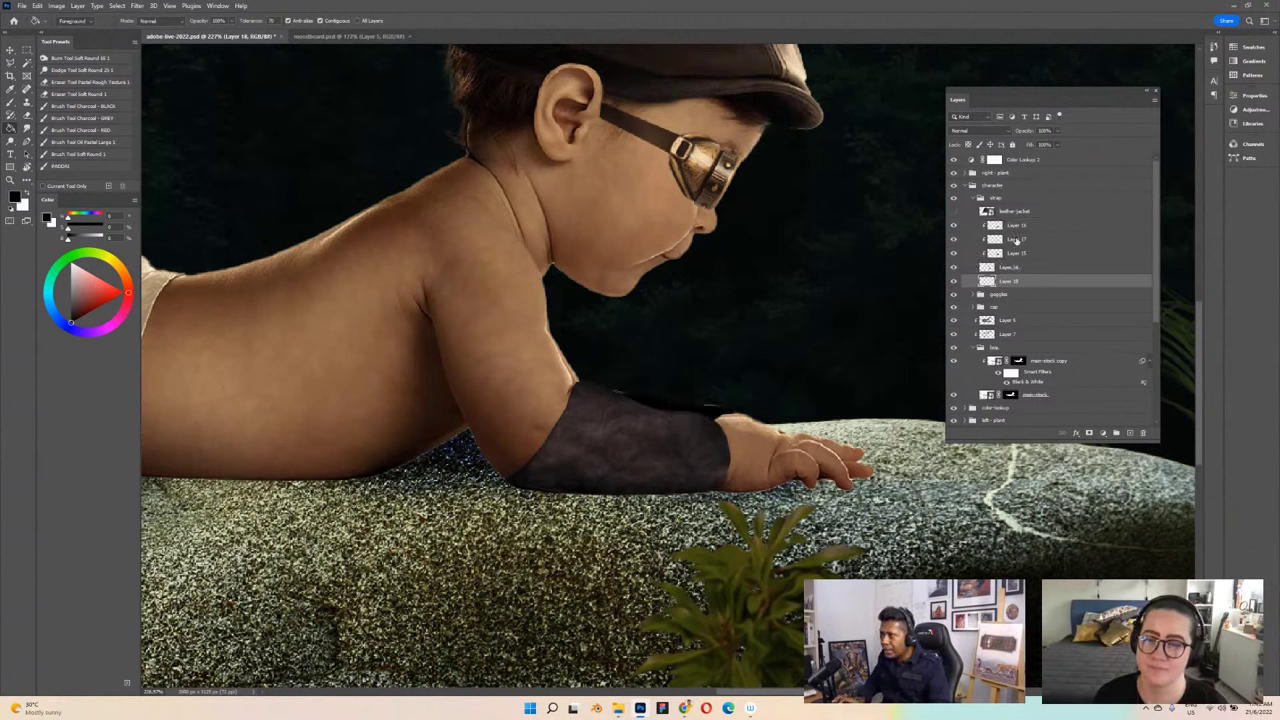
click(954, 226)
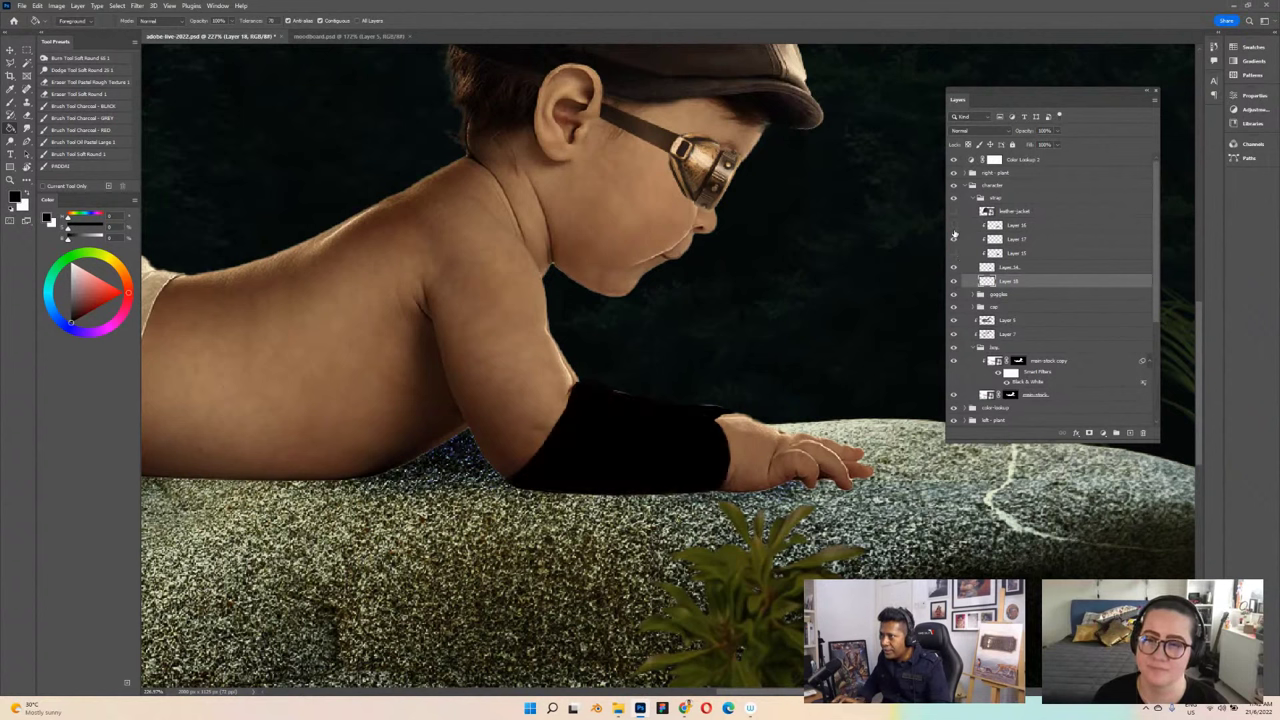
click(954, 226)
click(1024, 254)
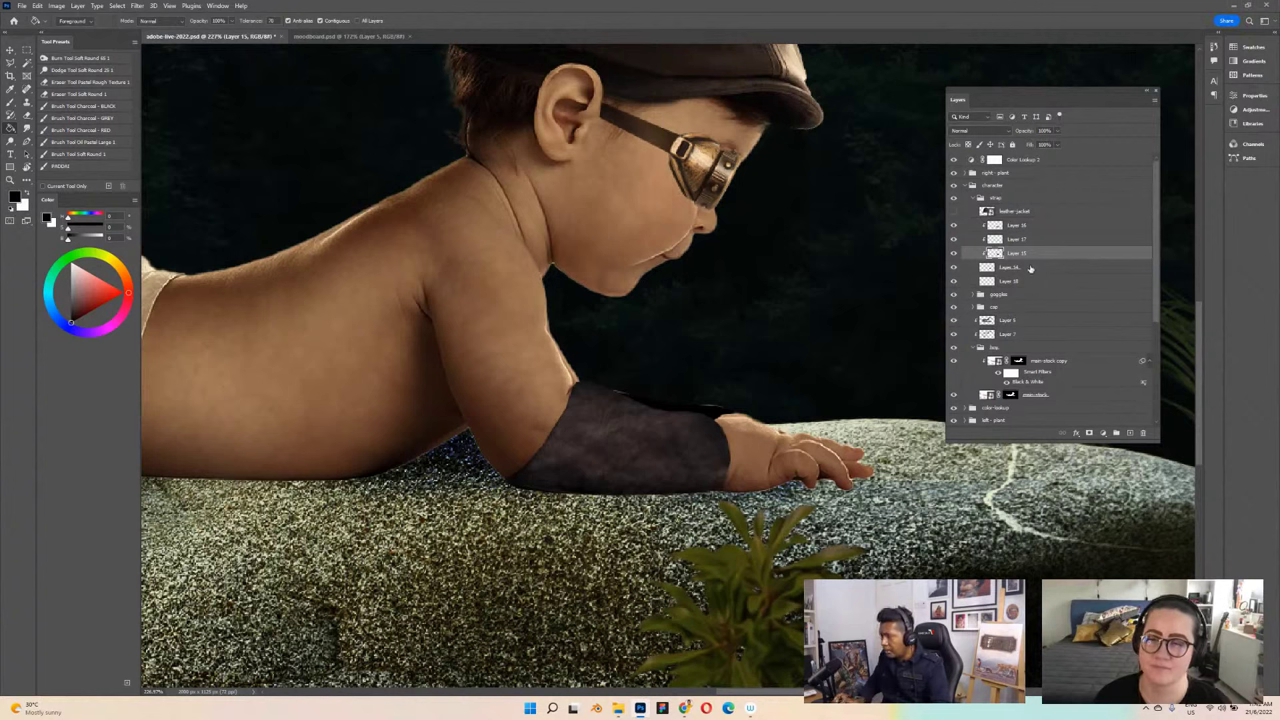
Step: Paste the texture above Layer 14, clip it to the arm band, and save
click(1040, 270)
click(1045, 283)
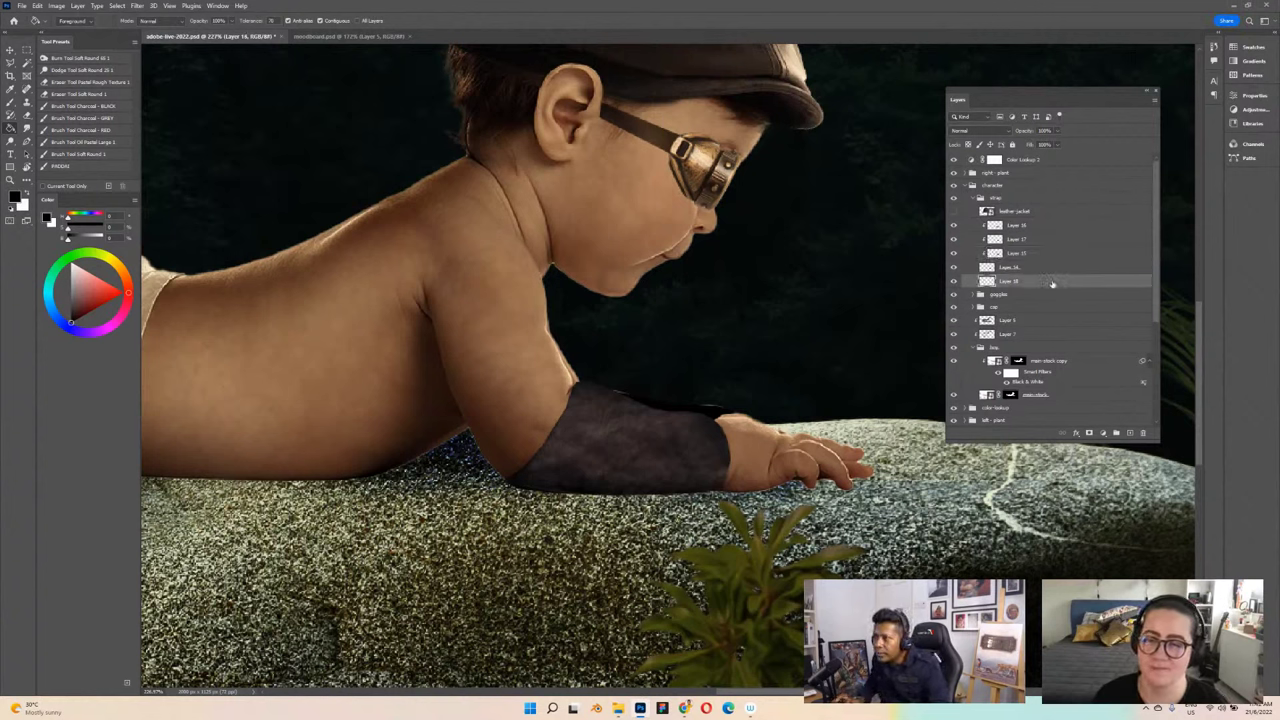
key(ctrl+v)
key(ctrl+alt+g)
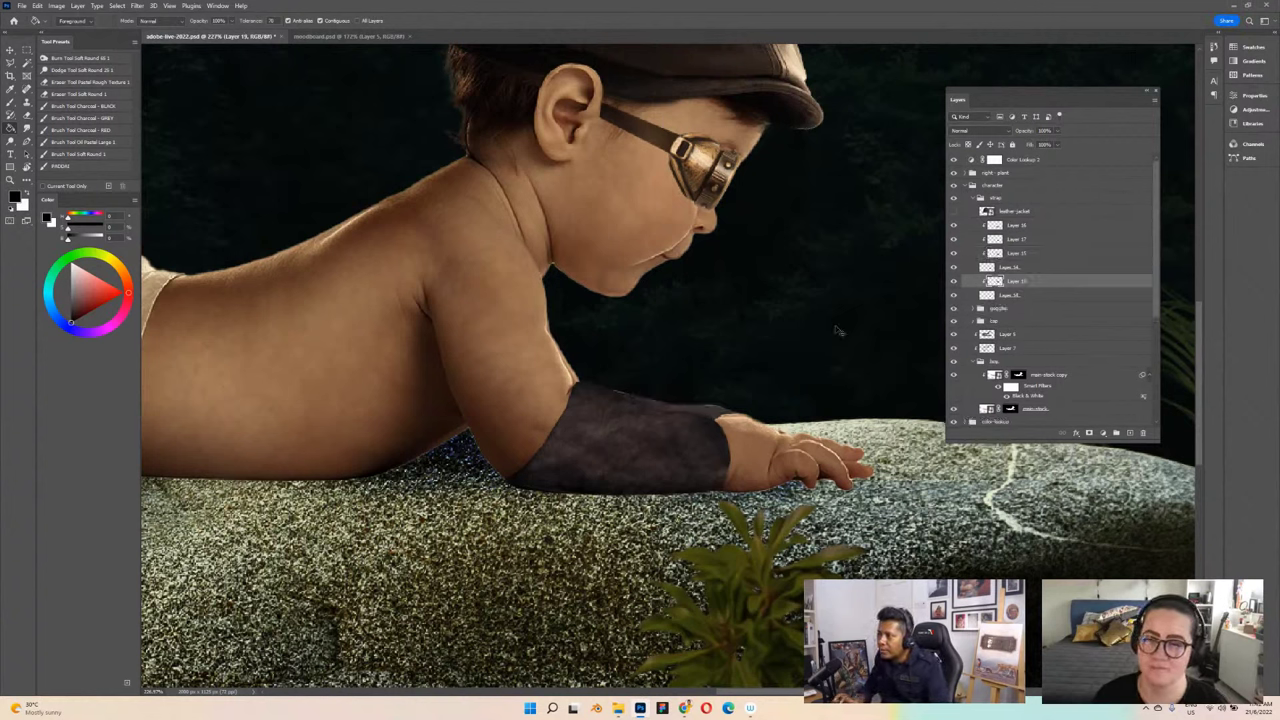
key(ctrl+t)
key(Escape)
key(ctrl+s)
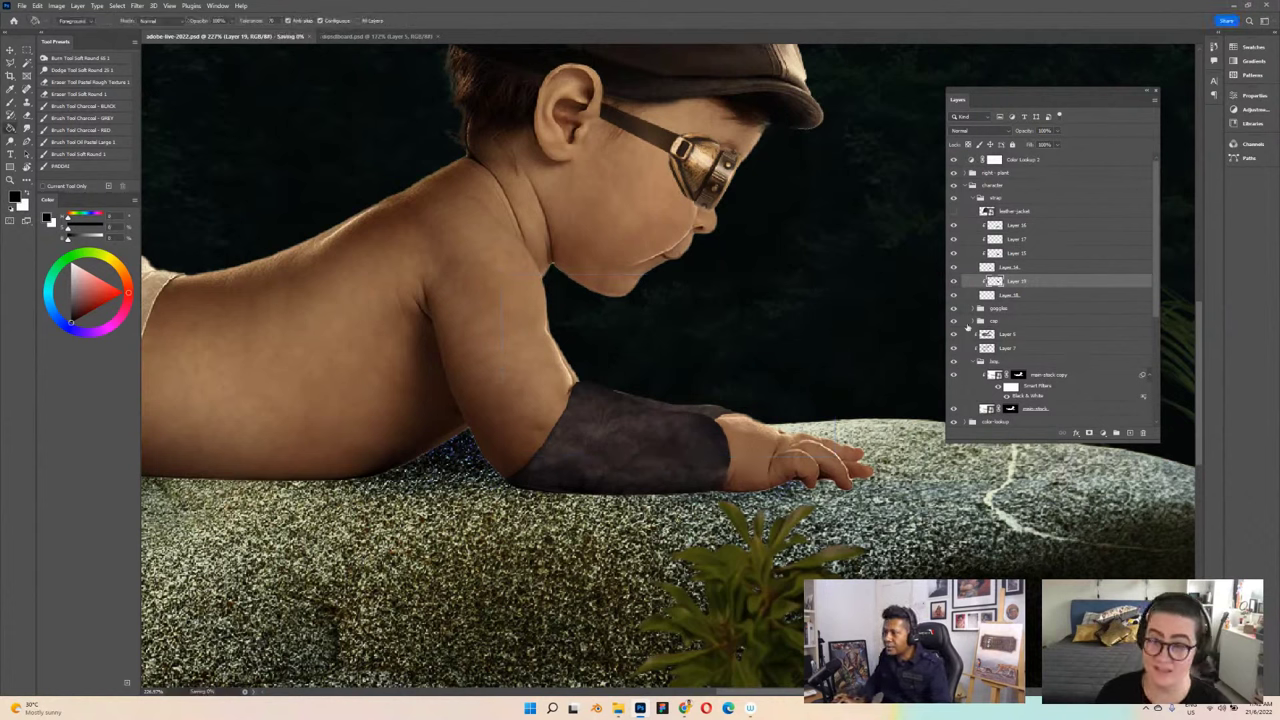
Step: Add a new empty layer clipped to the texture for painting with the Brush
click(1129, 433)
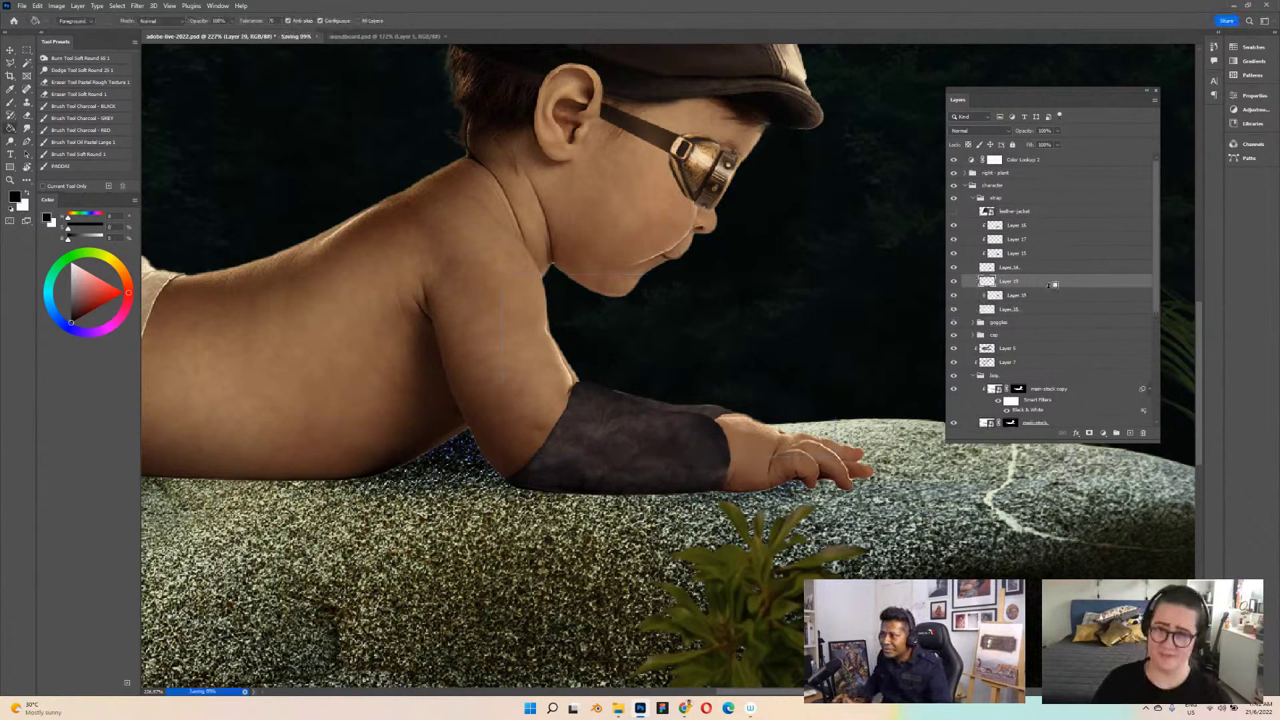
key(ctrl+alt+g)
key(b)
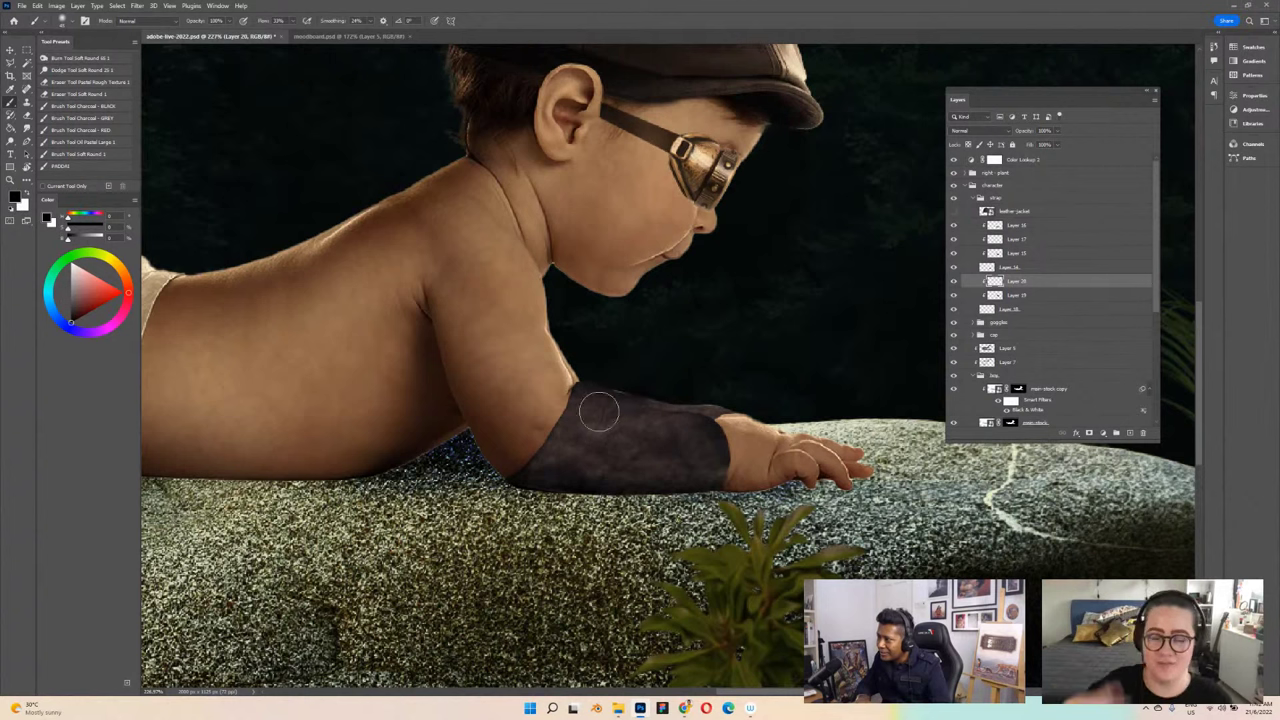
Step: Shrink the brush, select the Layer 18 texture layer, and save
key([)
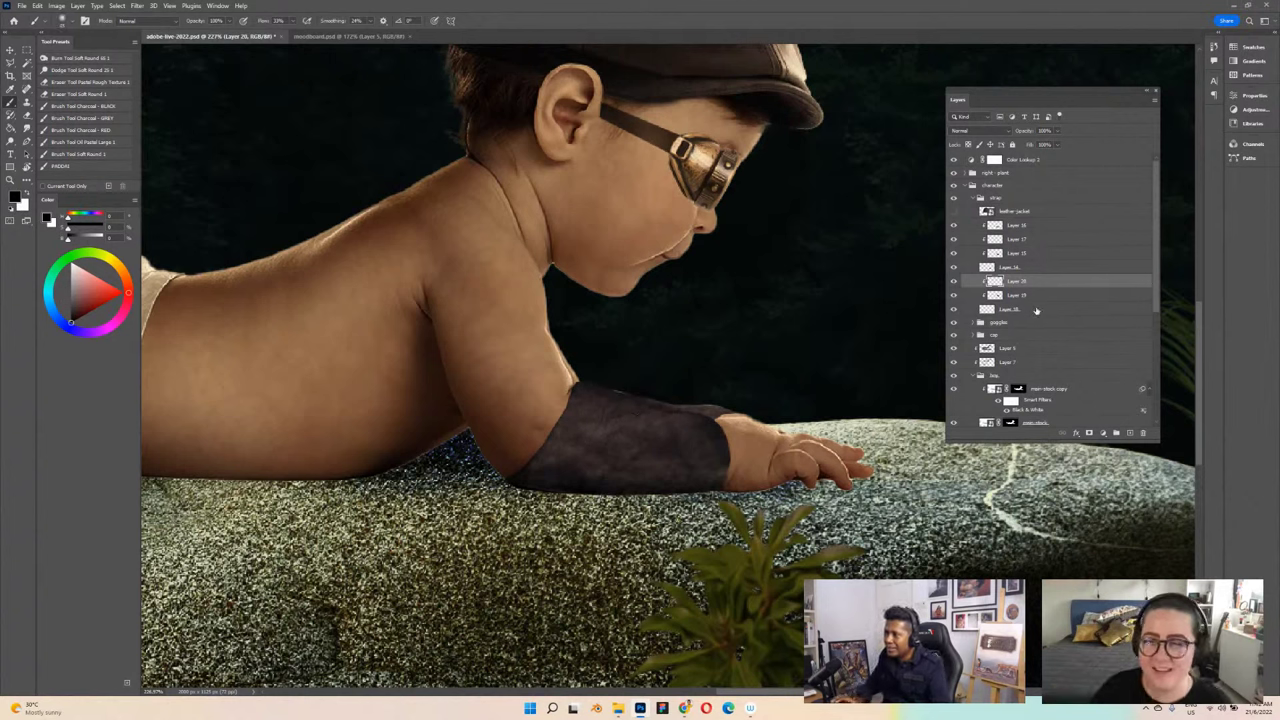
click(1025, 311)
key(v)
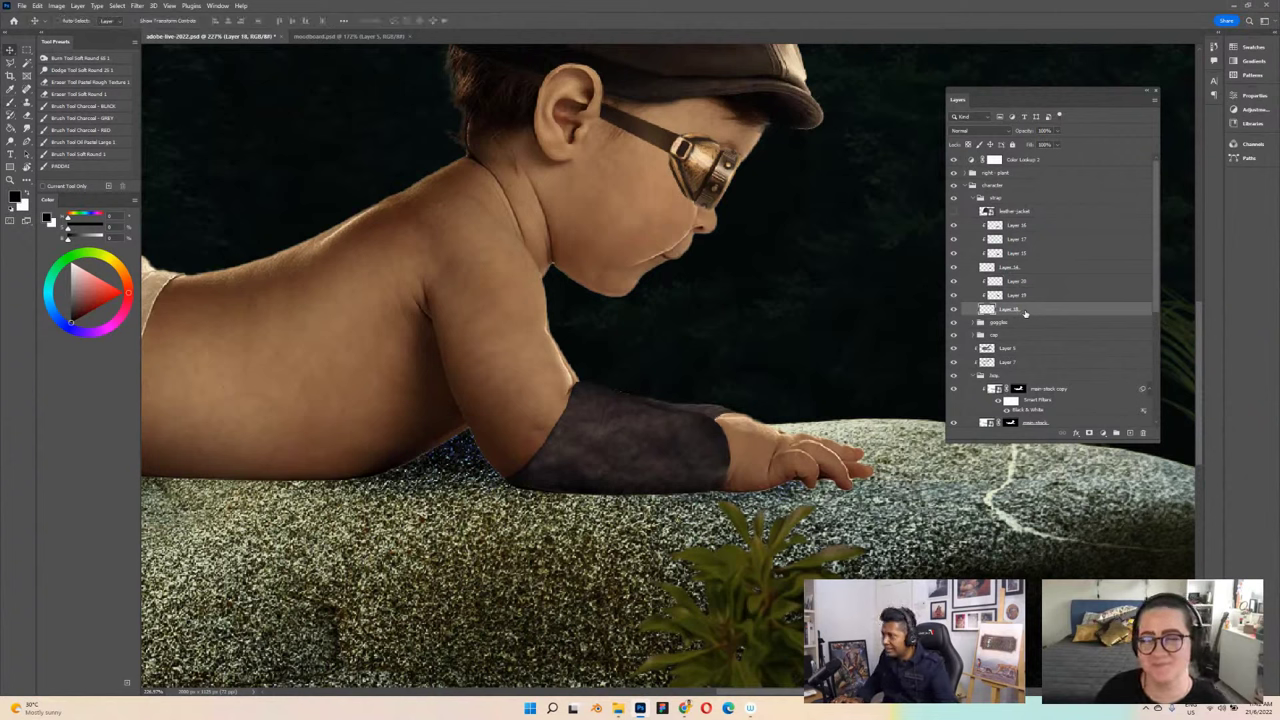
key(ctrl+s)
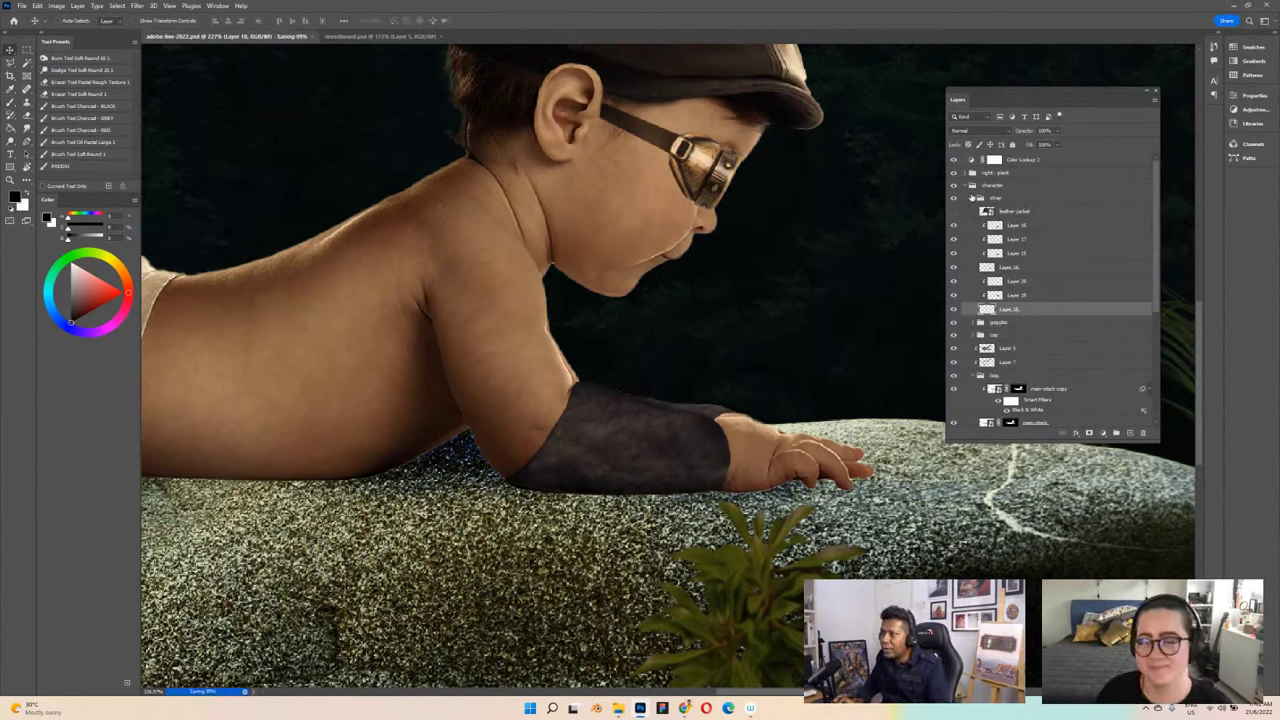
Step: Collapse and re-expand the strap group to check its layers, save, and reselect Layer 18
click(975, 199)
click(972, 199)
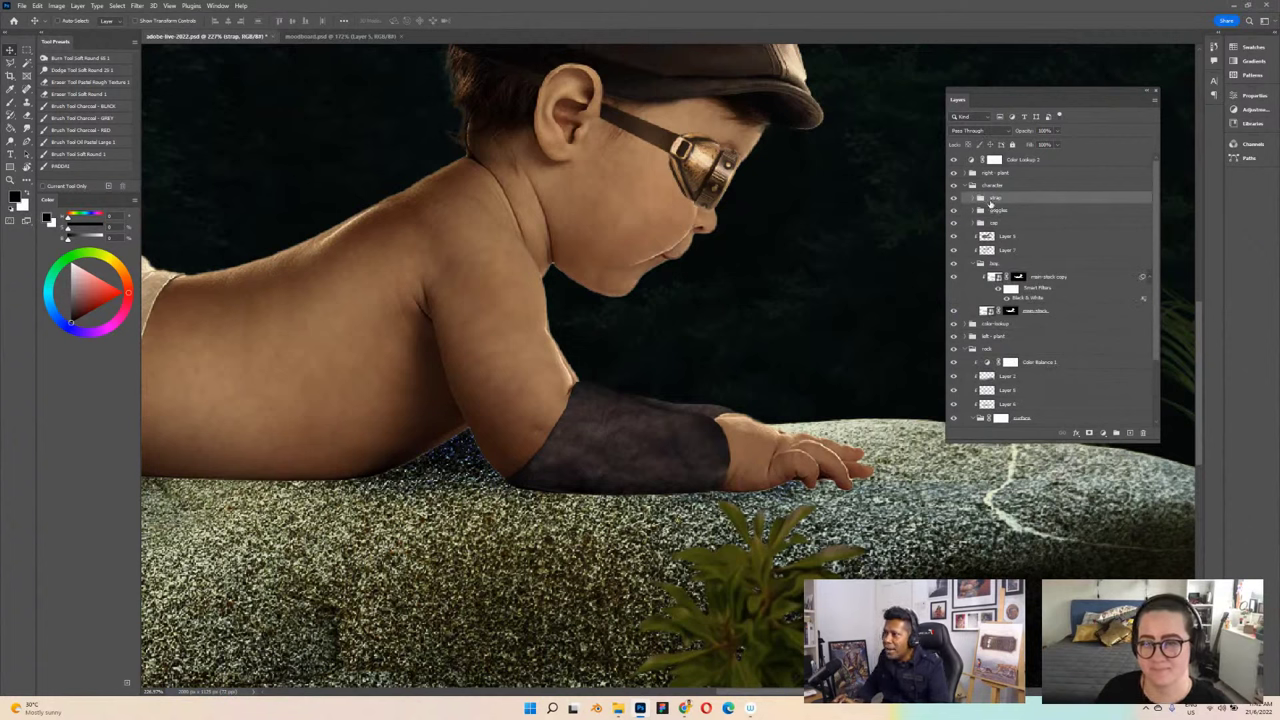
click(974, 200)
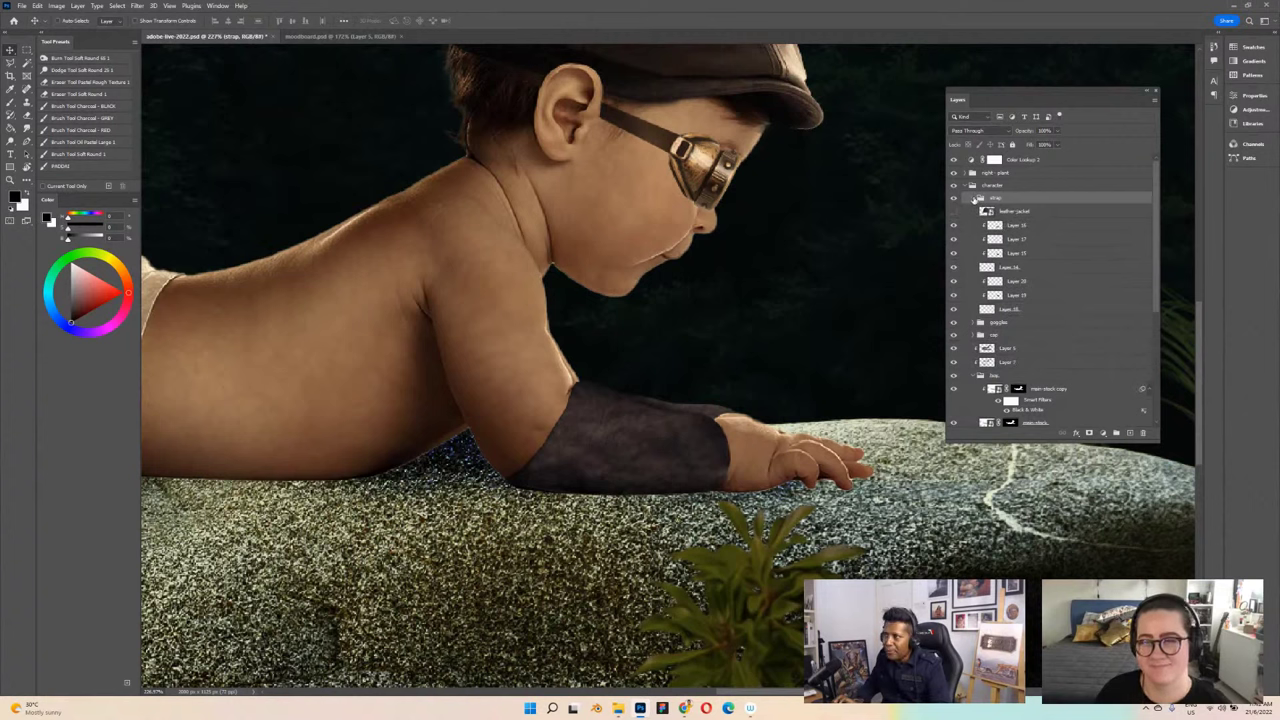
click(978, 199)
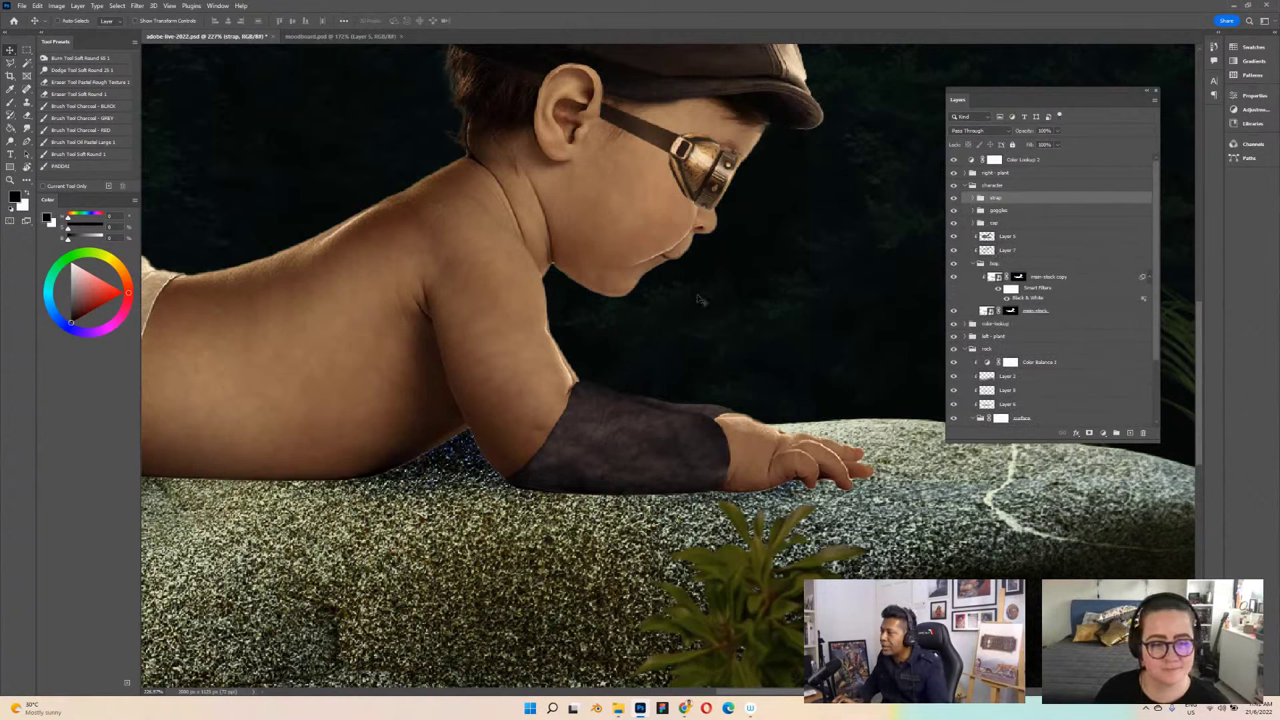
key(ctrl+s)
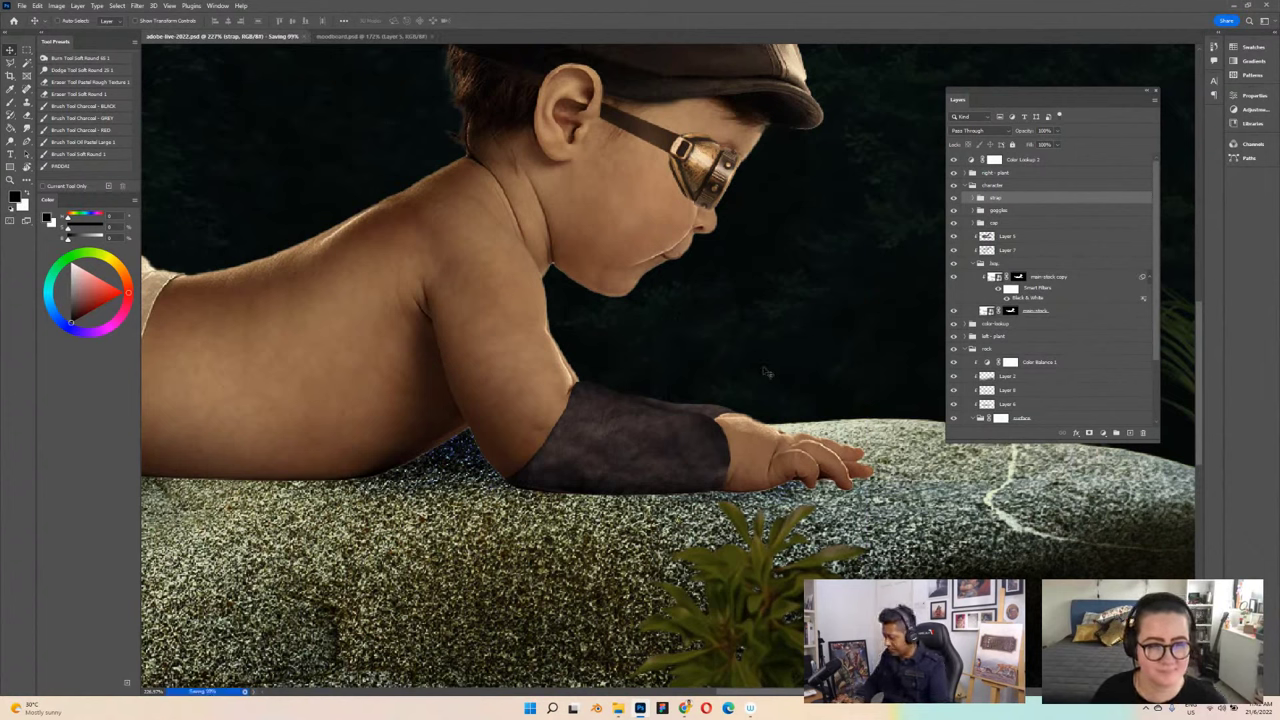
key(b)
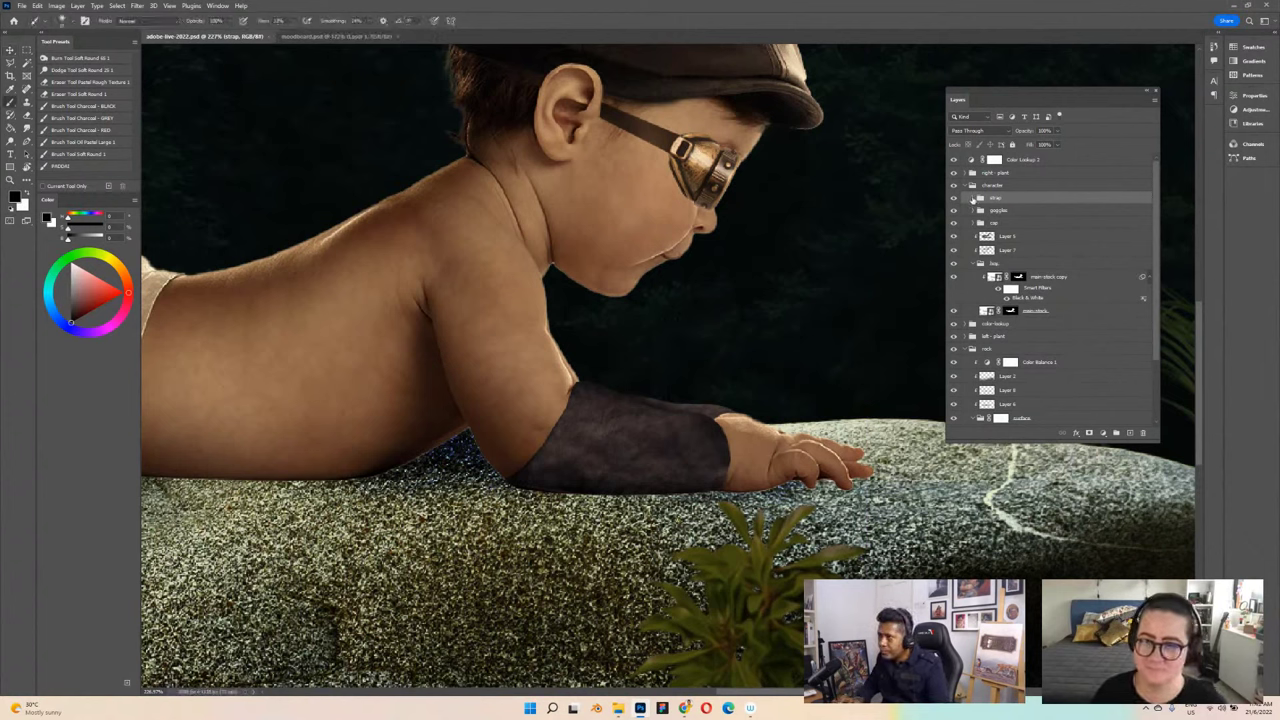
click(973, 198)
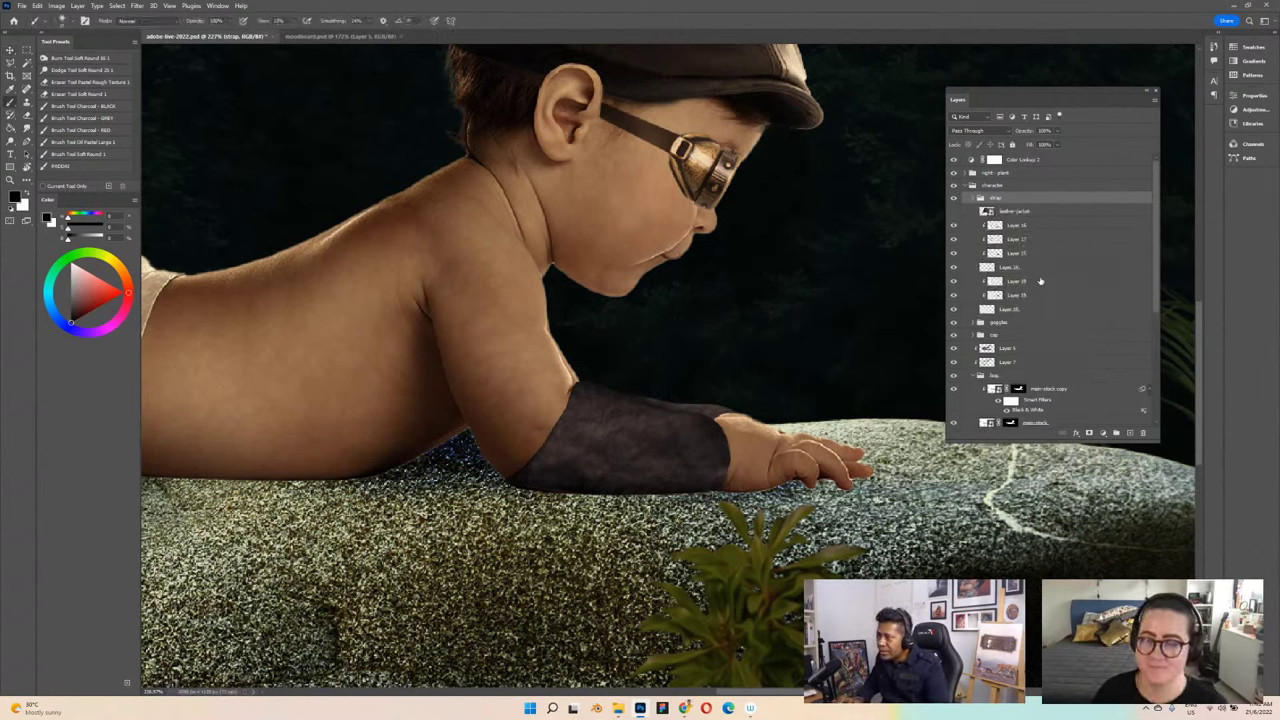
click(1040, 281)
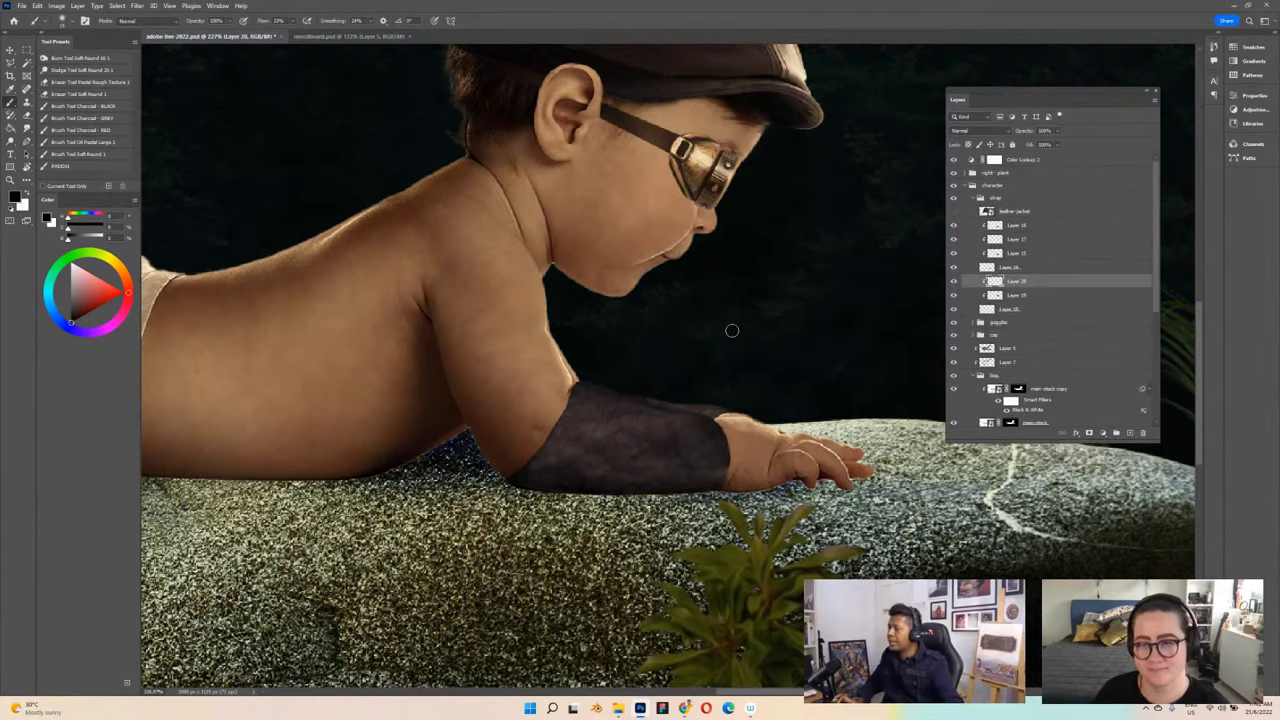
scroll(731, 330, down, 5)
scroll(731, 330, down, 2)
Step: Save, then create a new empty group inside the expanded character group
scroll(731, 330, up, 3)
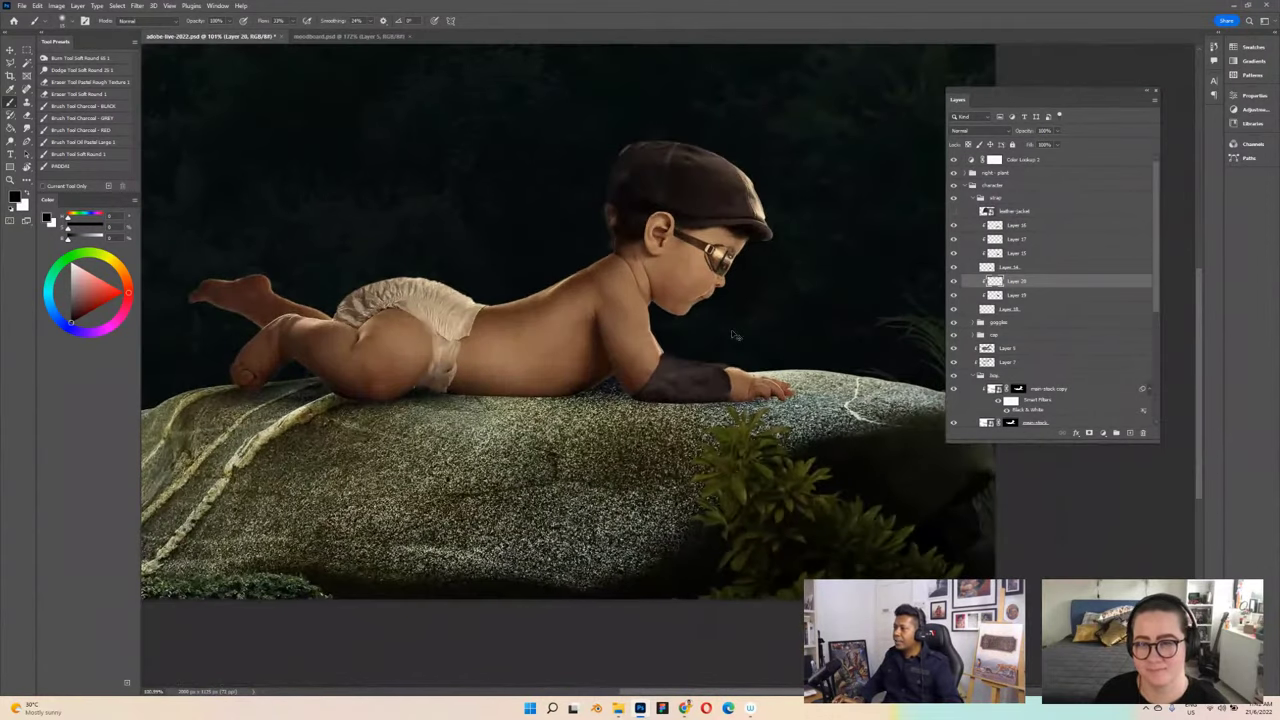
key(ctrl+s)
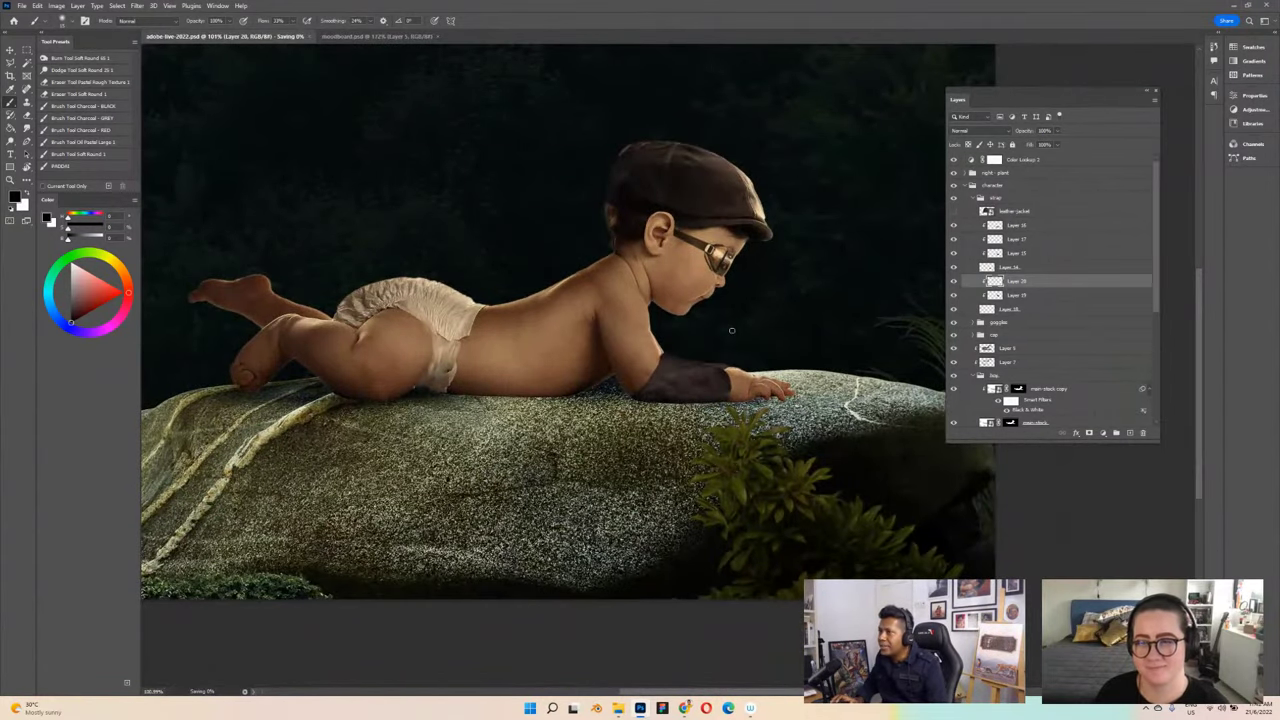
click(995, 186)
click(972, 186)
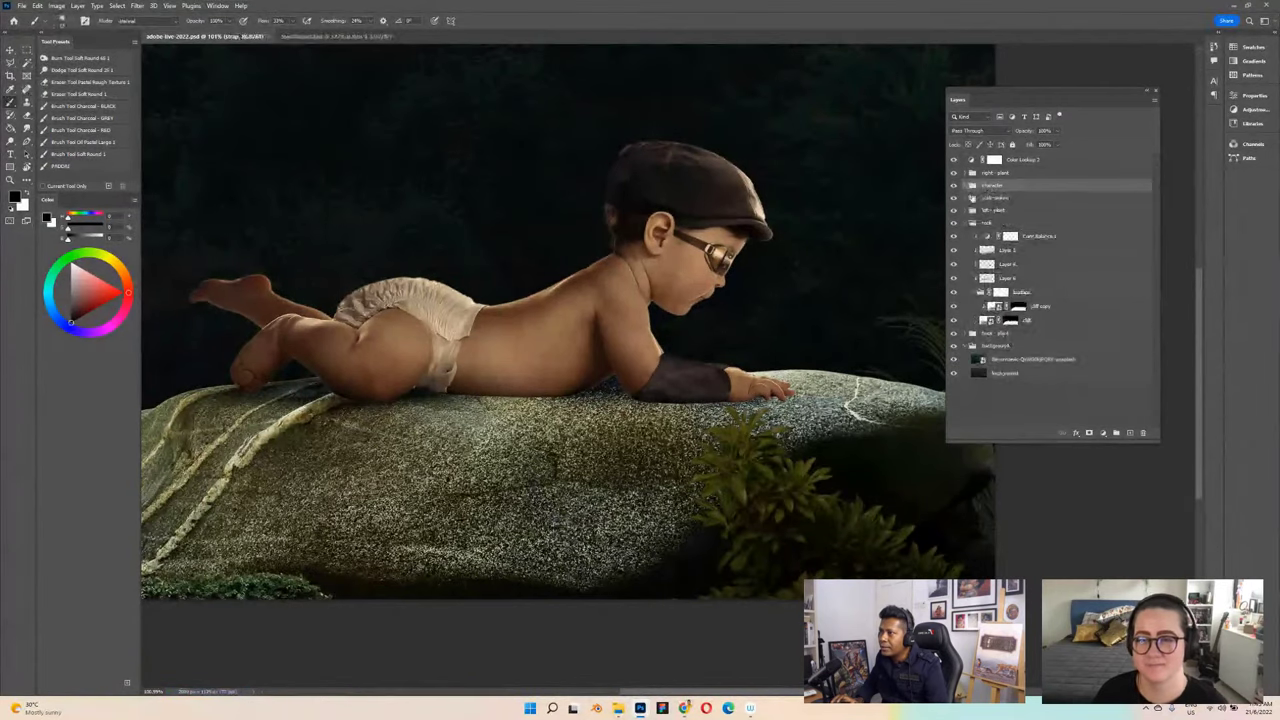
click(972, 186)
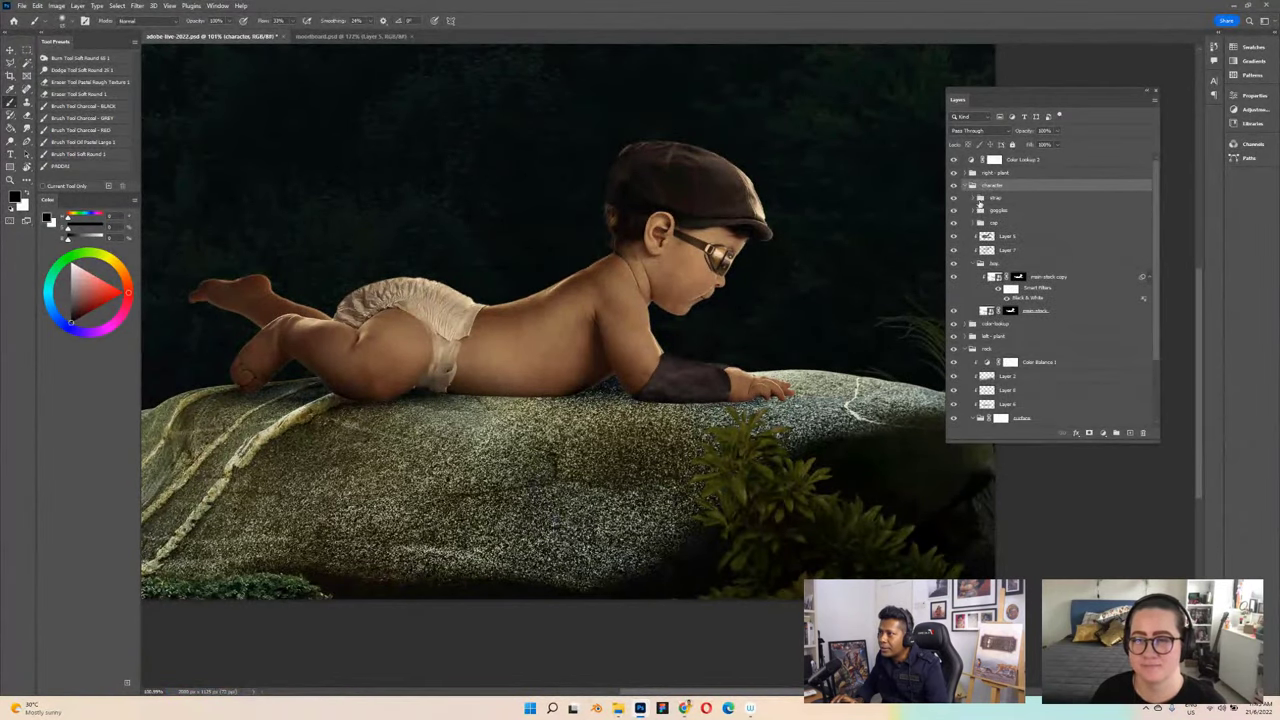
click(1117, 432)
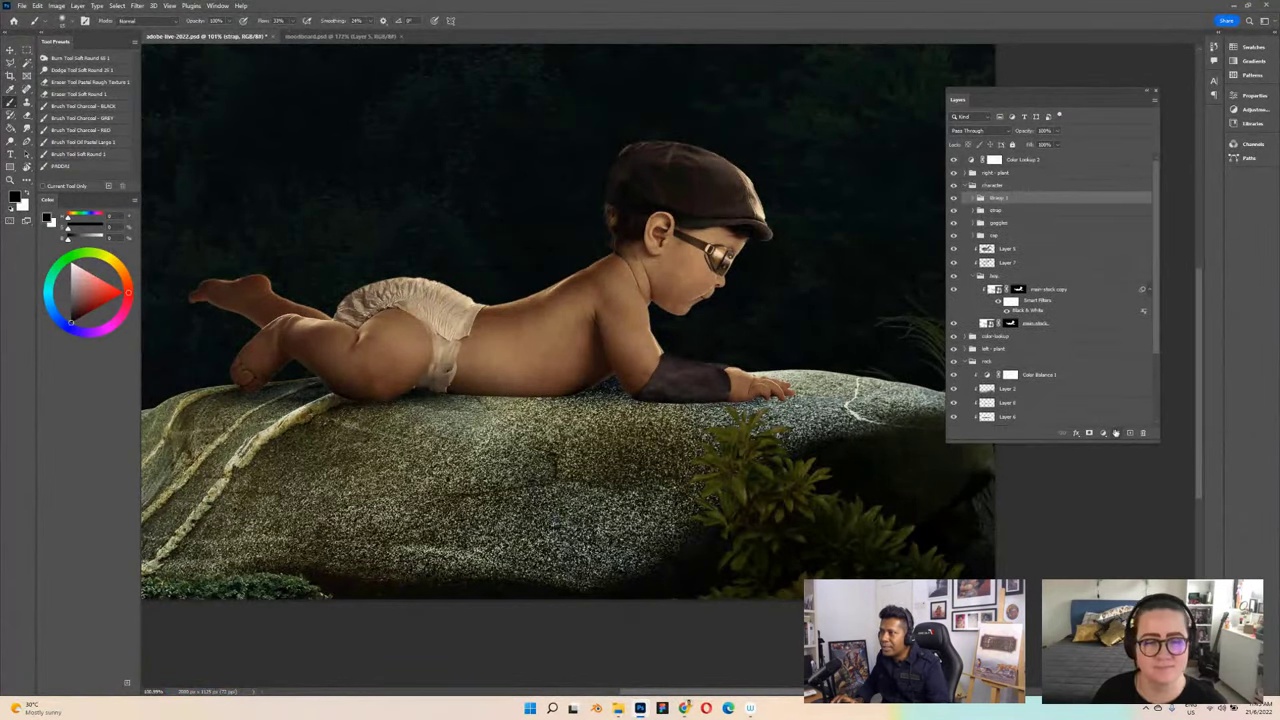
click(350, 36)
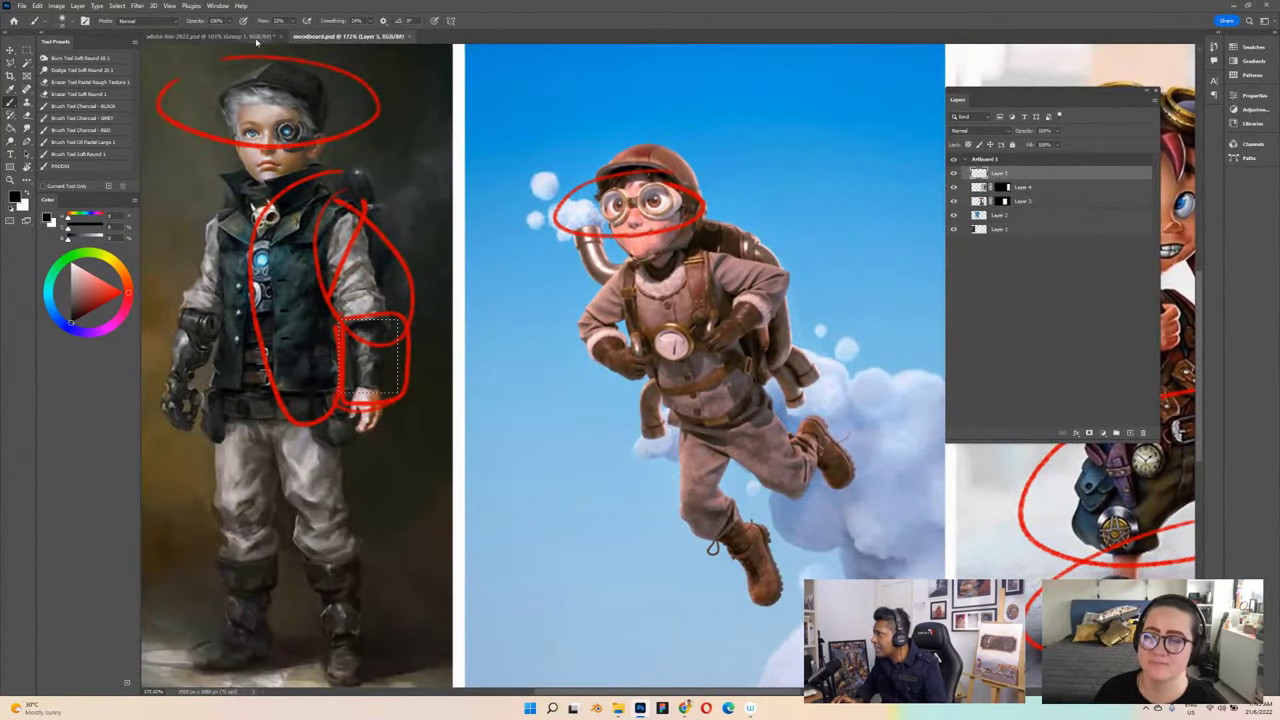
click(256, 38)
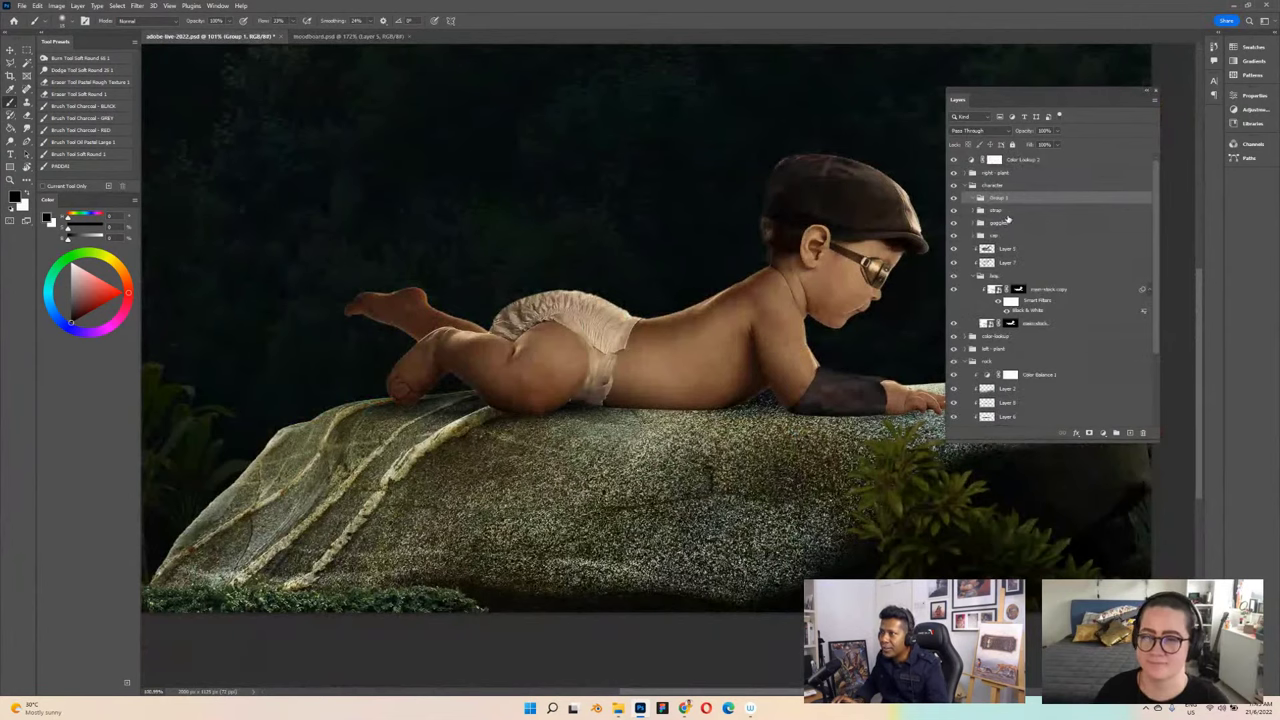
Step: Rename Group 1 to 'arm cloth', add a new layer inside it, and save
double_click(998, 198)
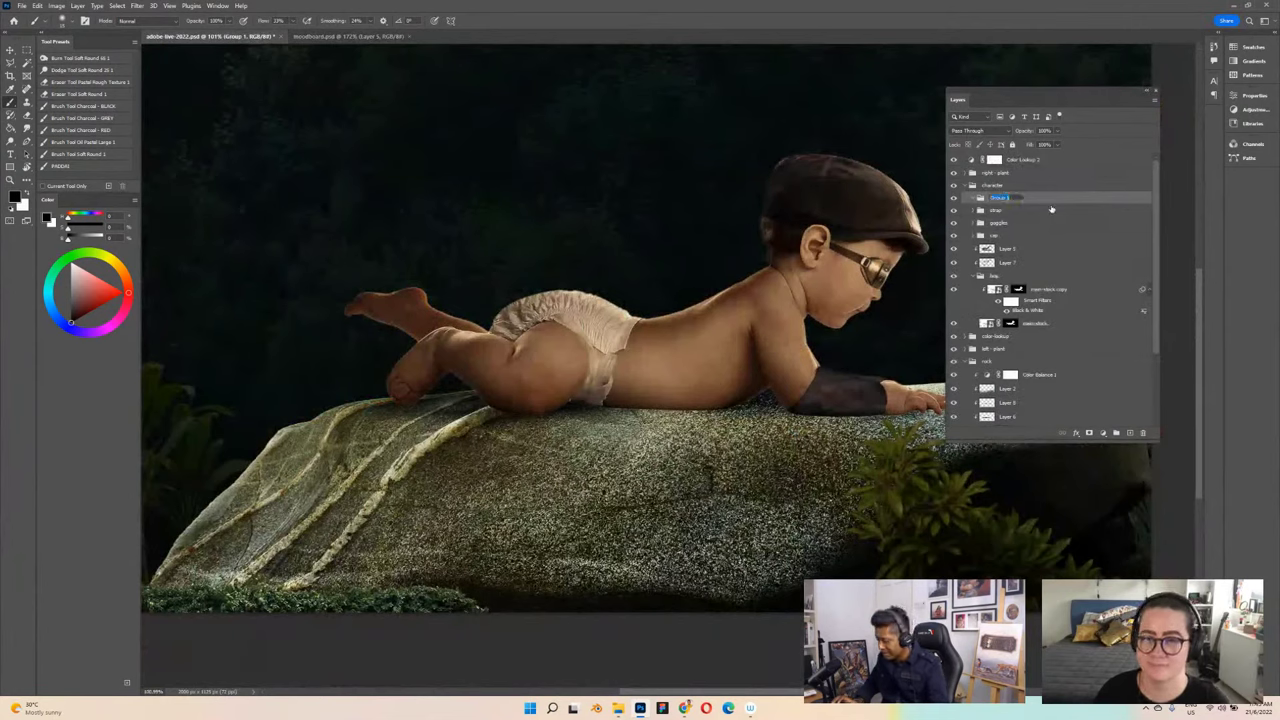
text(arm cloth)
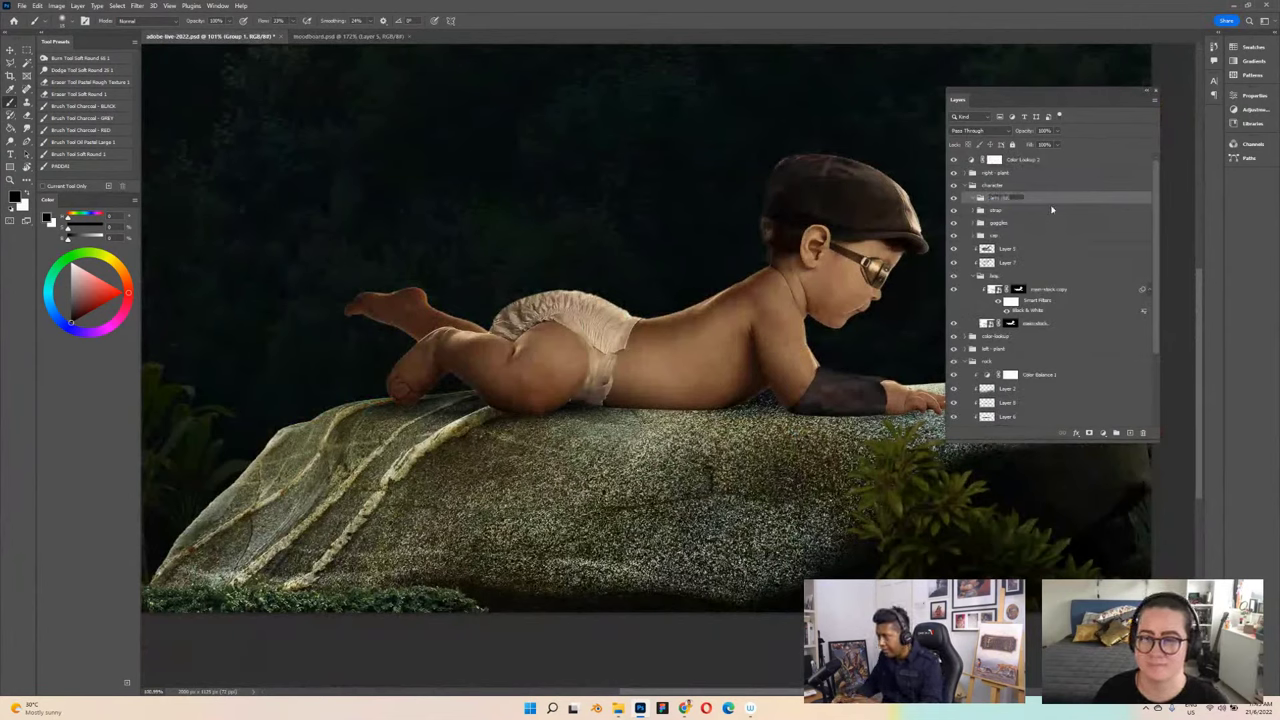
key(Return)
click(1129, 432)
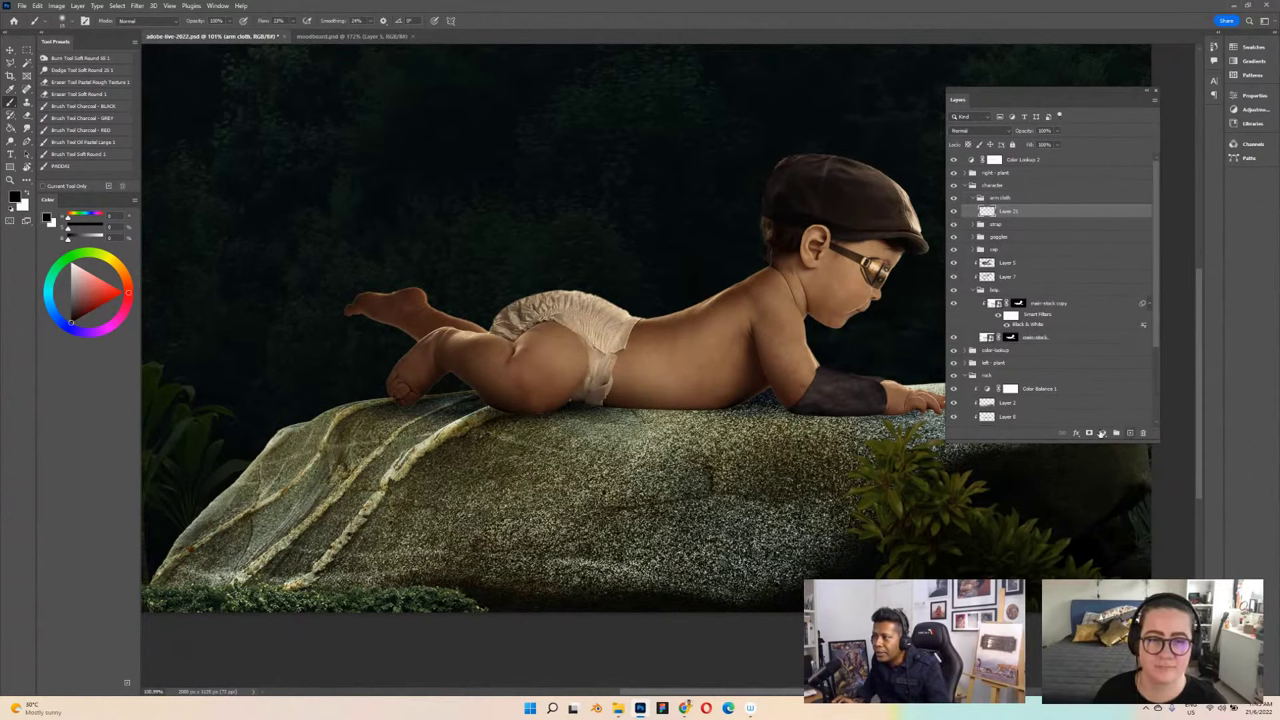
key(ctrl+s)
scroll(850, 345, up, 1)
Step: Lasso the baby's upper arm from the shoulder down to the bracer edge
scroll(850, 345, up, 1)
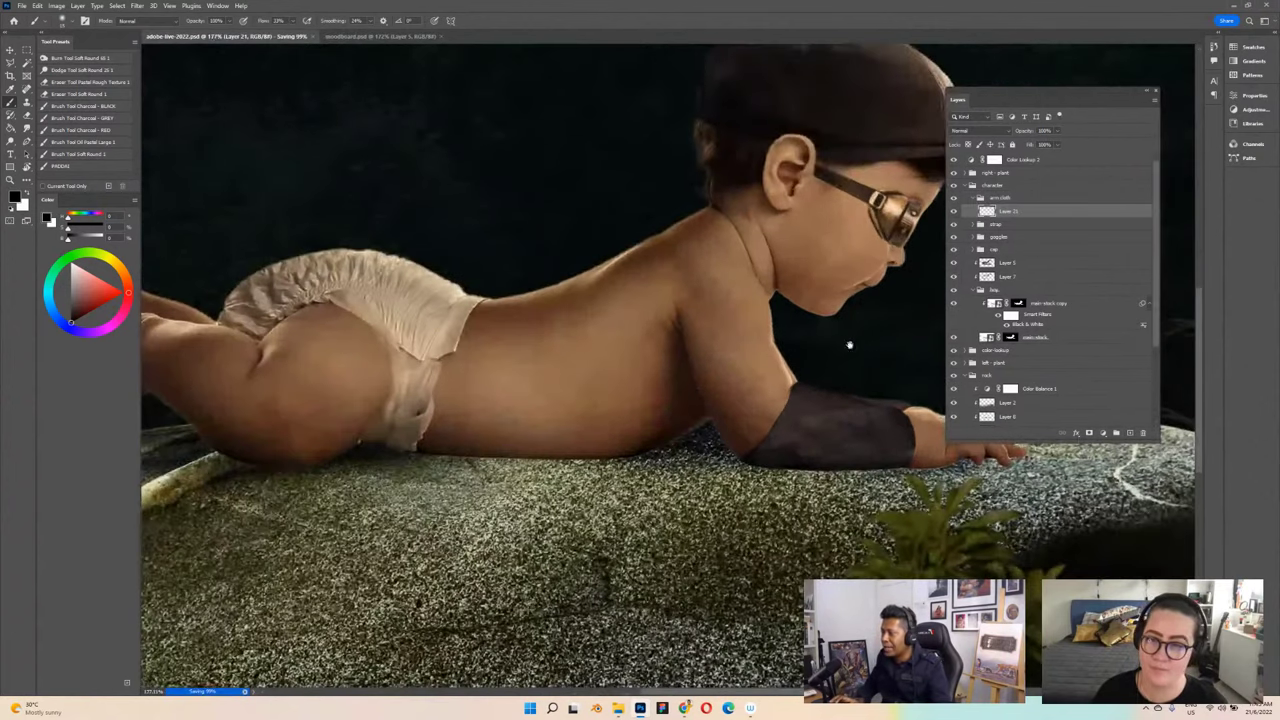
scroll(708, 348, up, 1)
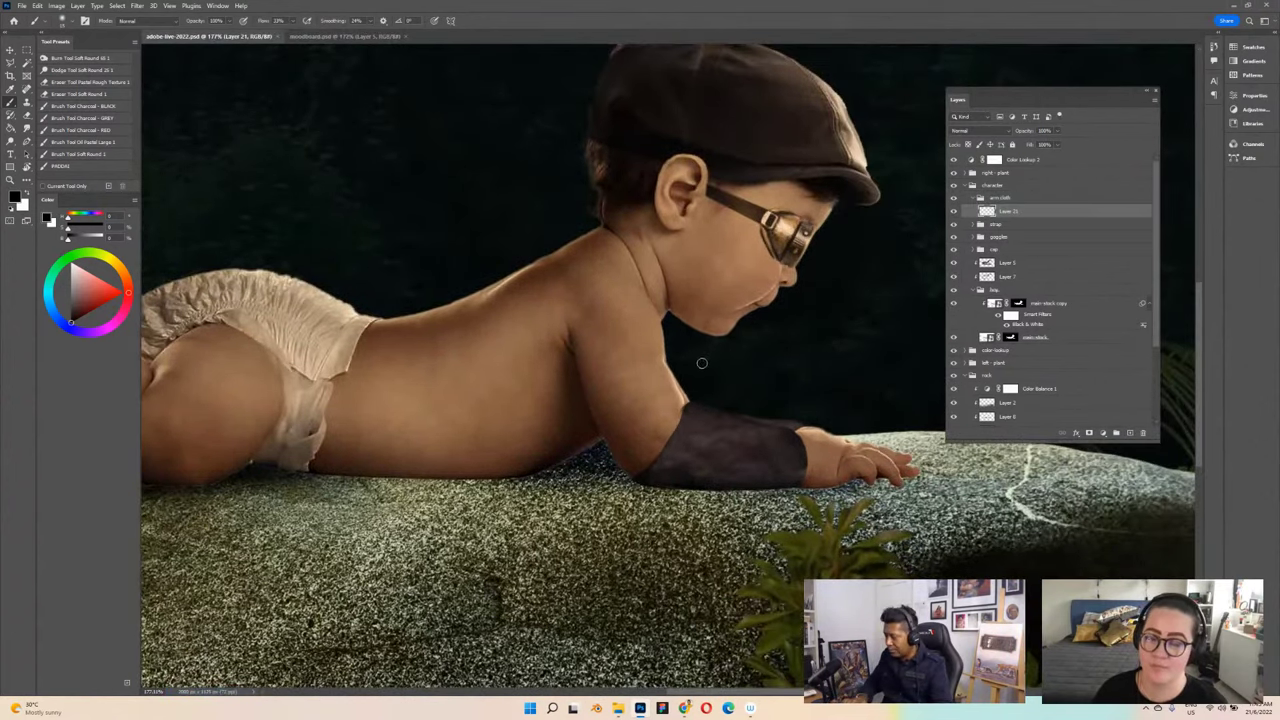
key(l)
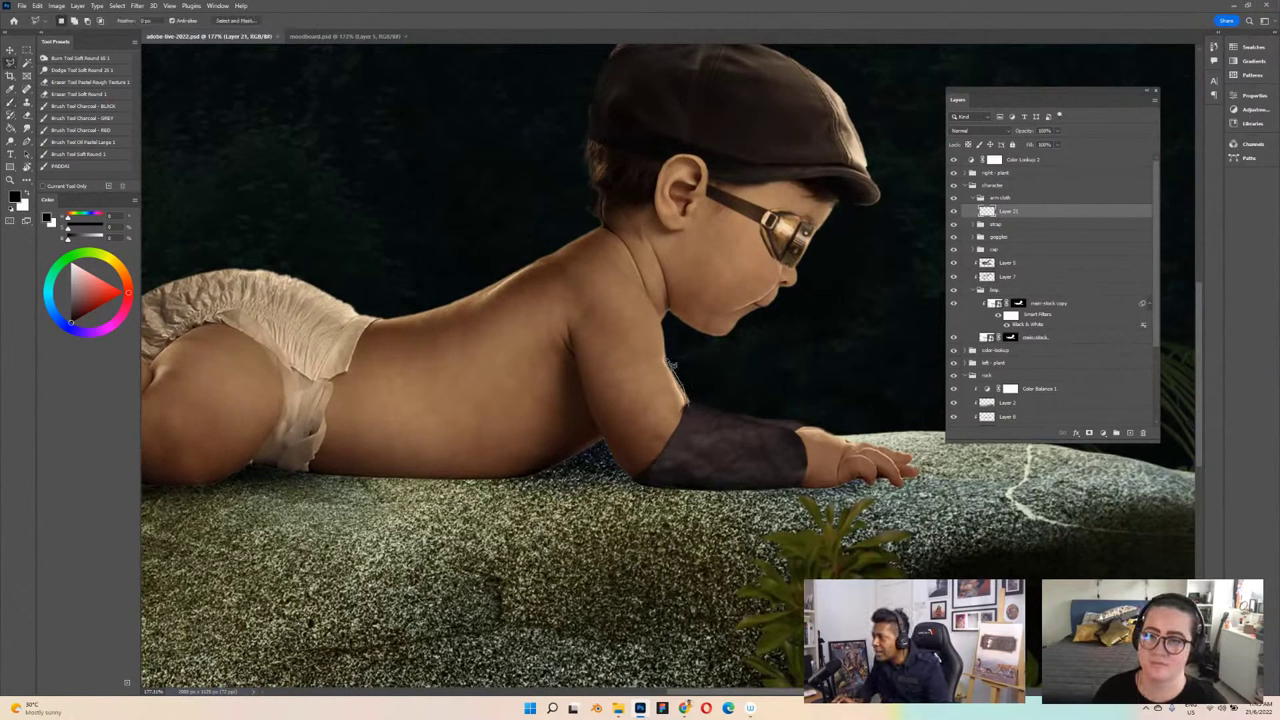
drag(670, 356, 667, 332)
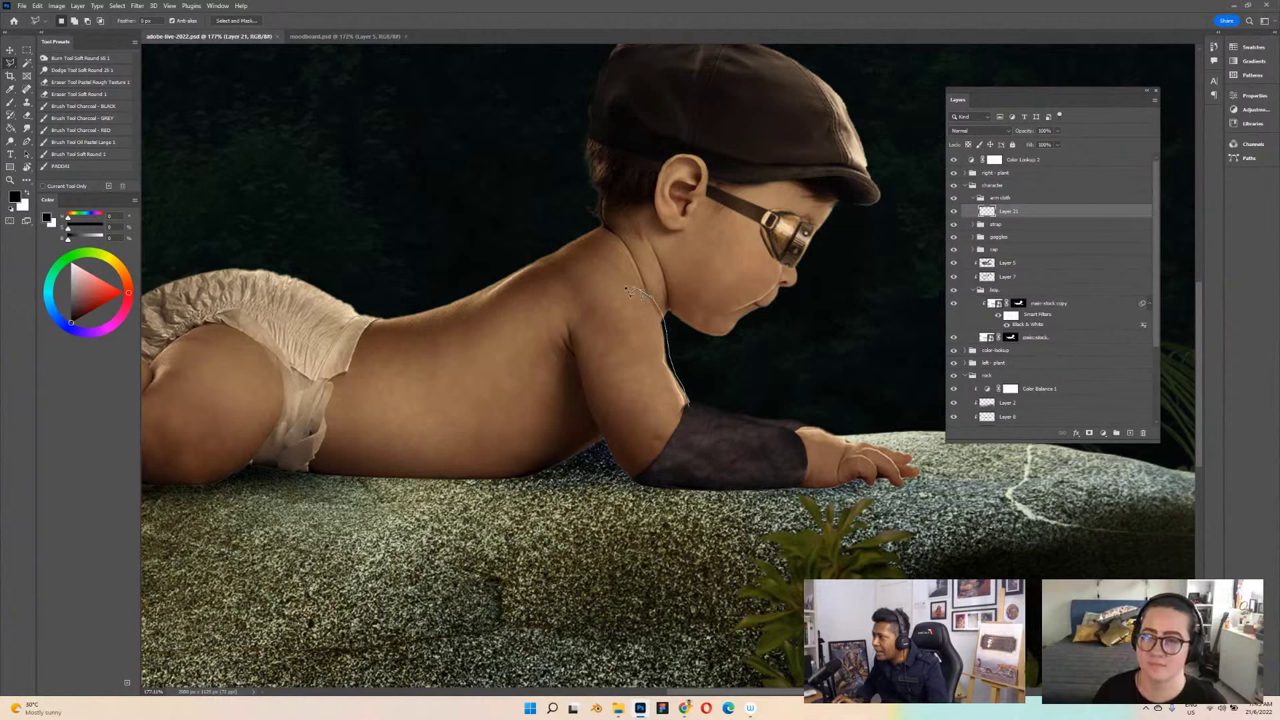
mouse_move(594, 300)
mouse_down()
mouse_move(577, 317)
mouse_move(576, 367)
mouse_move(618, 477)
mouse_up()
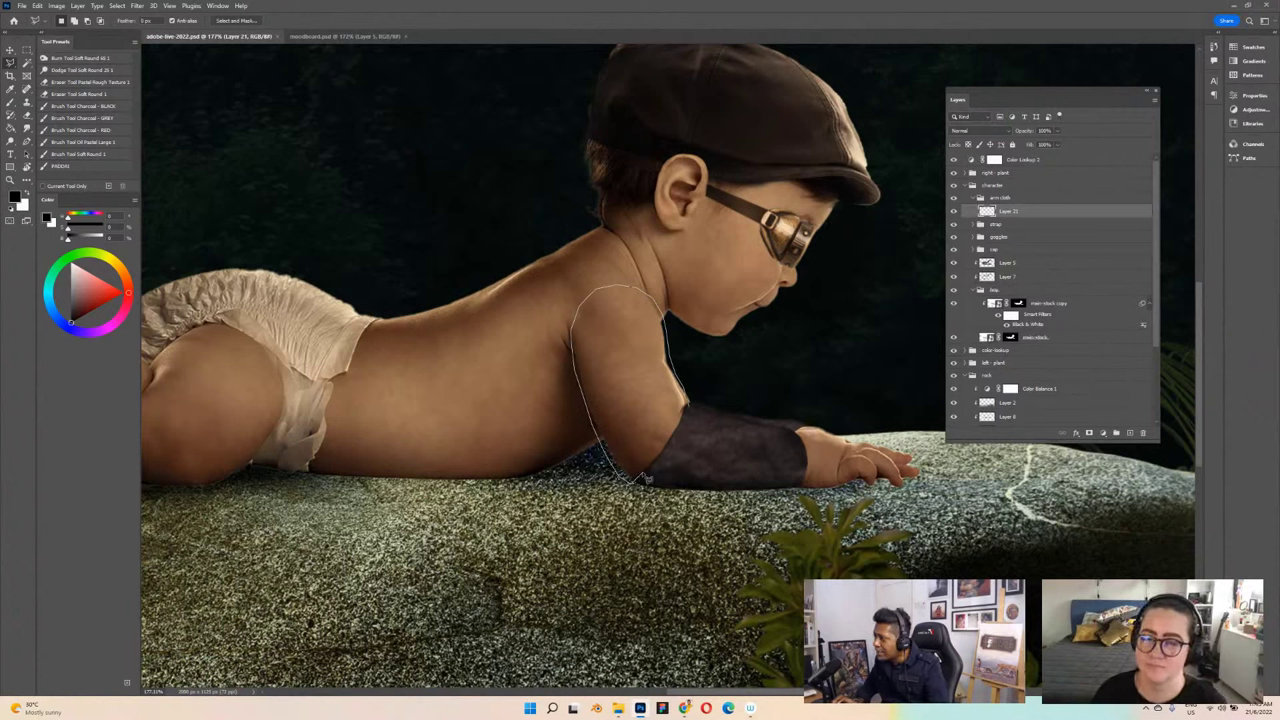
drag(647, 480, 690, 406)
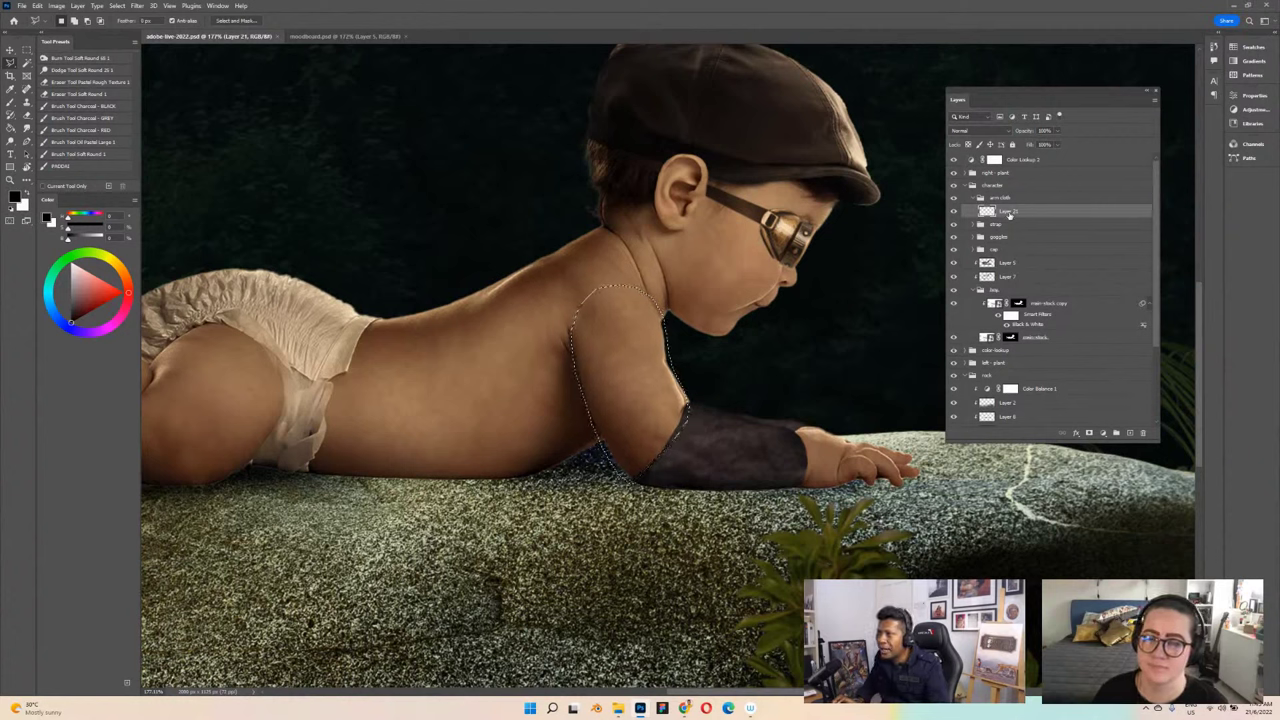
Step: Fill the arm selection with white using the Paint Bucket, then deselect
key(g)
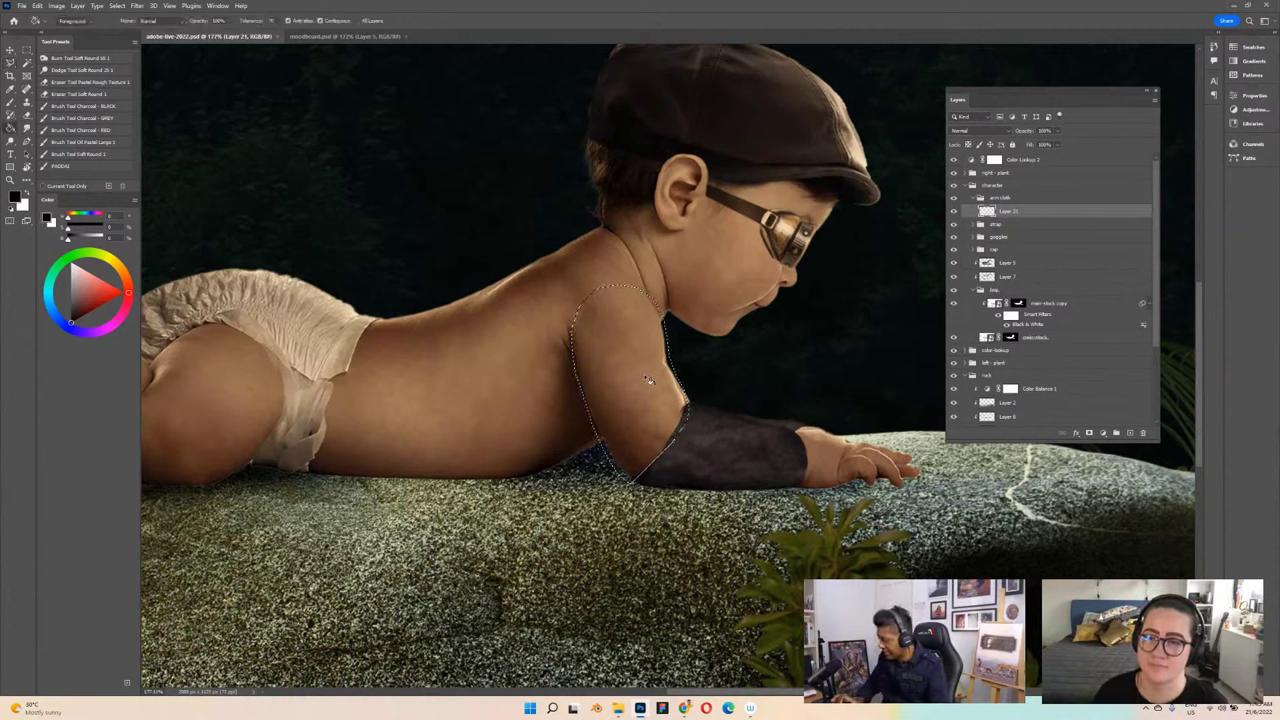
key(x)
click(641, 378)
key(ctrl+d)
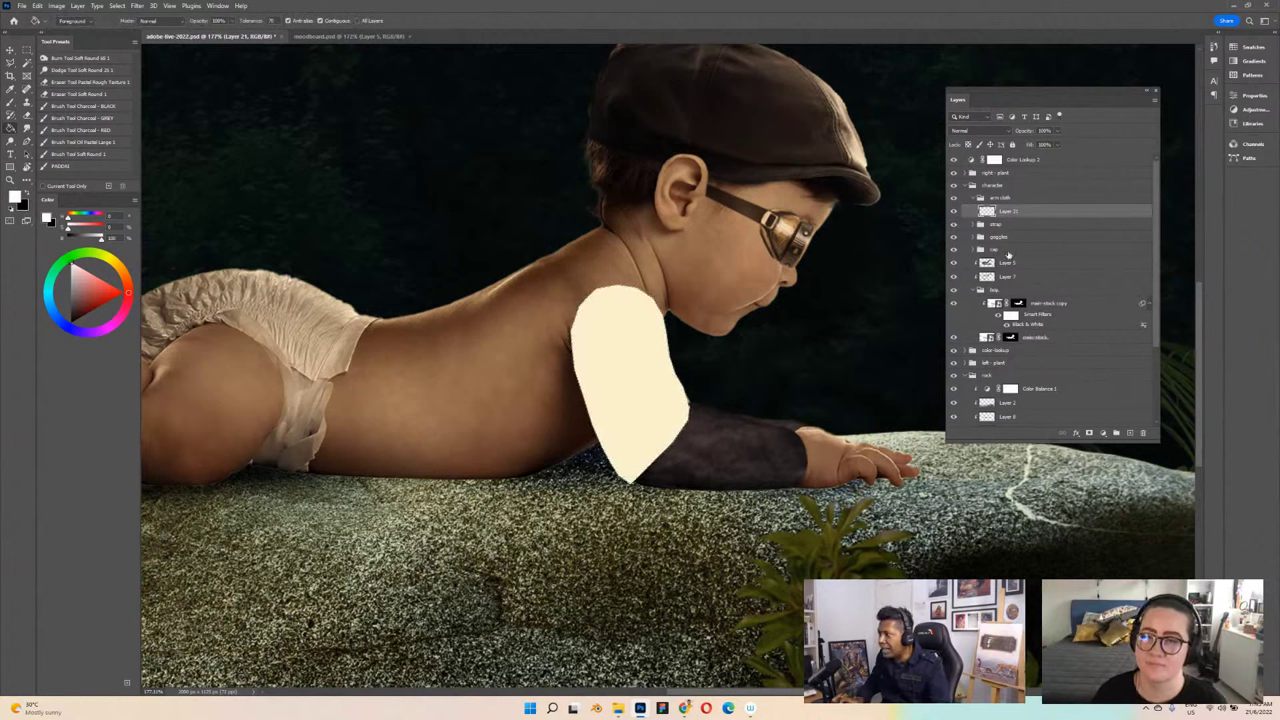
Step: Move the arm cloth group below the strap group and select Layer 21 inside it
click(1012, 199)
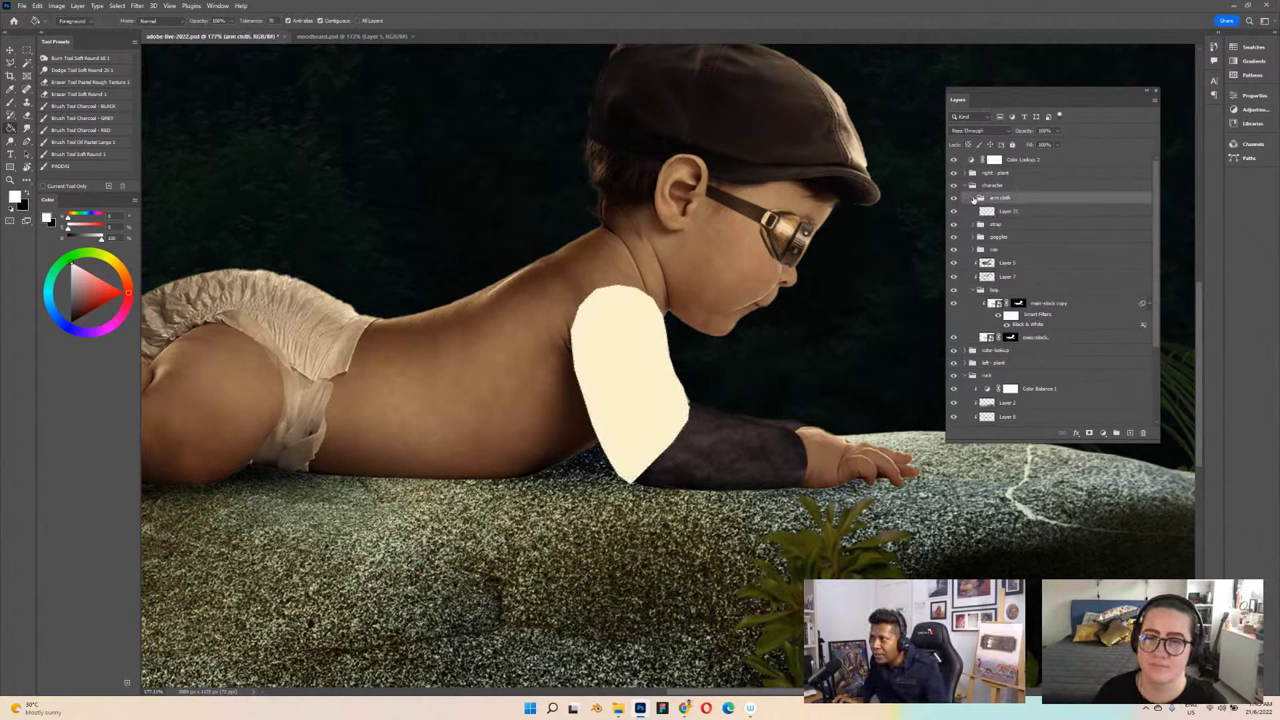
click(980, 198)
drag(1028, 201, 1019, 218)
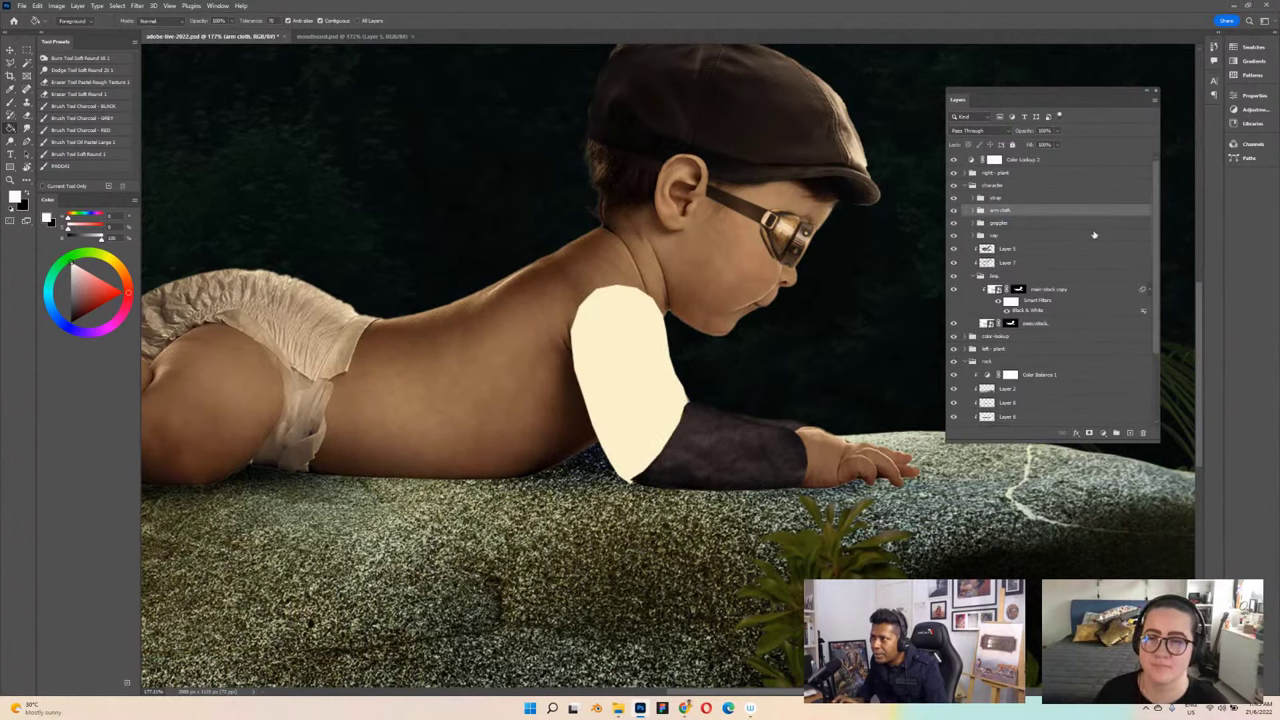
click(709, 398)
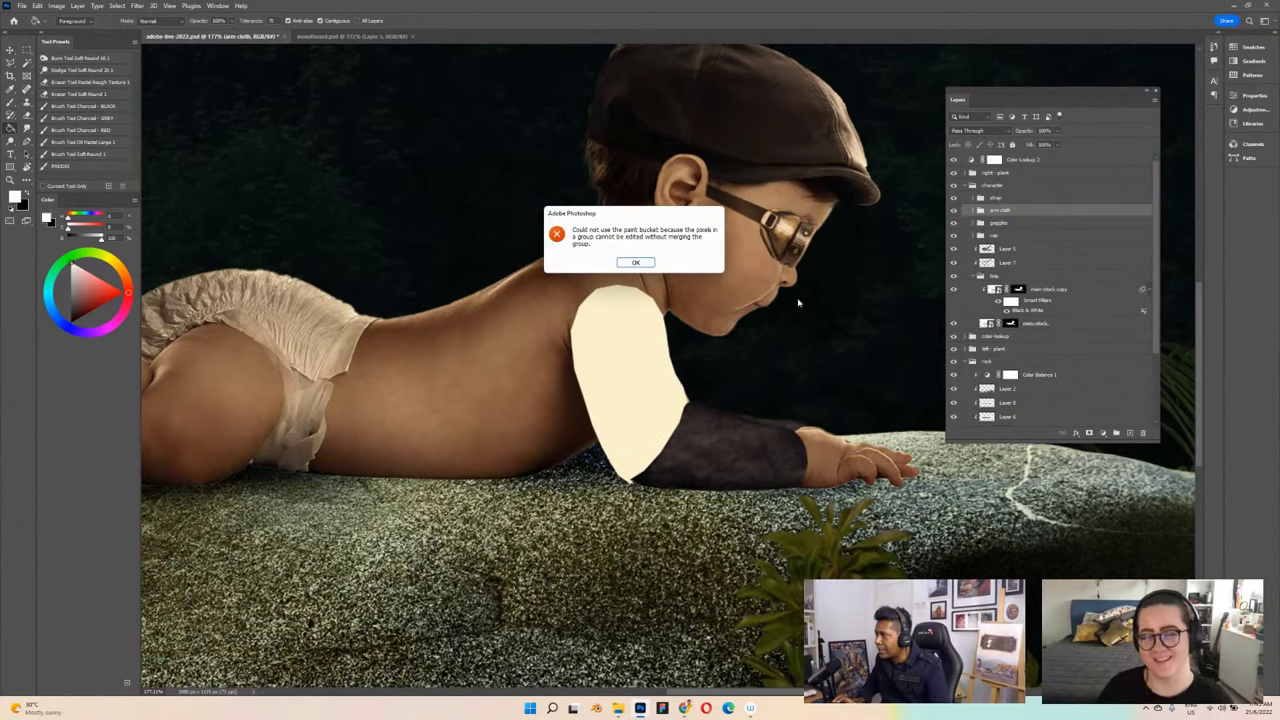
click(644, 264)
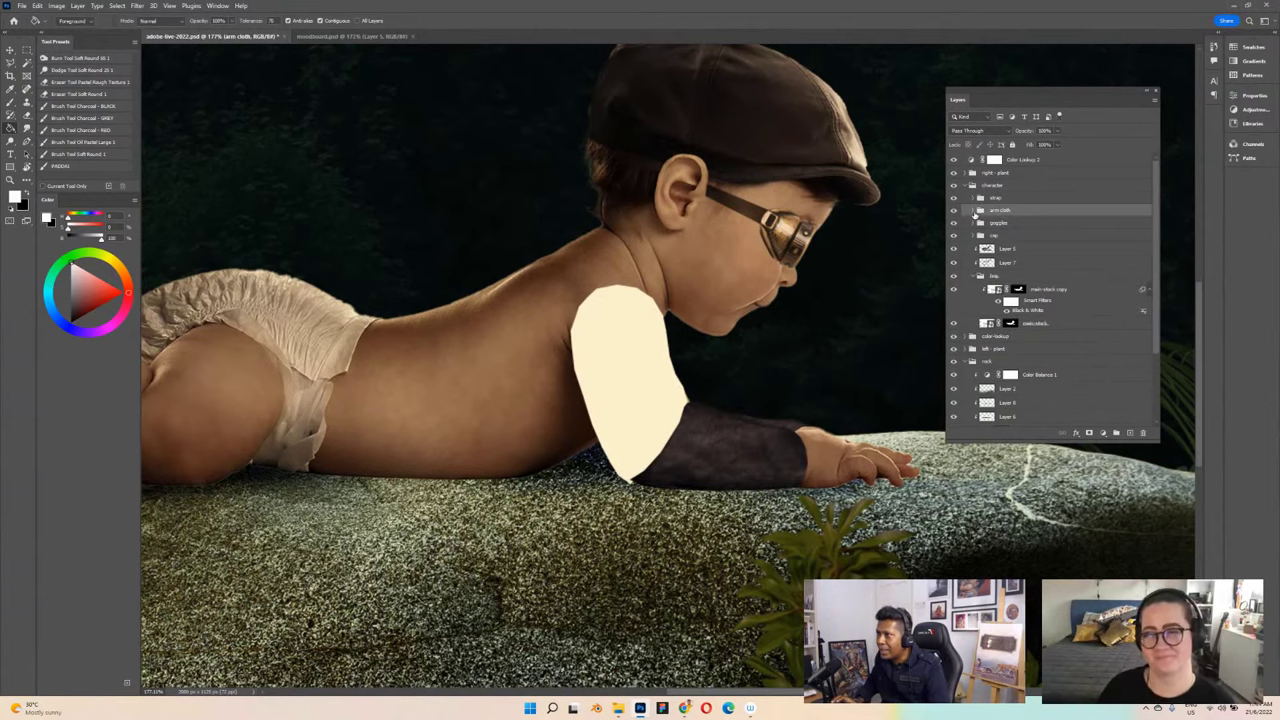
click(974, 212)
click(1007, 224)
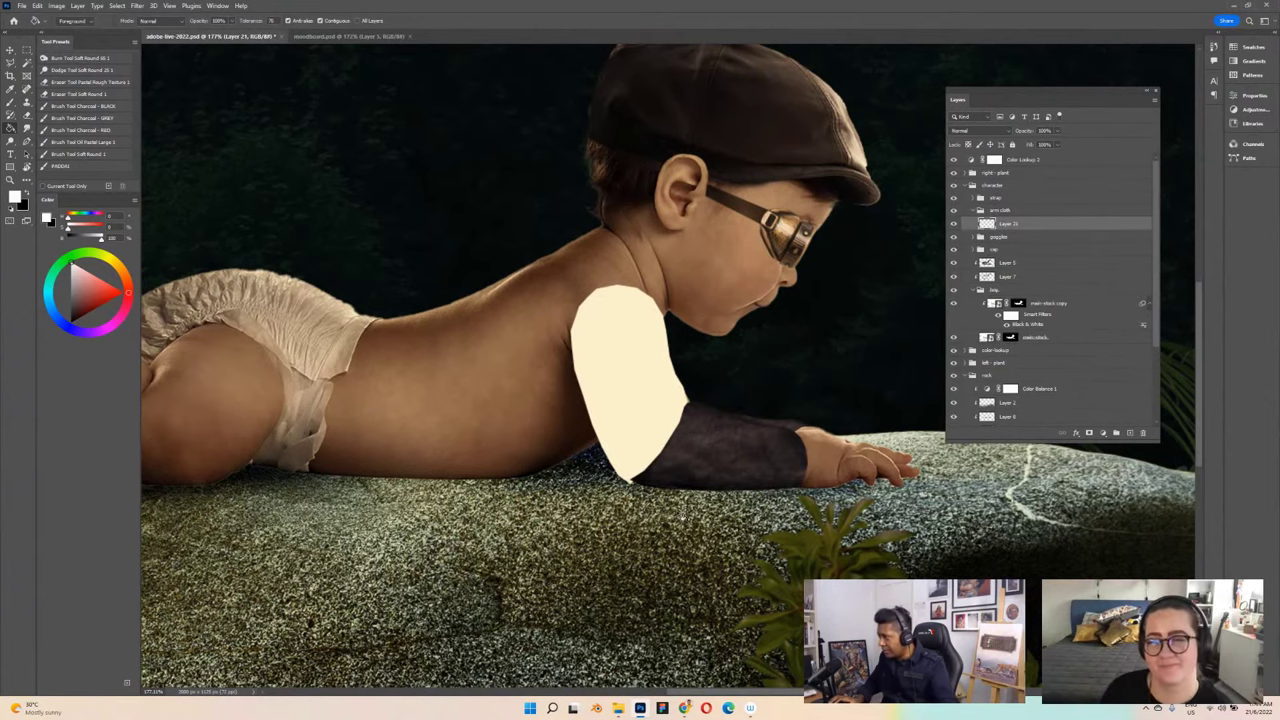
Step: Switch to the Brush and save the composite with the cream sleeve fill
scroll(682, 517, up, 3)
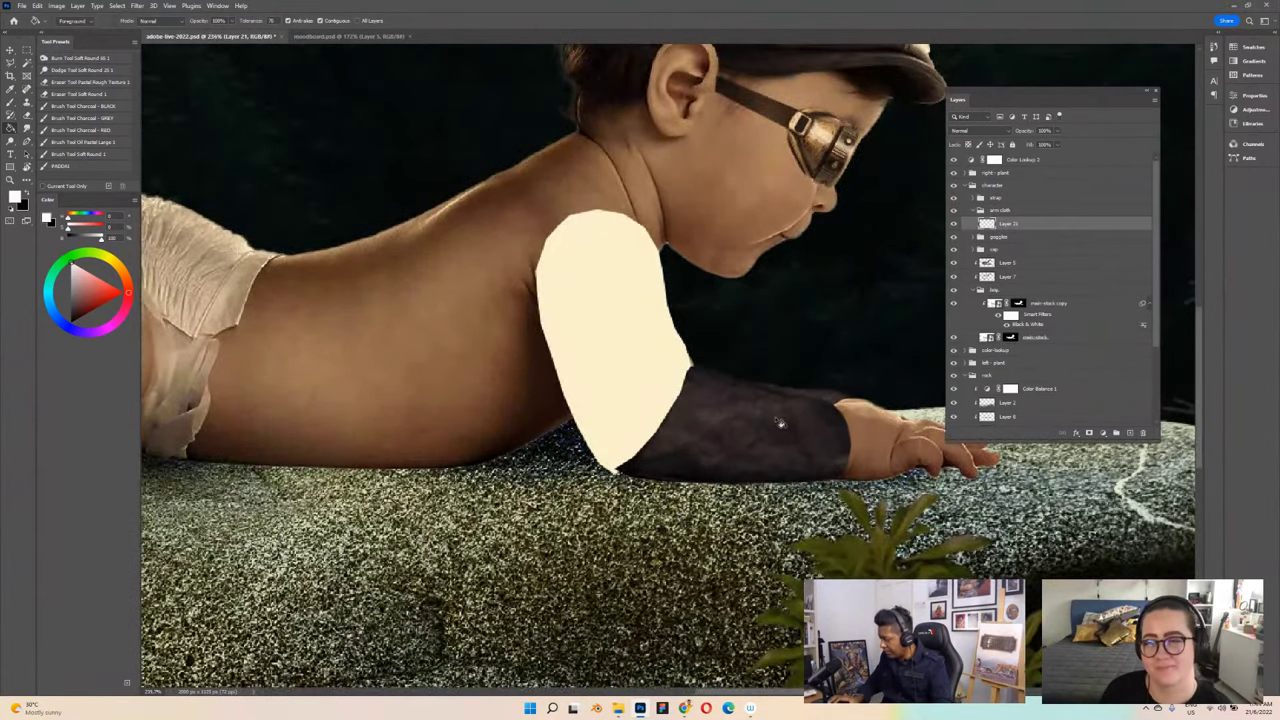
key(b)
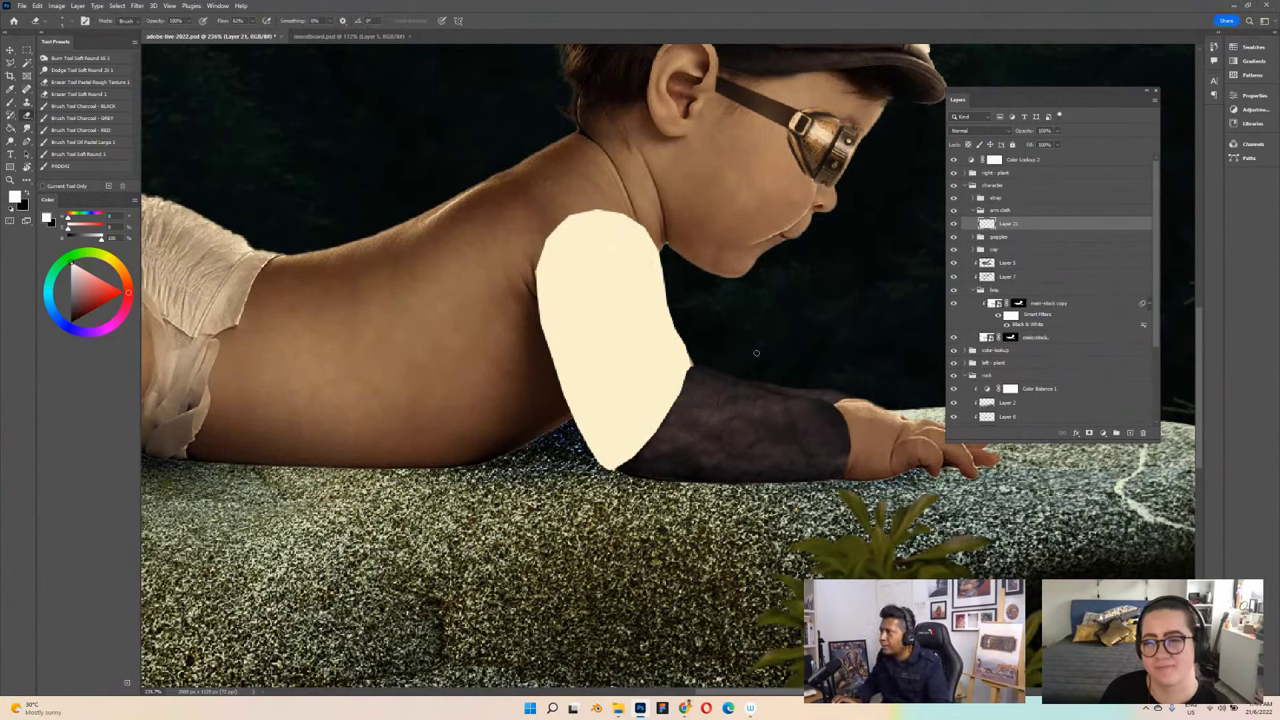
scroll(756, 352, down, 3)
scroll(739, 384, up, 3)
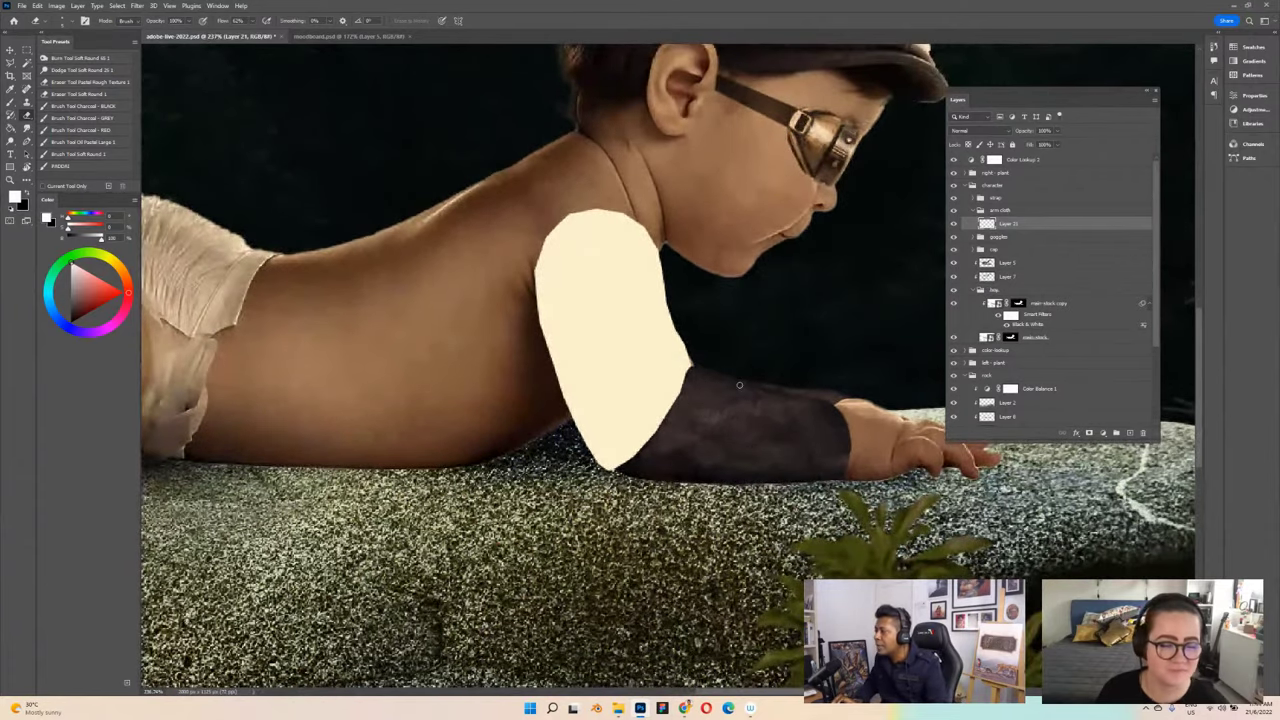
scroll(520, 185, down, 2)
key(ctrl+s)
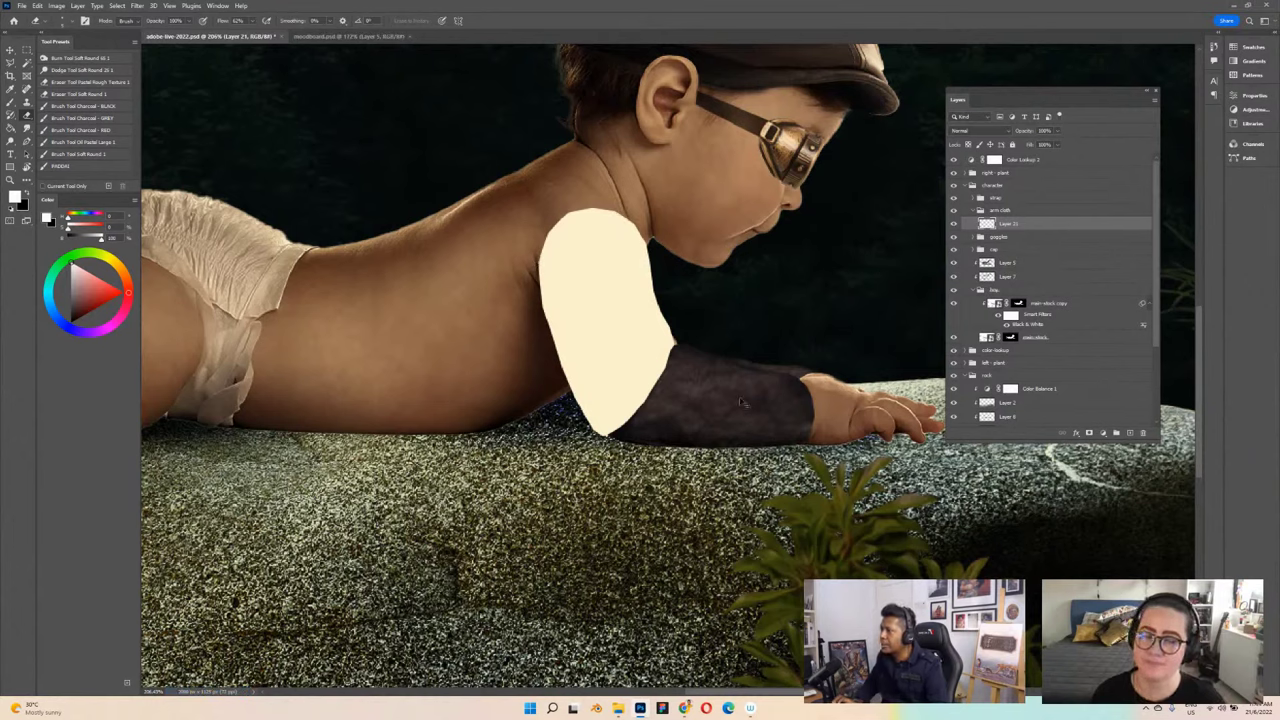
key(ctrl+s)
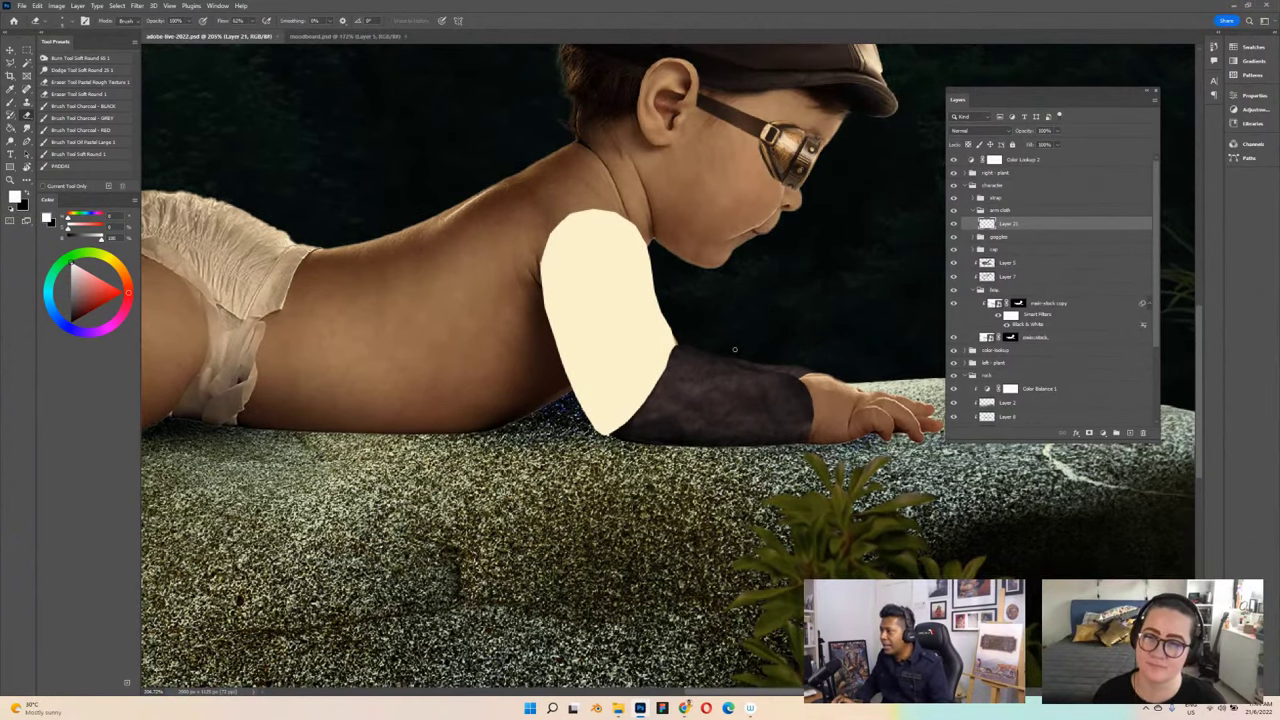
scroll(735, 349, down, 3)
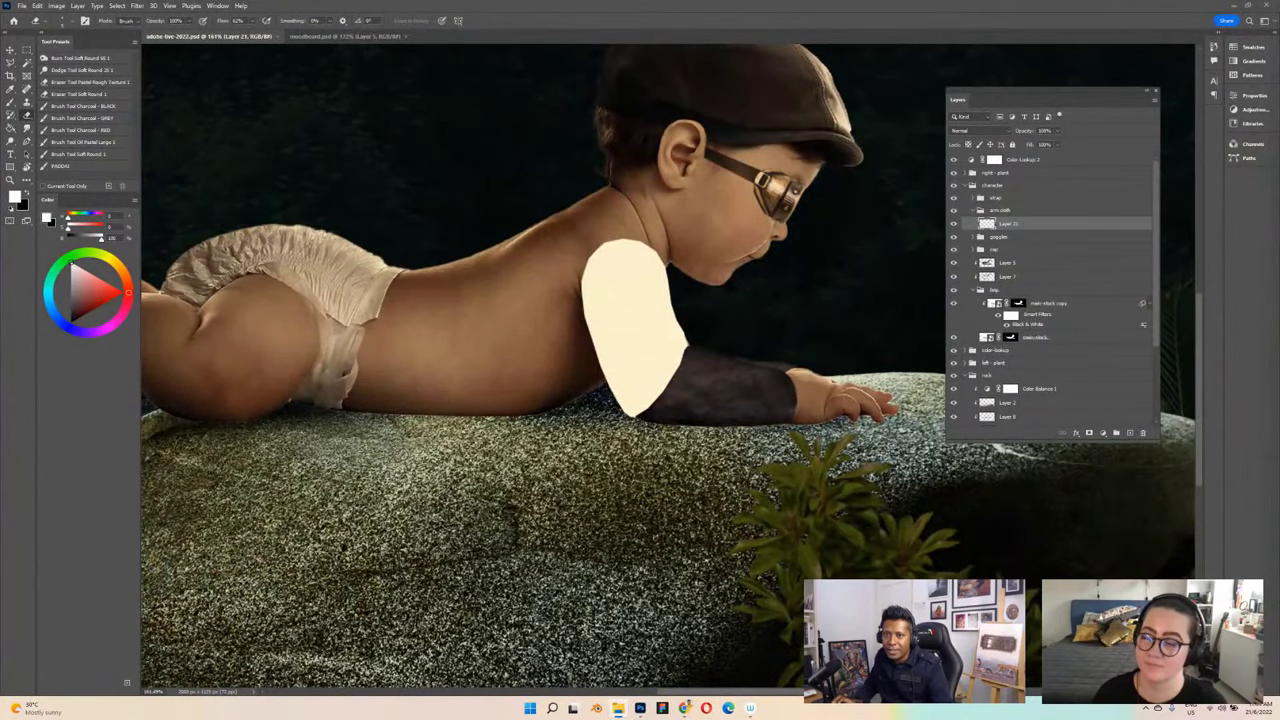
Step: Place the man-white-shirt photo into the composite and lasso its left sleeve
drag(814, 400, 565, 445)
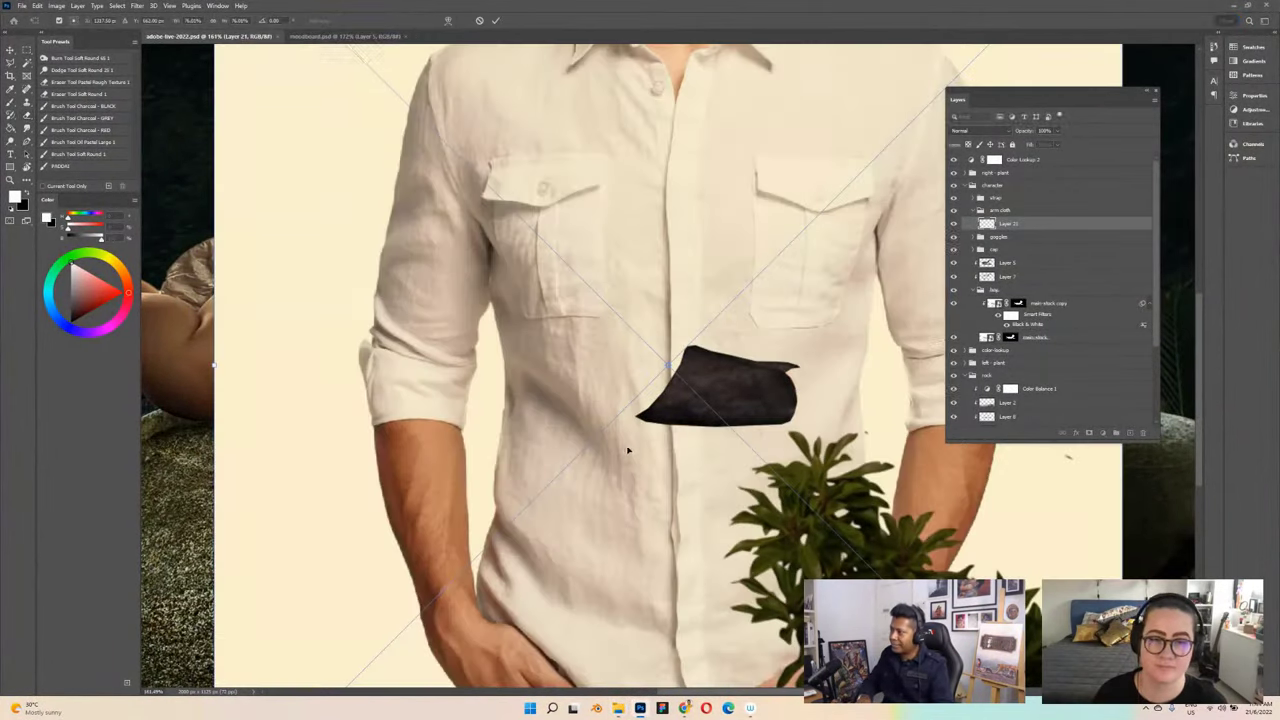
key(Return)
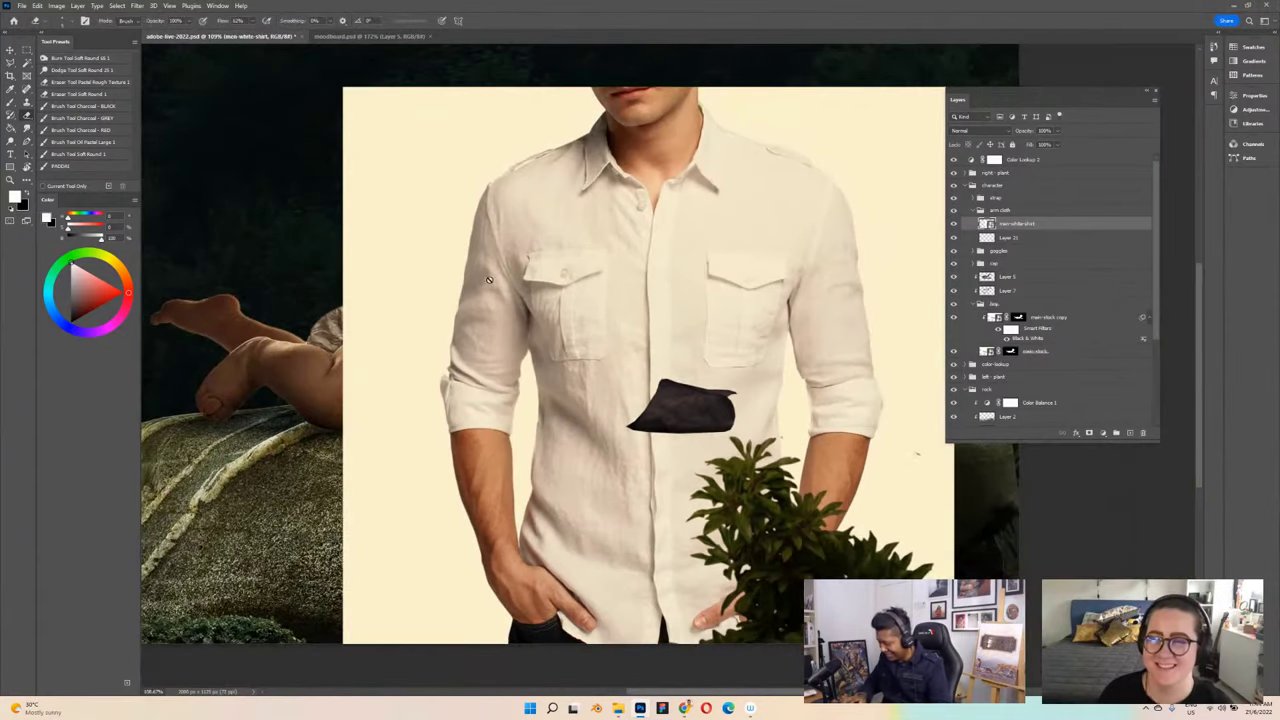
key(l)
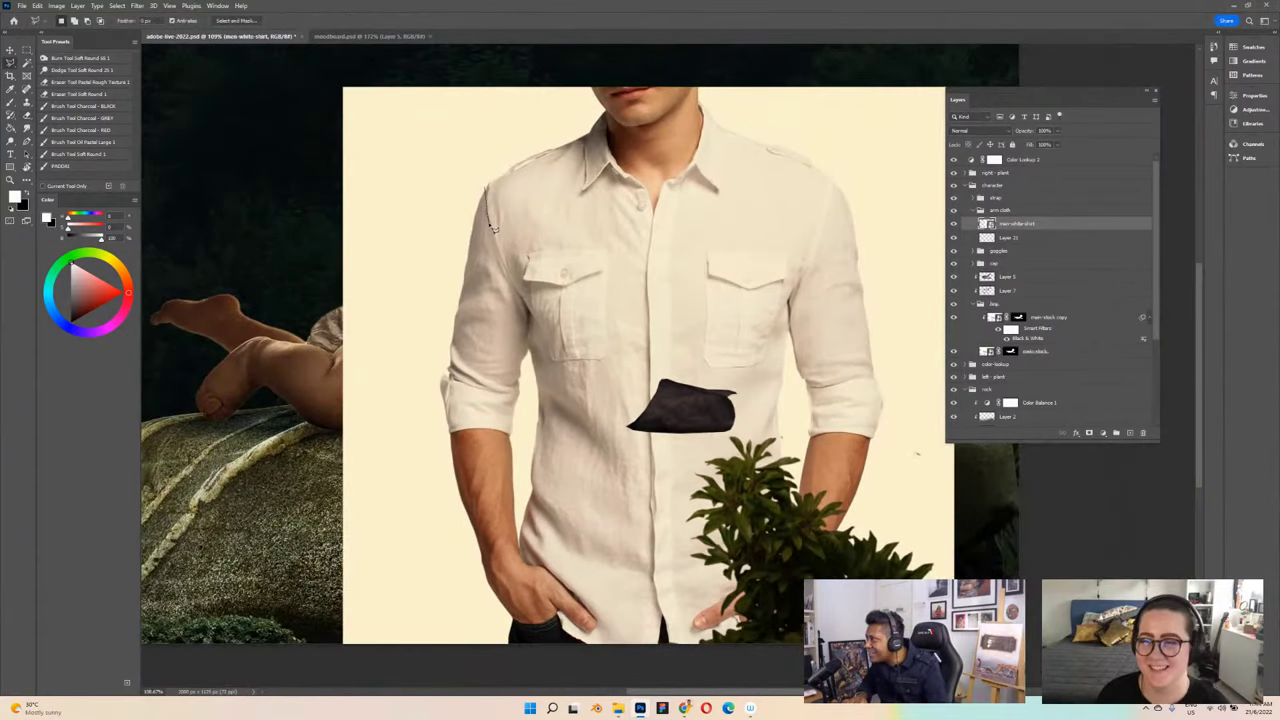
drag(505, 268, 518, 288)
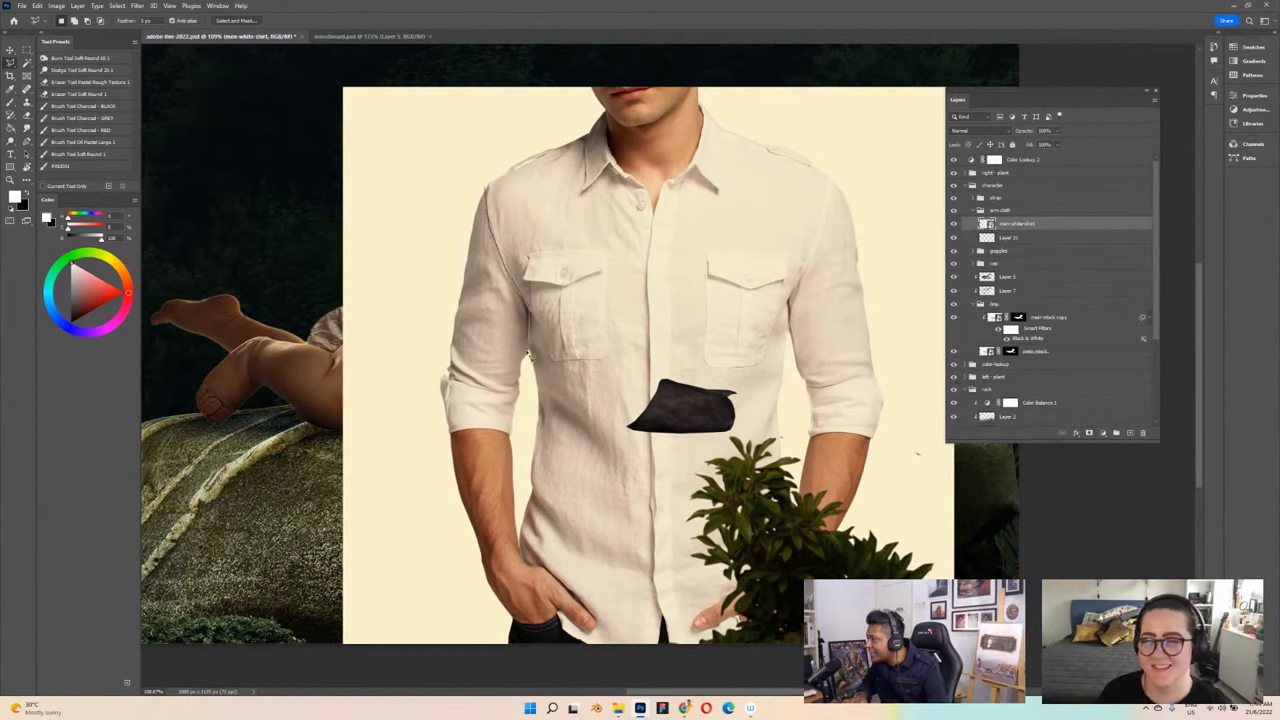
mouse_move(530, 355)
mouse_down()
mouse_move(514, 441)
mouse_move(450, 437)
mouse_move(454, 300)
mouse_move(488, 188)
mouse_up()
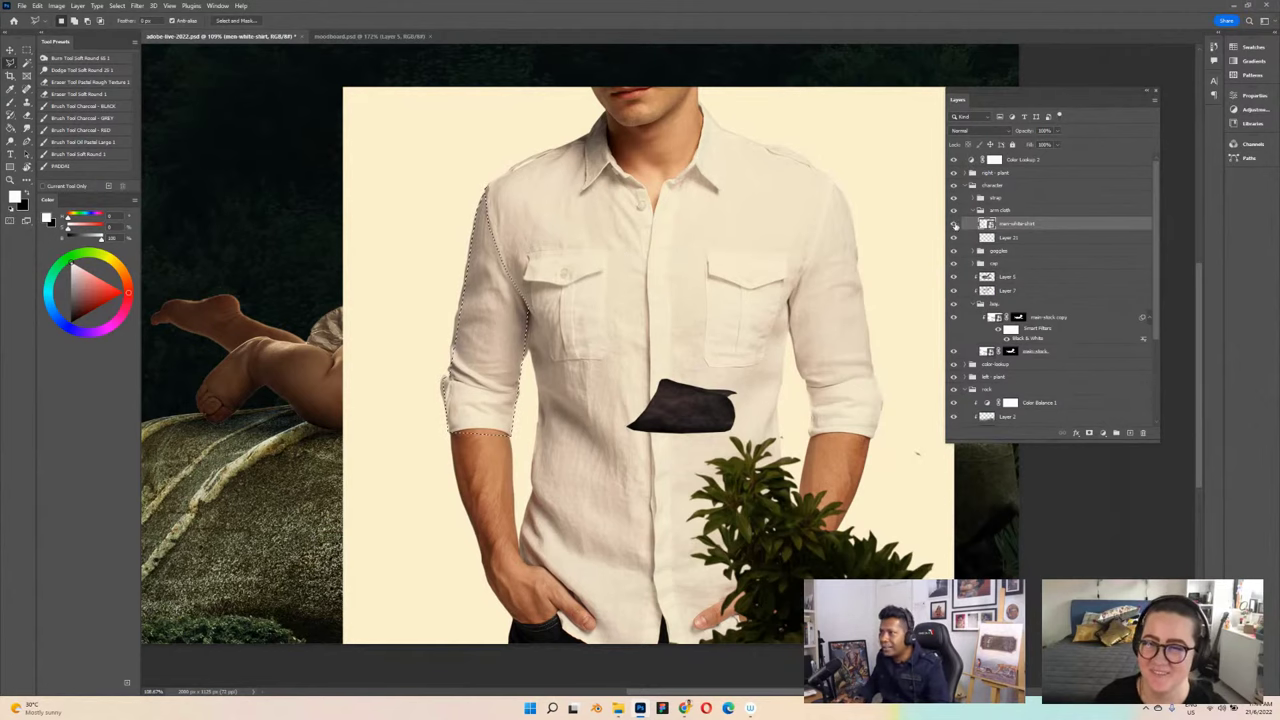
Step: Hide the shirt layer, copy the sleeve onto its own layer, and convert it to a Smart Object
click(953, 223)
key(ctrl+j)
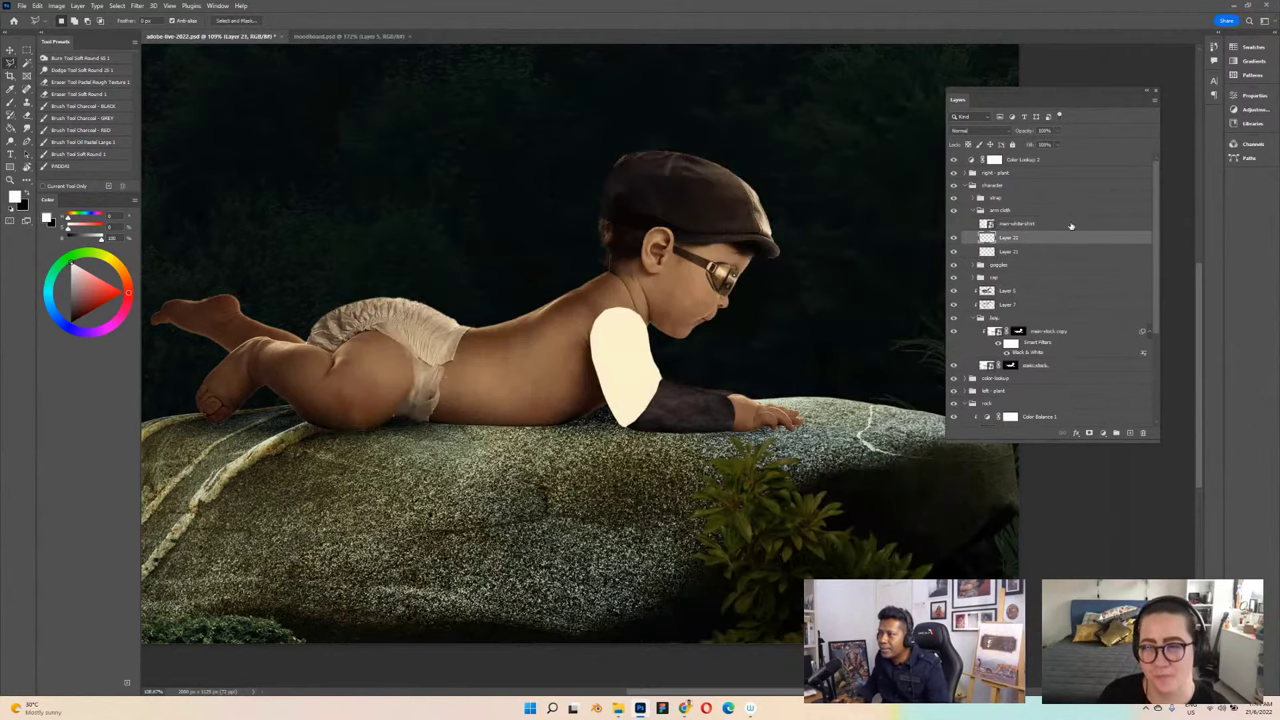
right_click(1029, 241)
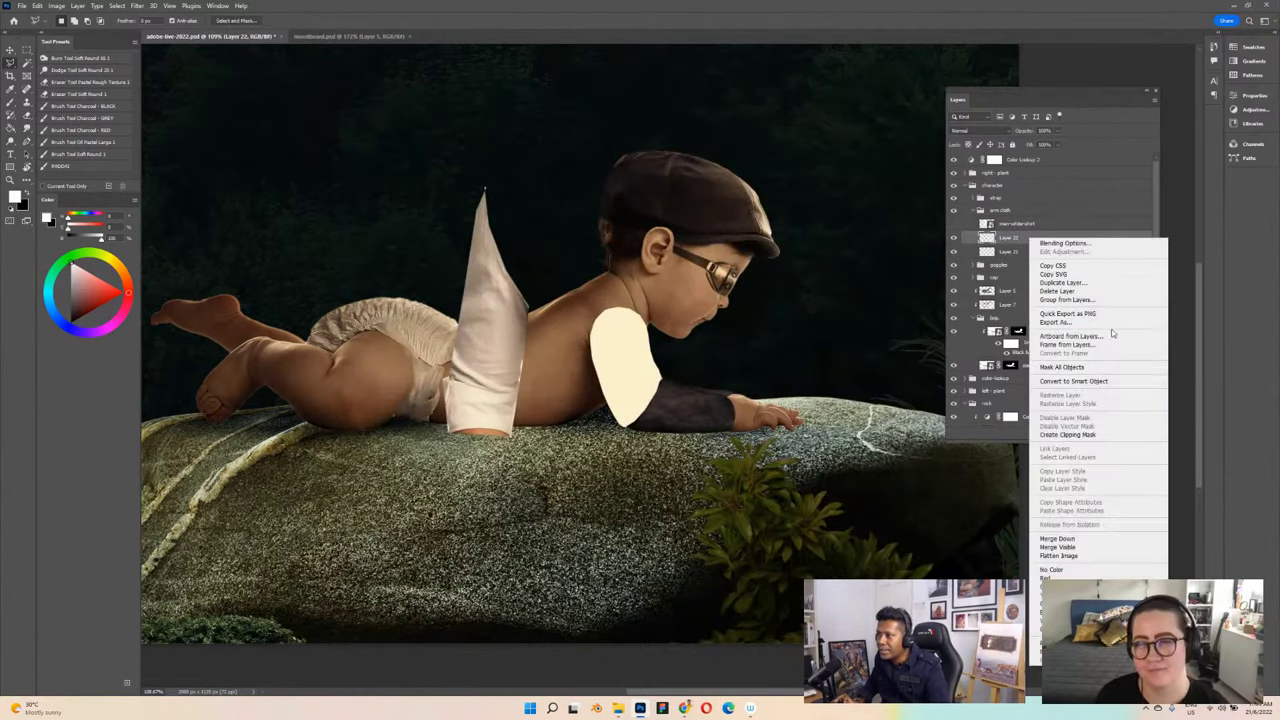
click(1093, 381)
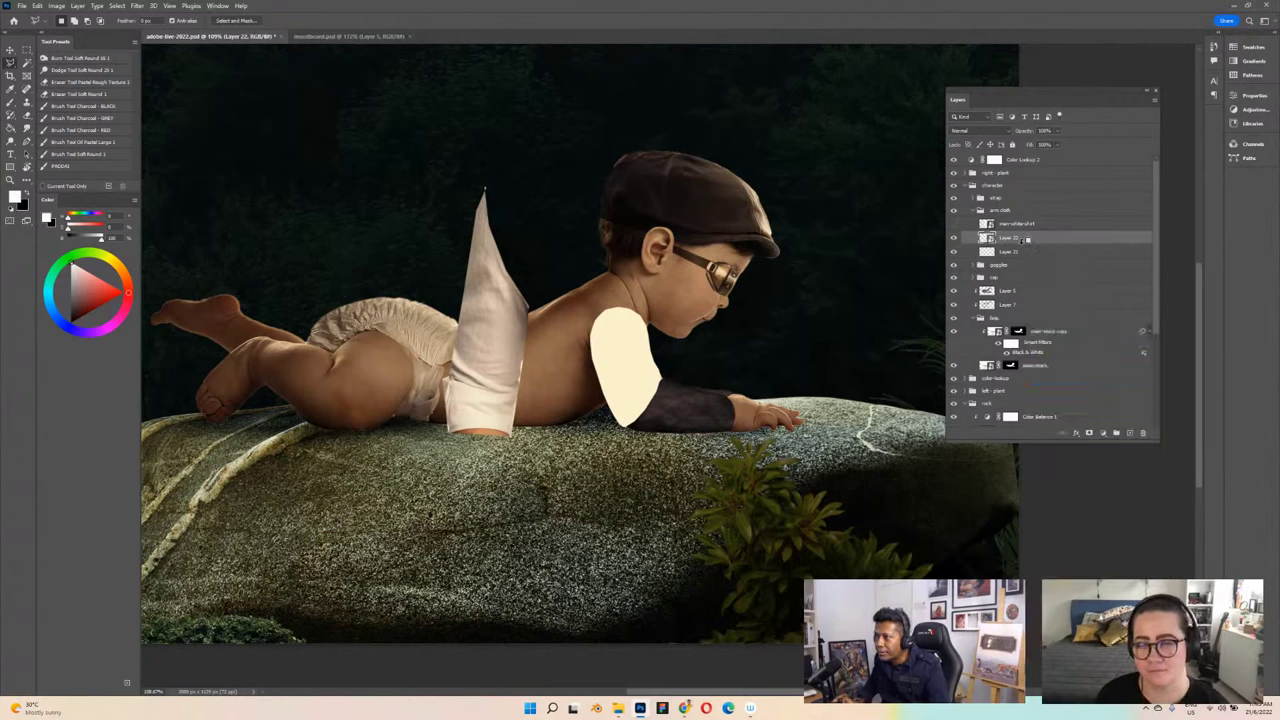
Step: Move and rotate the sleeve onto the baby's shoulder along the arm's angle, then save
key(ctrl+t)
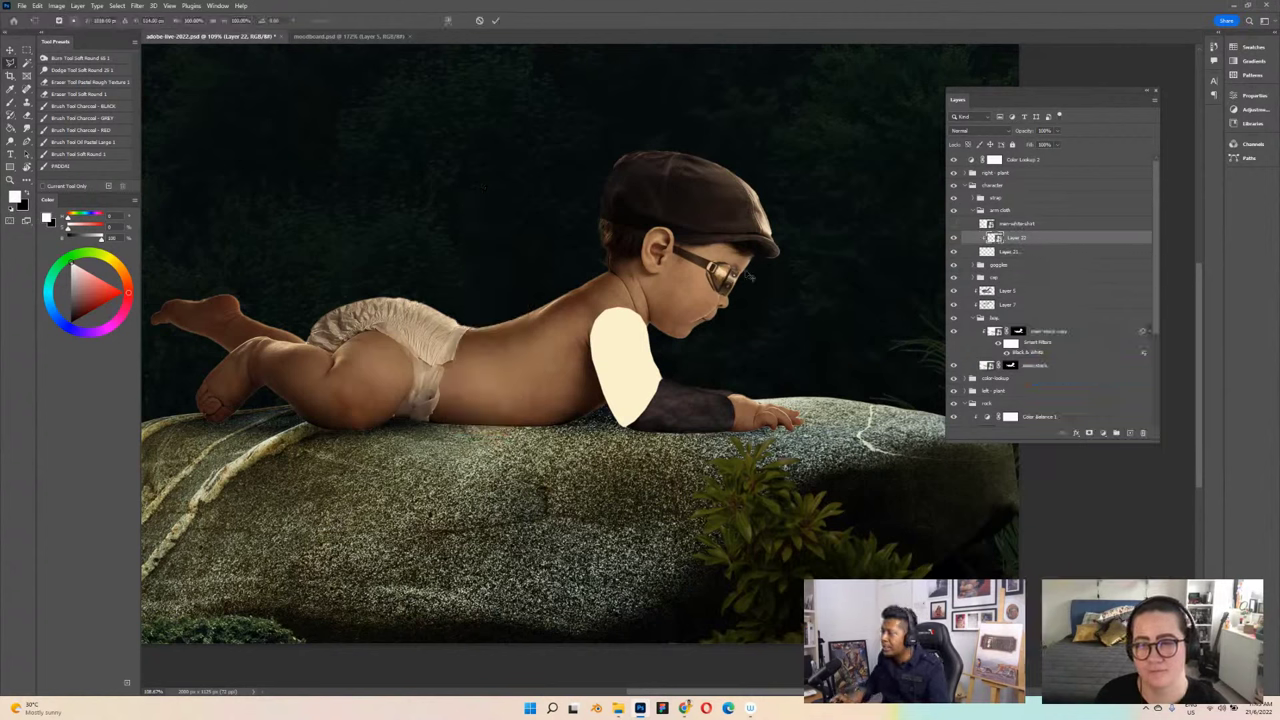
drag(505, 283, 646, 307)
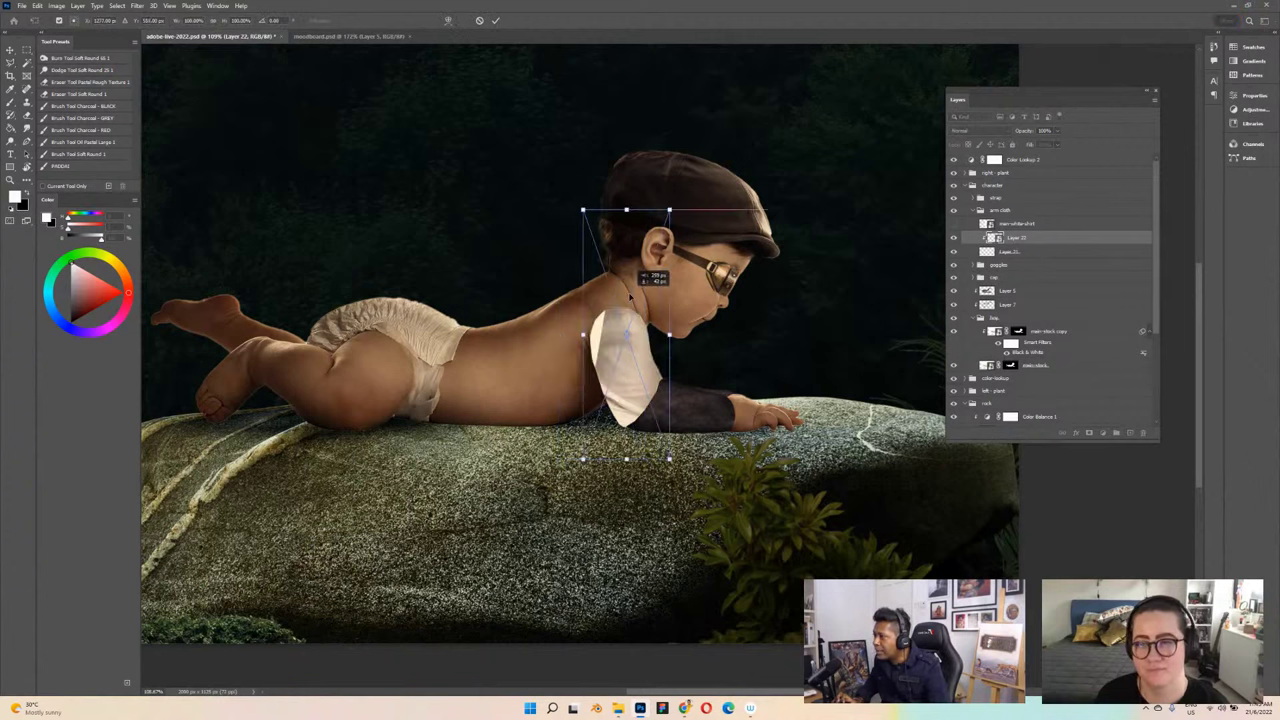
drag(697, 226, 627, 206)
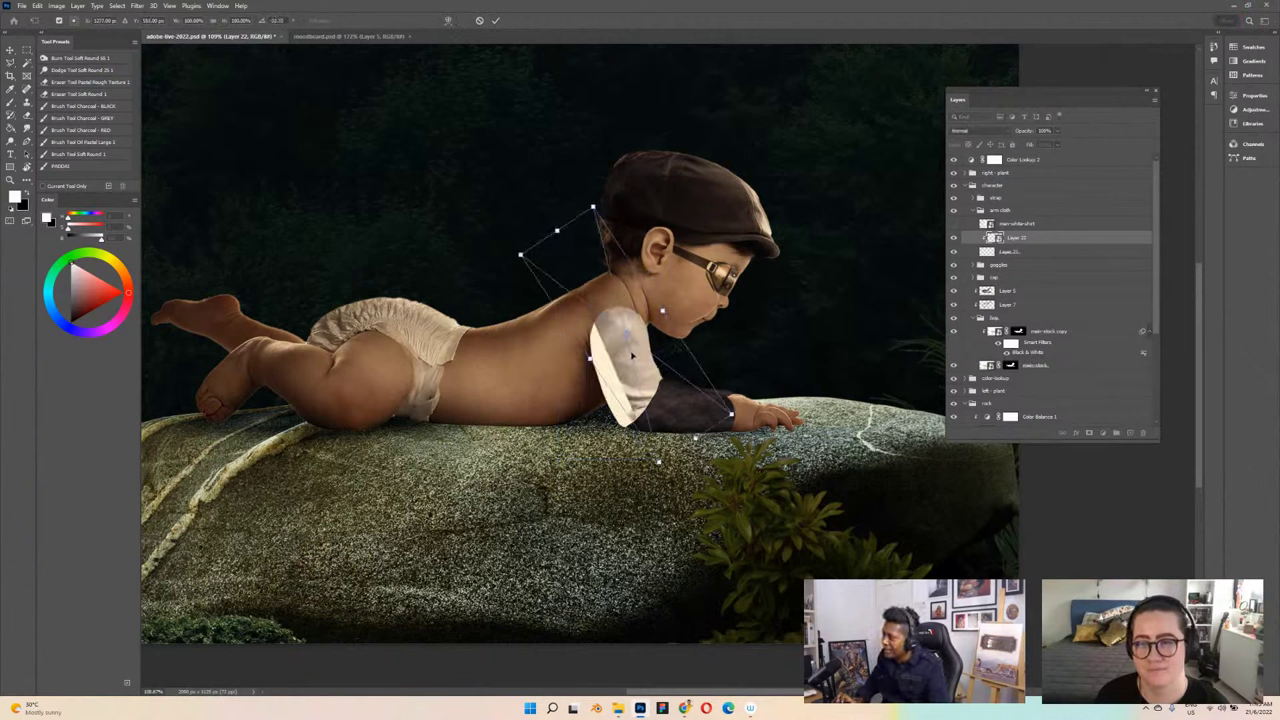
drag(612, 313, 597, 328)
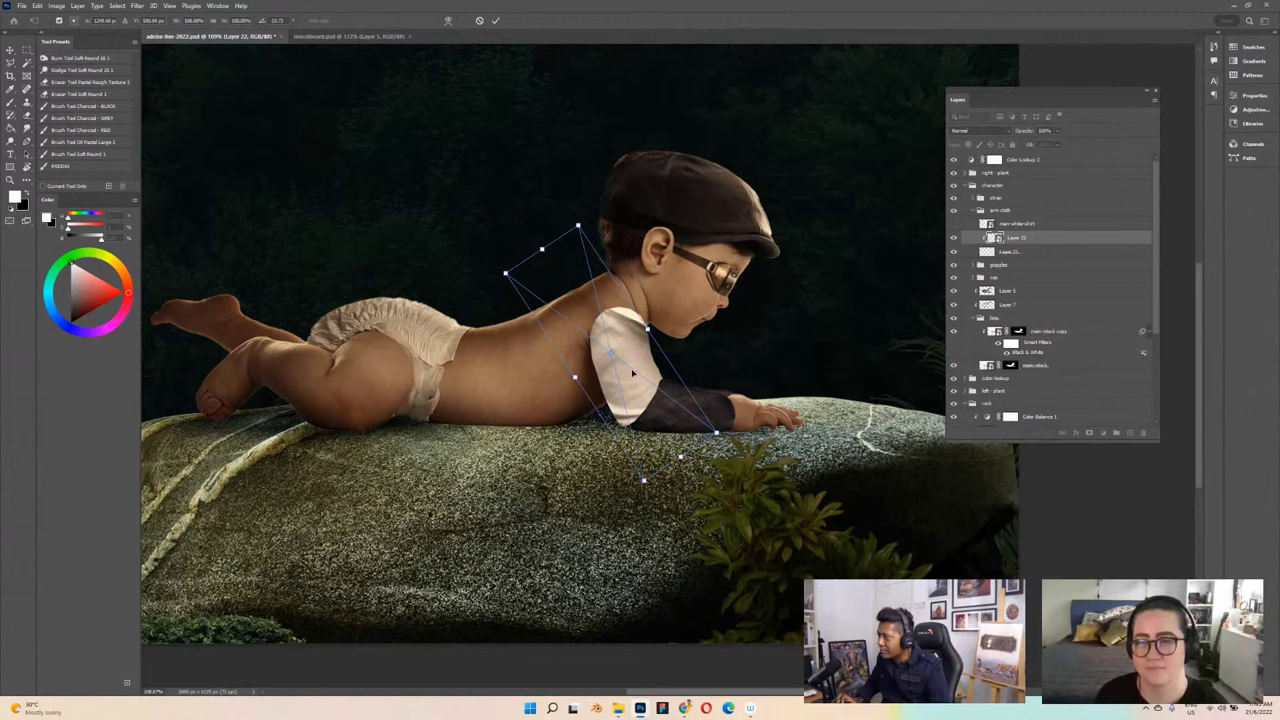
drag(632, 373, 619, 347)
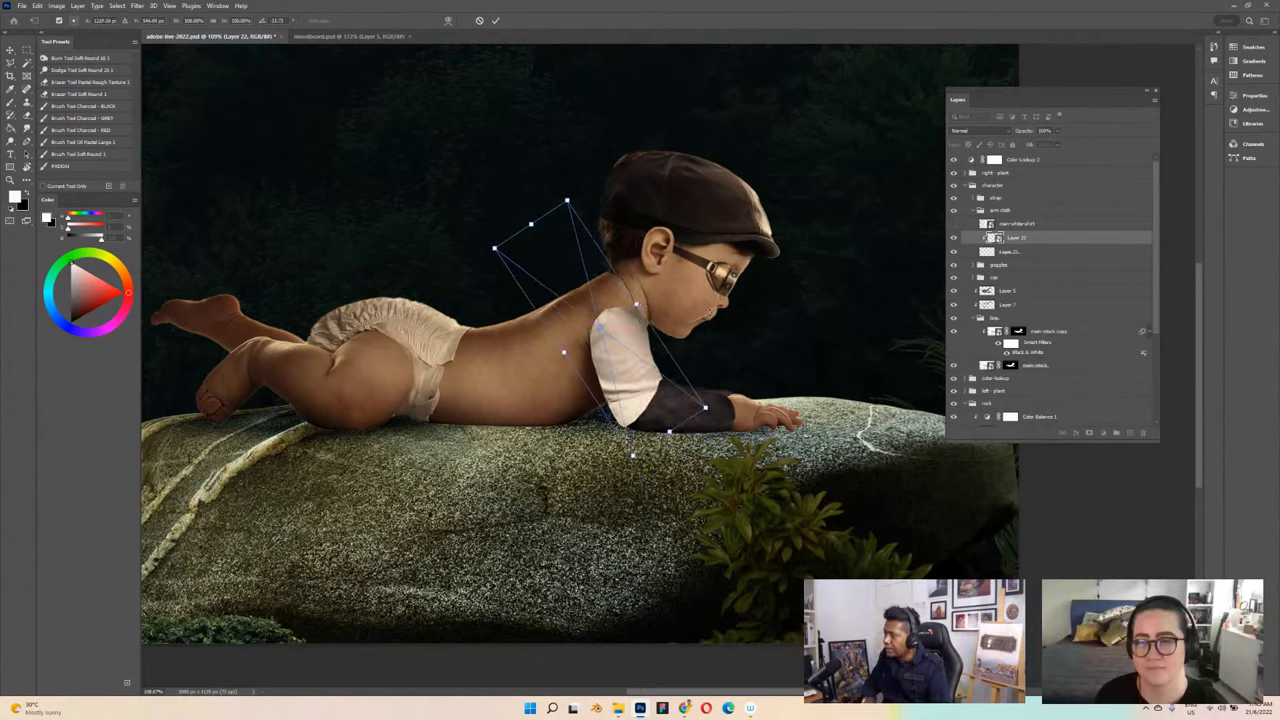
key(Return)
key(v)
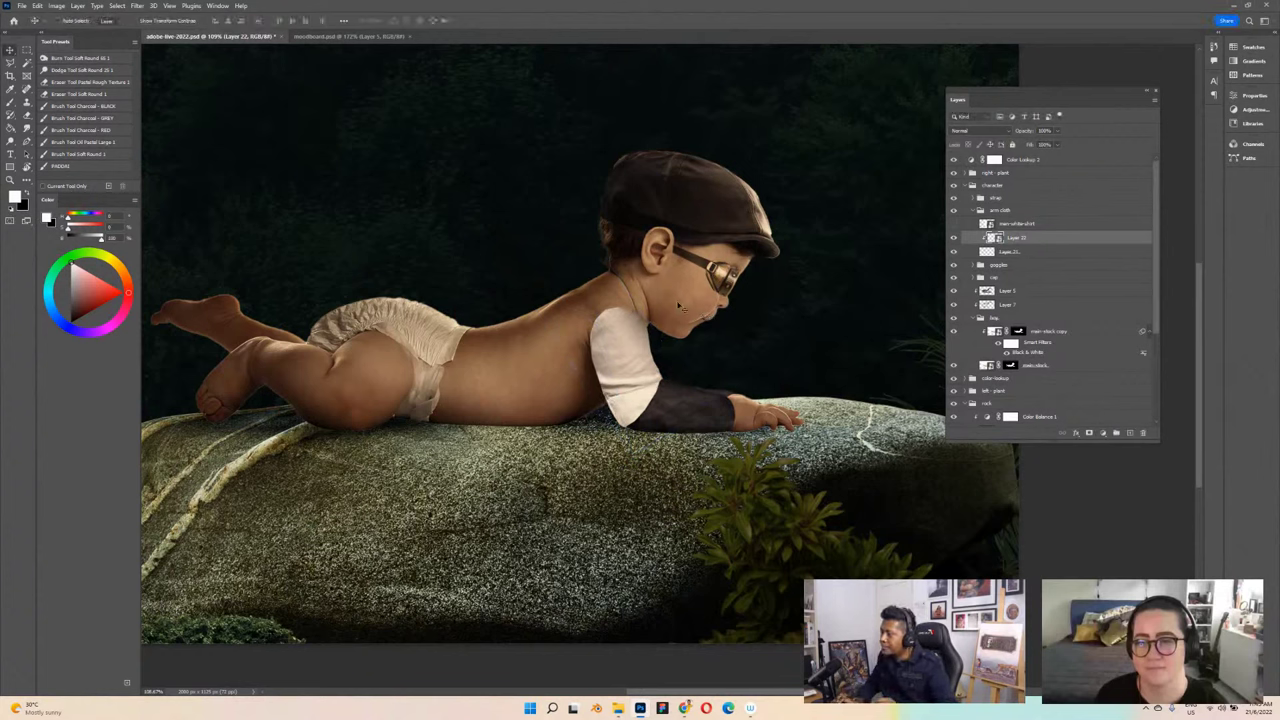
key(ctrl+s)
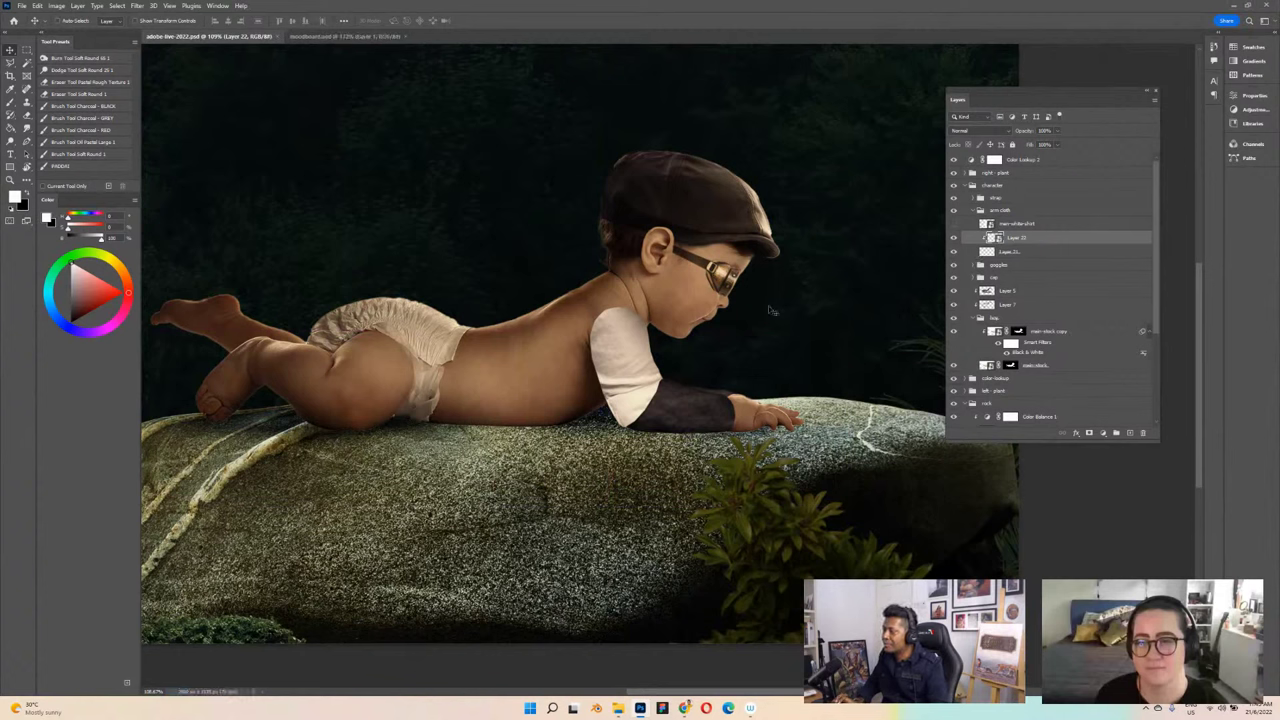
Step: Warp the sleeve so it curves around the baby's arm and shoulder
key(ctrl+t)
right_click(619, 352)
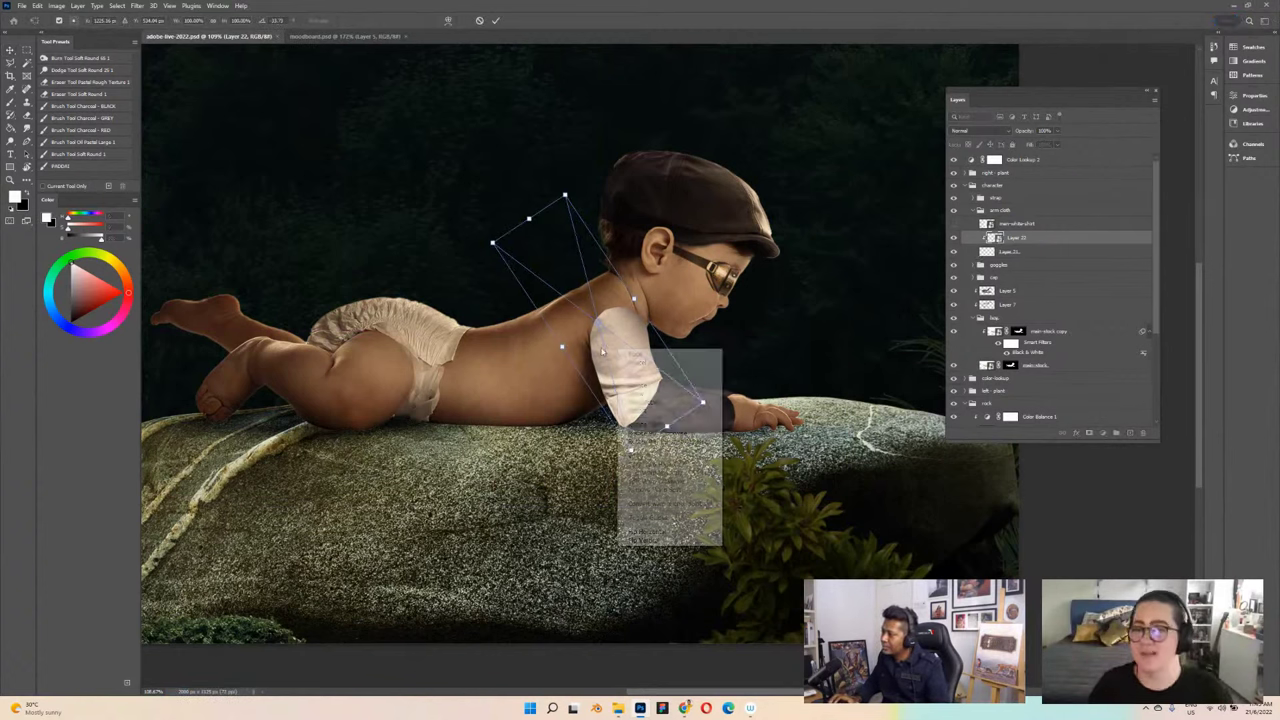
click(669, 456)
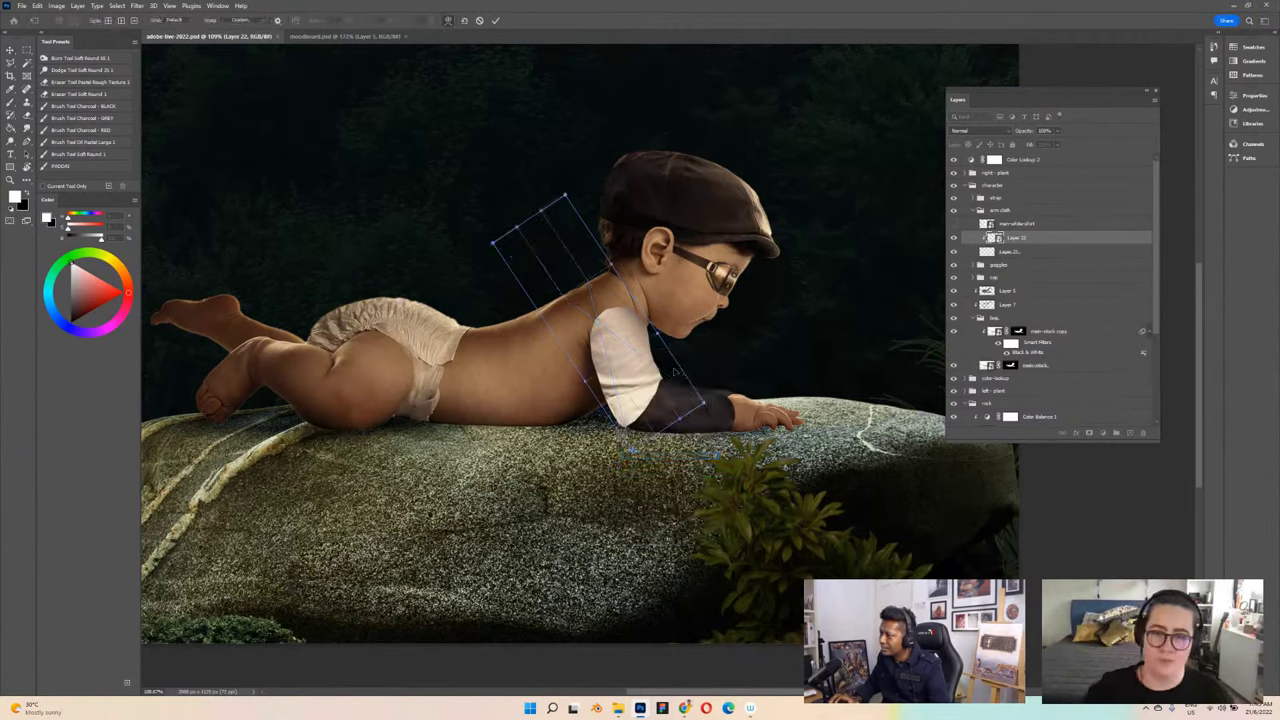
drag(664, 362, 643, 352)
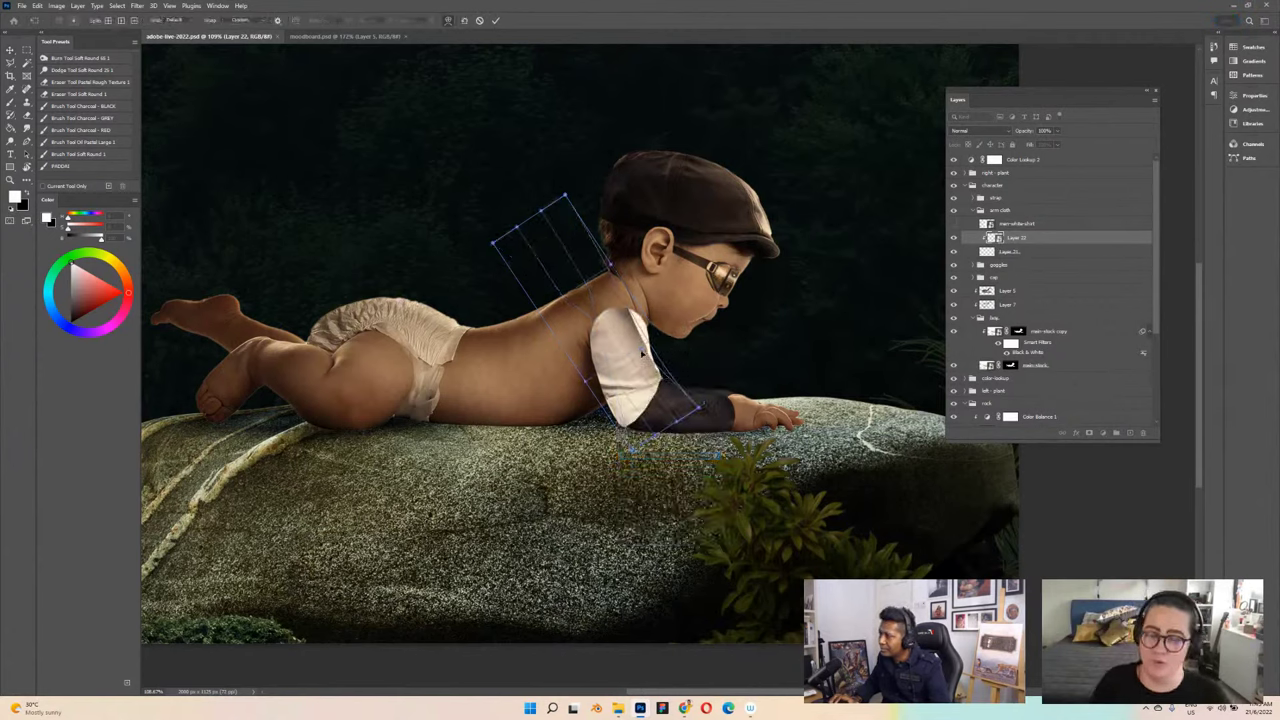
drag(620, 302, 637, 300)
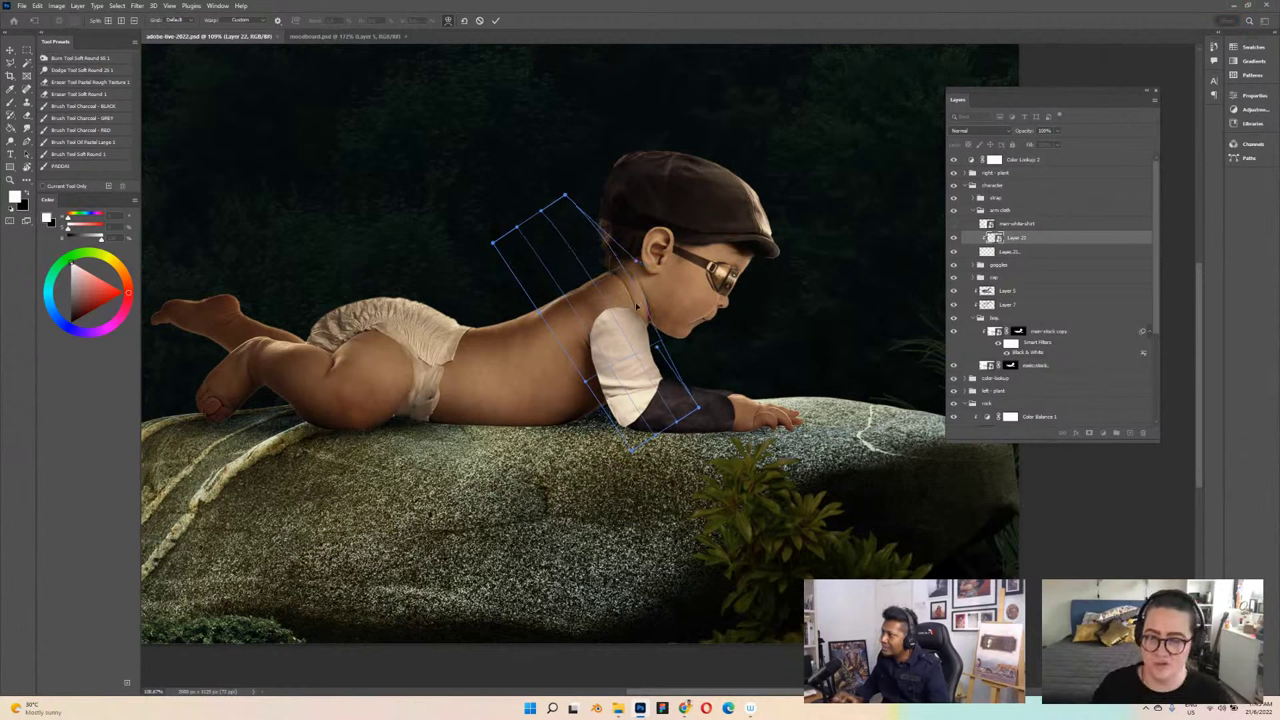
key(Return)
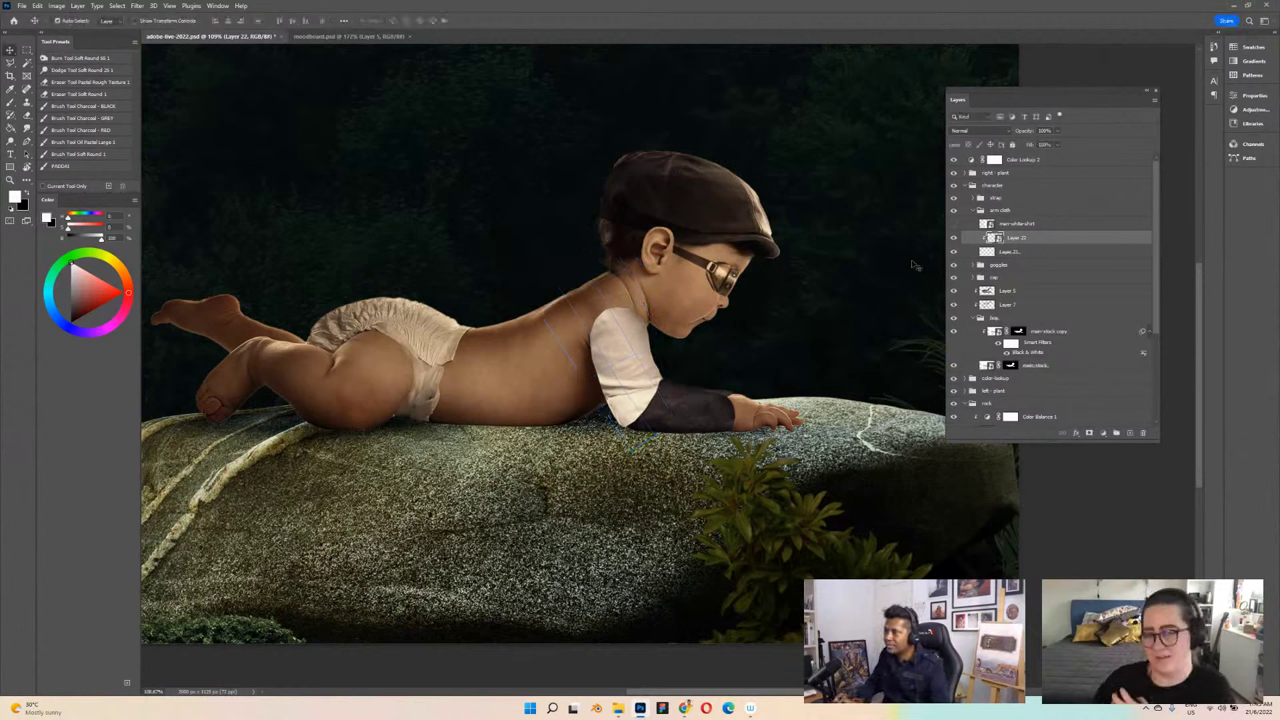
Step: Add Layer 23 clipped to Layer 22 and set its blend mode to Overlay
key(ctrl+s)
key(ctrl+shift+alt+n)
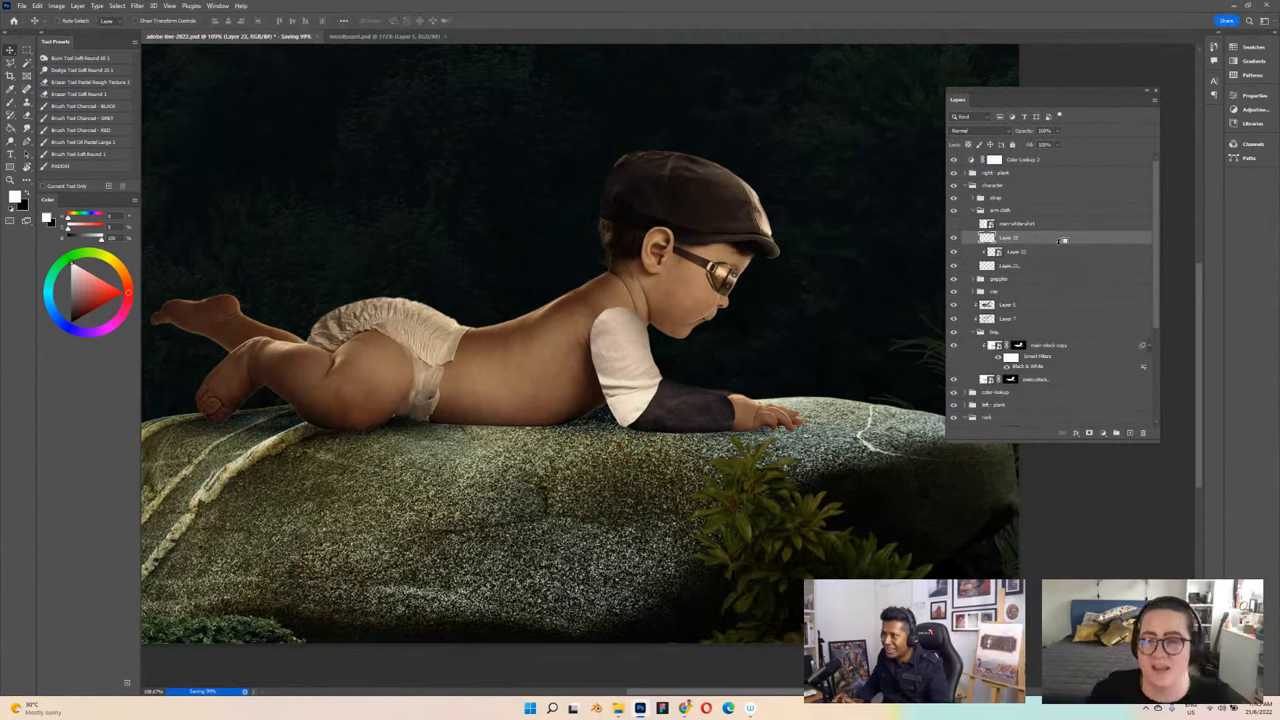
key(ctrl+alt+g)
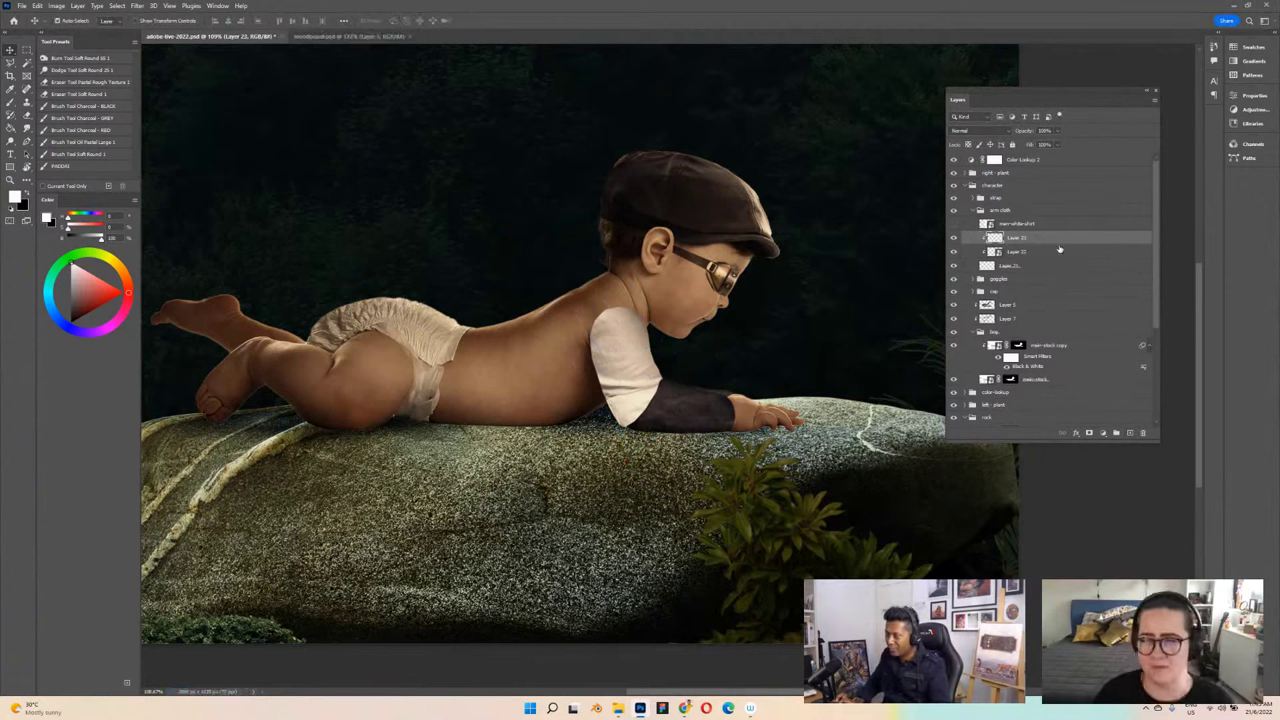
key(ctrl+s)
key(b)
click(975, 131)
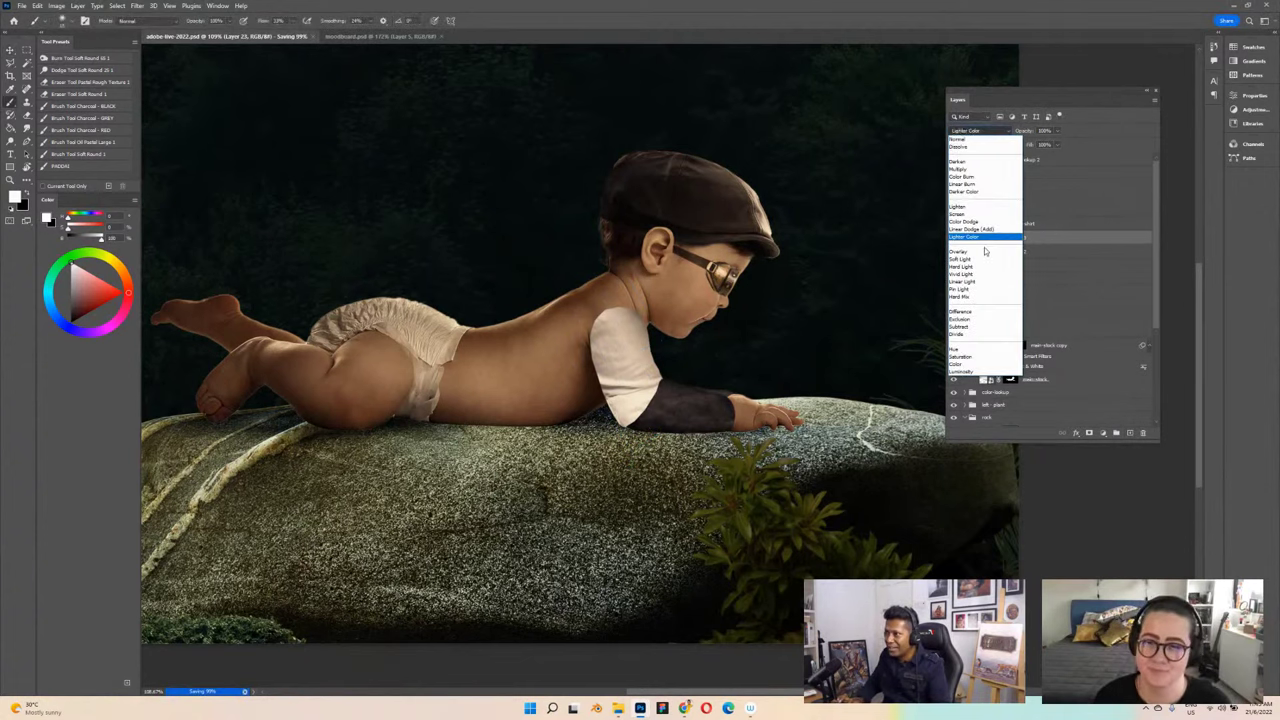
click(984, 251)
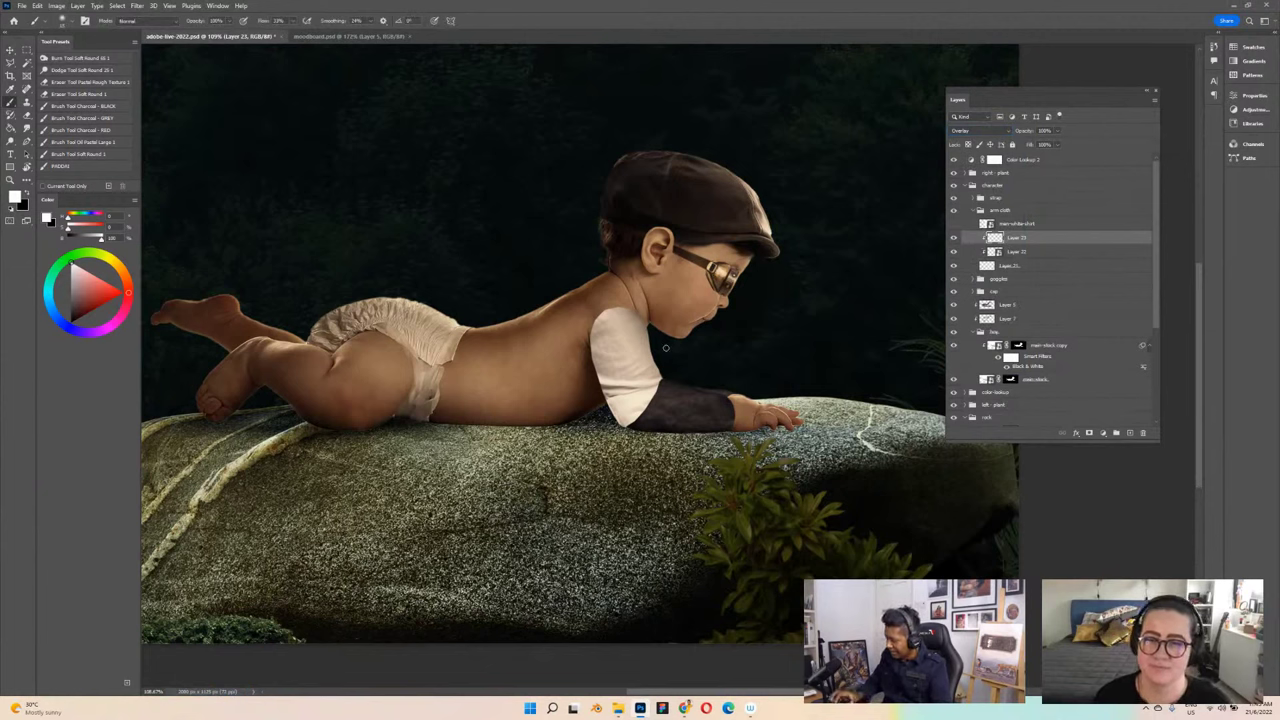
Step: Paint soft black shading over the baby's upper back, save, and select Layer 22
key(x)
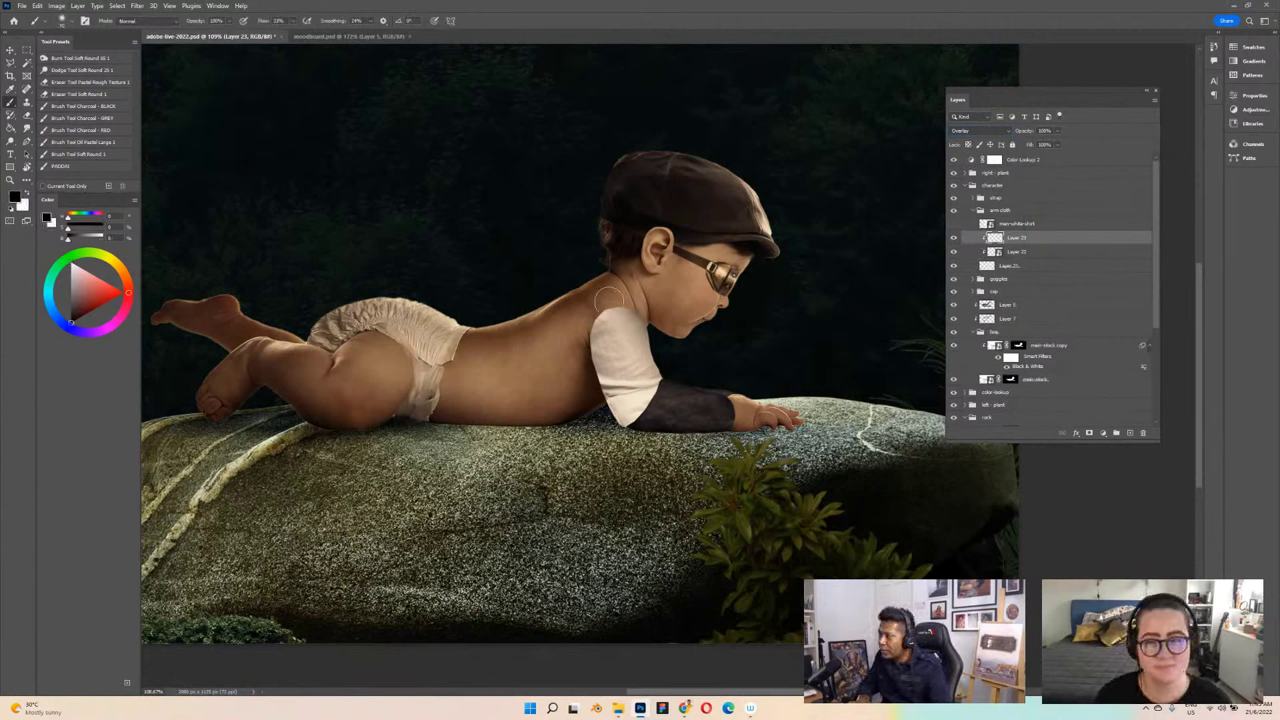
mouse_move(610, 298)
mouse_down()
mouse_move(576, 320)
mouse_move(568, 345)
mouse_move(570, 330)
mouse_up()
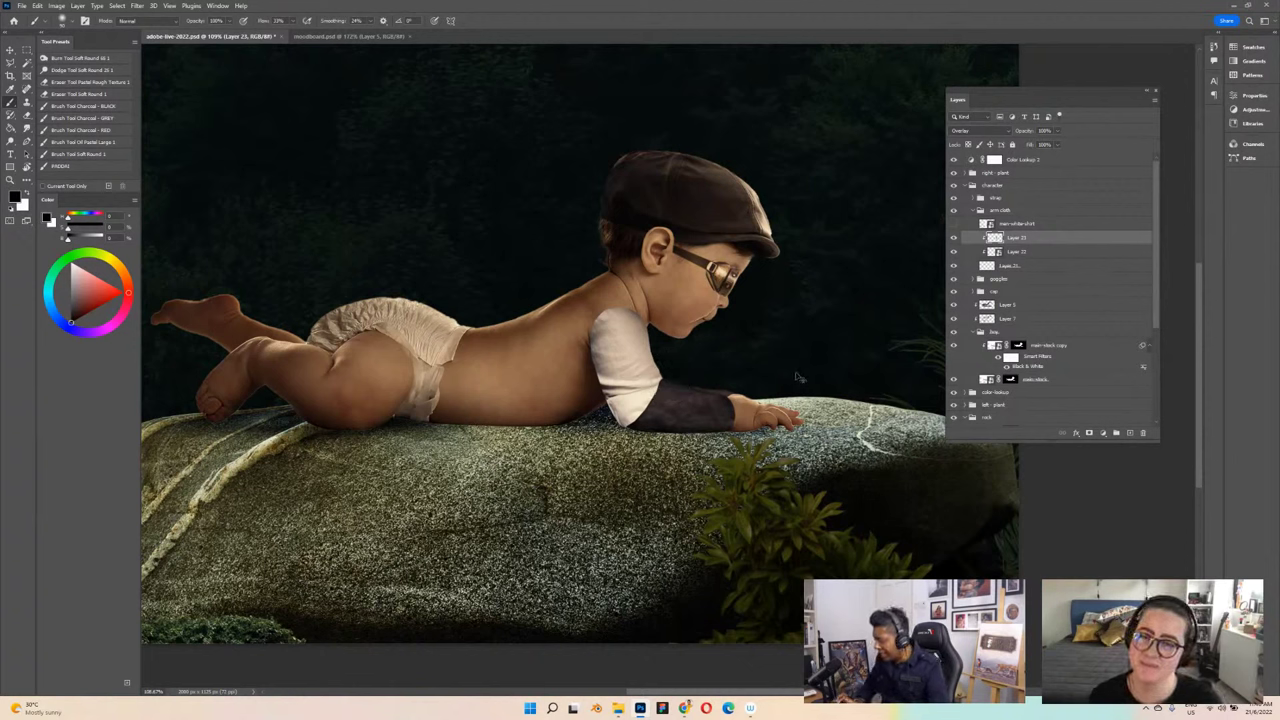
key(ctrl+s)
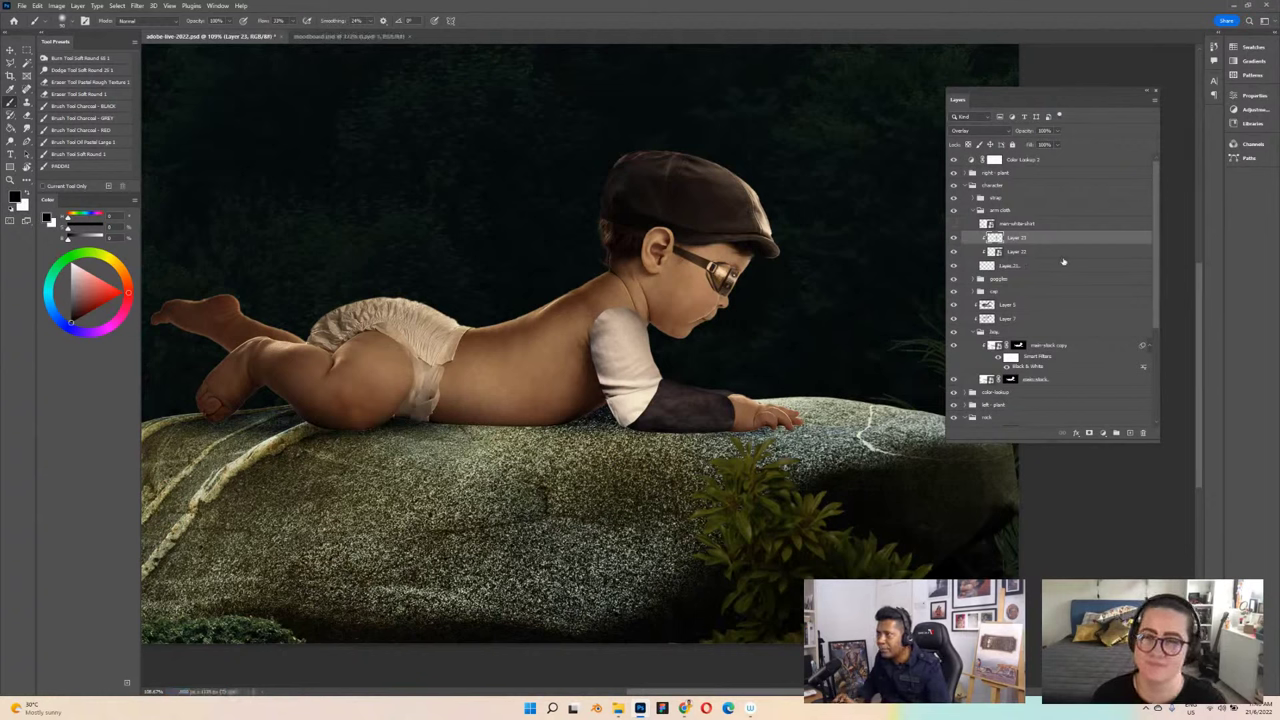
key(alt+bracketleft)
Step: Add Layer 24 above Layer 22, set it to Multiply, and save
click(1131, 432)
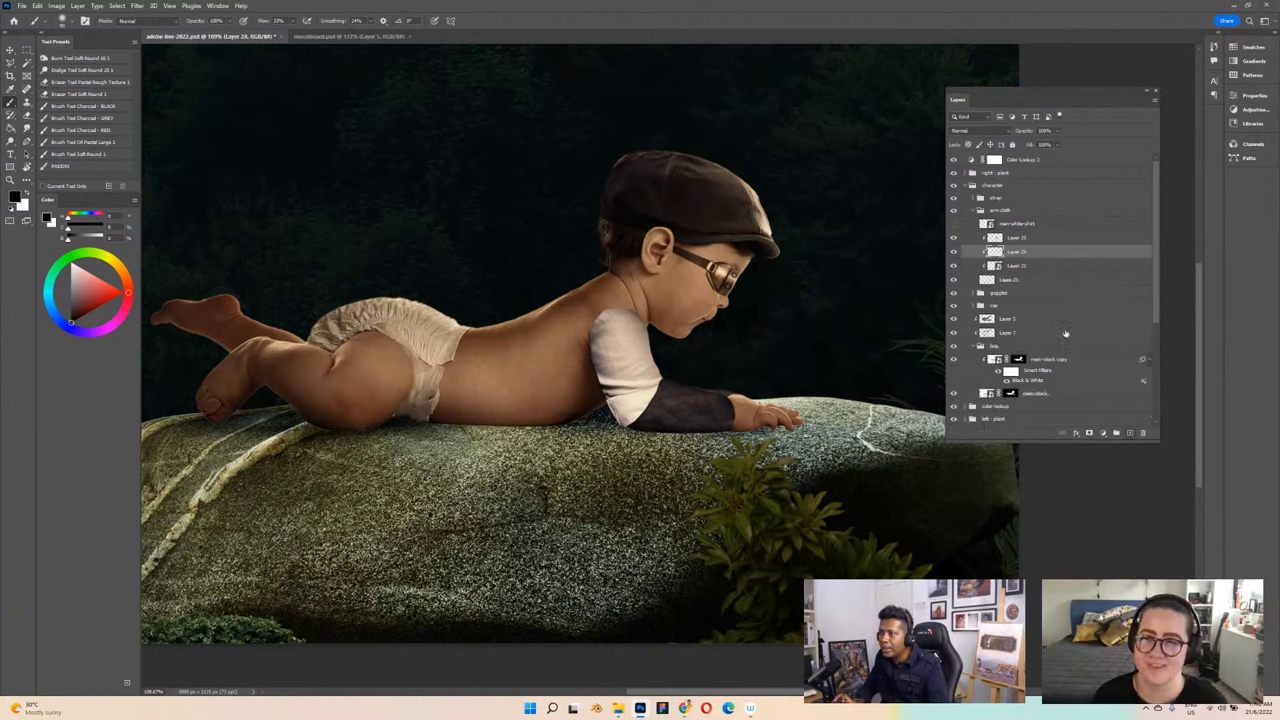
click(996, 133)
click(990, 175)
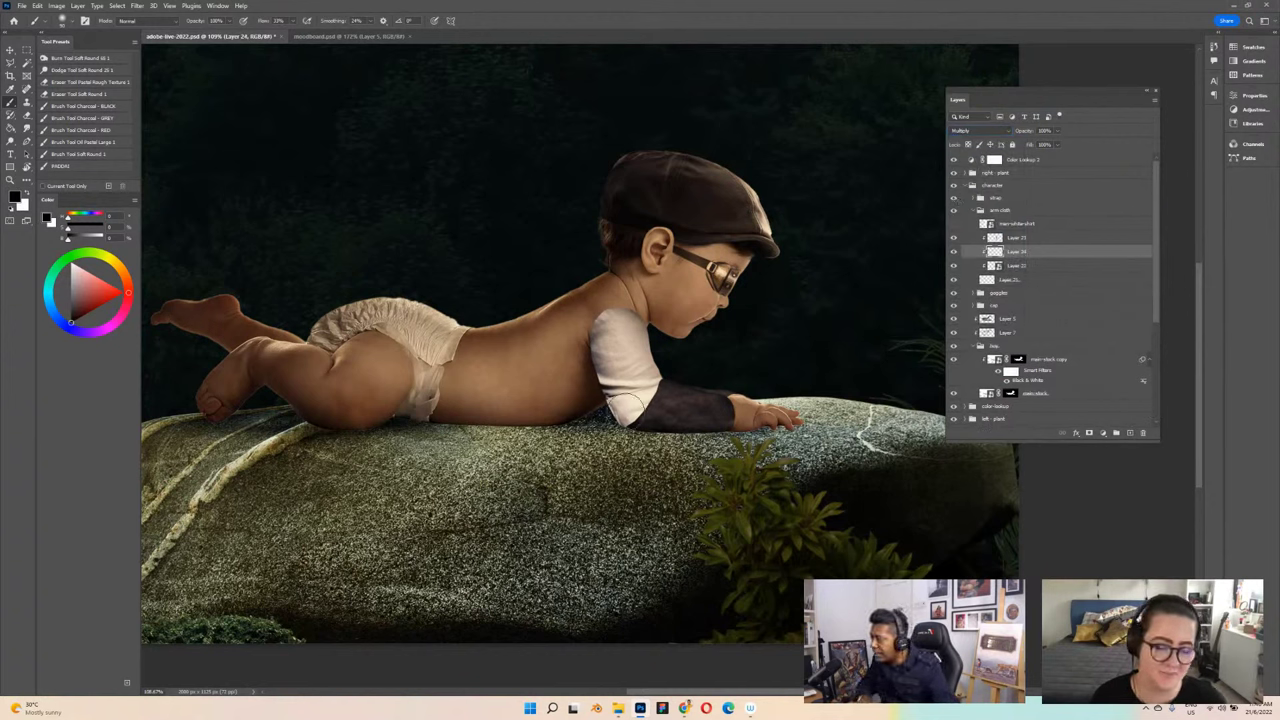
scroll(610, 425, up, 1)
scroll(628, 414, up, 2)
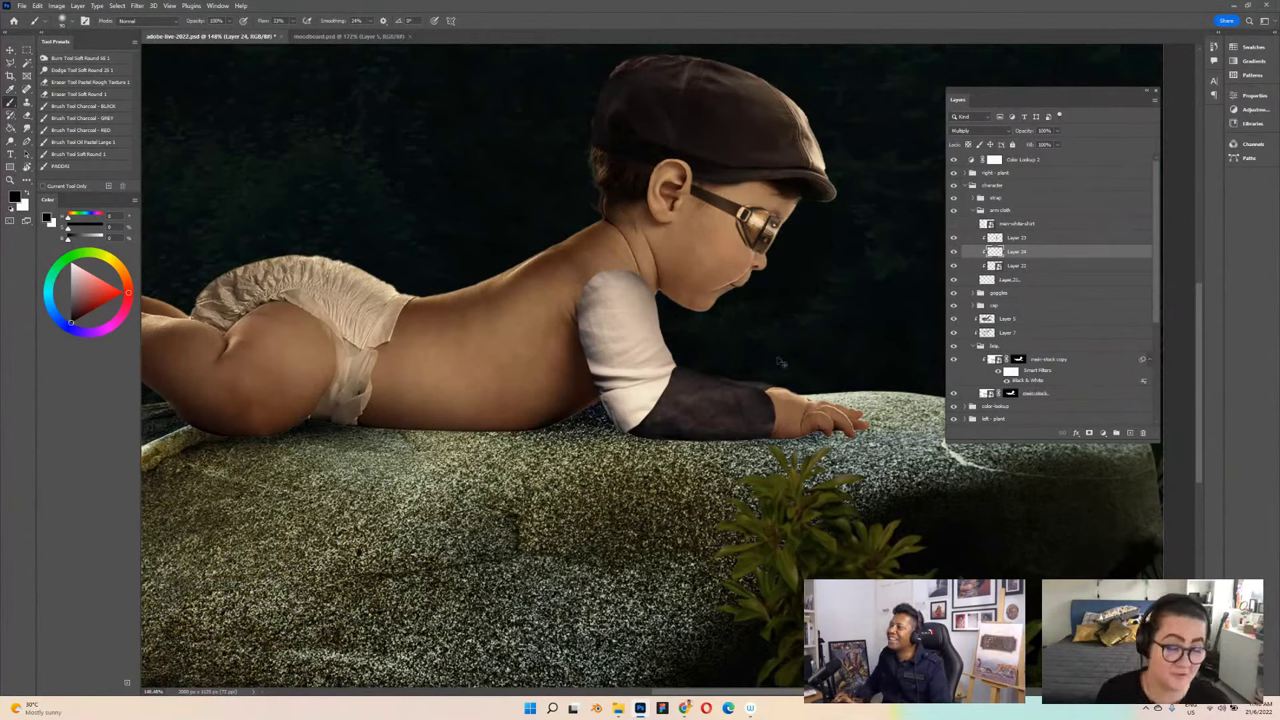
key(ctrl+s)
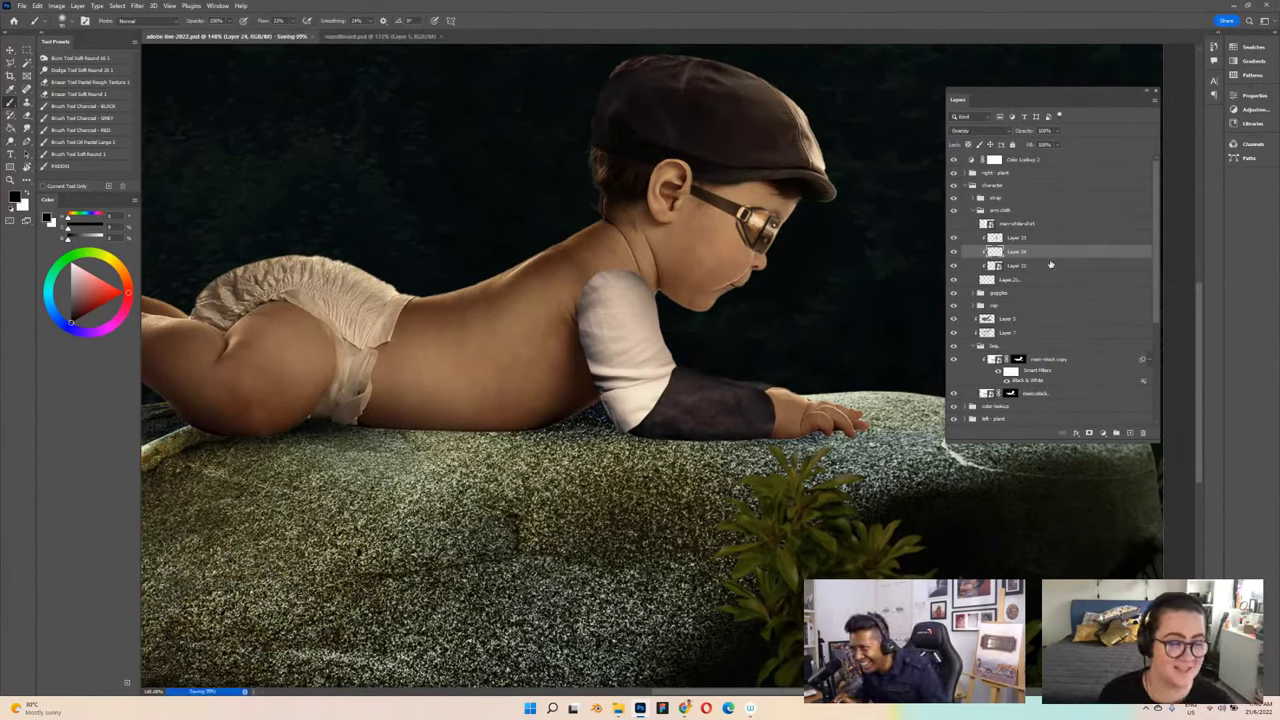
Step: Erase Layer 23's Overlay shading along the baby's neck and save
key(alt+bracketright)
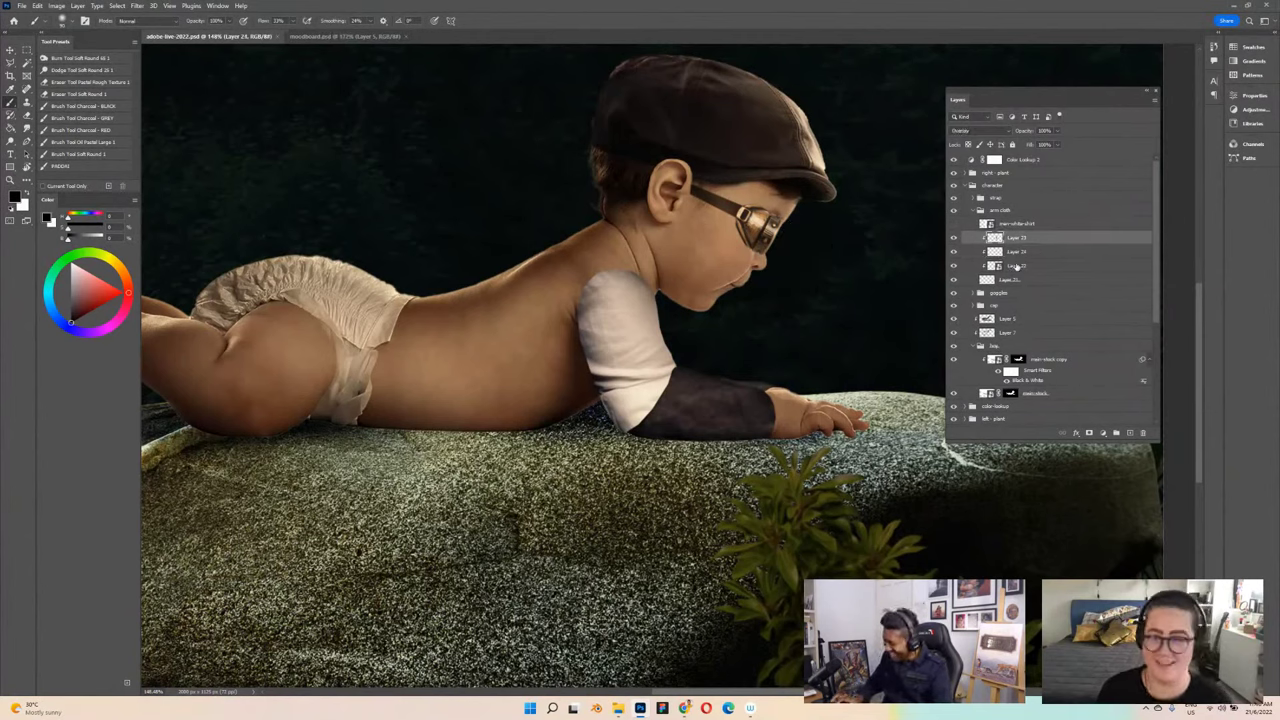
key(e)
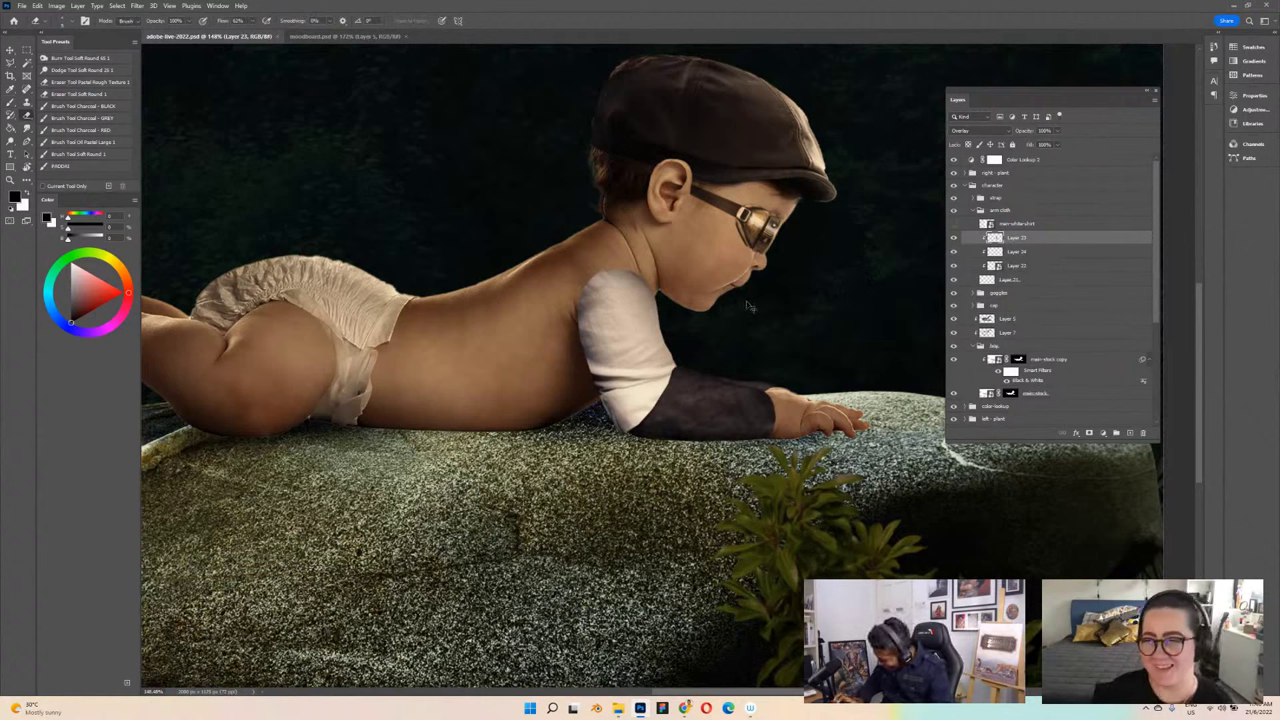
key(b)
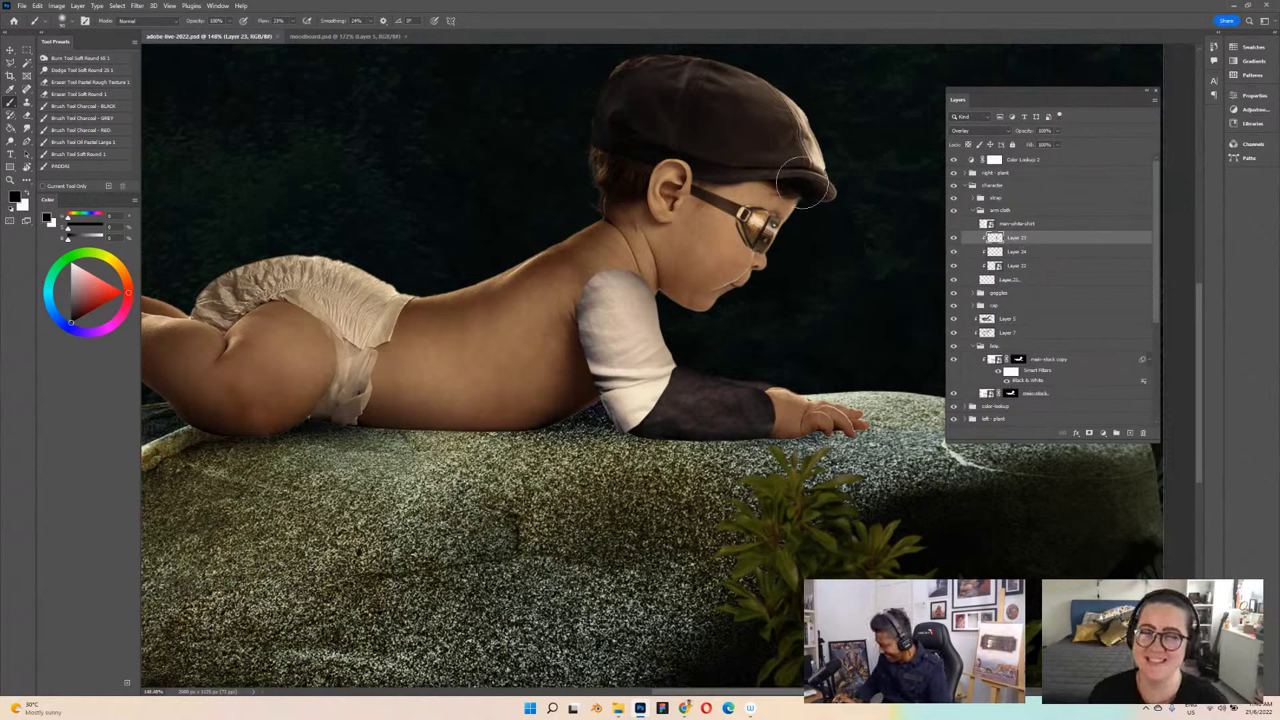
key(e)
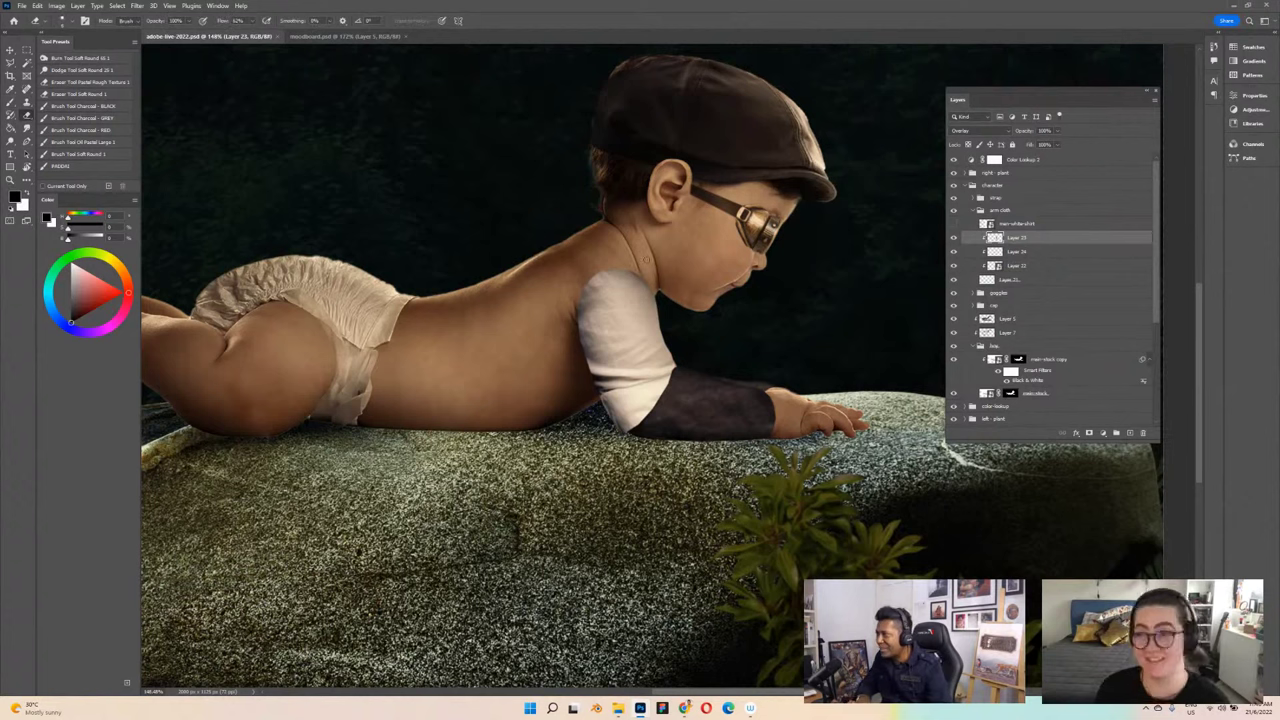
drag(628, 258, 652, 260)
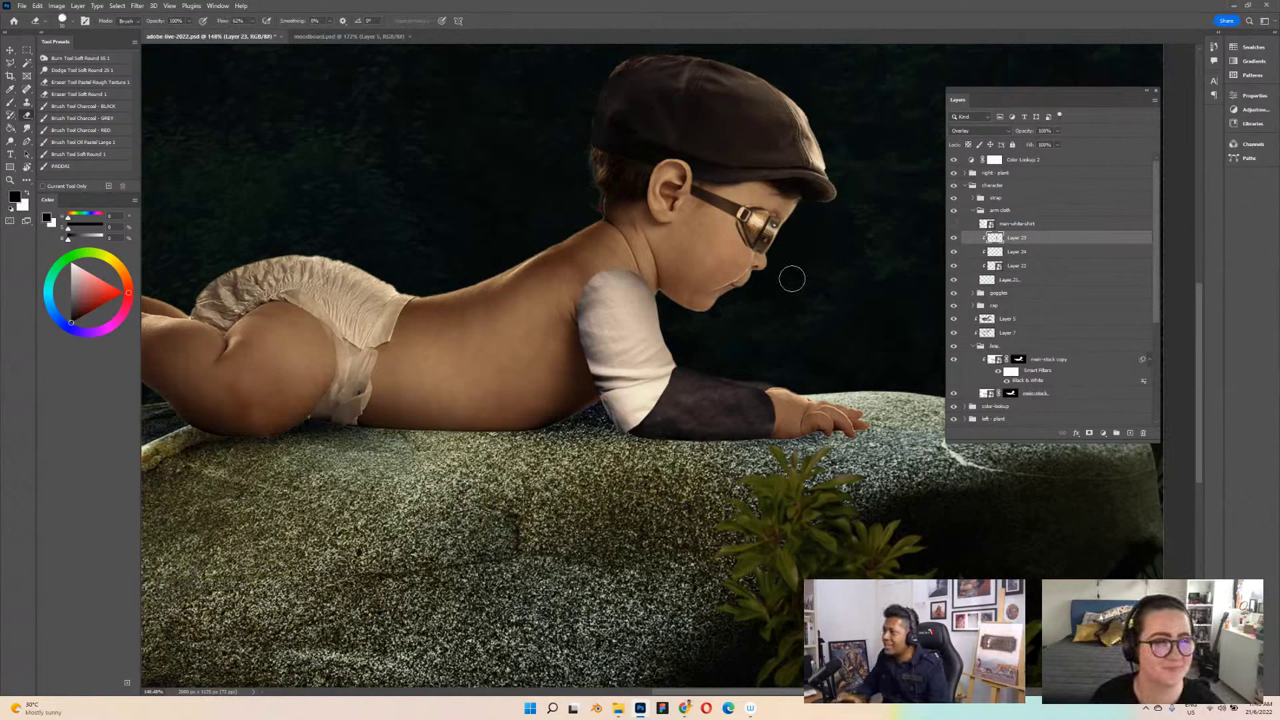
scroll(771, 278, down, 4)
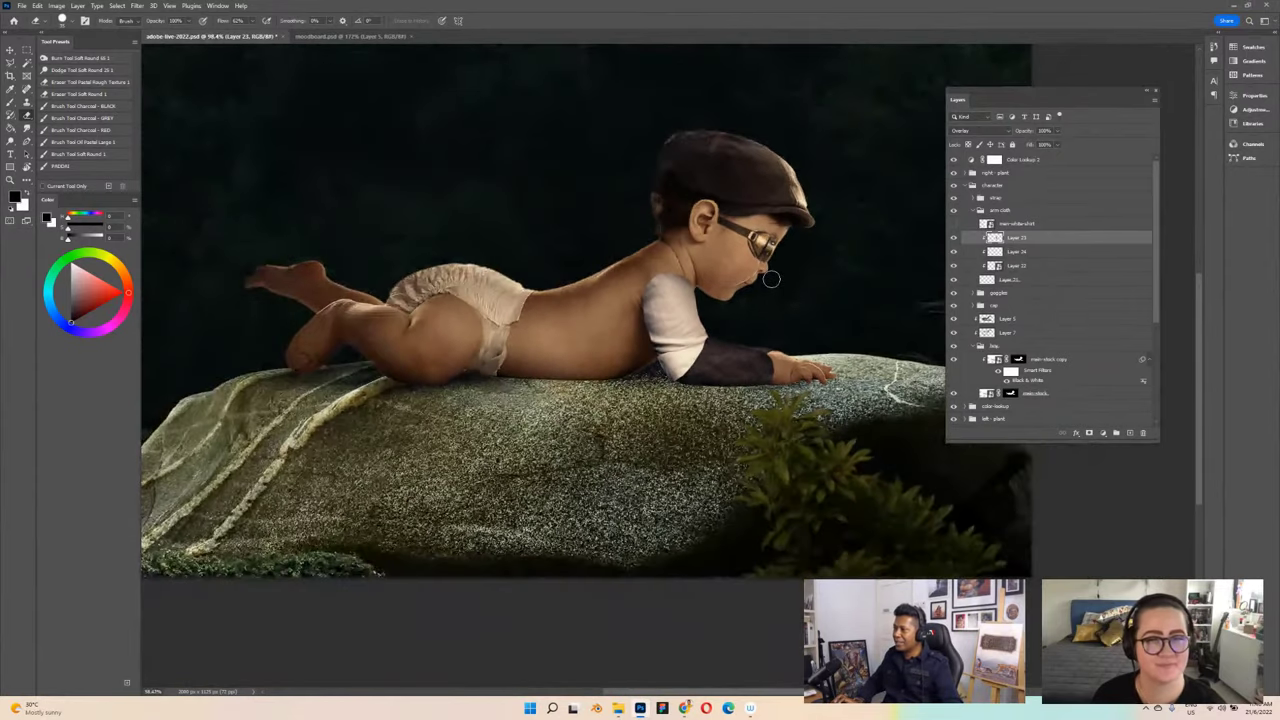
scroll(771, 278, down, 2)
scroll(740, 282, up, 2)
key(ctrl+s)
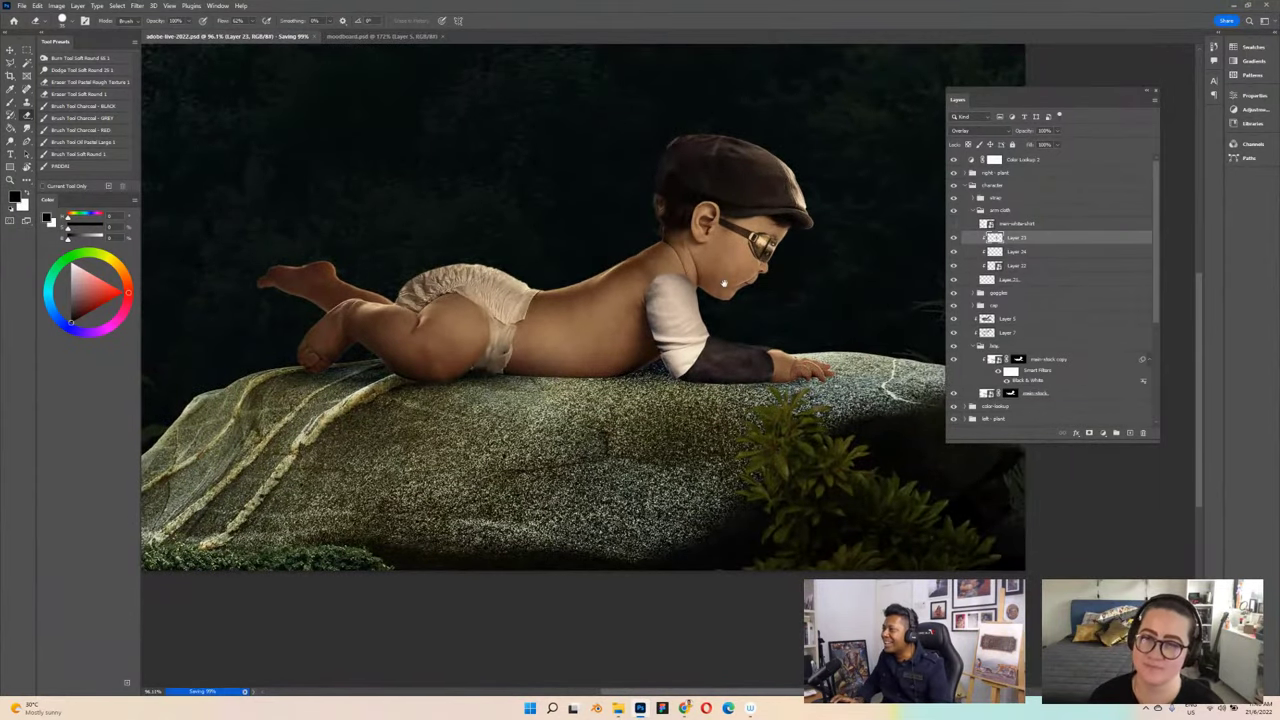
drag(724, 284, 692, 310)
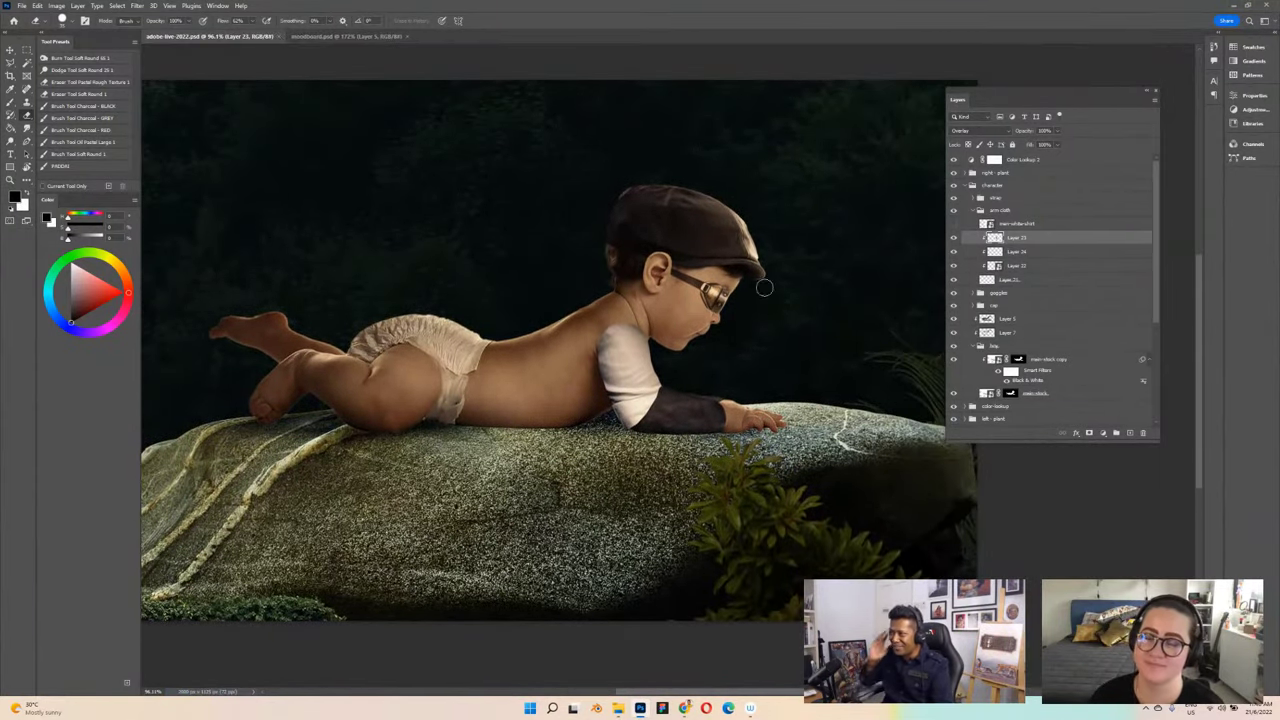
scroll(735, 308, up, 2)
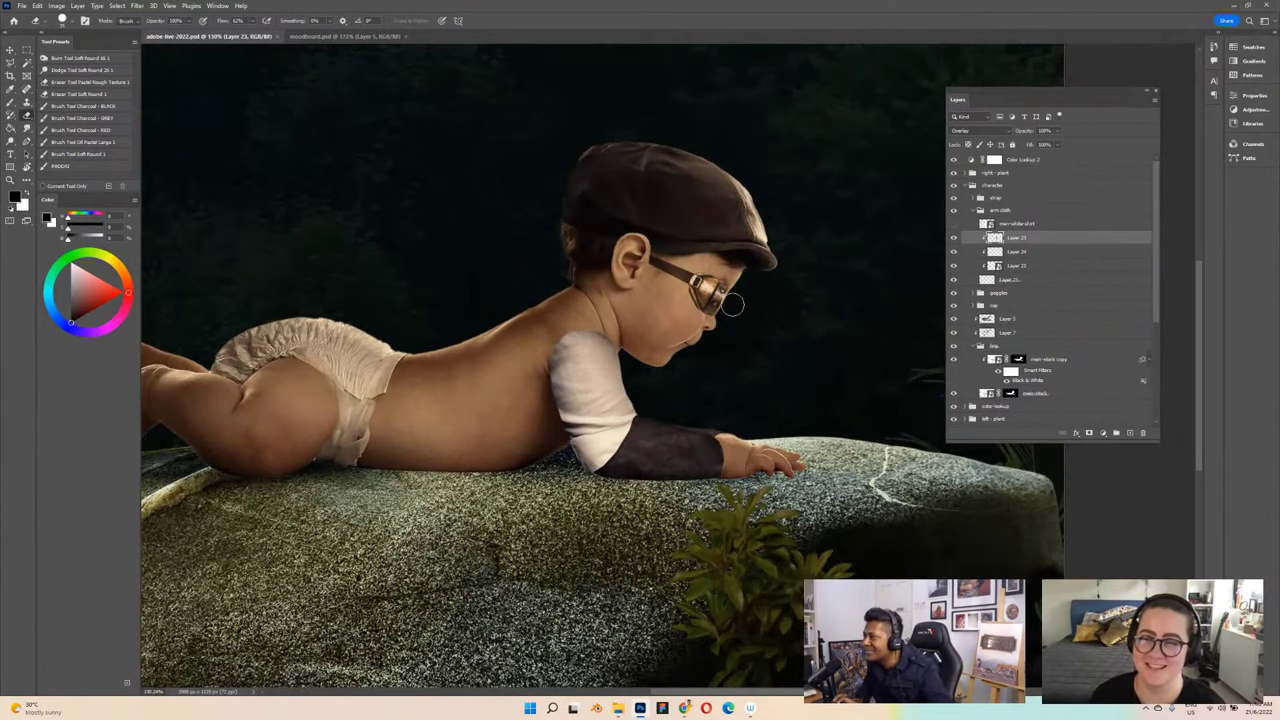
scroll(735, 308, up, 2)
key(v)
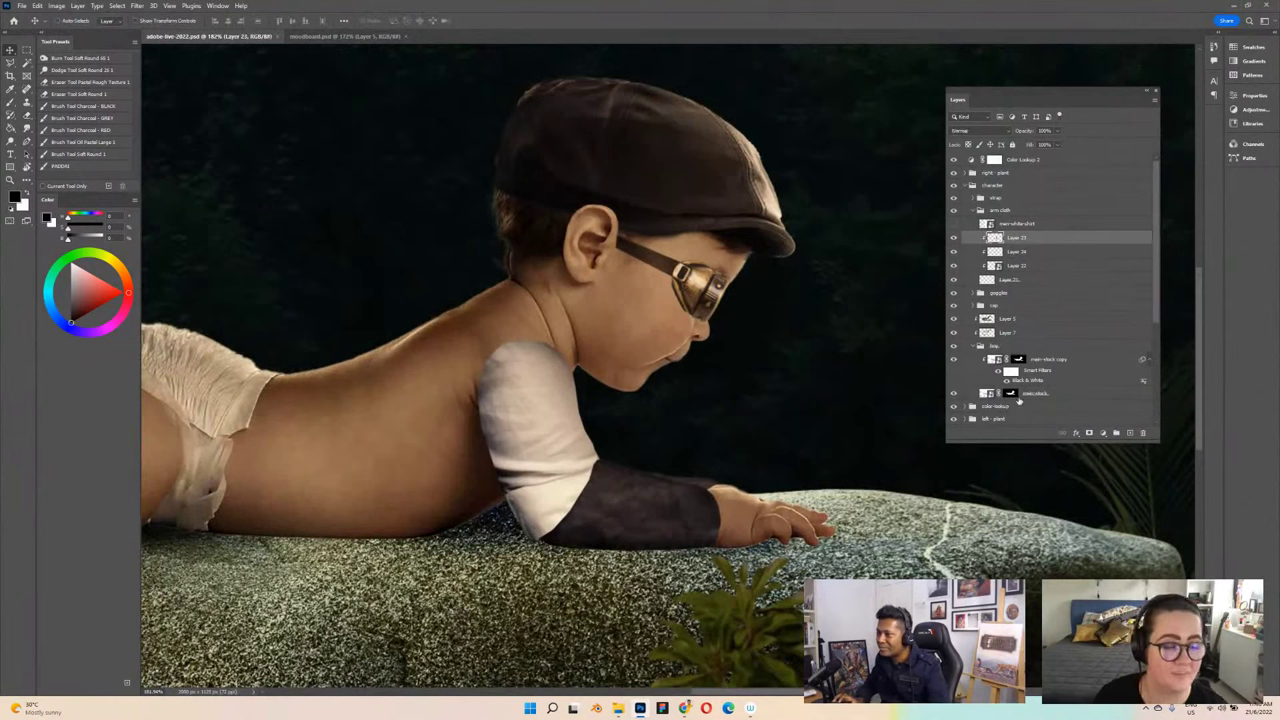
Step: Ready the main-stock layer mask with a black brush, save, and fit the image on screen
click(1011, 394)
key(b)
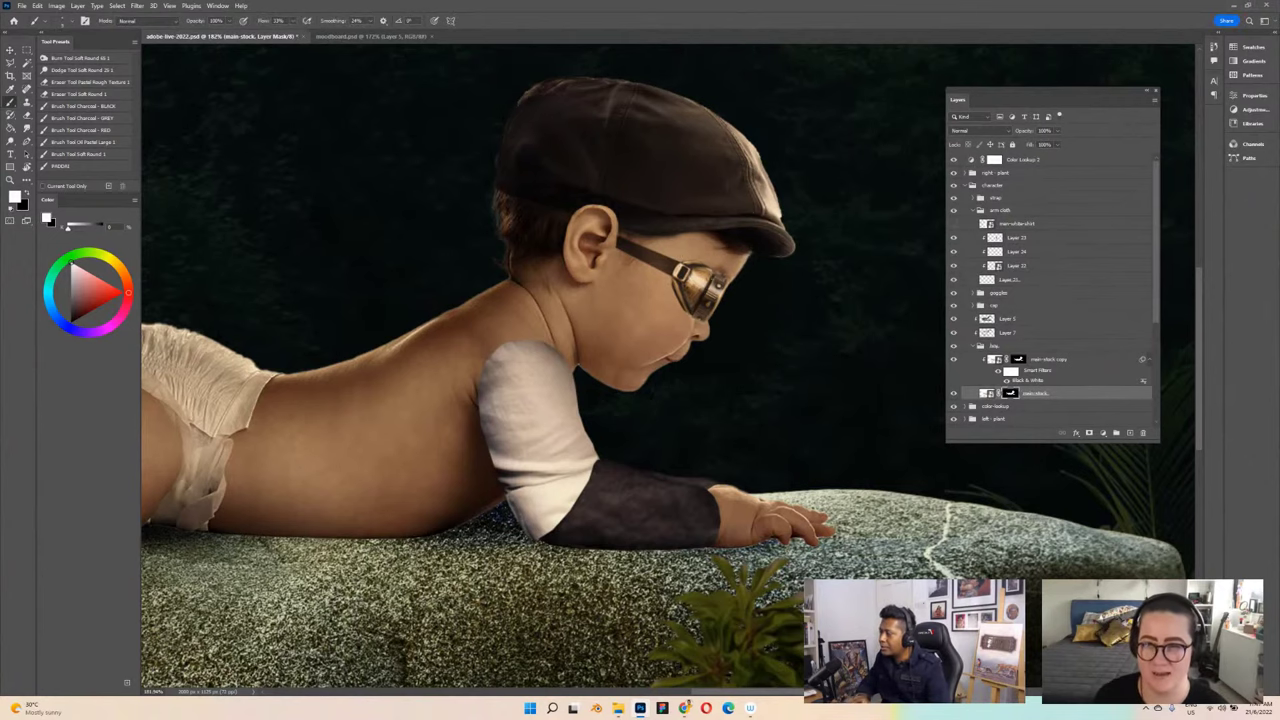
key(ctrl+s)
alt+scroll(685, 381, up, 2)
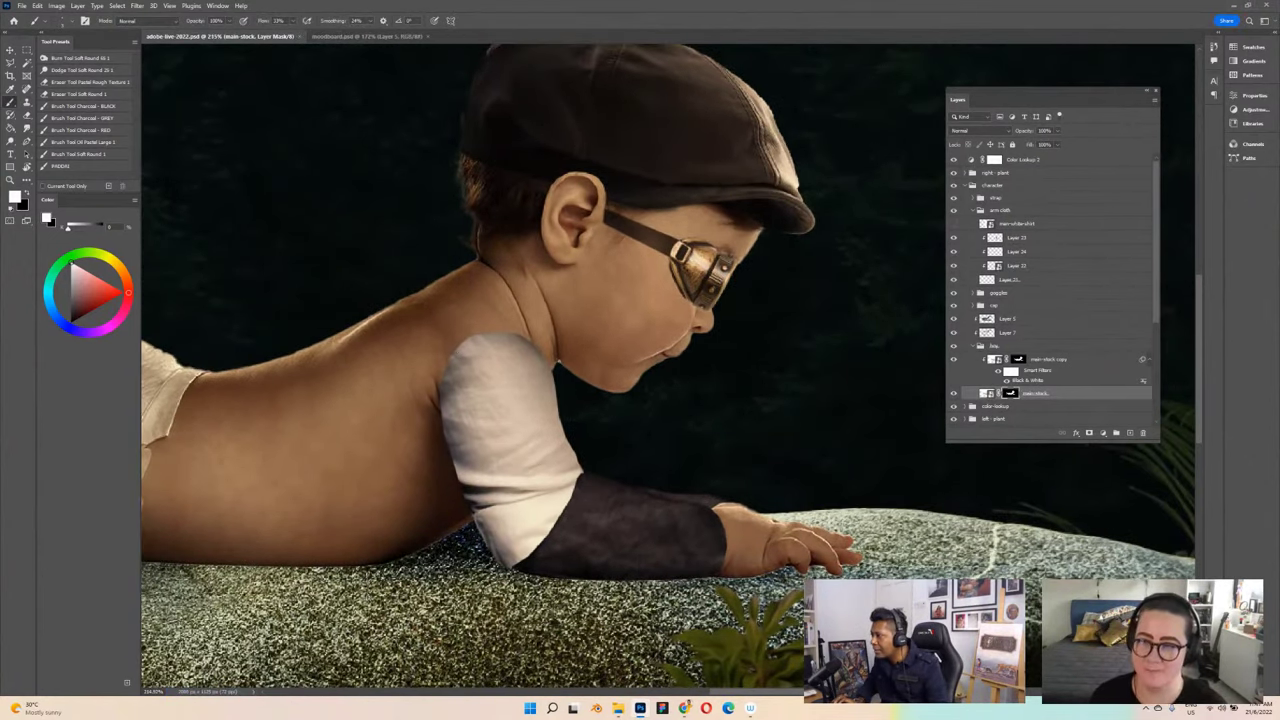
key(x)
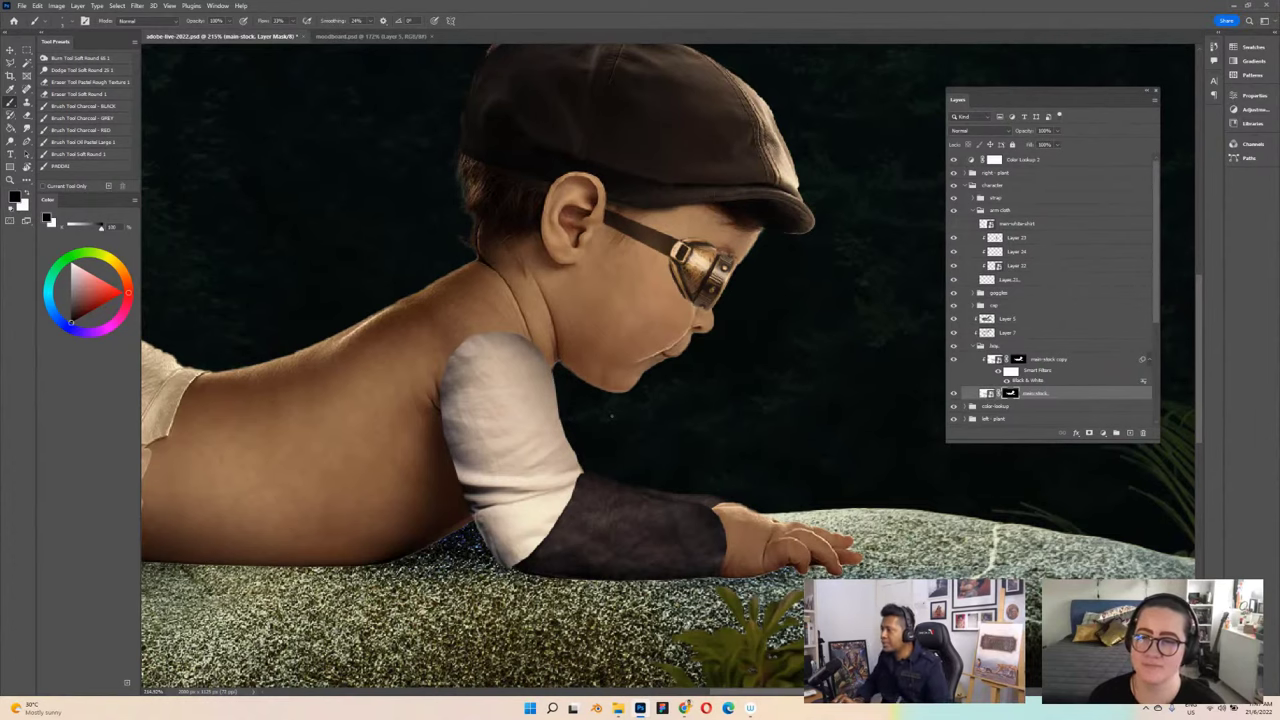
key(ctrl+s)
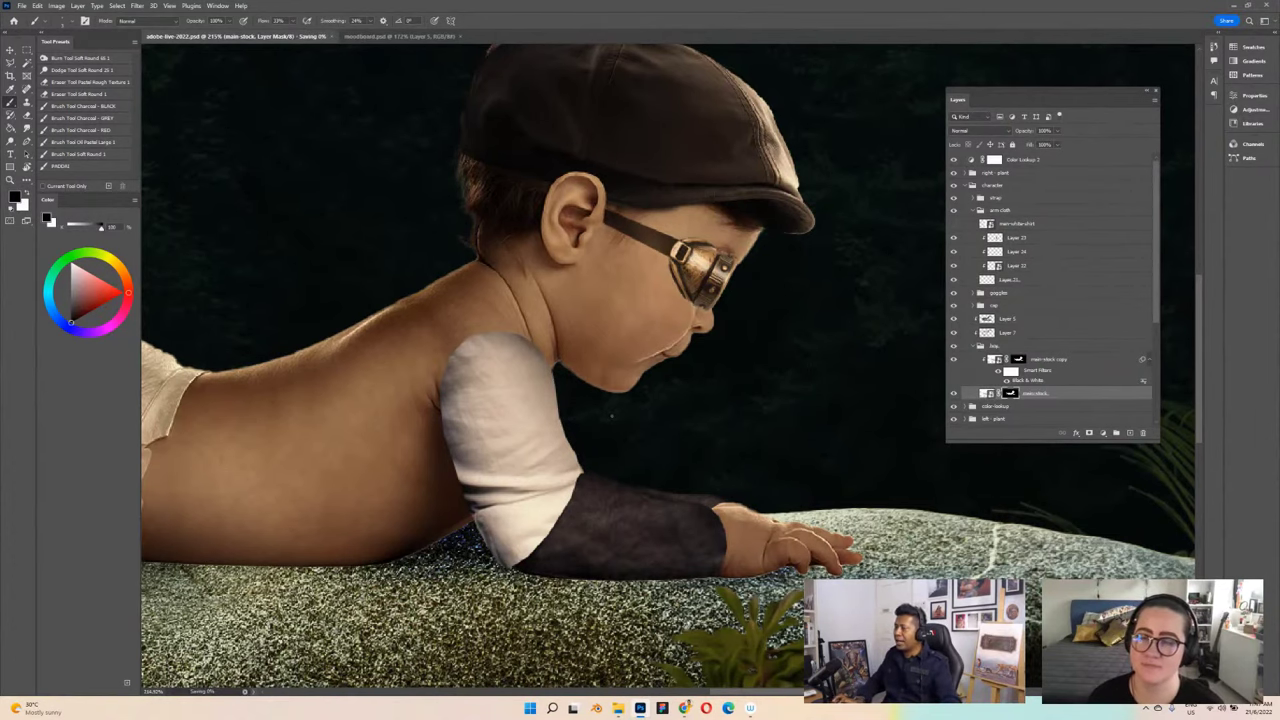
key(ctrl+0)
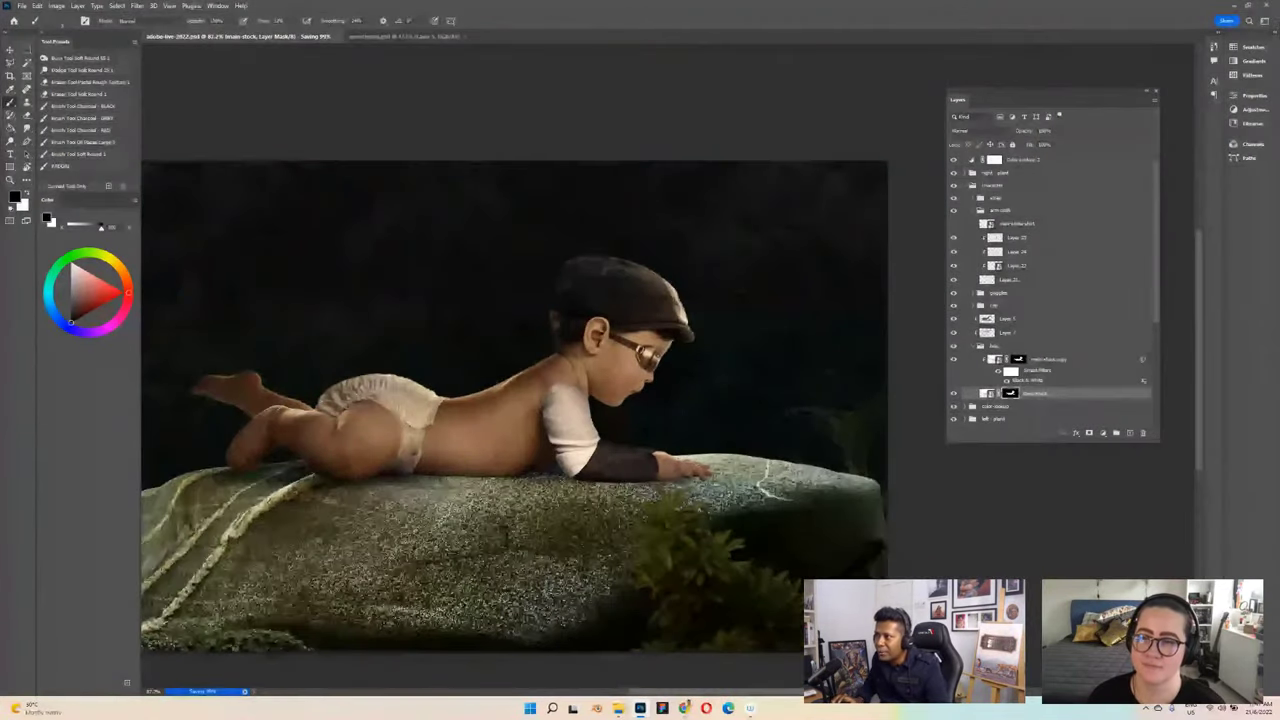
Step: Collapse the arm cloth and hair layer groups in the Layers panel
click(972, 211)
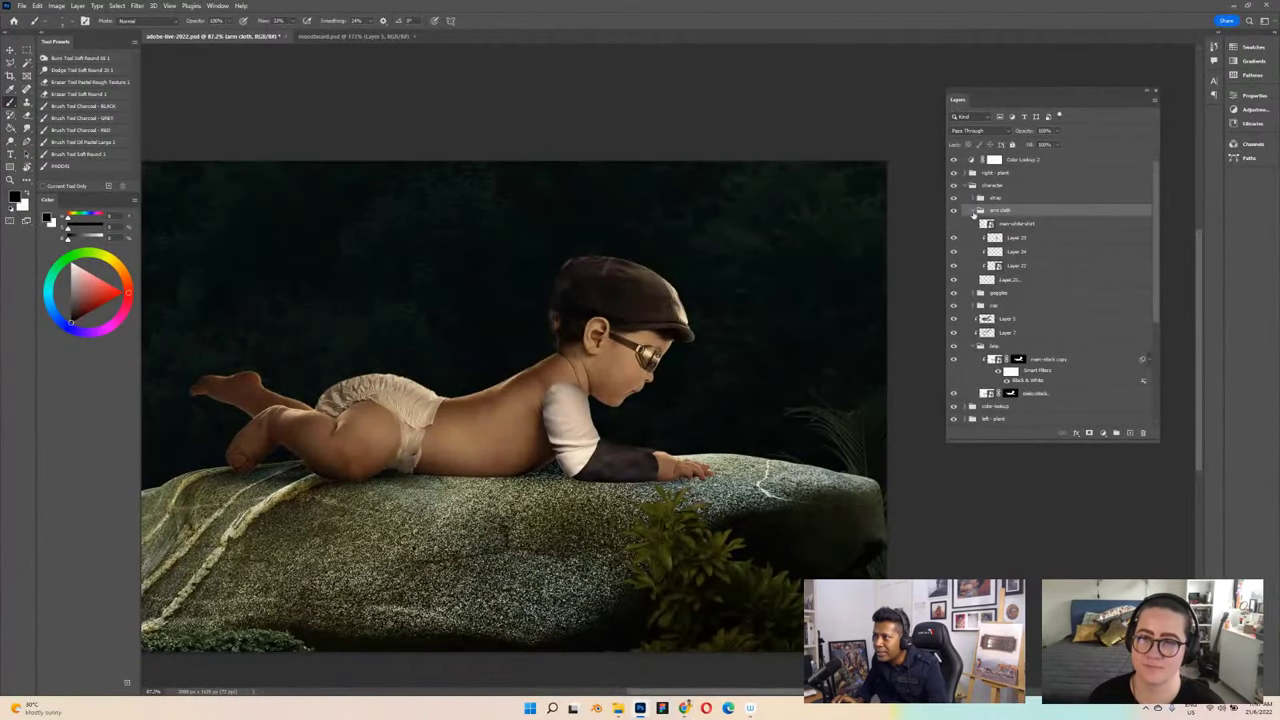
click(972, 212)
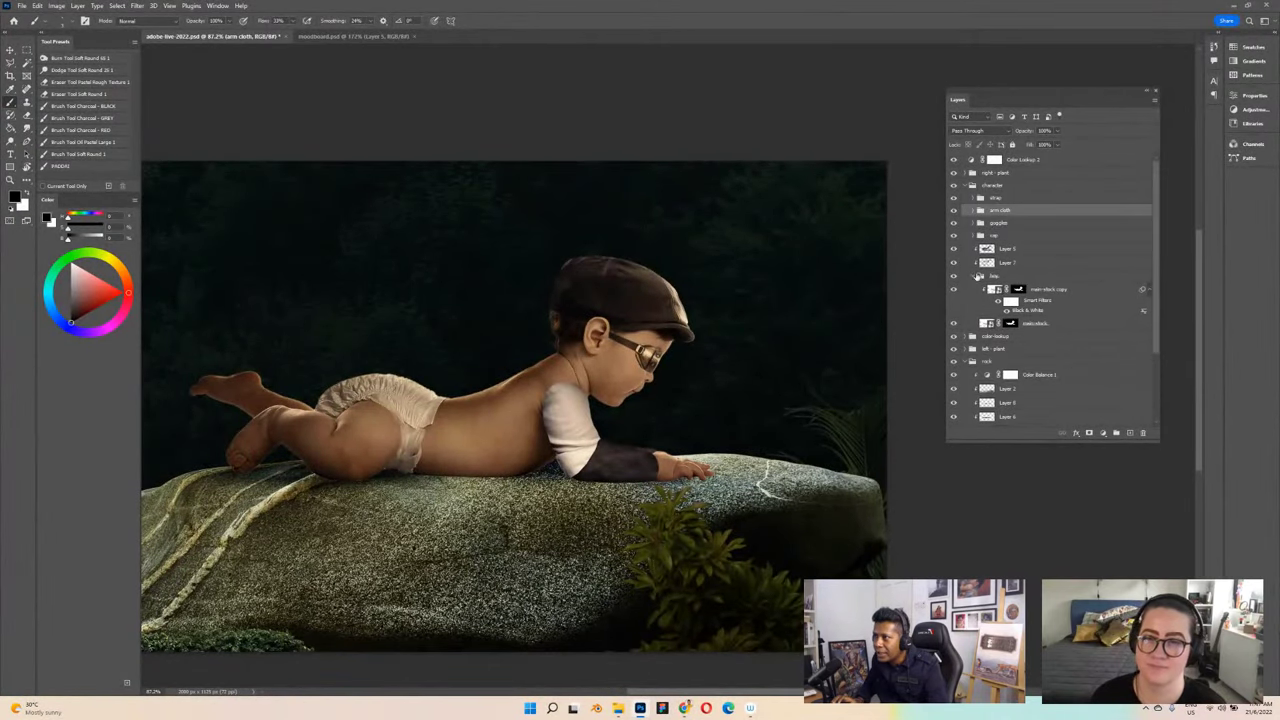
click(993, 276)
click(975, 276)
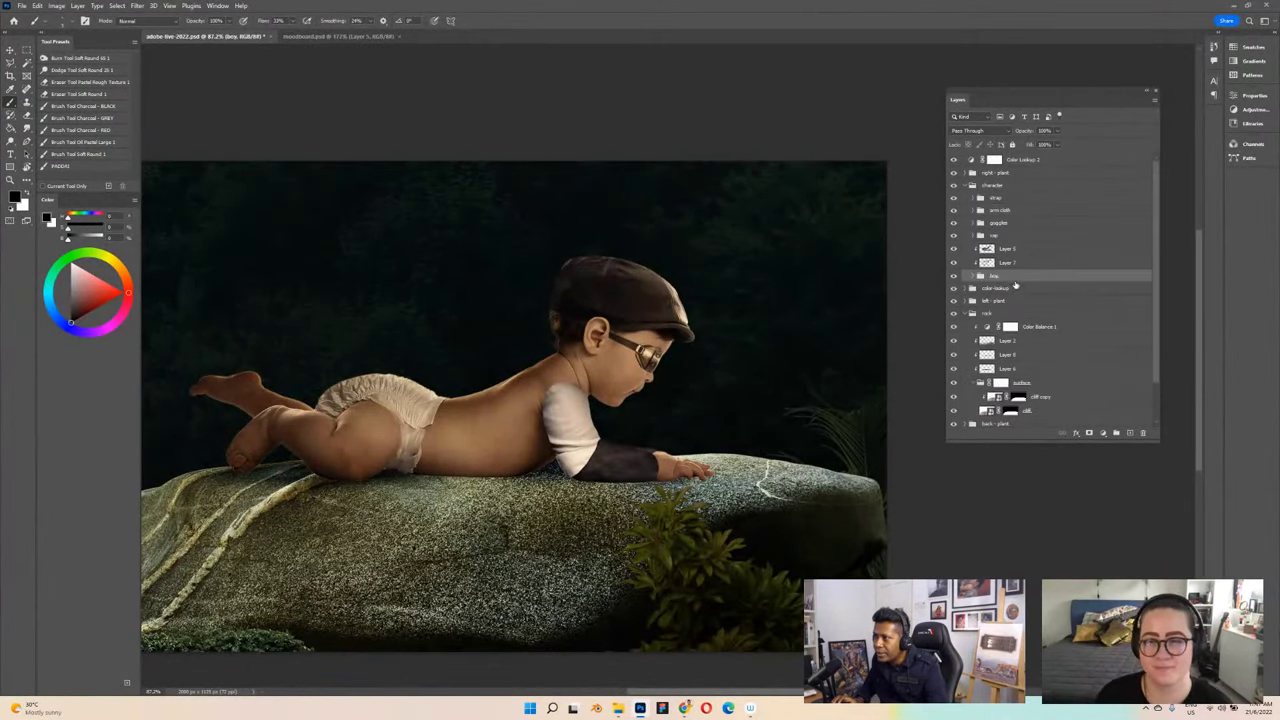
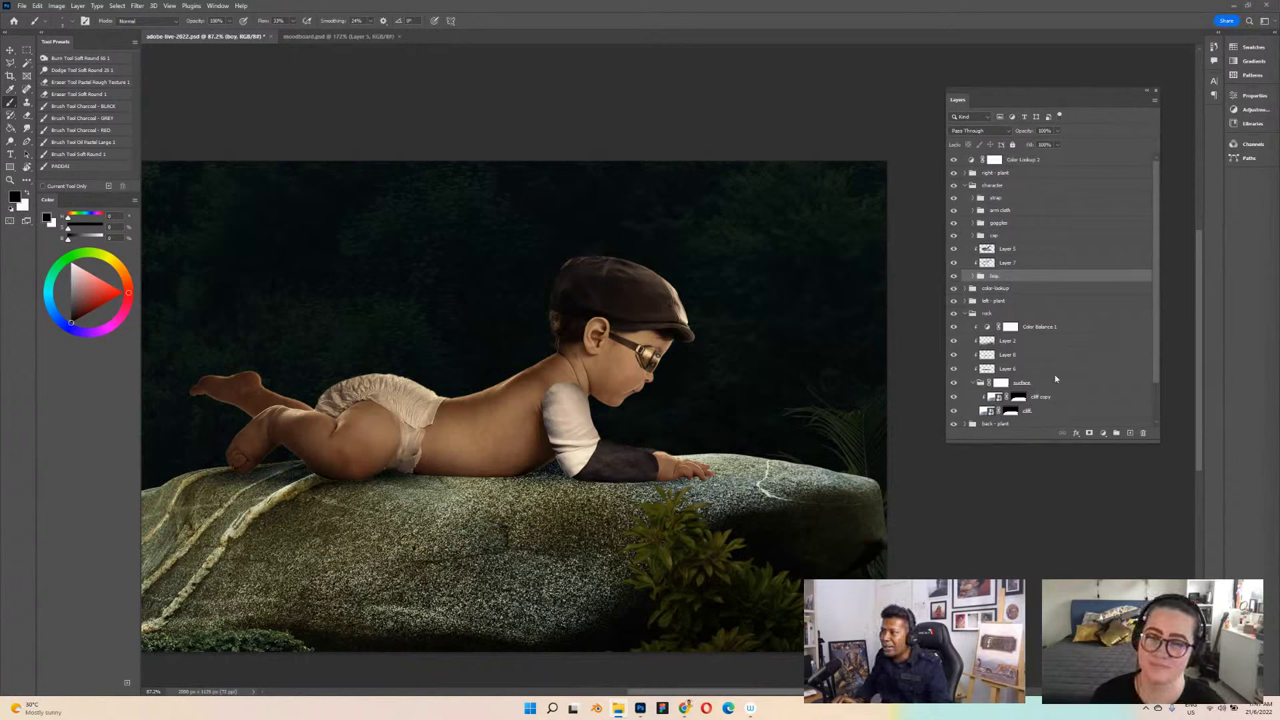
Step: Add a new empty layer lower in the stack and select the color-lookup group
click(1129, 436)
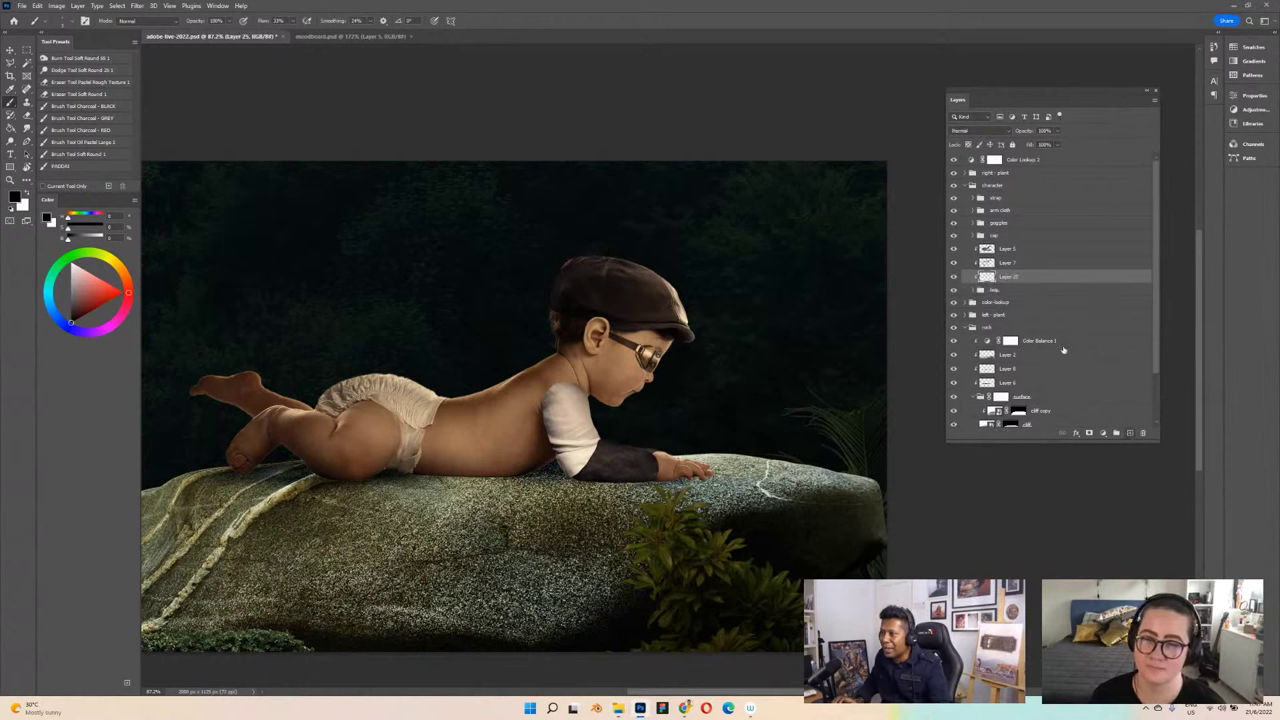
drag(1032, 279, 1034, 293)
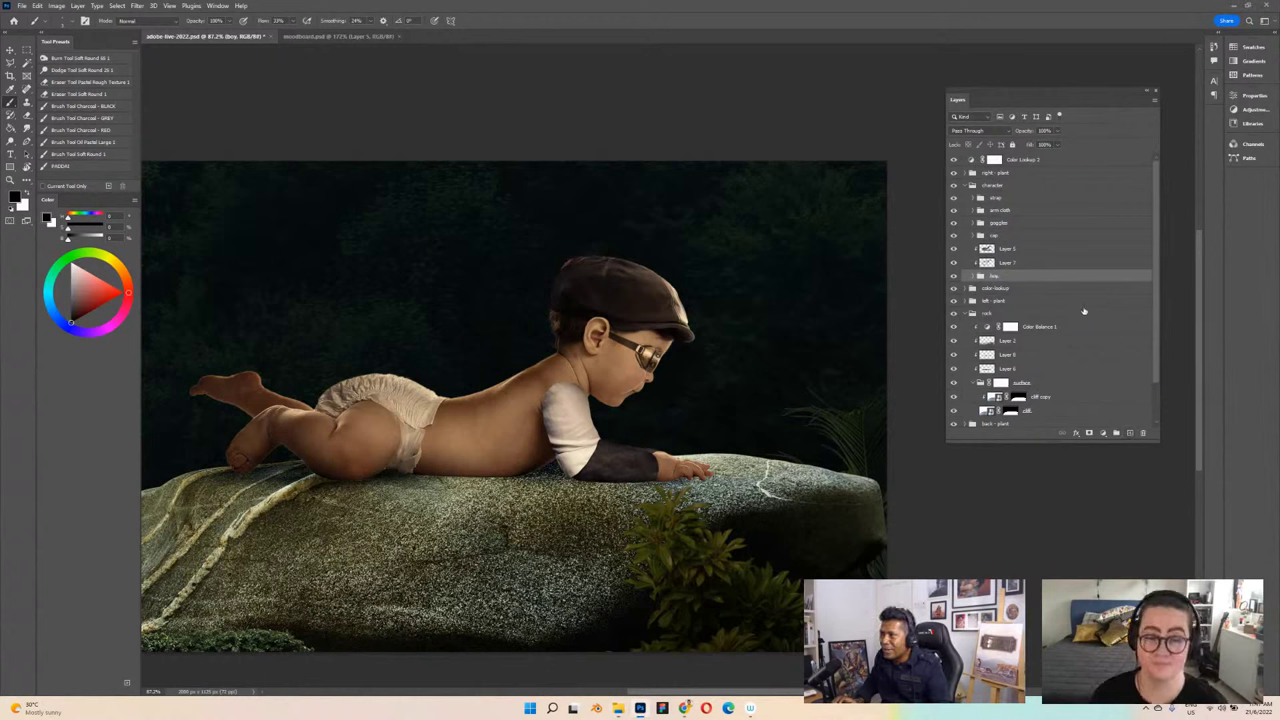
click(1058, 290)
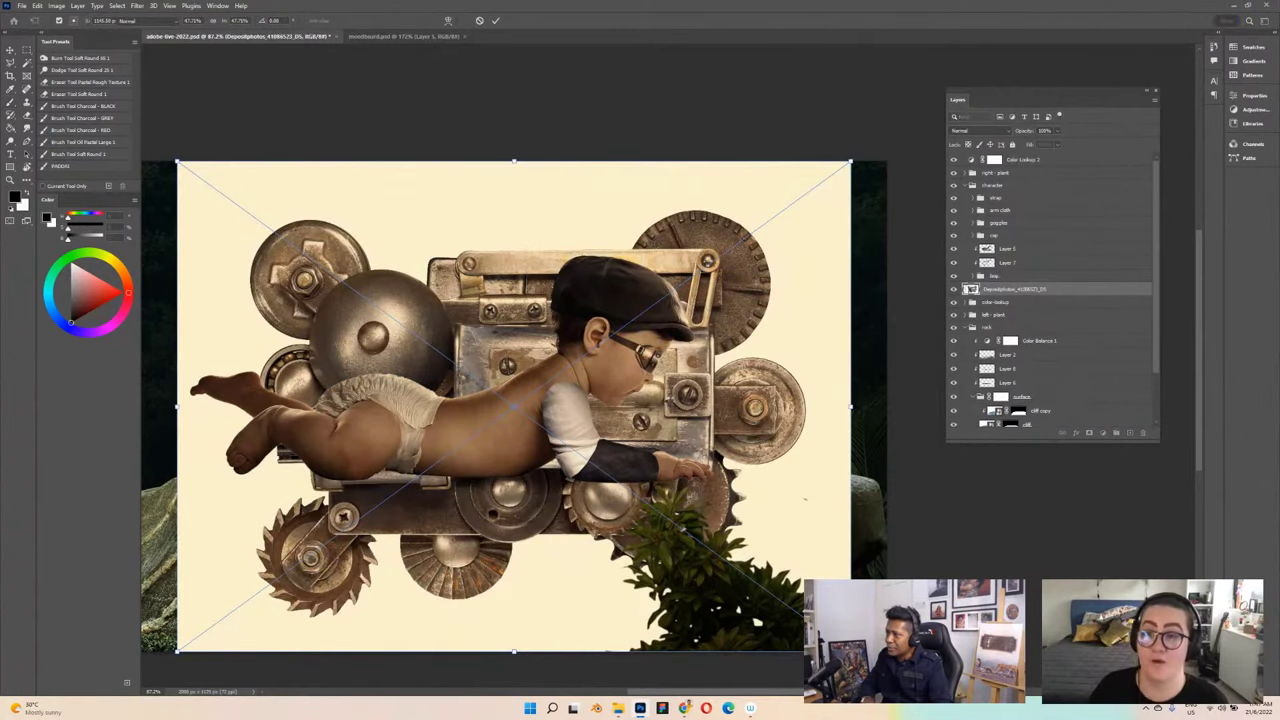
Step: Commit the placed gear machine, scale it down, and position it beside the baby's face
key(Return)
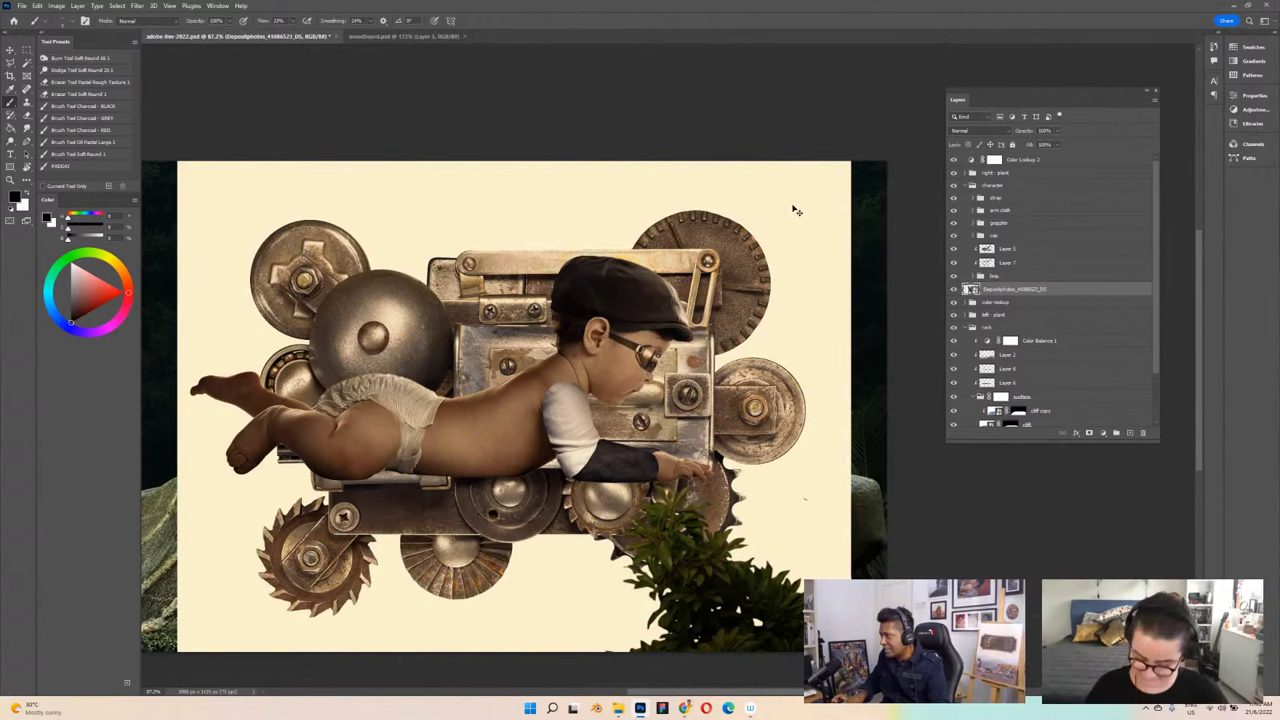
key(ctrl+t)
drag(848, 161, 640, 317)
drag(581, 387, 798, 343)
key(Return)
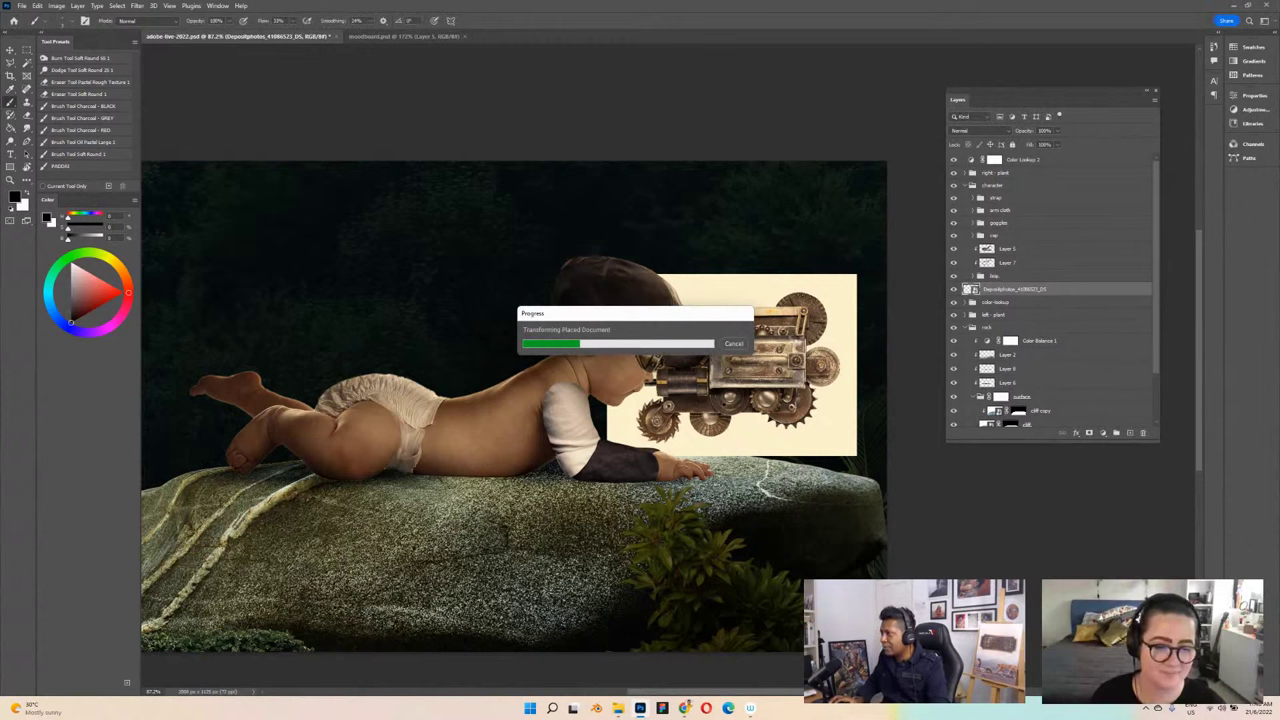
key(w)
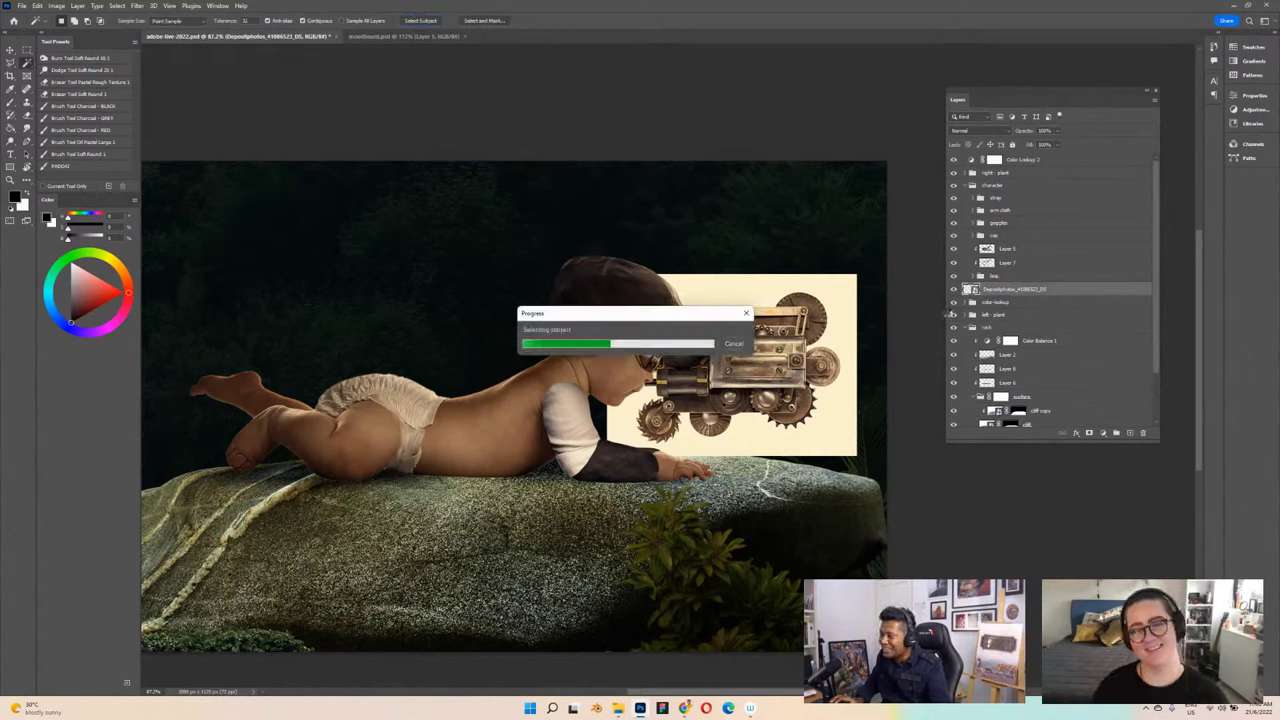
Step: Mask out the machine's cream background and scale the gadget down toward hand size
click(1089, 433)
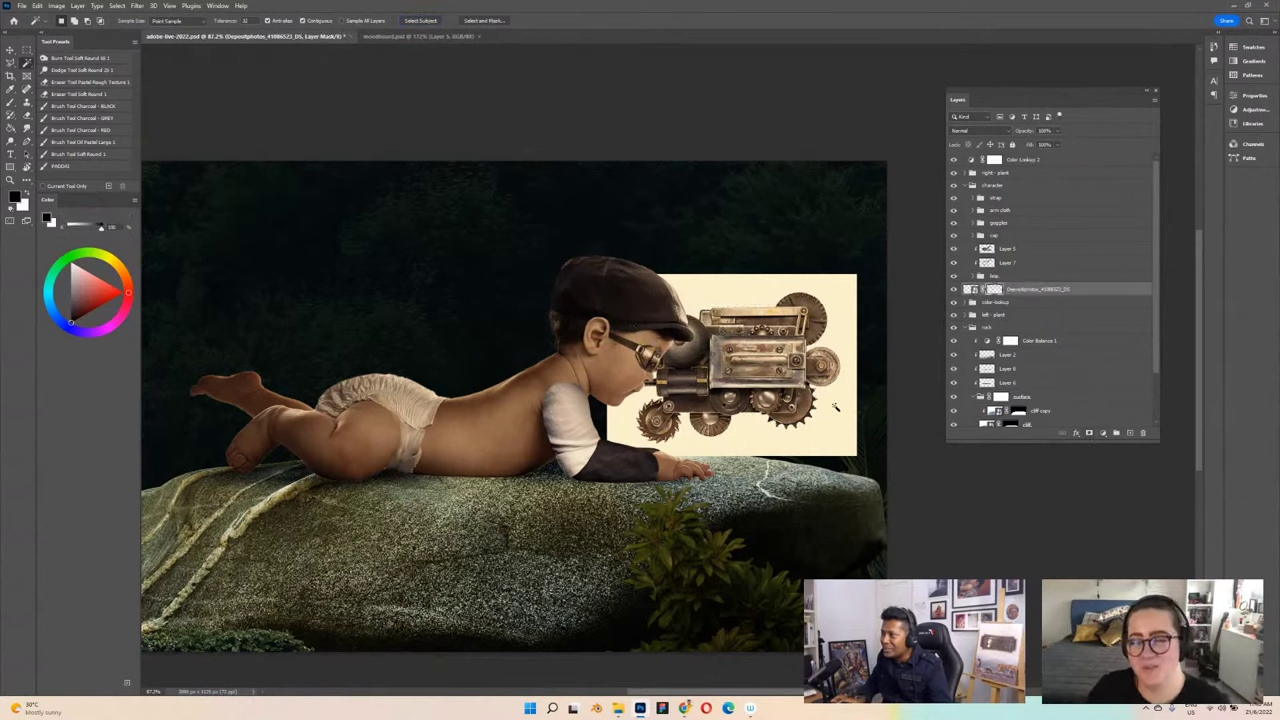
scroll(835, 407, up, 2)
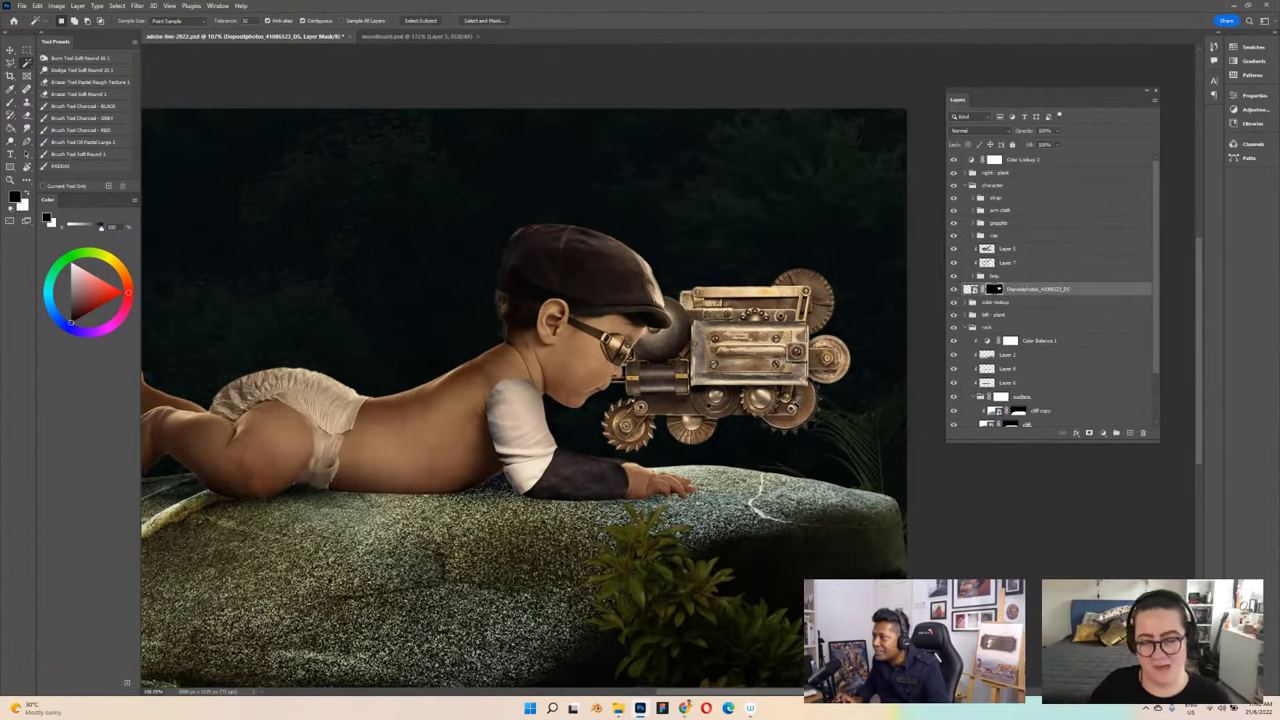
key(ctrl+t)
drag(866, 242, 642, 475)
Step: Place the shrunken gear gadget on the rock just under the baby's fingertips
scroll(621, 481, up, 2)
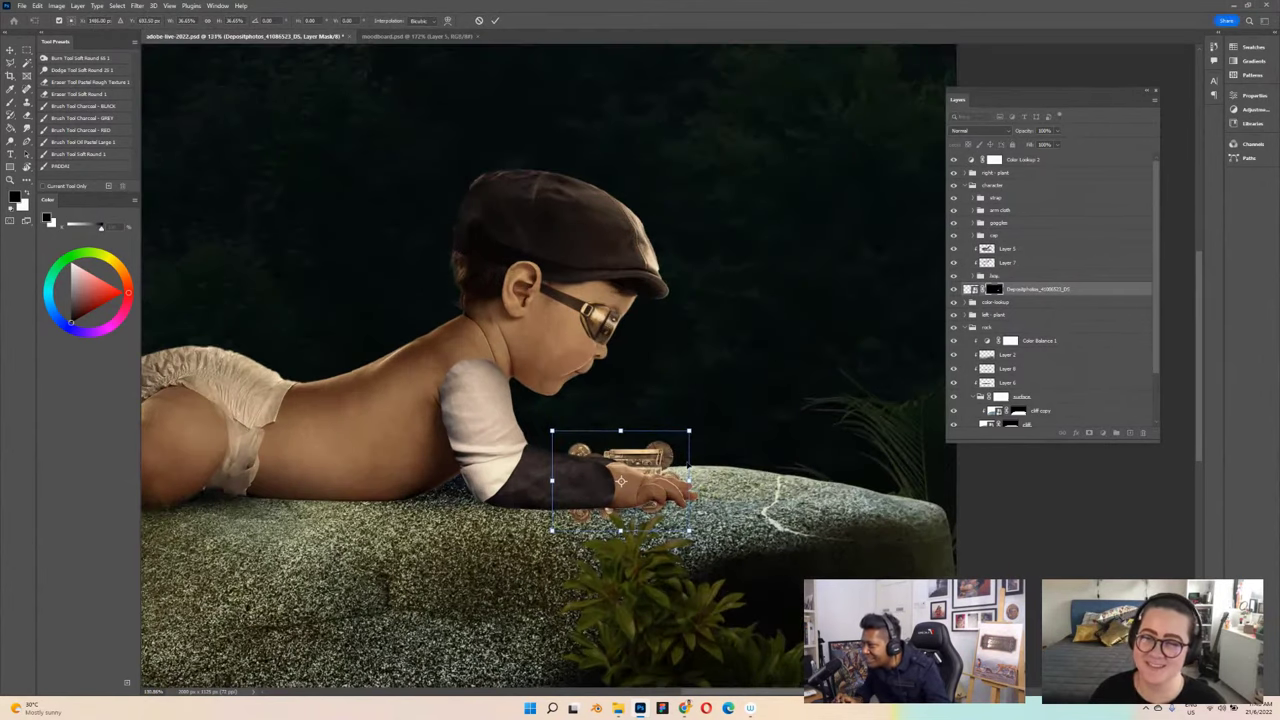
scroll(621, 481, up, 1)
drag(652, 467, 668, 456)
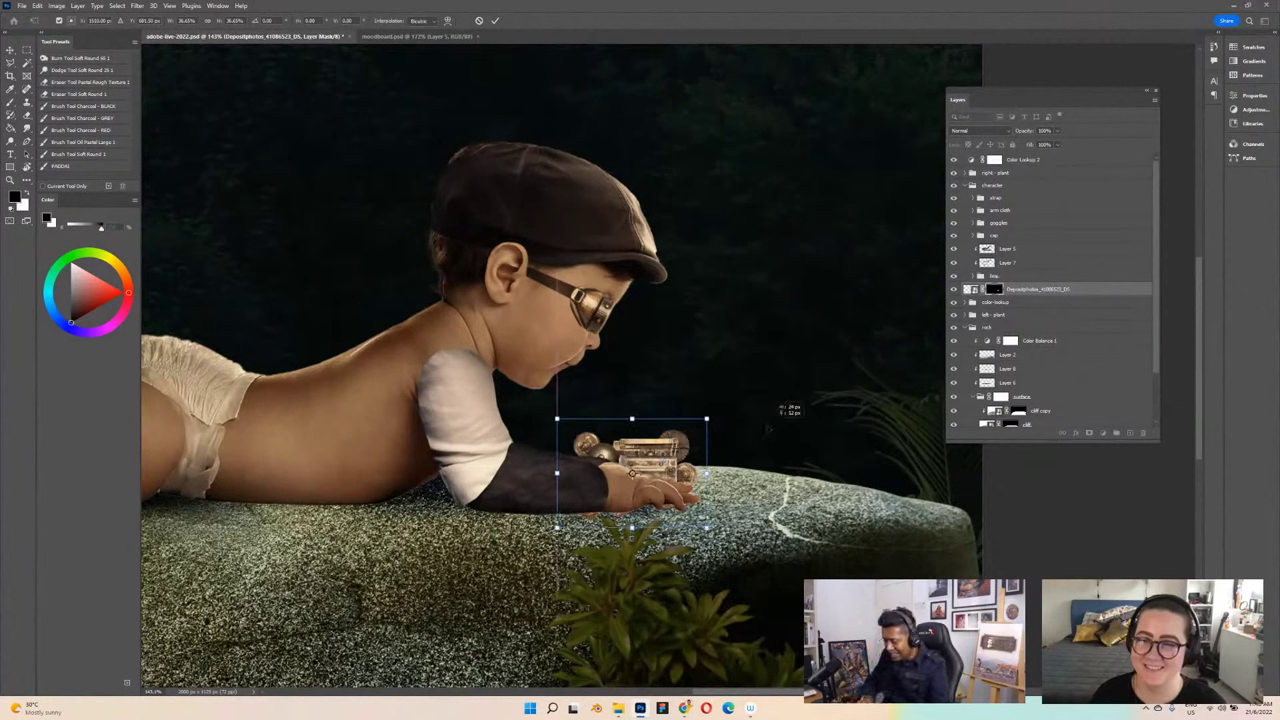
key(Return)
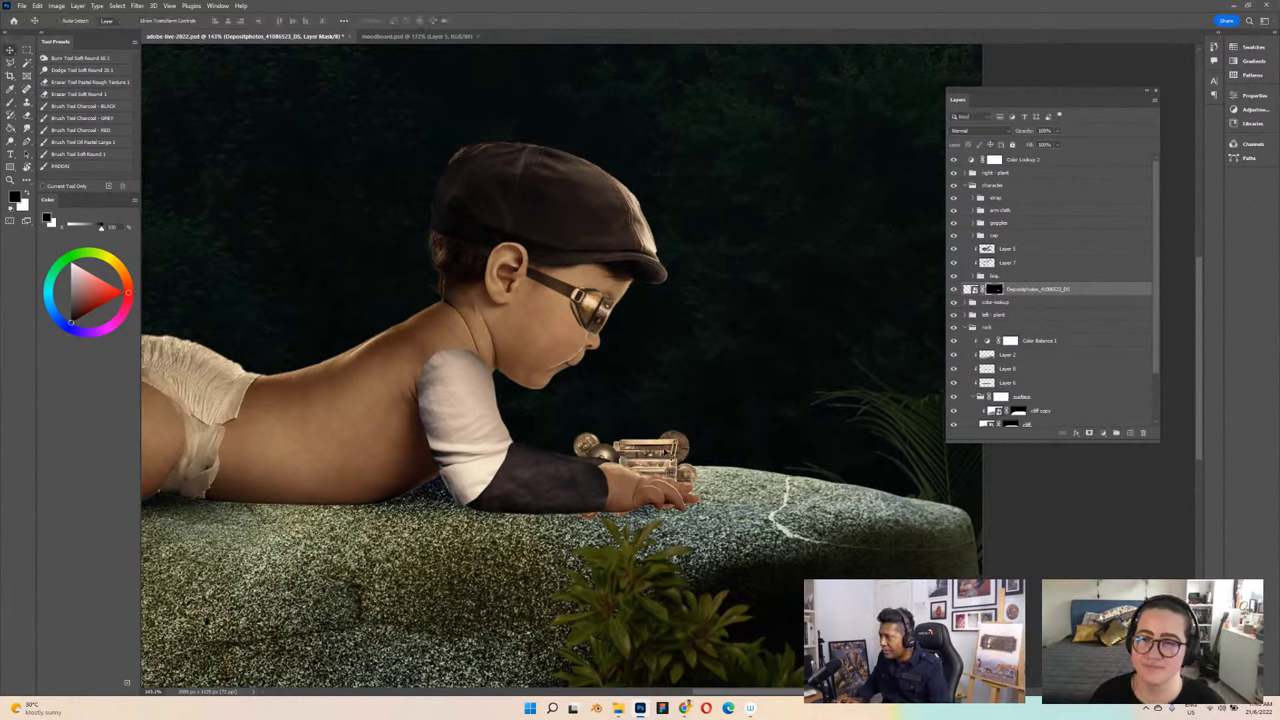
drag(668, 437, 697, 428)
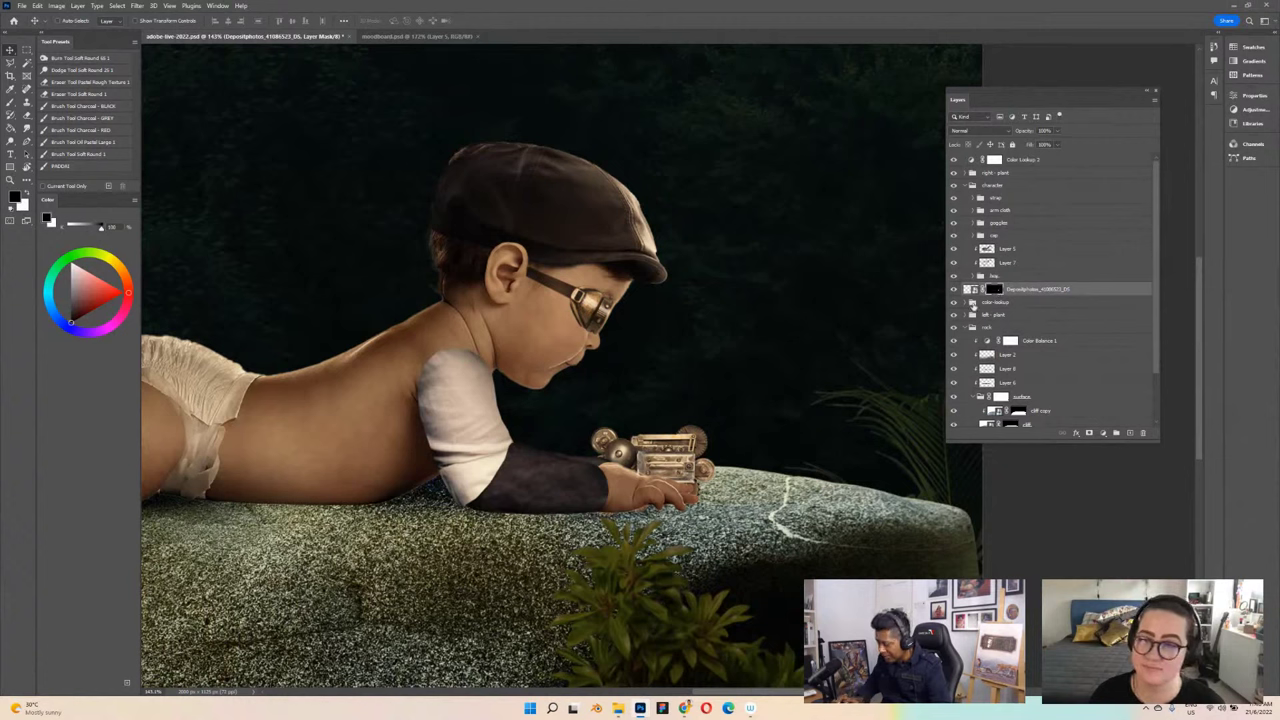
Step: Mask the gadget around the baby's hand and forearm using a polygonal selection, with white as foreground
key(l)
click(572, 493)
click(703, 503)
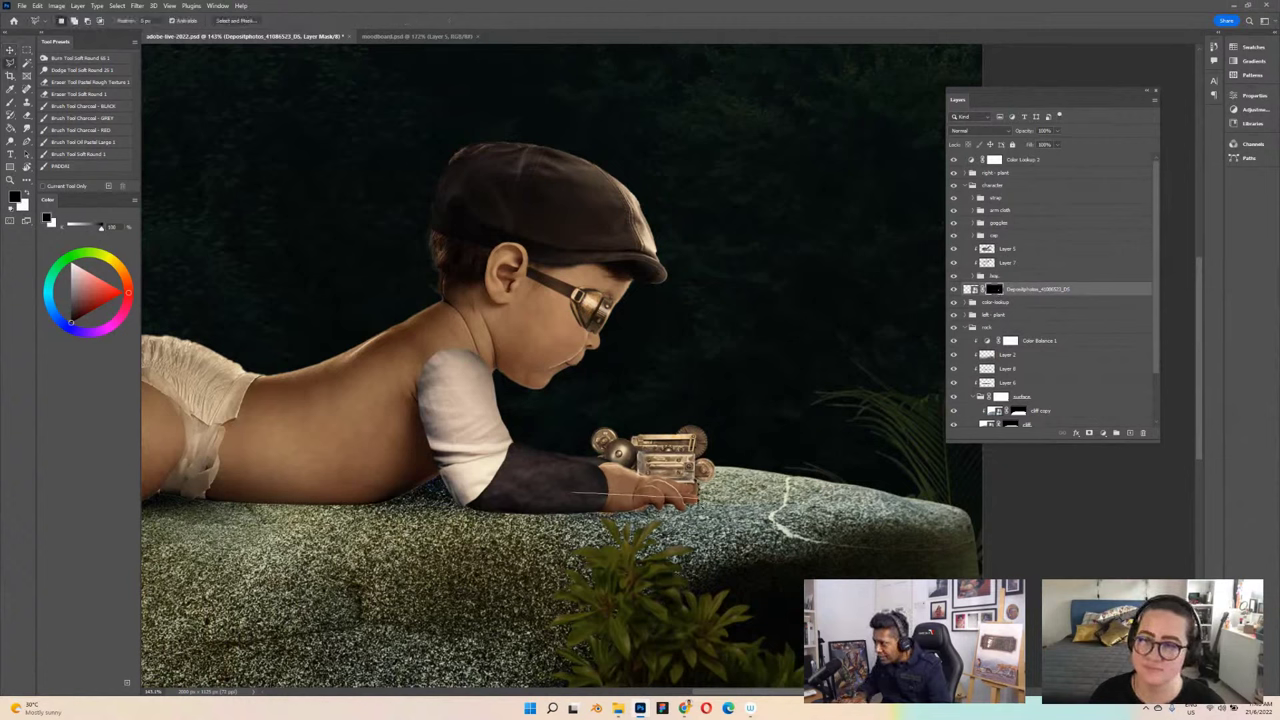
click(697, 540)
click(596, 541)
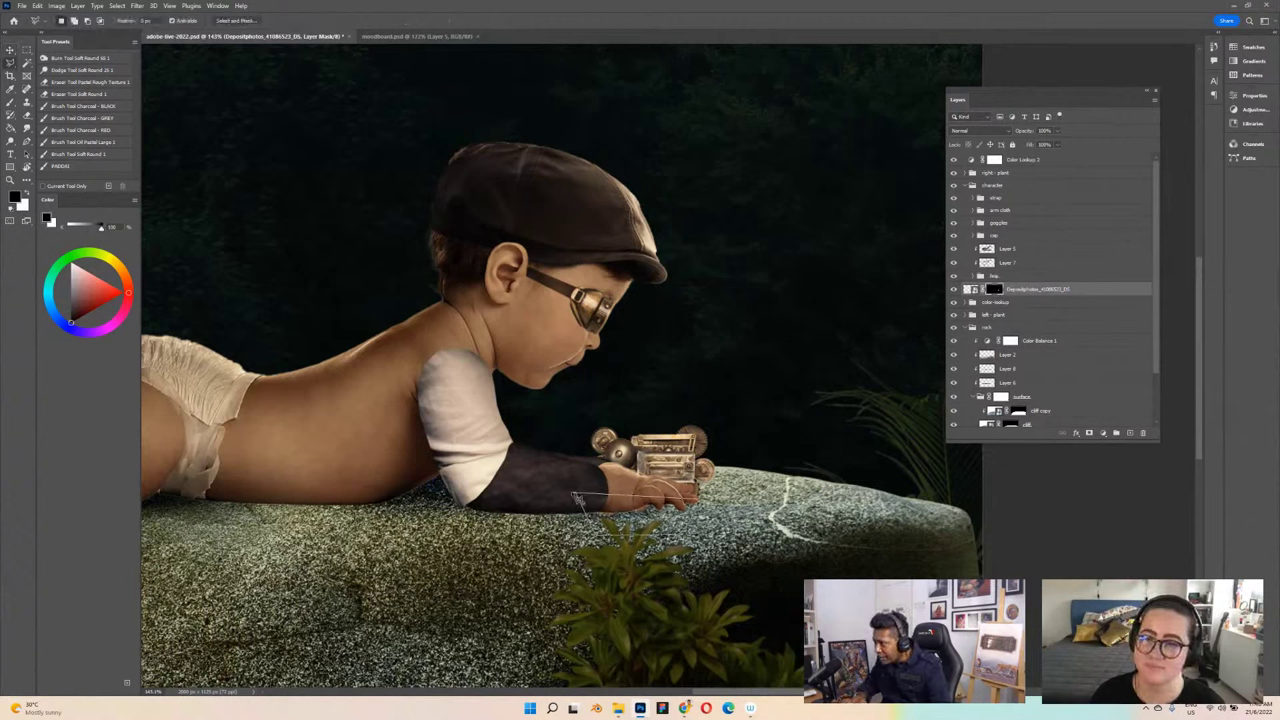
click(573, 494)
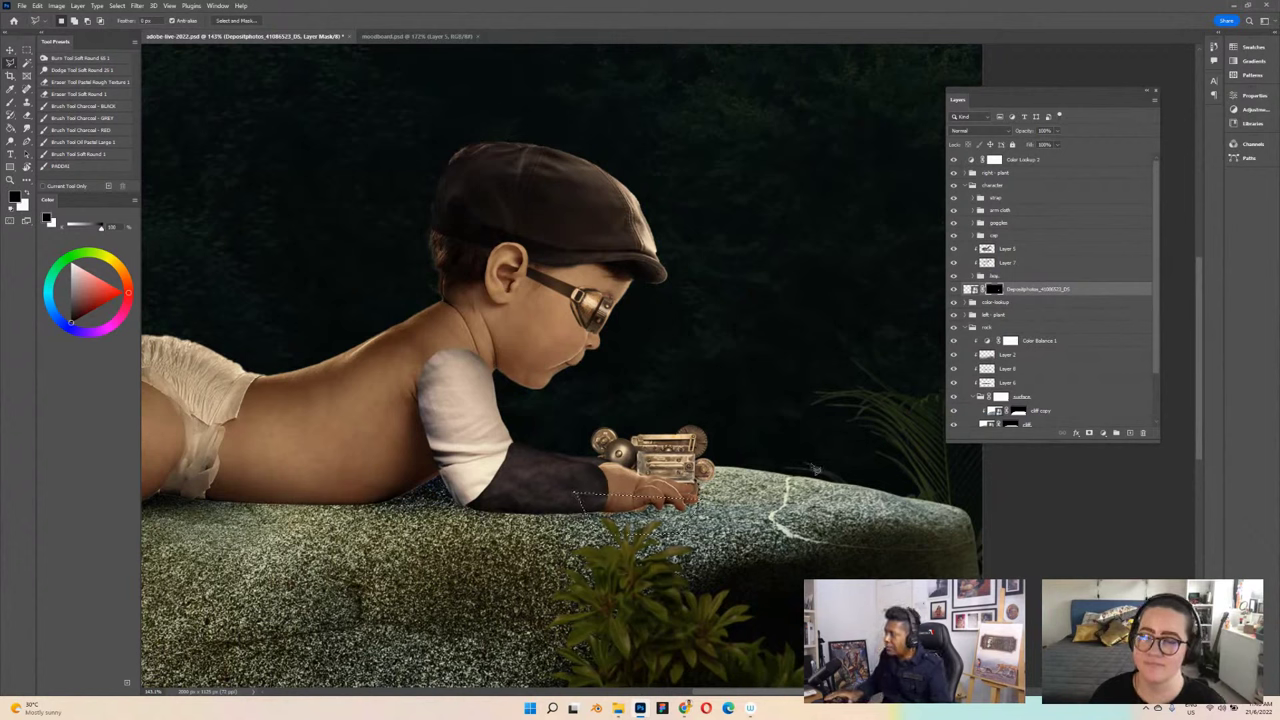
key(x)
key(ctrl+d)
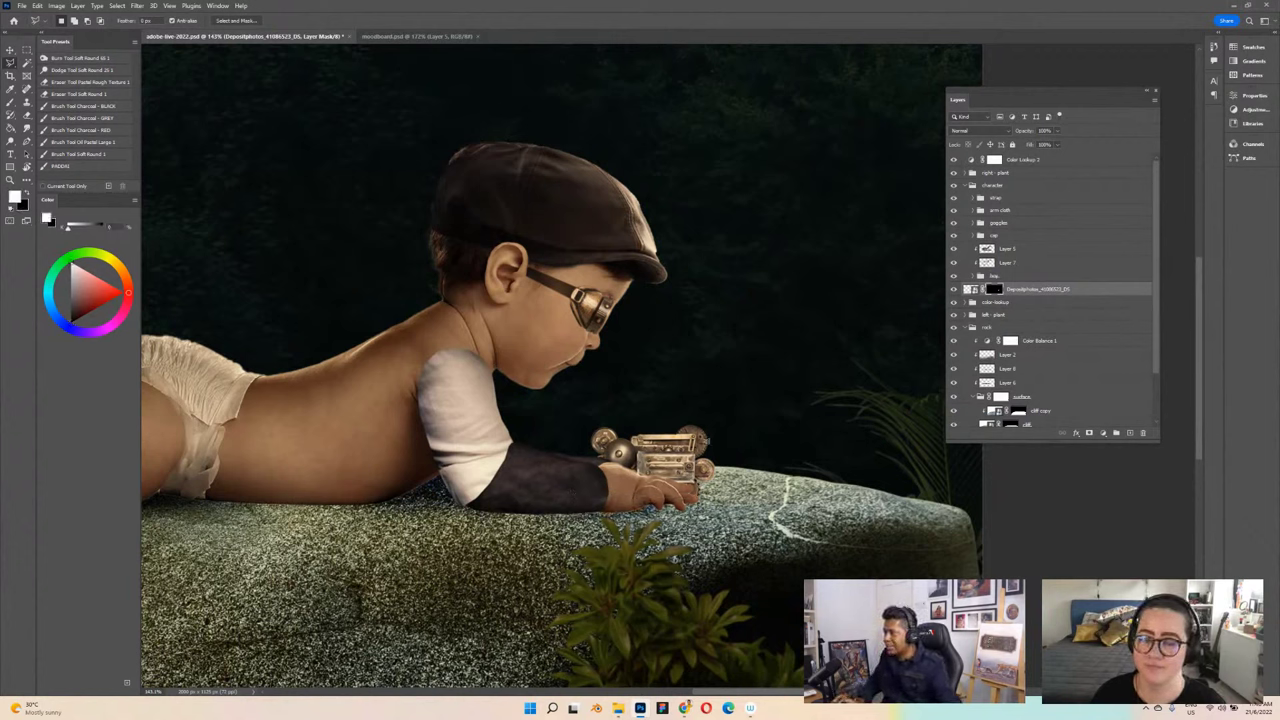
scroll(660, 450, down, 3)
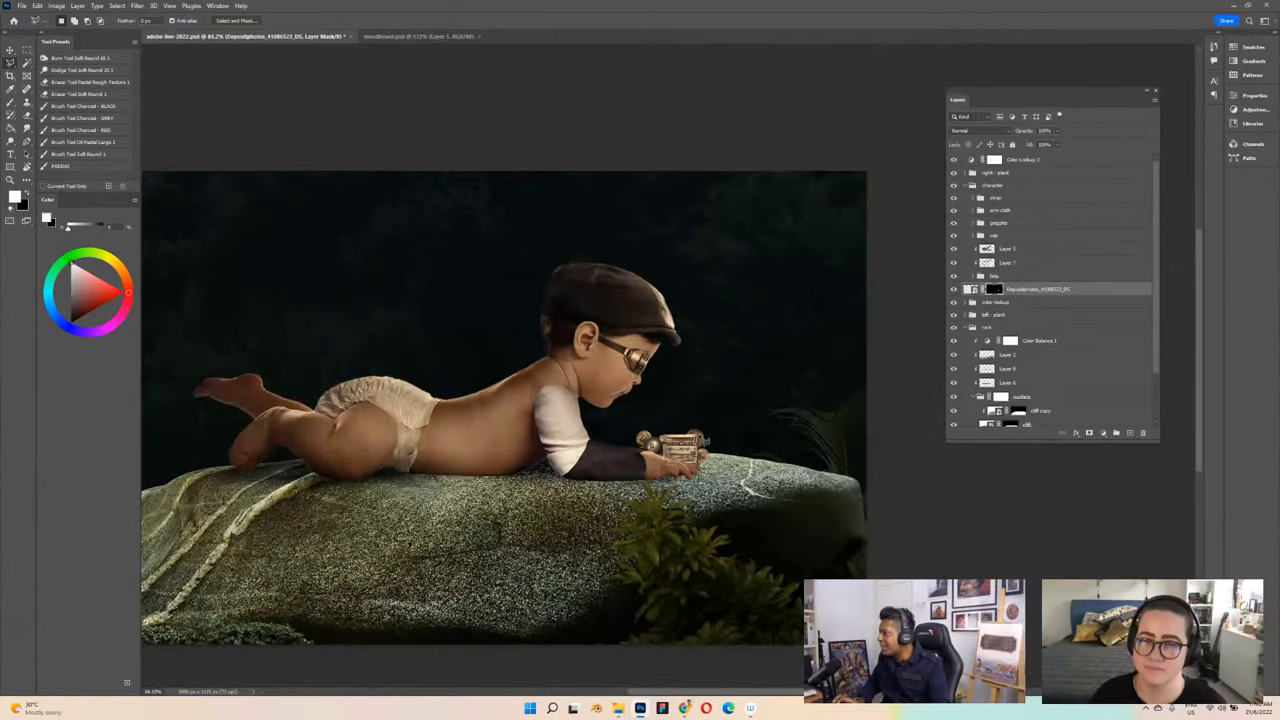
Step: Save the document with Ctrl+S and zoom around the canvas to review the gadget
key(ctrl+s)
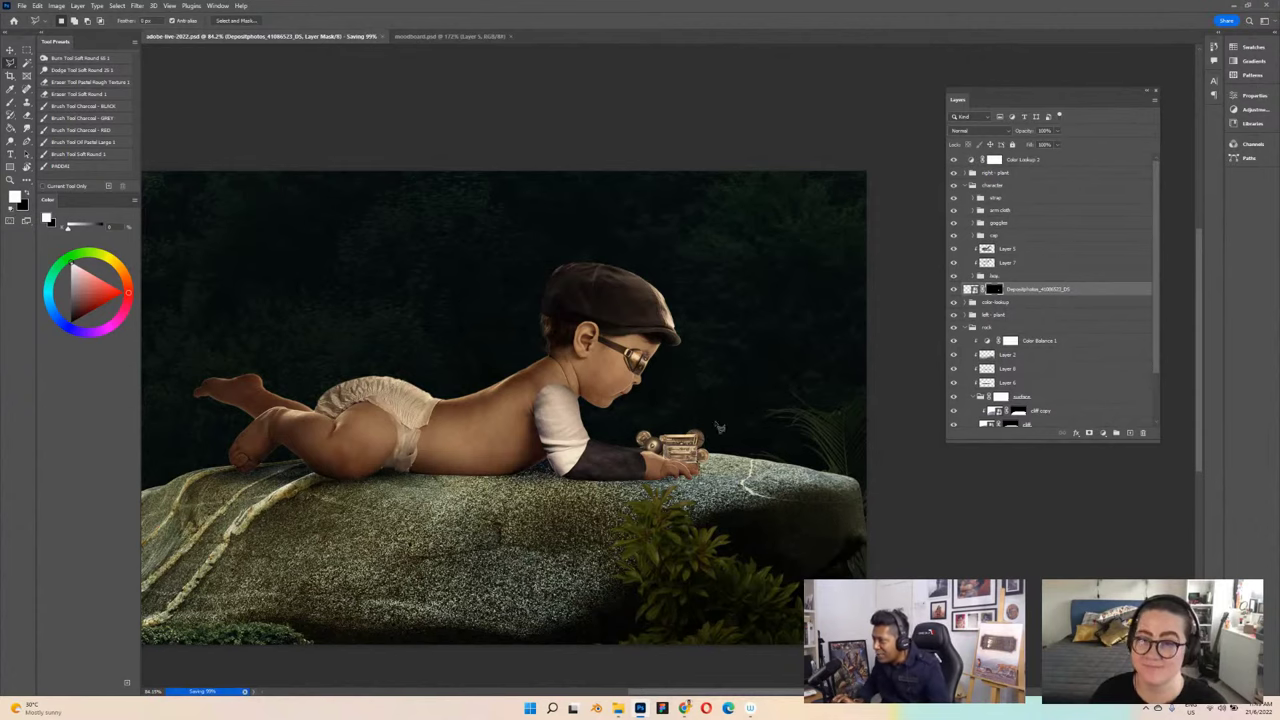
scroll(700, 445, up, 2)
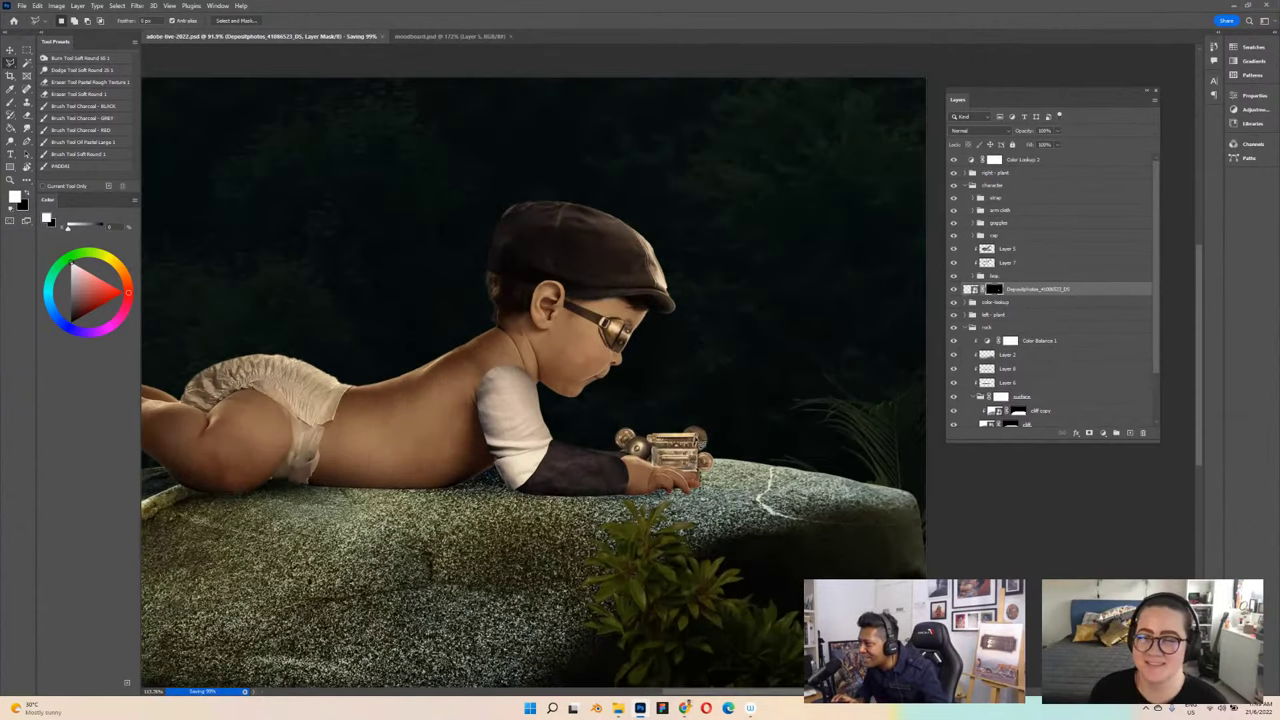
scroll(697, 441, up, 1)
drag(713, 413, 769, 409)
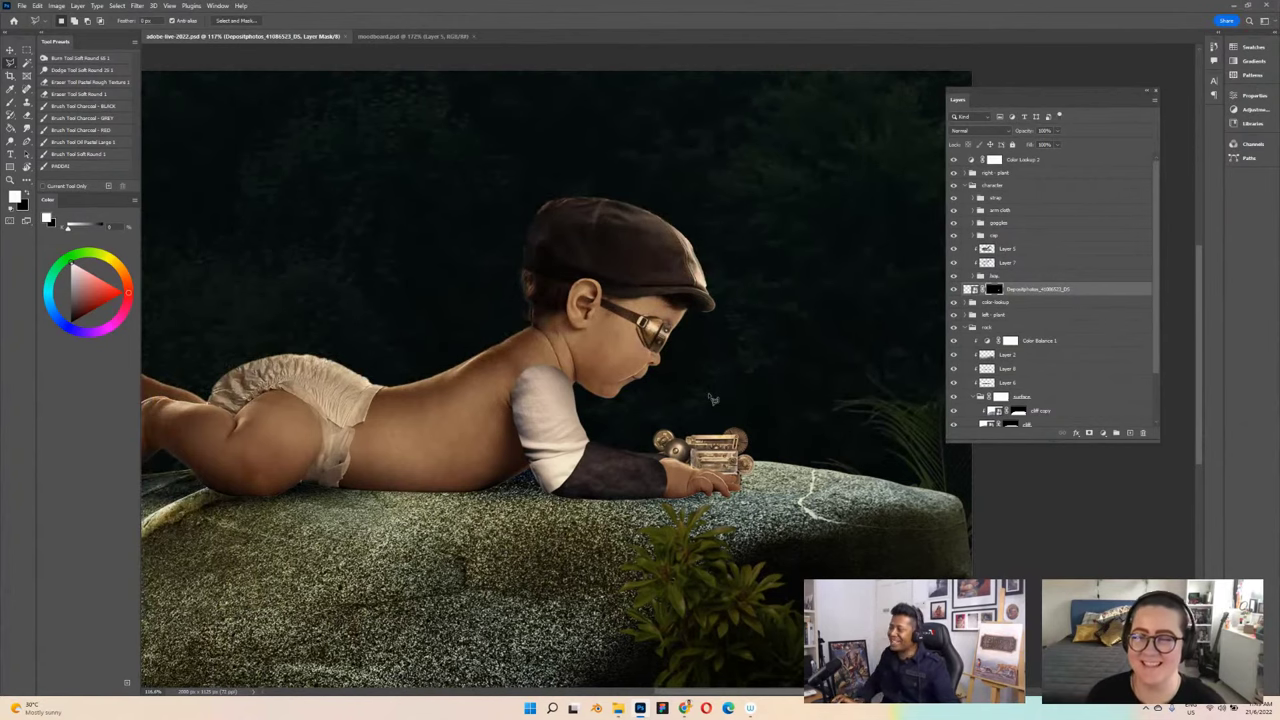
scroll(711, 399, down, 1)
scroll(711, 399, down, 3)
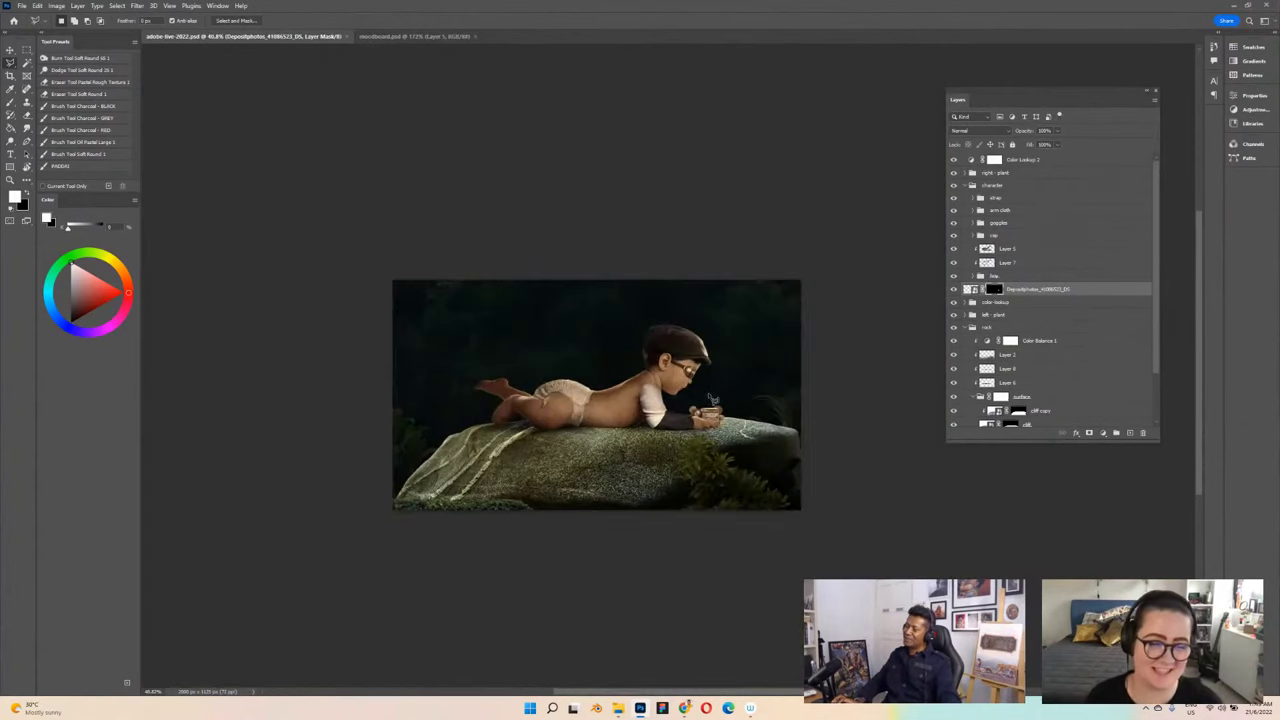
scroll(711, 399, up, 1)
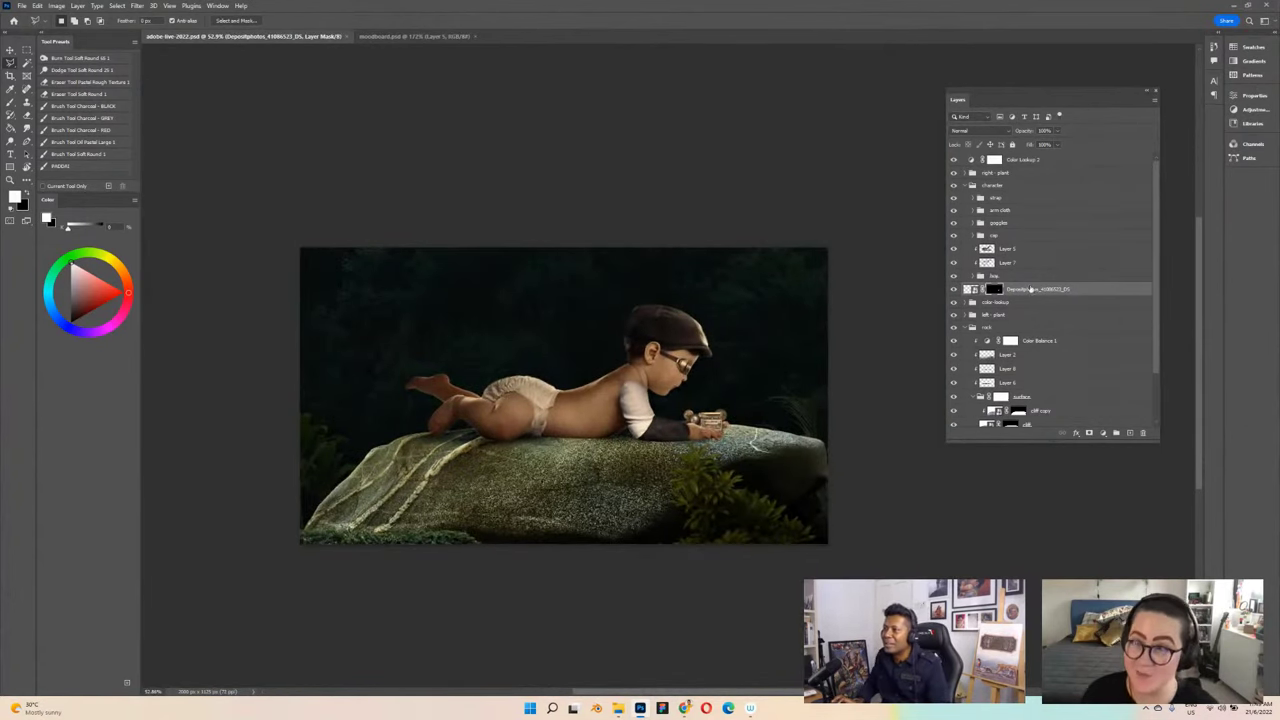
Step: Group the gadget layer, name the group 'device', and collapse it
key(ctrl+g)
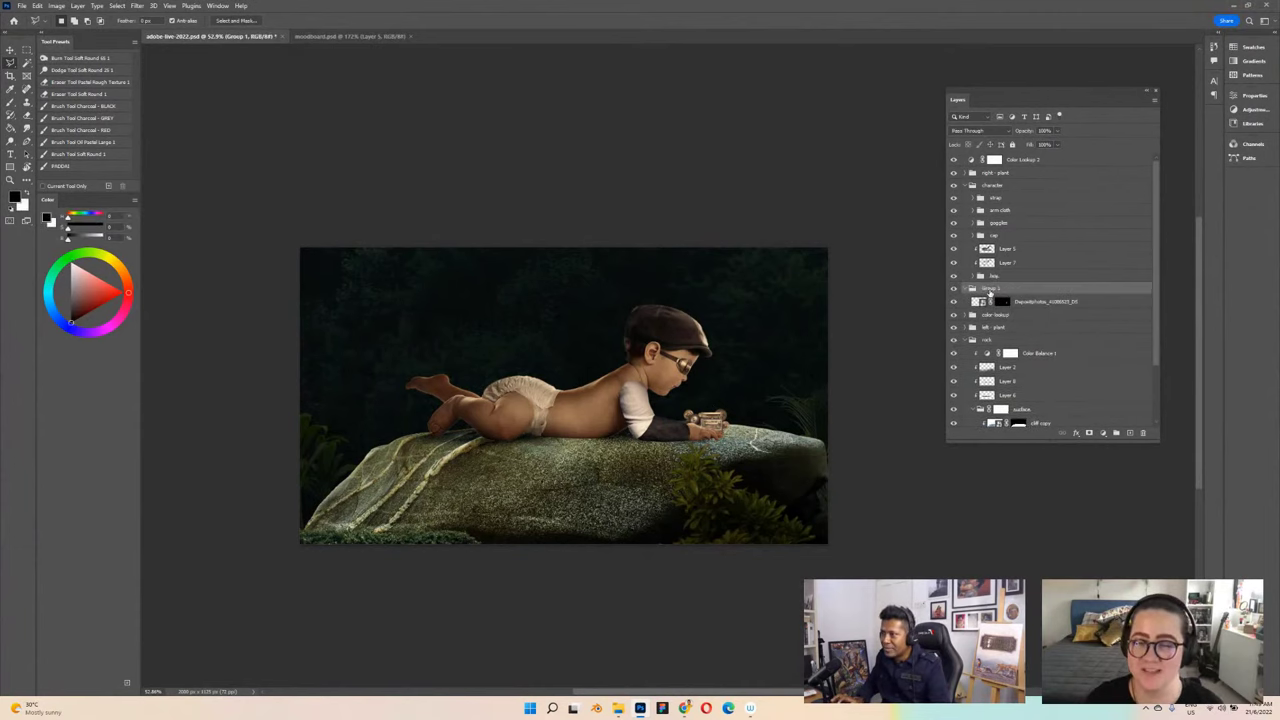
double_click(989, 289)
text(device)
key(Return)
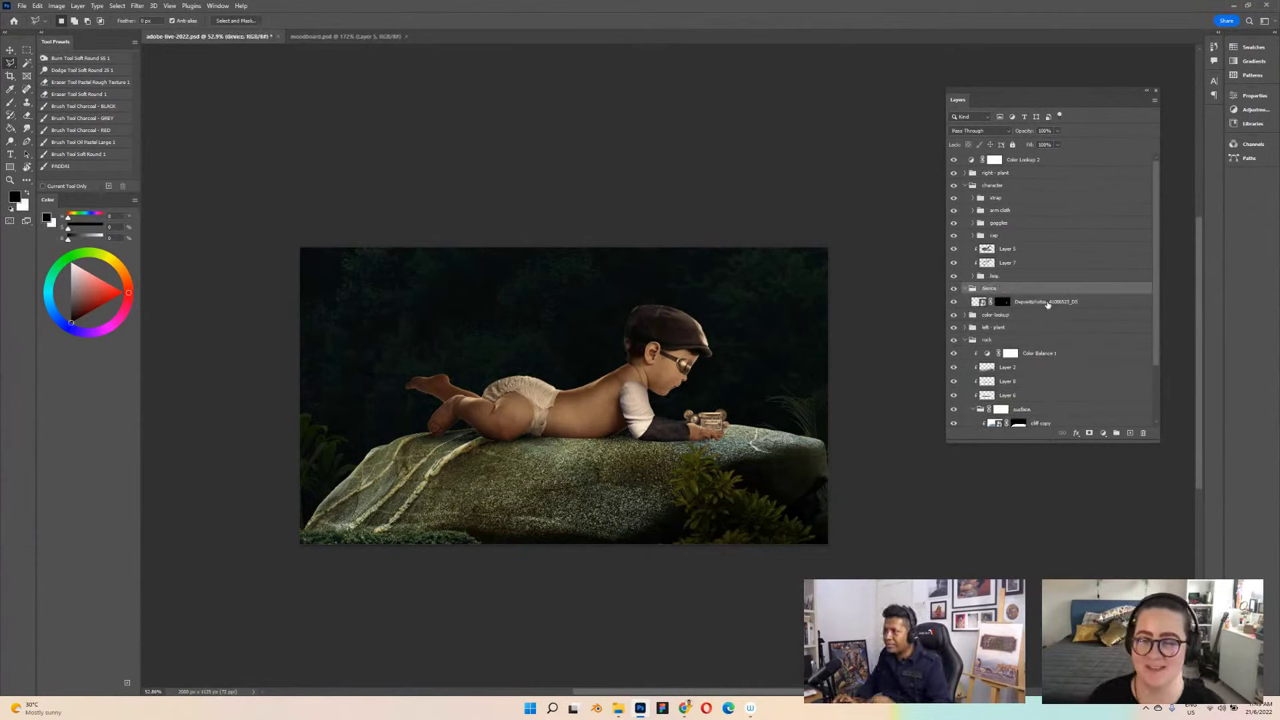
click(963, 289)
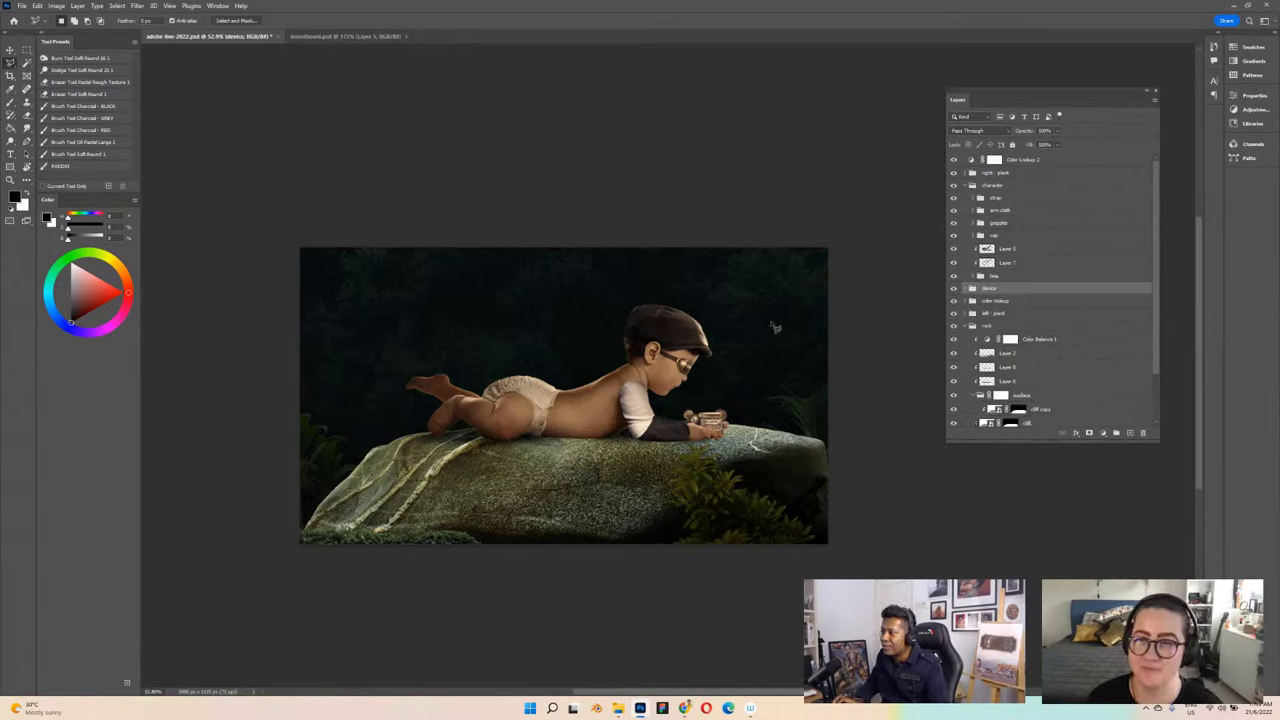
Step: Hide the arm cloth, goggles, cap and shading Layers 5, 7, 20, 8 and 6
click(954, 210)
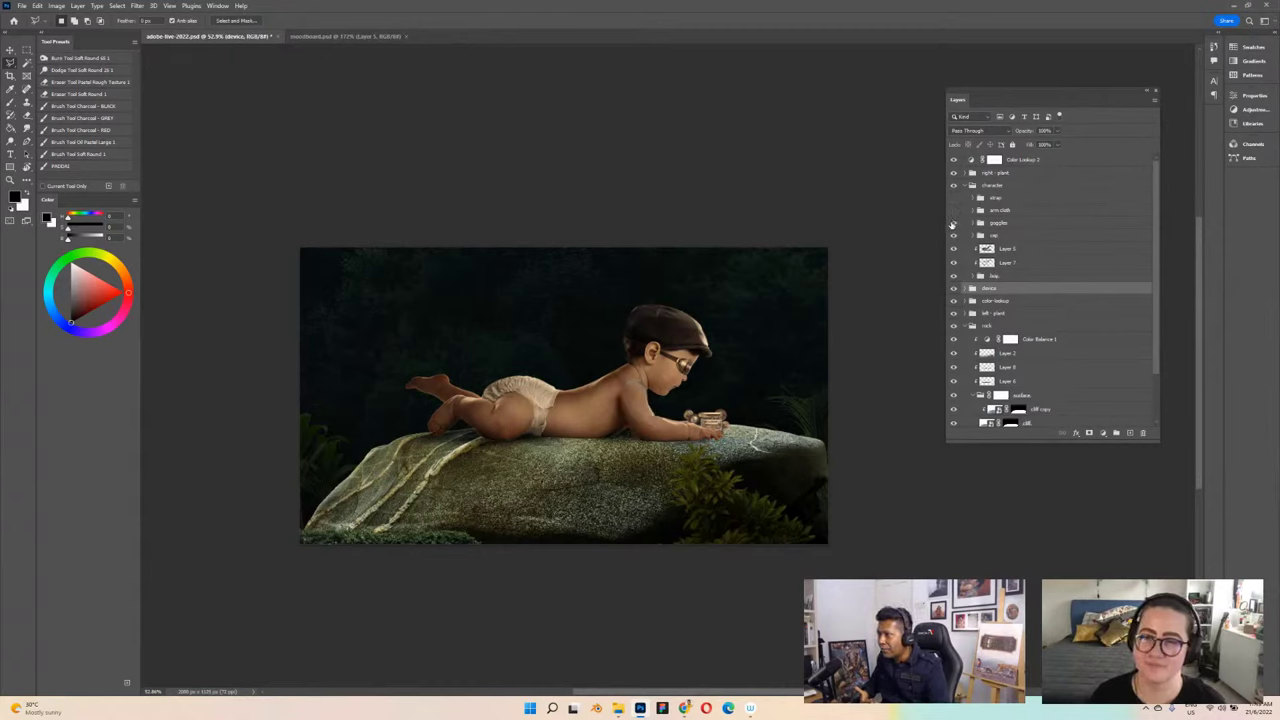
click(954, 223)
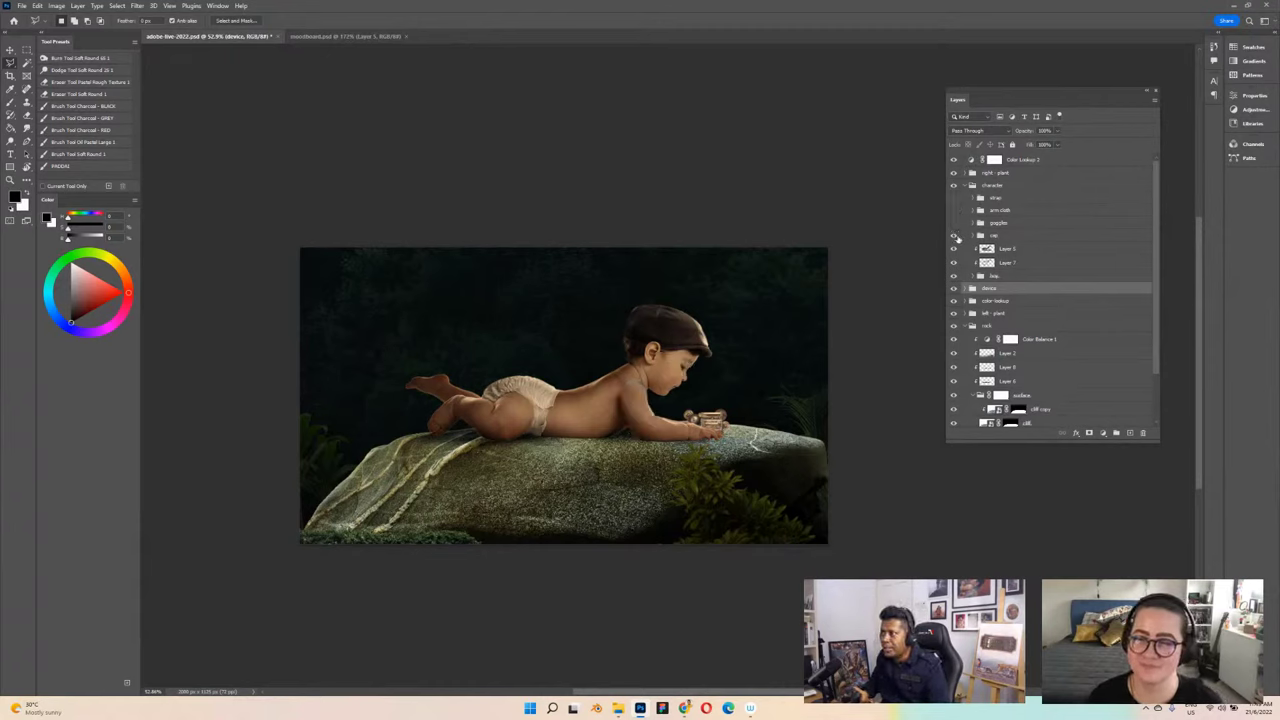
click(954, 236)
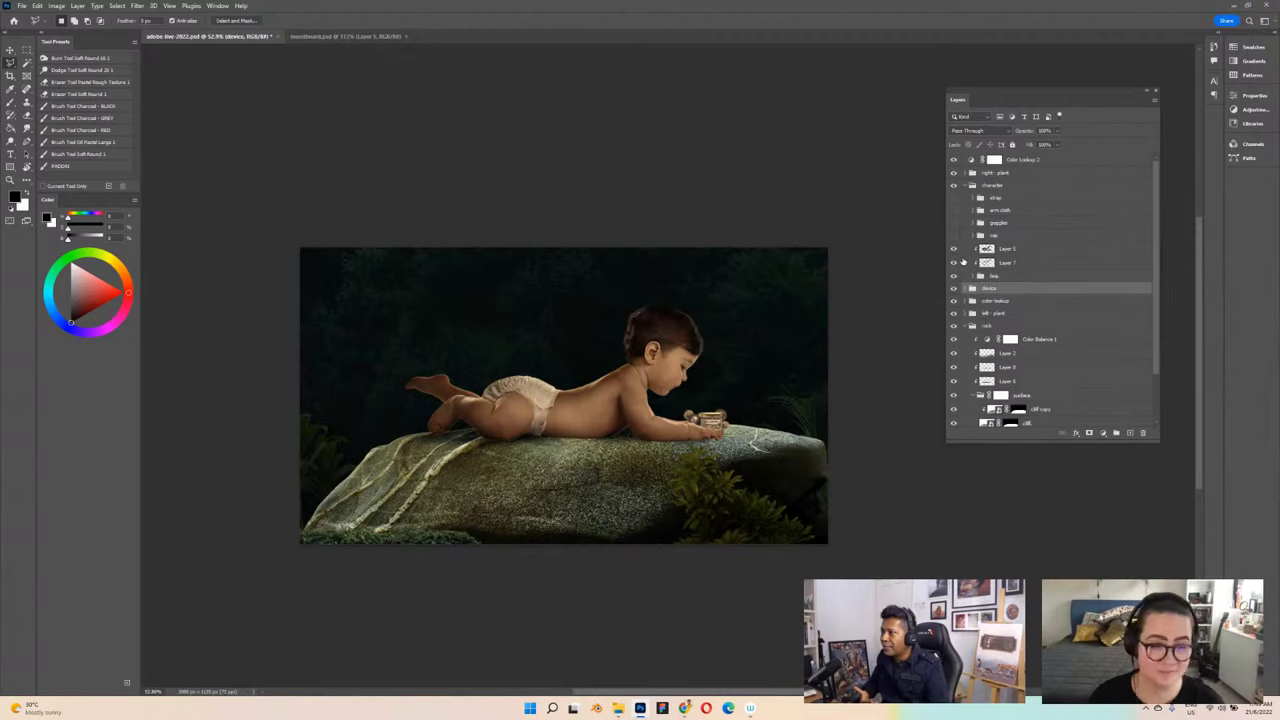
click(953, 250)
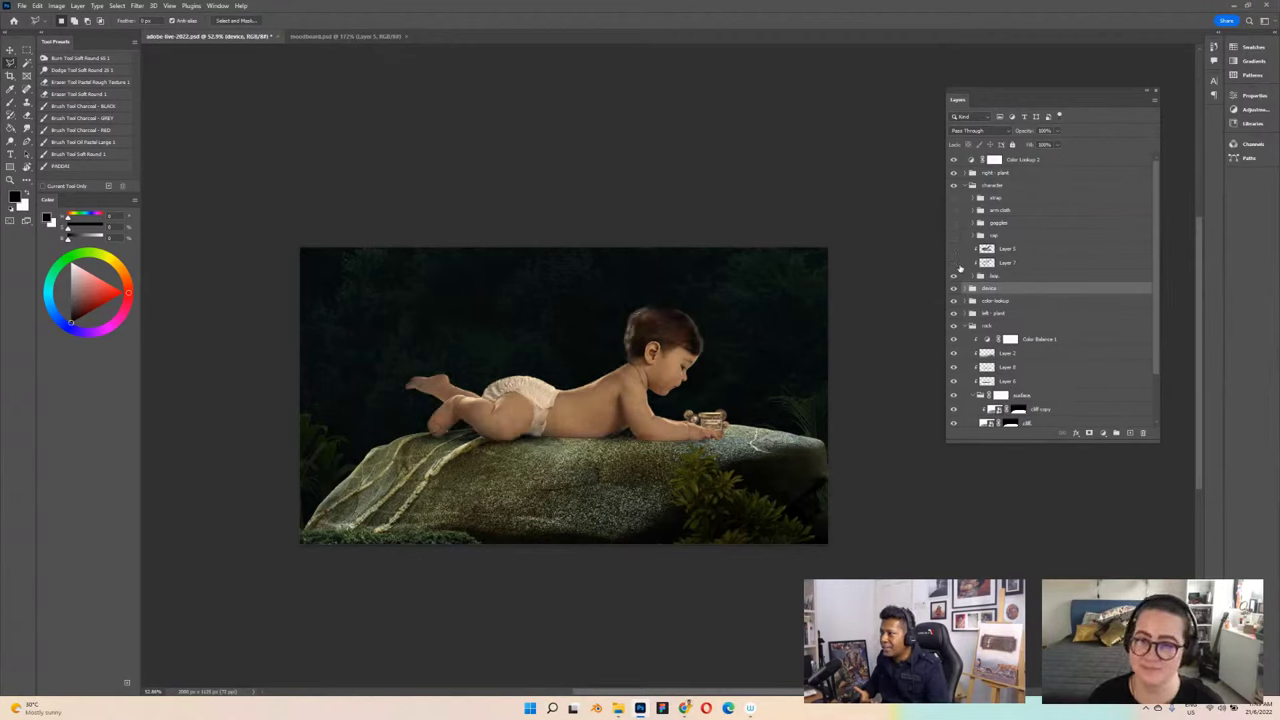
click(954, 275)
click(976, 277)
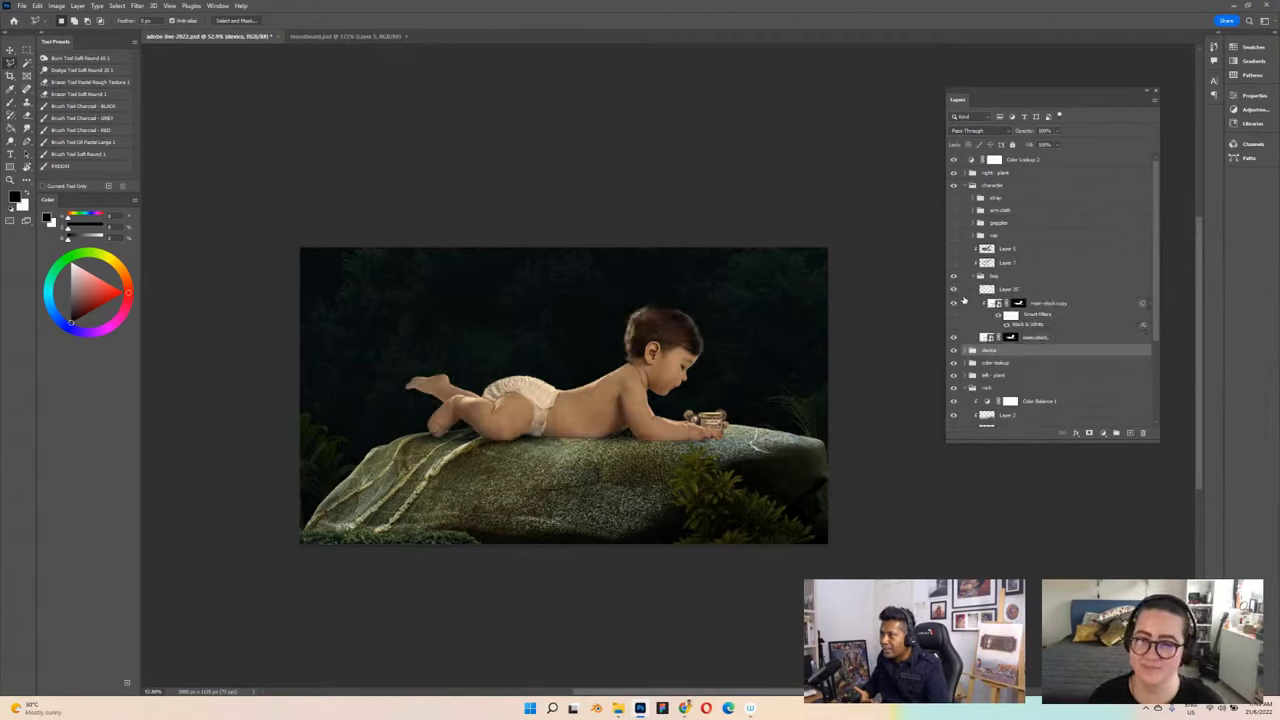
click(953, 290)
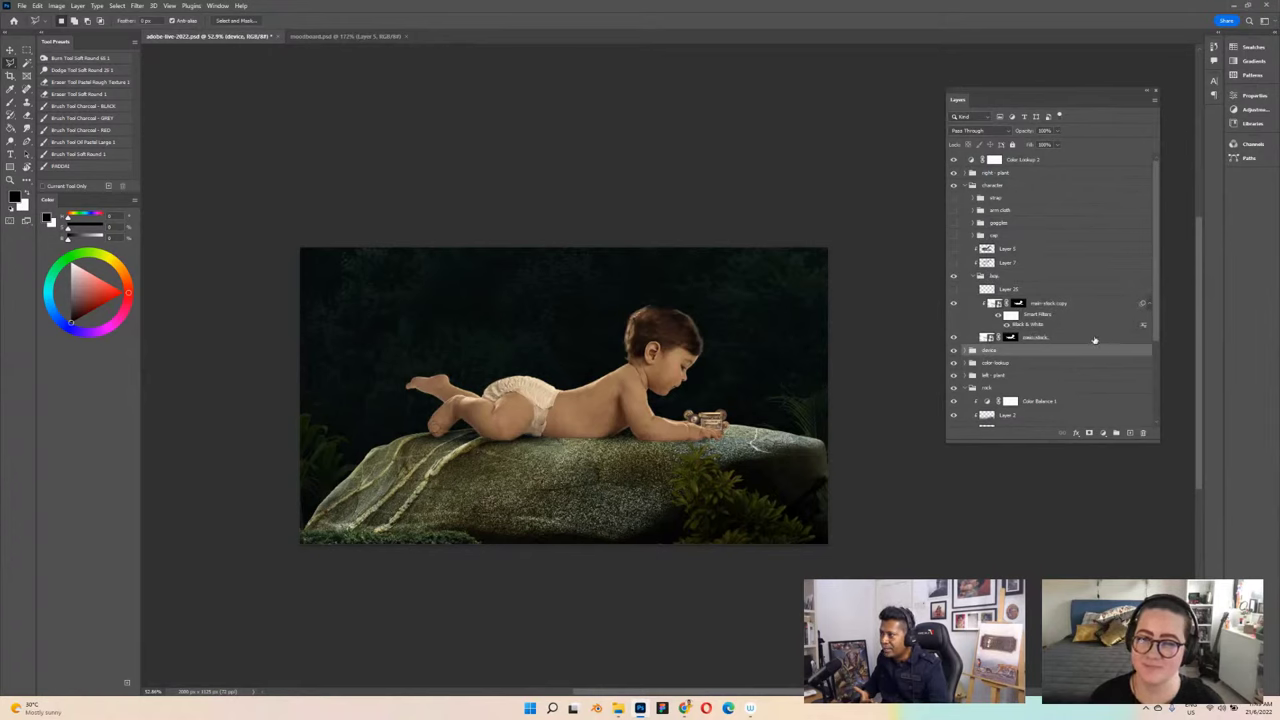
scroll(1100, 337, down, 1)
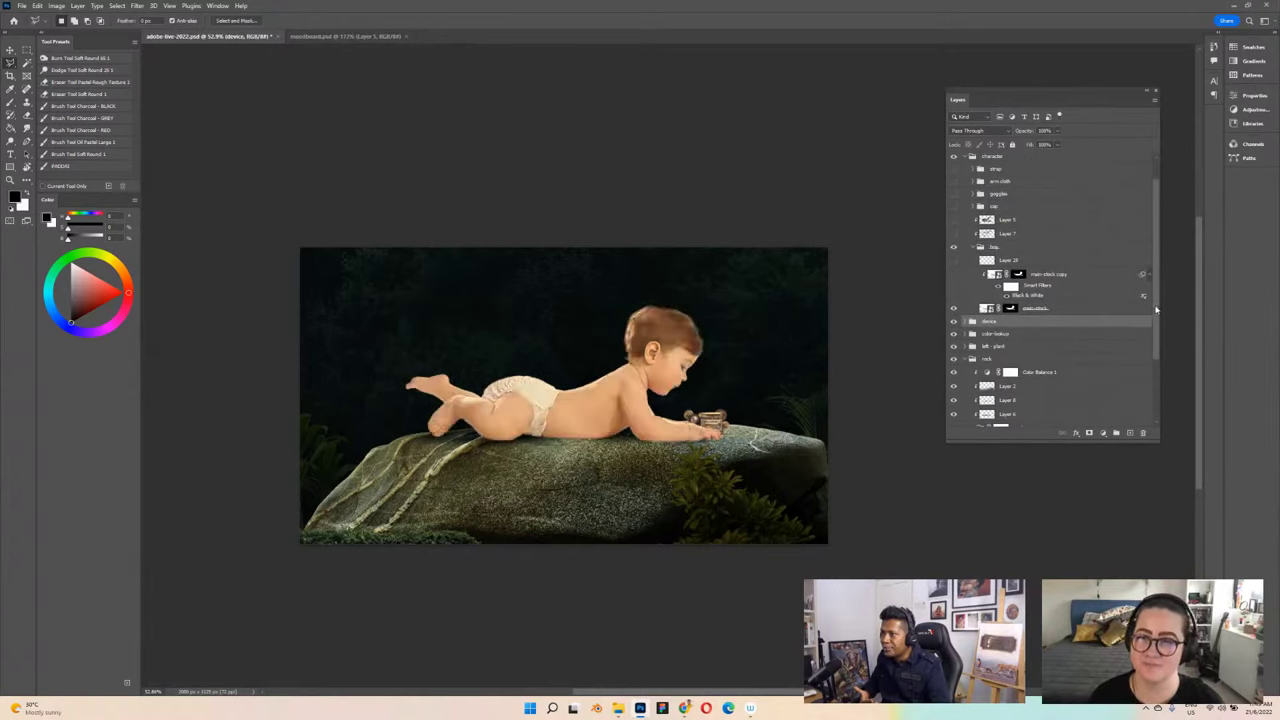
scroll(1156, 310, down, 3)
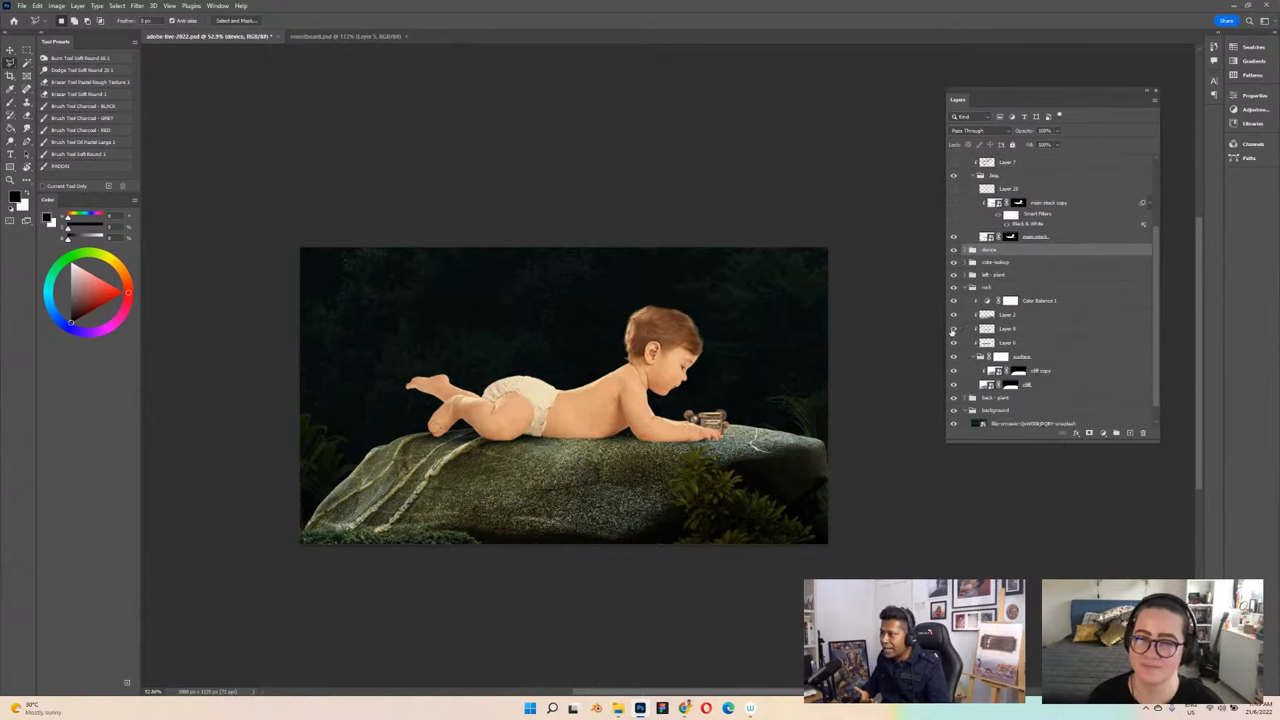
click(953, 329)
click(953, 343)
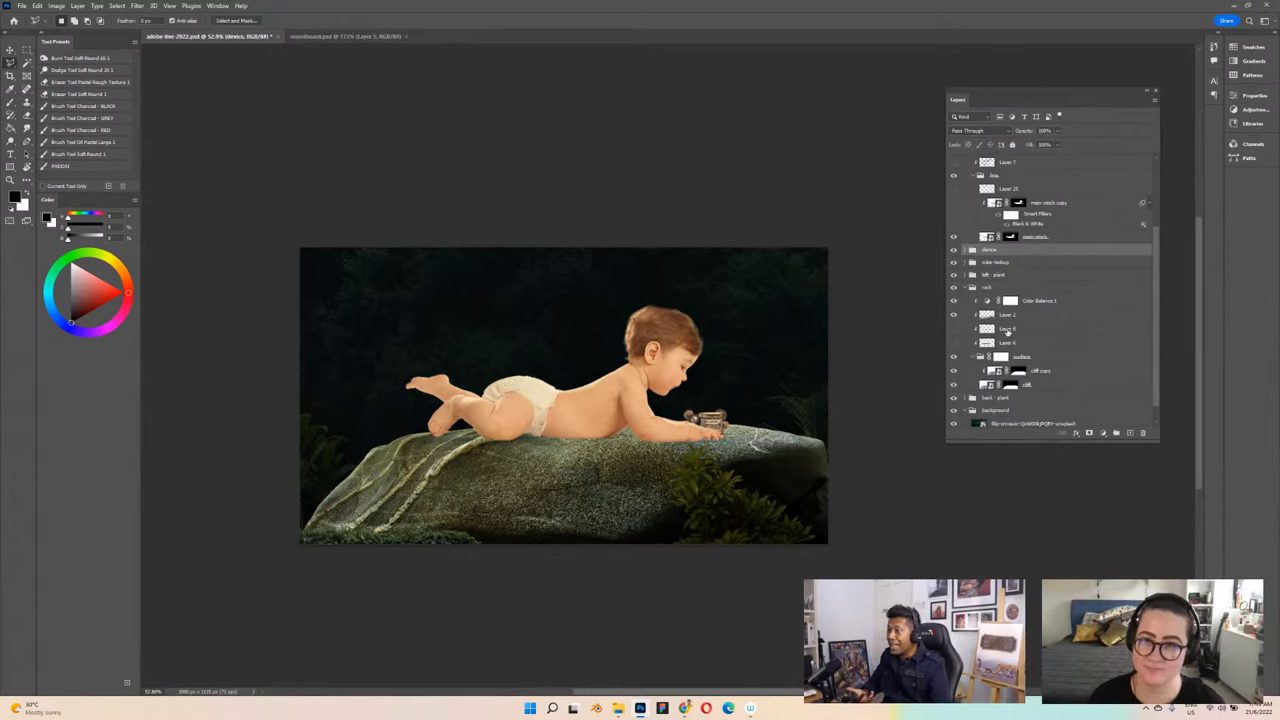
Step: Turn the shadow, hair darkening, cap, shading, goggles, arm cloth and strap back on, then save
click(953, 343)
click(953, 329)
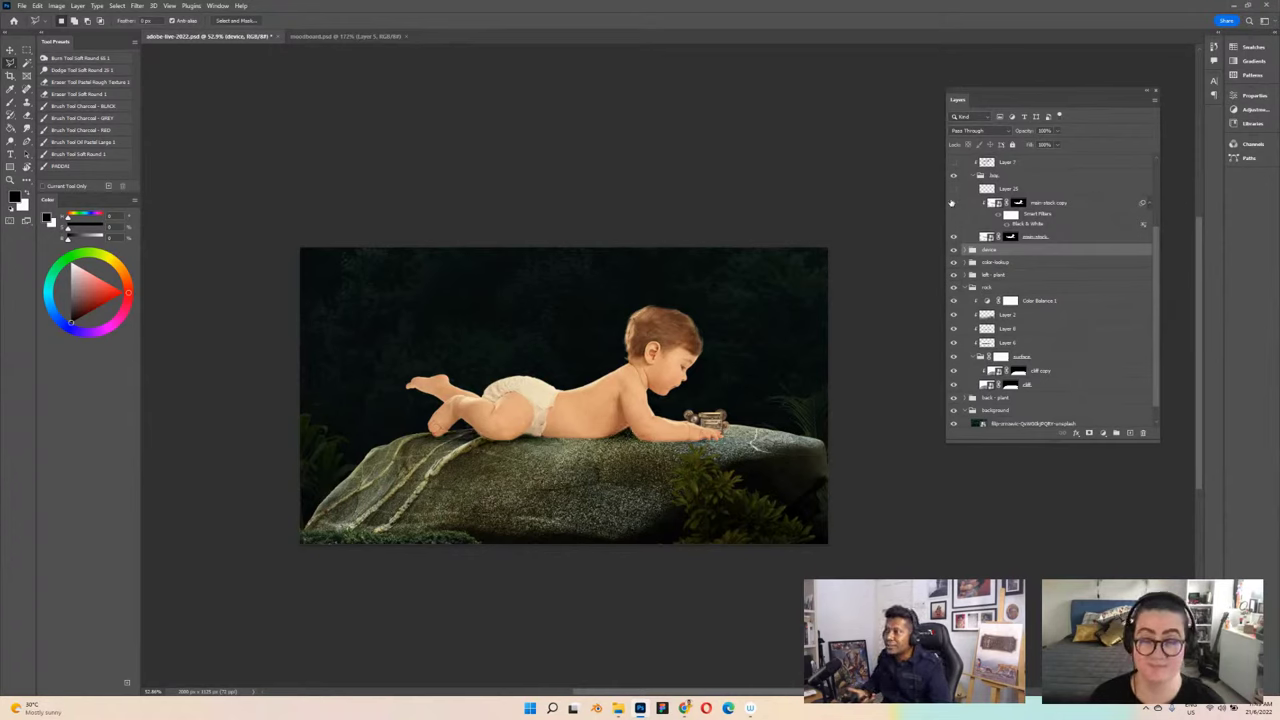
click(953, 203)
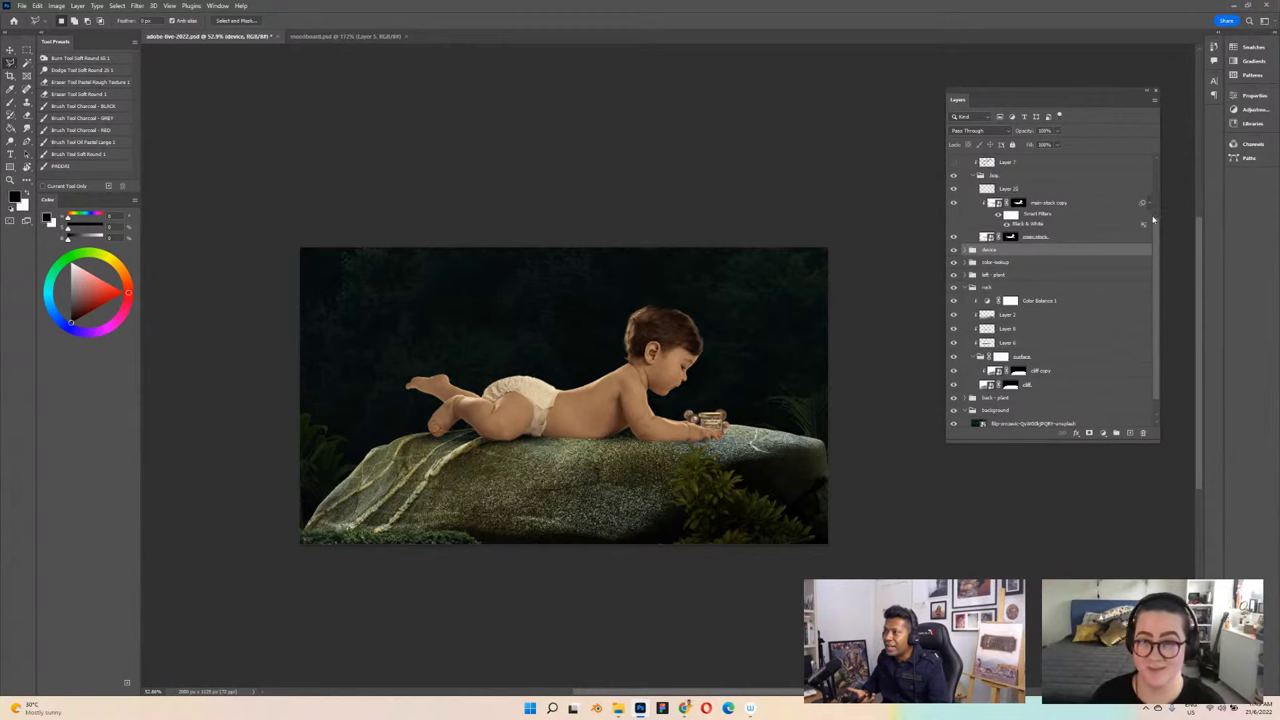
scroll(1150, 240, up, 3)
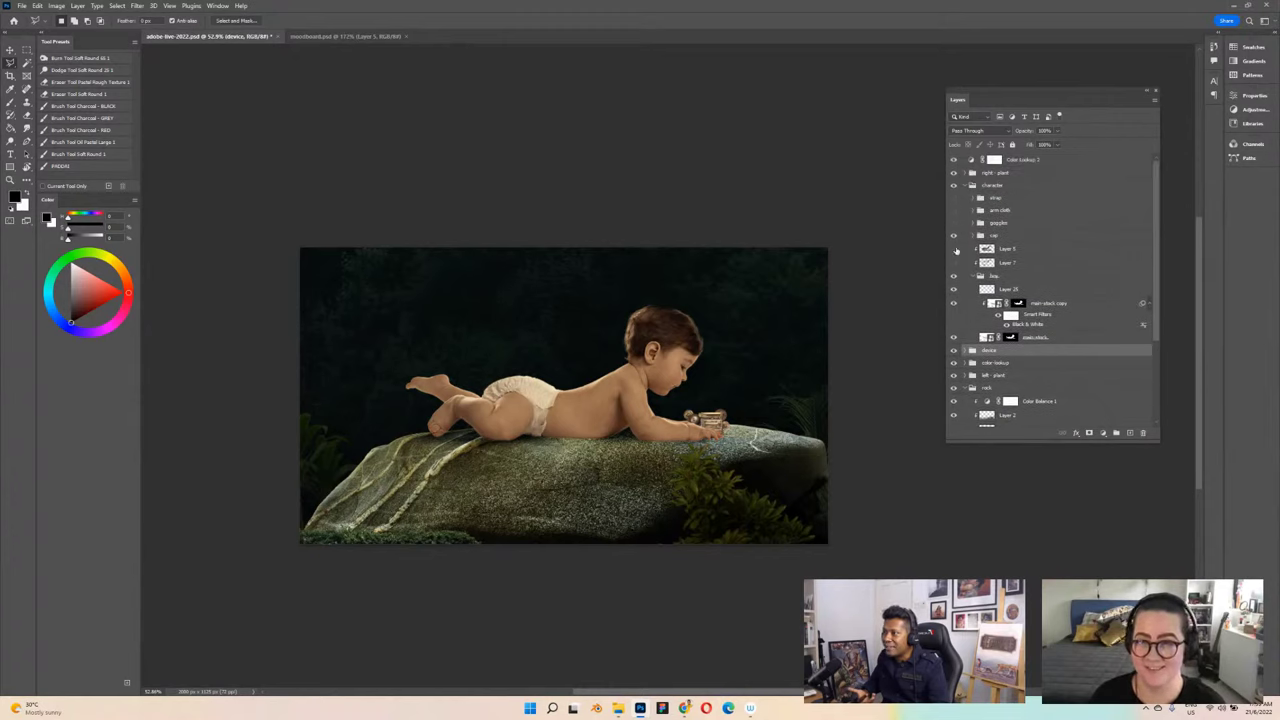
click(953, 249)
click(953, 263)
click(953, 222)
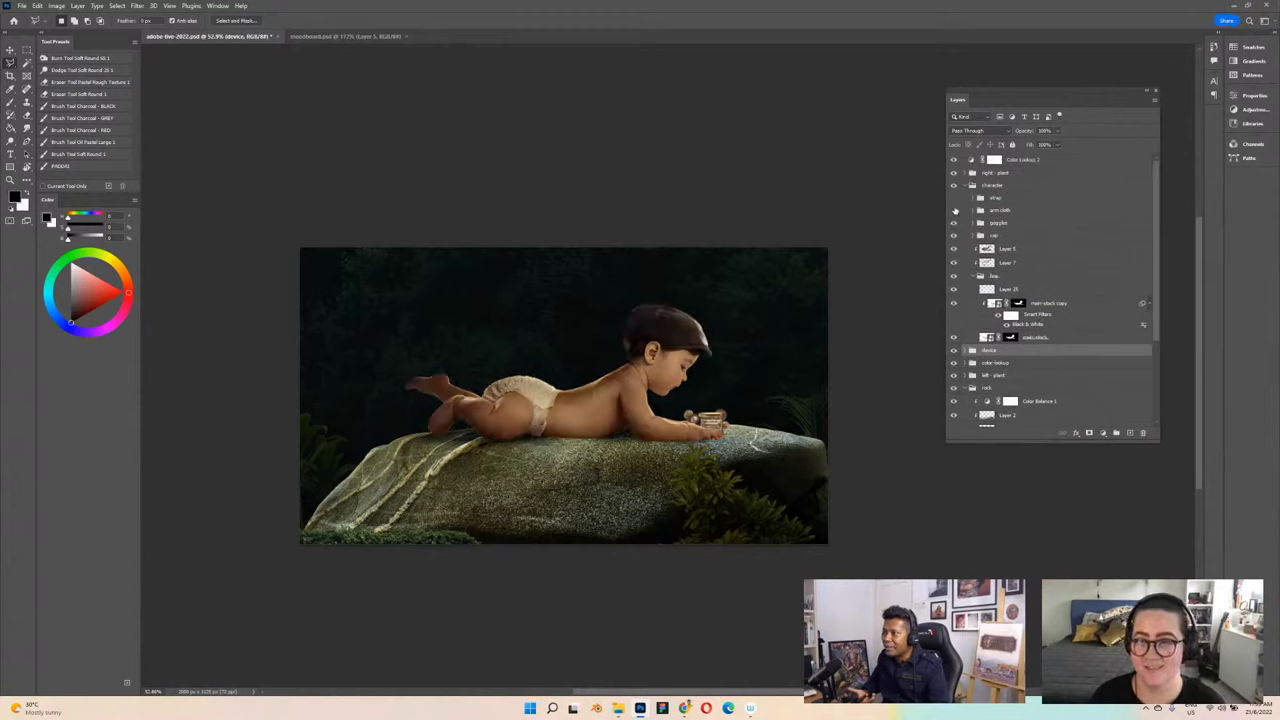
click(953, 210)
click(953, 197)
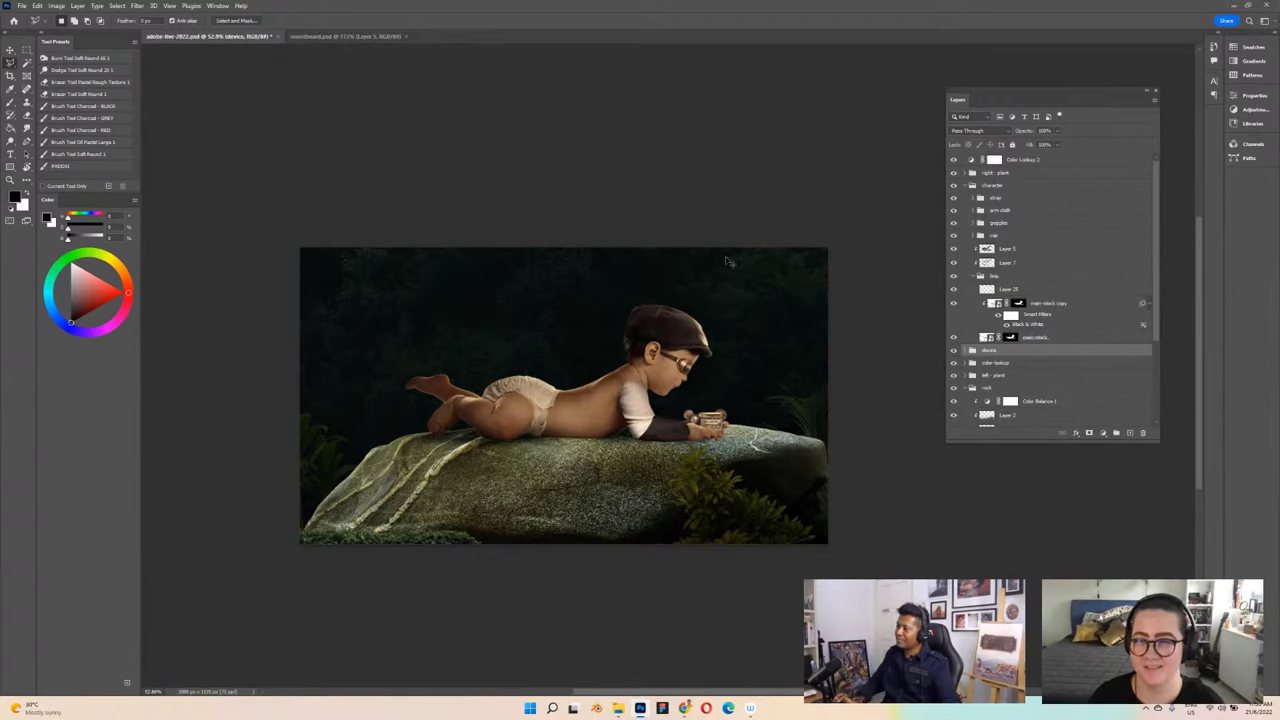
key(ctrl+s)
scroll(730, 262, down, 3)
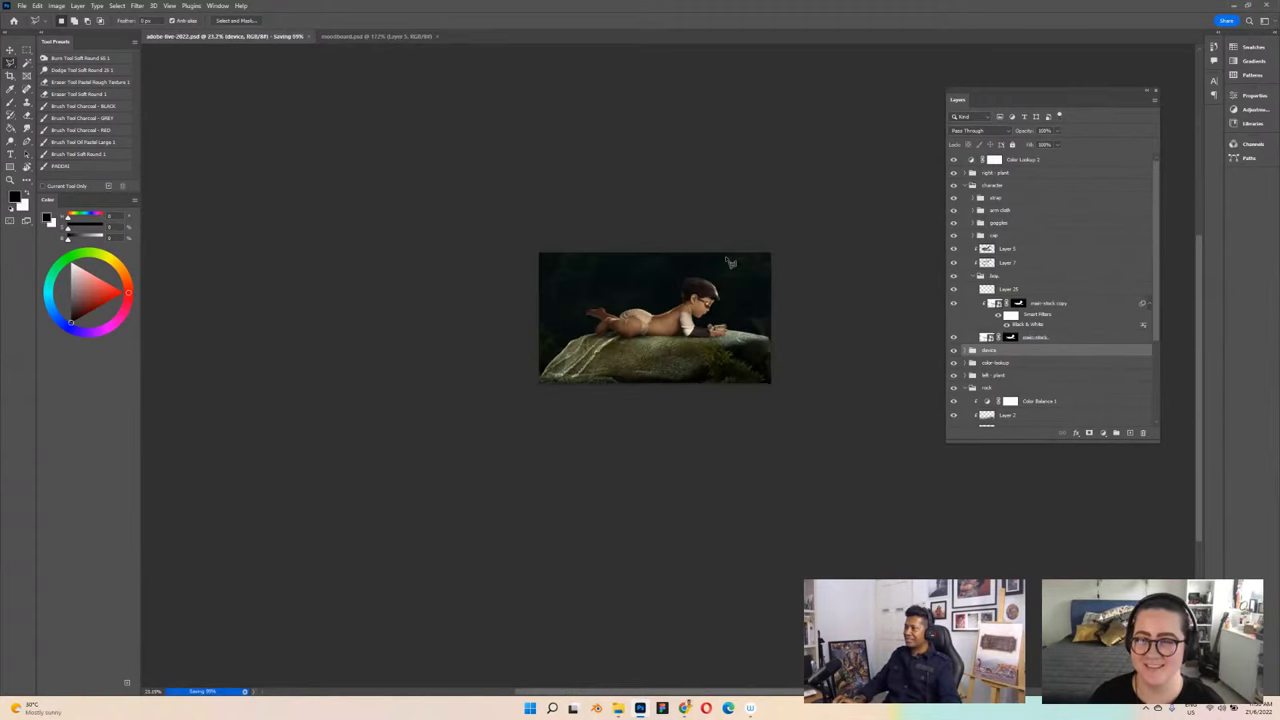
scroll(730, 262, up, 3)
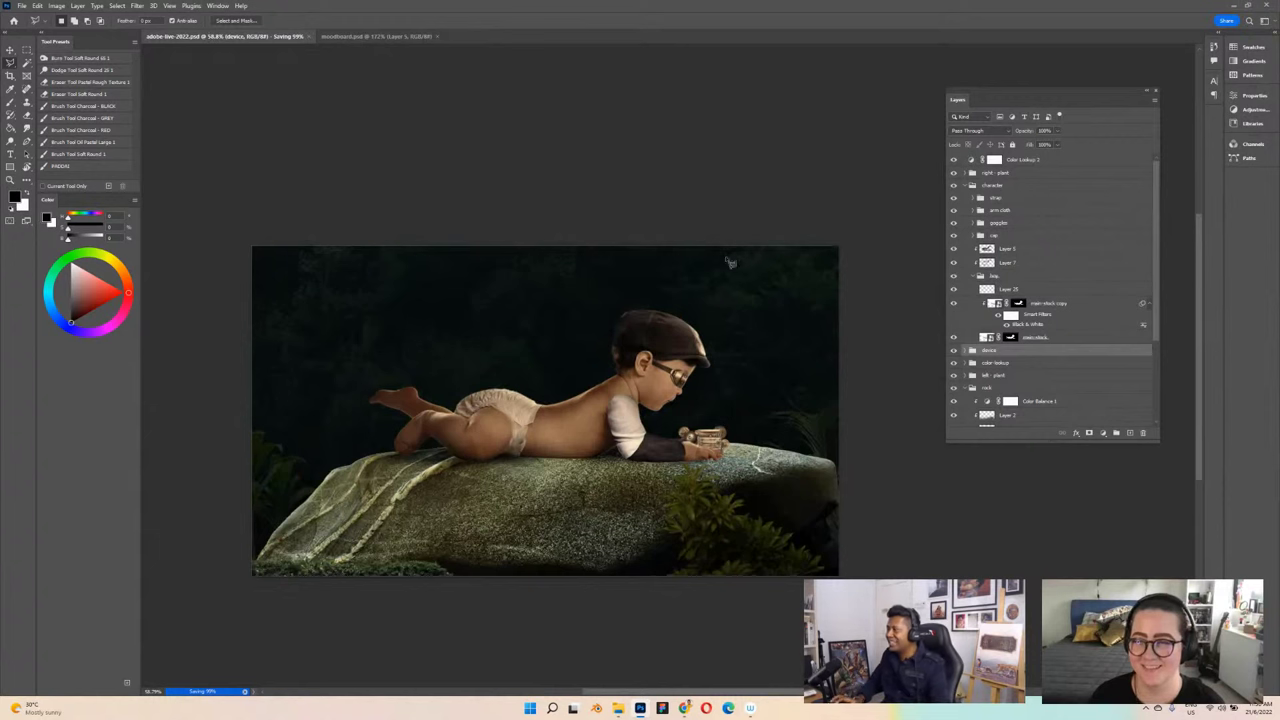
click(340, 37)
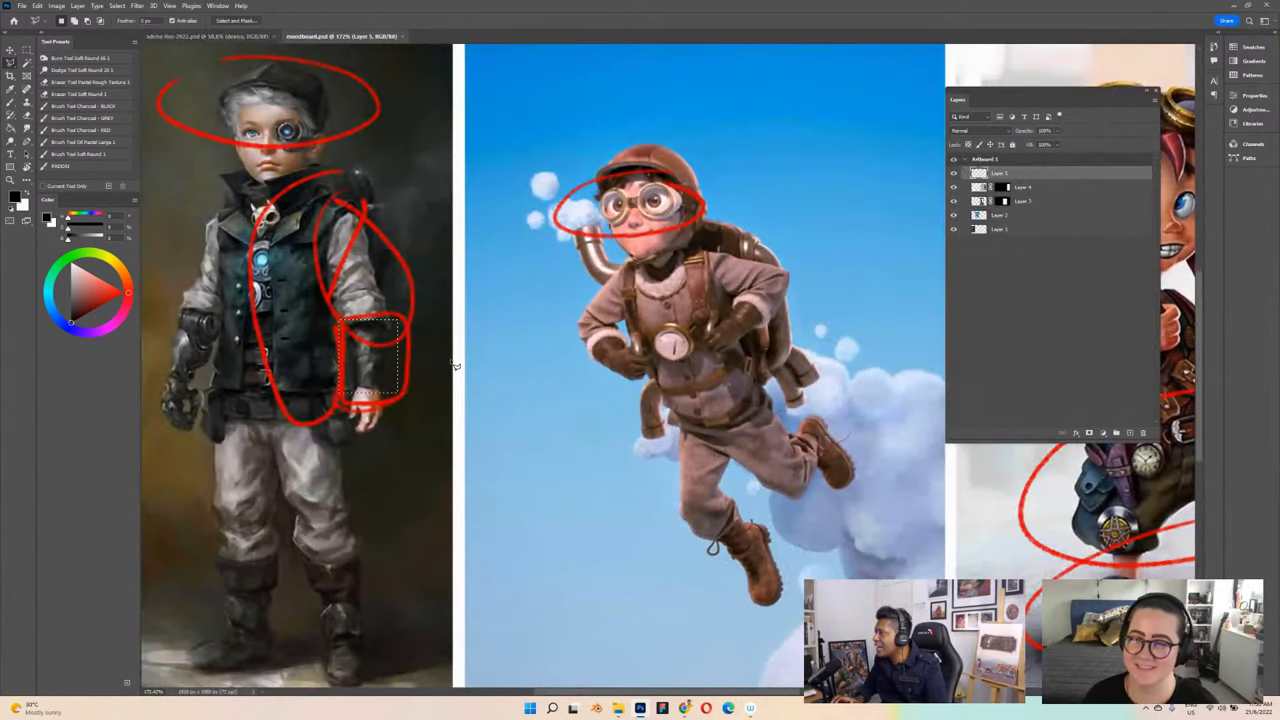
scroll(455, 365, down, 3)
scroll(455, 365, right, 2)
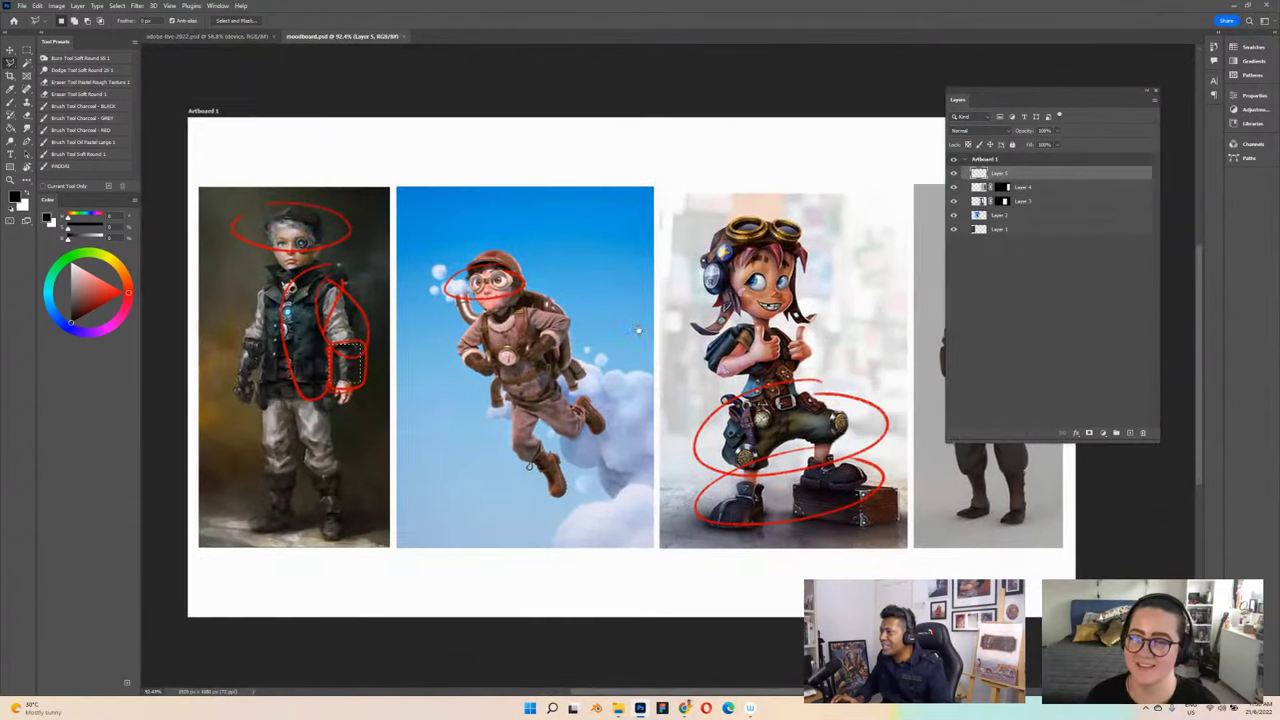
click(208, 37)
scroll(533, 433, up, 1)
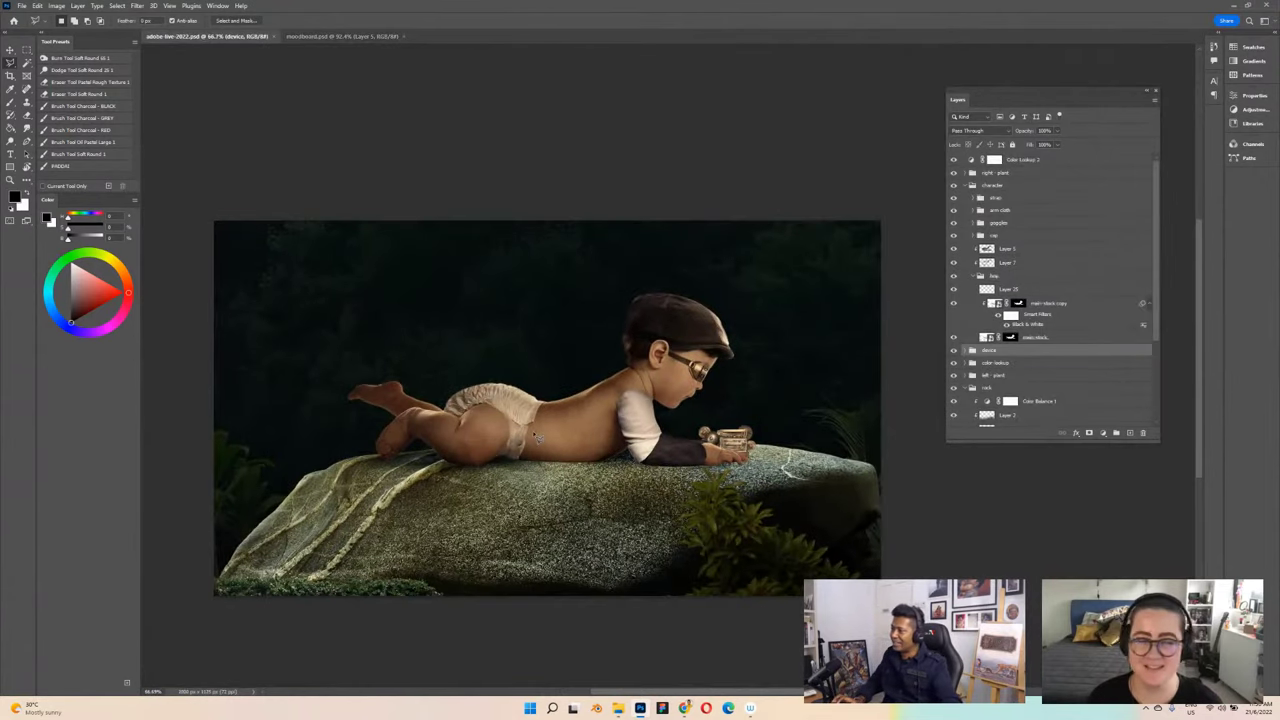
scroll(532, 430, up, 2)
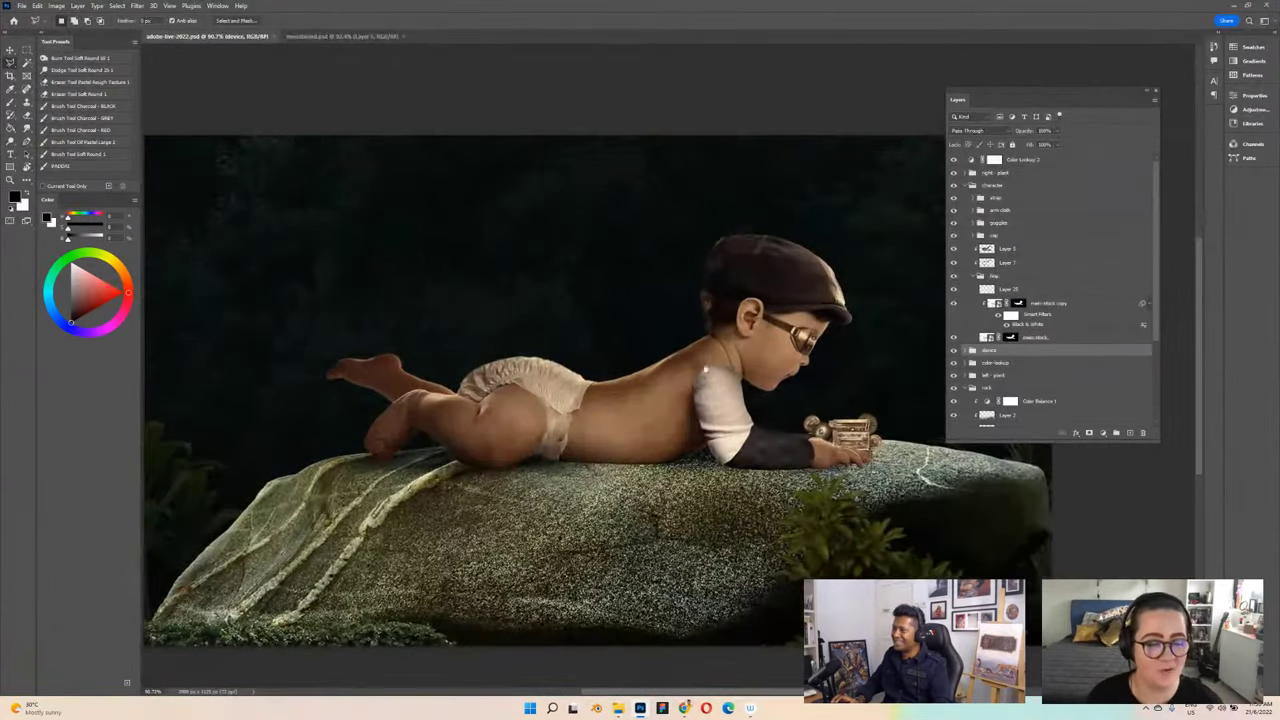
drag(1004, 92, 1031, 55)
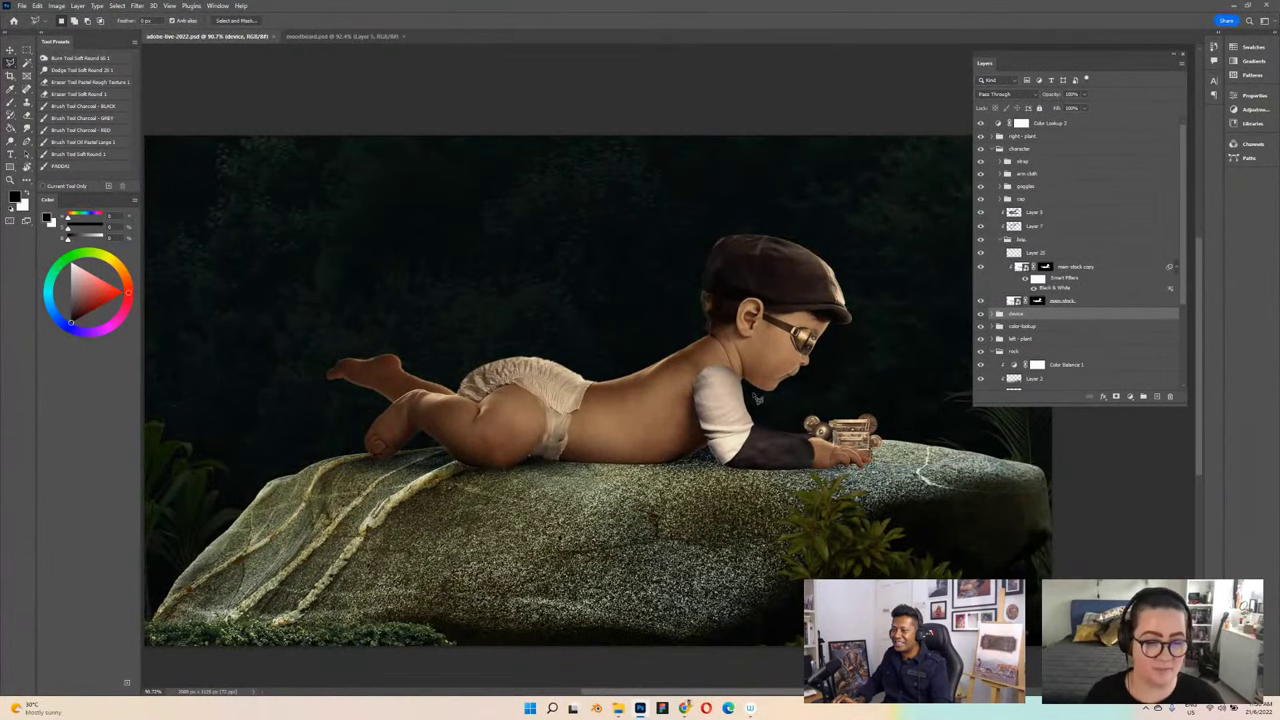
scroll(690, 415, down, 2)
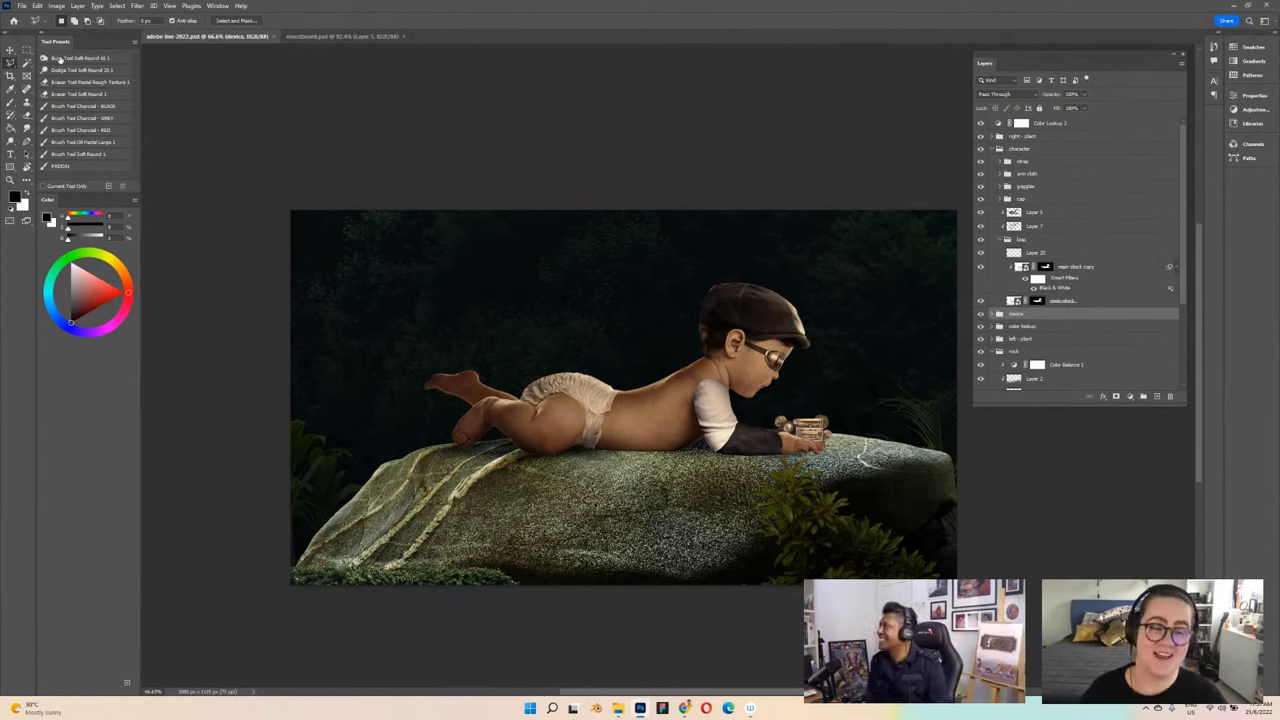
click(10, 50)
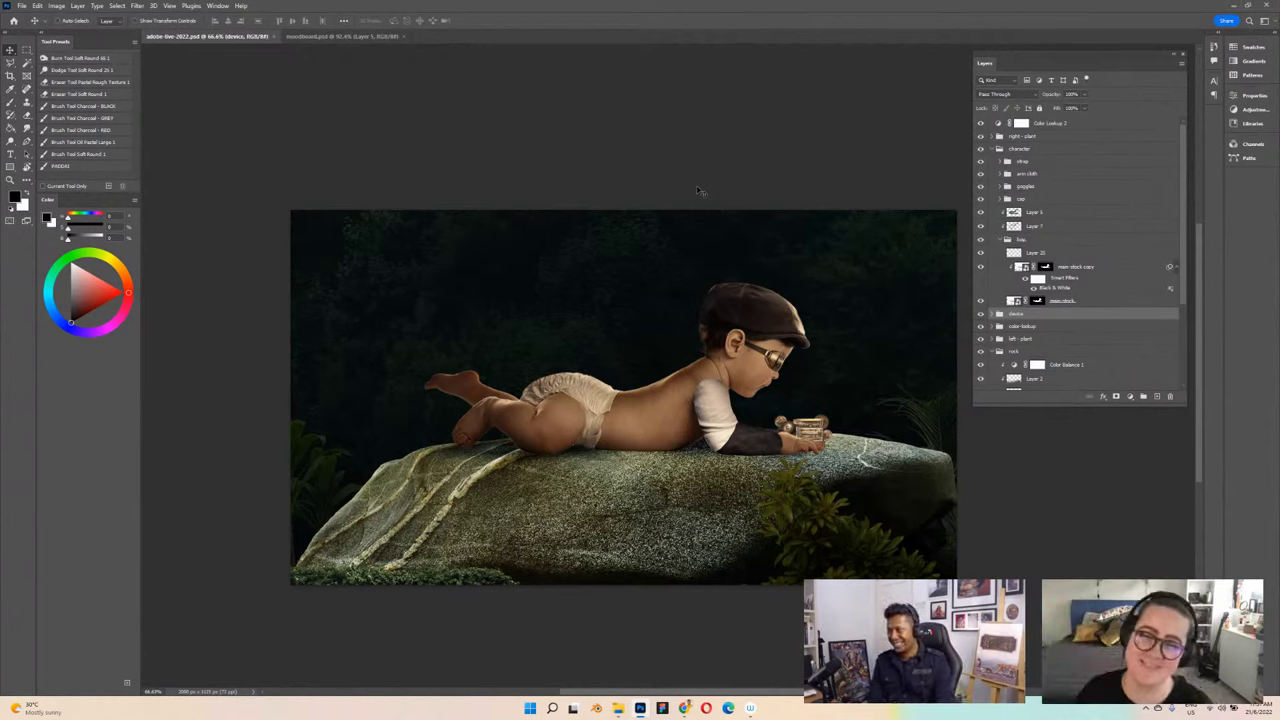
click(1053, 214)
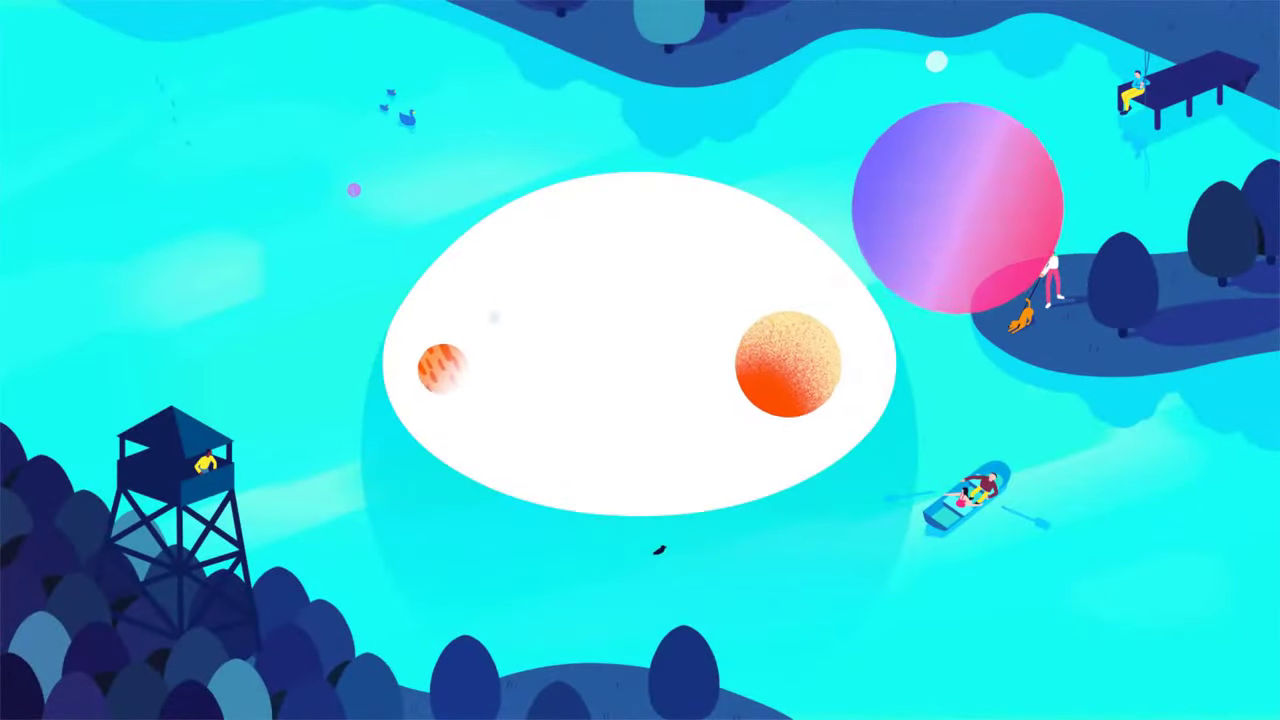